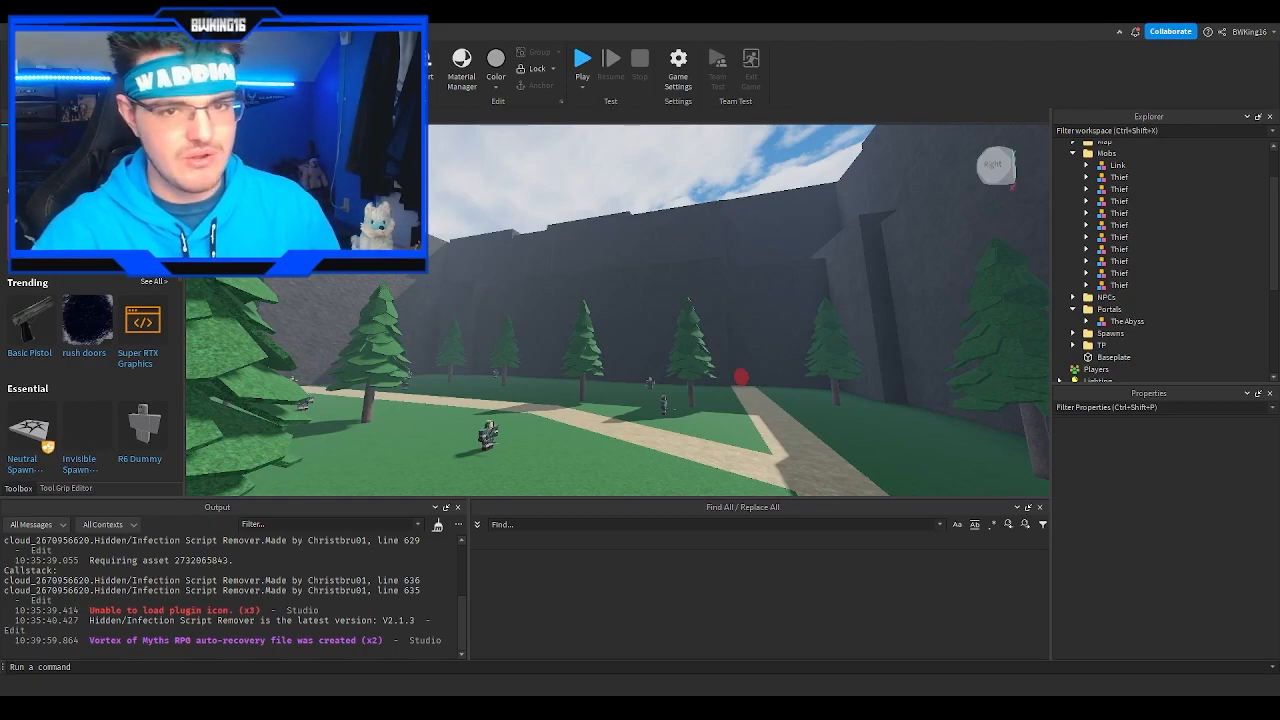
# Step: Survey the existing RPG map, including its walls, paths, mobs, spawn area and The Abyss portal
pyautogui.press('w')
pyautogui.moveTo(601, 184)
pyautogui.mouseDown(button='right')
pyautogui.moveTo(685, 190)
pyautogui.moveTo(715, 215)
pyautogui.mouseUp(button='right')
pyautogui.press('w')
pyautogui.press('w')
pyautogui.press('w')
pyautogui.press('w')
pyautogui.press('w')
pyautogui.press('w')
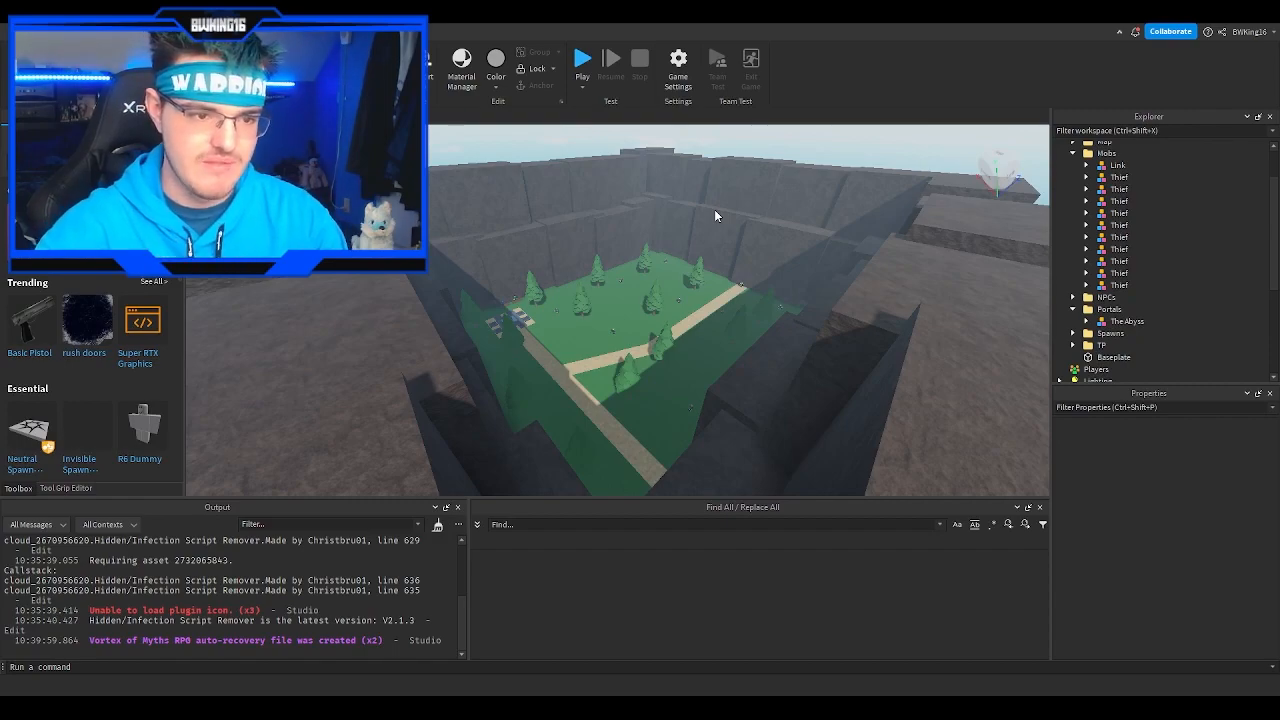
pyautogui.moveTo(713, 243); pyautogui.dragTo(705, 248, button='right')
pyautogui.press('w')
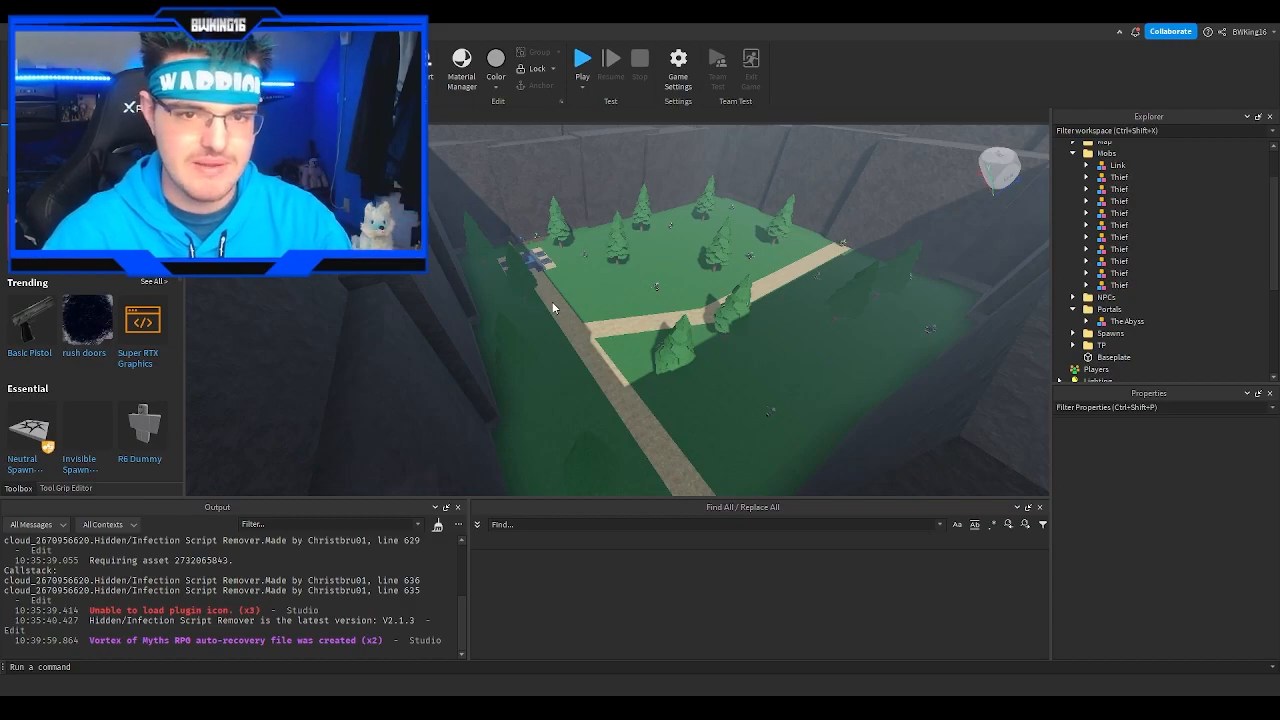
pyautogui.press('w')
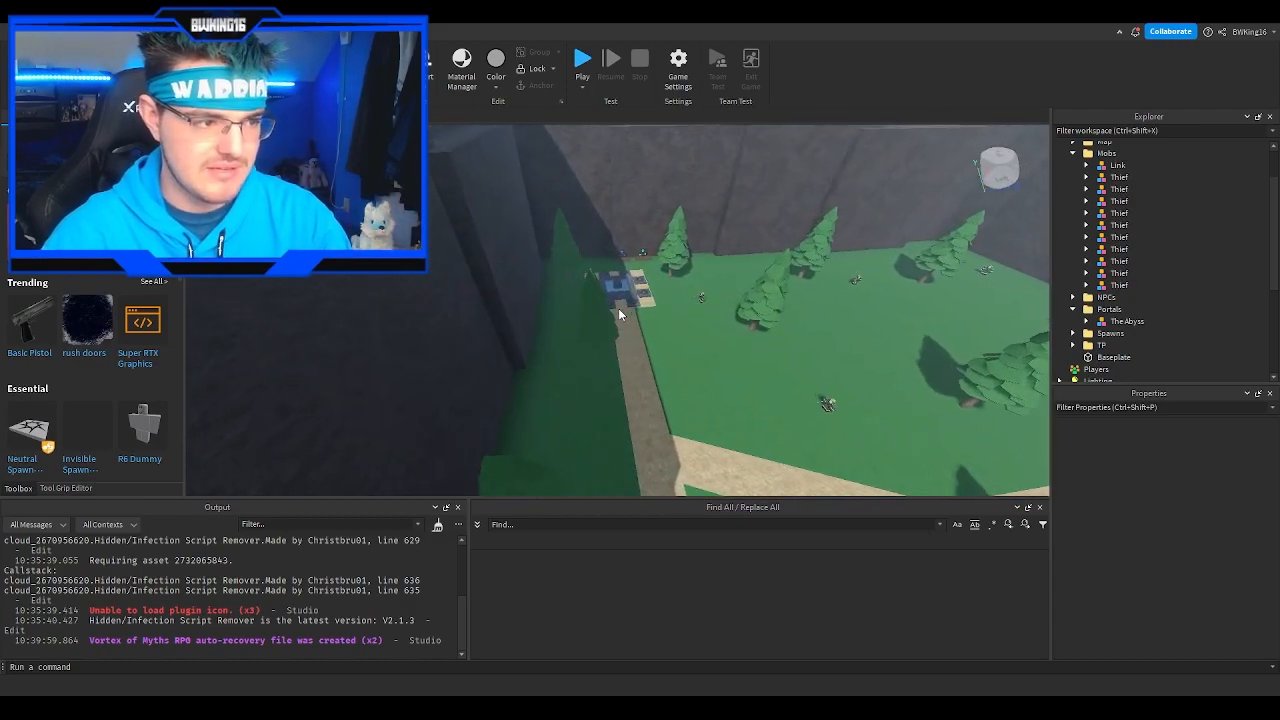
pyautogui.press('w')
pyautogui.moveTo(619, 314); pyautogui.dragTo(616, 314, button='right')
pyautogui.click(620, 310)
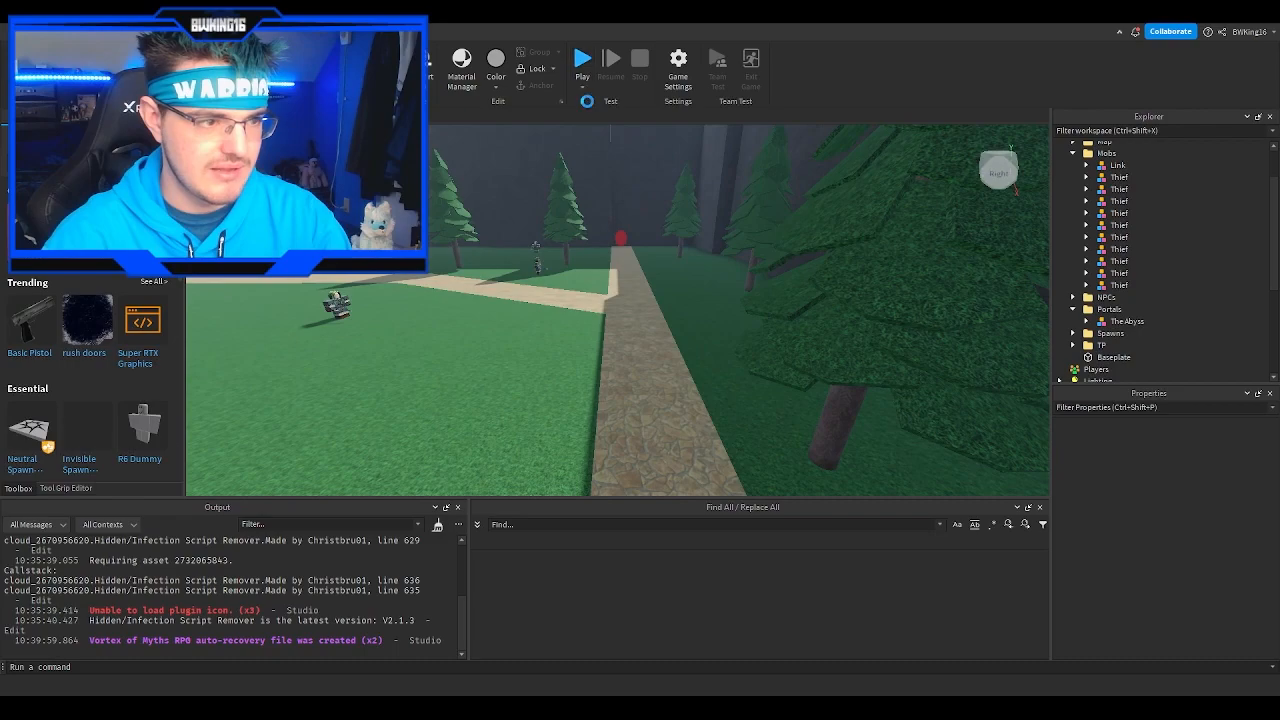
# Step: Start a playtest of the game and equip the character with the Magic Armor and the Tri-Sword
pyautogui.press('F5')
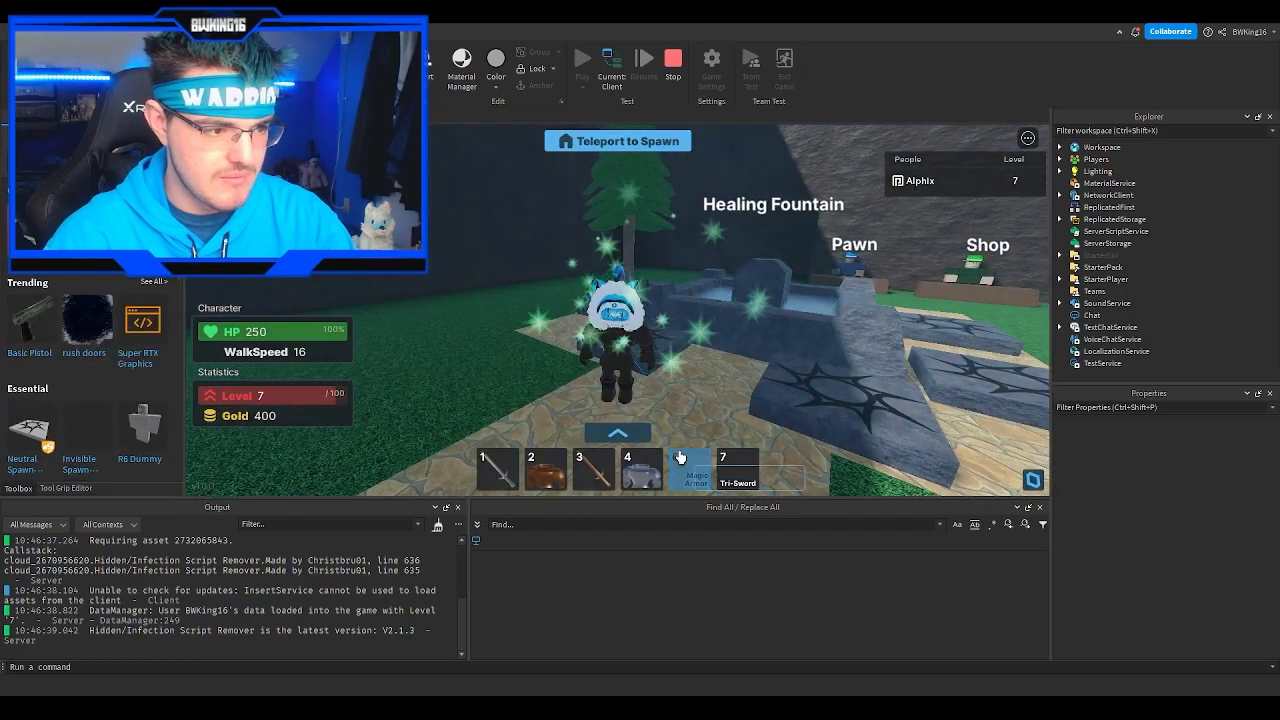
pyautogui.click(685, 465)
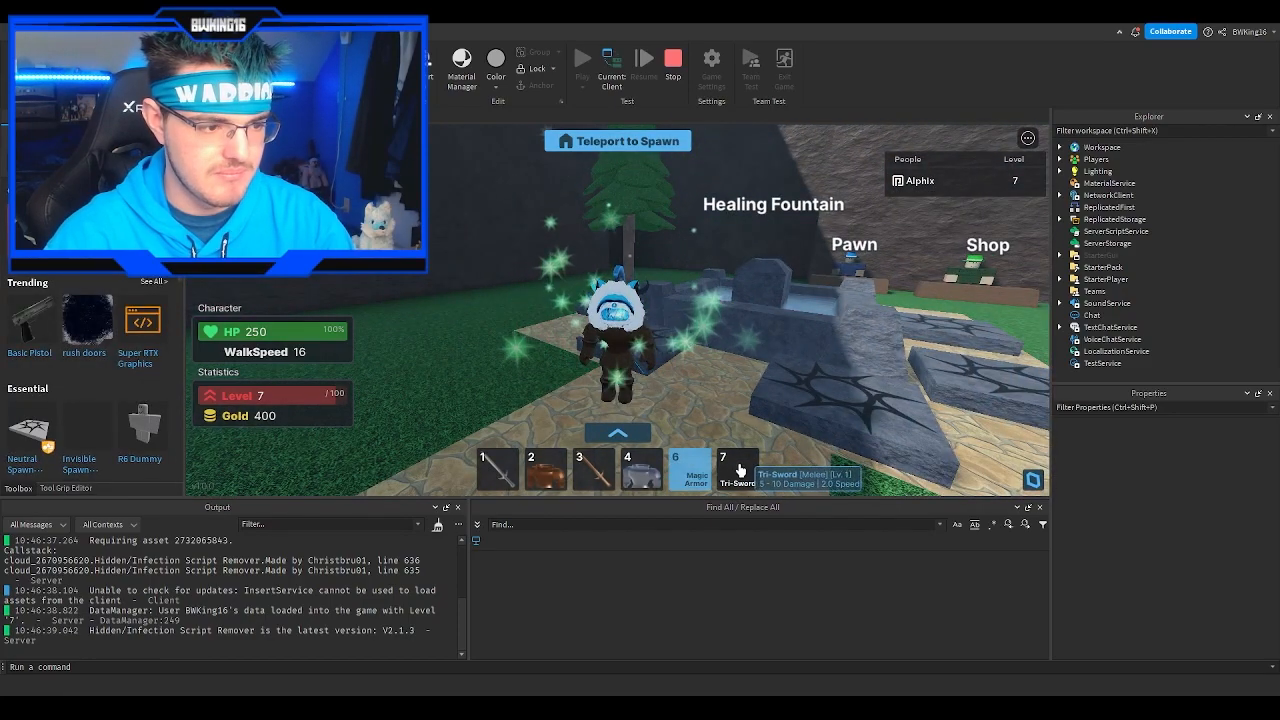
pyautogui.moveTo(741, 372); pyautogui.dragTo(737, 370, button='right')
pyautogui.press('a')
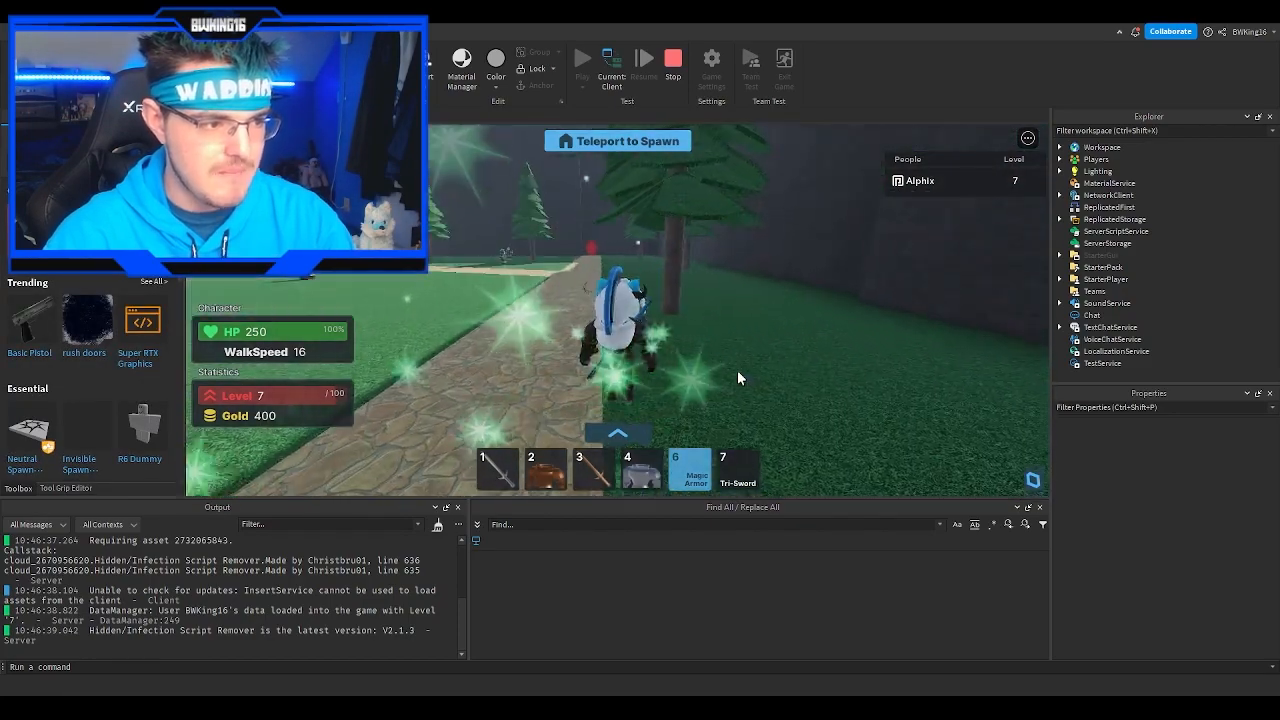
pyautogui.press('w')
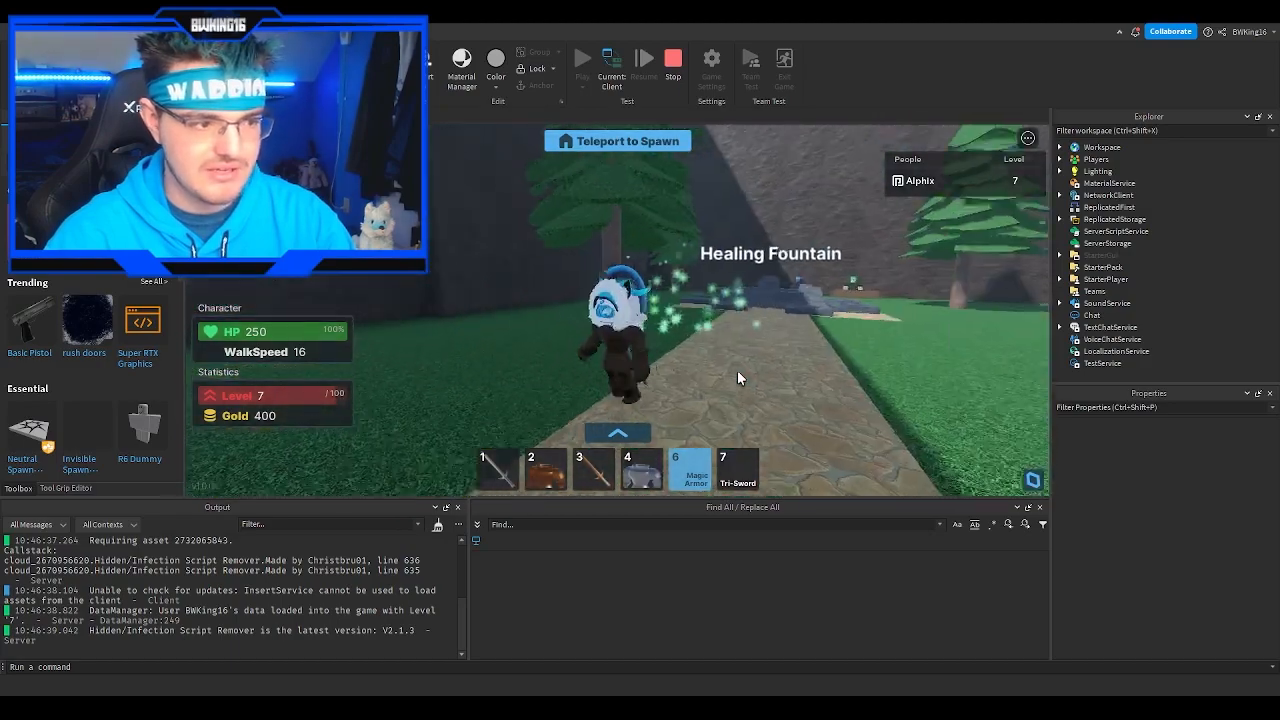
pyautogui.press('7')
pyautogui.moveTo(737, 370); pyautogui.dragTo(746, 385, button='right')
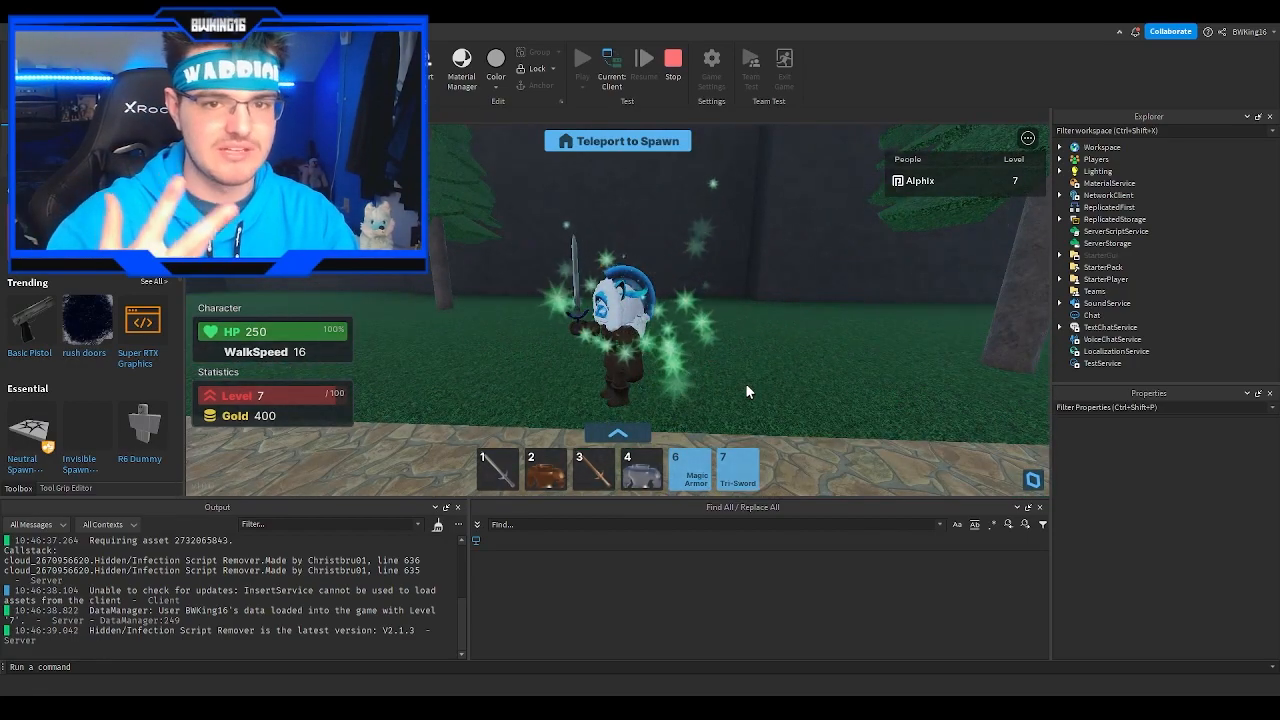
# Step: Walk the character to the nearest Thief and attack it with the Tri-Sword
pyautogui.press('w')
pyautogui.moveTo(761, 247); pyautogui.dragTo(762, 248, button='right')
pyautogui.press('w')
pyautogui.scroll(3, 762, 249)
pyautogui.press('w')
pyautogui.scroll(-5, 617, 309)
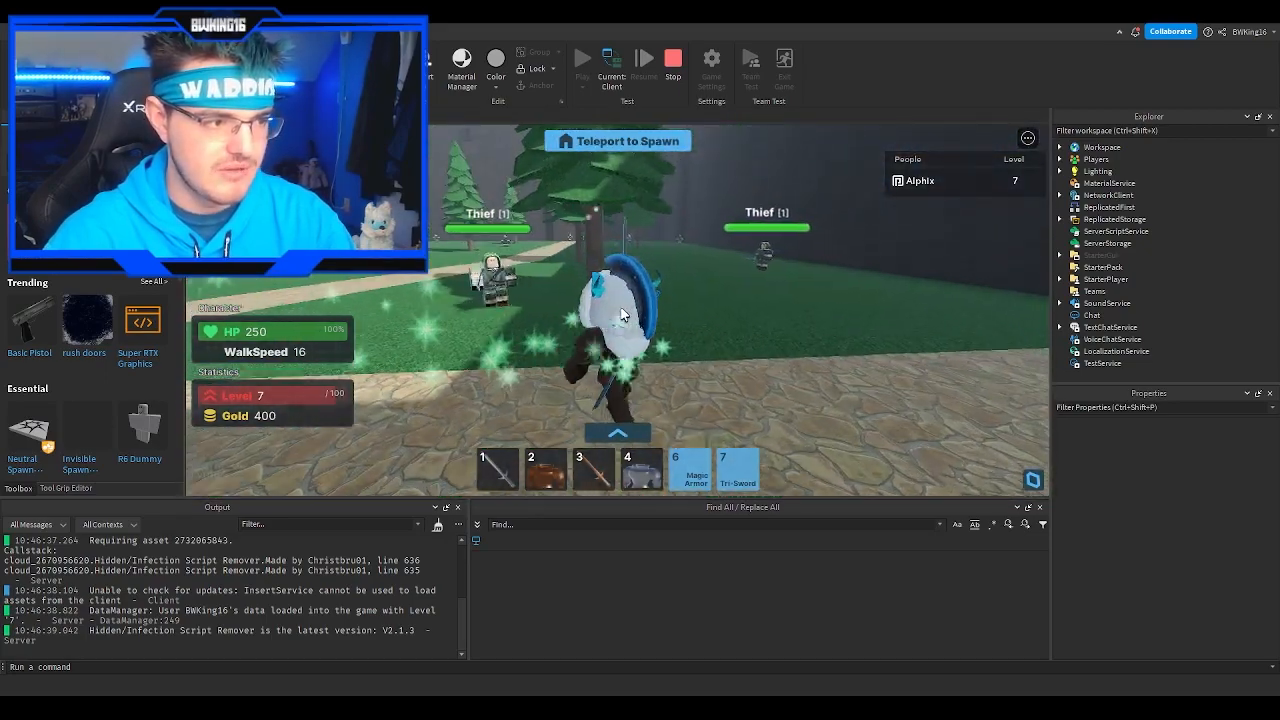
pyautogui.press('w')
pyautogui.click(621, 314)
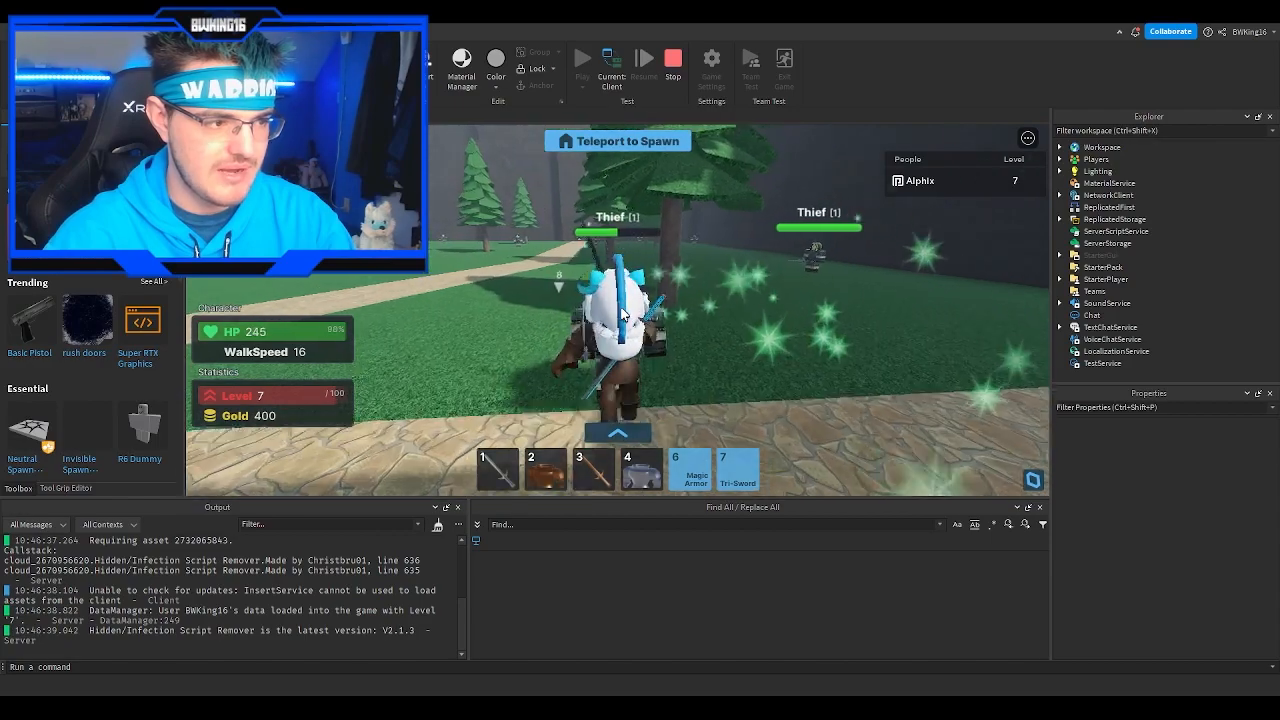
pyautogui.press('s')
pyautogui.press('w')
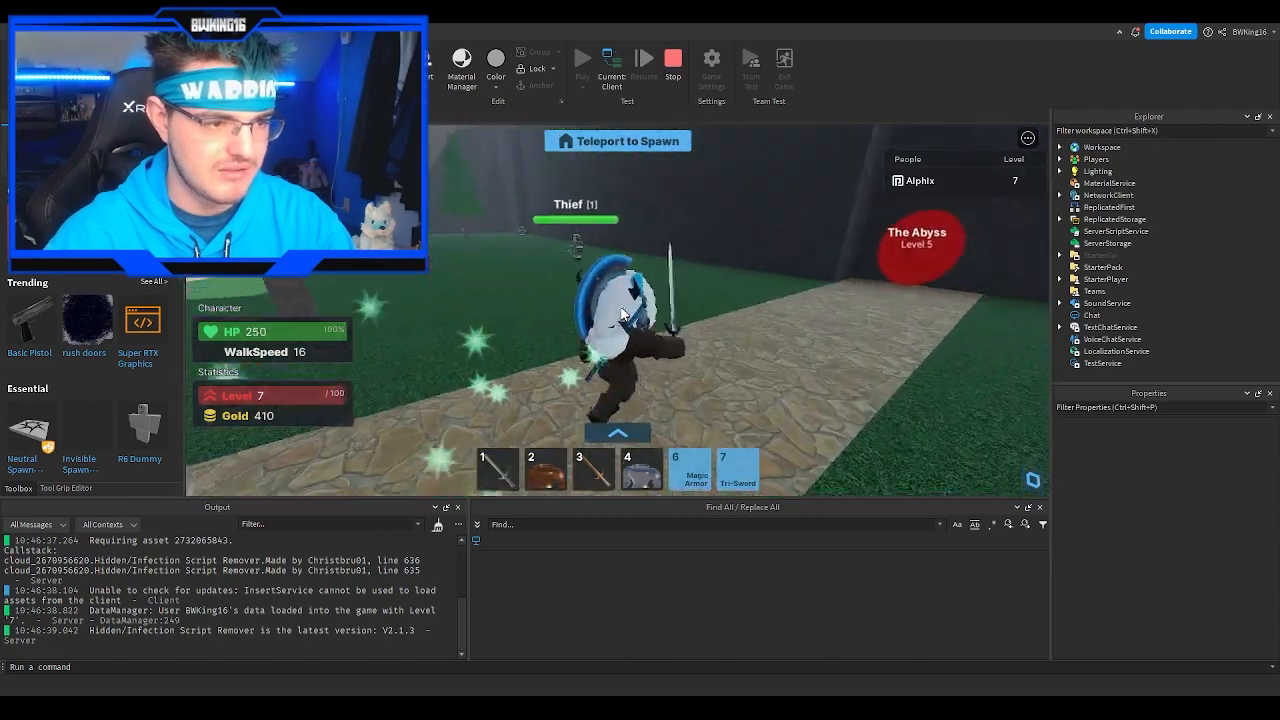
# Step: Walk into The Abyss portal to test its teleport, and end the playtest
pyautogui.press('w')
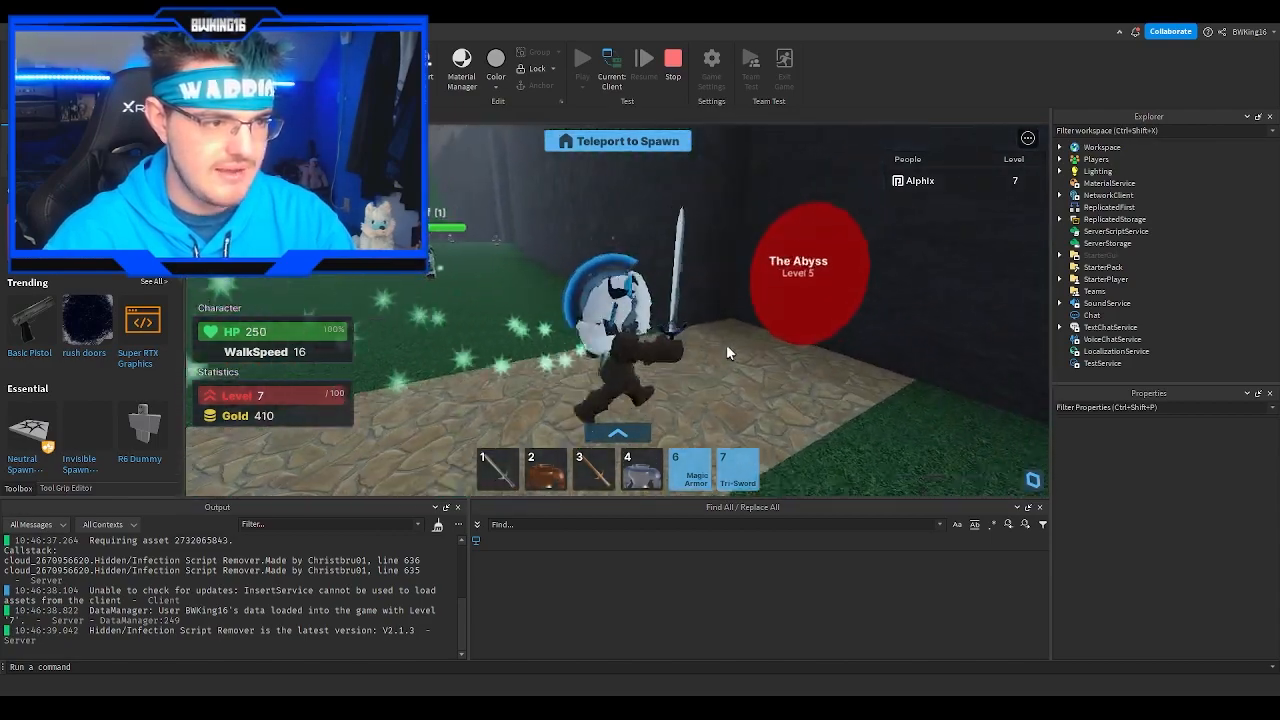
pyautogui.press('w')
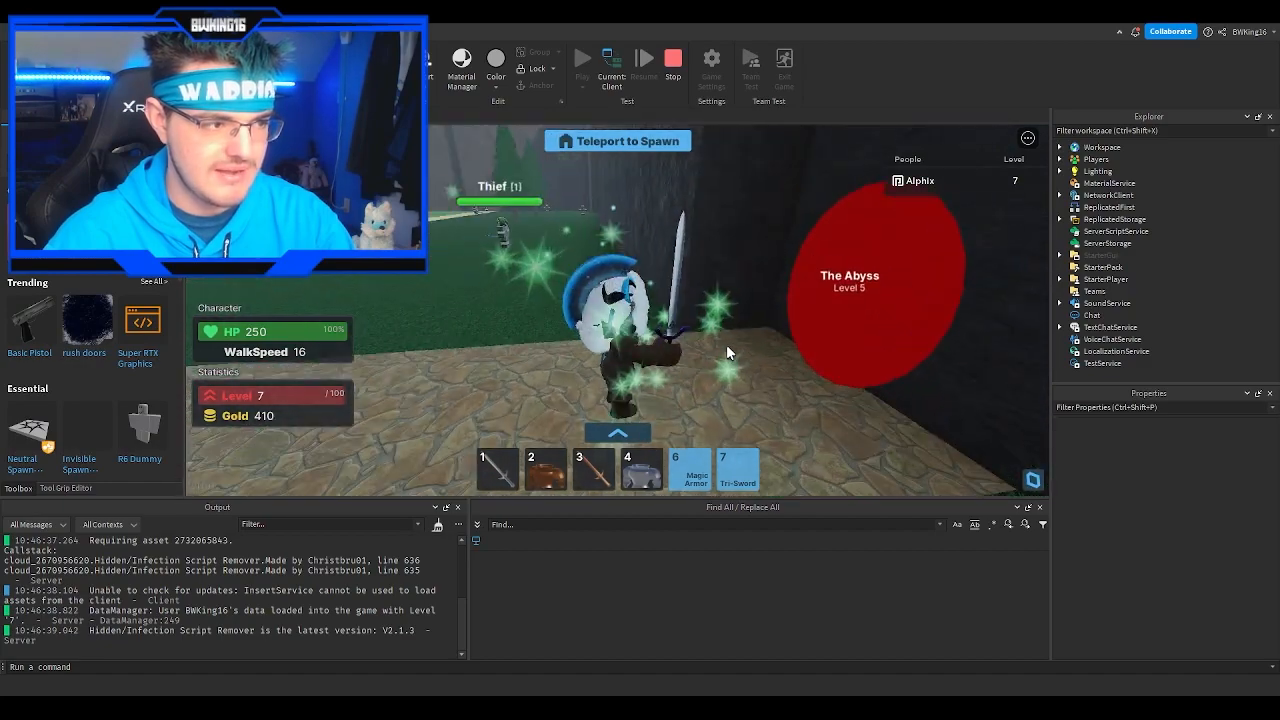
pyautogui.press('w')
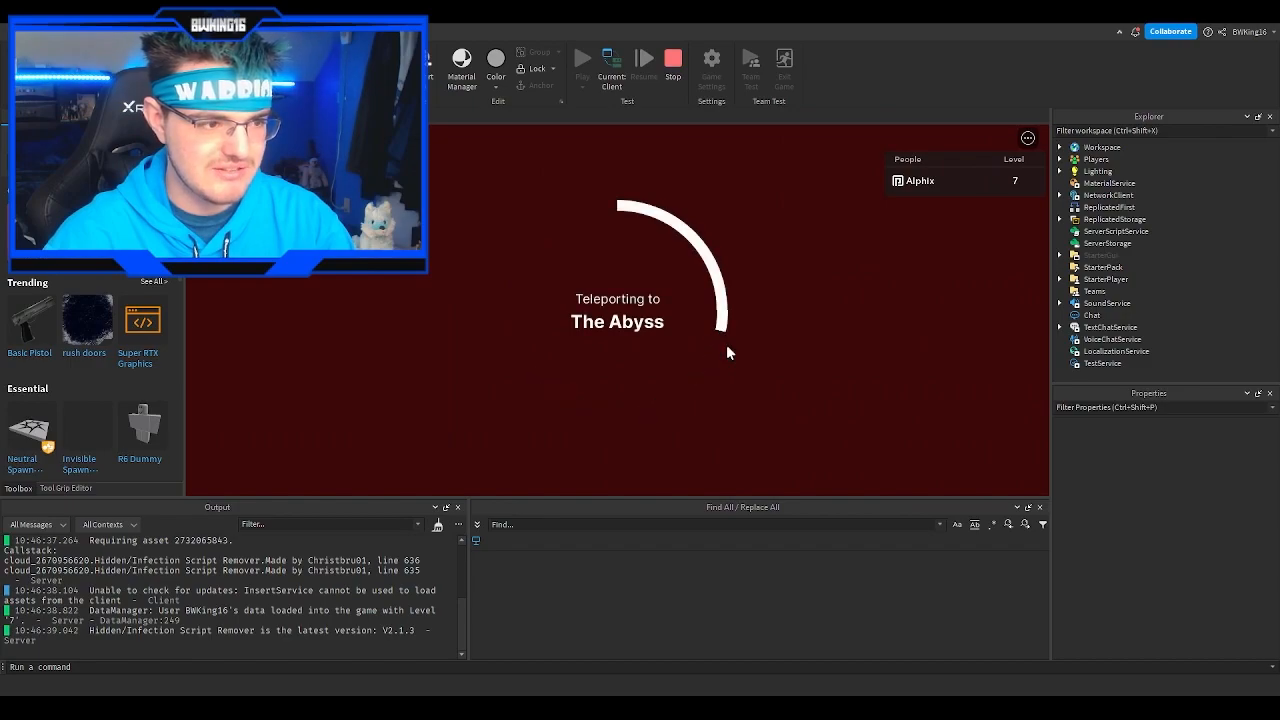
pyautogui.press('w')
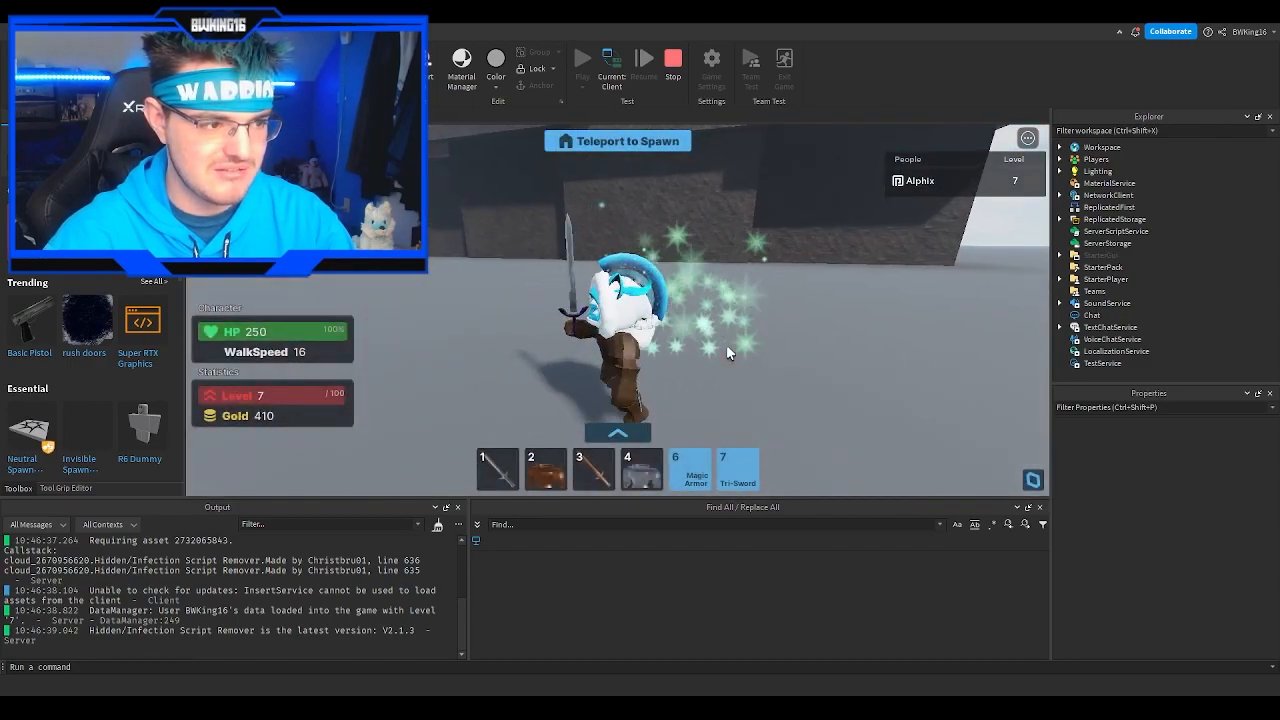
pyautogui.press('s')
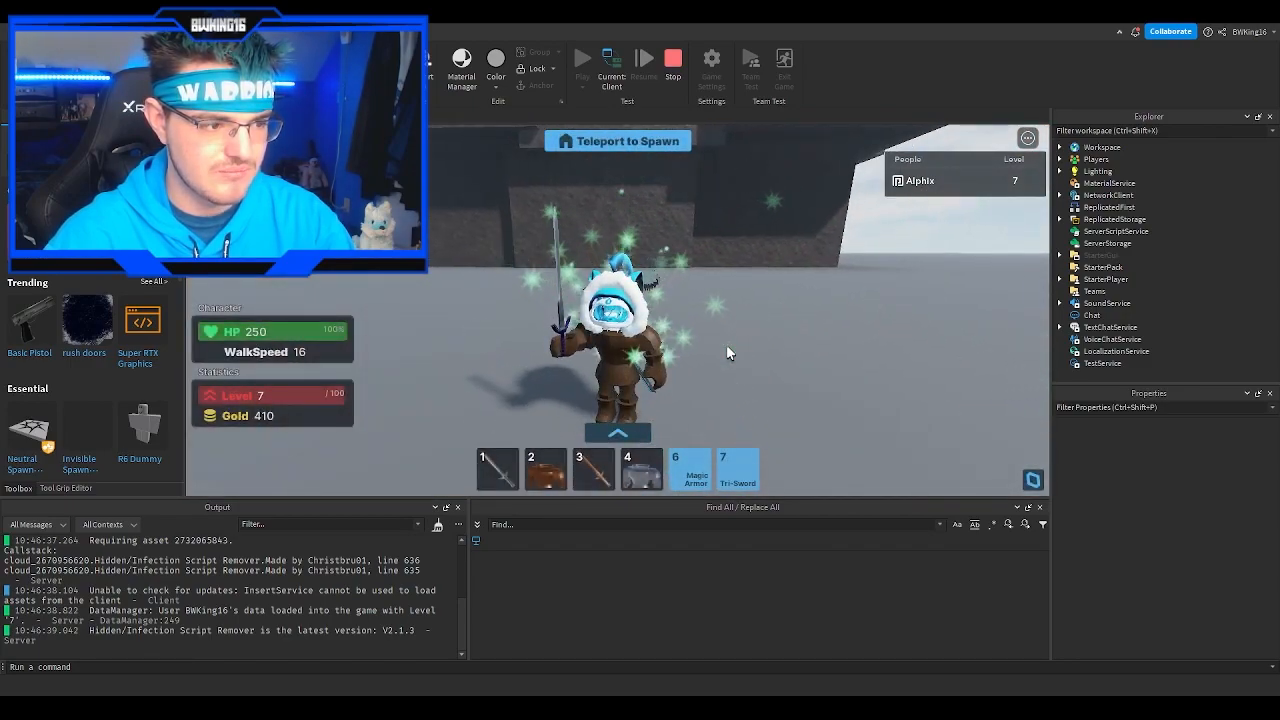
pyautogui.scroll(-2, 728, 350)
pyautogui.click(673, 78)
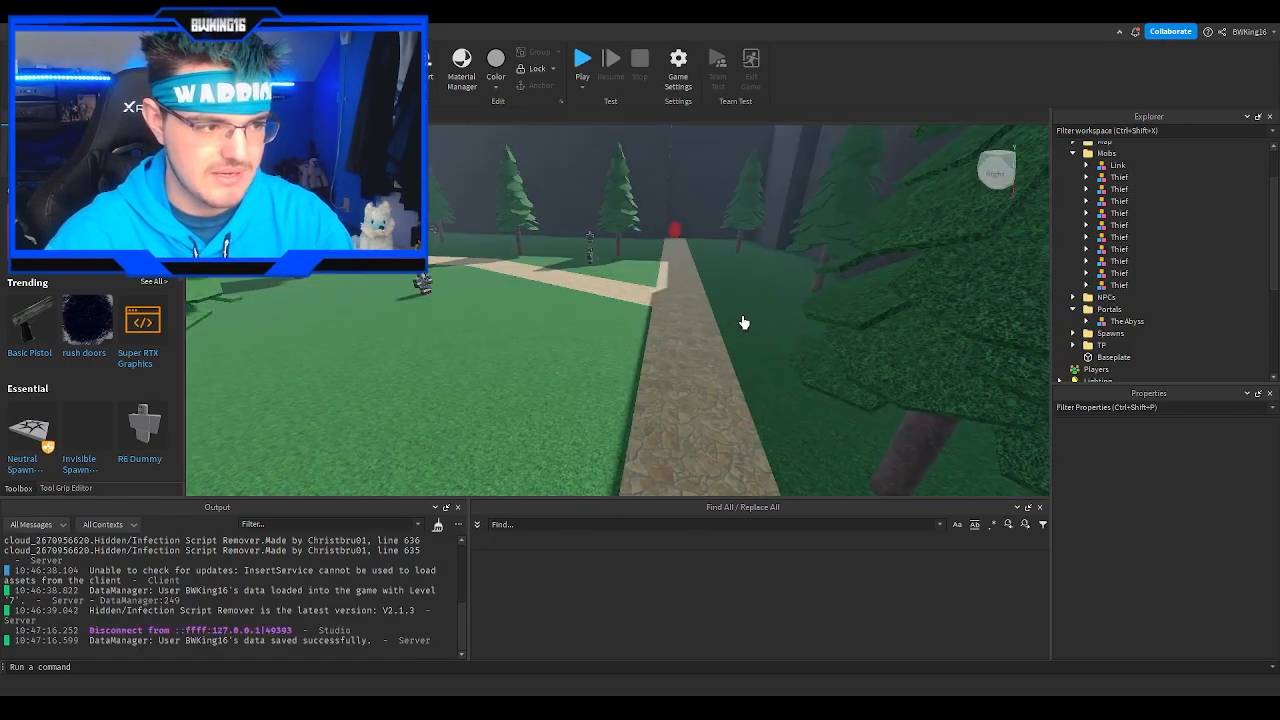
# Step: Select The Abyss portal model at the end of the stone path and collapse the Mobs folder
pyautogui.press('w')
pyautogui.moveTo(725, 305)
pyautogui.mouseDown(button='right')
pyautogui.moveTo(710, 283)
pyautogui.moveTo(730, 281)
pyautogui.mouseUp(button='right')
pyautogui.press('w')
pyautogui.click(677, 292)
pyautogui.press('w')
pyautogui.press('s')
pyautogui.press('w')
pyautogui.scroll(3, 1100, 250)
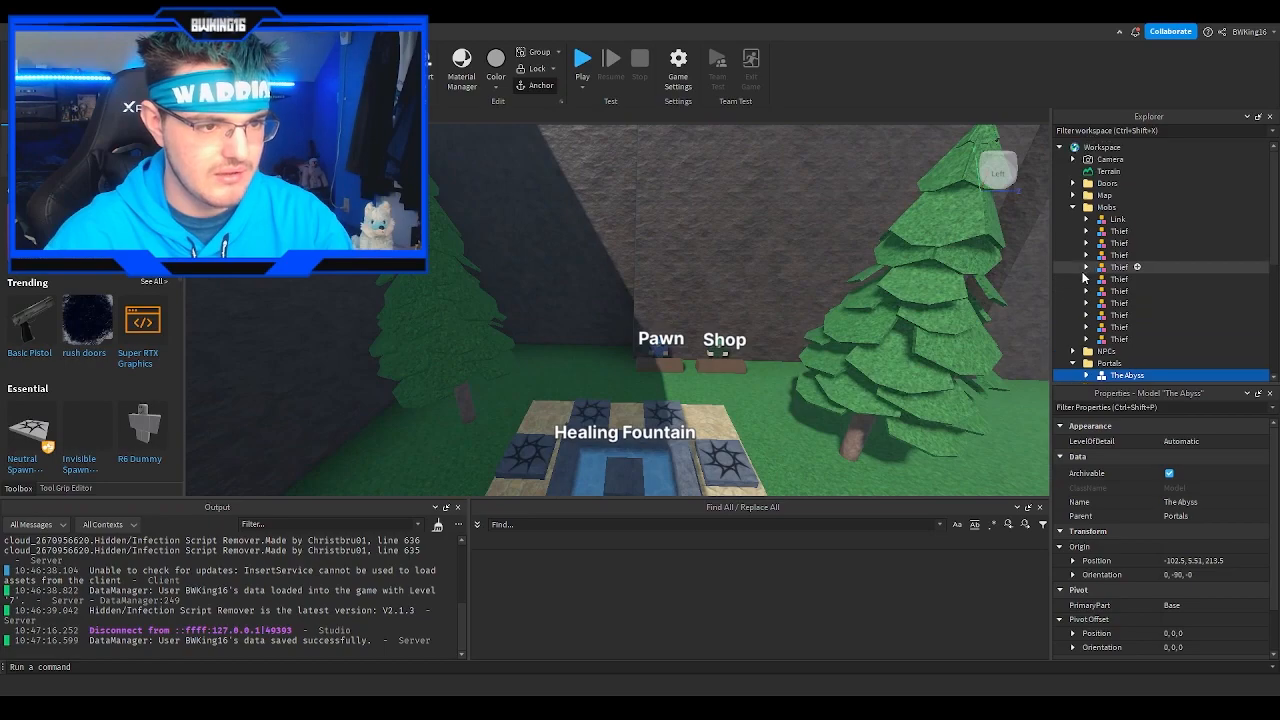
pyautogui.click(1072, 208)
pyautogui.press('f')
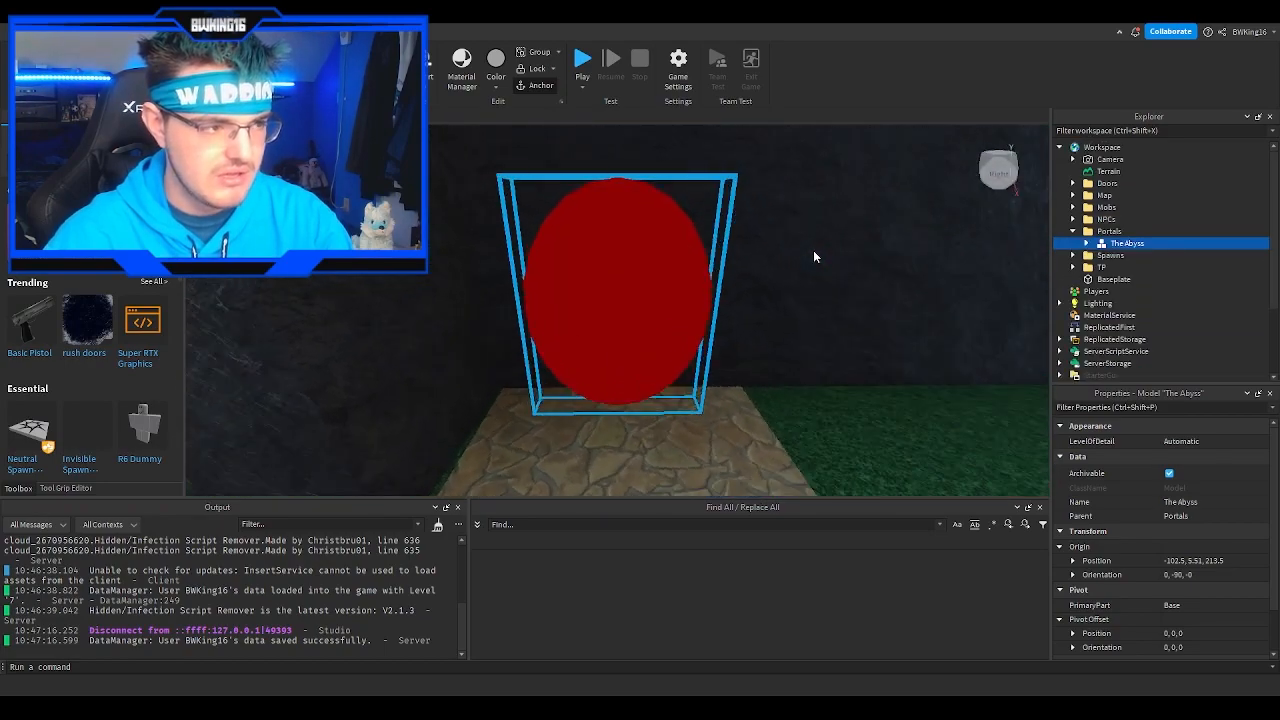
# Step: Recolor the Base part of The Abyss portal model to the deep blue 56, 93, 213
pyautogui.press('s')
pyautogui.moveTo(813, 251); pyautogui.dragTo(795, 280, button='right')
pyautogui.press('w')
pyautogui.press('w')
pyautogui.click(1087, 244)
pyautogui.click(1131, 267)
pyautogui.press('w')
pyautogui.click(1165, 473)
pyautogui.click(688, 281)
pyautogui.click(790, 265)
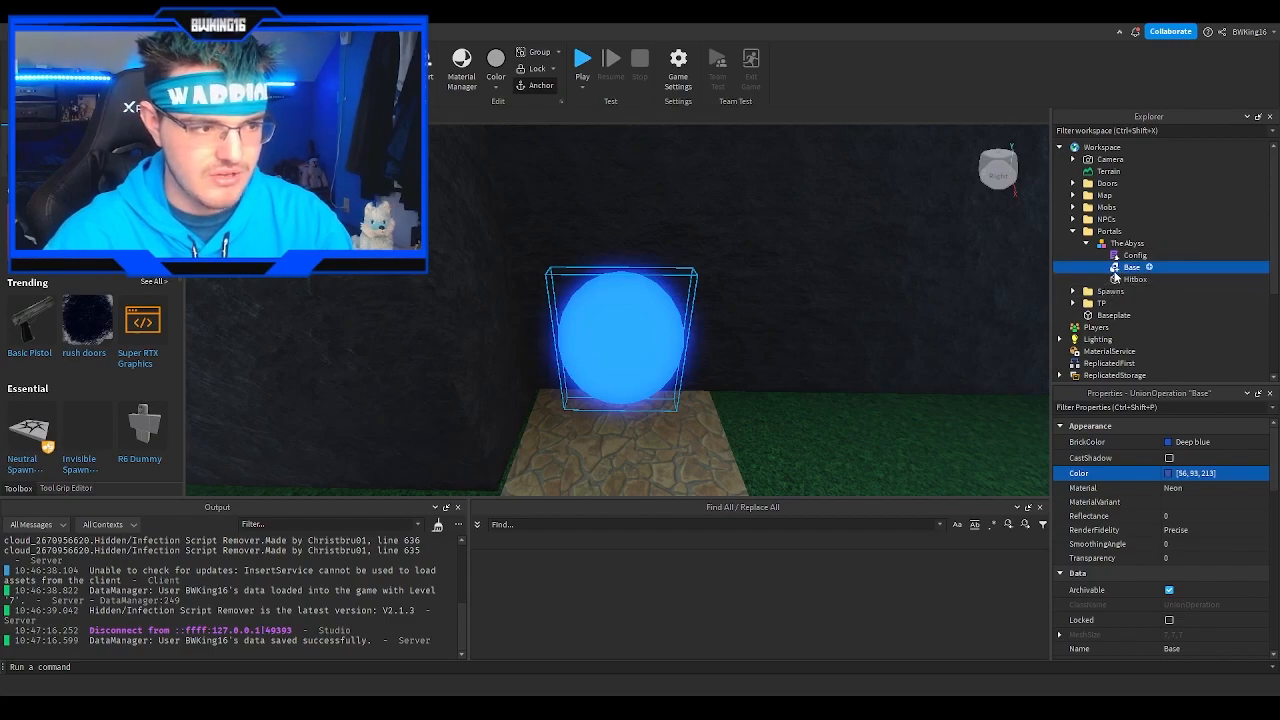
# Step: Copy the Base part's color value into the teleport transition color of the portal's Config script
pyautogui.moveTo(932, 340); pyautogui.dragTo(928, 352, button='right')
pyautogui.press('w')
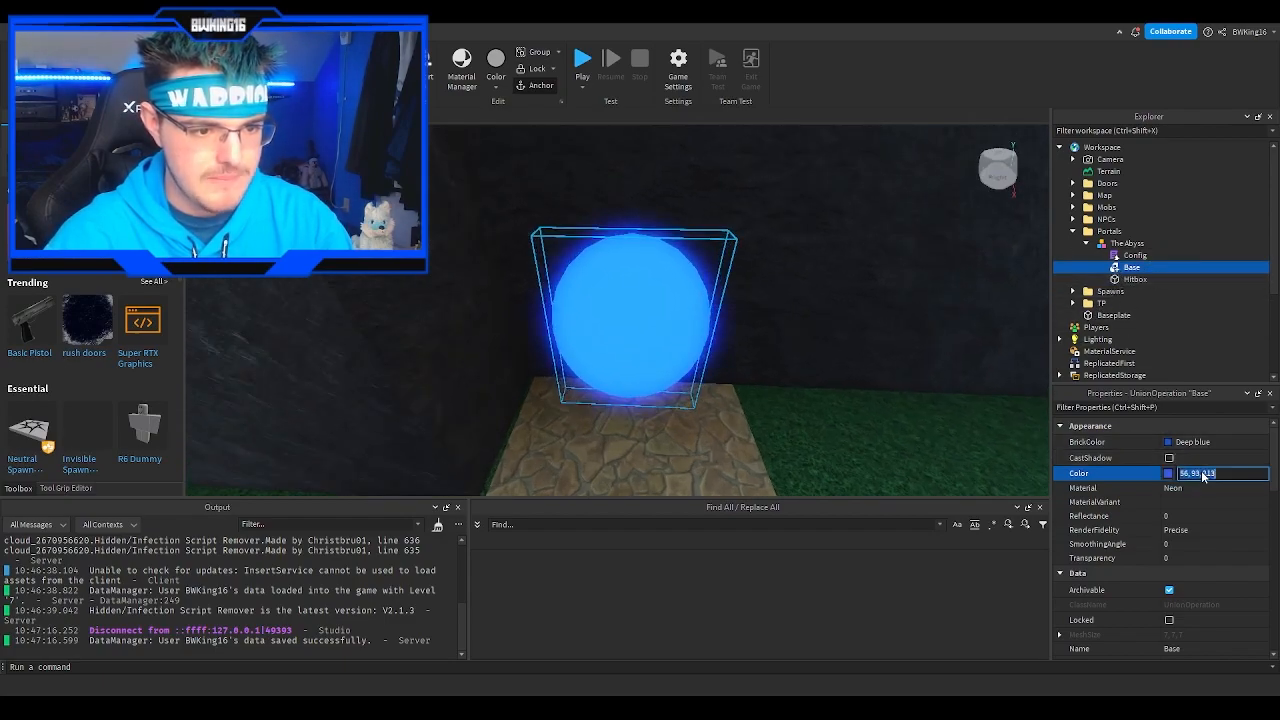
pyautogui.doubleClick(1135, 255)
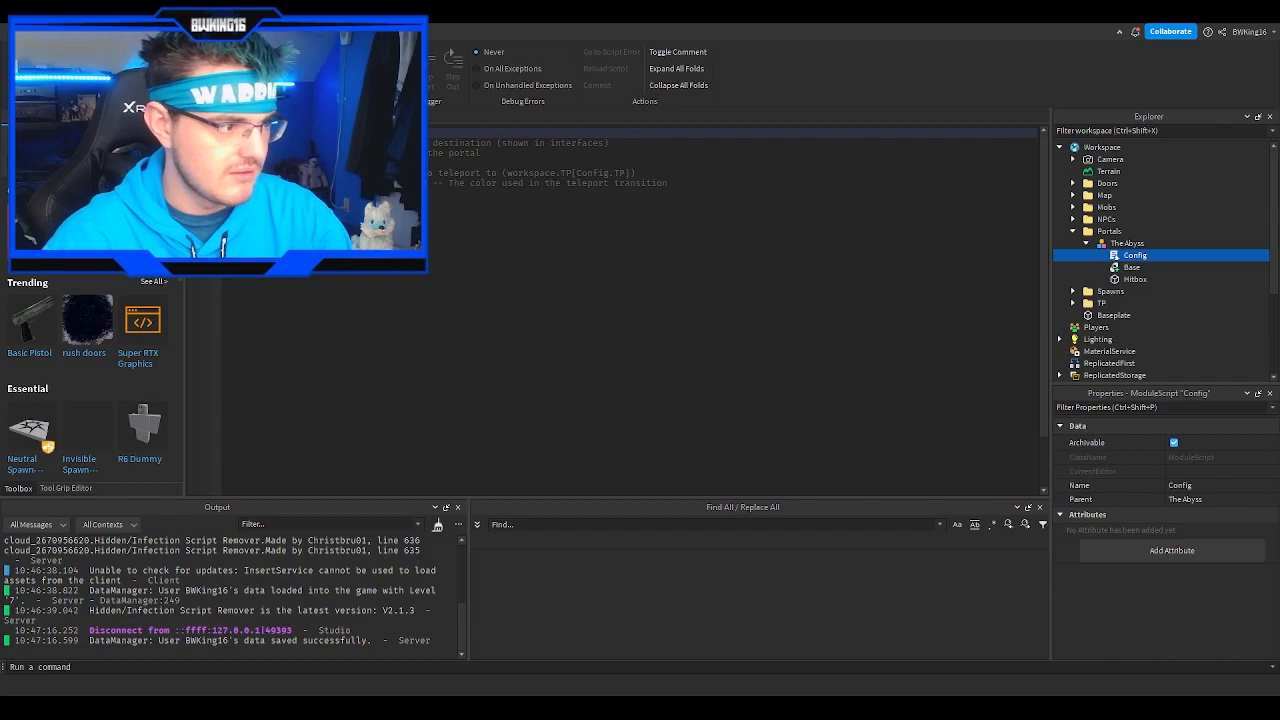
pyautogui.click(400, 183)
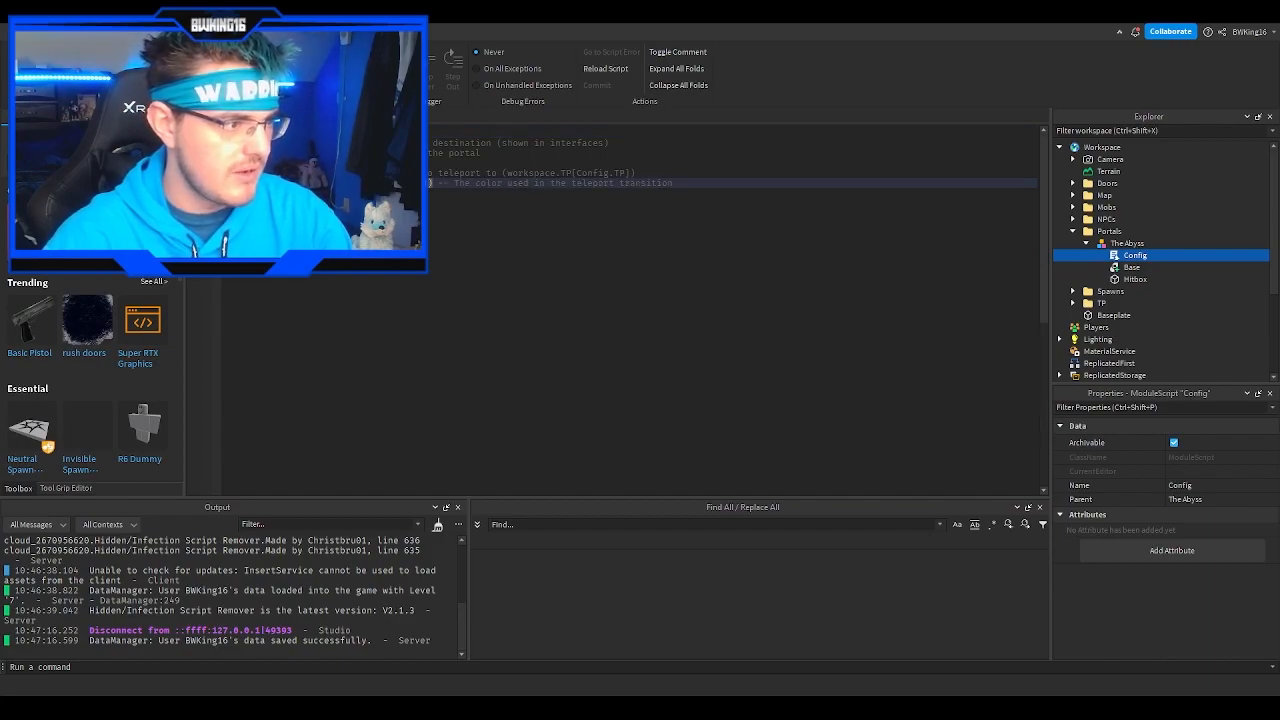
# Step: Change the destination name and the teleport target in the portal's Config script, and return to the 3D scene
pyautogui.click(360, 143)
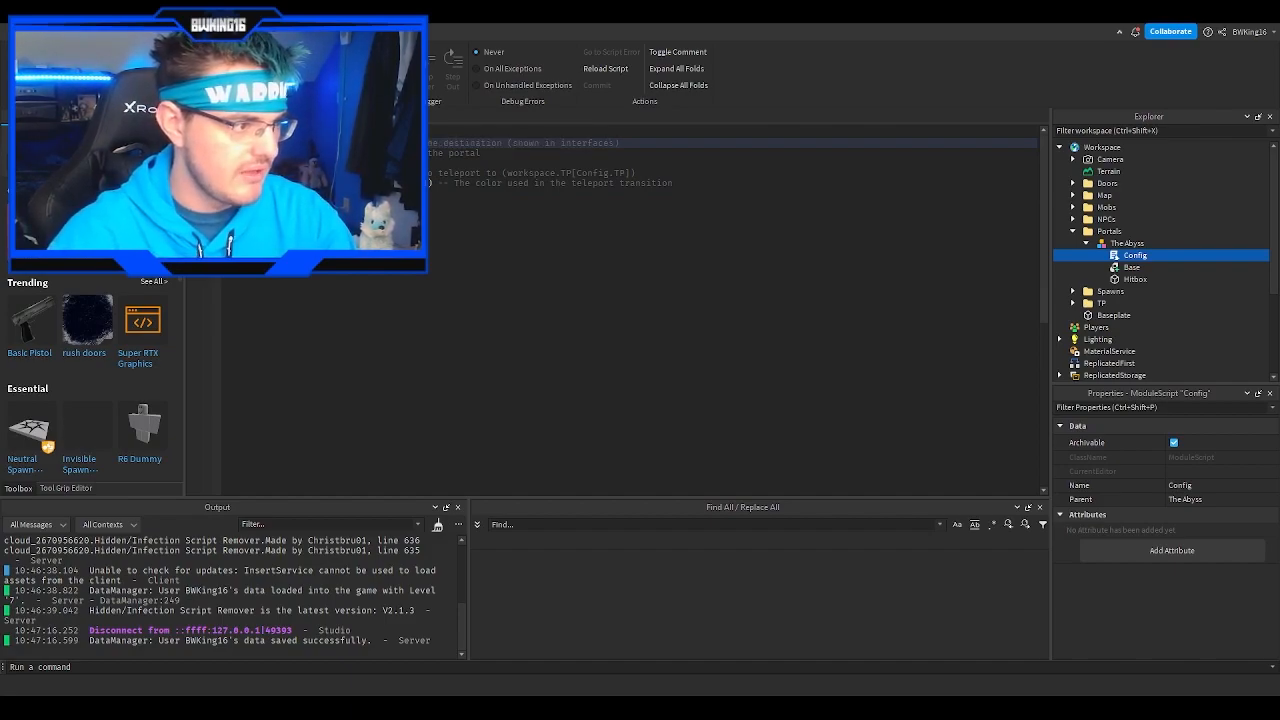
pyautogui.click(360, 173)
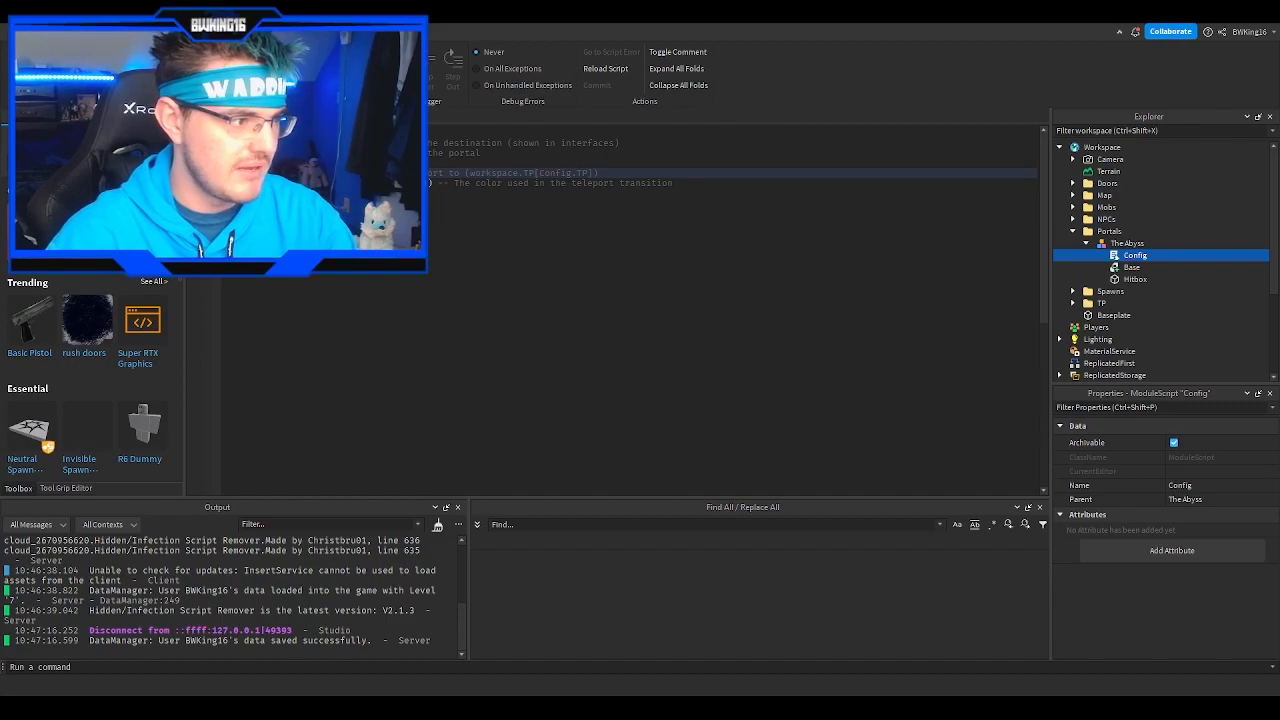
pyautogui.click(230, 116)
# Step: Recheck the teleport target in the portal's Config script and rename the portal's destination part in the TP folder as PR
pyautogui.moveTo(612, 268); pyautogui.dragTo(624, 268, button='right')
pyautogui.press('w')
pyautogui.moveTo(624, 267); pyautogui.dragTo(624, 267, button='right')
pyautogui.press('w')
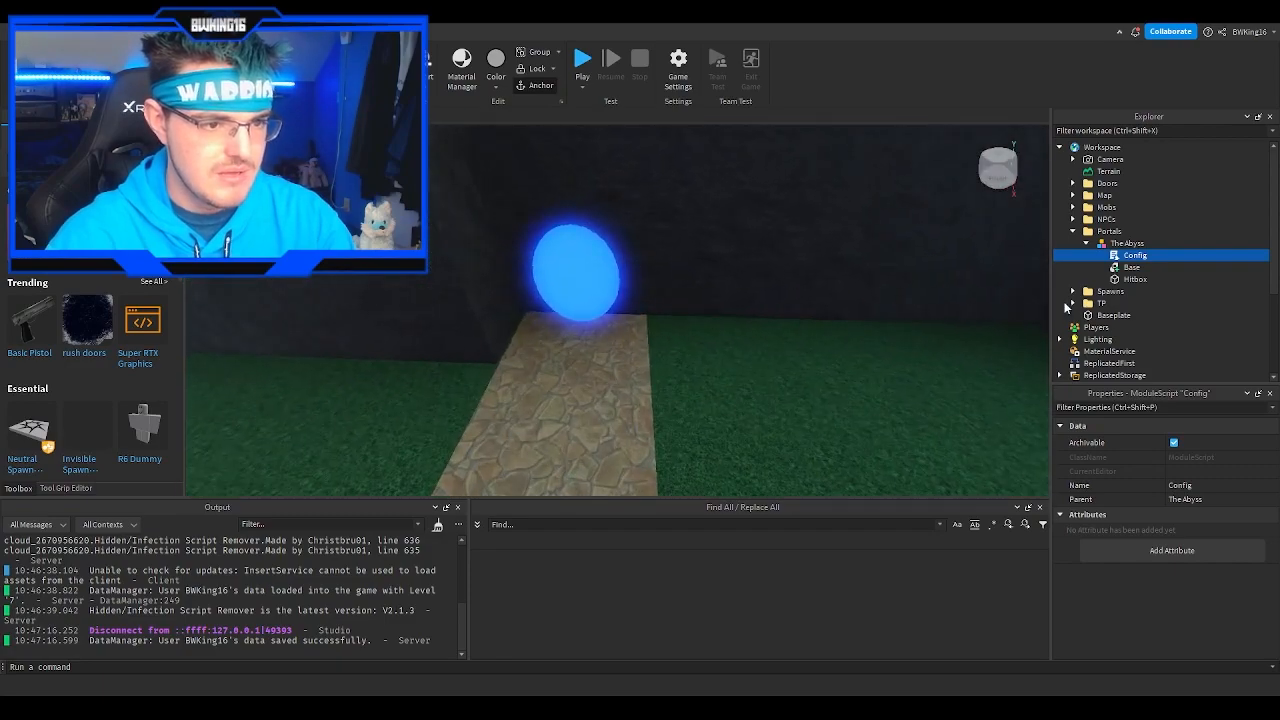
pyautogui.doubleClick(1130, 257)
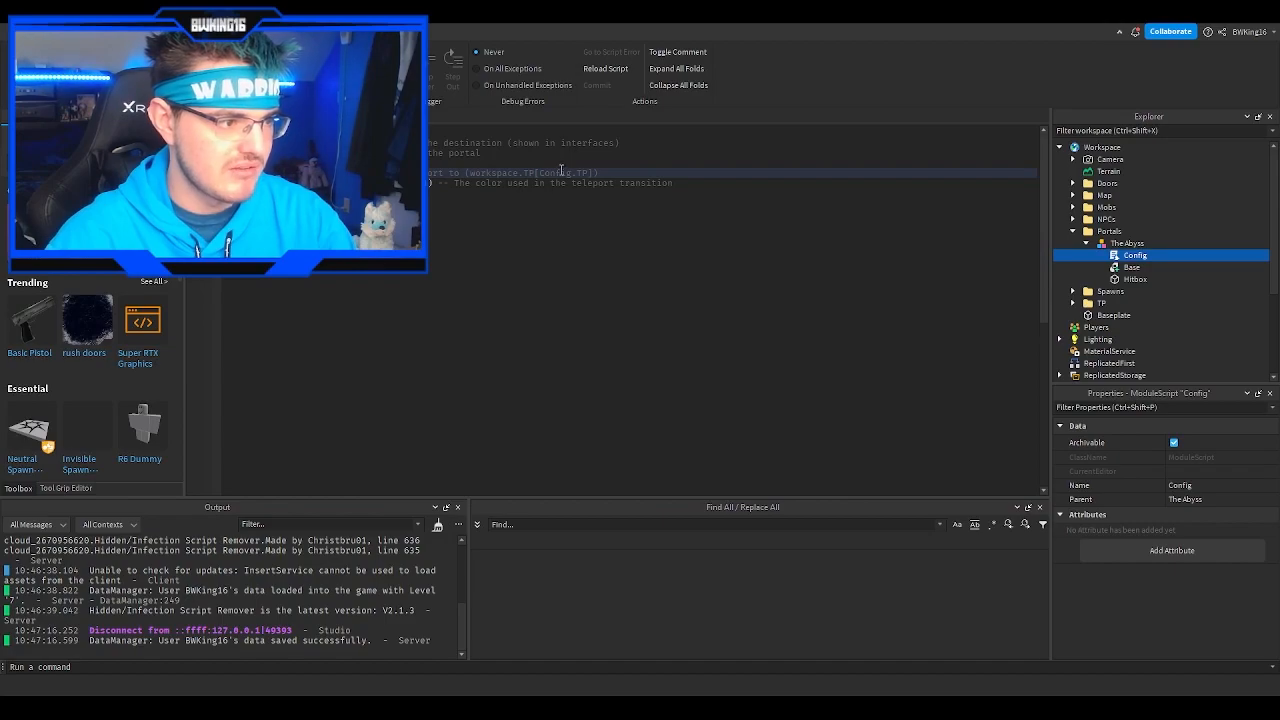
pyautogui.hotkey('ctrl', 'w')
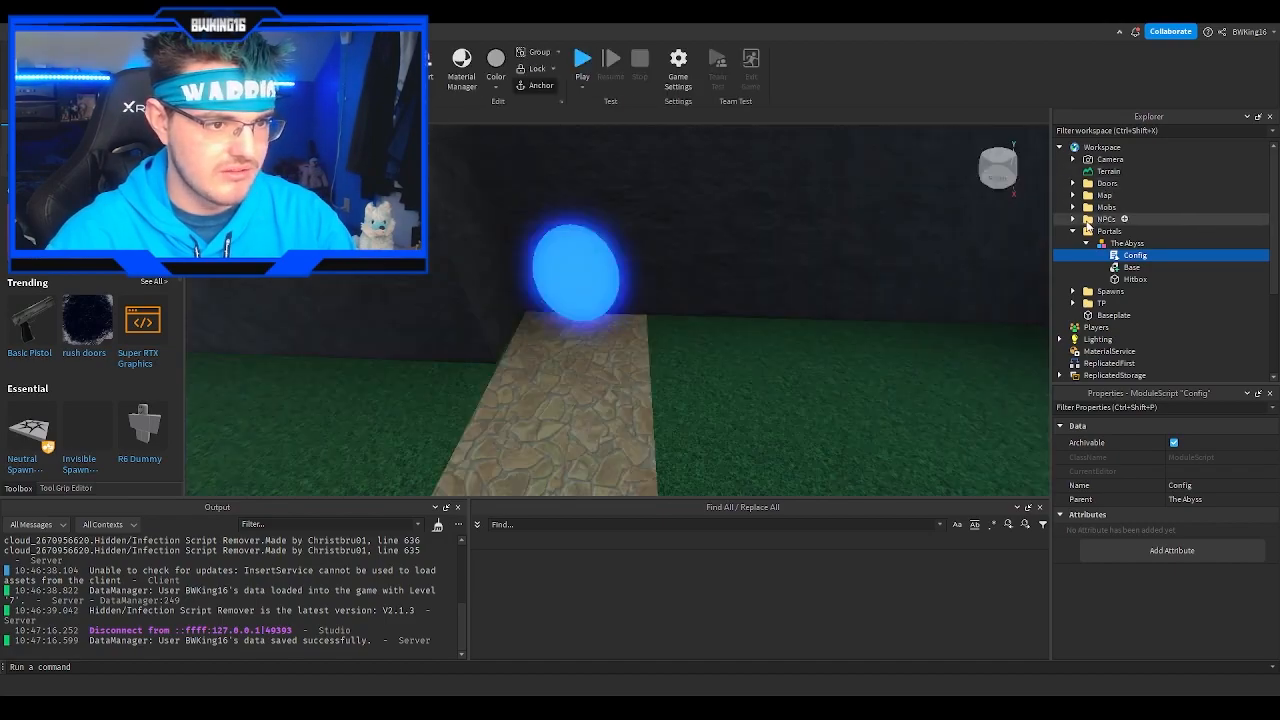
pyautogui.click(1097, 302)
pyautogui.press('f')
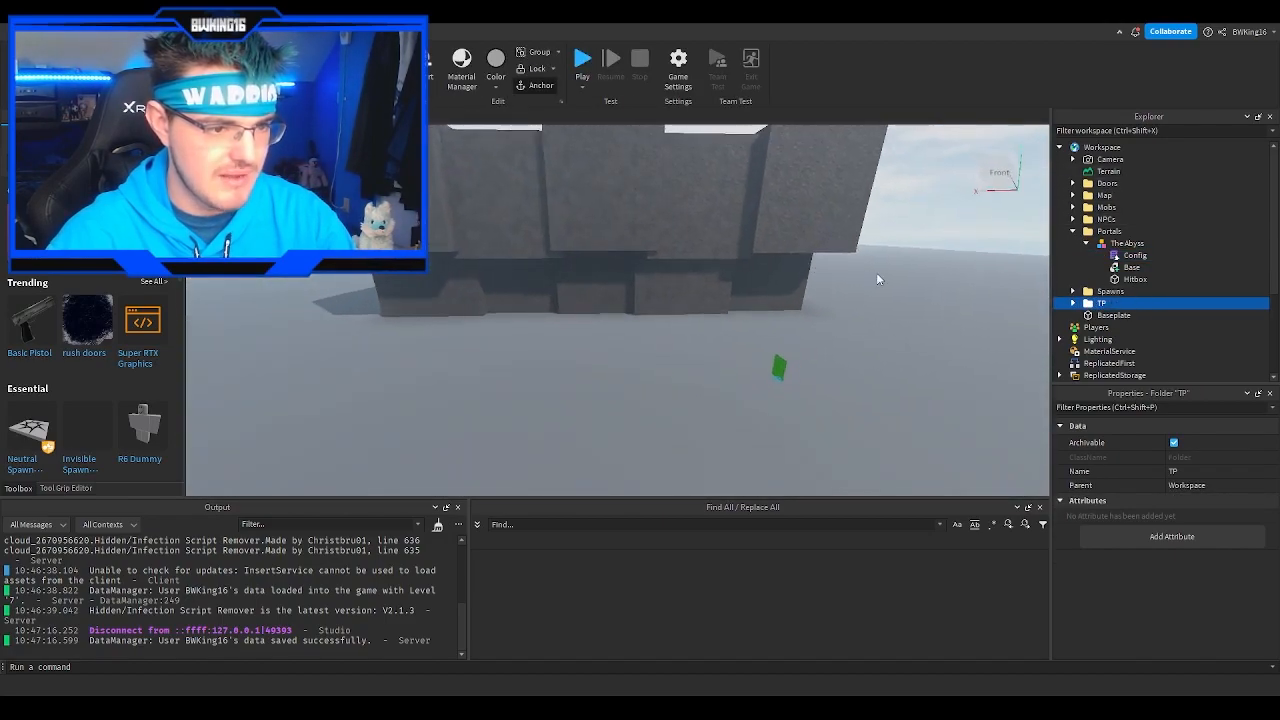
pyautogui.click(1073, 303)
pyautogui.click(1127, 327)
pyautogui.press('f')
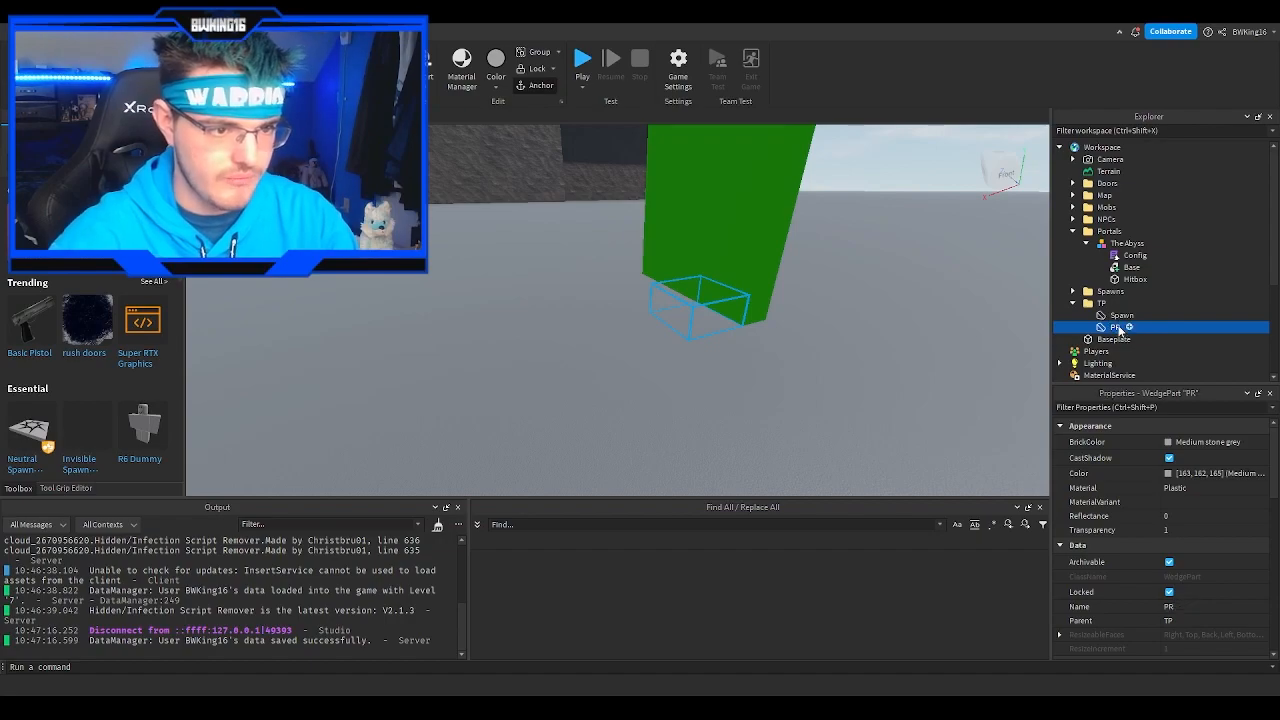
# Step: Rename The Abyss portal model as Portal Room, and inspect the PR teleport part with the Move tool
pyautogui.click(1124, 244)
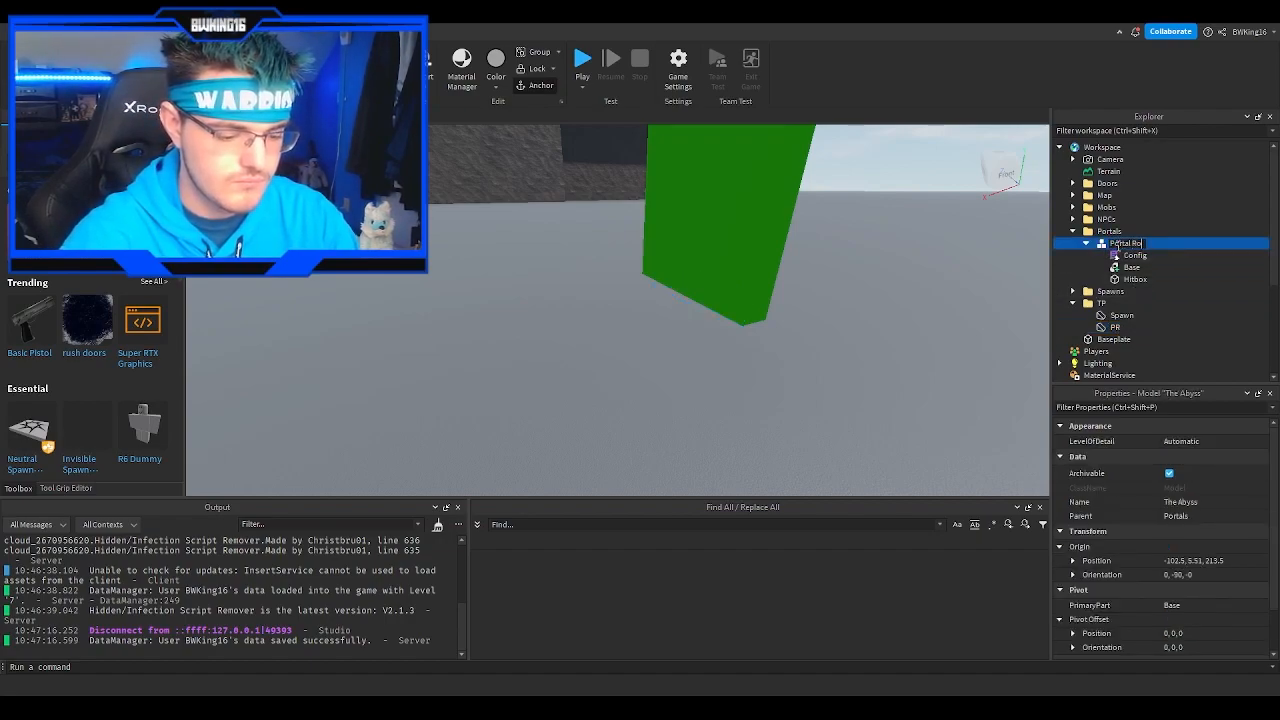
pyautogui.hotkey('ctrl', '2')
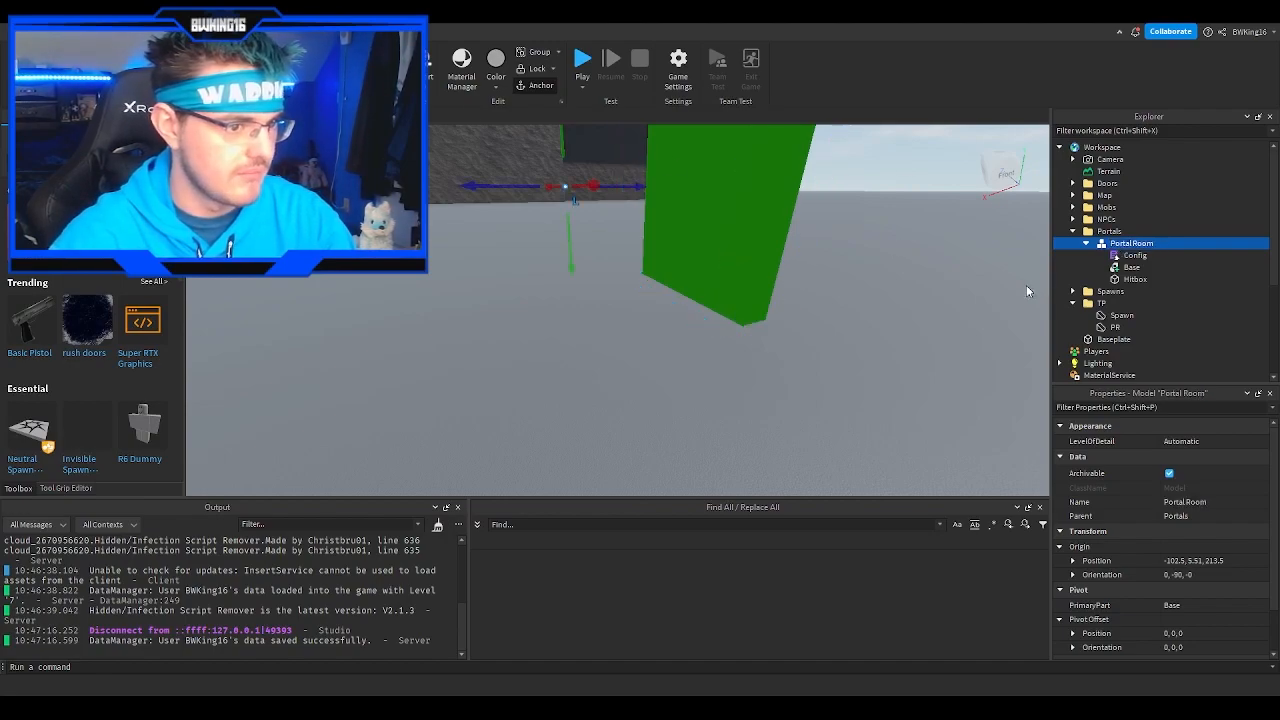
pyautogui.click(1112, 326)
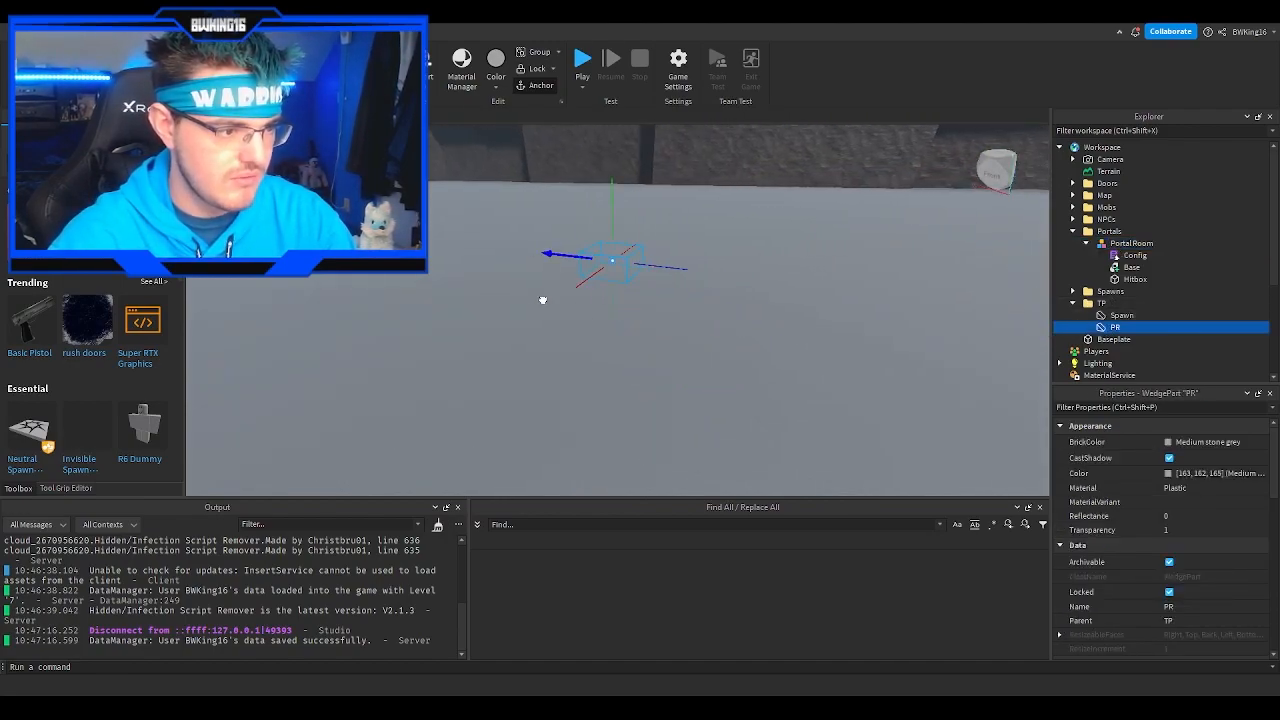
pyautogui.click(648, 274)
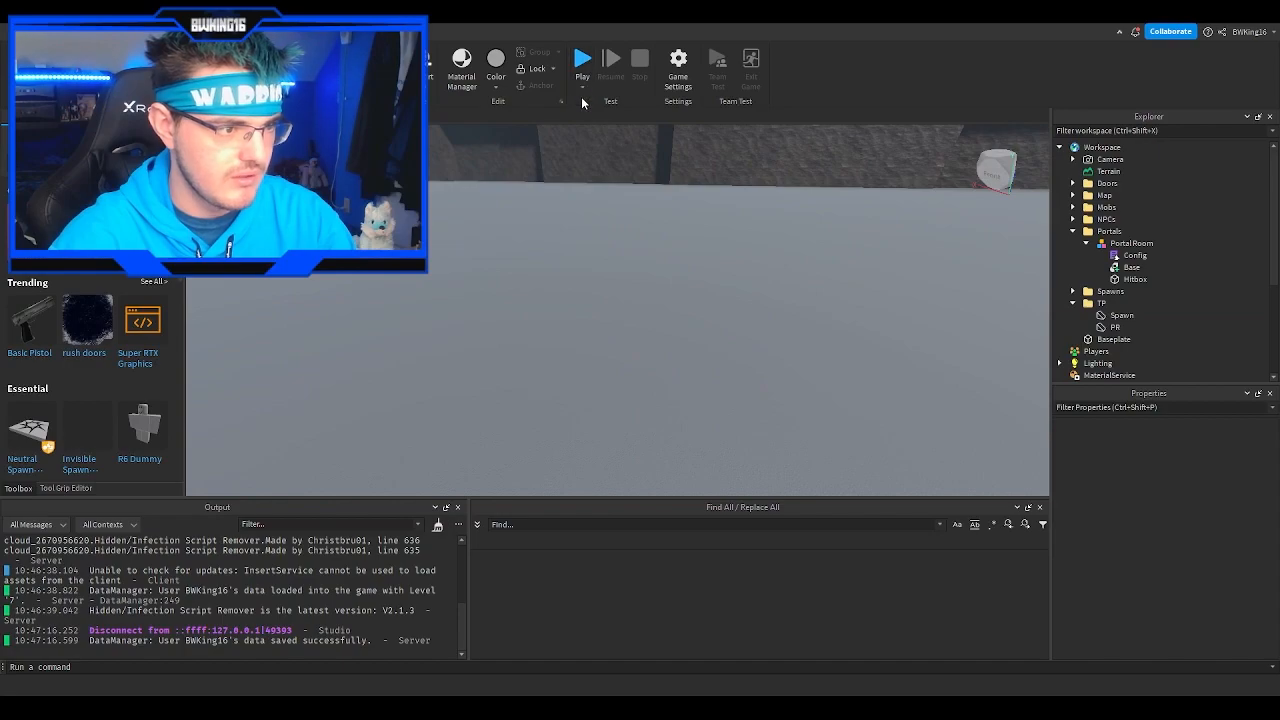
# Step: Start a playtest, walk toward the blue portal and equip the Magic Armor and Tri-Sword
pyautogui.click(582, 65)
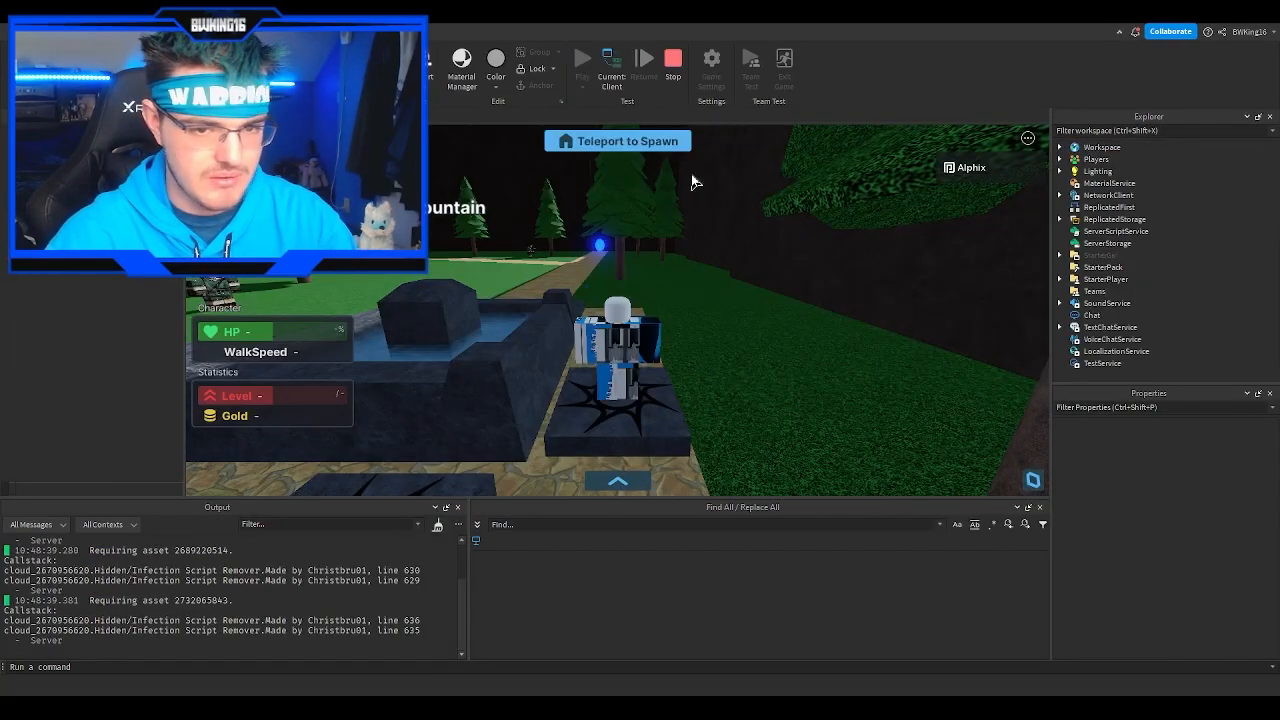
pyautogui.press('w')
pyautogui.click(734, 460)
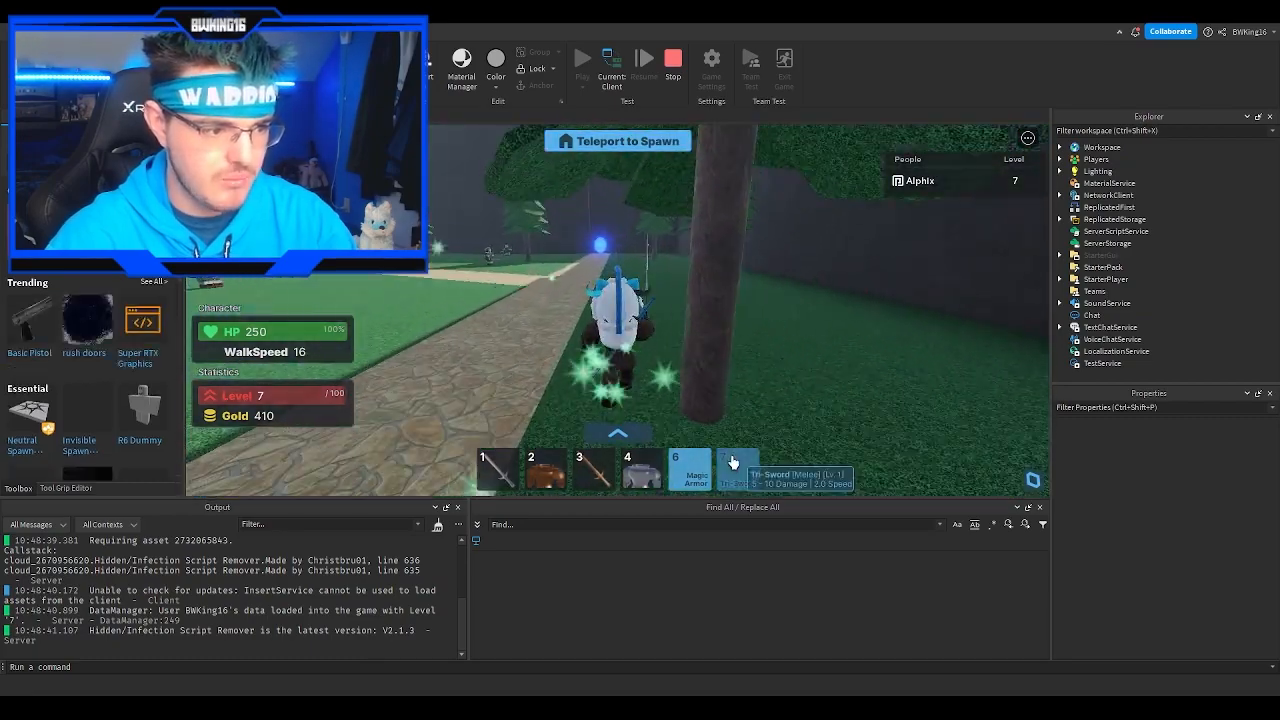
pyautogui.click(731, 461)
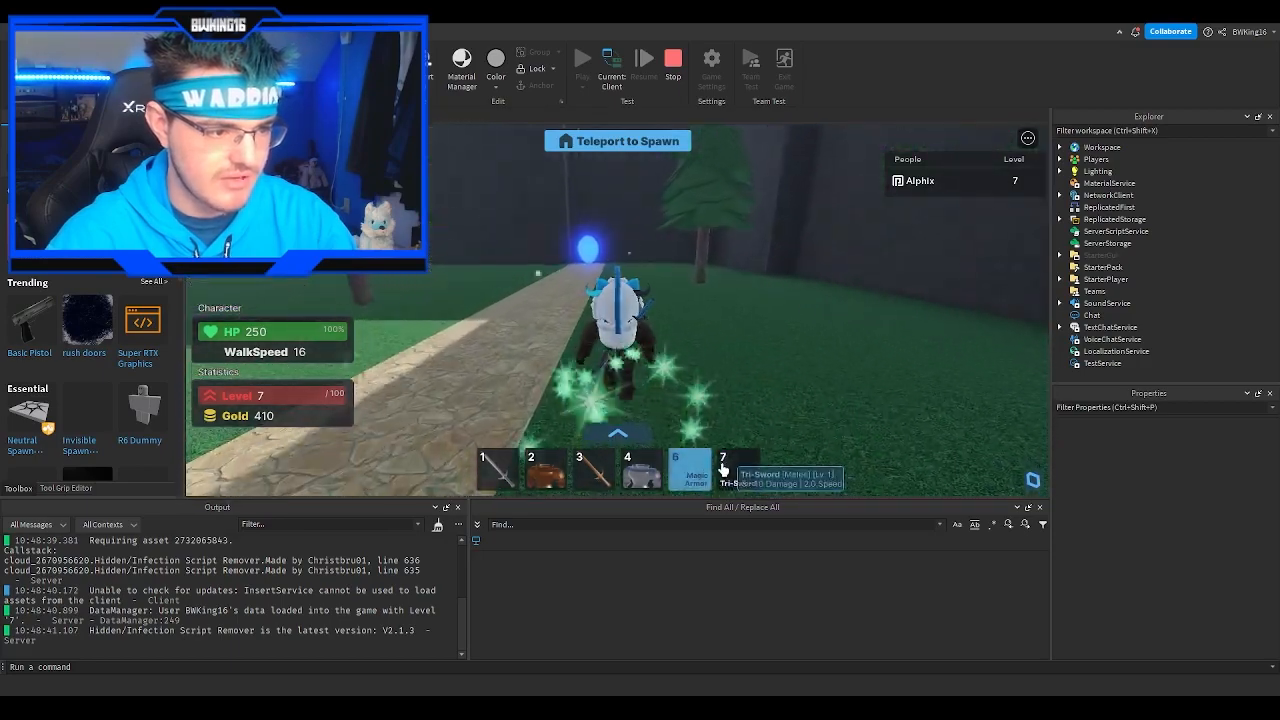
pyautogui.click(724, 468)
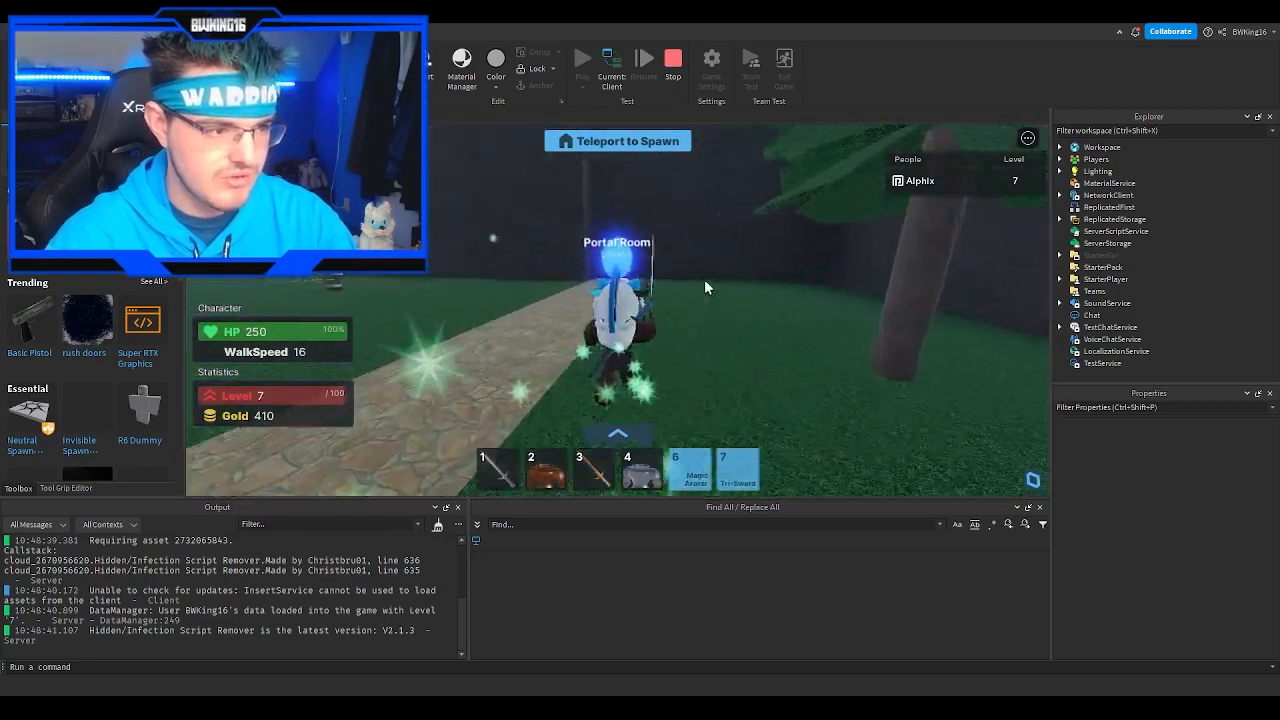
# Step: Test the Portal Room portal by walking through it, look around at the destination, and end the playtest
pyautogui.moveTo(706, 288); pyautogui.dragTo(706, 288, button='right')
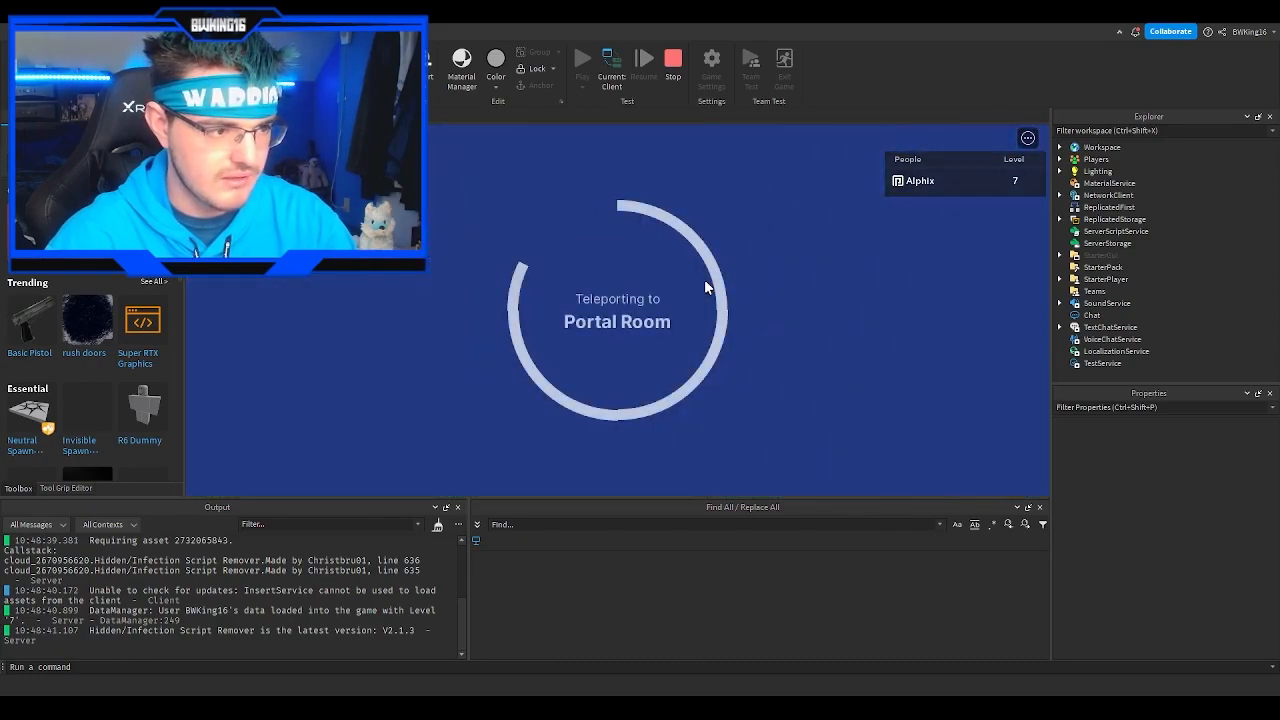
pyautogui.press('w')
pyautogui.press('space')
pyautogui.press('a')
pyautogui.press('space')
pyautogui.press('d')
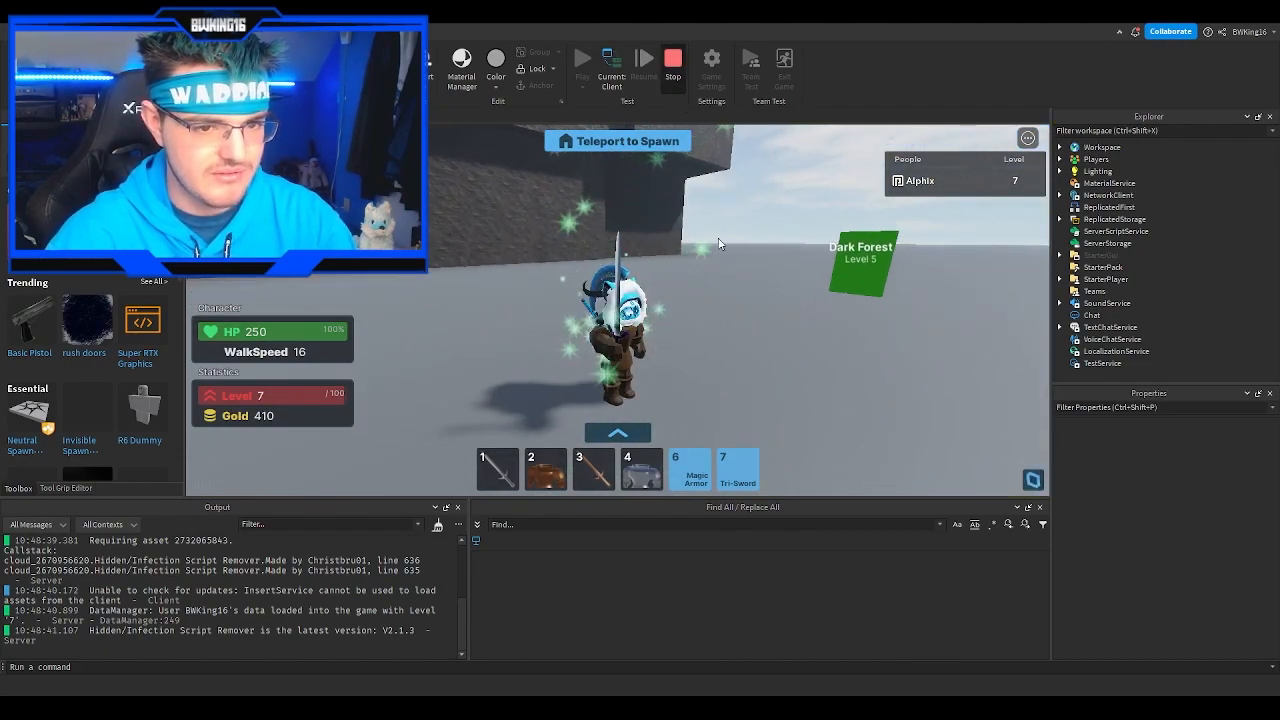
pyautogui.hotkey('shift', 'F5')
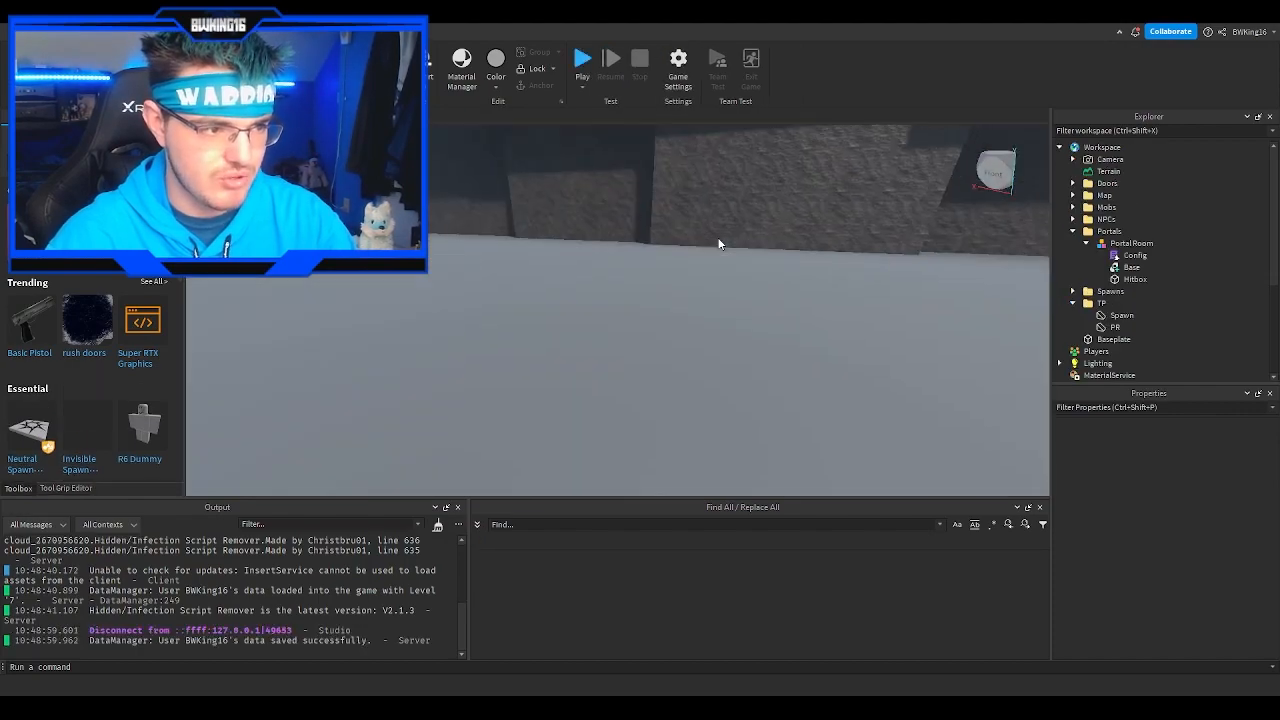
# Step: Duplicate the green grass ground part of the Forest of Grasslands map and place the copy outside the stone wall
pyautogui.moveTo(717, 237); pyautogui.dragTo(561, 128, button='right')
pyautogui.press('w')
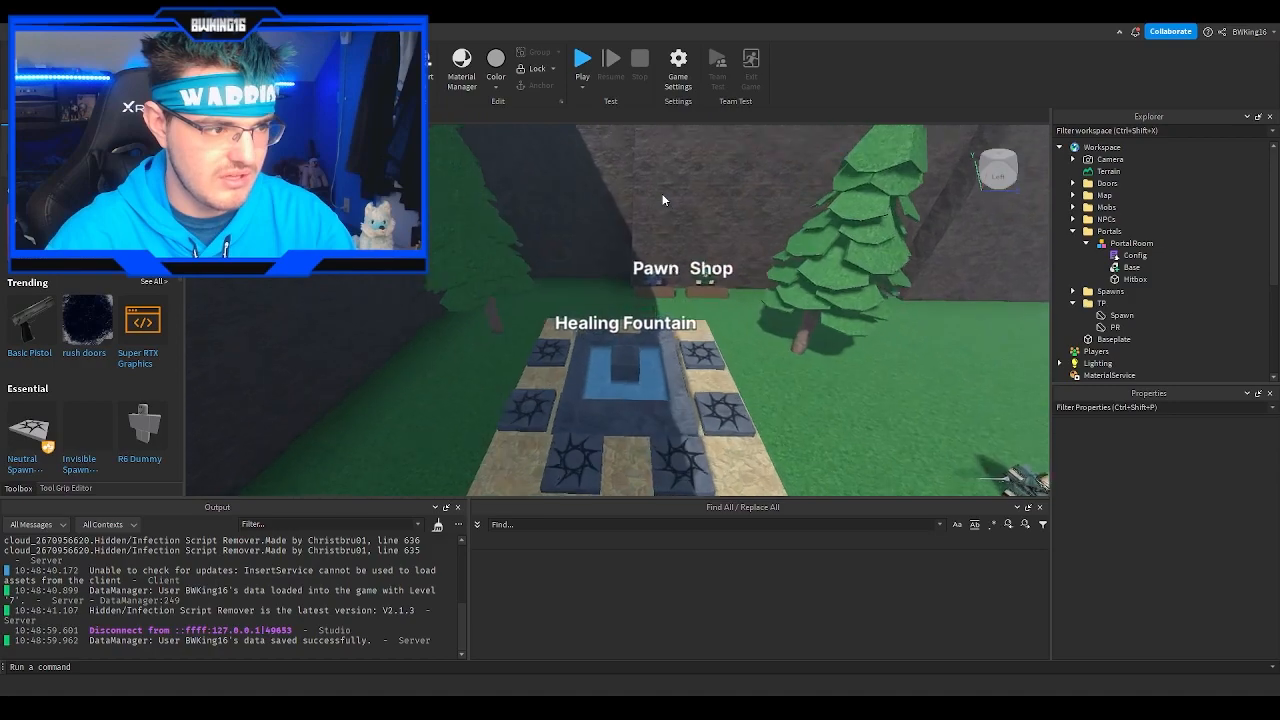
pyautogui.click(556, 300)
pyautogui.moveTo(556, 300); pyautogui.dragTo(577, 294, button='right')
pyautogui.scroll(-10, 577, 294)
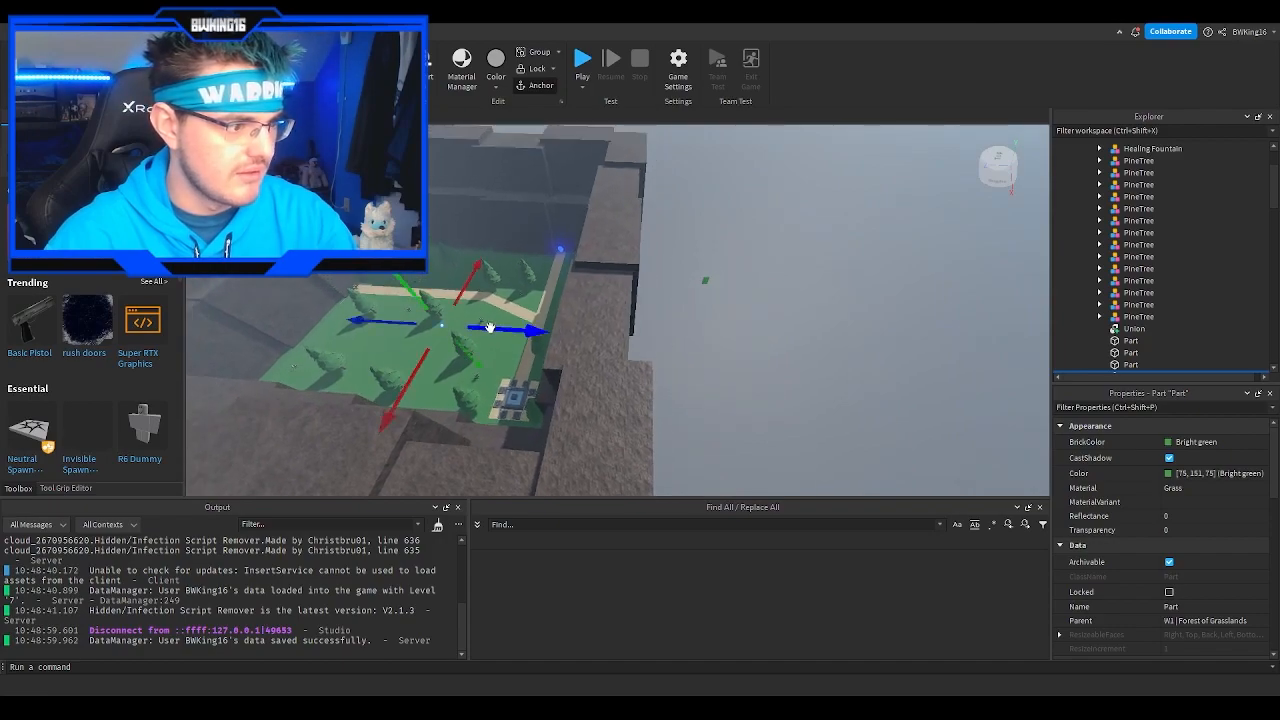
pyautogui.press('f')
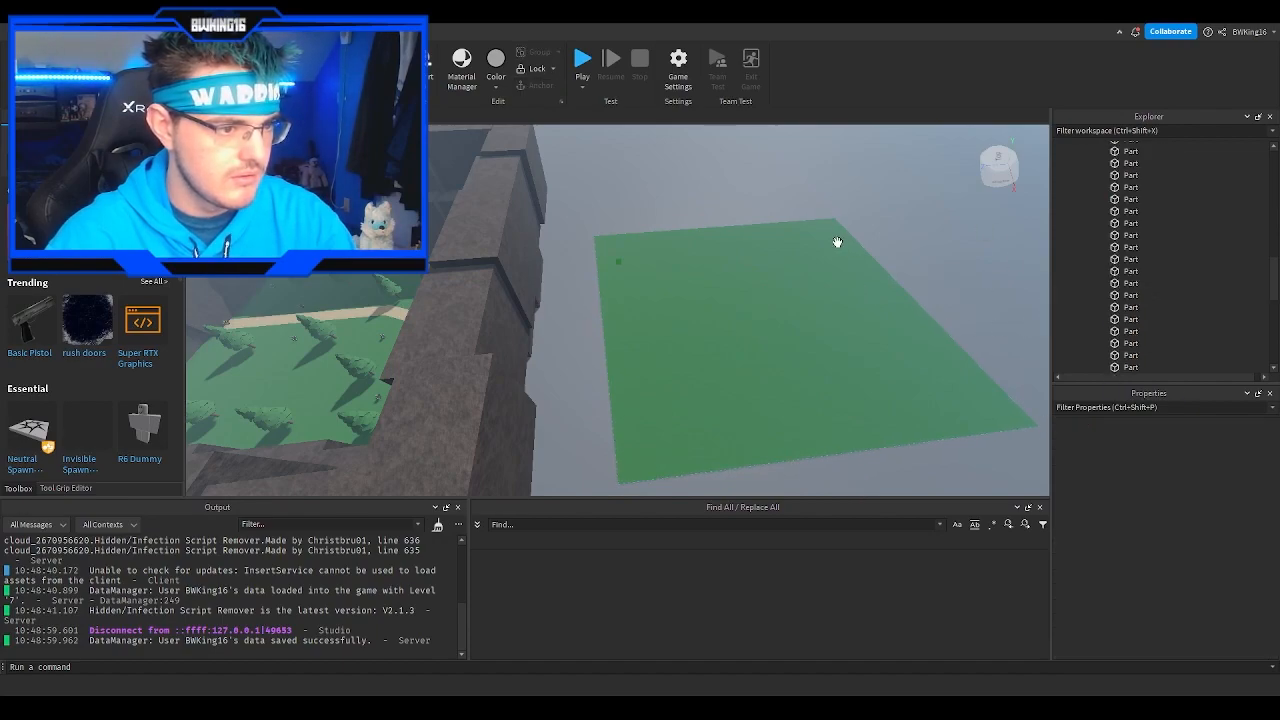
pyautogui.scroll(-1, 1140, 337)
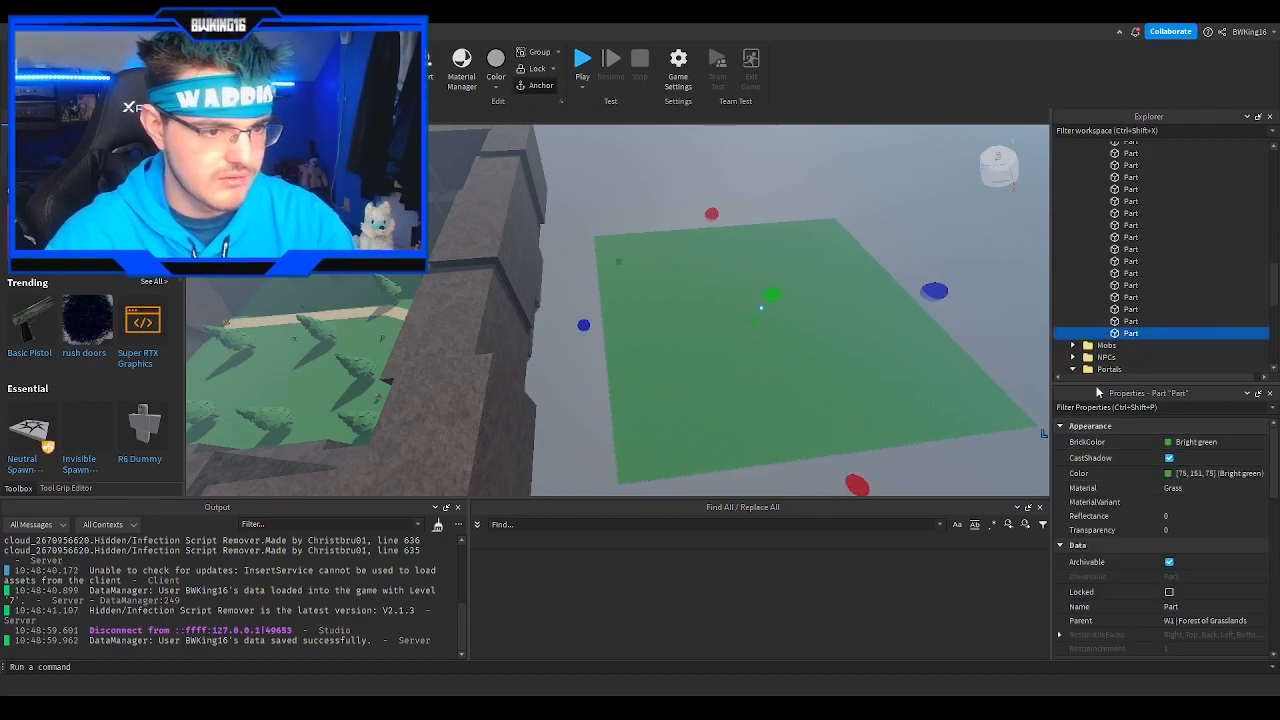
pyautogui.hotkey('ctrl', 'shift', 'v')
pyautogui.press('Delete')
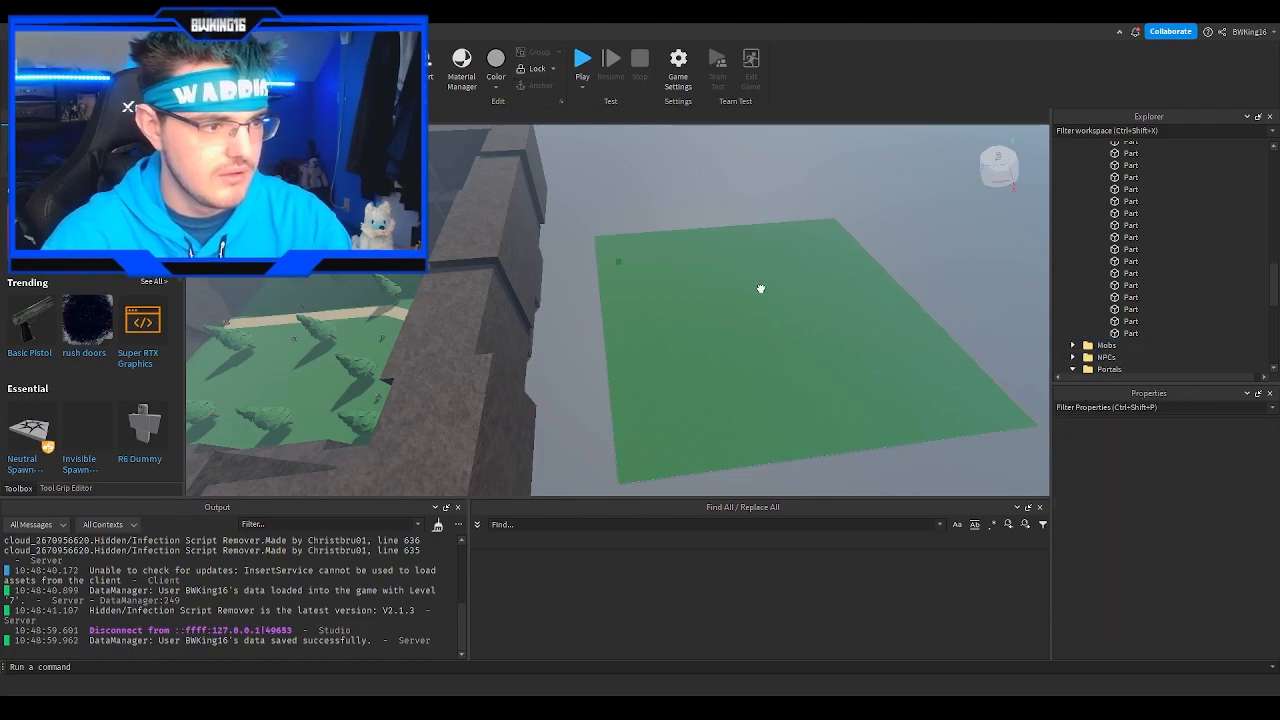
# Step: Scale the copied grass part down symmetrically in length and width, and shift it closer to the stone wall
pyautogui.click(761, 288)
pyautogui.moveTo(761, 288); pyautogui.dragTo(790, 300, button='right')
pyautogui.click(240, 31)
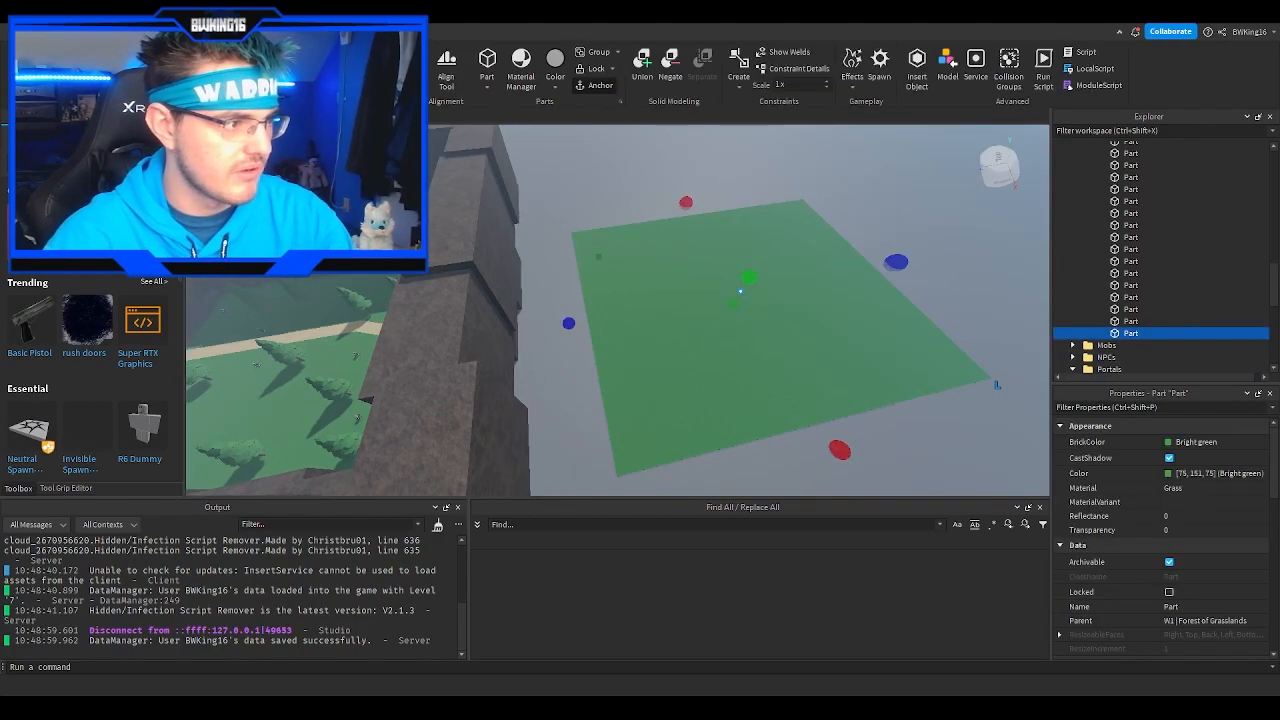
pyautogui.keyDown('ctrl'); pyautogui.moveTo(686, 203); pyautogui.dragTo(709, 240); pyautogui.keyUp('ctrl')
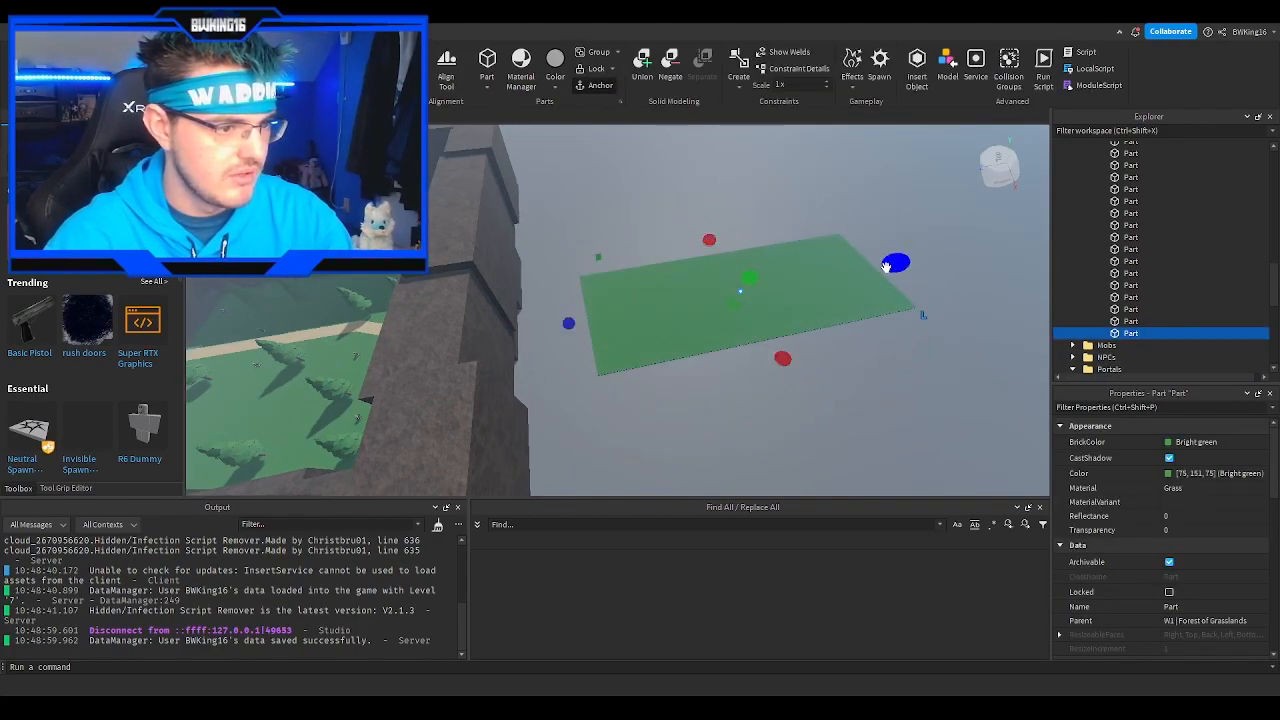
pyautogui.keyDown('ctrl'); pyautogui.moveTo(886, 267); pyautogui.dragTo(836, 273); pyautogui.keyUp('ctrl')
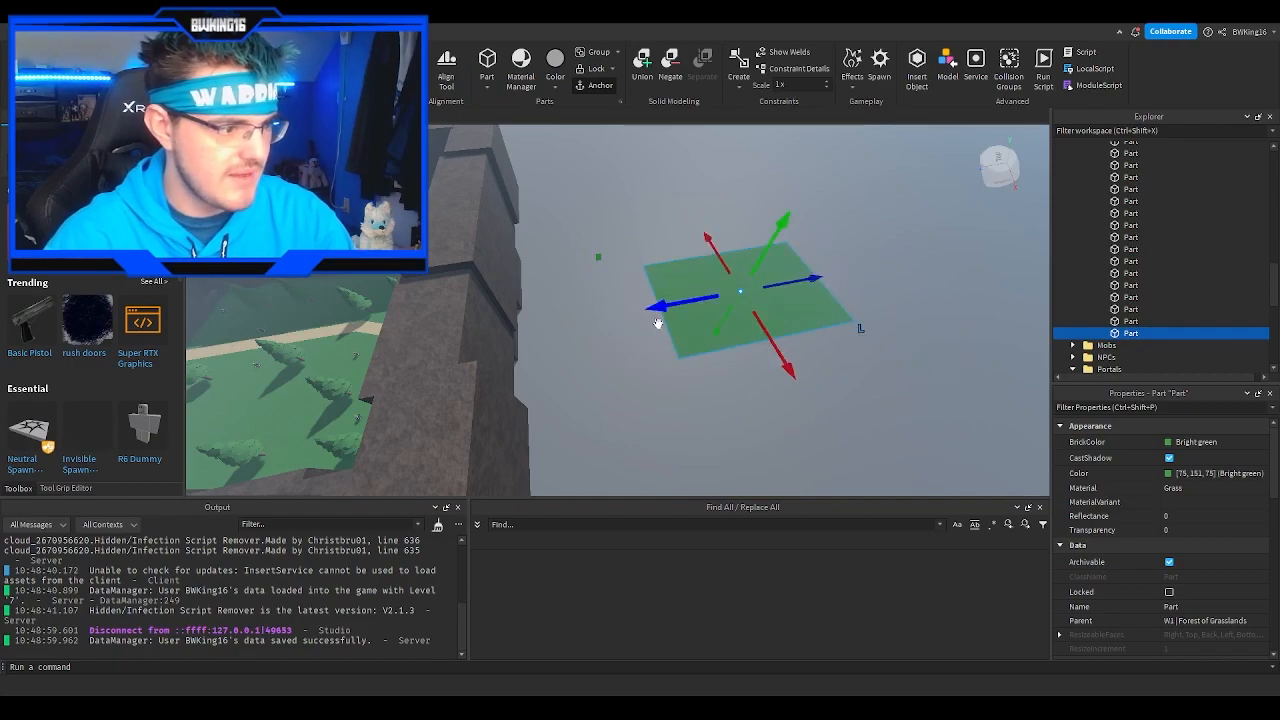
pyautogui.moveTo(681, 303); pyautogui.dragTo(647, 308)
pyautogui.scroll(1, 1092, 318)
pyautogui.scroll(-1, 1110, 325)
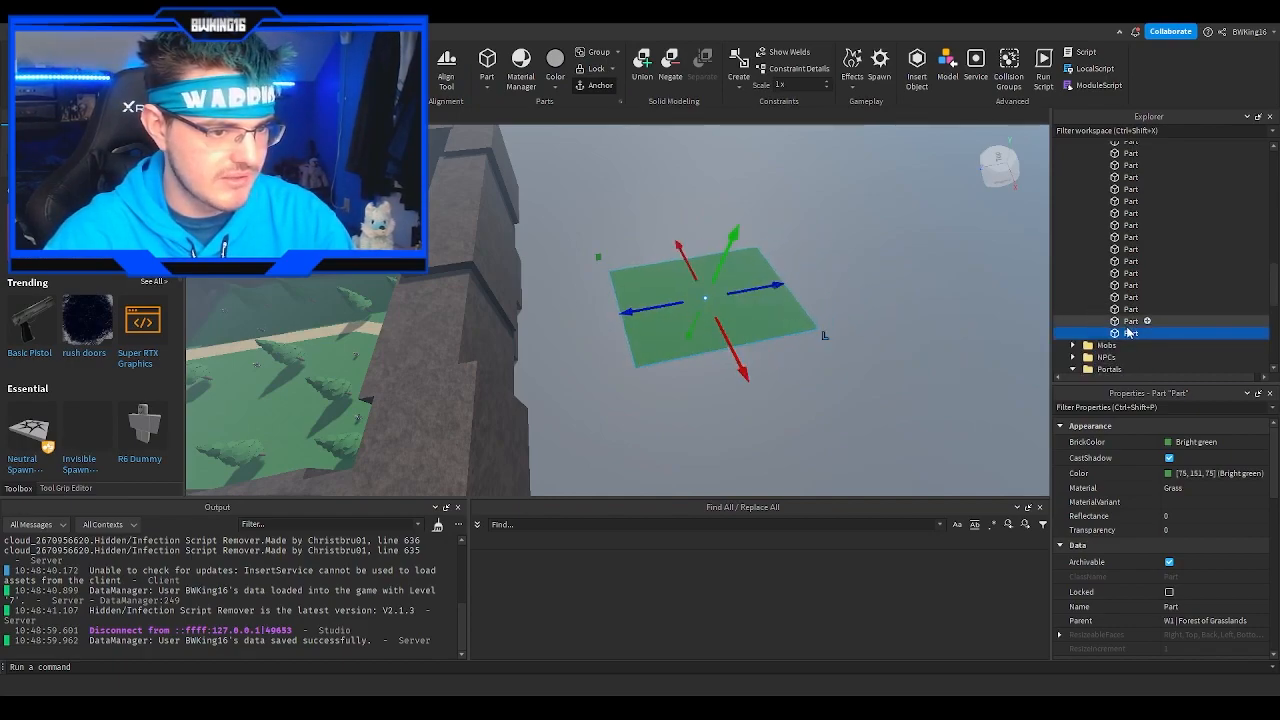
# Step: Group the grass part into a folder, move the folder into Map and name it PR | Portal Room
pyautogui.hotkey('ctrl', 'alt', 'g')
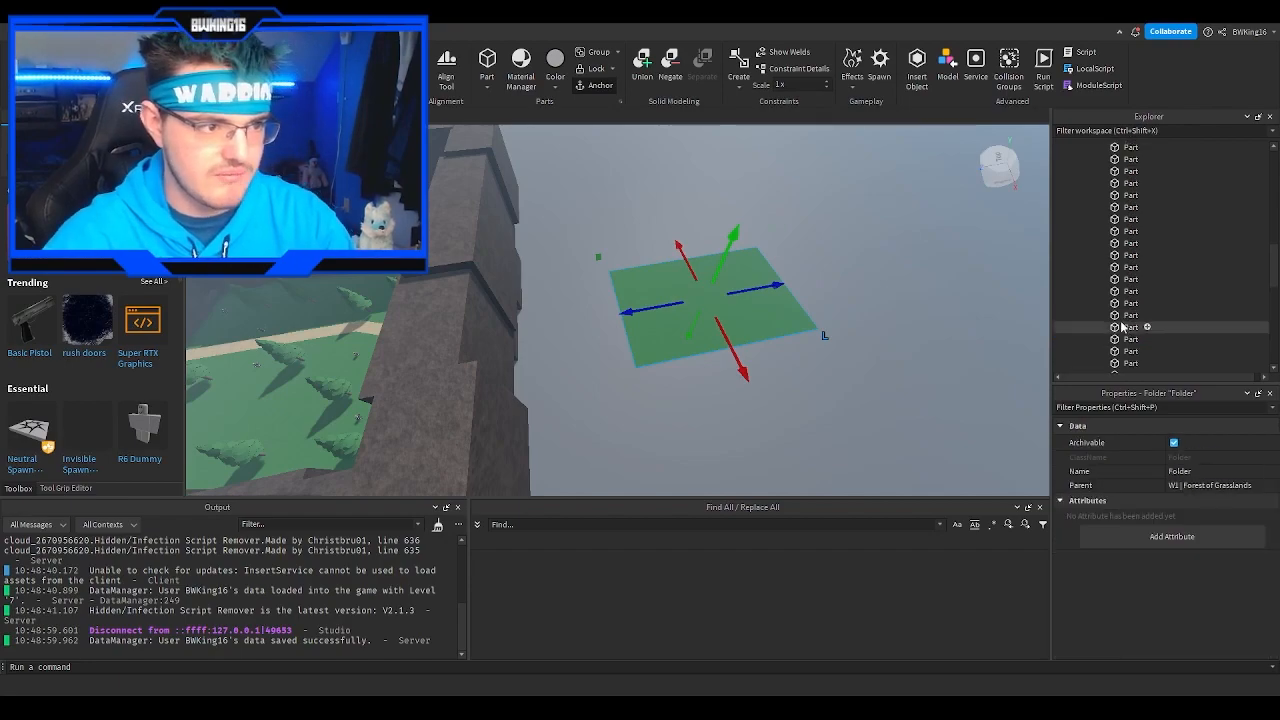
pyautogui.scroll(2, 1124, 276)
pyautogui.moveTo(1120, 218); pyautogui.dragTo(1105, 196)
pyautogui.click(1087, 219)
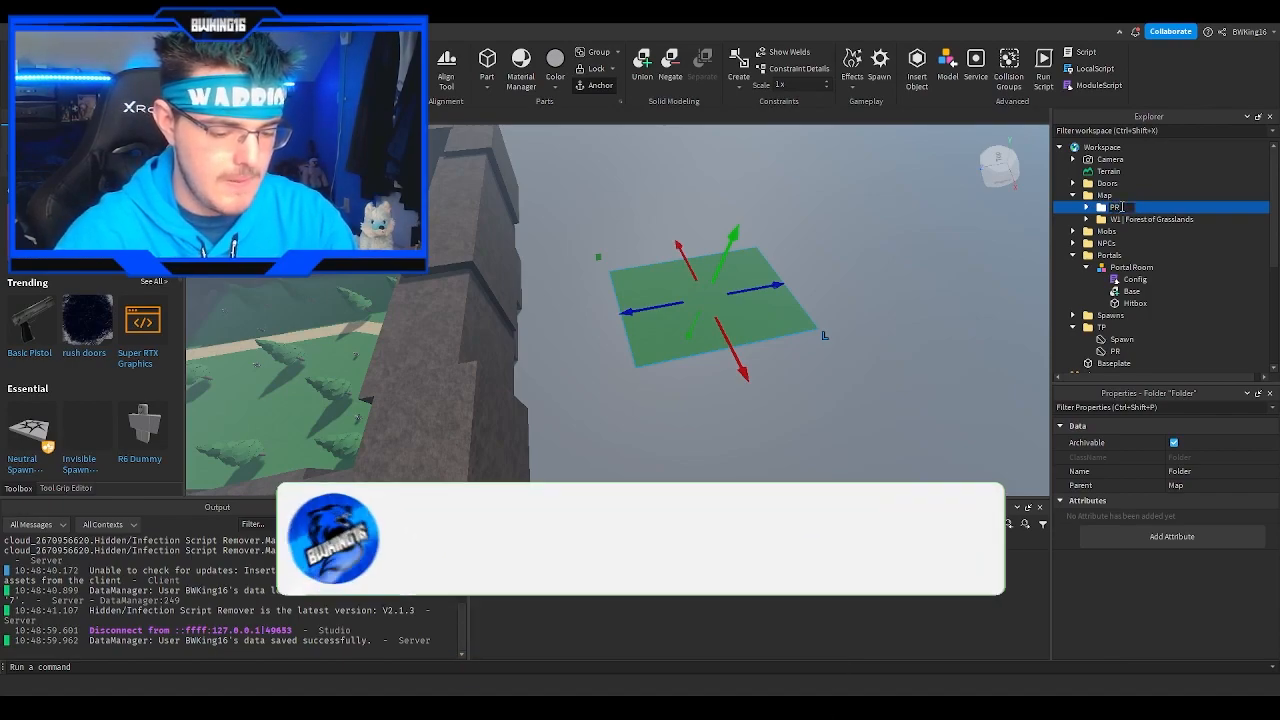
pyautogui.click(1122, 207)
pyautogui.write('PR')
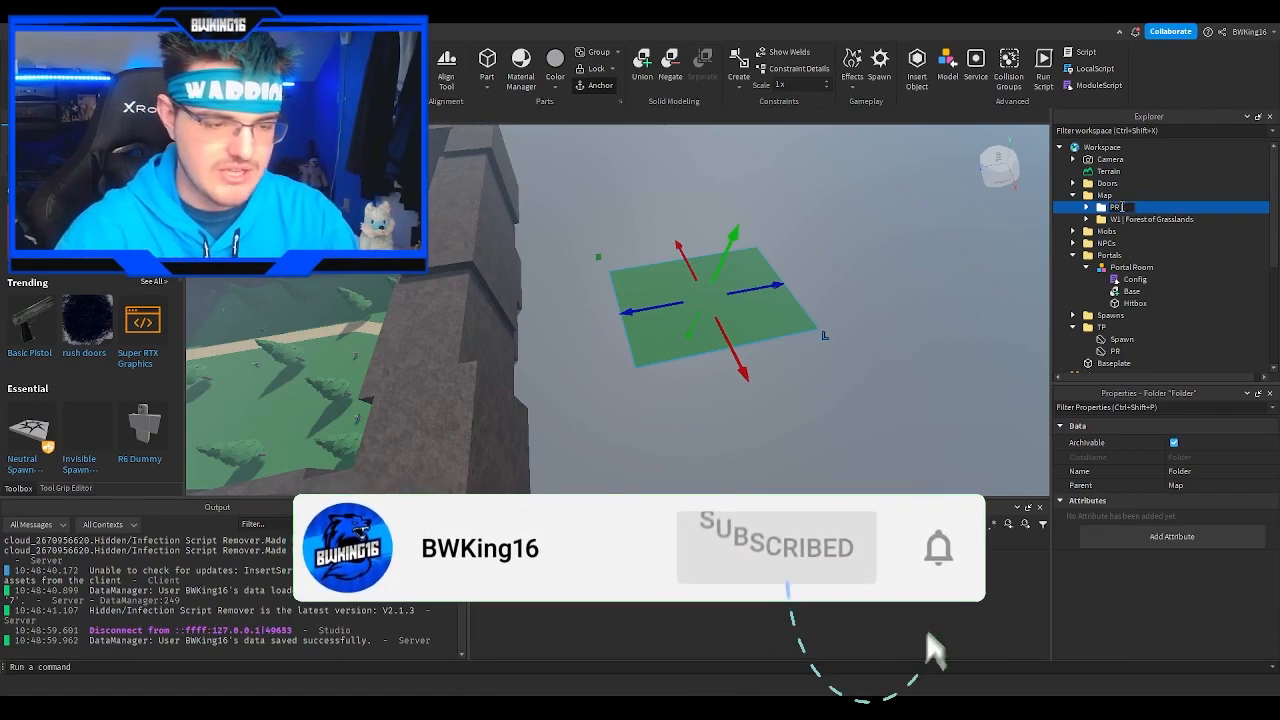
pyautogui.write(' | P')
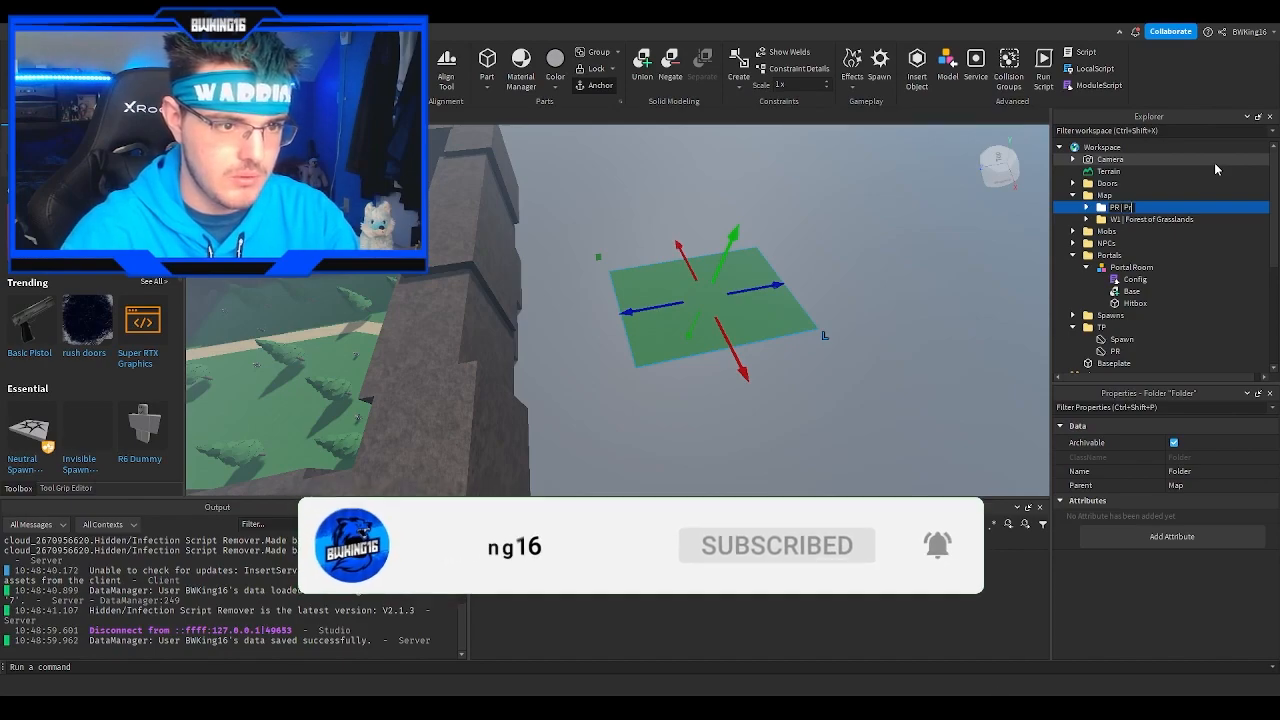
pyautogui.write('ortal Room')
pyautogui.press('Return')
# Step: Set the color of the part in the PR | Portal Room folder to 115, 115, 101
pyautogui.press('d')
pyautogui.scroll(3, 926, 277)
pyautogui.moveTo(926, 277); pyautogui.dragTo(831, 310, button='right')
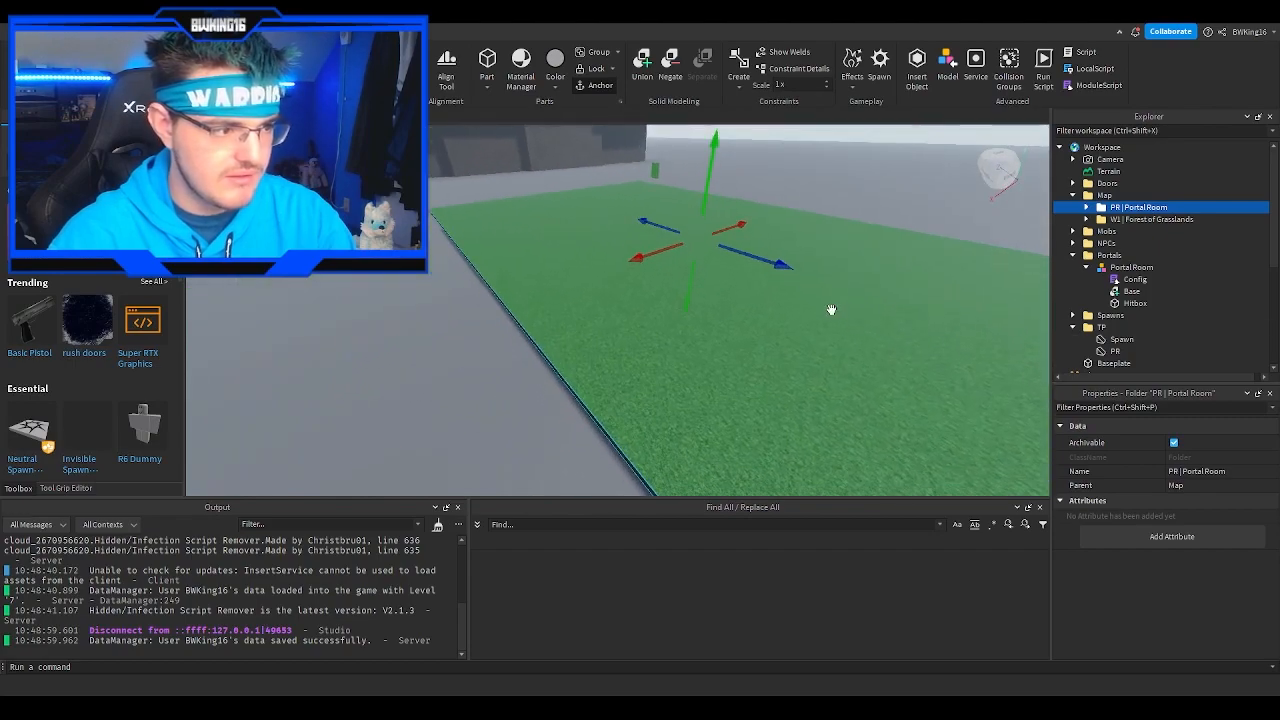
pyautogui.click(1087, 207)
pyautogui.click(1128, 219)
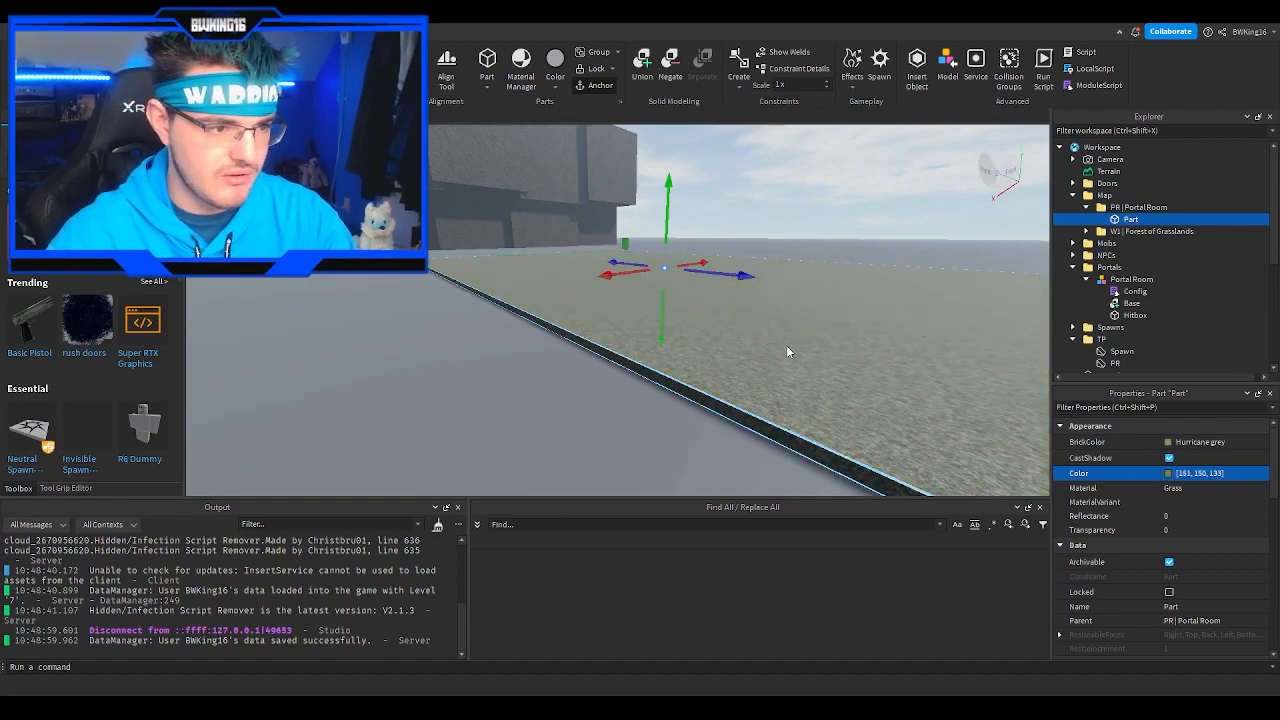
pyautogui.hotkey('ctrl', 'z')
# Step: Try the Brick material on the Portal Room floor and set it to Cobblestone instead
pyautogui.click(1175, 490)
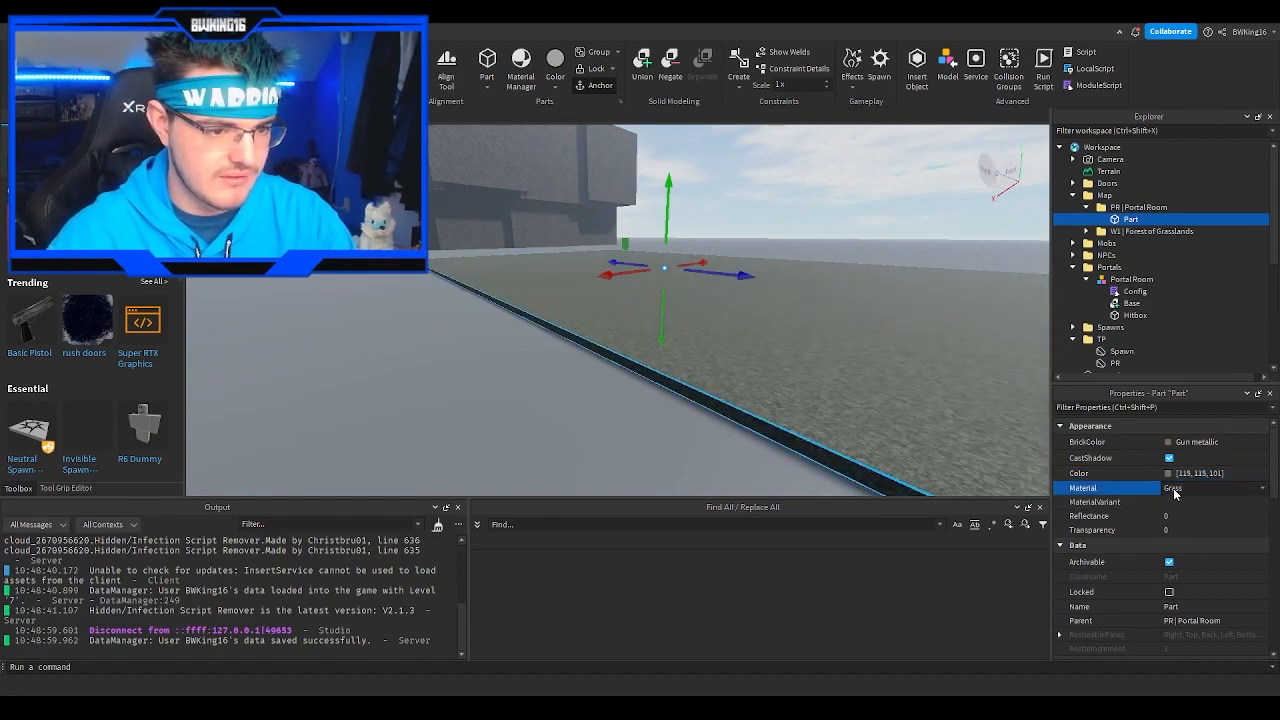
pyautogui.press('b')
pyautogui.press('b')
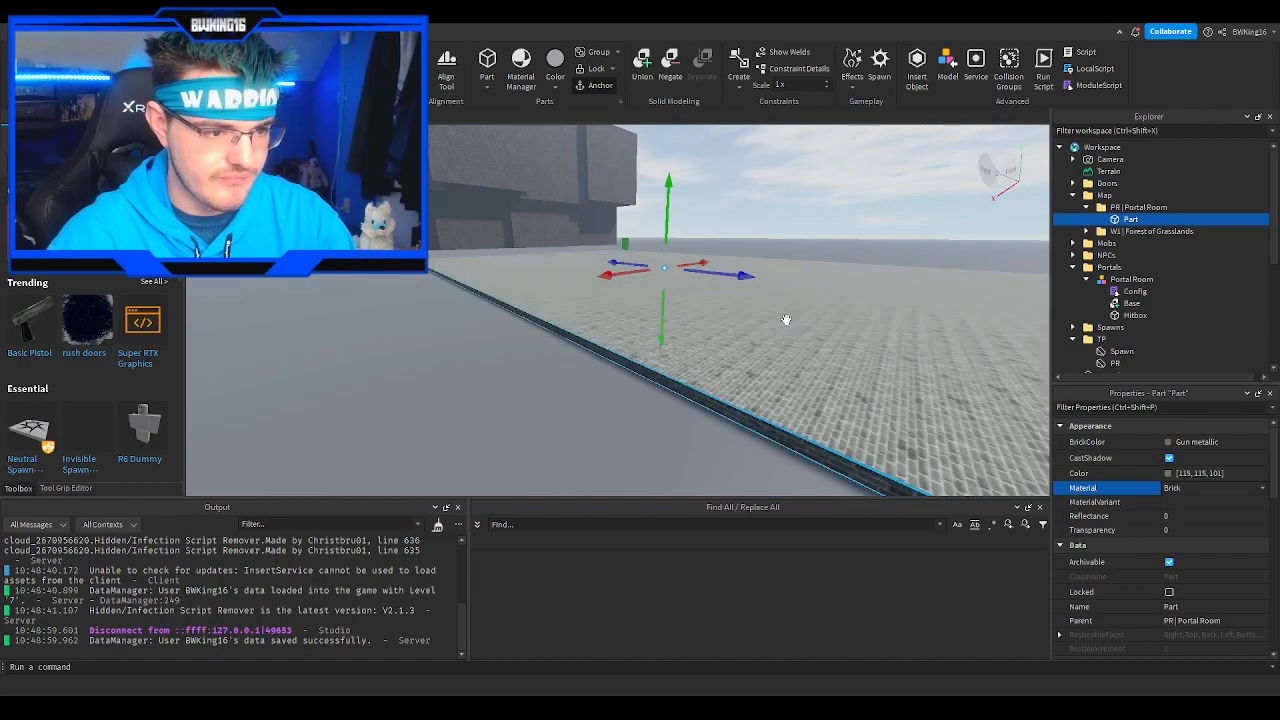
pyautogui.click(525, 319)
pyautogui.moveTo(525, 319); pyautogui.dragTo(549, 314, button='right')
pyautogui.click(1024, 432)
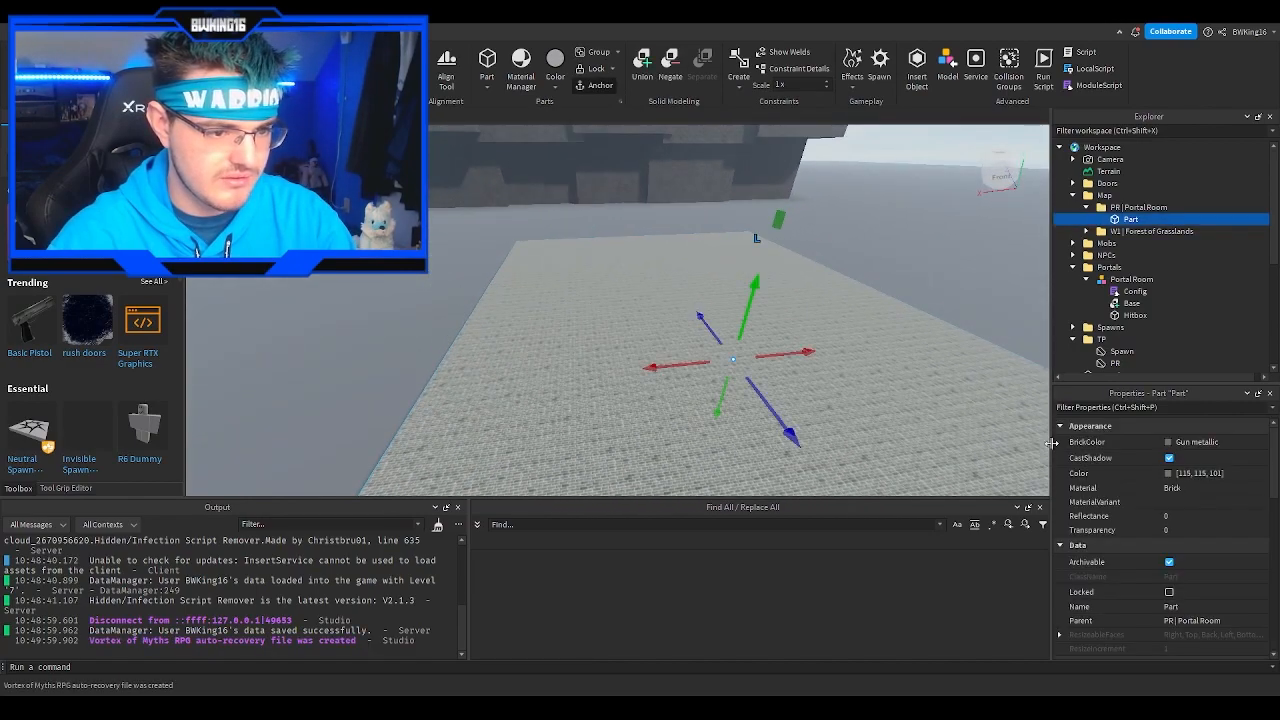
pyautogui.click(1177, 489)
pyautogui.press('c')
pyautogui.click(928, 315)
pyautogui.moveTo(928, 312); pyautogui.dragTo(985, 325, button='right')
# Step: Duplicate the cobblestone floor and resize the copy into an upright wall at one end of the floor
pyautogui.click(800, 350)
pyautogui.hotkey('ctrl', 'd')
pyautogui.moveTo(950, 325); pyautogui.dragTo(621, 299)
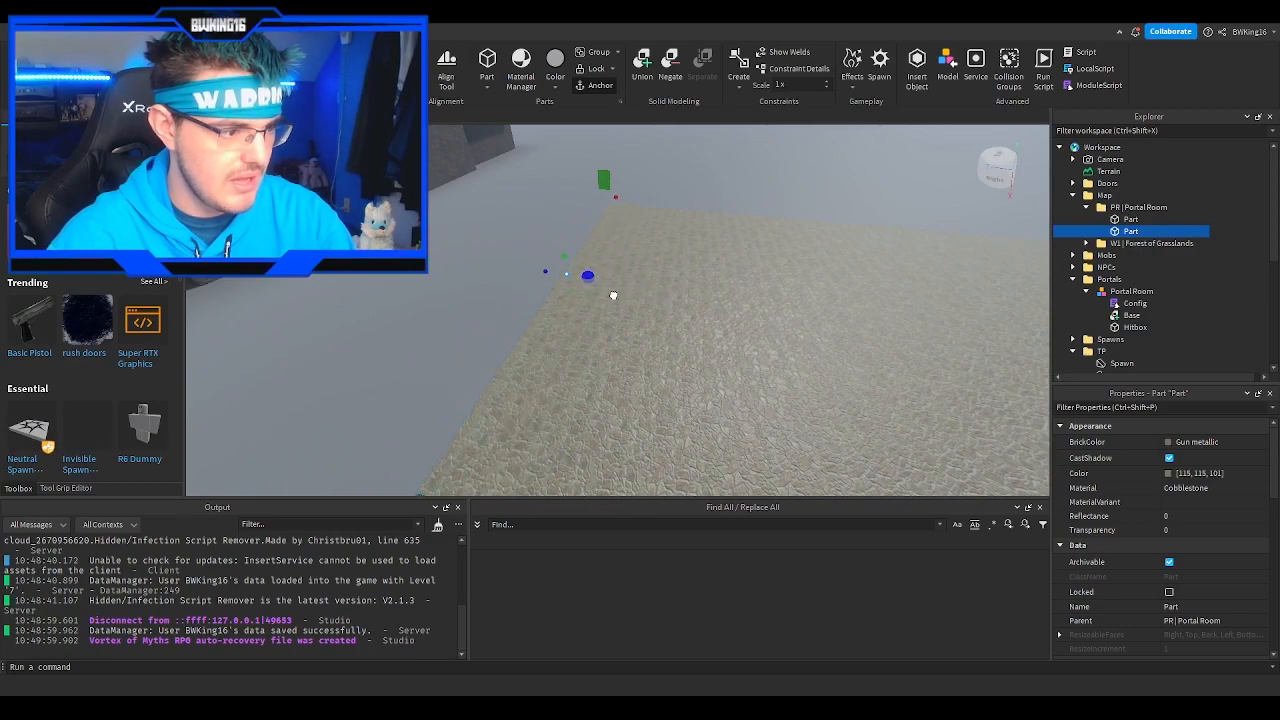
pyautogui.moveTo(613, 295); pyautogui.dragTo(614, 286, button='right')
pyautogui.moveTo(668, 258); pyautogui.dragTo(661, 289)
pyautogui.scroll(2, 661, 289)
# Step: Duplicate the end wall and place the copy at the opposite end of the floor
pyautogui.hotkey('ctrl', 'd')
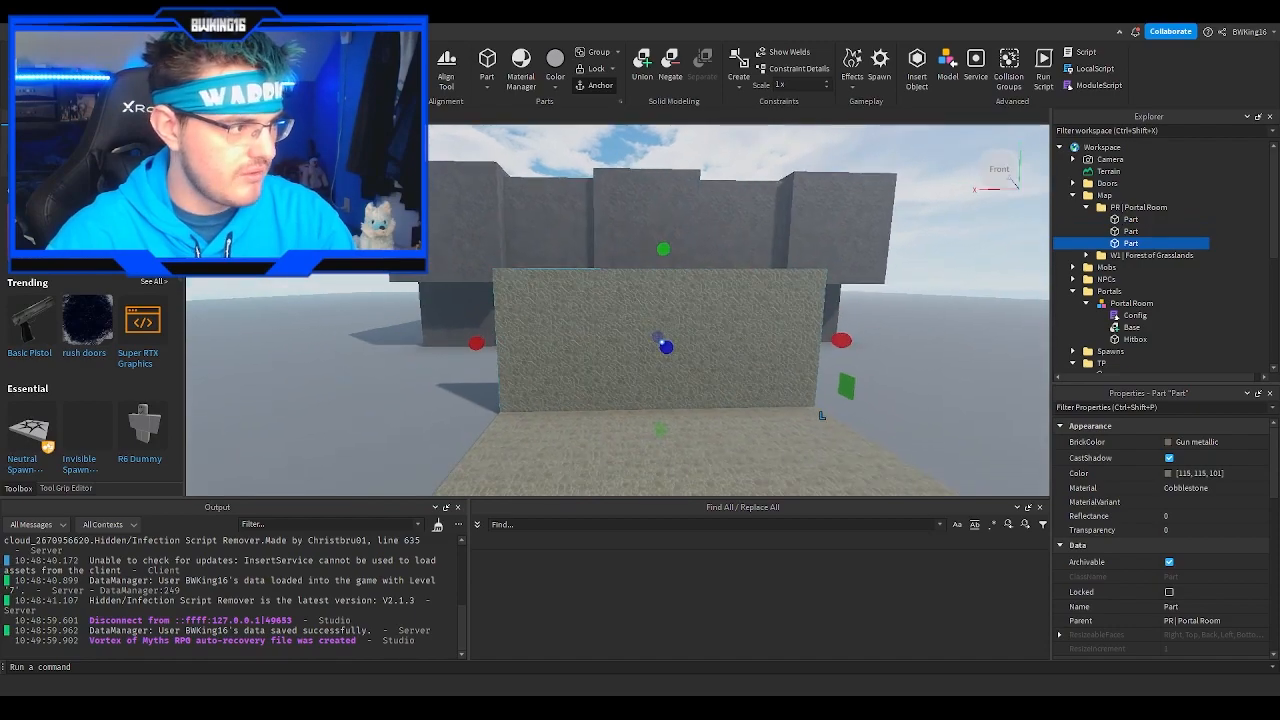
pyautogui.moveTo(680, 347); pyautogui.dragTo(630, 355, button='right')
pyautogui.moveTo(495, 239); pyautogui.dragTo(681, 313, button='right')
# Step: Duplicate an end wall and resize the copy into a side wall measuring 2 x 51.5 x 178.5 along the floor's edge
pyautogui.hotkey('ctrl', 'd')
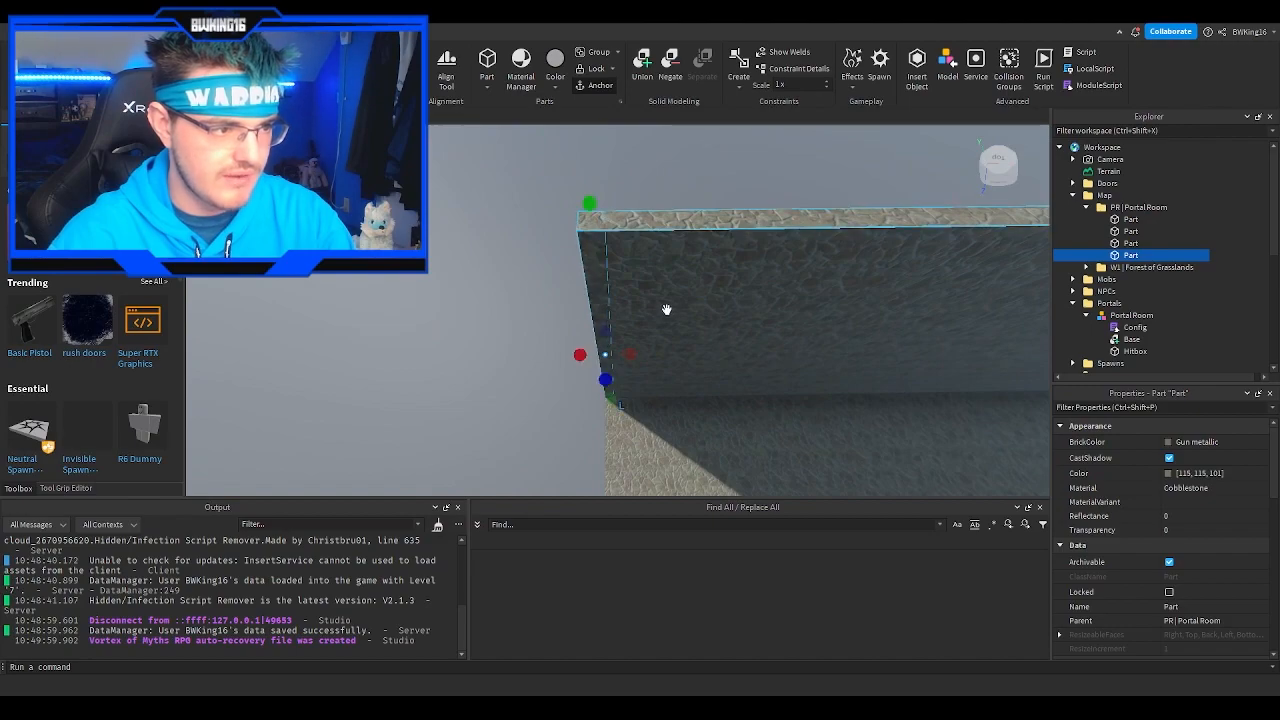
pyautogui.scroll(-4, 1140, 512)
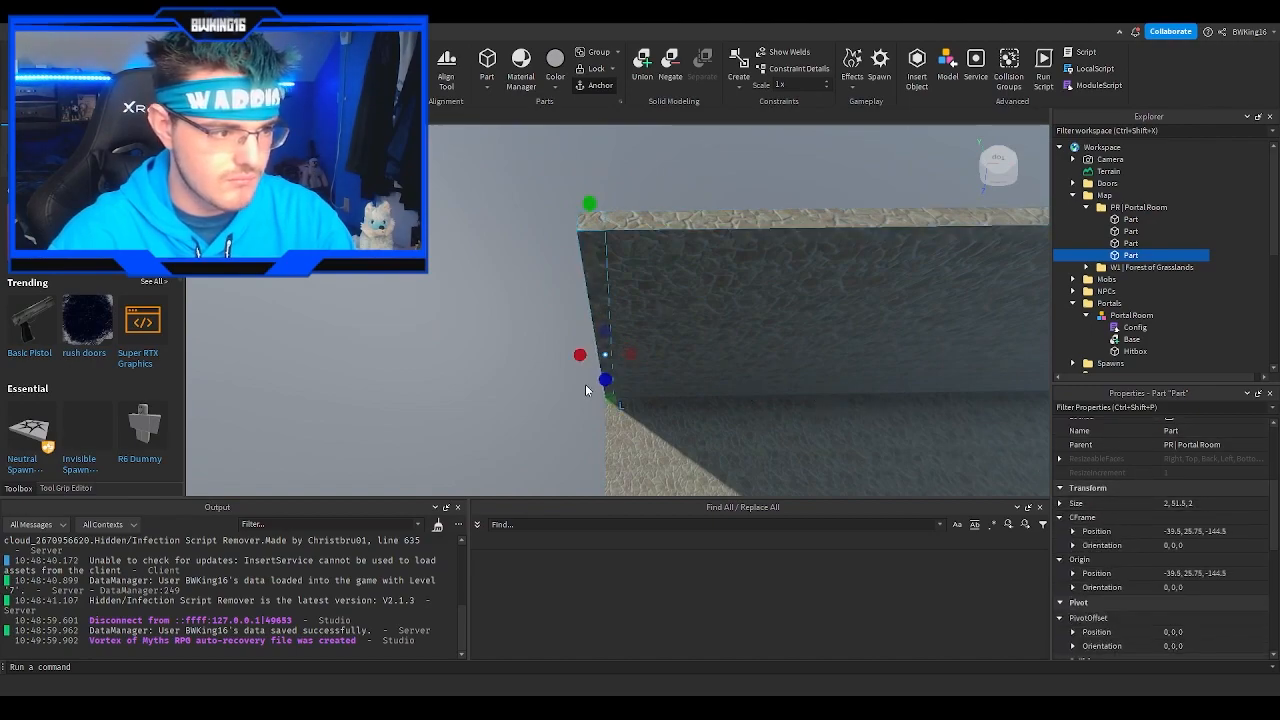
pyautogui.moveTo(605, 401); pyautogui.dragTo(675, 406)
pyautogui.moveTo(675, 406); pyautogui.dragTo(671, 406, button='right')
pyautogui.moveTo(671, 406); pyautogui.dragTo(593, 396)
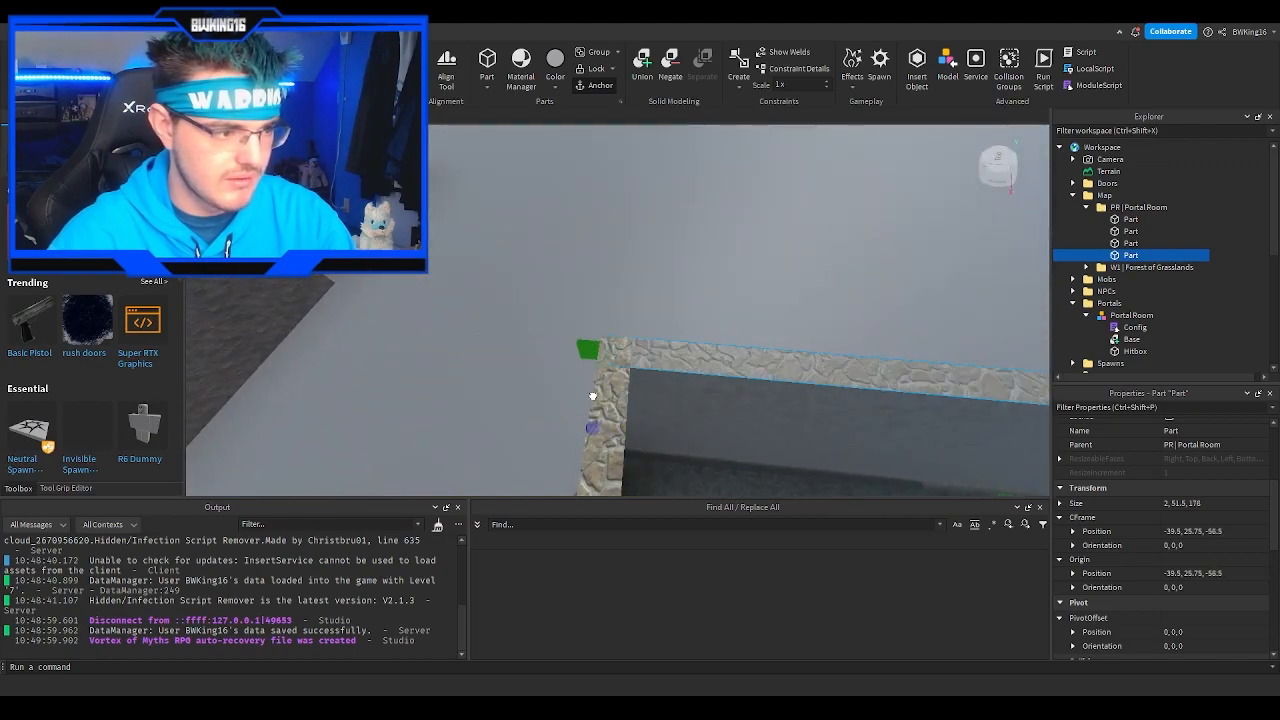
pyautogui.moveTo(590, 396); pyautogui.dragTo(649, 380, button='right')
# Step: Duplicate the side wall and move the copy to the opposite long edge of the floor, at X position 74
pyautogui.hotkey('ctrl', 'd')
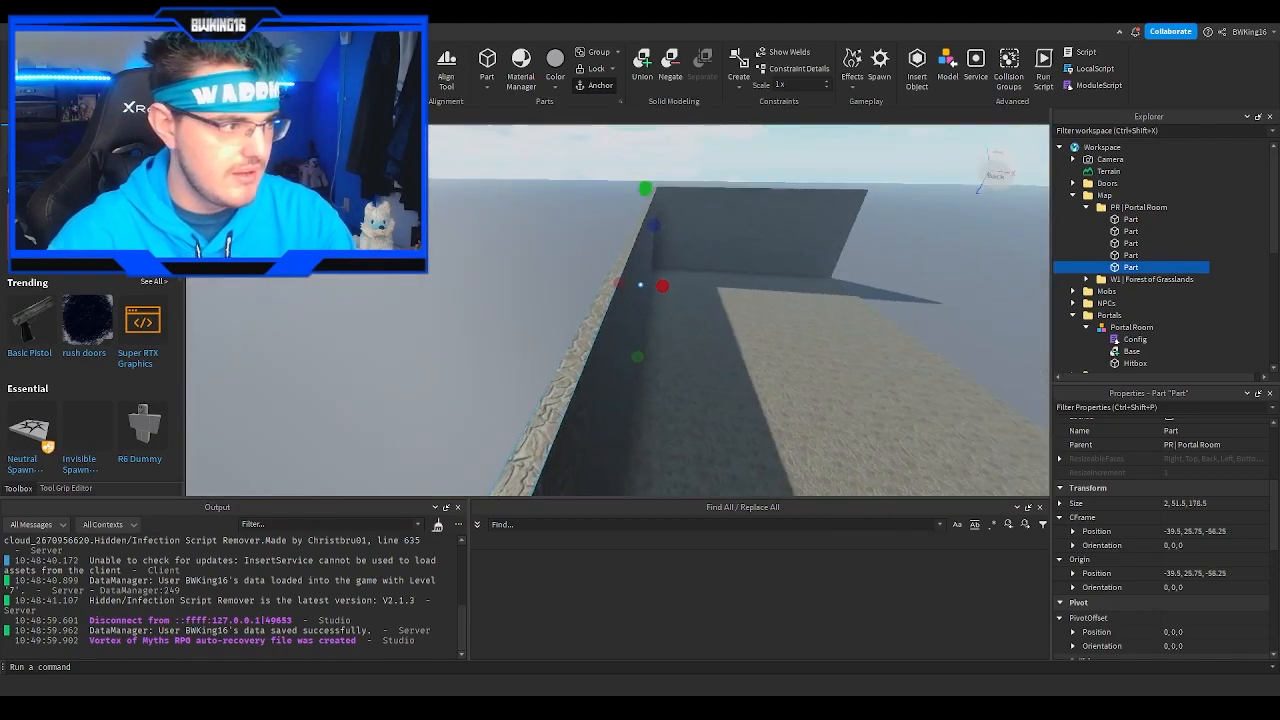
pyautogui.press('d')
pyautogui.moveTo(678, 285); pyautogui.dragTo(745, 350)
pyautogui.press('s')
pyautogui.moveTo(745, 350); pyautogui.dragTo(745, 350, button='right')
pyautogui.press('w')
pyautogui.moveTo(745, 350); pyautogui.dragTo(682, 336)
pyautogui.moveTo(690, 333); pyautogui.dragTo(690, 333, button='right')
pyautogui.press('w')
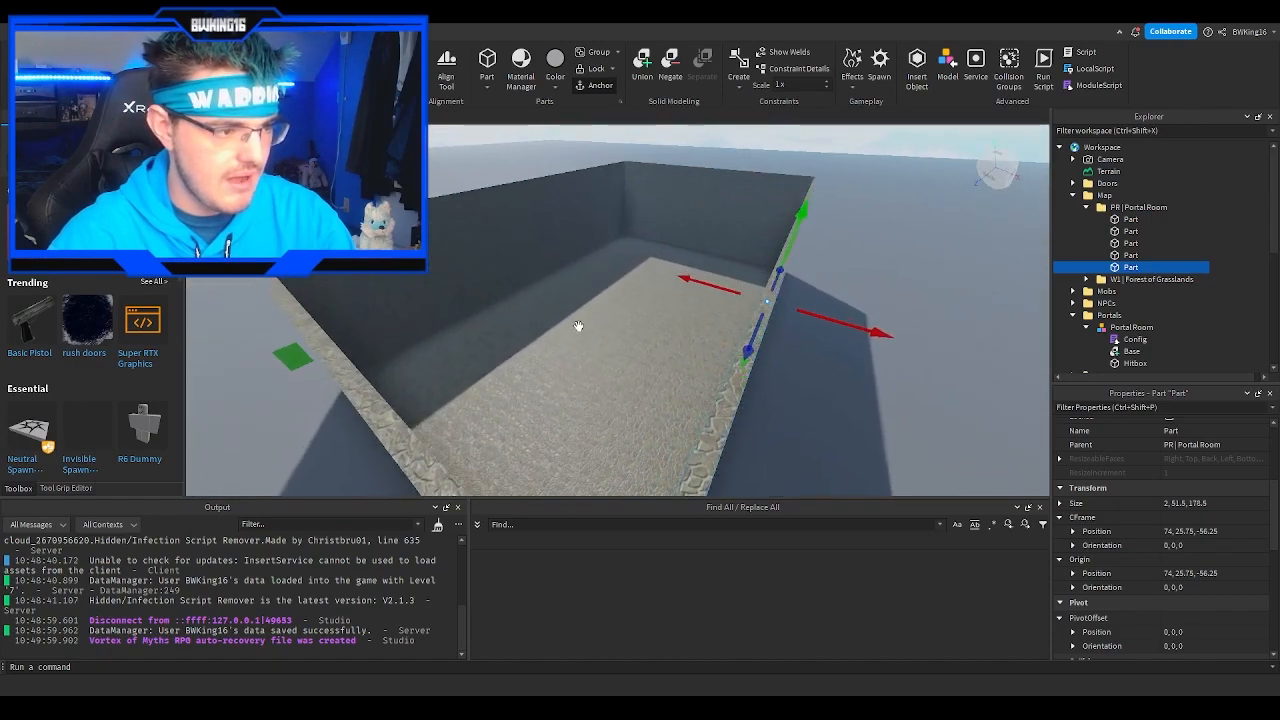
# Step: Duplicate the cobblestone floor, raise the copy onto the walls as a ceiling, and check its edge against the side wall
pyautogui.click(578, 326)
pyautogui.hotkey('ctrl', 'd')
pyautogui.moveTo(624, 262); pyautogui.dragTo(617, 208)
pyautogui.moveTo(618, 210); pyautogui.dragTo(618, 210, button='right')
pyautogui.press('w')
pyautogui.press('w')
pyautogui.moveTo(607, 292); pyautogui.dragTo(618, 248, button='right')
pyautogui.click(607, 291)
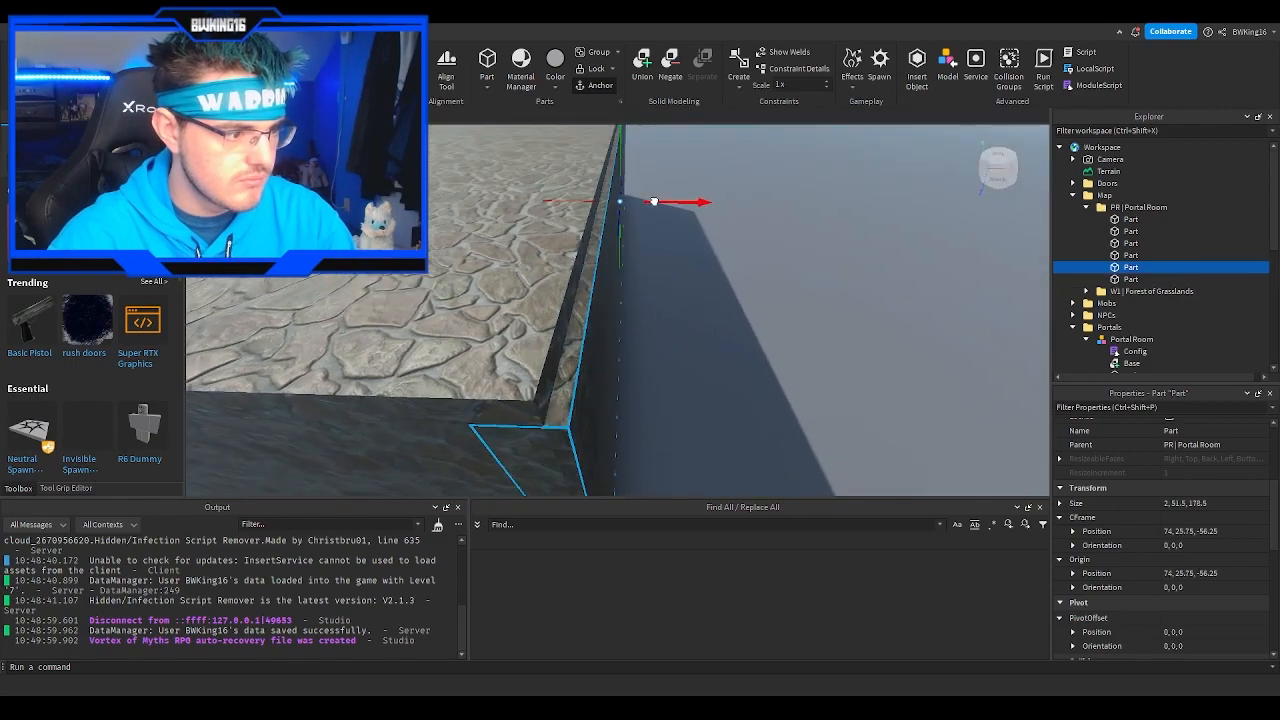
# Step: Try out a torch model from the asset library beside the Portal Room
pyautogui.click(696, 234)
pyautogui.press('w')
pyautogui.moveTo(696, 234); pyautogui.dragTo(663, 234, button='right')
pyautogui.press('s')
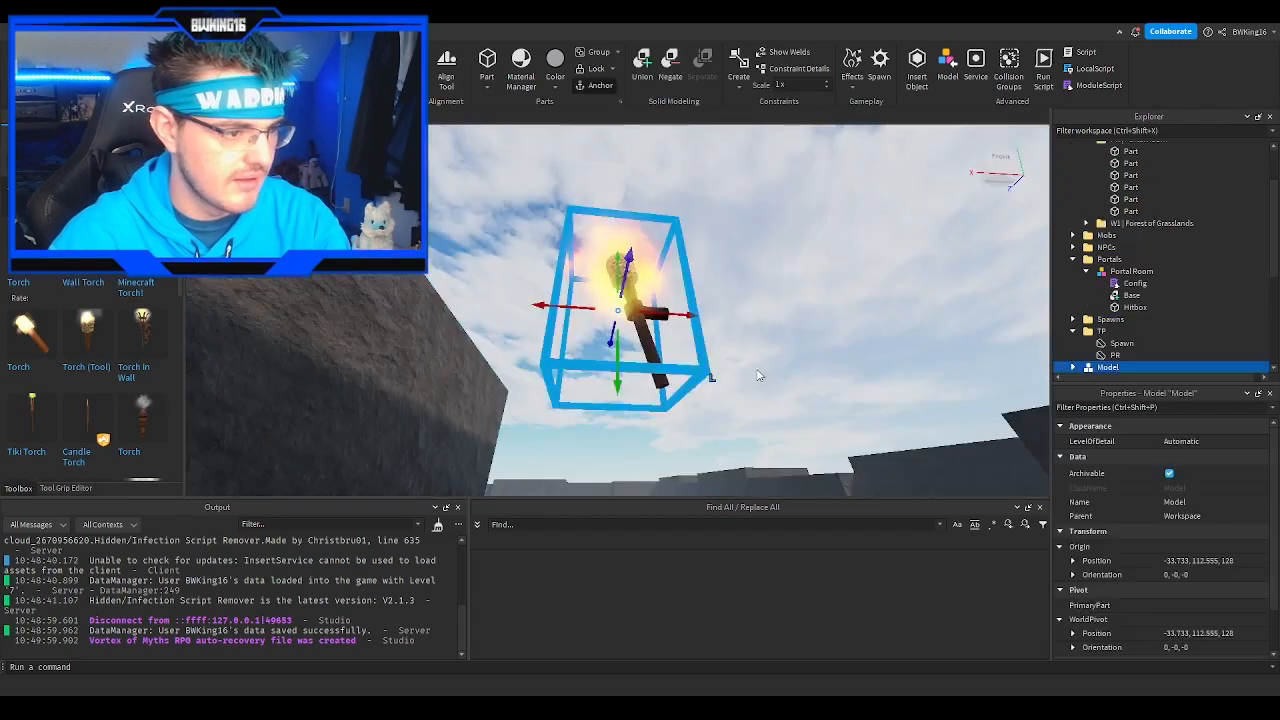
pyautogui.moveTo(760, 374); pyautogui.dragTo(754, 360, button='right')
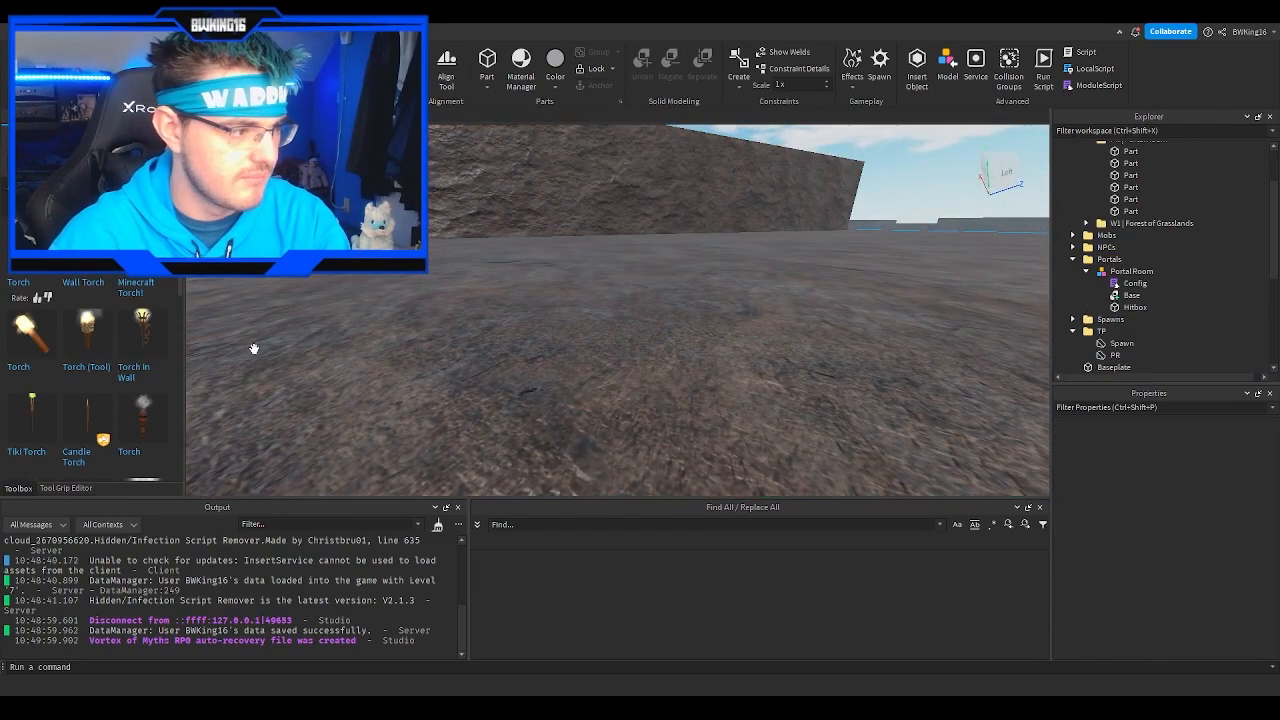
# Step: Insert a WallTorch model and mount it on the room's inner wall at position -37.5, 30.29, 8.5
pyautogui.press('w')
pyautogui.moveTo(540, 325); pyautogui.dragTo(213, 295, button='right')
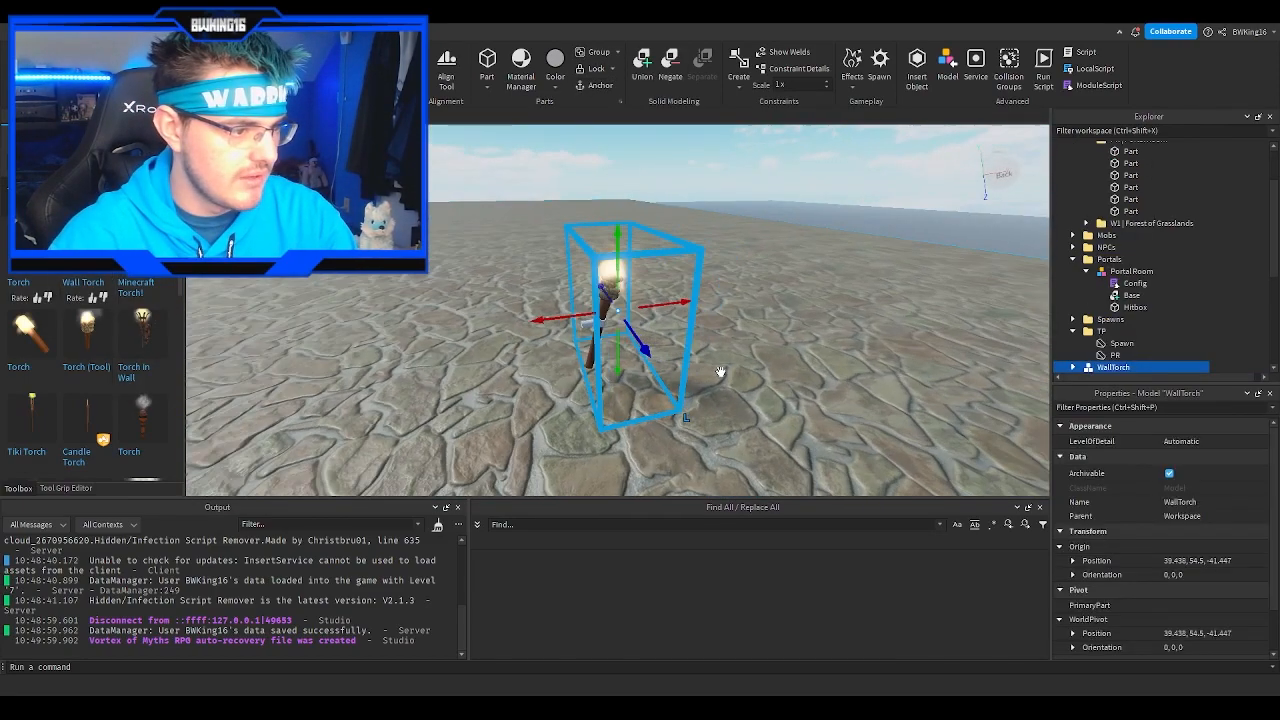
pyautogui.moveTo(635, 334); pyautogui.dragTo(635, 334, button='right')
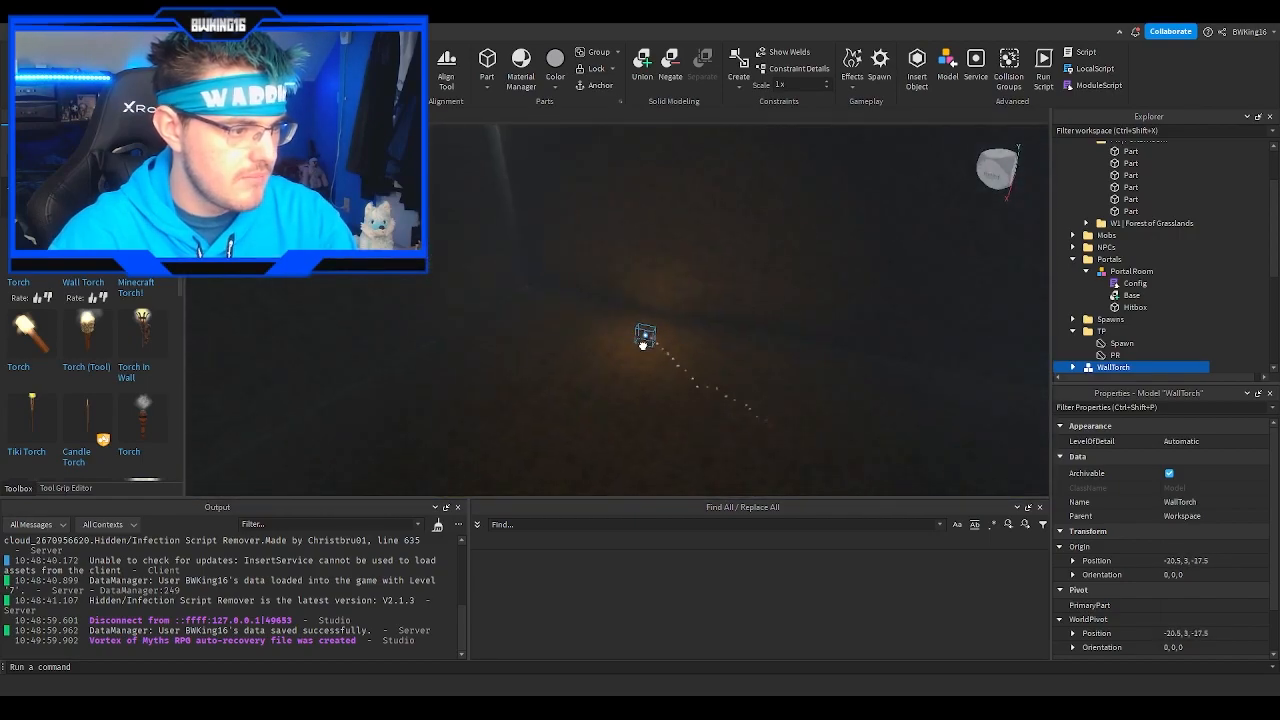
pyautogui.moveTo(643, 343); pyautogui.dragTo(608, 294)
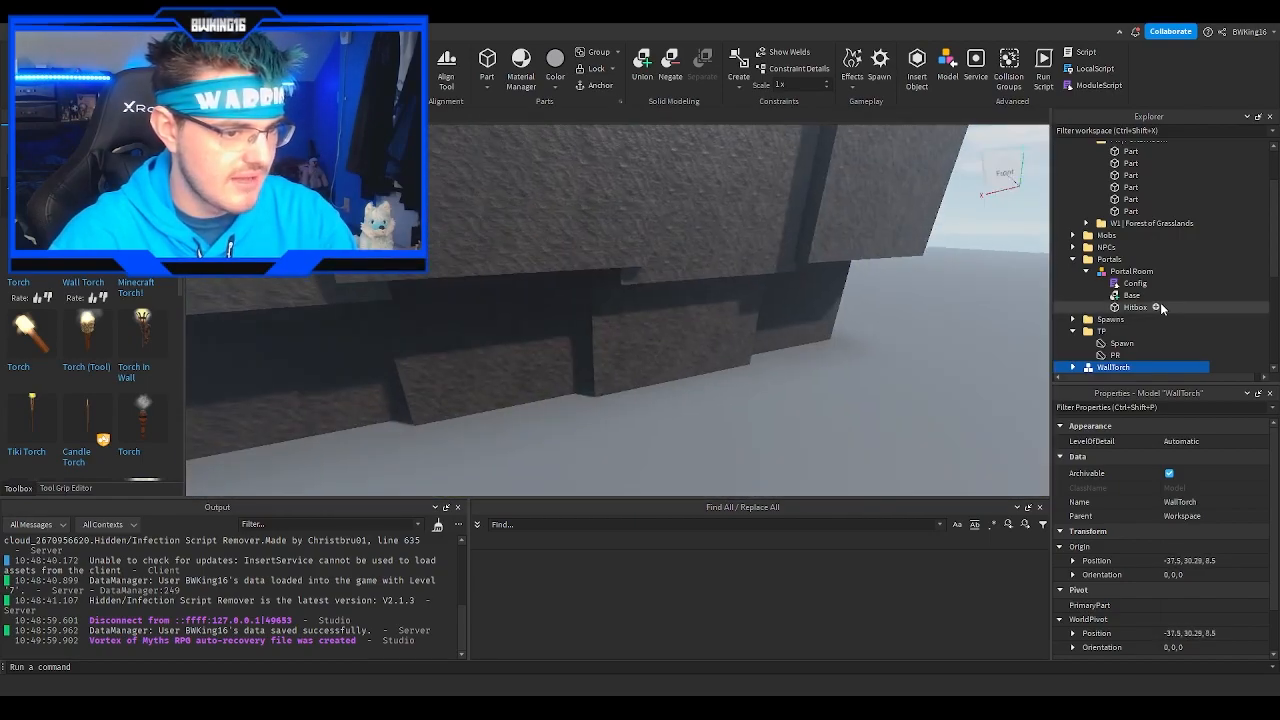
# Step: Move the WallTorch model into the PR | Portal Room folder and inspect its placement on the wall
pyautogui.scroll(-1, 1113, 335)
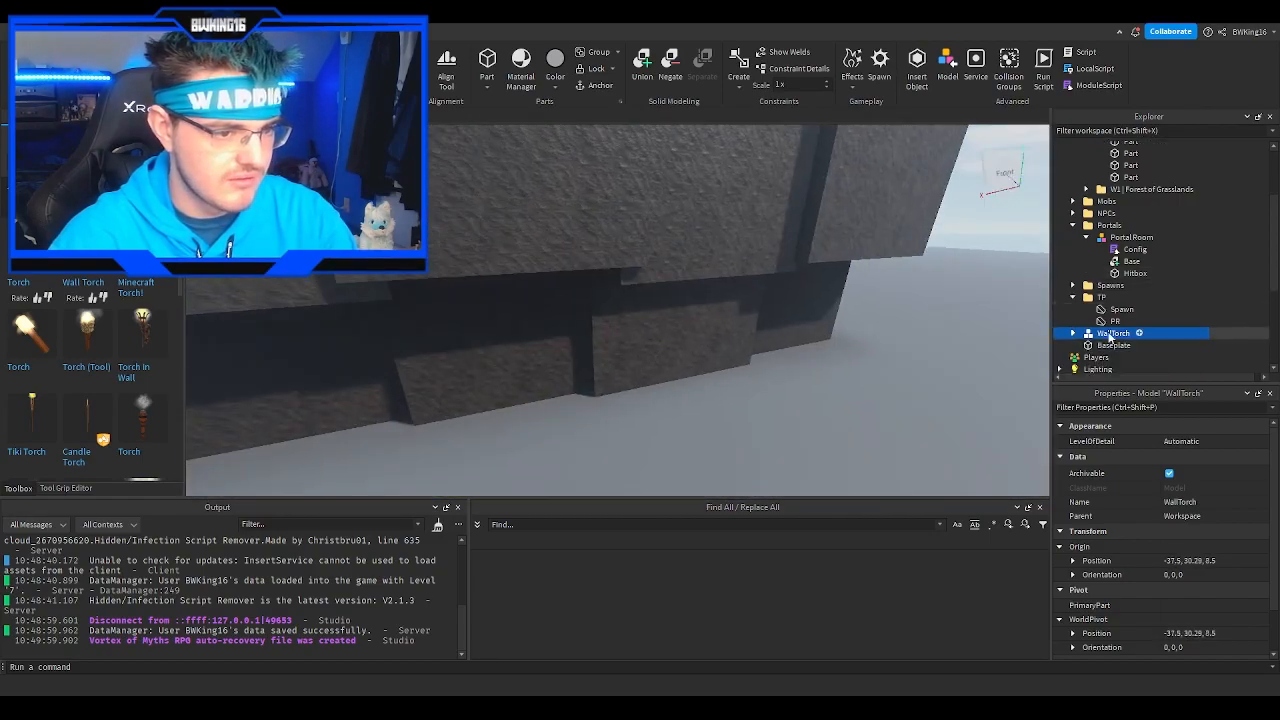
pyautogui.moveTo(1143, 272); pyautogui.dragTo(1138, 207)
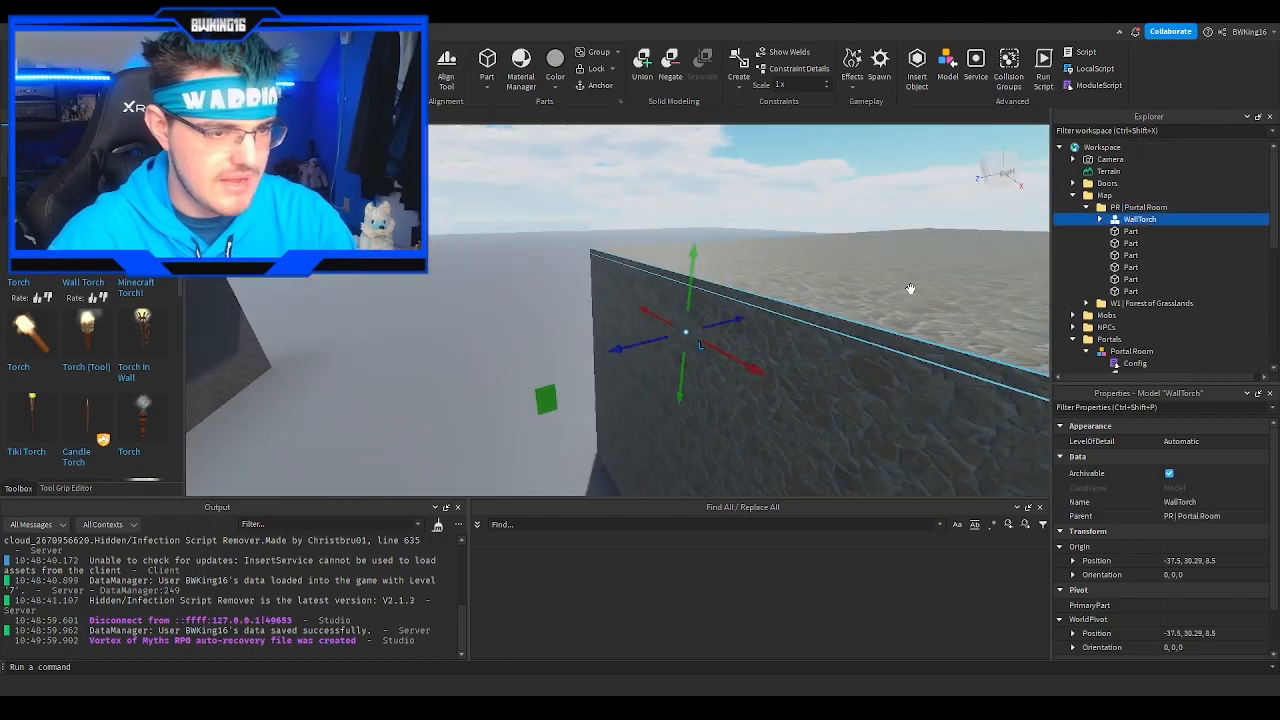
pyautogui.press('f')
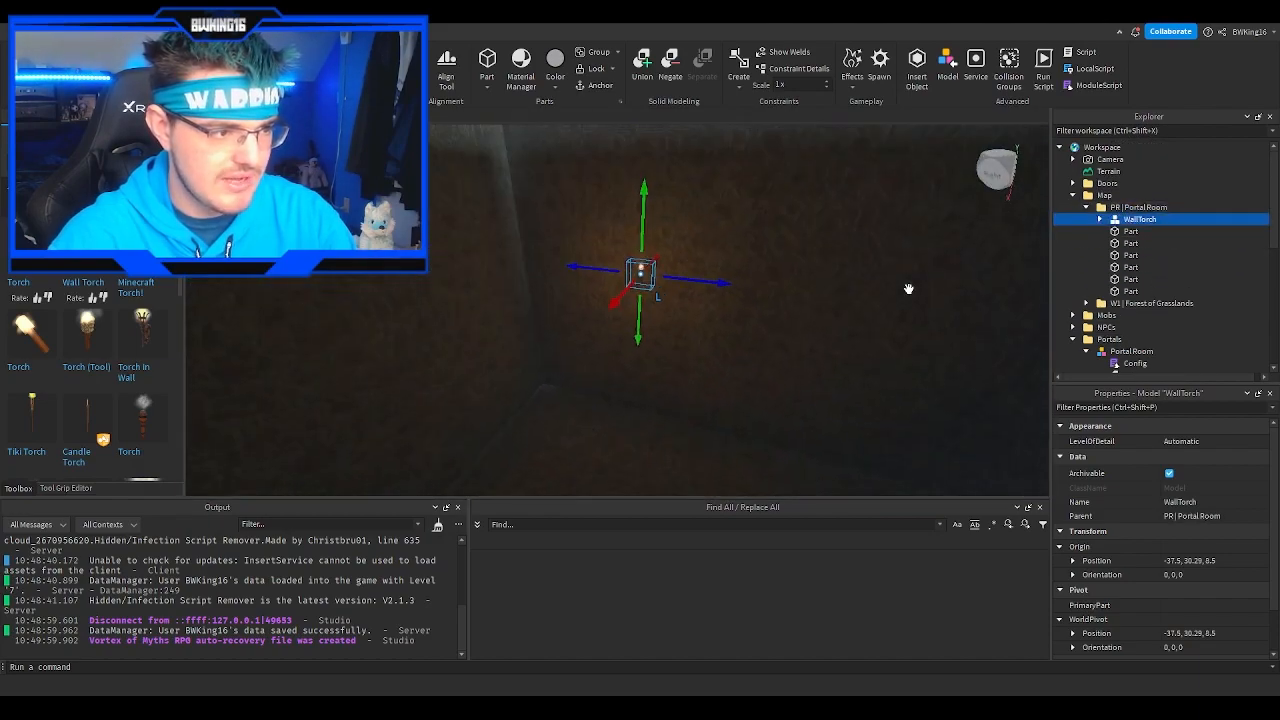
pyautogui.moveTo(776, 284); pyautogui.dragTo(776, 284, button='right')
pyautogui.moveTo(722, 326); pyautogui.dragTo(722, 326, button='right')
pyautogui.moveTo(524, 270); pyautogui.dragTo(524, 270, button='right')
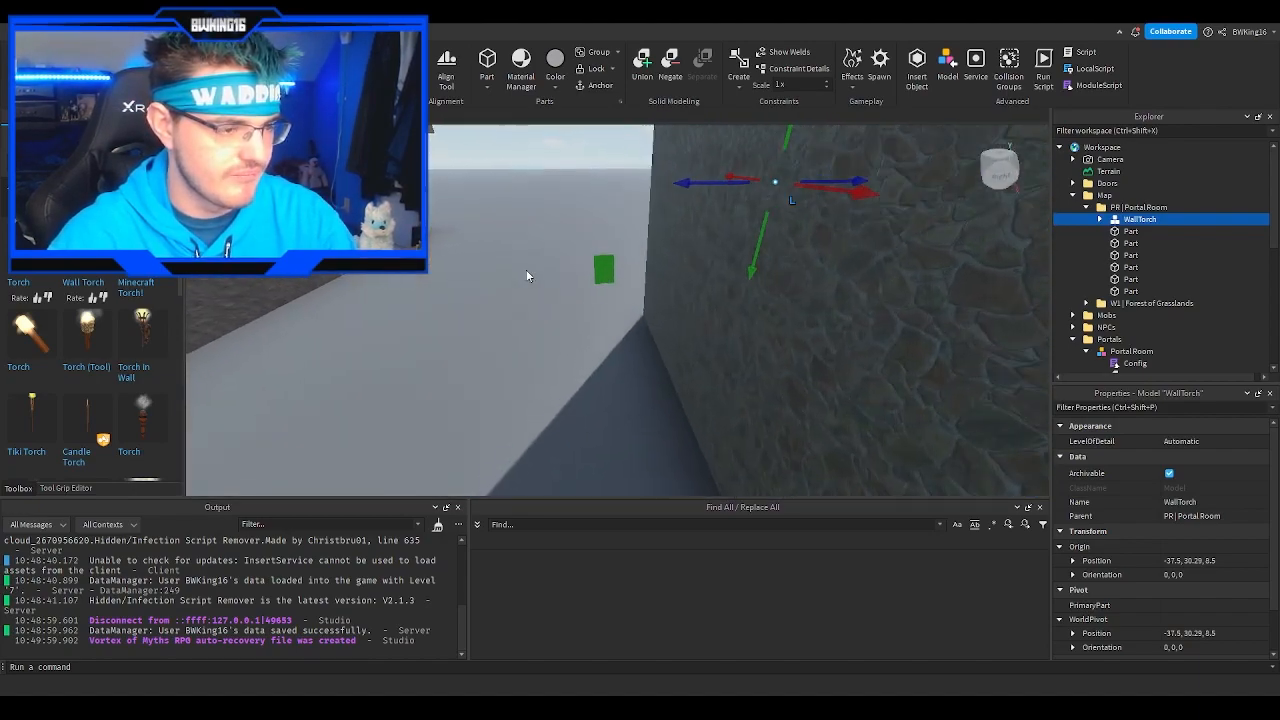
# Step: Place a new part on the room's floor and turn off GlobalShadows for the Lighting service
pyautogui.click(522, 272)
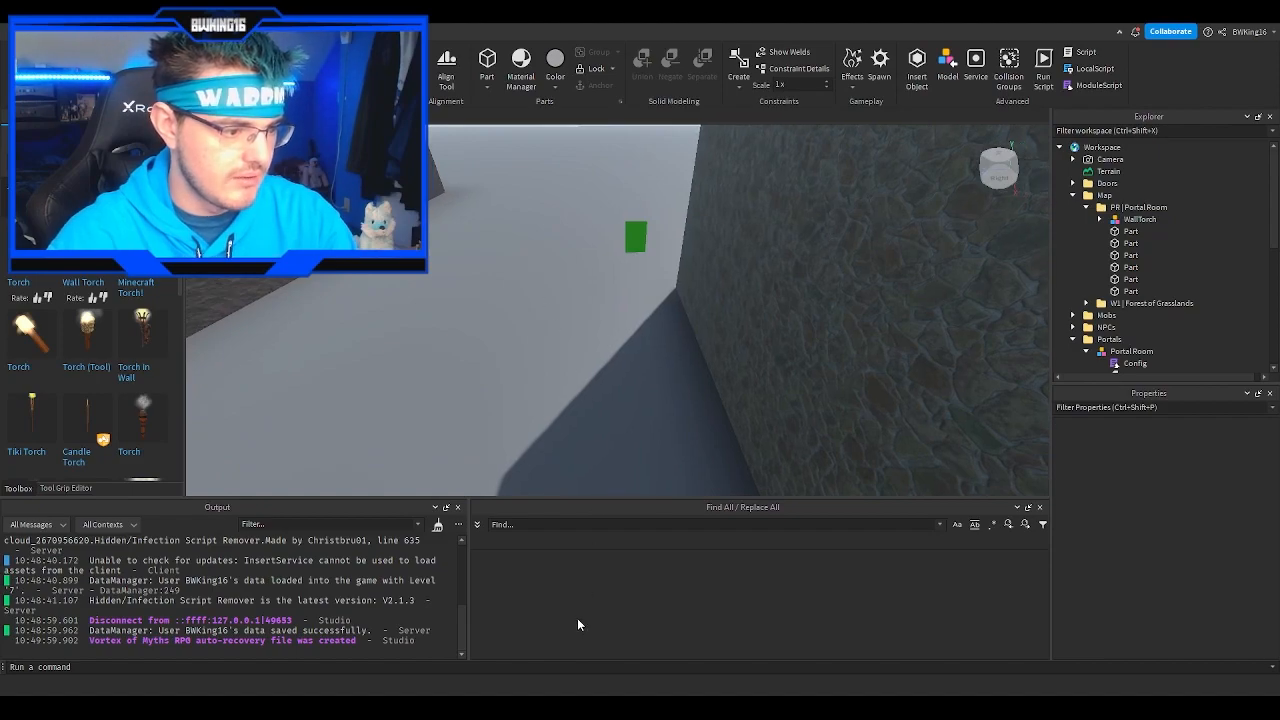
pyautogui.moveTo(517, 270); pyautogui.dragTo(594, 315)
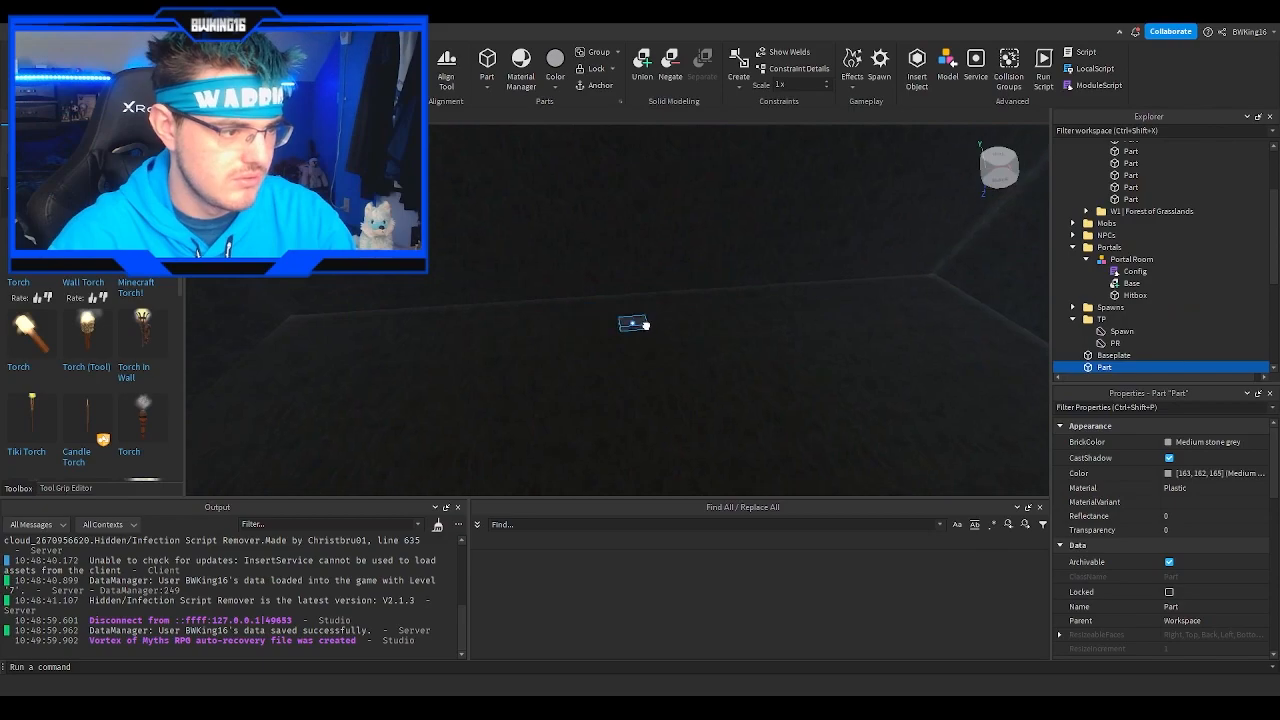
pyautogui.scroll(-5, 1135, 297)
pyautogui.click(1098, 198)
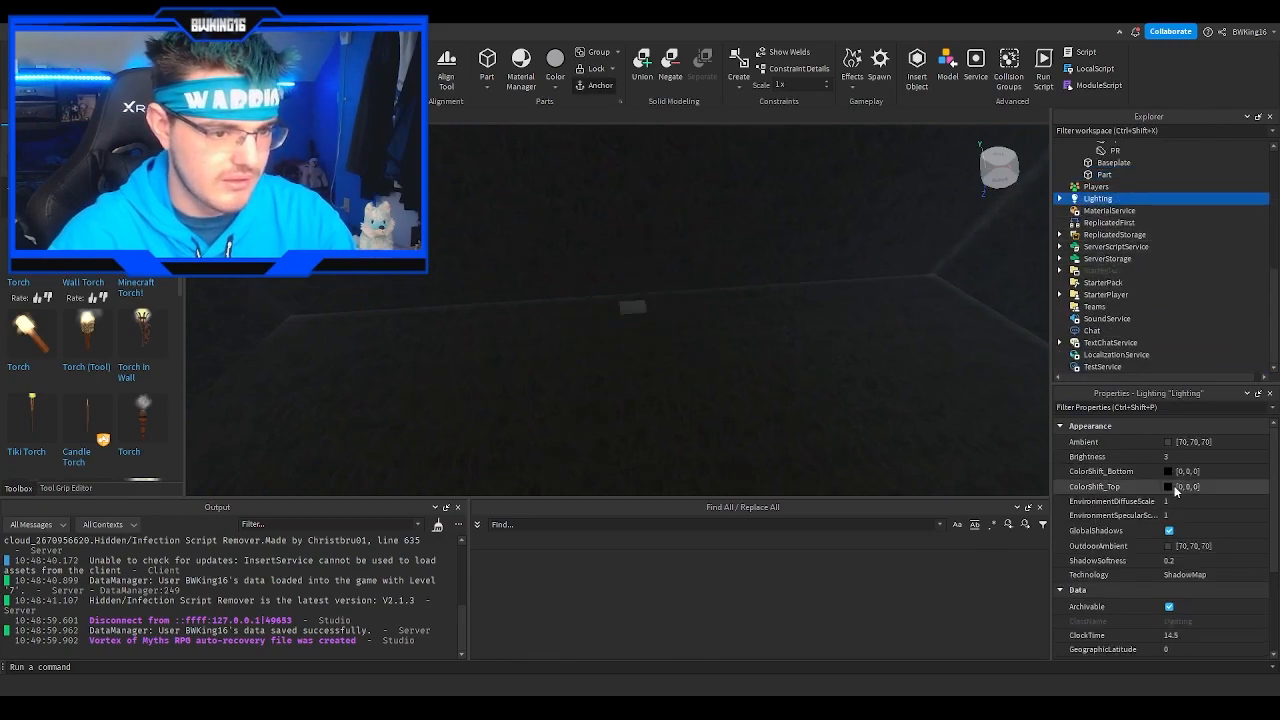
pyautogui.click(1169, 531)
# Step: Center the new part on the room's floor by giving it the floor's position, 17, 0.5, -56.25
pyautogui.click(623, 298)
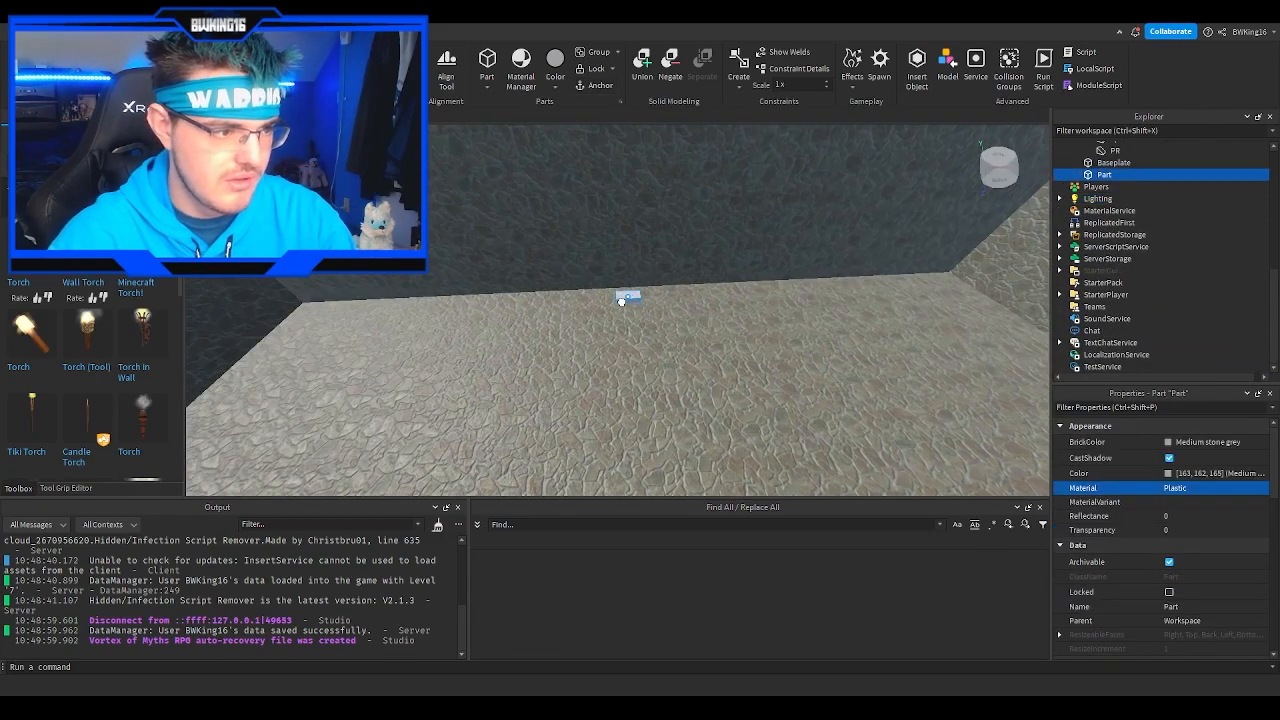
pyautogui.press('f')
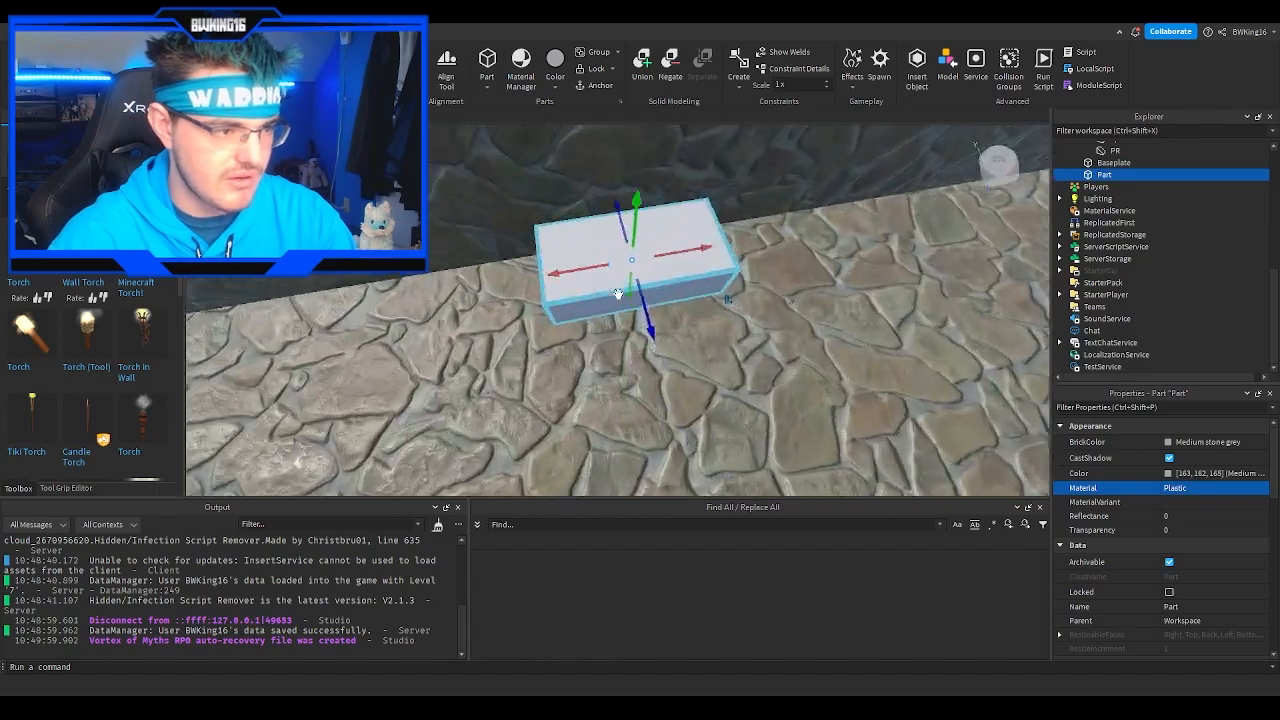
pyautogui.moveTo(620, 291); pyautogui.dragTo(574, 289, button='right')
pyautogui.press('s')
pyautogui.click(700, 334)
pyautogui.scroll(-3, 1133, 545)
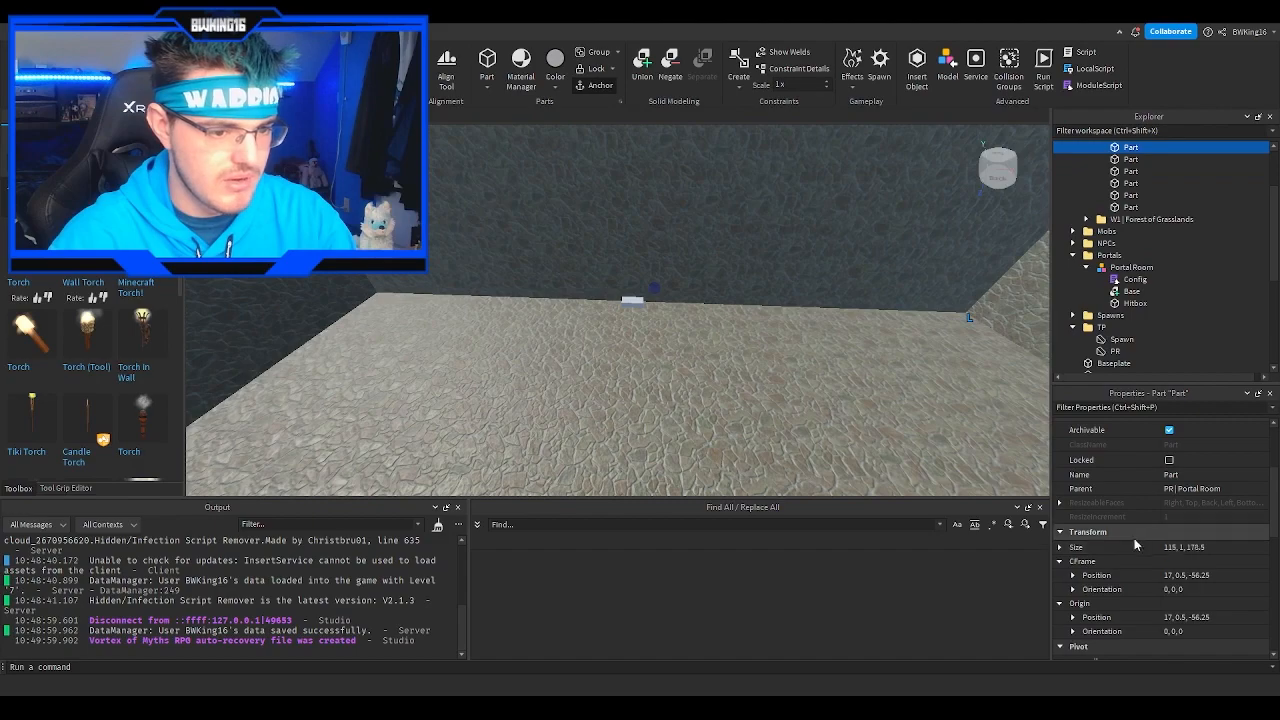
pyautogui.click(636, 302)
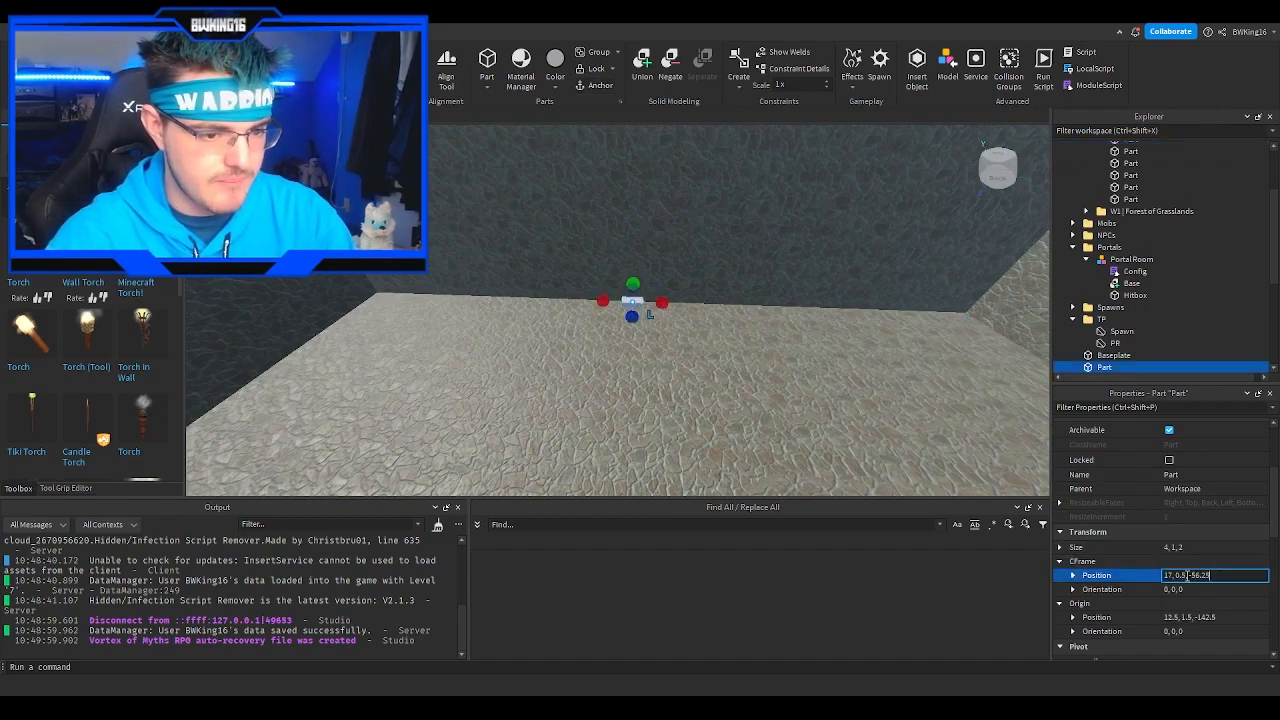
pyautogui.press('Return')
pyautogui.press('f')
pyautogui.moveTo(597, 346); pyautogui.dragTo(590, 331, button='right')
pyautogui.press('s')
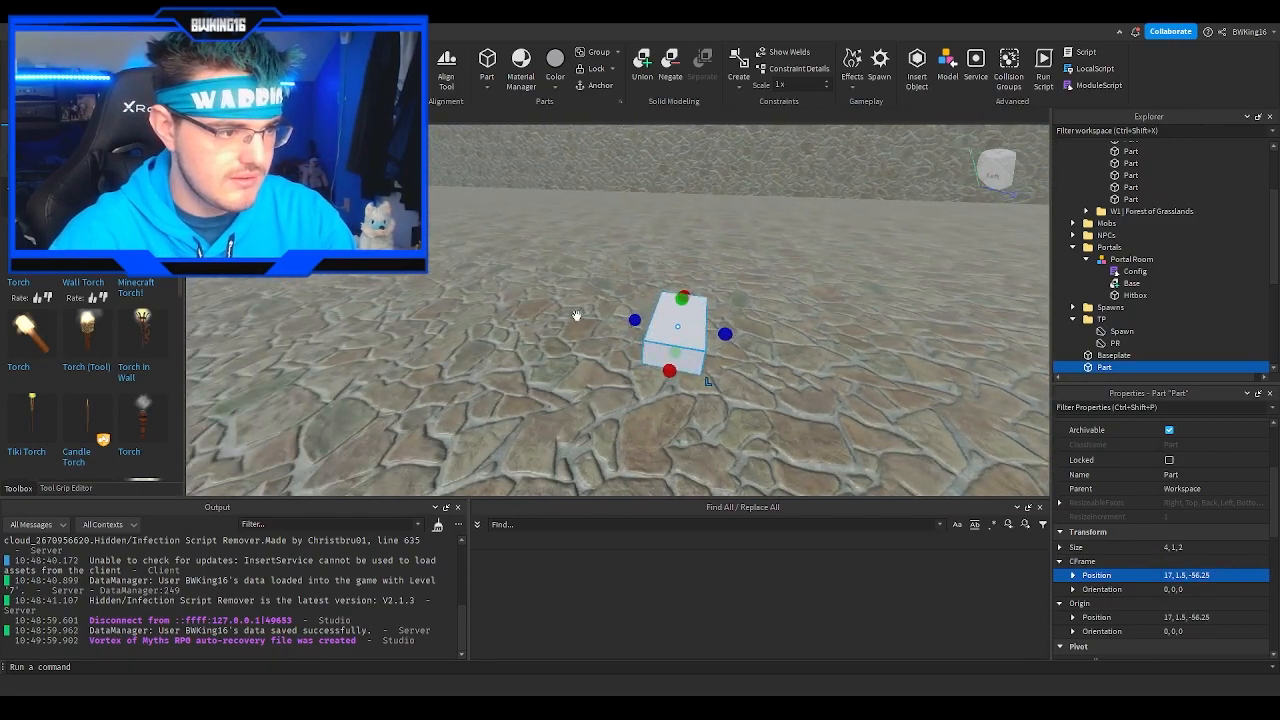
# Step: Resize the centered part into a flat carpet strip of 23 x 0.5 x 175 running the length of the room
pyautogui.press('s')
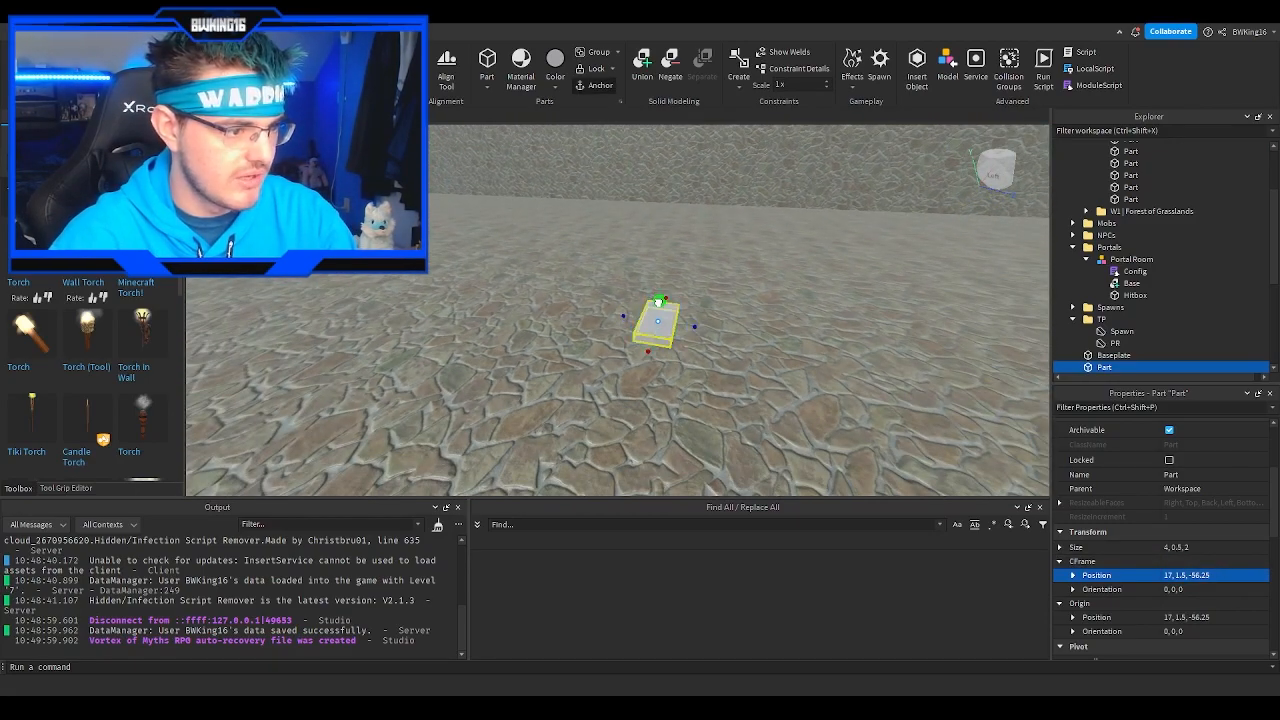
pyautogui.moveTo(690, 330); pyautogui.dragTo(723, 343)
pyautogui.moveTo(723, 343); pyautogui.dragTo(729, 314, button='right')
pyautogui.keyDown('ctrl'); pyautogui.moveTo(730, 315); pyautogui.dragTo(777, 314); pyautogui.keyUp('ctrl')
pyautogui.moveTo(777, 314); pyautogui.dragTo(740, 300, button='right')
pyautogui.press('w')
pyautogui.moveTo(674, 298); pyautogui.dragTo(477, 255)
pyautogui.moveTo(477, 255); pyautogui.dragTo(566, 263, button='right')
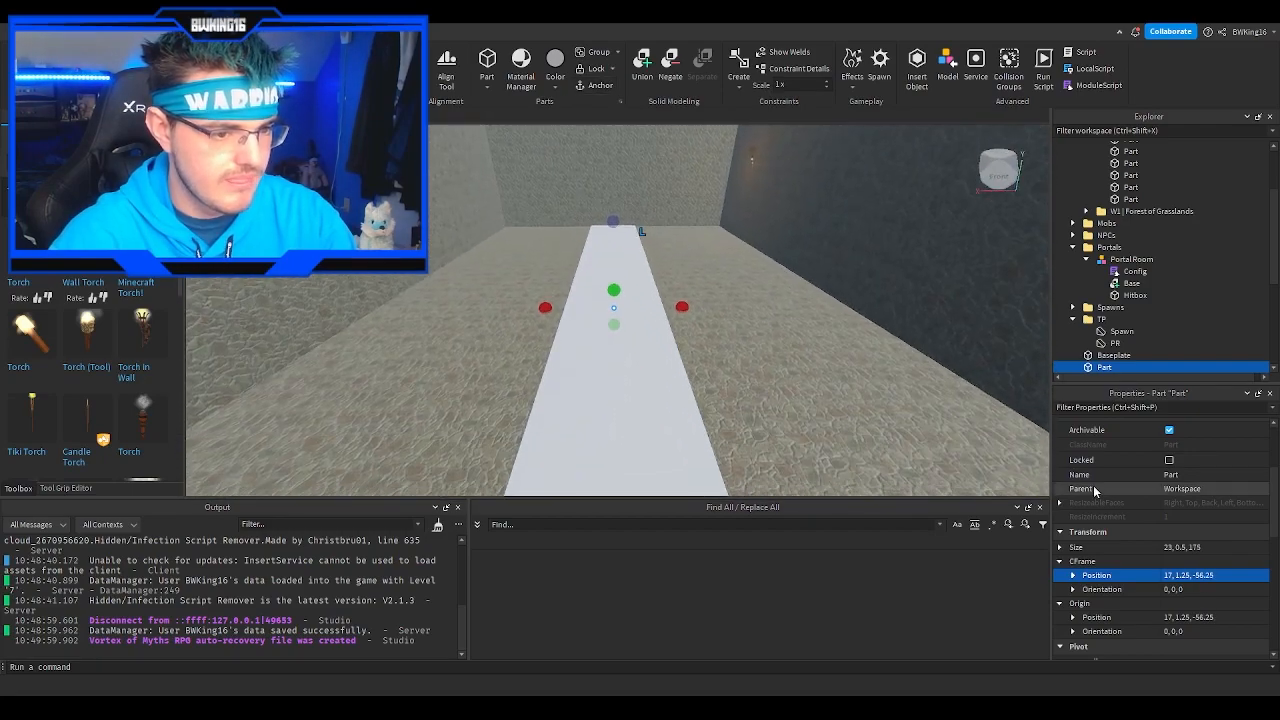
# Step: Color the carpet strip Bright red and set its material to Fabric
pyautogui.scroll(3, 1127, 502)
pyautogui.moveTo(757, 272); pyautogui.dragTo(795, 314)
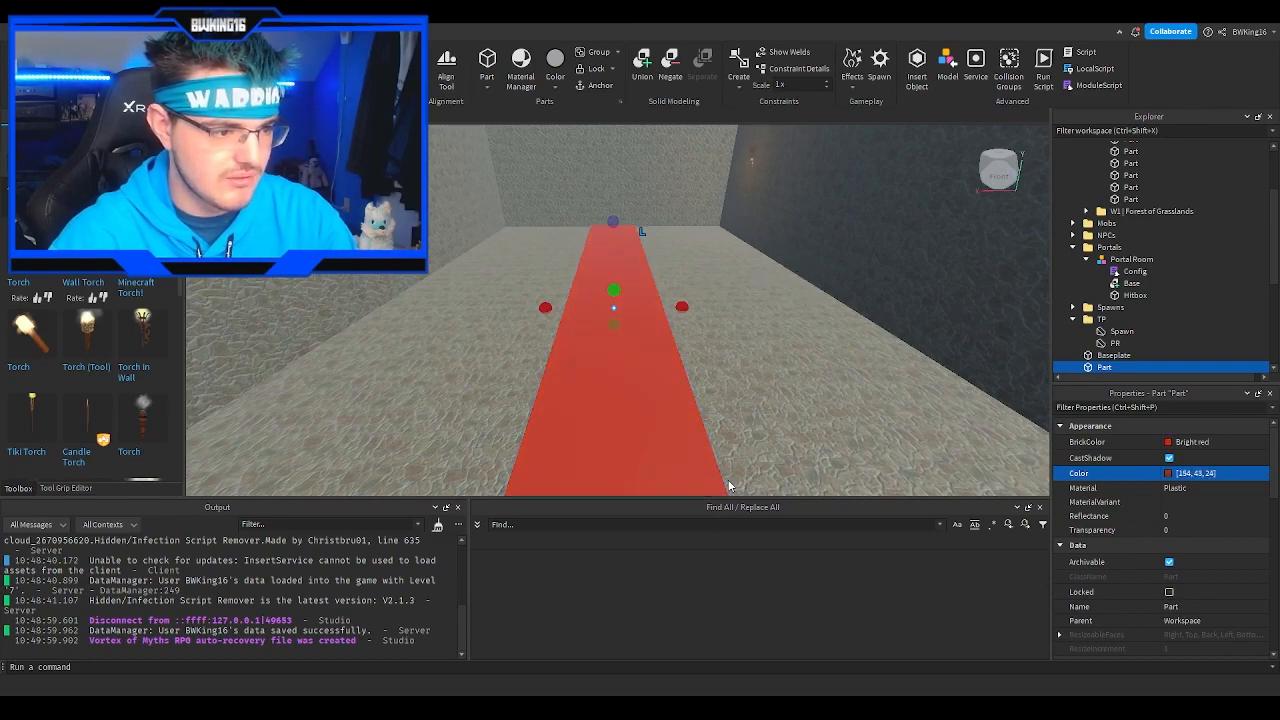
pyautogui.press('f')
pyautogui.press('Return')
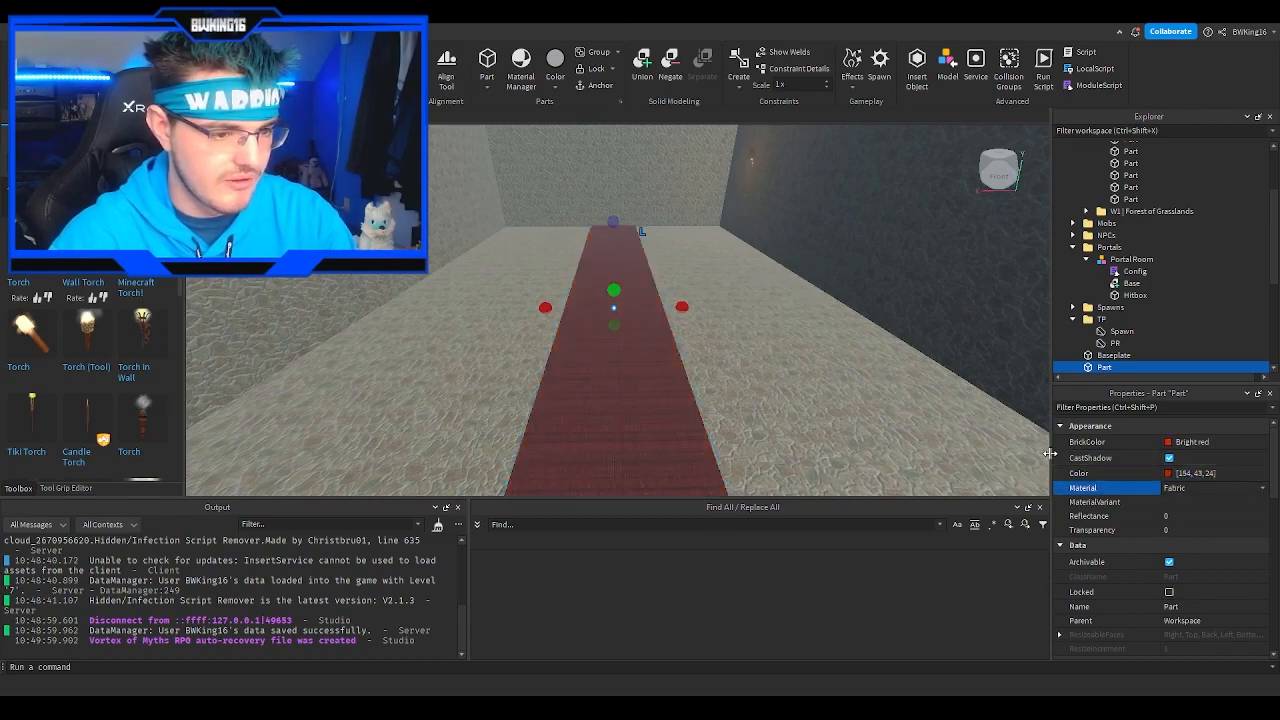
# Step: Duplicate the carpet strip and shorten the copy to a small section at one end of the room
pyautogui.moveTo(738, 368); pyautogui.dragTo(664, 340, button='right')
pyautogui.press('w')
pyautogui.click(657, 318)
pyautogui.moveTo(664, 340); pyautogui.dragTo(663, 340)
pyautogui.moveTo(664, 340); pyautogui.dragTo(663, 340, button='right')
pyautogui.moveTo(663, 340); pyautogui.dragTo(663, 340)
pyautogui.moveTo(663, 340); pyautogui.dragTo(663, 340, button='right')
pyautogui.moveTo(663, 340); pyautogui.dragTo(661, 340)
pyautogui.moveTo(663, 340); pyautogui.dragTo(687, 350, button='right')
pyautogui.click(688, 358)
pyautogui.press('s')
pyautogui.moveTo(545, 273); pyautogui.dragTo(543, 274, button='right')
pyautogui.moveTo(995, 272); pyautogui.dragTo(751, 303)
pyautogui.moveTo(857, 297); pyautogui.dragTo(751, 303, button='right')
pyautogui.moveTo(751, 303); pyautogui.dragTo(655, 305)
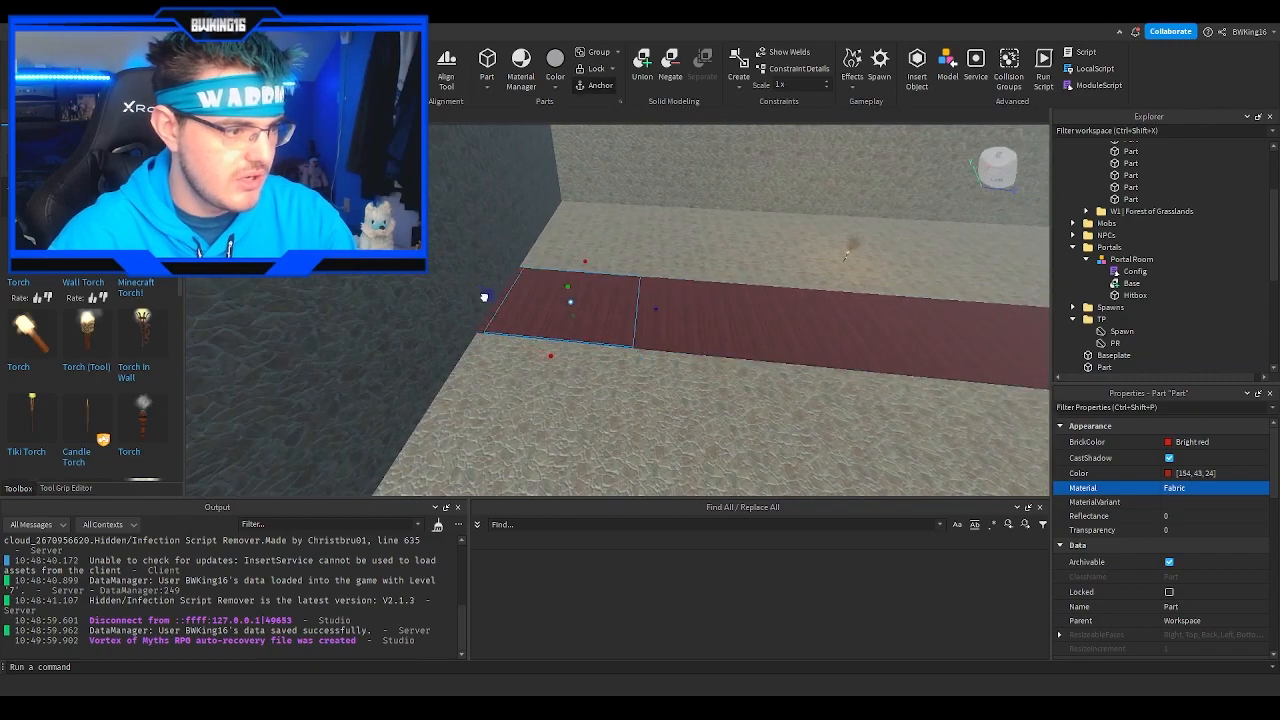
# Step: Widen the short carpet section on both sides into a cross strip about 111 studs wide
pyautogui.moveTo(539, 311); pyautogui.dragTo(619, 308, button='right')
pyautogui.keyDown('ctrl'); pyautogui.moveTo(619, 300); pyautogui.dragTo(385, 212); pyautogui.keyUp('ctrl')
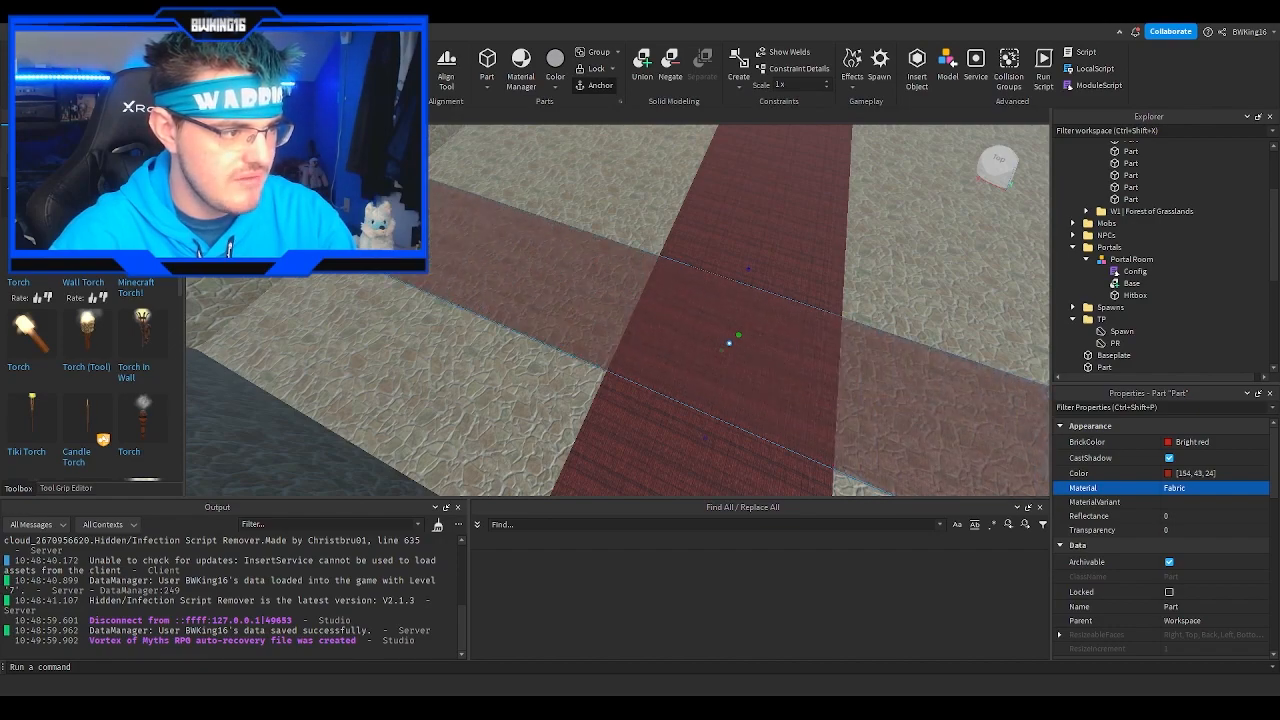
pyautogui.keyDown('ctrl'); pyautogui.moveTo(305, 188); pyautogui.dragTo(300, 186); pyautogui.keyUp('ctrl')
pyautogui.moveTo(300, 186); pyautogui.dragTo(378, 174, button='right')
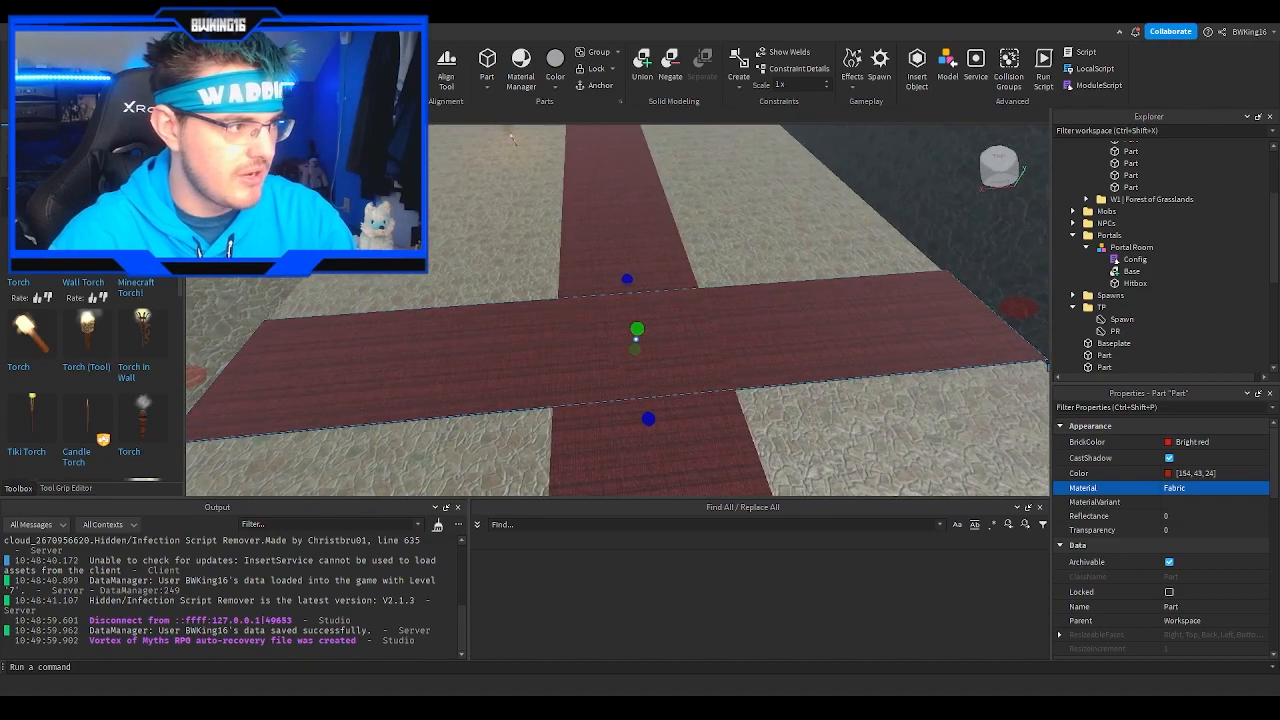
# Step: Duplicate the cross strip along the main carpet to make four spaced crossings over the length of the room
pyautogui.moveTo(646, 414); pyautogui.dragTo(629, 257)
pyautogui.moveTo(629, 257); pyautogui.dragTo(636, 254, button='right')
pyautogui.press('d')
pyautogui.keyDown('ctrl'); pyautogui.click(780, 437); pyautogui.keyUp('ctrl')
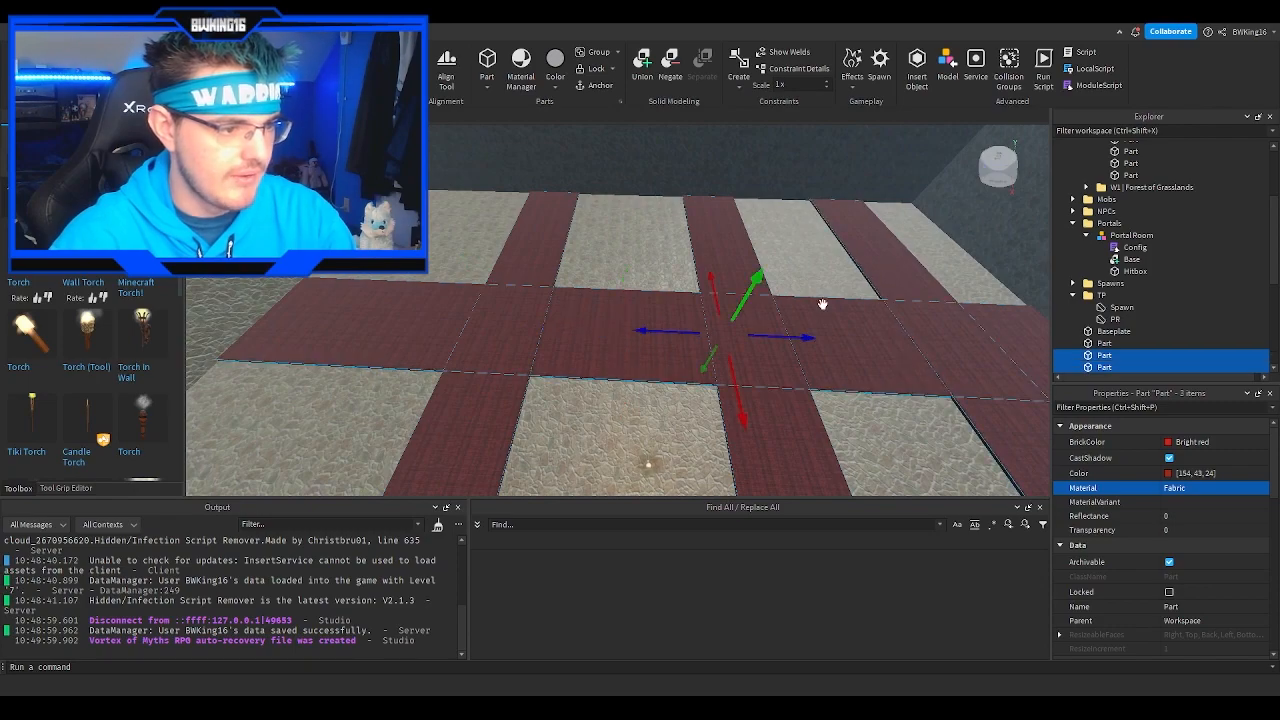
pyautogui.moveTo(682, 343); pyautogui.dragTo(669, 330, button='right')
pyautogui.click(673, 331)
pyautogui.click(511, 260)
pyautogui.moveTo(511, 260); pyautogui.dragTo(528, 262, button='right')
pyautogui.moveTo(583, 289)
pyautogui.mouseDown()
pyautogui.moveTo(615, 294)
pyautogui.moveTo(558, 290)
pyautogui.mouseUp()
pyautogui.hotkey('ctrl', 'd')
pyautogui.press('a')
pyautogui.moveTo(750, 280); pyautogui.dragTo(791, 277, button='right')
# Step: Select all five carpet parts and combine them into a single union
pyautogui.scroll(-2, 1104, 297)
pyautogui.moveTo(1148, 311); pyautogui.dragTo(1144, 272)
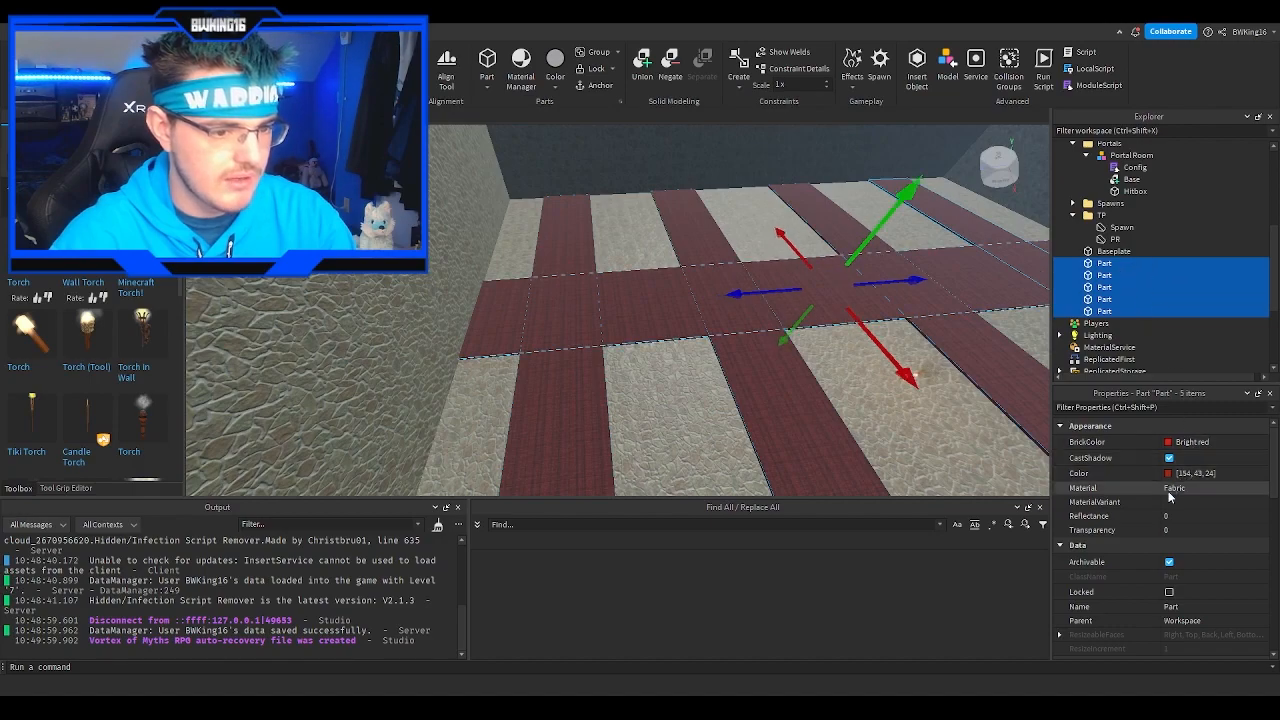
pyautogui.scroll(-2, 1172, 489)
pyautogui.scroll(-5, 1107, 443)
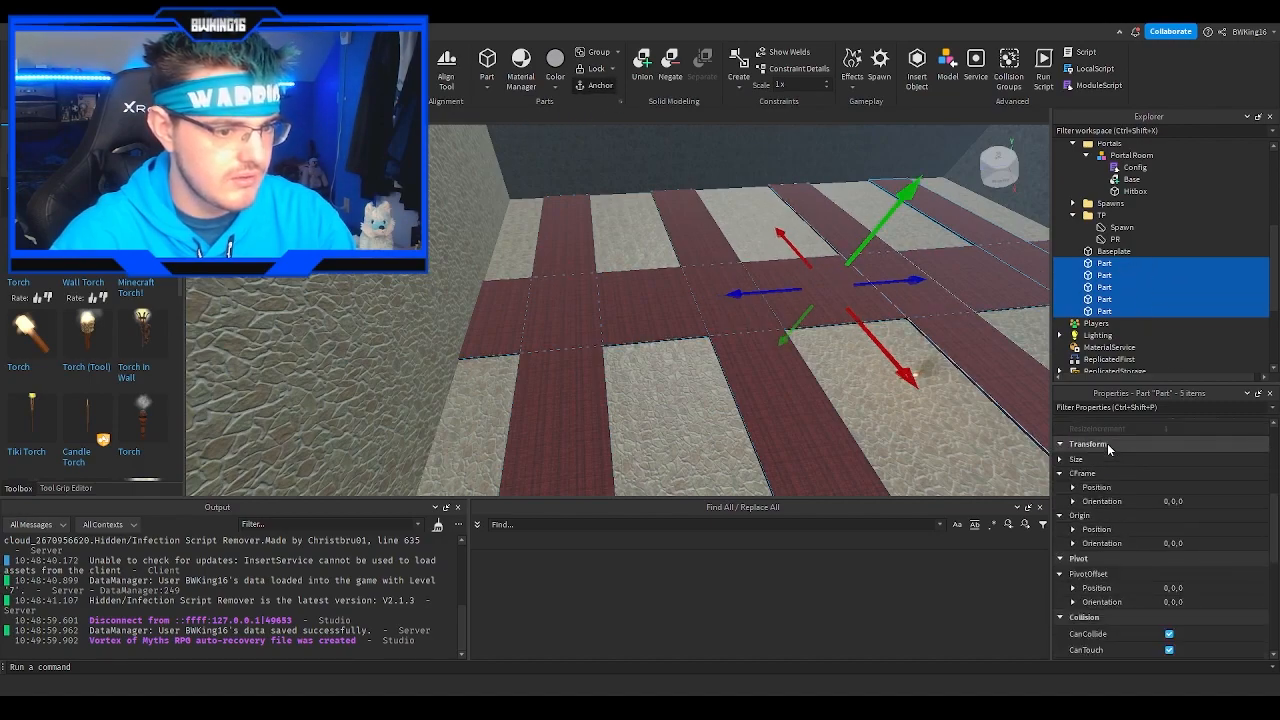
pyautogui.click(647, 82)
pyautogui.moveTo(679, 250); pyautogui.dragTo(686, 251, button='right')
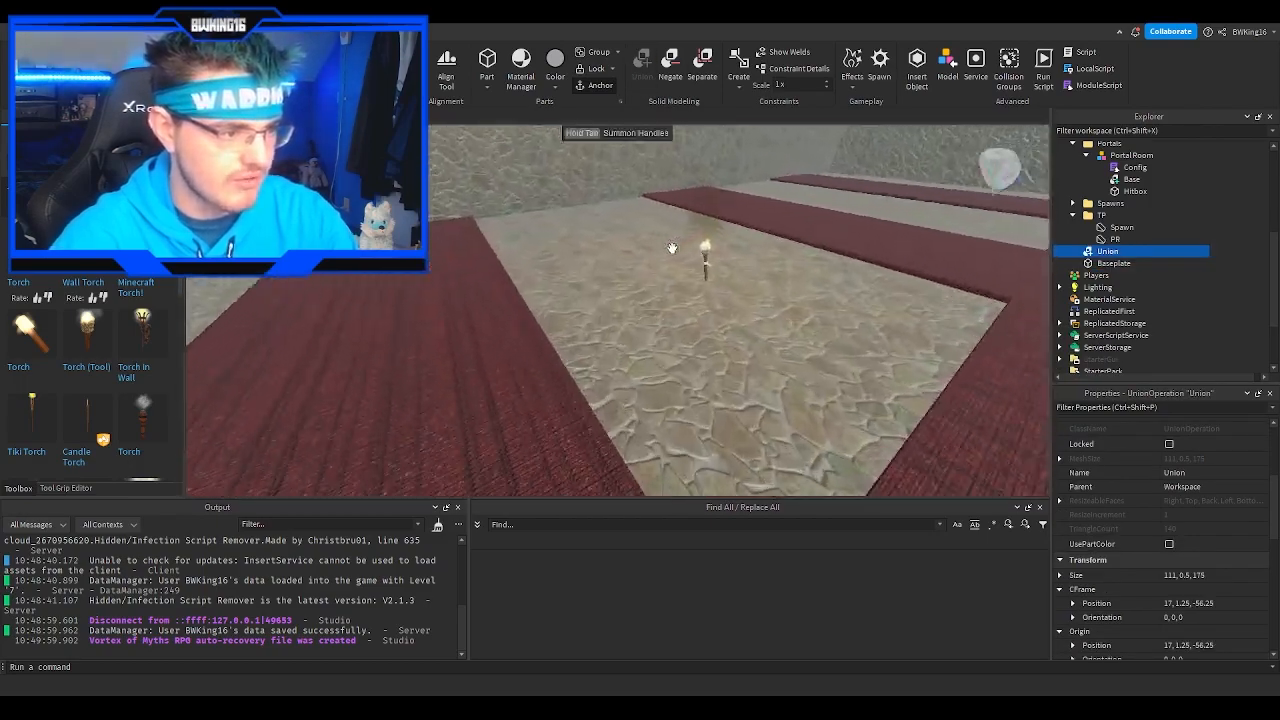
# Step: Move the WallTorch onto the opposite side wall at position 71.5, 26, -47.5
pyautogui.click(700, 300)
pyautogui.moveTo(700, 300); pyautogui.dragTo(710, 328, button='right')
pyautogui.moveTo(711, 328); pyautogui.dragTo(711, 330)
pyautogui.moveTo(711, 328); pyautogui.dragTo(711, 330, button='right')
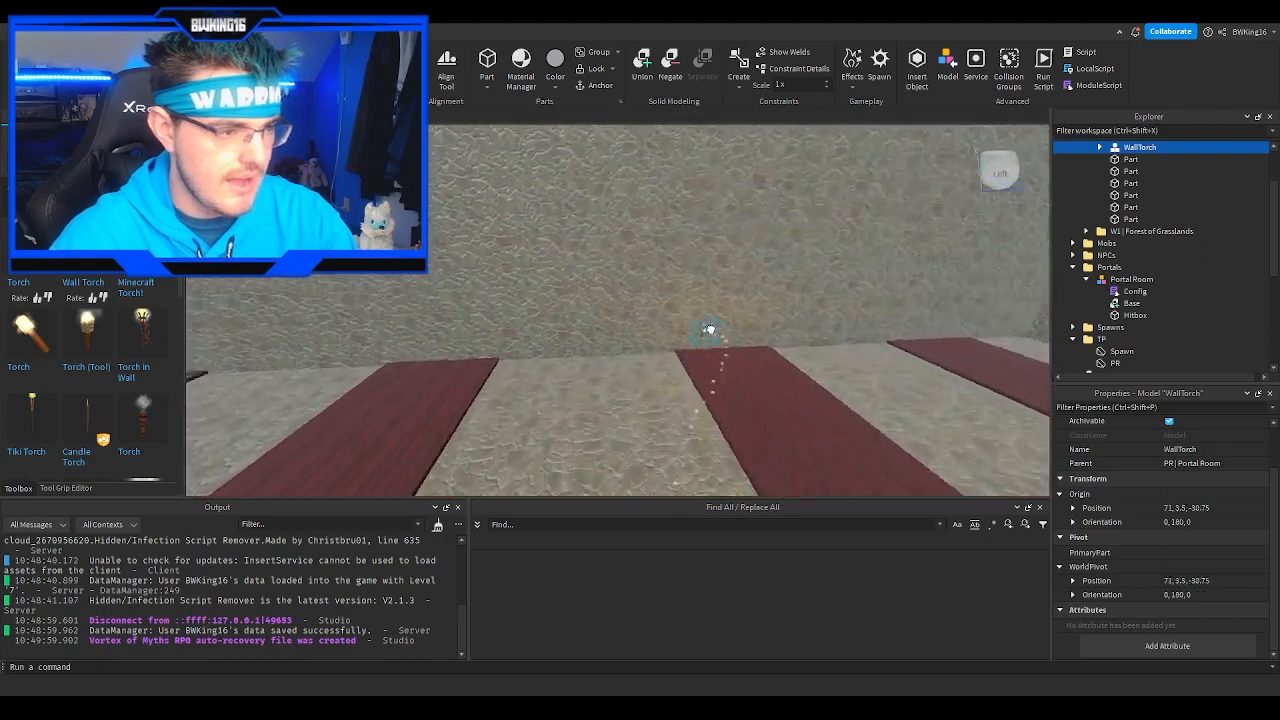
pyautogui.moveTo(711, 330); pyautogui.dragTo(712, 325)
pyautogui.moveTo(711, 330); pyautogui.dragTo(712, 325, button='right')
pyautogui.moveTo(733, 296); pyautogui.dragTo(734, 295)
pyautogui.moveTo(734, 295); pyautogui.dragTo(736, 294, button='right')
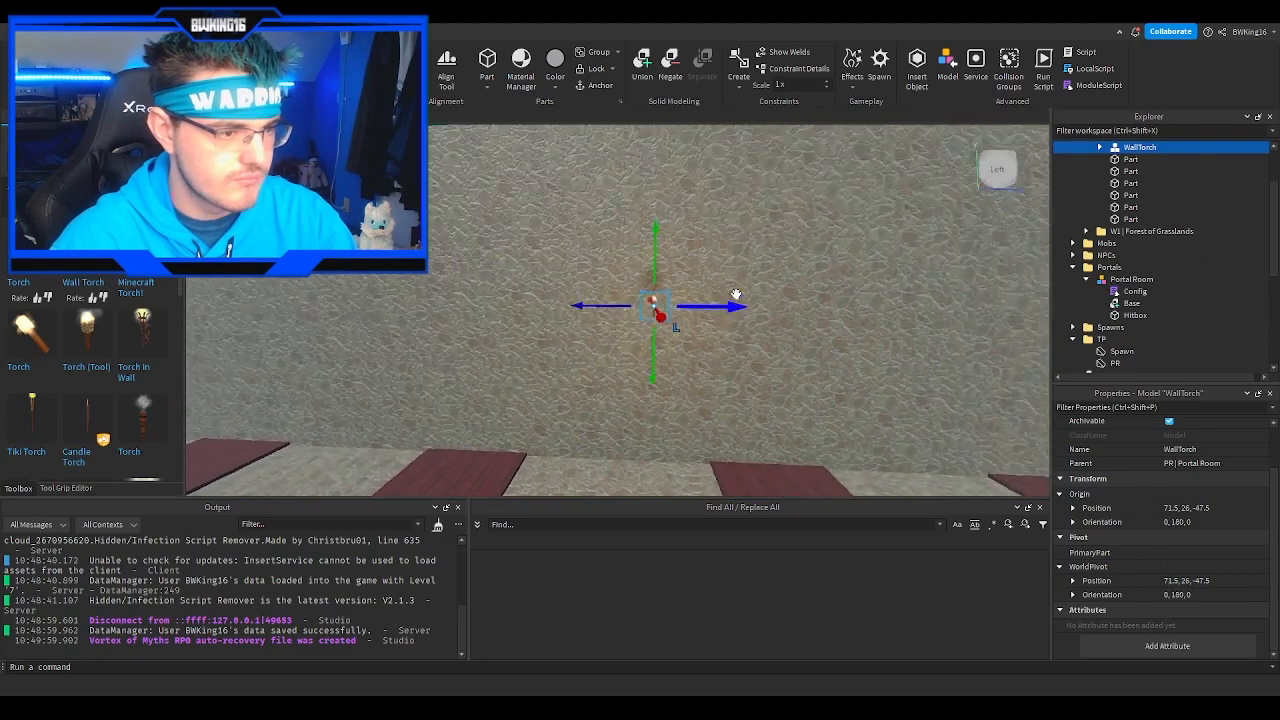
# Step: Examine the WallTorch model's child objects and browse further torch models in the asset library
pyautogui.scroll(1, 1124, 256)
pyautogui.click(1099, 182)
pyautogui.click(1110, 195)
pyautogui.click(1119, 207)
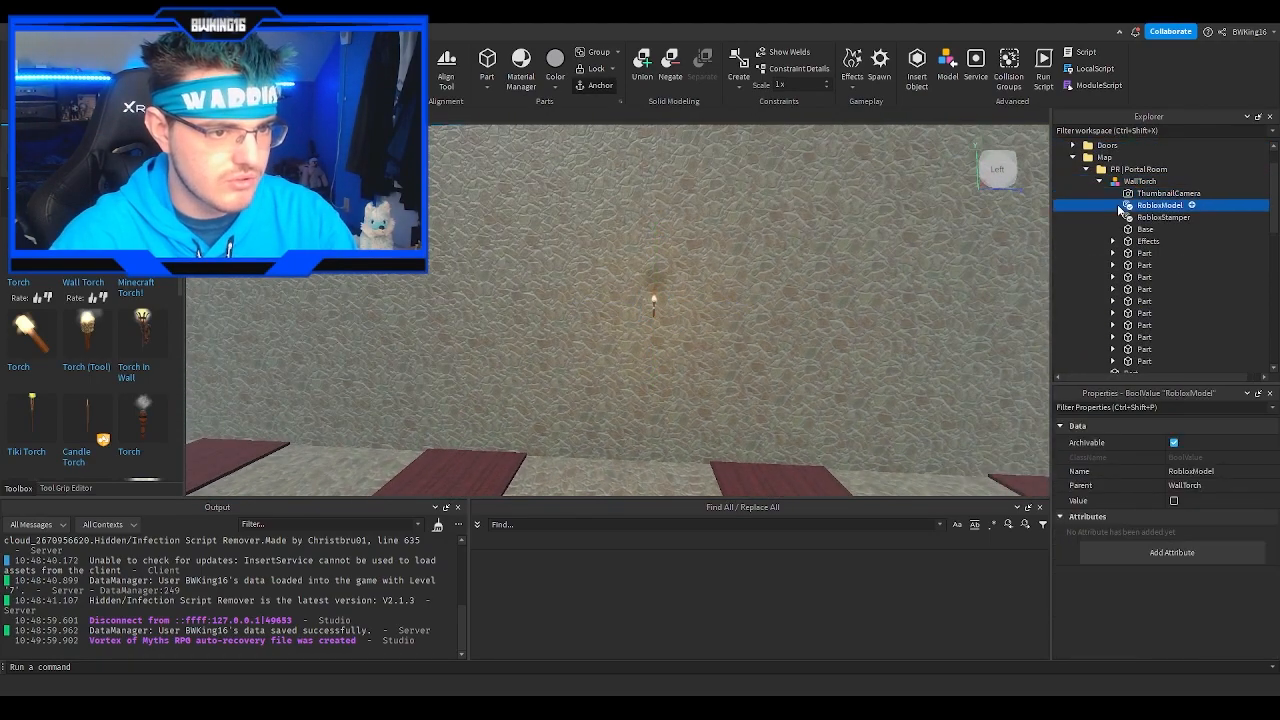
pyautogui.press('w')
pyautogui.moveTo(815, 283); pyautogui.dragTo(815, 283, button='right')
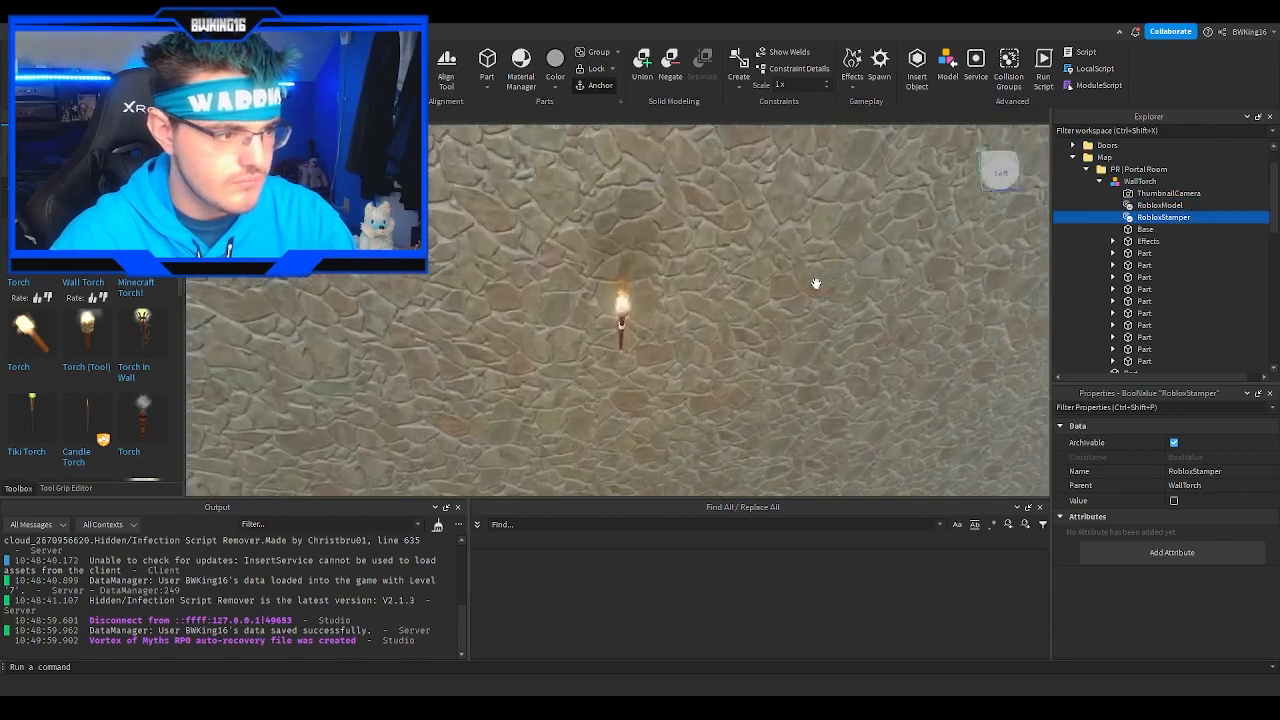
pyautogui.click(637, 350)
pyautogui.moveTo(674, 346); pyautogui.dragTo(643, 343, button='right')
pyautogui.scroll(-3, 643, 343)
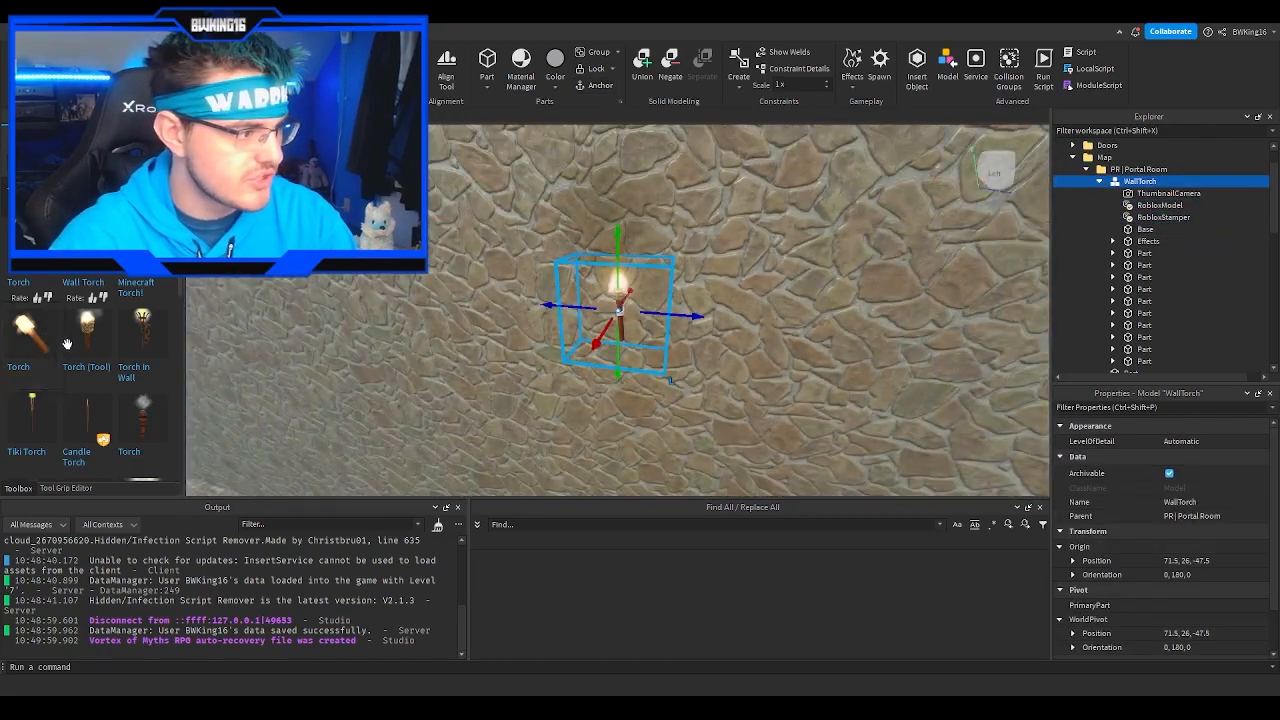
pyautogui.scroll(-4, 80, 345)
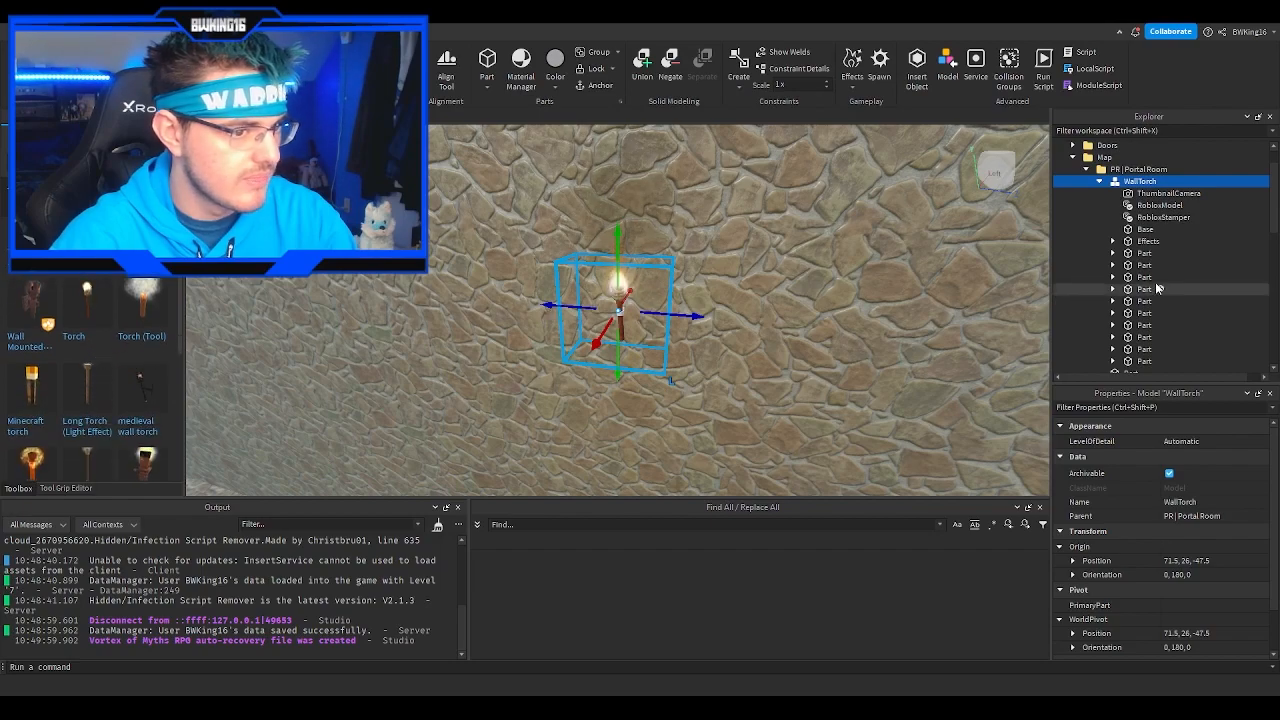
pyautogui.click(1133, 207)
pyautogui.scroll(-5, 1138, 228)
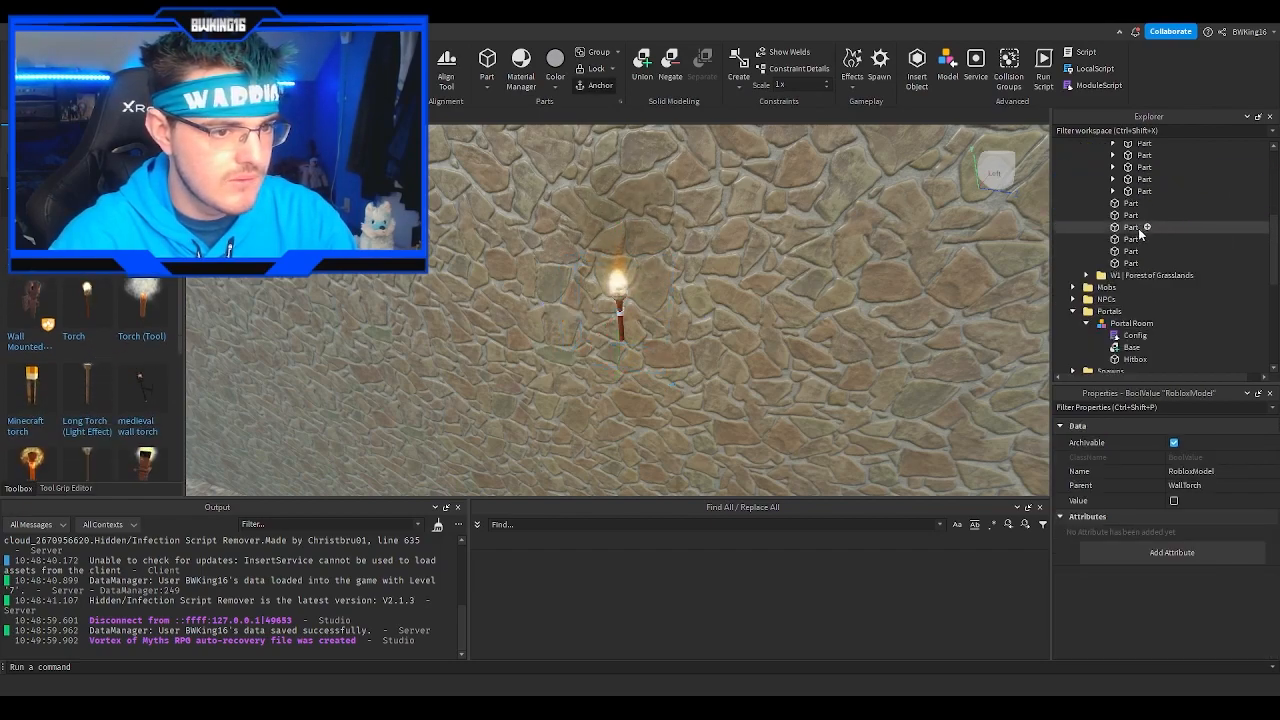
# Step: Turn on GlobalShadows in the Lighting service so the portal room is lit only by its own light sources
pyautogui.scroll(-3, 1133, 236)
pyautogui.click(1097, 217)
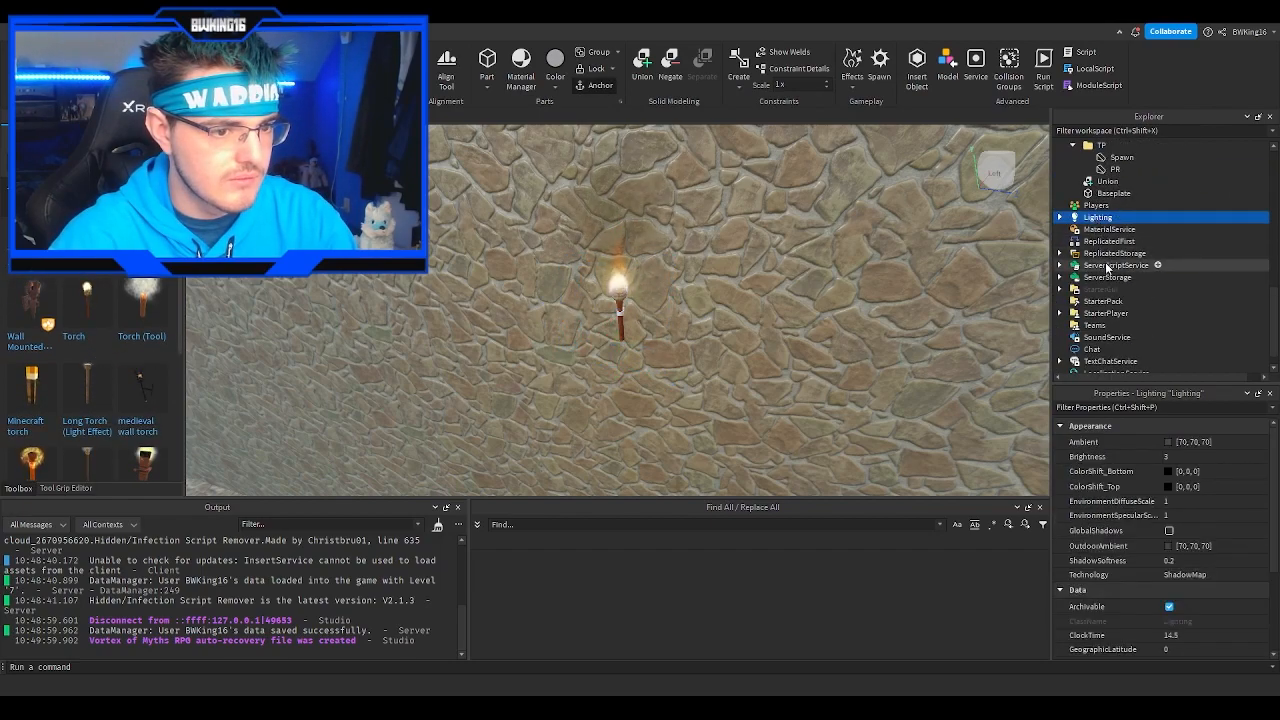
pyautogui.scroll(-3, 1121, 509)
pyautogui.scroll(2, 1168, 530)
pyautogui.click(1090, 206)
pyautogui.click(1090, 217)
pyautogui.click(1169, 503)
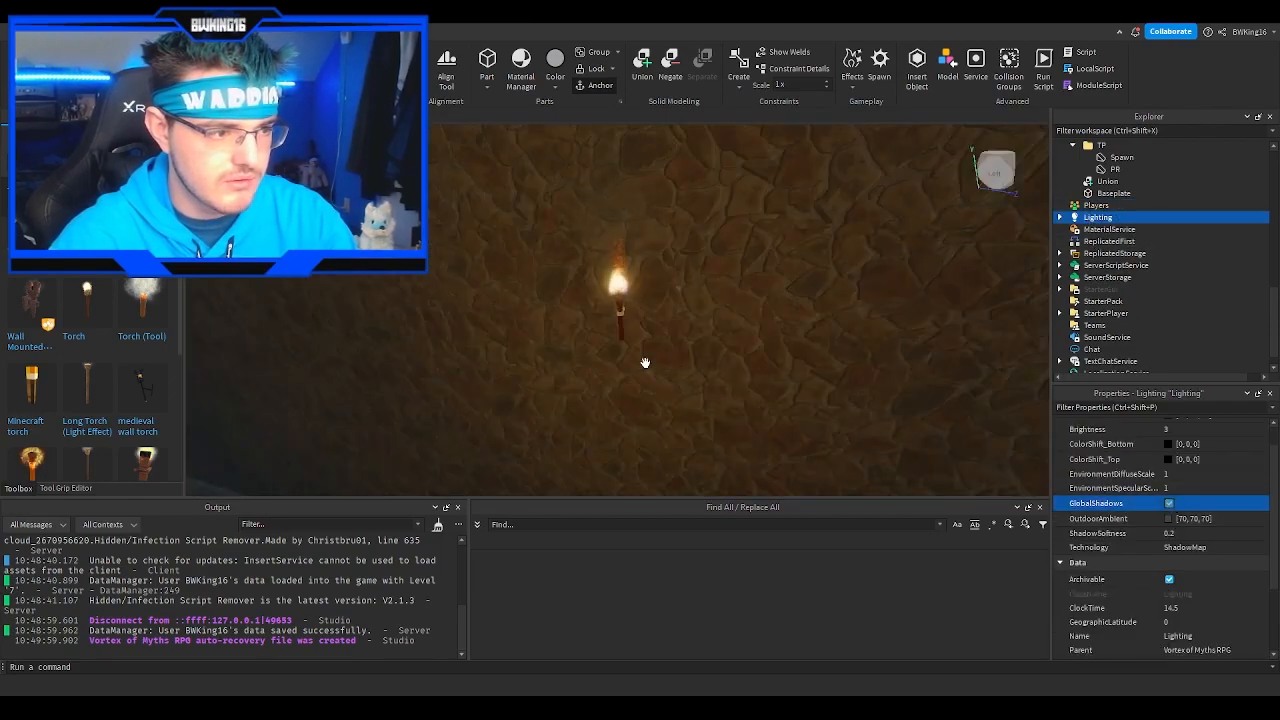
# Step: Delete the existing WallTorch model from the portal room's side wall
pyautogui.click(643, 348)
pyautogui.press('f')
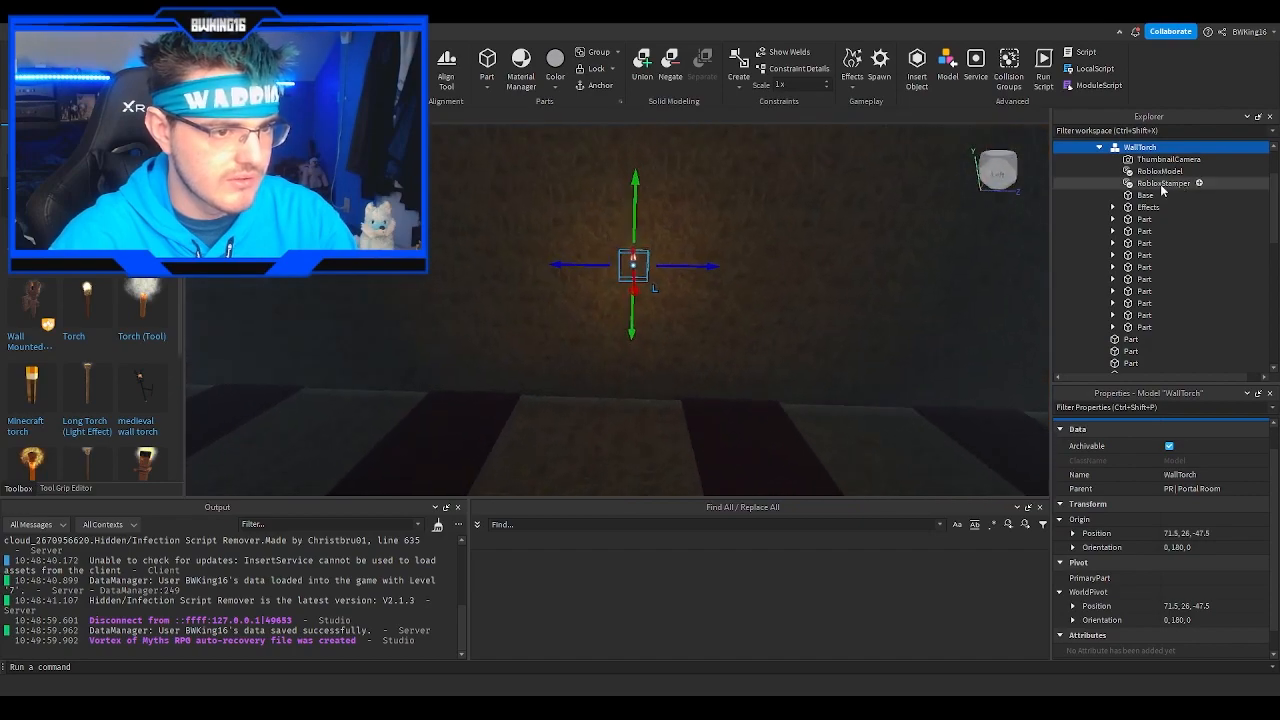
pyautogui.click(1148, 207)
pyautogui.click(1140, 147)
pyautogui.press('Delete')
# Step: Browse the asset library's torch results and other model listings for a replacement wall light
pyautogui.scroll(-5, 91, 341)
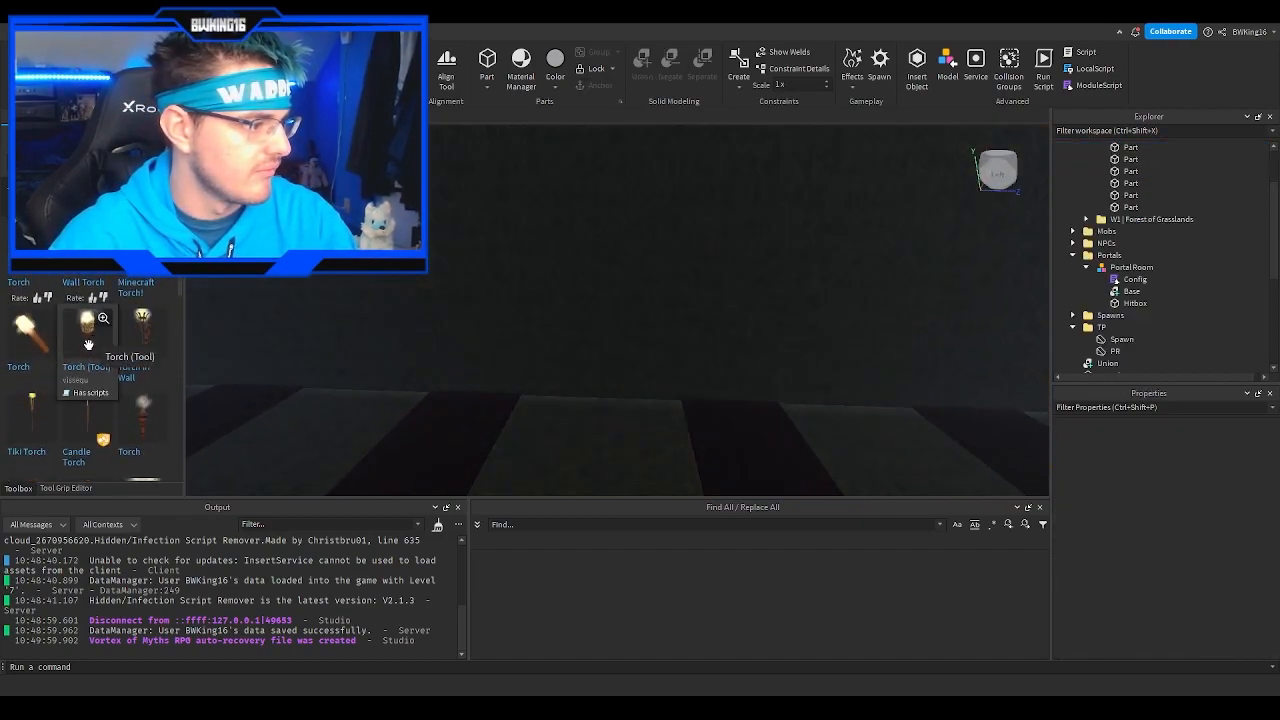
pyautogui.scroll(-5, 75, 320)
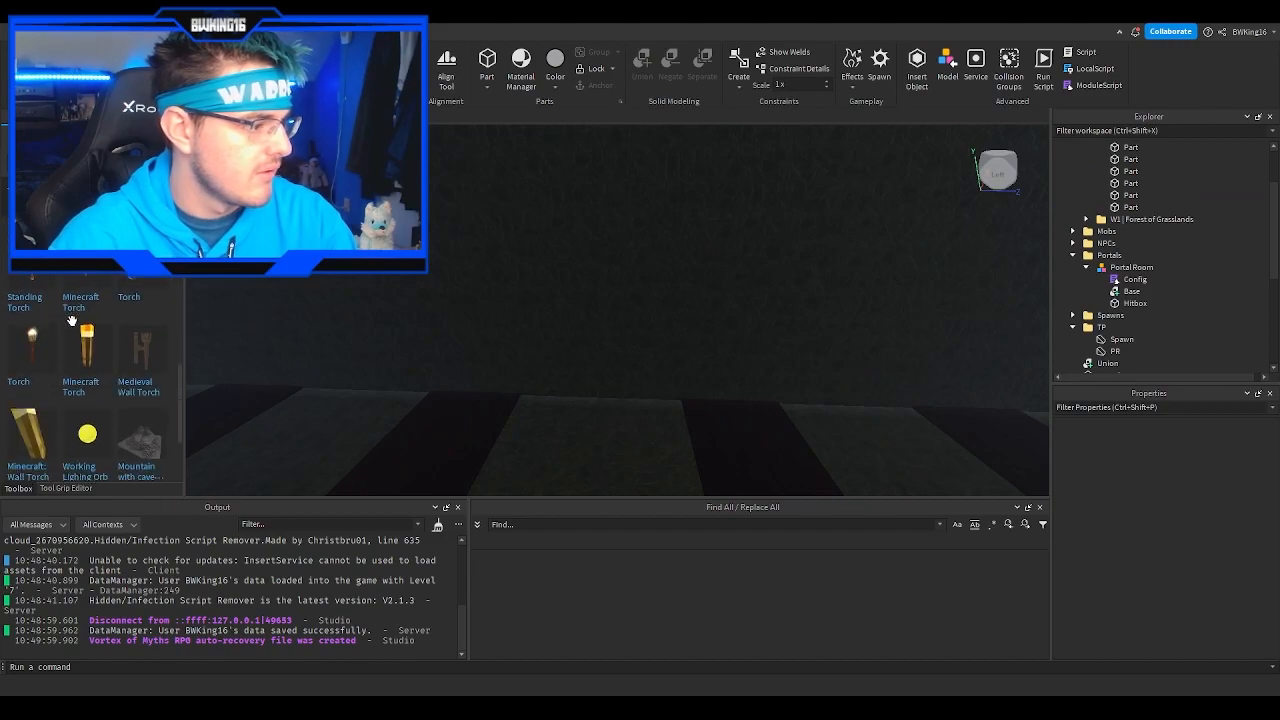
pyautogui.scroll(-5, 91, 380)
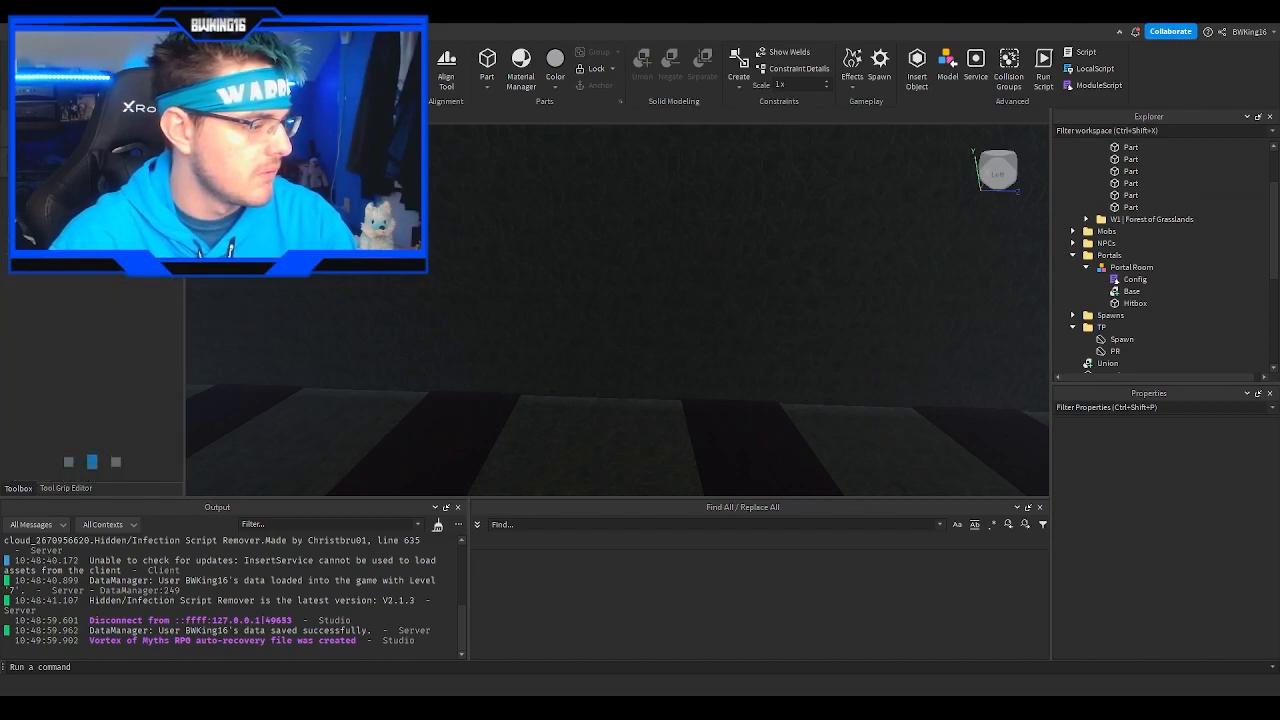
pyautogui.scroll(-8, 91, 380)
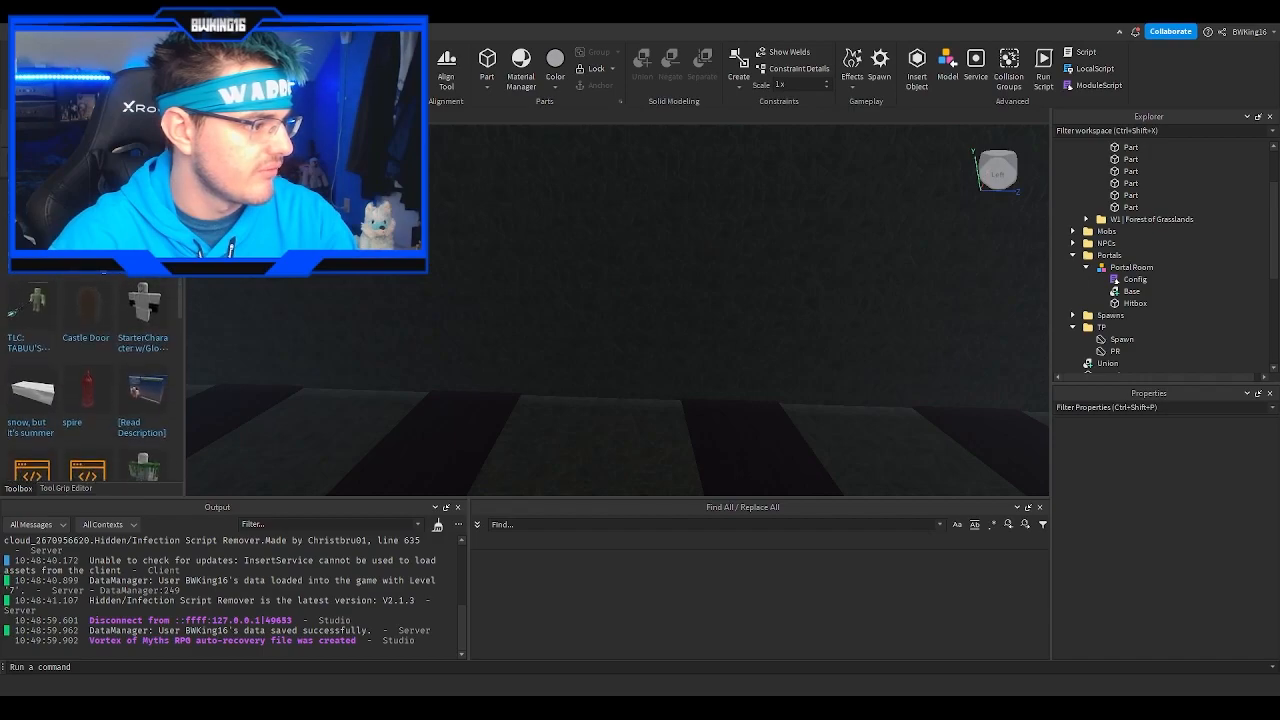
pyautogui.scroll(-8, 94, 380)
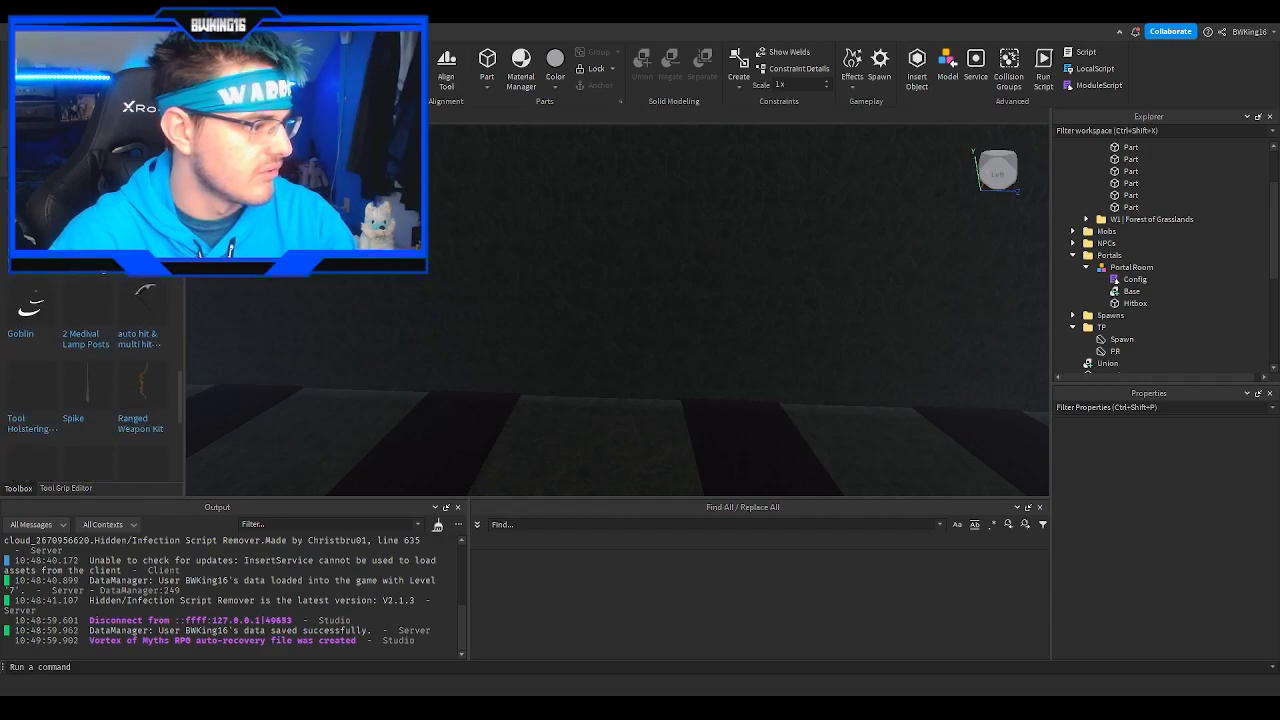
pyautogui.scroll(-2, 94, 380)
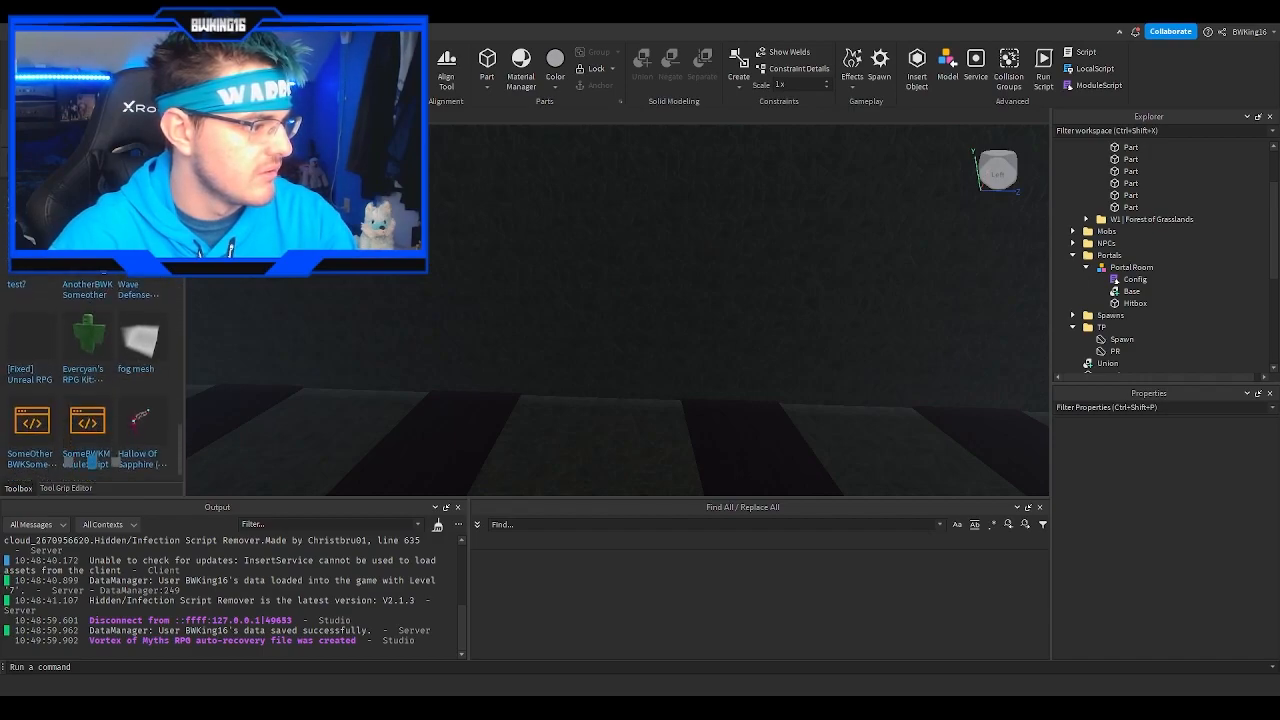
pyautogui.scroll(-2, 94, 380)
pyautogui.scroll(-6, 94, 380)
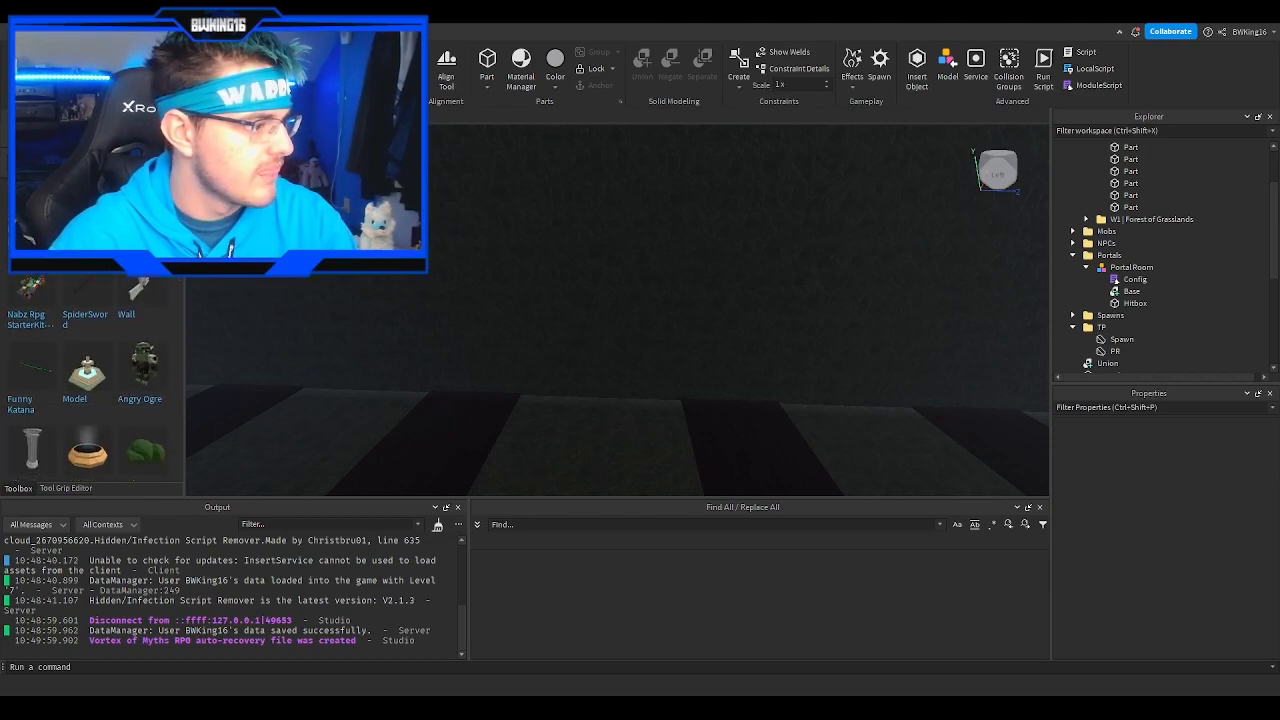
pyautogui.scroll(2, 94, 380)
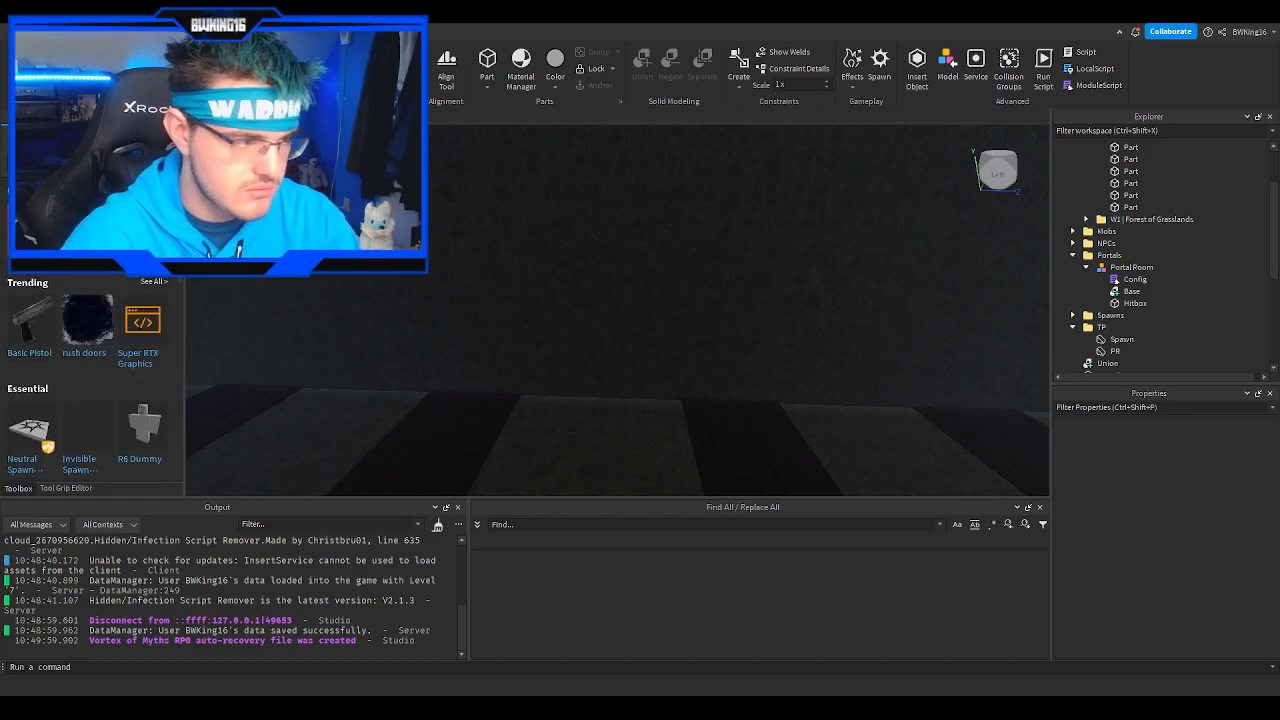
# Step: Search the asset library for torch models and try out a Torch tool in the scene
pyautogui.write('rch')
pyautogui.press('Return')
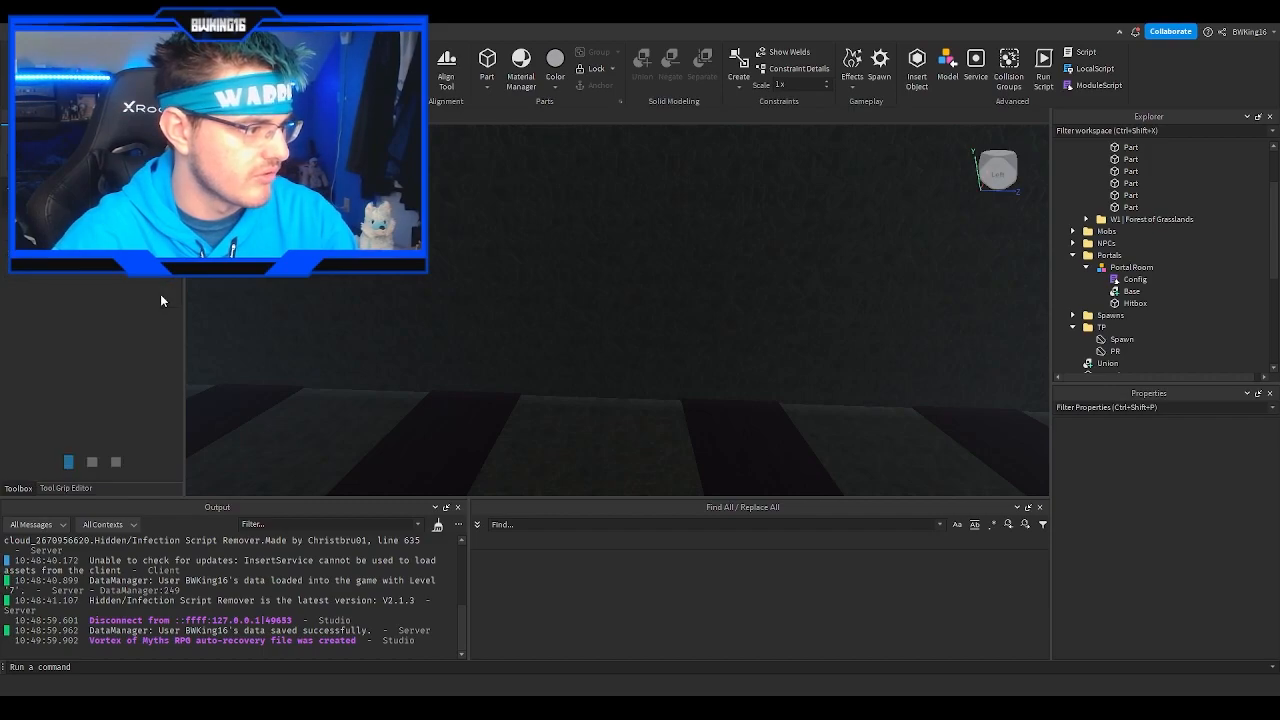
pyautogui.scroll(-2, 121, 319)
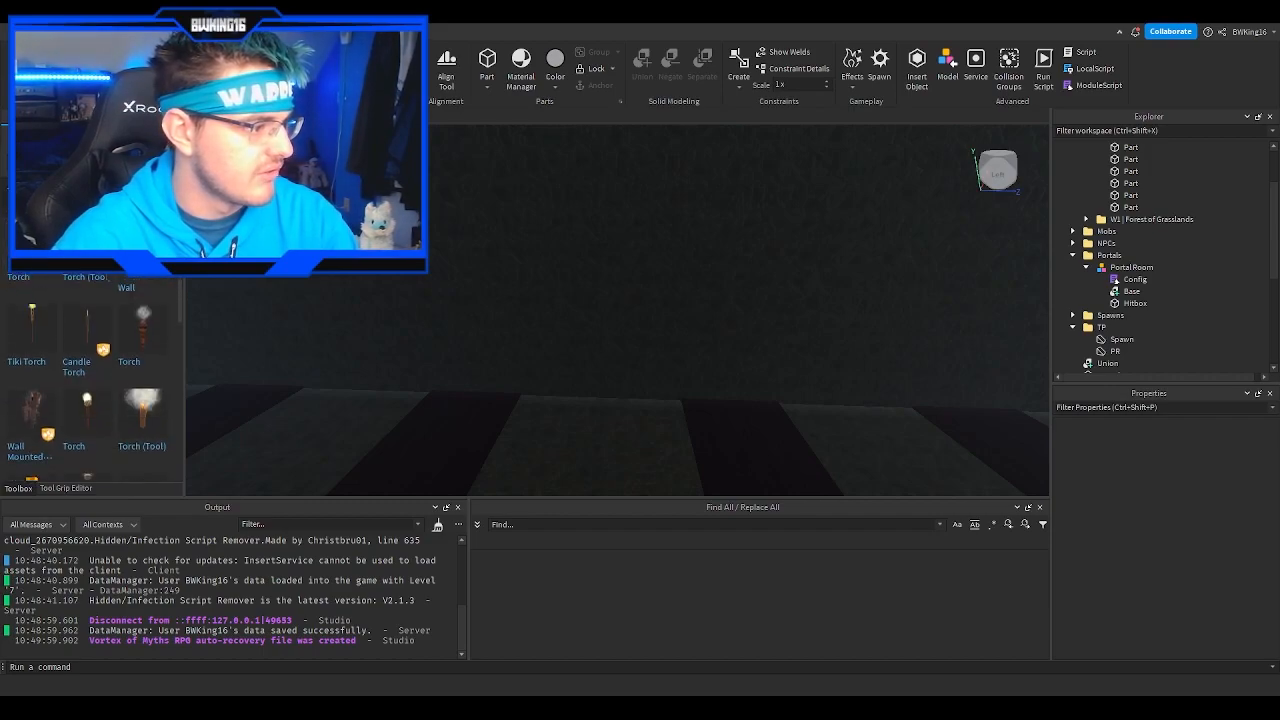
pyautogui.scroll(-2, 121, 319)
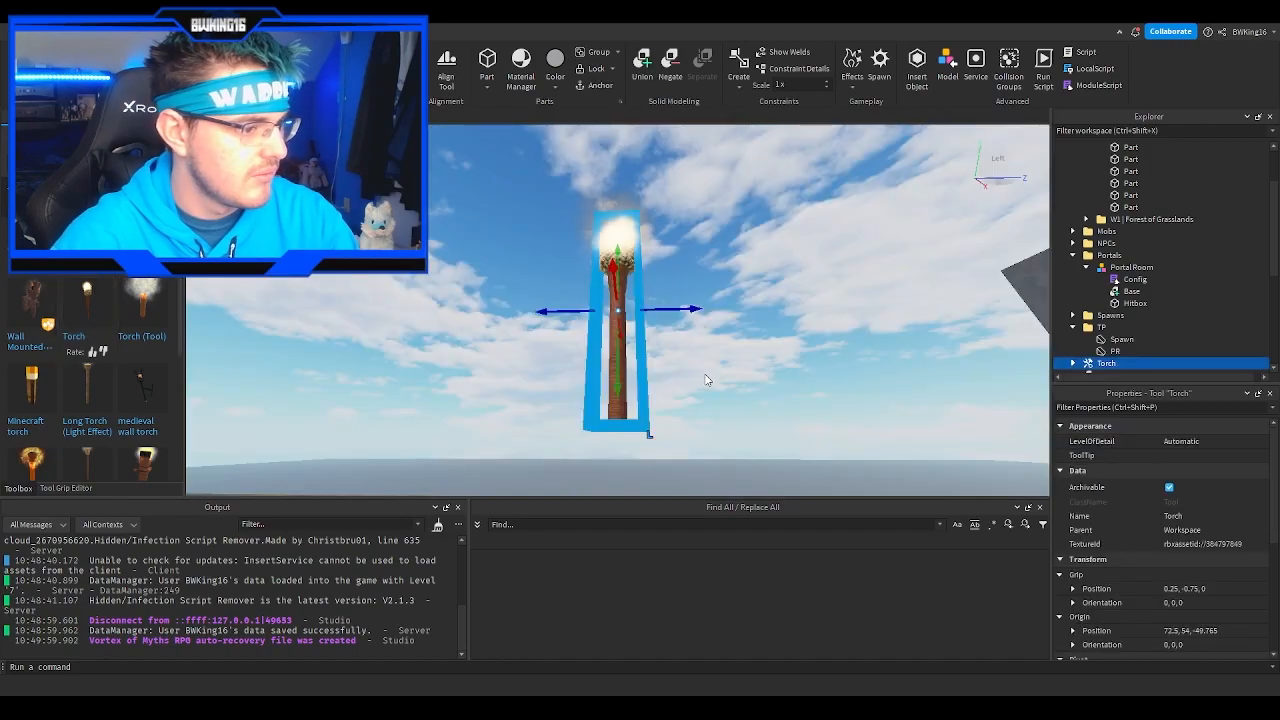
pyautogui.moveTo(708, 380); pyautogui.dragTo(605, 355, button='right')
pyautogui.press('Delete')
# Step: Insert the Wall Torch model from the library and place it on the side wall at position 71.5, 25.29, -7
pyautogui.scroll(-4, 55, 337)
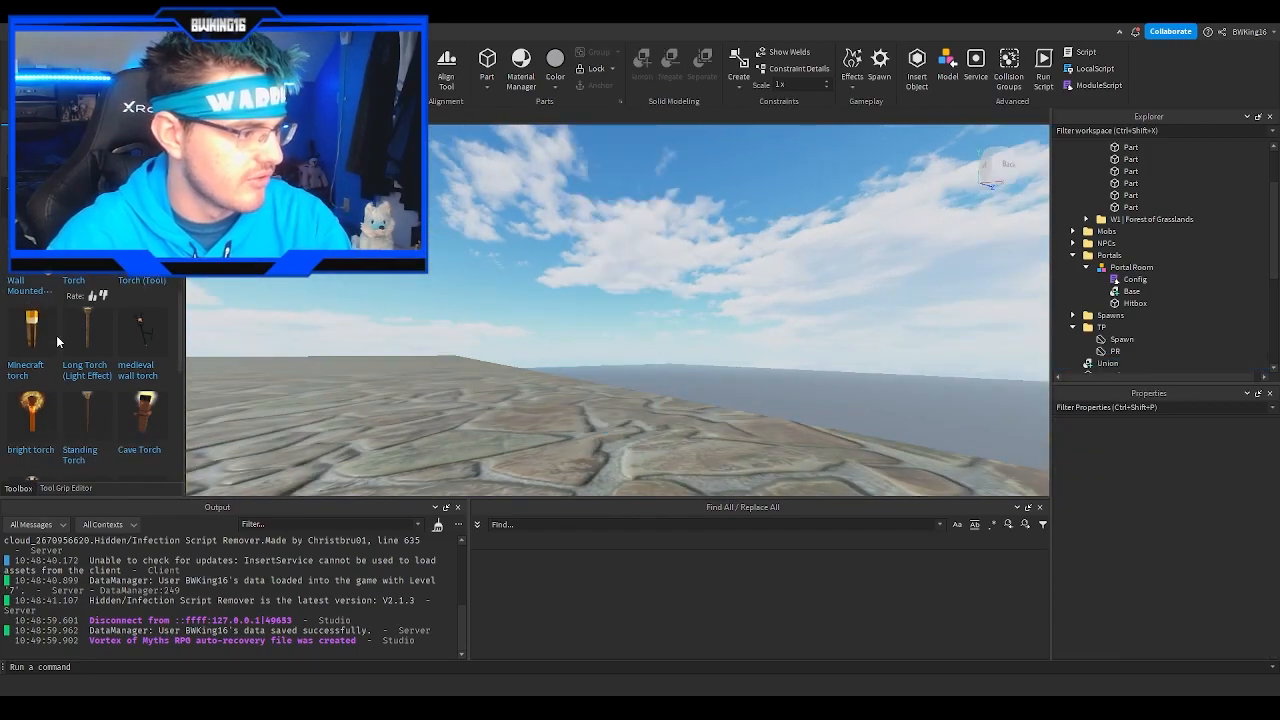
pyautogui.scroll(4, 160, 338)
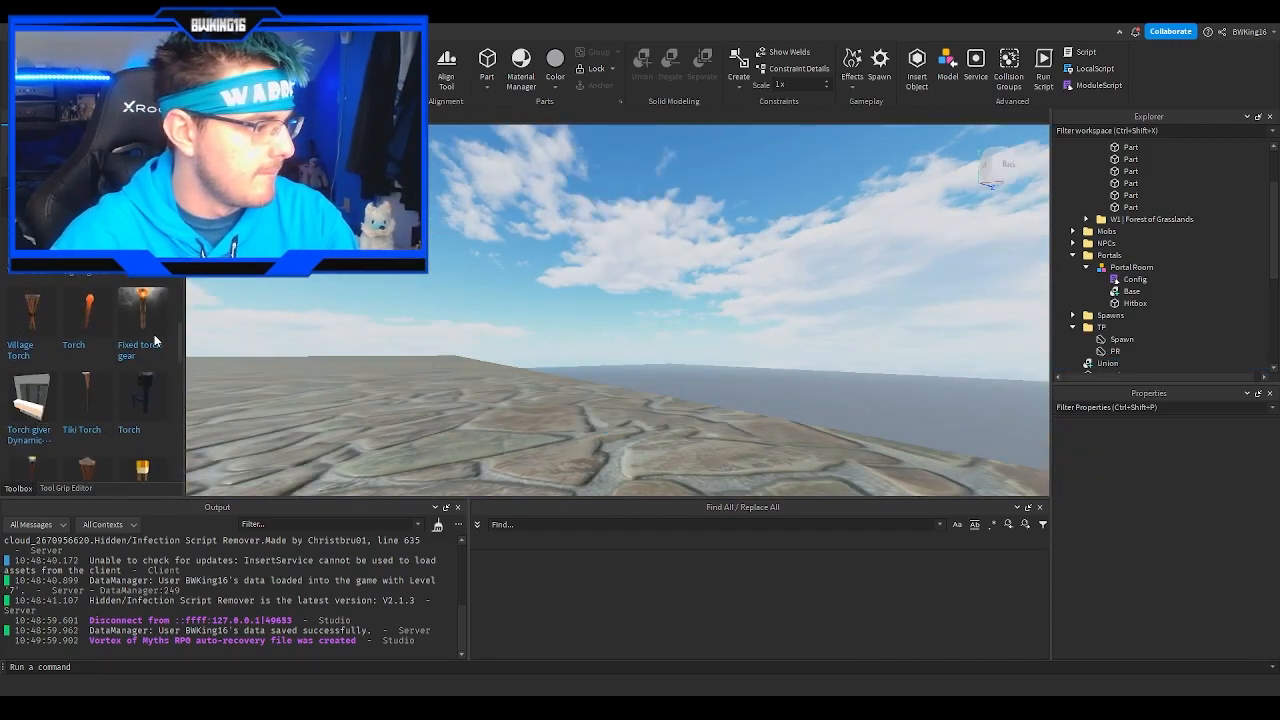
pyautogui.scroll(-2, 116, 334)
pyautogui.moveTo(420, 377); pyautogui.dragTo(420, 377, button='right')
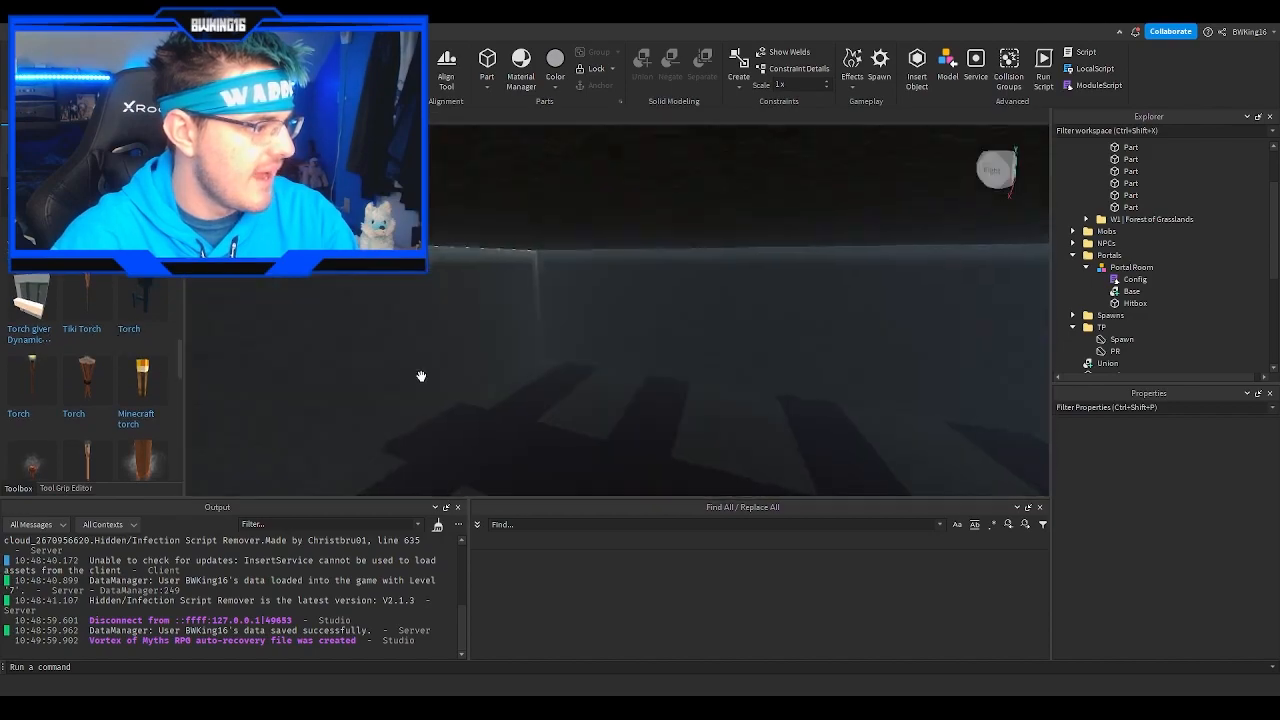
pyautogui.scroll(-2, 123, 377)
pyautogui.scroll(3, 85, 358)
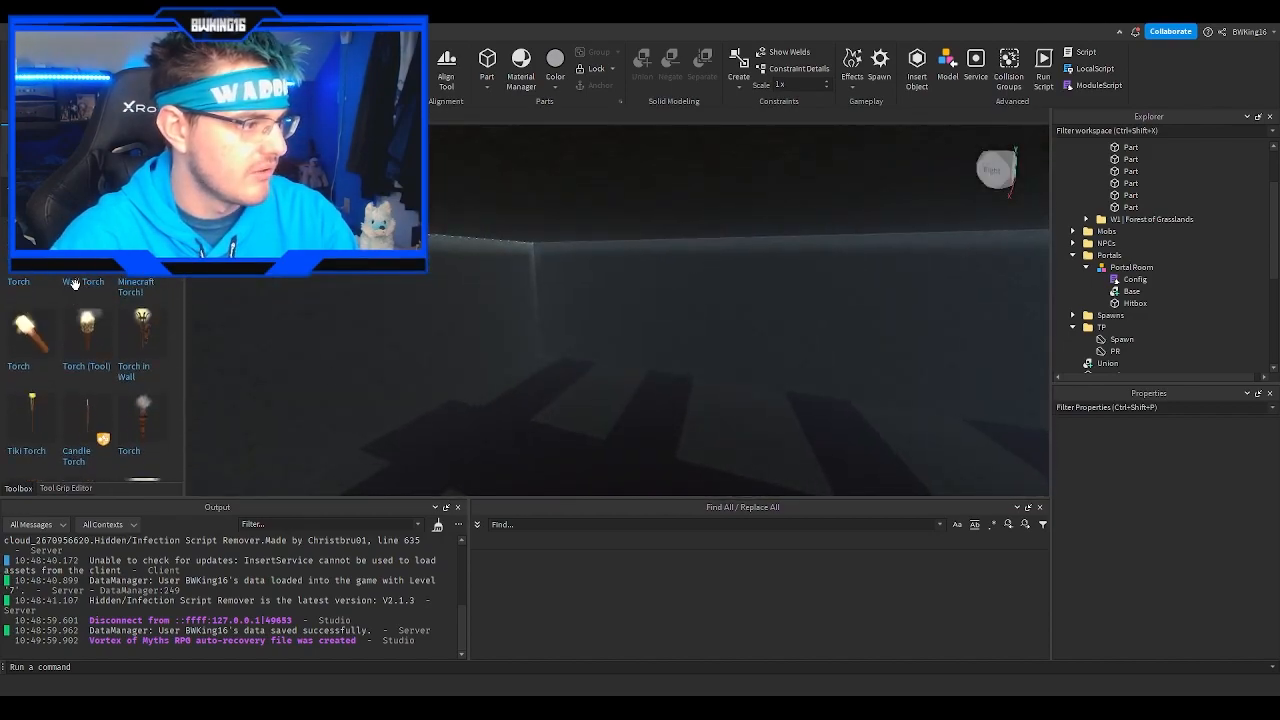
pyautogui.click(82, 282)
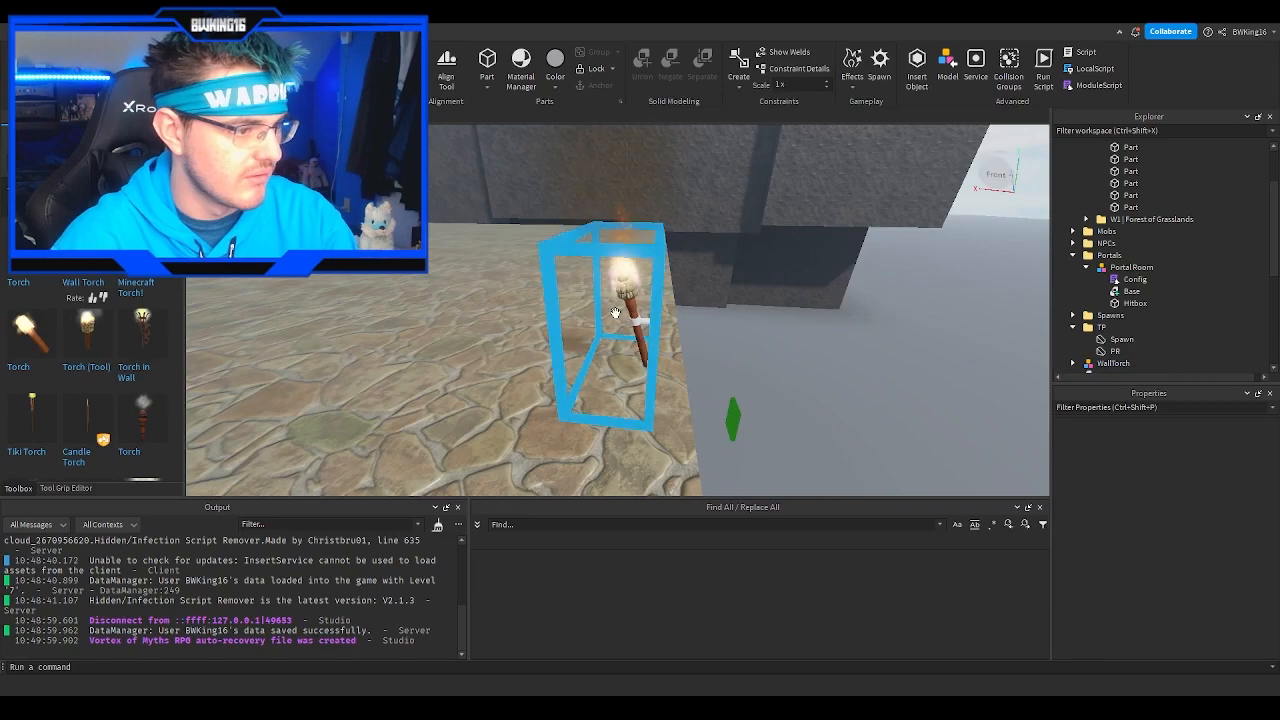
pyautogui.press('w')
pyautogui.moveTo(617, 359); pyautogui.dragTo(617, 359)
pyautogui.moveTo(617, 359); pyautogui.dragTo(617, 359, button='right')
pyautogui.moveTo(617, 359); pyautogui.dragTo(617, 347)
pyautogui.press('f')
pyautogui.scroll(-1, 1100, 347)
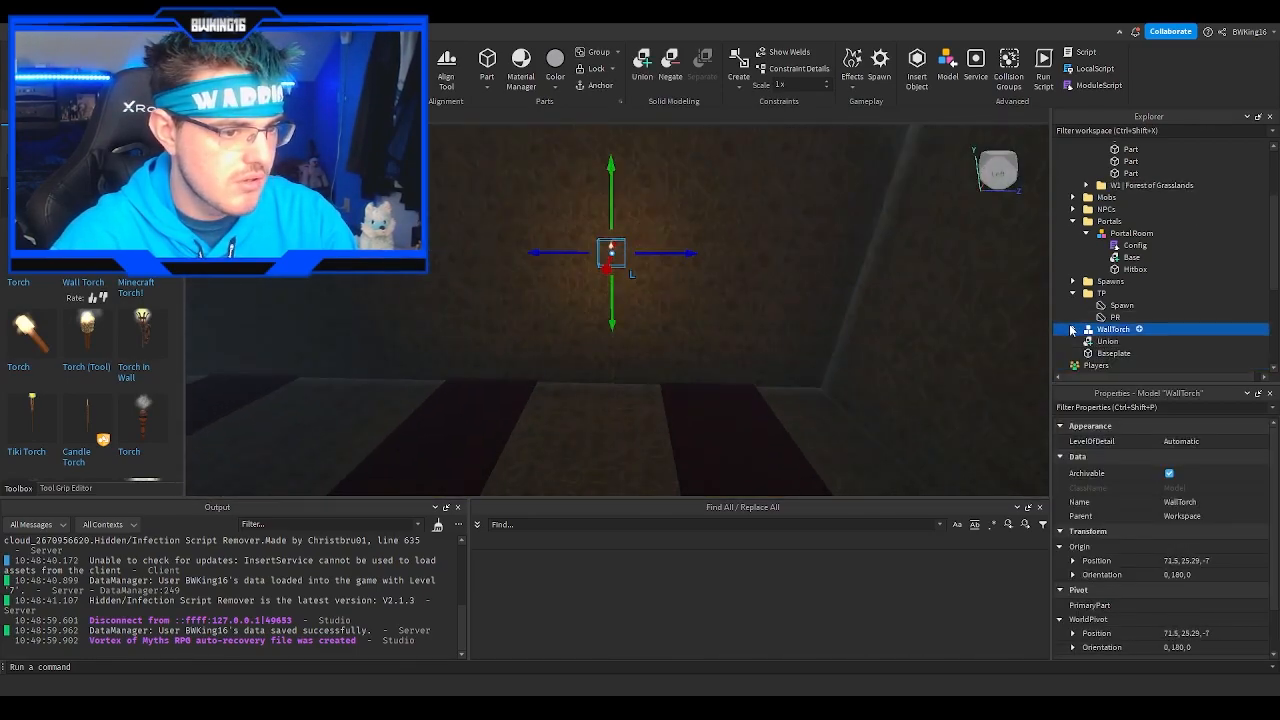
# Step: Examine the WallTorch's child objects, including the CandleLight and fire particle emitters in its Effects part
pyautogui.click(1072, 330)
pyautogui.click(1100, 317)
pyautogui.scroll(-3, 1094, 327)
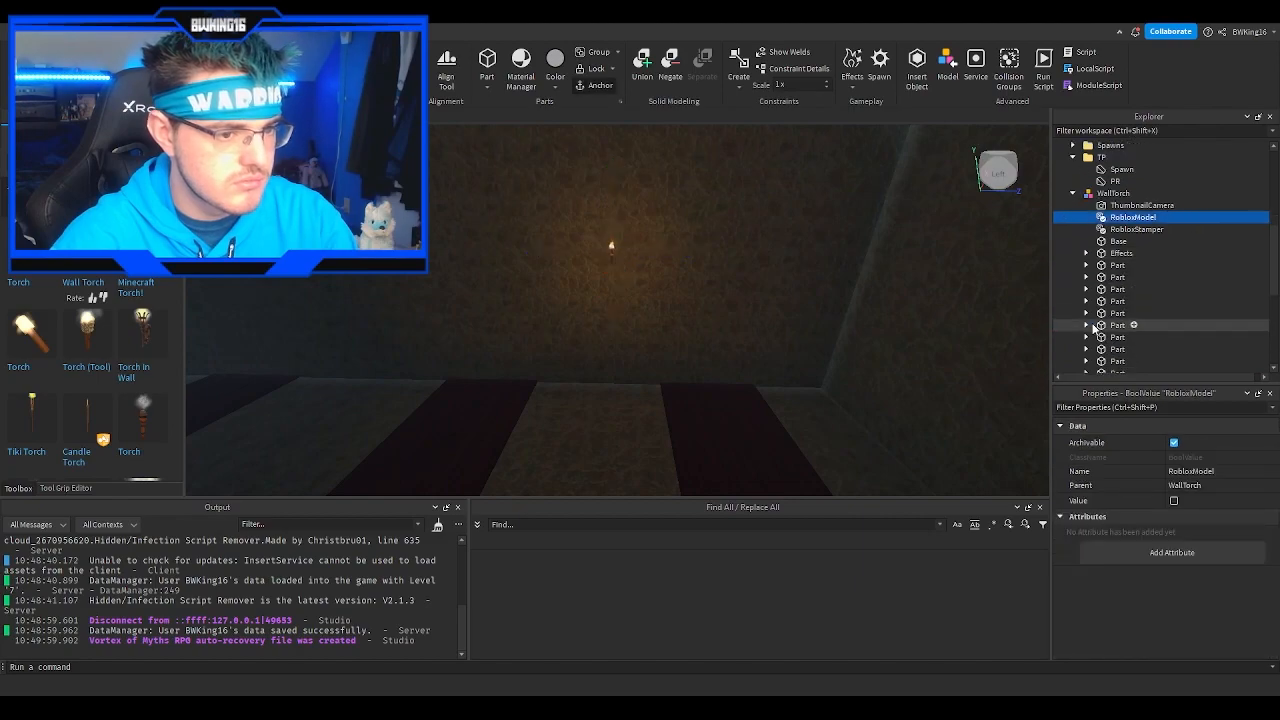
pyautogui.click(1118, 254)
pyautogui.click(1116, 266)
pyautogui.press('f')
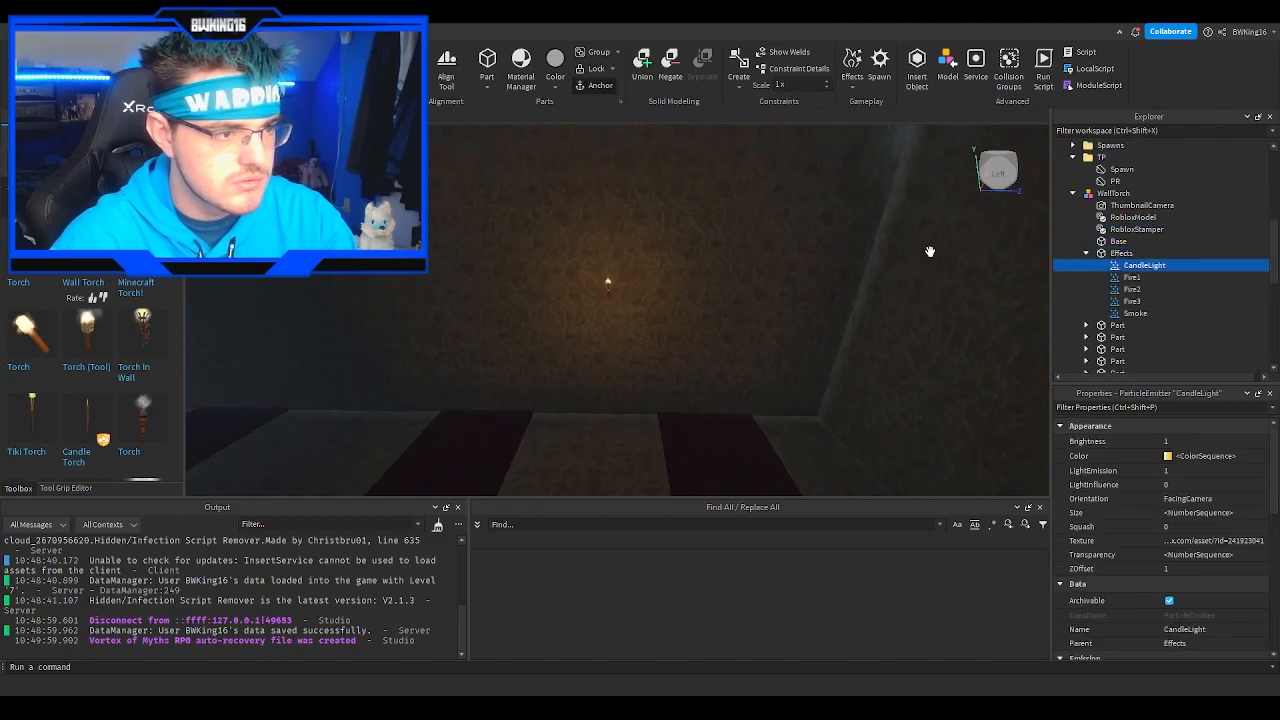
pyautogui.scroll(1, 930, 252)
pyautogui.scroll(-2, 930, 252)
pyautogui.moveTo(930, 252); pyautogui.dragTo(930, 252, button='right')
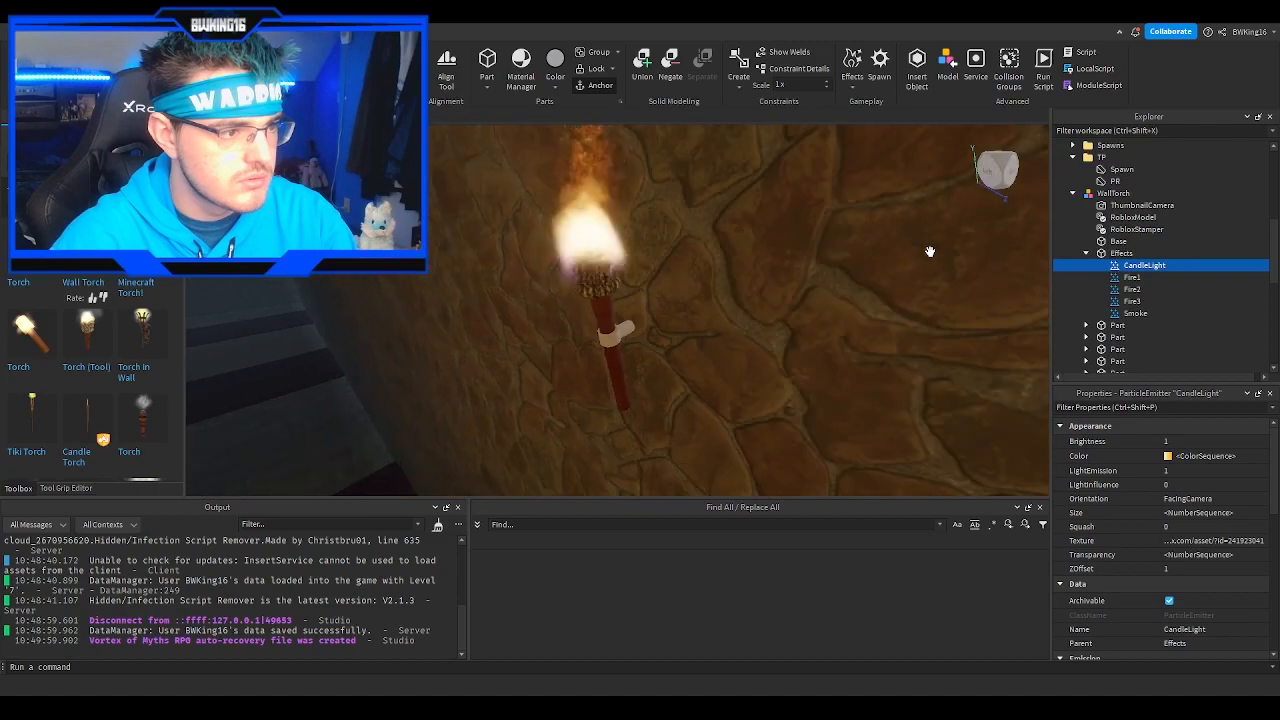
pyautogui.click(1114, 278)
pyautogui.click(1121, 301)
pyautogui.click(1086, 254)
pyautogui.scroll(-3, 1086, 258)
pyautogui.scroll(2, 1086, 266)
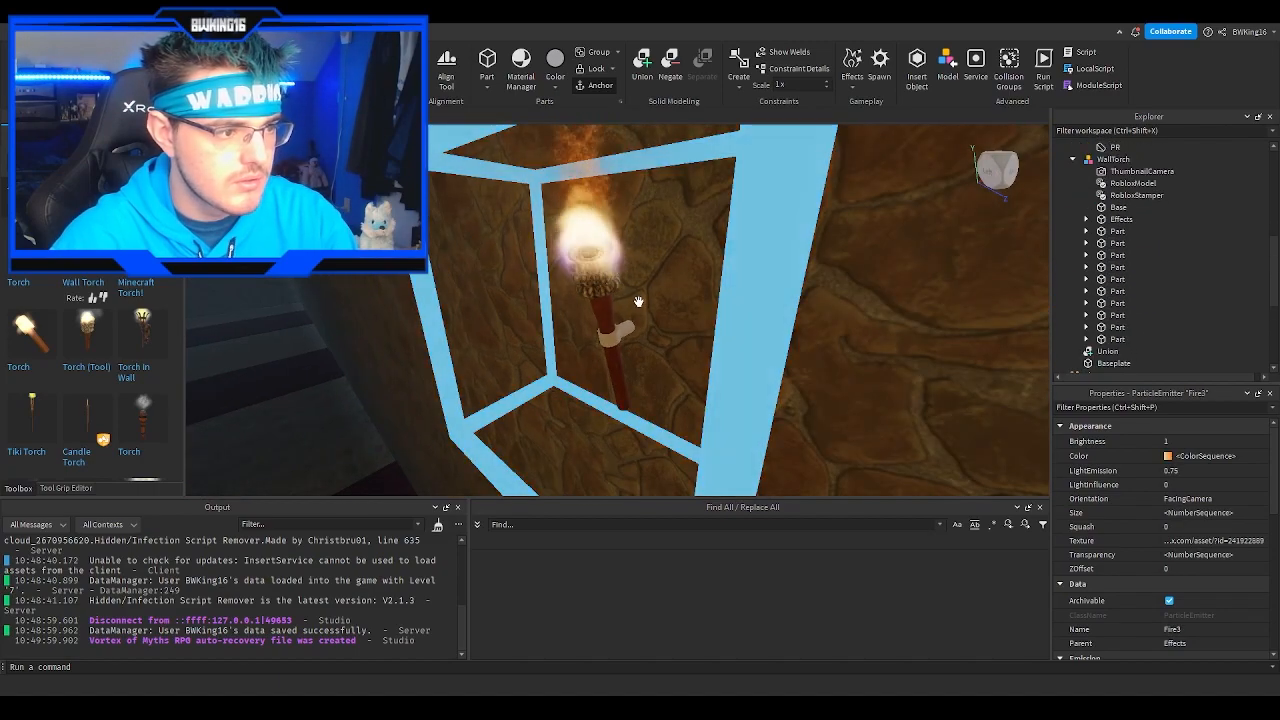
# Step: Try a range of 60 on the torch's NearLight and compare it with the FarLight's properties
pyautogui.click(1100, 267)
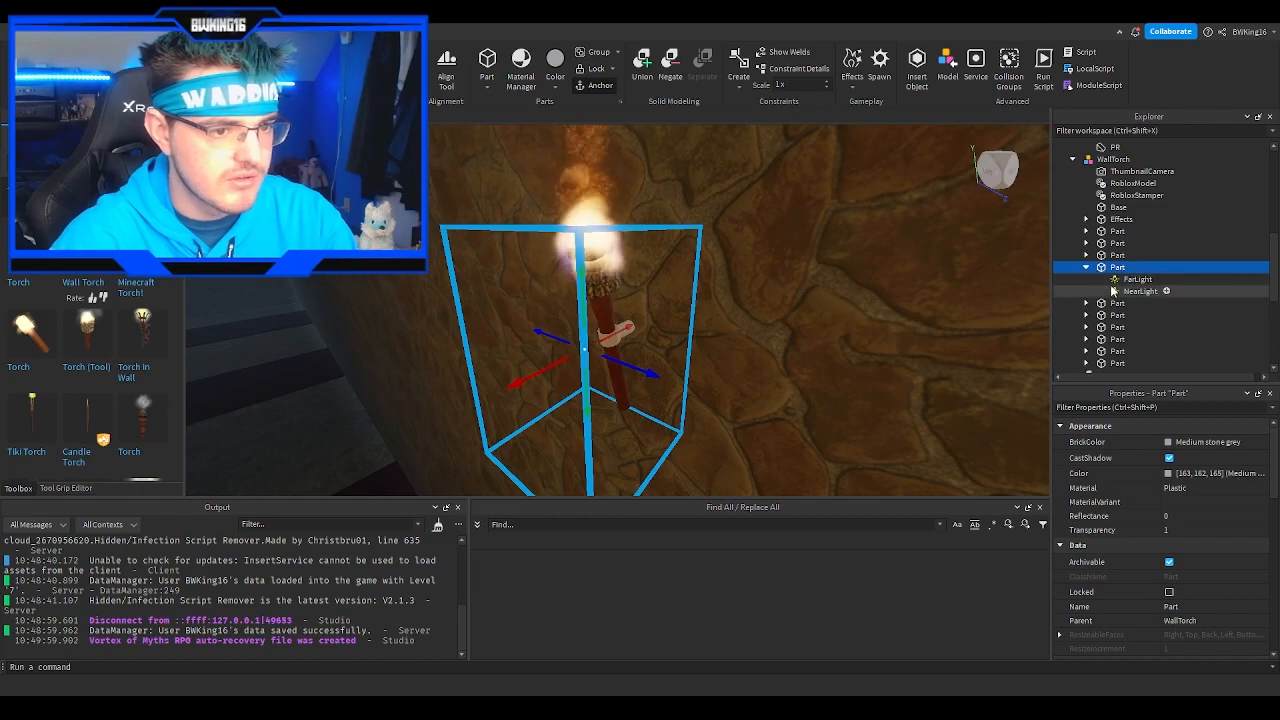
pyautogui.click(1114, 290)
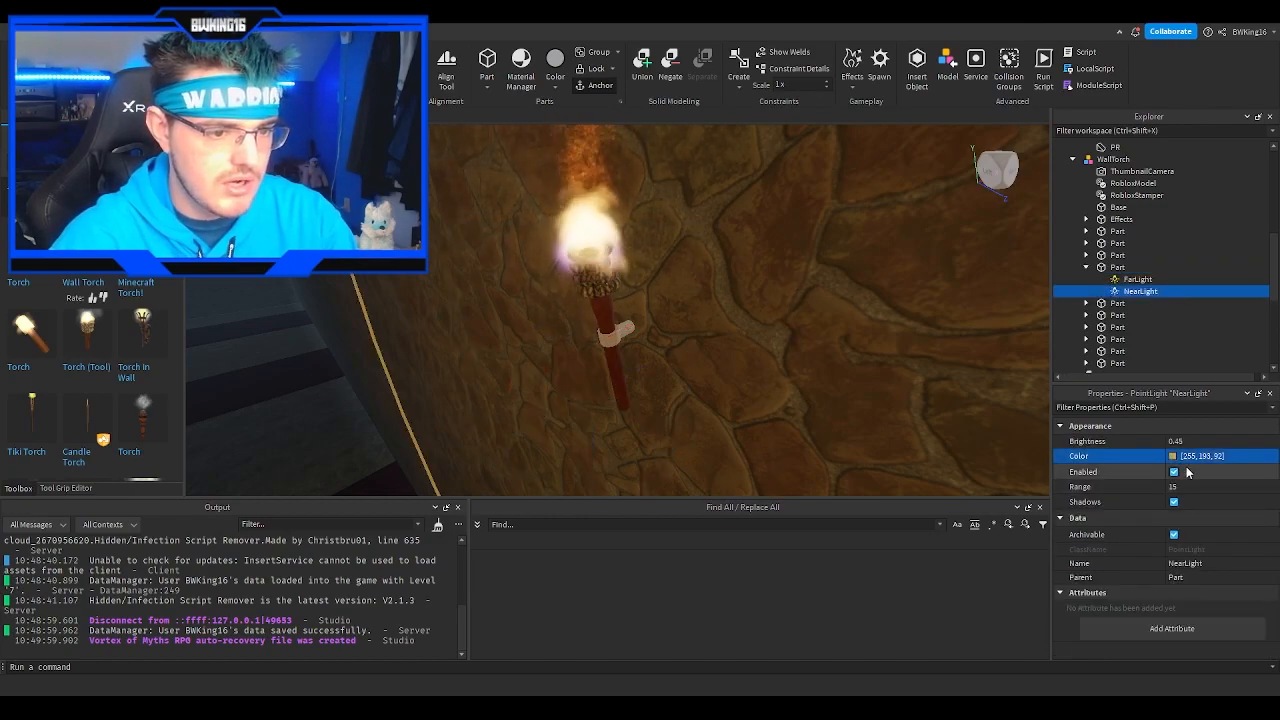
pyautogui.click(1216, 487)
pyautogui.moveTo(1220, 488); pyautogui.dragTo(1248, 493)
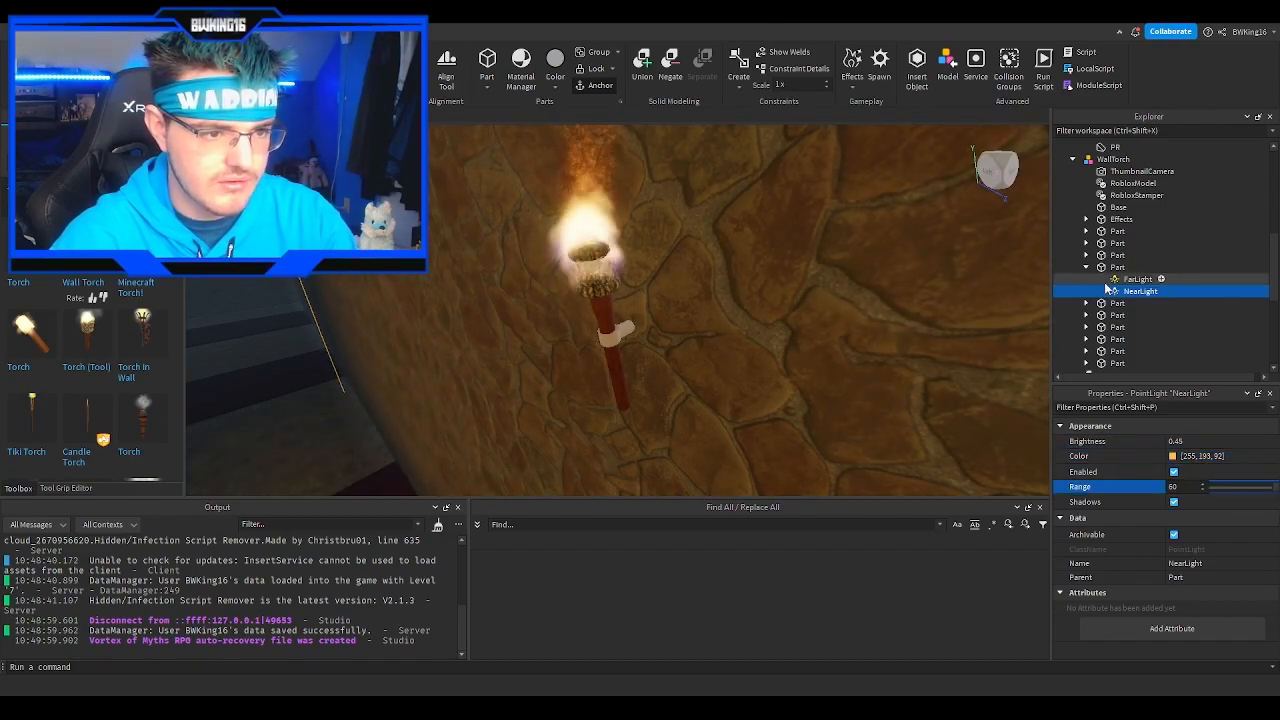
pyautogui.click(1137, 279)
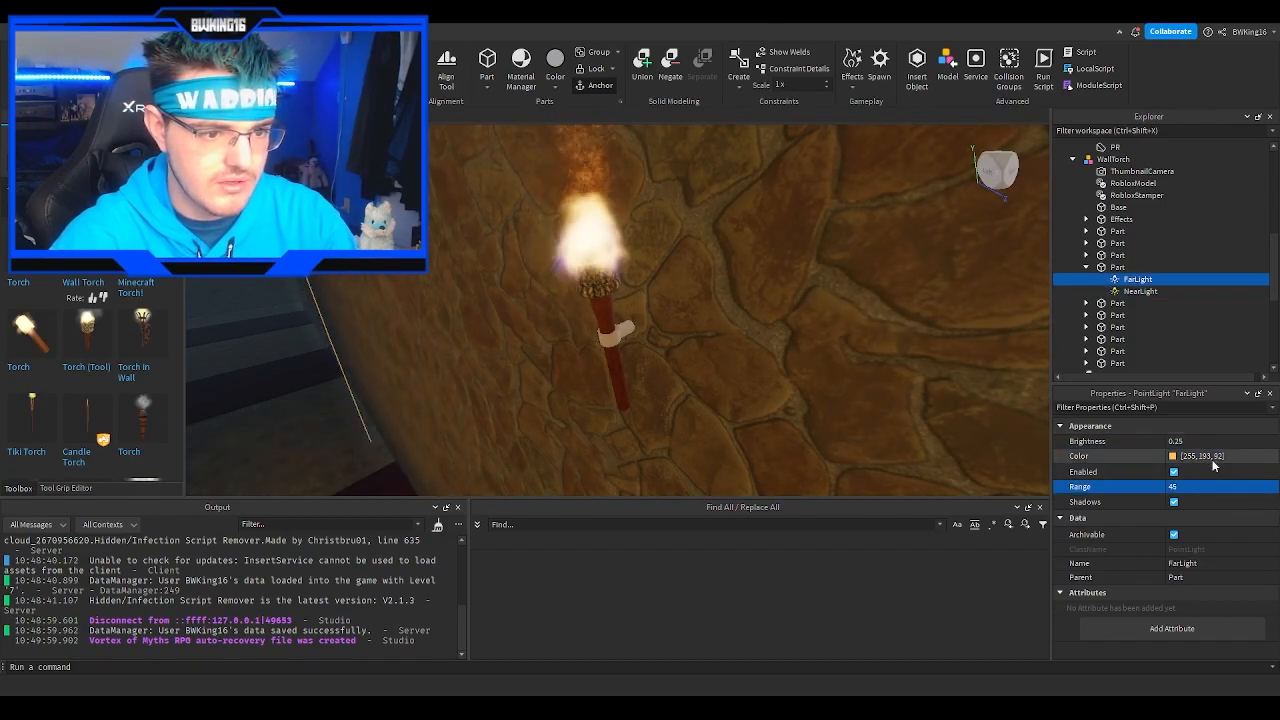
pyautogui.click(1120, 291)
pyautogui.click(1132, 280)
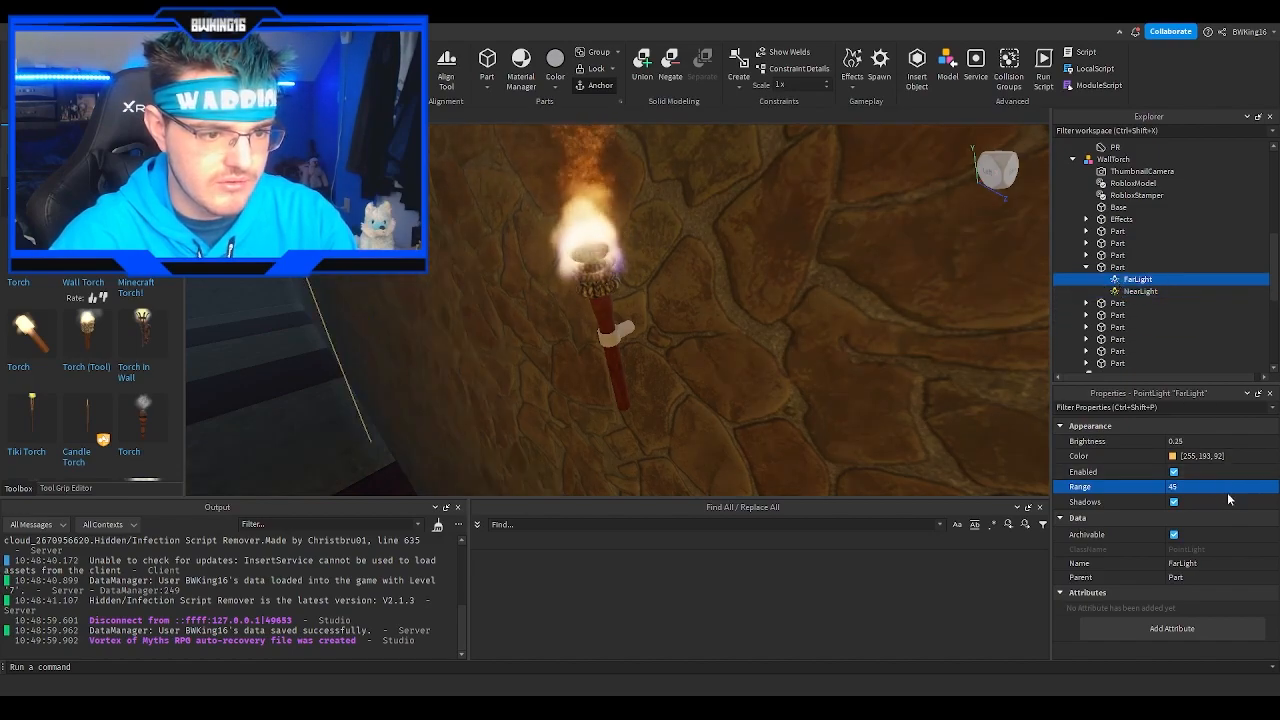
pyautogui.click(1125, 291)
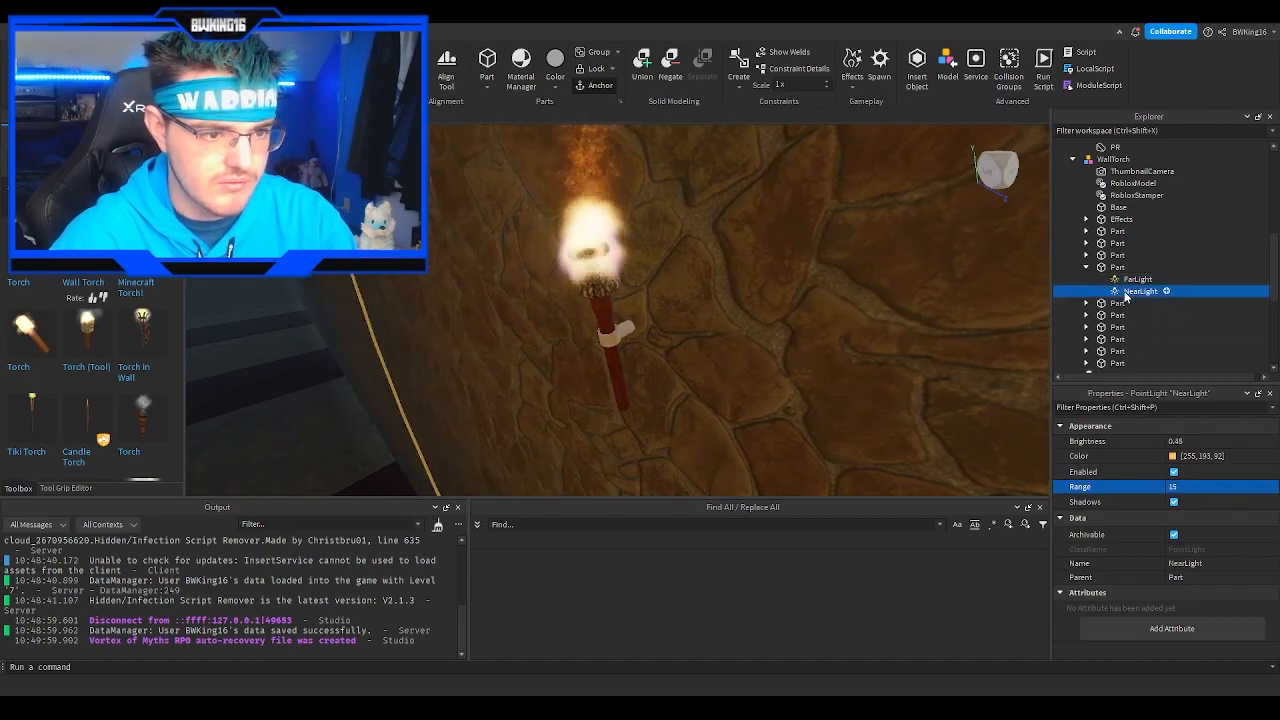
# Step: Duplicate the WallTorch and place the copy on the opposite side wall of the portal room
pyautogui.click(610, 310)
pyautogui.scroll(-5, 628, 301)
pyautogui.moveTo(628, 300); pyautogui.dragTo(647, 304, button='right')
pyautogui.moveTo(656, 314); pyautogui.dragTo(577, 283)
pyautogui.press('w')
pyautogui.moveTo(577, 283); pyautogui.dragTo(586, 283, button='right')
pyautogui.press('w')
pyautogui.press('w')
pyautogui.click(585, 283)
pyautogui.press('s')
pyautogui.press('w')
pyautogui.press('f')
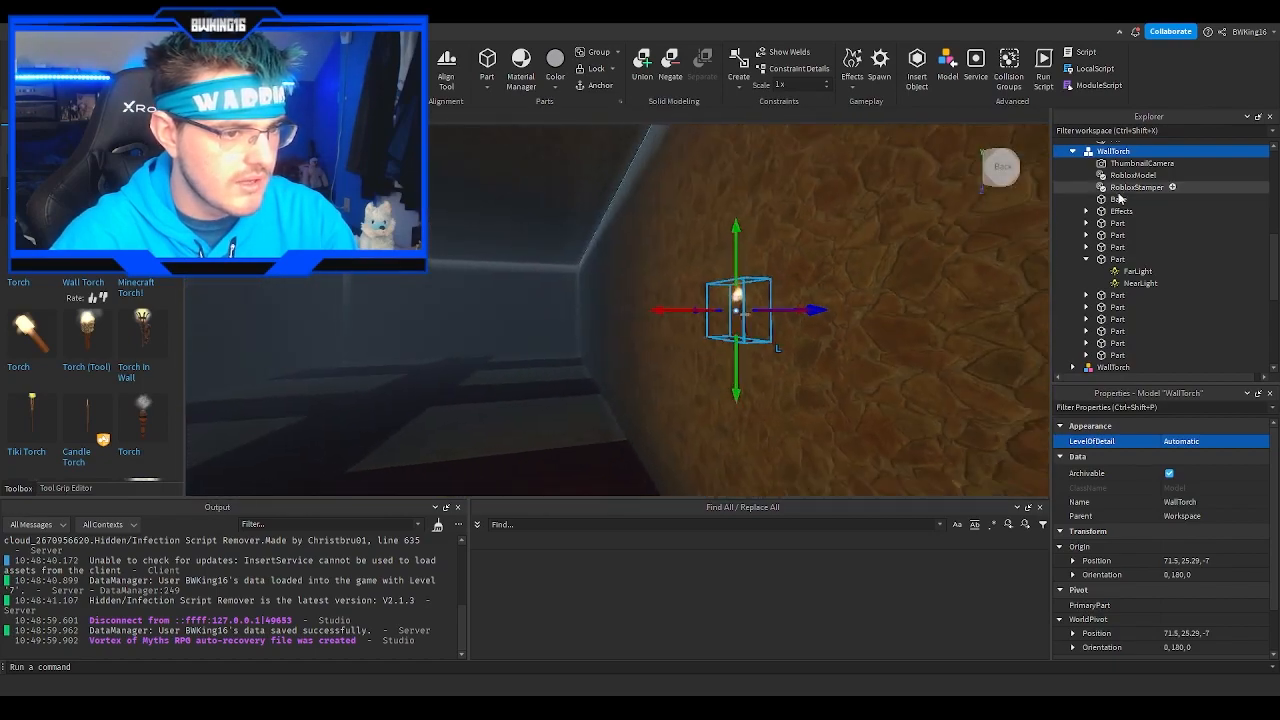
# Step: Select both WallTorches and duplicate the pair, moving the copies along the side walls
pyautogui.scroll(5, 1095, 258)
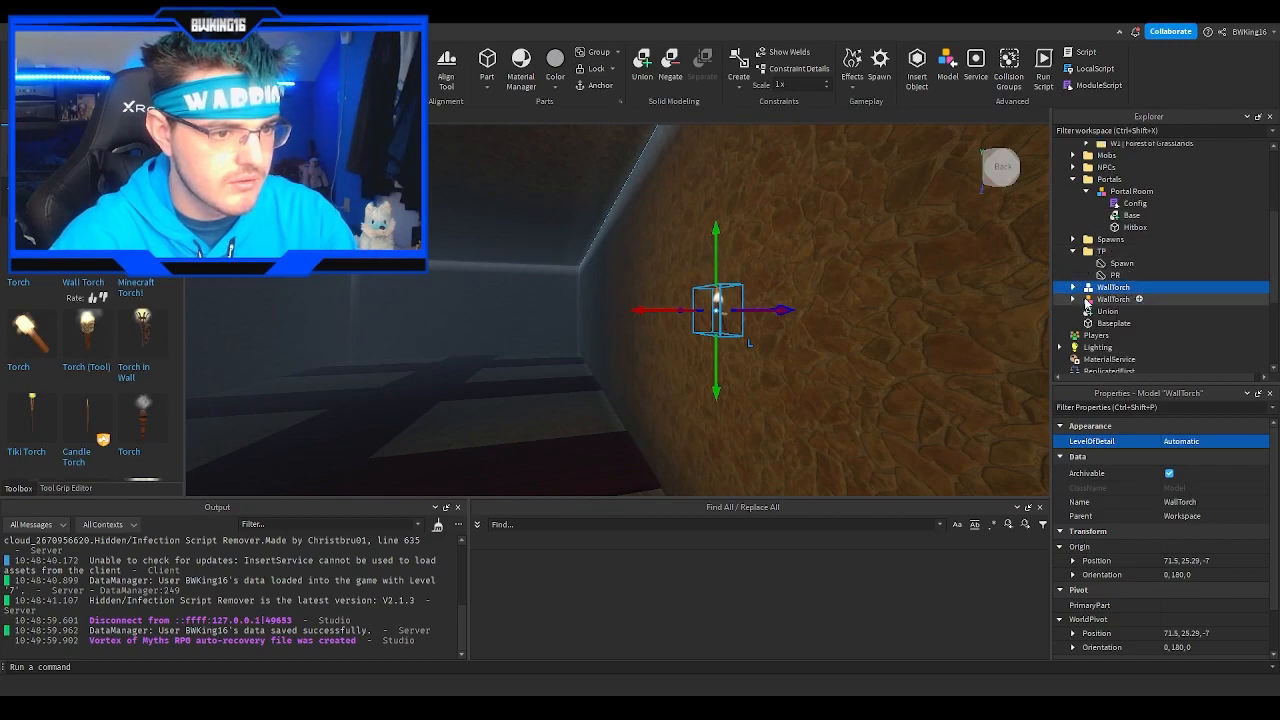
pyautogui.press('a')
pyautogui.moveTo(830, 254); pyautogui.dragTo(654, 220, button='right')
pyautogui.hotkey('ctrl', 'd')
pyautogui.press('d')
pyautogui.moveTo(654, 222); pyautogui.dragTo(735, 227)
# Step: Duplicate the torch pair again and position this third pair further along the side walls near the room's end
pyautogui.hotkey('ctrl', 'd')
pyautogui.press('d')
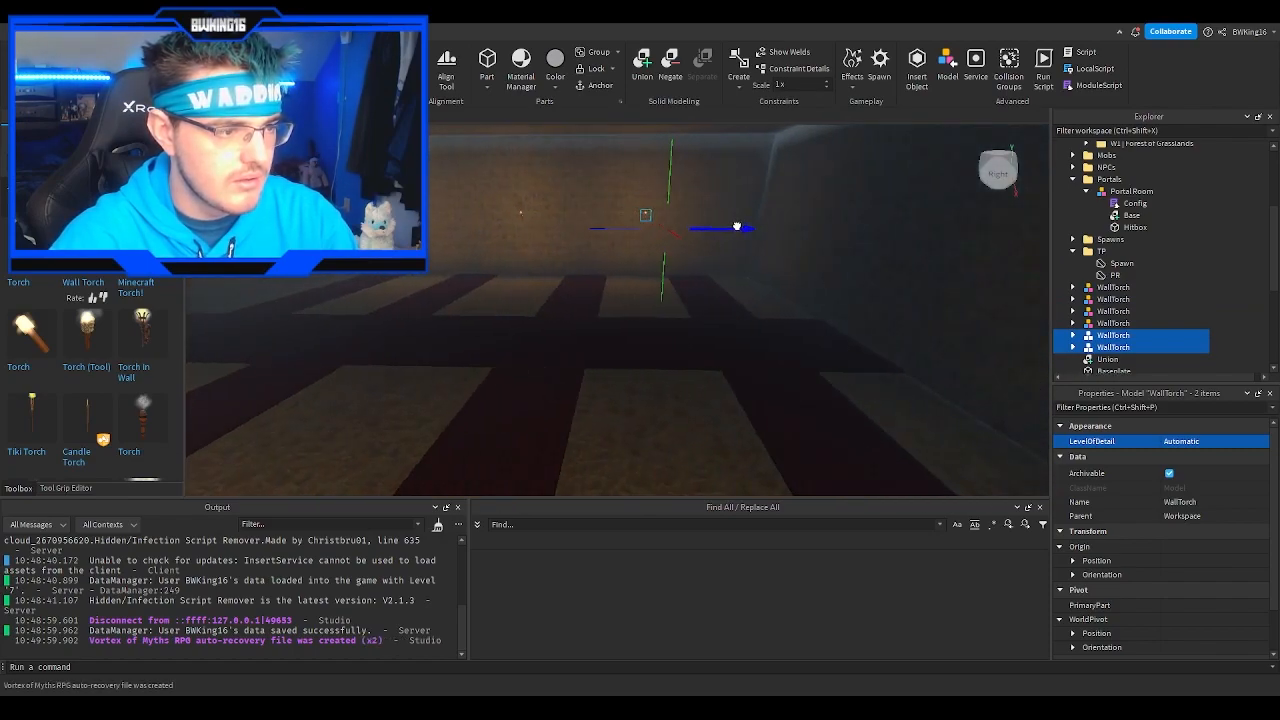
pyautogui.press('w')
pyautogui.moveTo(745, 218); pyautogui.dragTo(732, 212, button='right')
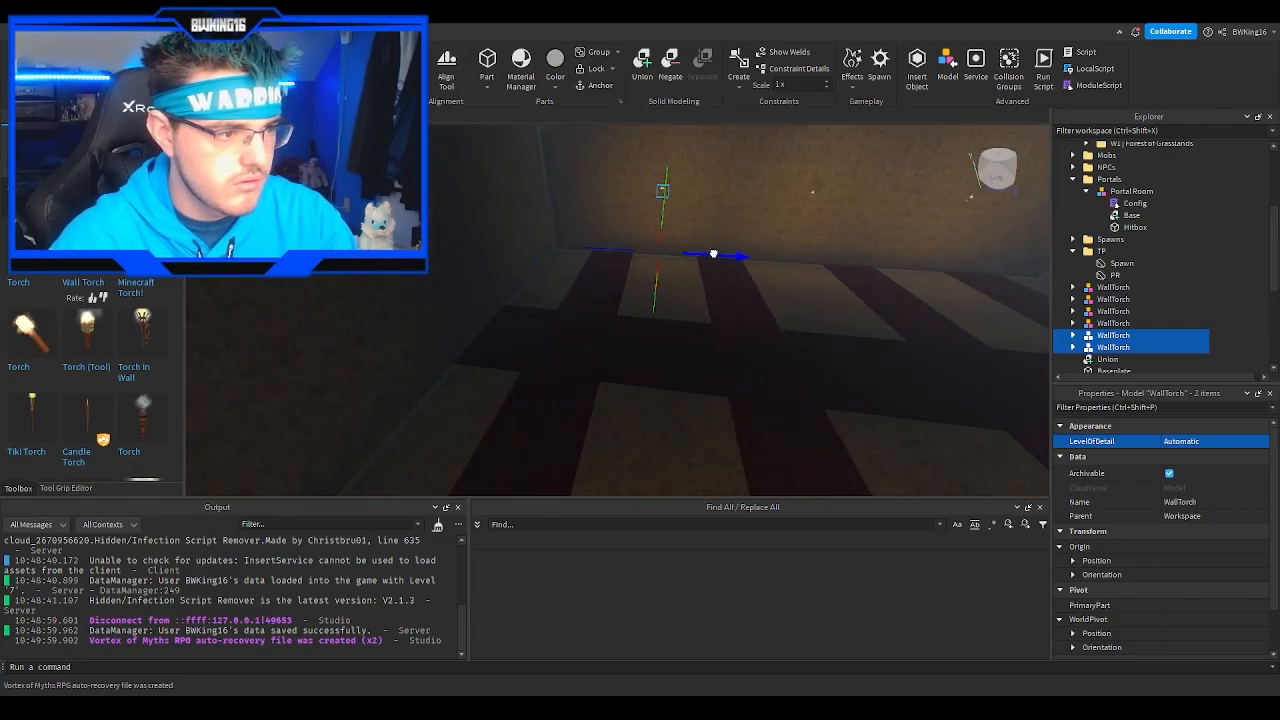
pyautogui.moveTo(718, 252); pyautogui.dragTo(719, 252)
pyautogui.moveTo(725, 246); pyautogui.dragTo(721, 244, button='right')
pyautogui.press('w')
pyautogui.press('w')
pyautogui.scroll(-1, 1150, 260)
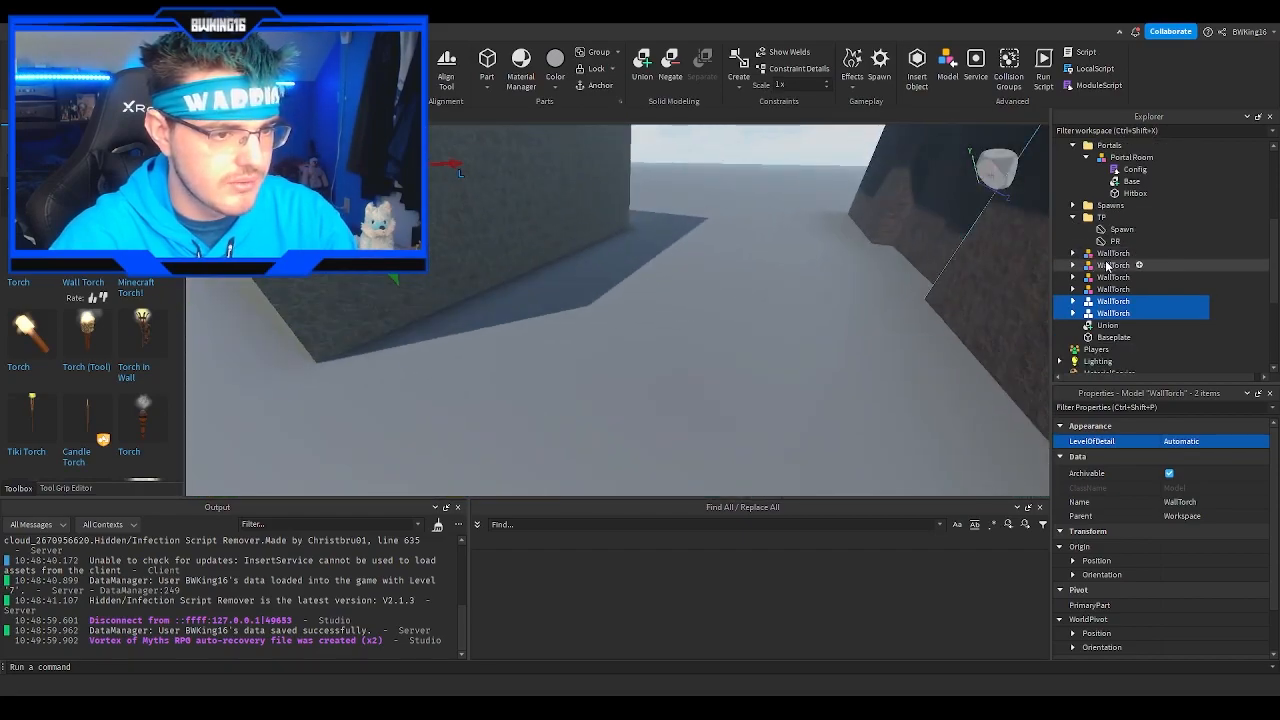
# Step: Check the Spawn marker's position, and set the PR teleport marker's position to 0, 10, 0
pyautogui.click(1105, 232)
pyautogui.scroll(-3, 1150, 512)
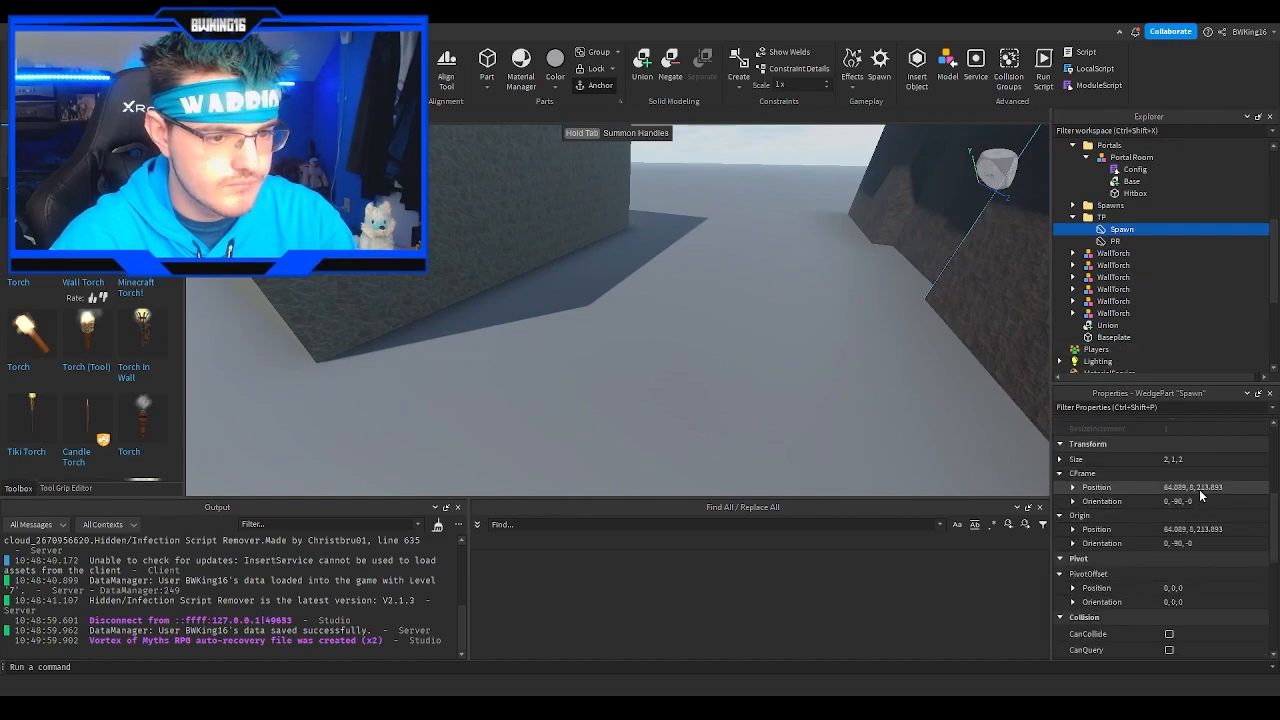
pyautogui.click(1112, 241)
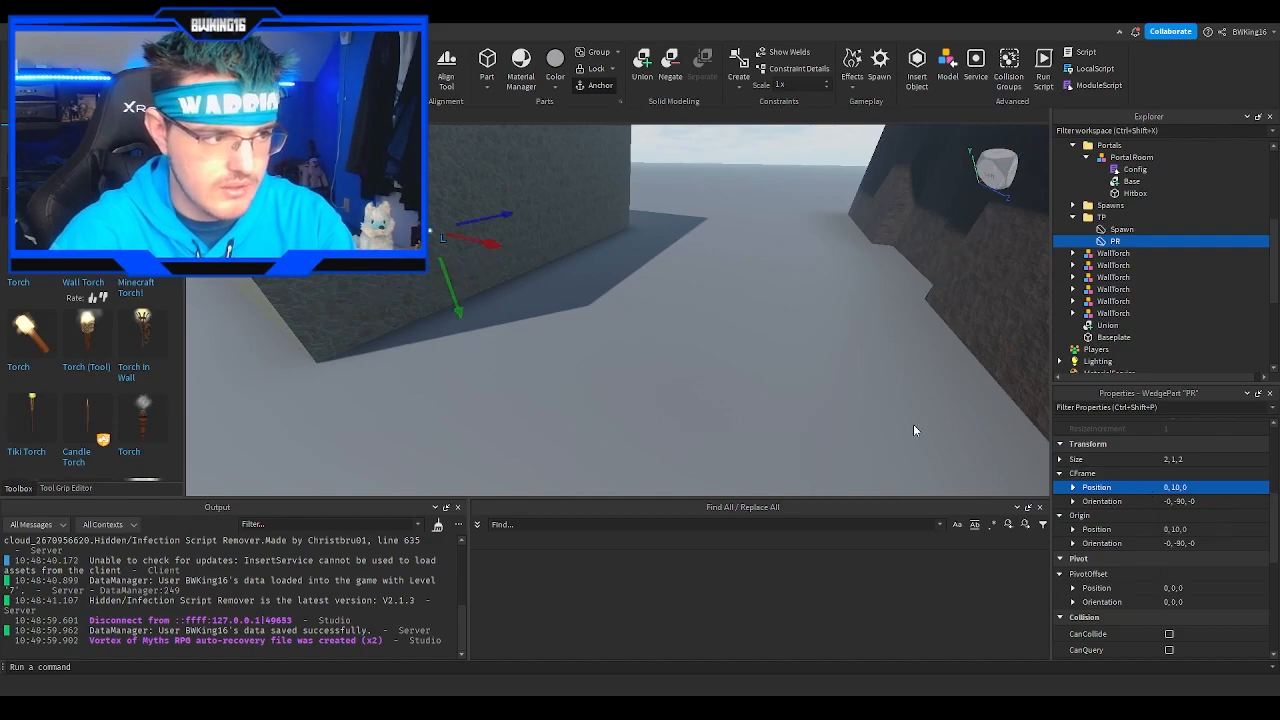
pyautogui.press('f')
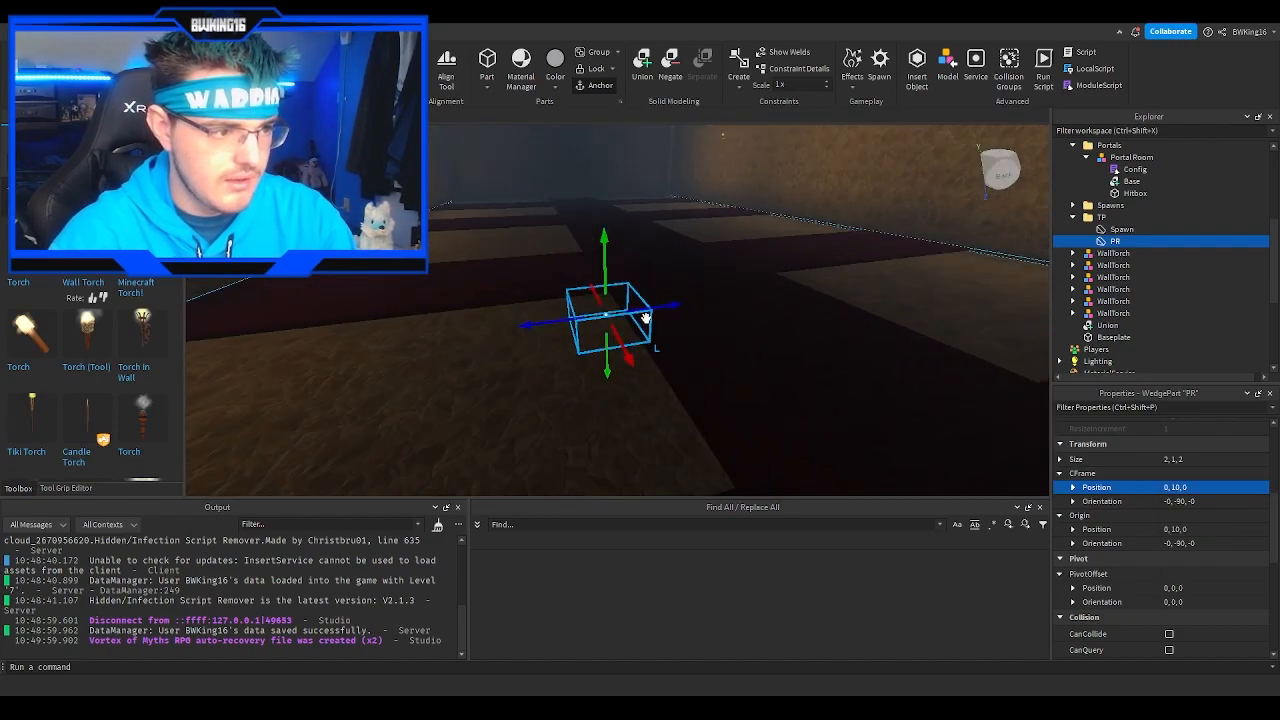
# Step: Move the PR marker sideways onto the portal room's central carpet, to about 17.5, 10, -11.5
pyautogui.moveTo(671, 321); pyautogui.dragTo(671, 321)
pyautogui.moveTo(671, 321); pyautogui.dragTo(671, 321, button='right')
pyautogui.moveTo(676, 317); pyautogui.dragTo(676, 317)
pyautogui.moveTo(676, 317); pyautogui.dragTo(677, 317, button='right')
pyautogui.moveTo(680, 283); pyautogui.dragTo(659, 285)
pyautogui.moveTo(659, 285); pyautogui.dragTo(659, 285, button='right')
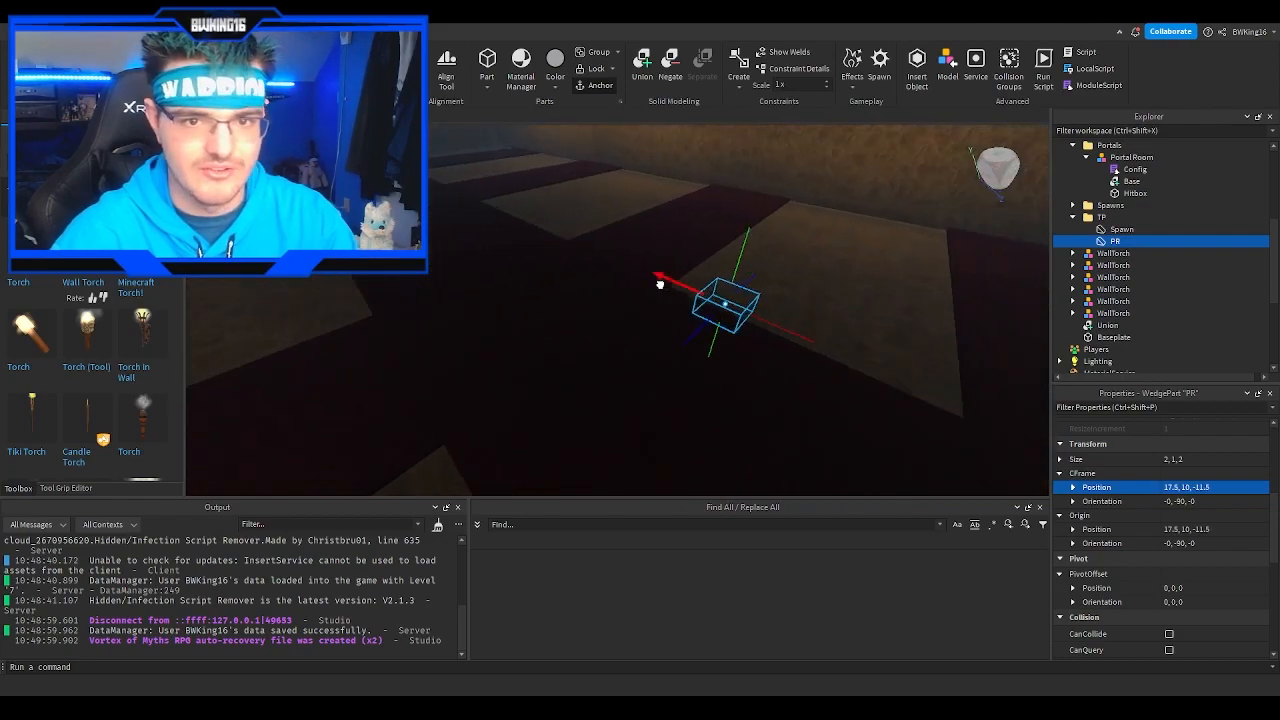
# Step: Slide the PR marker along the central carpet to the end of the portal room, at 17.5, 10, -135
pyautogui.moveTo(659, 285); pyautogui.dragTo(659, 285)
pyautogui.moveTo(659, 285); pyautogui.dragTo(659, 285, button='right')
pyautogui.moveTo(659, 285); pyautogui.dragTo(660, 285)
pyautogui.moveTo(659, 285); pyautogui.dragTo(660, 285, button='right')
pyautogui.moveTo(660, 285); pyautogui.dragTo(660, 285)
pyautogui.moveTo(660, 285); pyautogui.dragTo(660, 285, button='right')
pyautogui.moveTo(660, 285); pyautogui.dragTo(660, 285)
pyautogui.moveTo(660, 285); pyautogui.dragTo(660, 285, button='right')
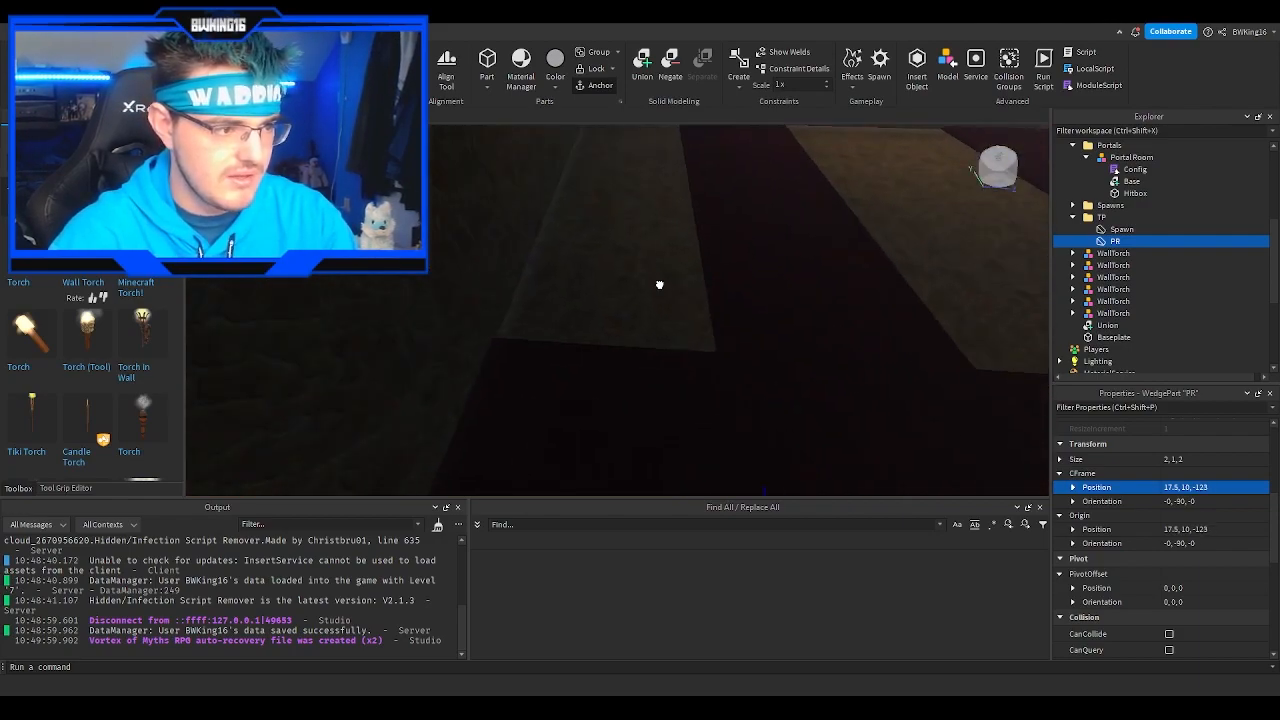
pyautogui.moveTo(660, 285); pyautogui.dragTo(660, 285)
pyautogui.moveTo(660, 285); pyautogui.dragTo(660, 285, button='right')
pyautogui.moveTo(660, 285); pyautogui.dragTo(648, 293)
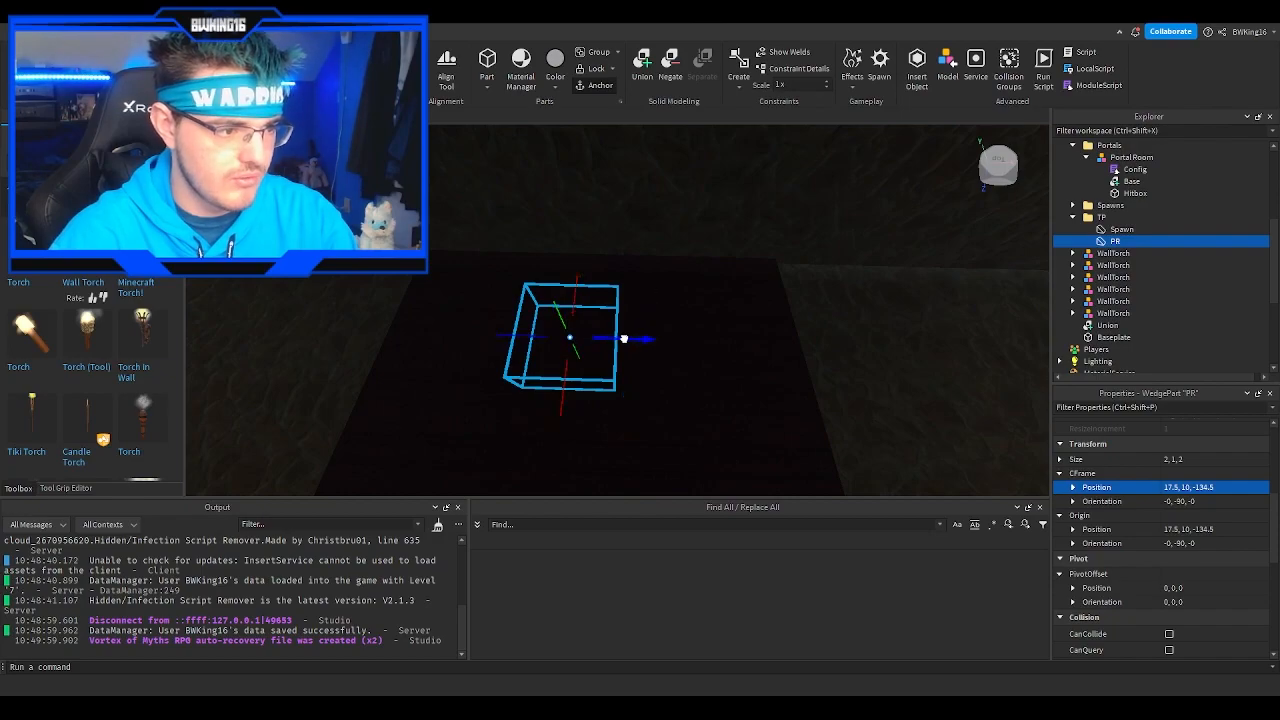
pyautogui.moveTo(628, 336); pyautogui.dragTo(694, 323, button='right')
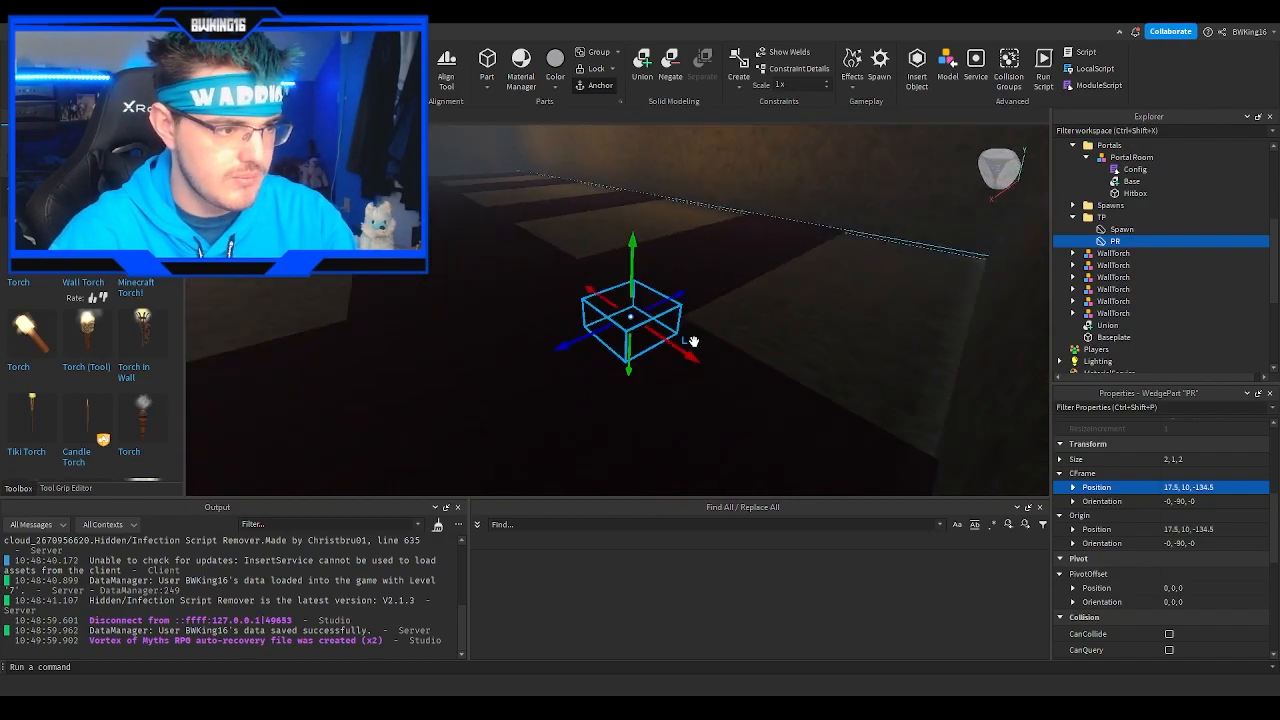
pyautogui.moveTo(685, 352); pyautogui.dragTo(698, 358)
pyautogui.moveTo(724, 346); pyautogui.dragTo(725, 345, button='right')
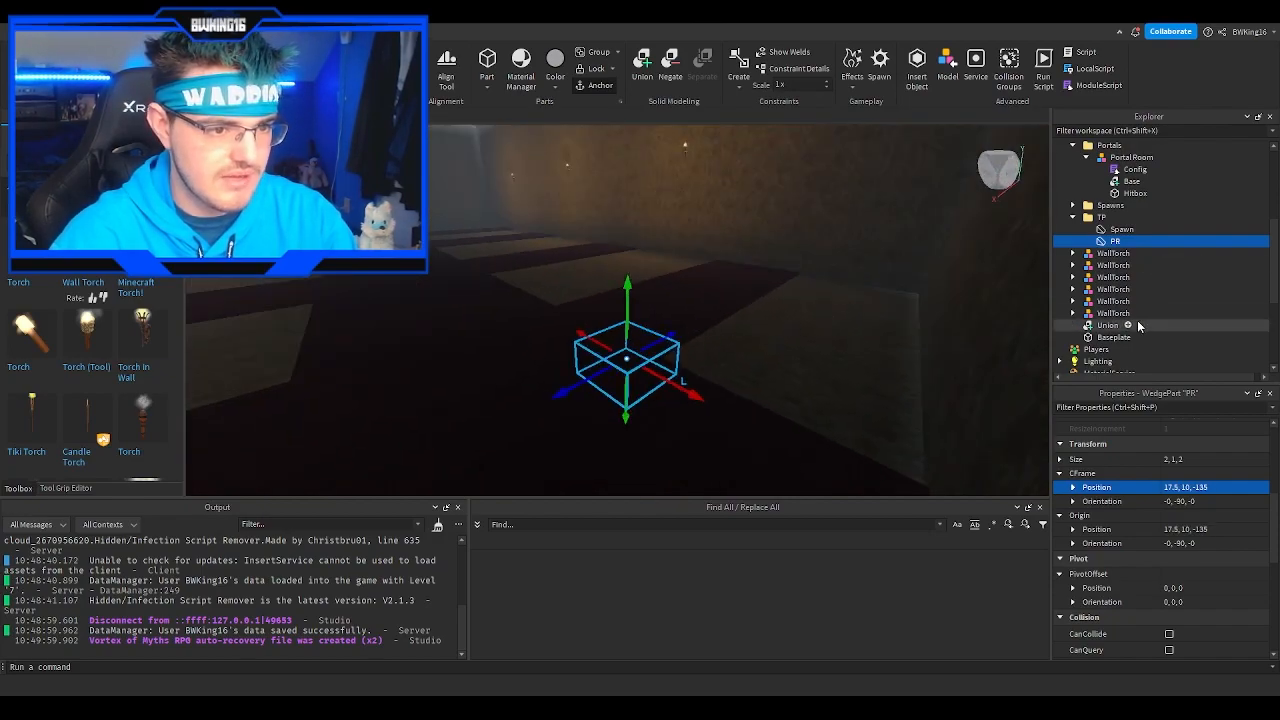
# Step: Move all six WallTorches and the carpet Union into the PR | Portal Room folder
pyautogui.moveTo(1155, 316); pyautogui.dragTo(1143, 265)
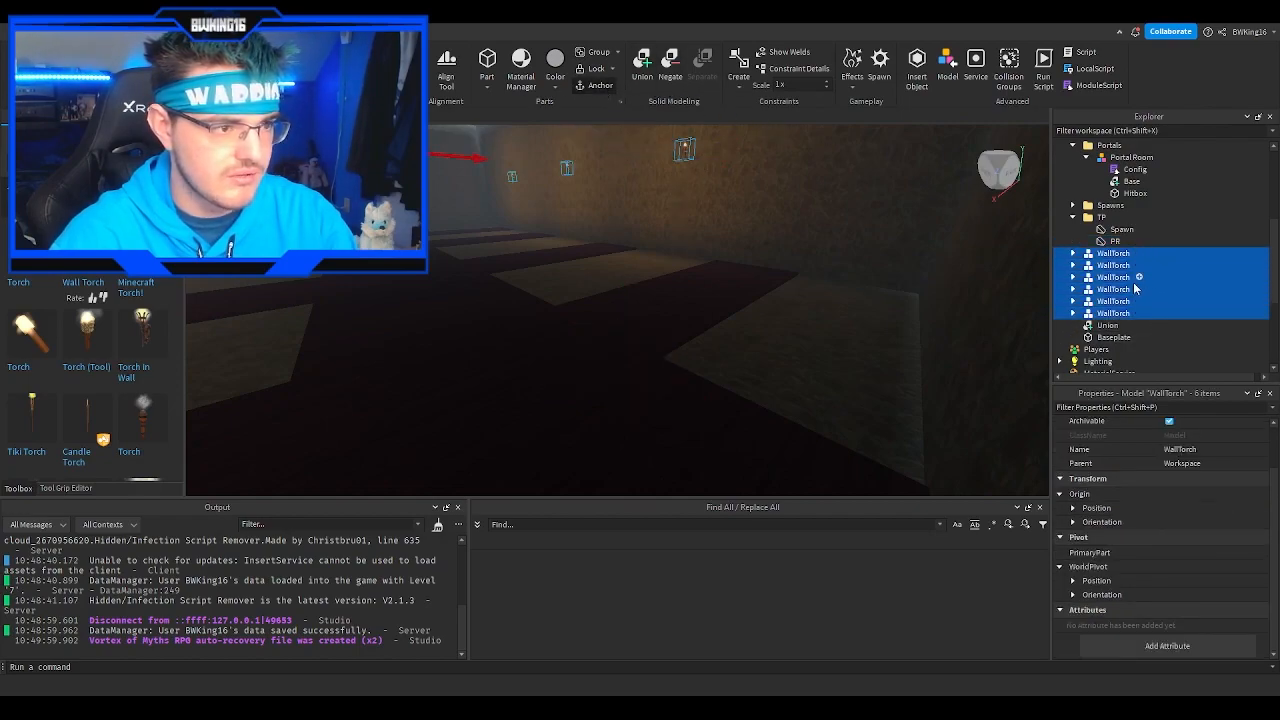
pyautogui.click(1107, 325)
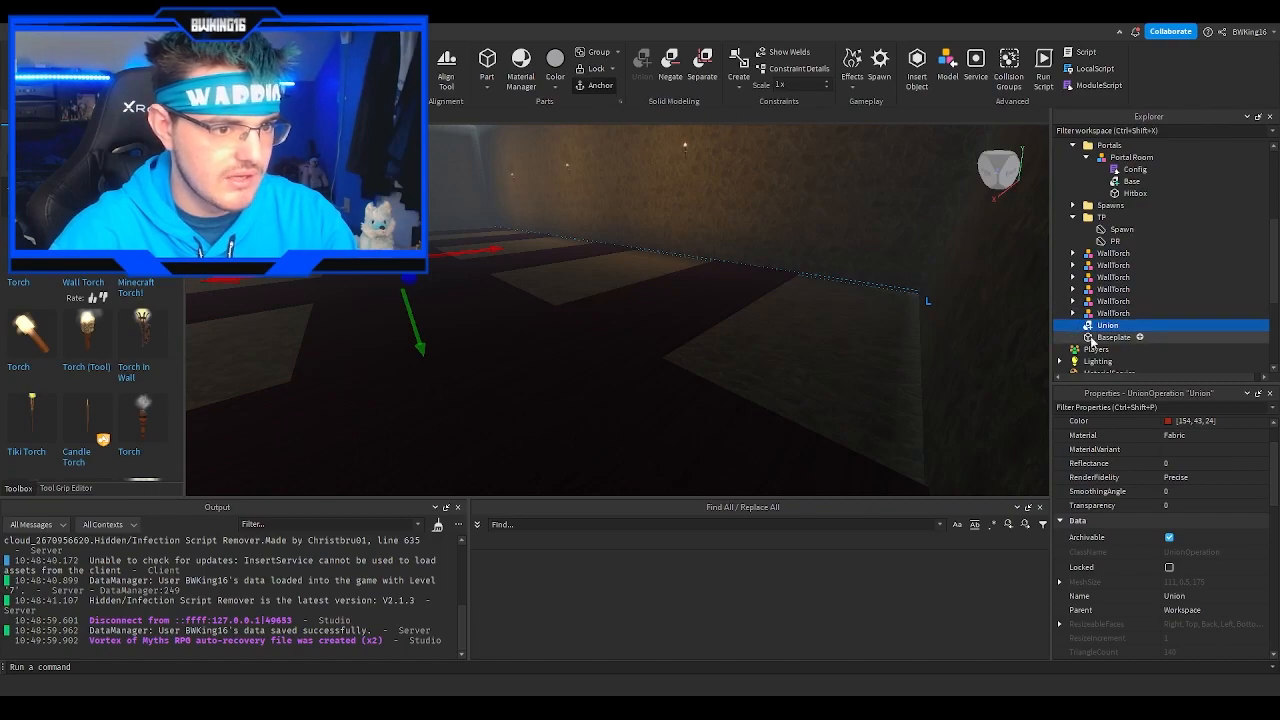
pyautogui.moveTo(1168, 326); pyautogui.dragTo(1183, 215)
# Step: Duplicate a pair of WallTorches, move the copies along the side walls to the room's dark end, and collapse the Map folder
pyautogui.click(1138, 279)
pyautogui.press('f')
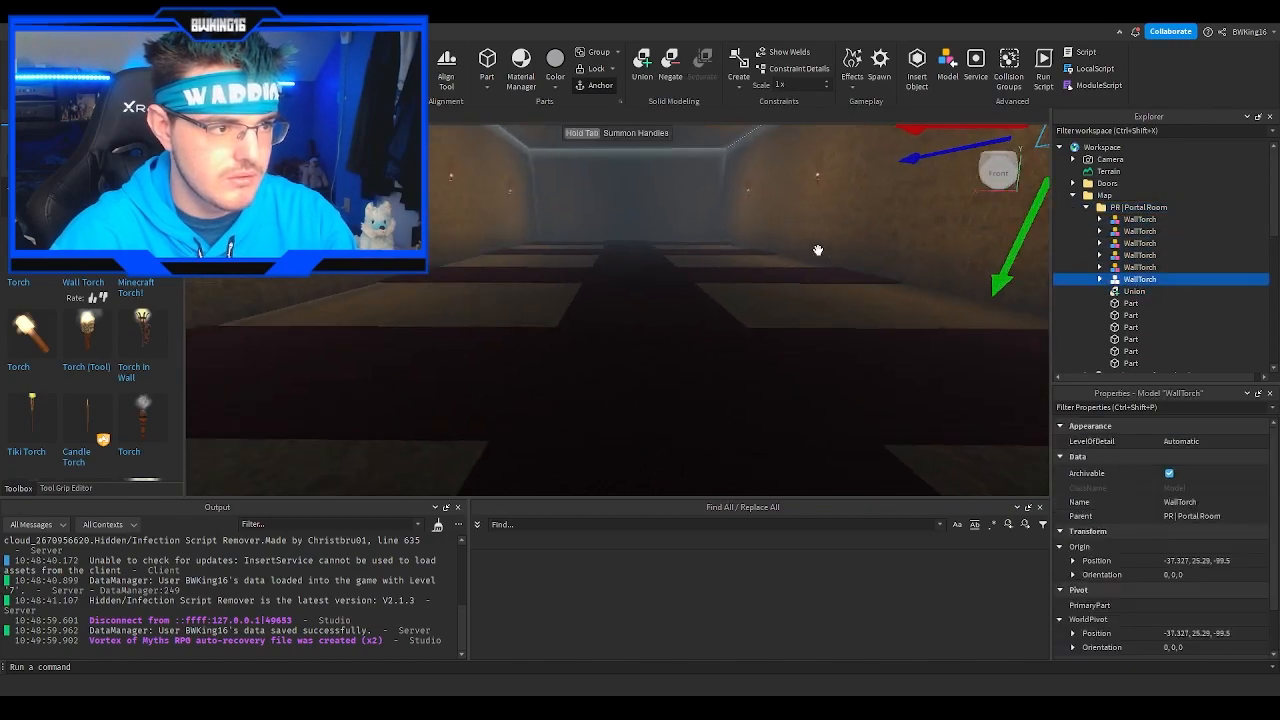
pyautogui.moveTo(660, 257); pyautogui.dragTo(660, 258, button='right')
pyautogui.hotkey('ctrl', 'd')
pyautogui.moveTo(503, 306); pyautogui.dragTo(664, 336)
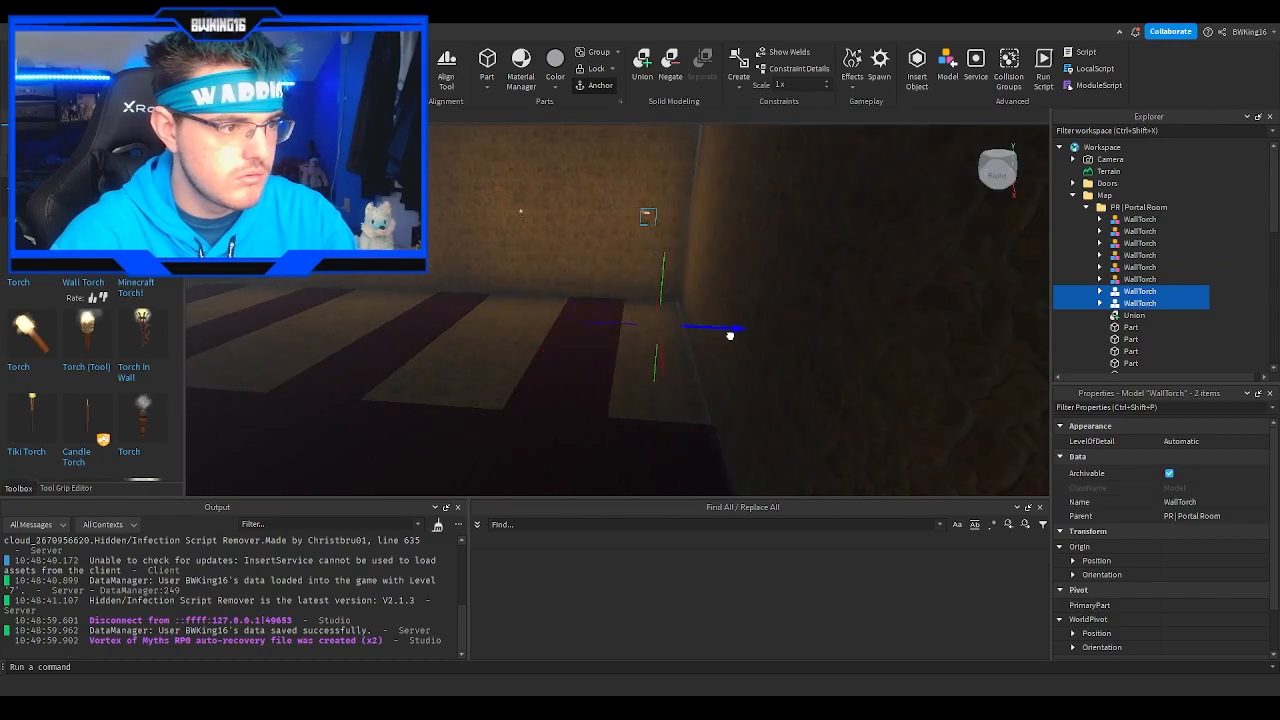
pyautogui.moveTo(749, 336); pyautogui.dragTo(750, 337)
pyautogui.moveTo(750, 337); pyautogui.dragTo(752, 337, button='right')
pyautogui.press('d')
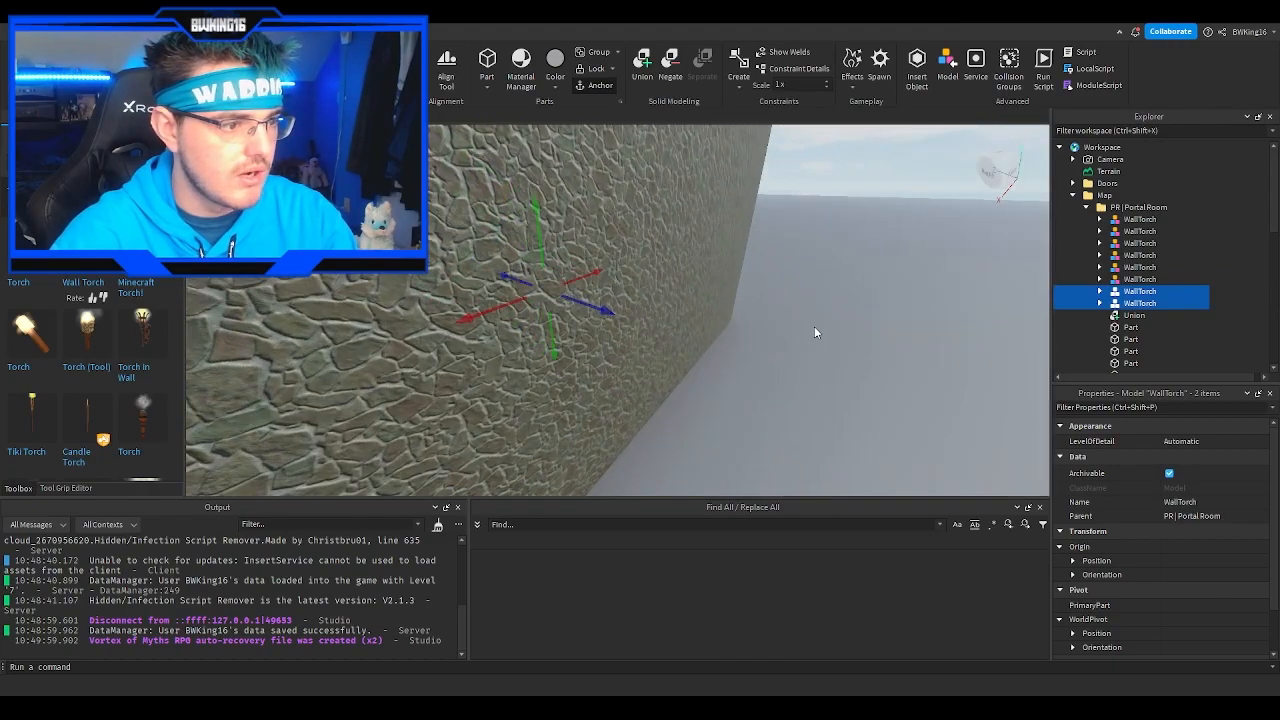
pyautogui.click(814, 330)
pyautogui.moveTo(735, 258); pyautogui.dragTo(703, 260, button='right')
pyautogui.press('w')
pyautogui.press('e')
pyautogui.click(686, 160)
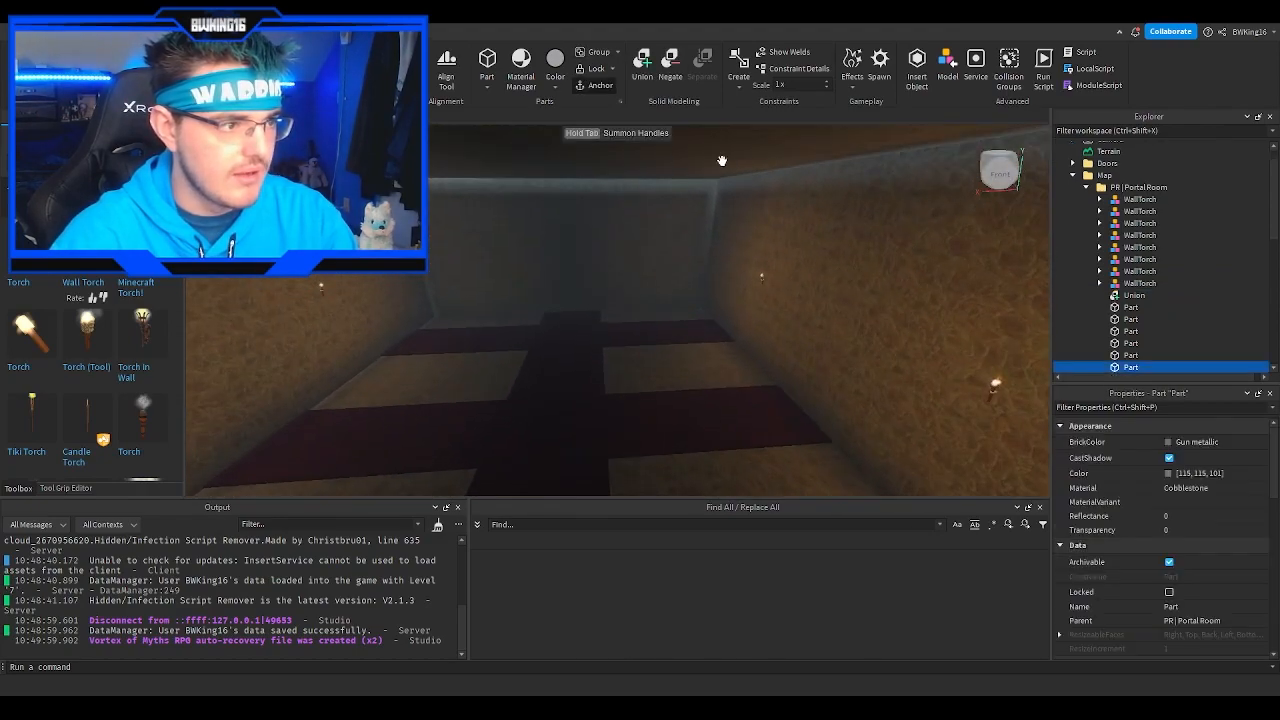
pyautogui.click(1073, 175)
# Step: Start a playtest, equip the Tri-Sword and attack the Thief beside the stone path
pyautogui.click(238, 31)
pyautogui.click(583, 62)
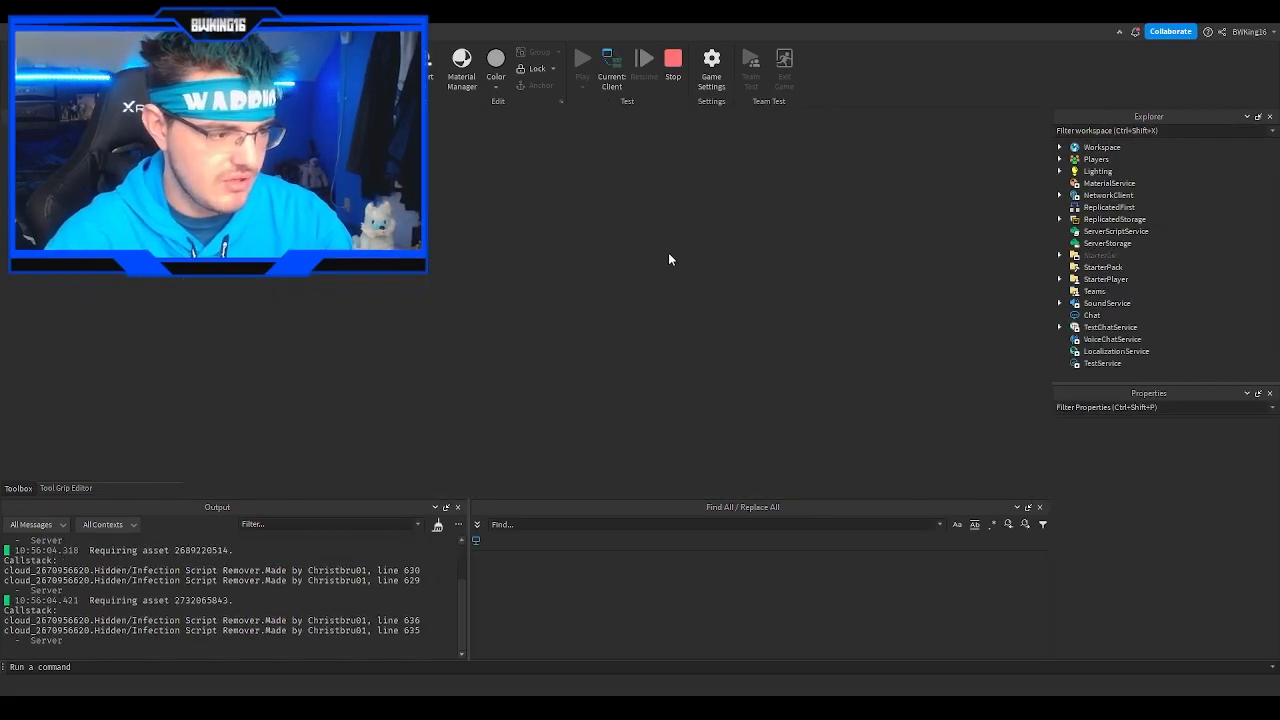
pyautogui.press('w')
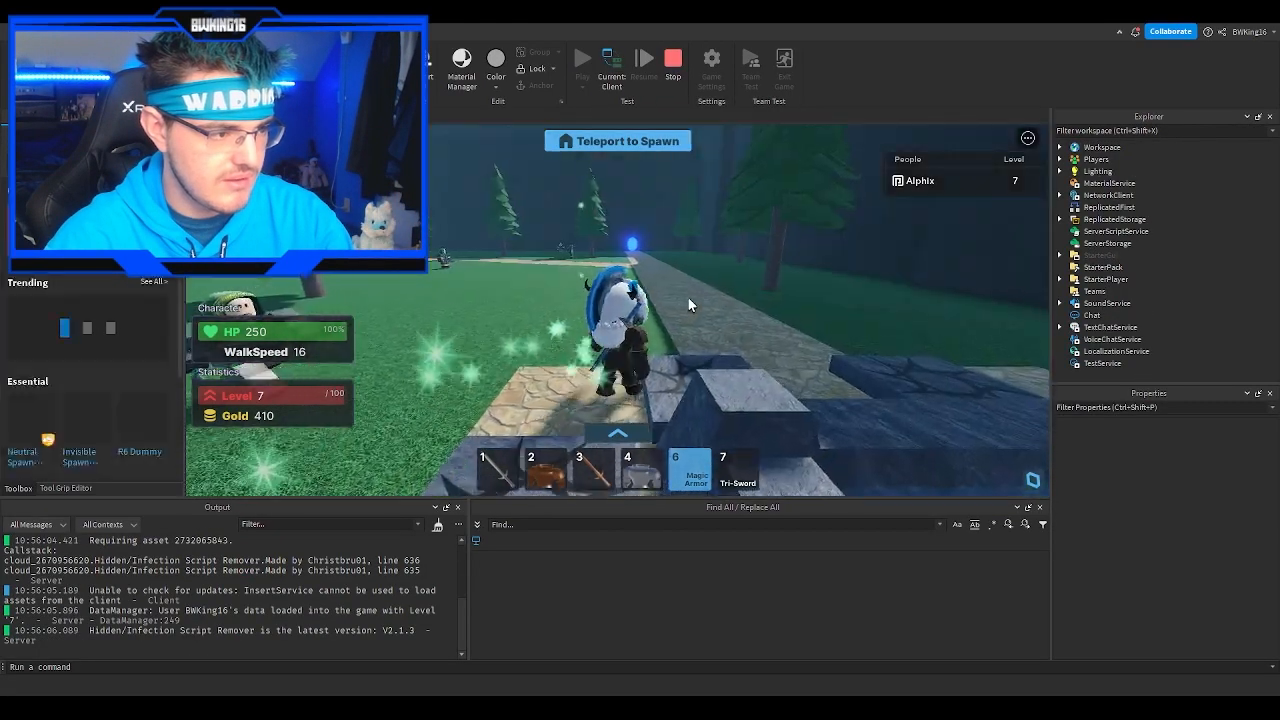
pyautogui.click(742, 481)
pyautogui.press('d')
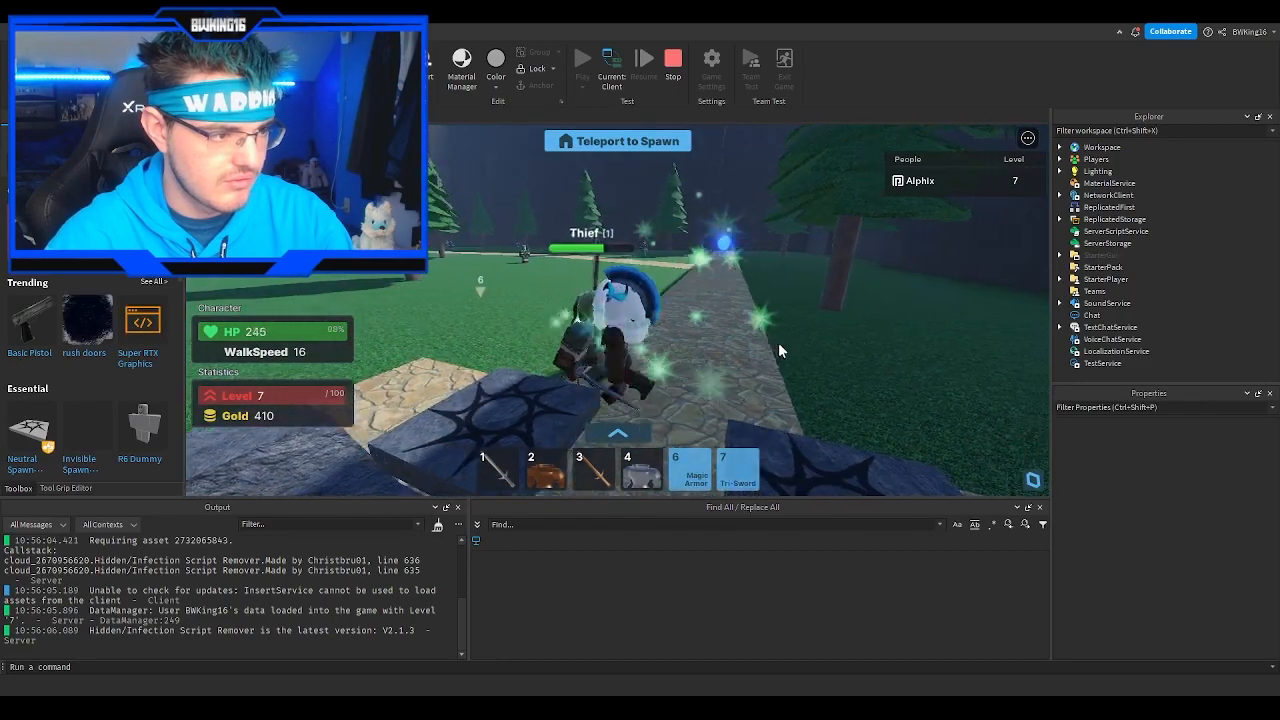
pyautogui.click(778, 345)
pyautogui.press('w')
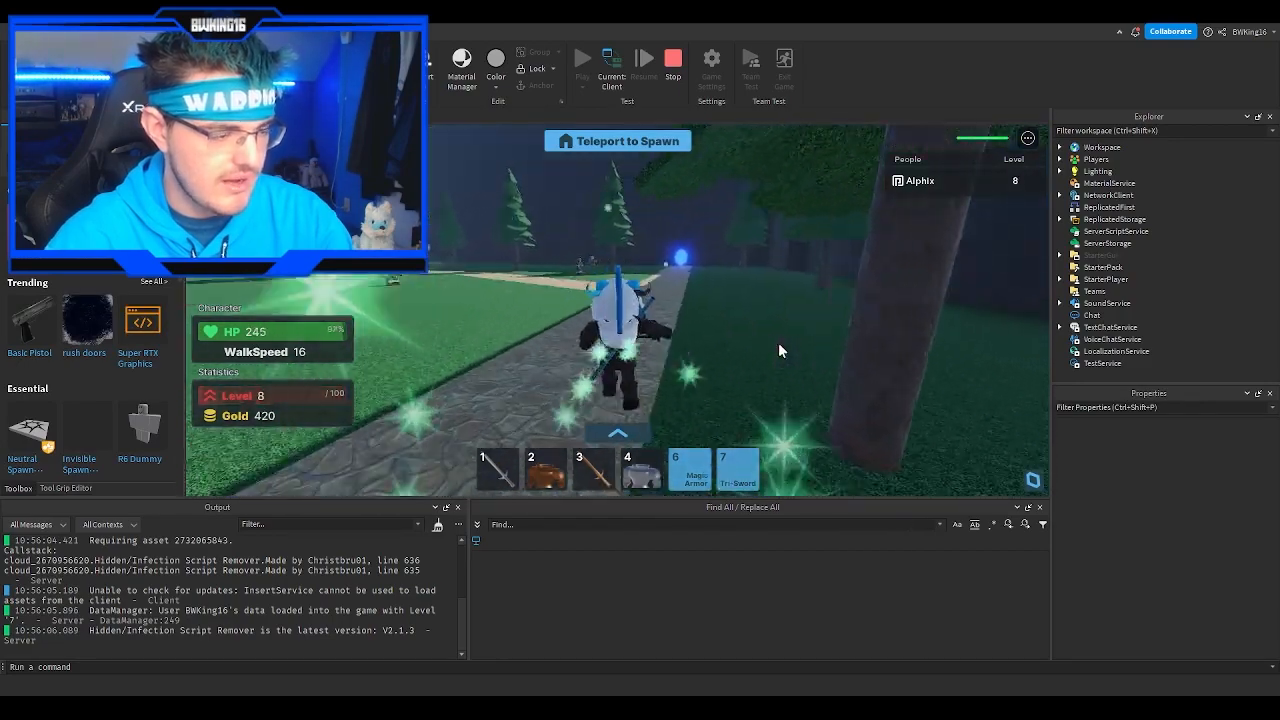
# Step: Unequip and re-equip the Magic Armor, and walk the character into the blue Portal Room portal
pyautogui.moveTo(694, 475)
pyautogui.press('w')
pyautogui.click(694, 474)
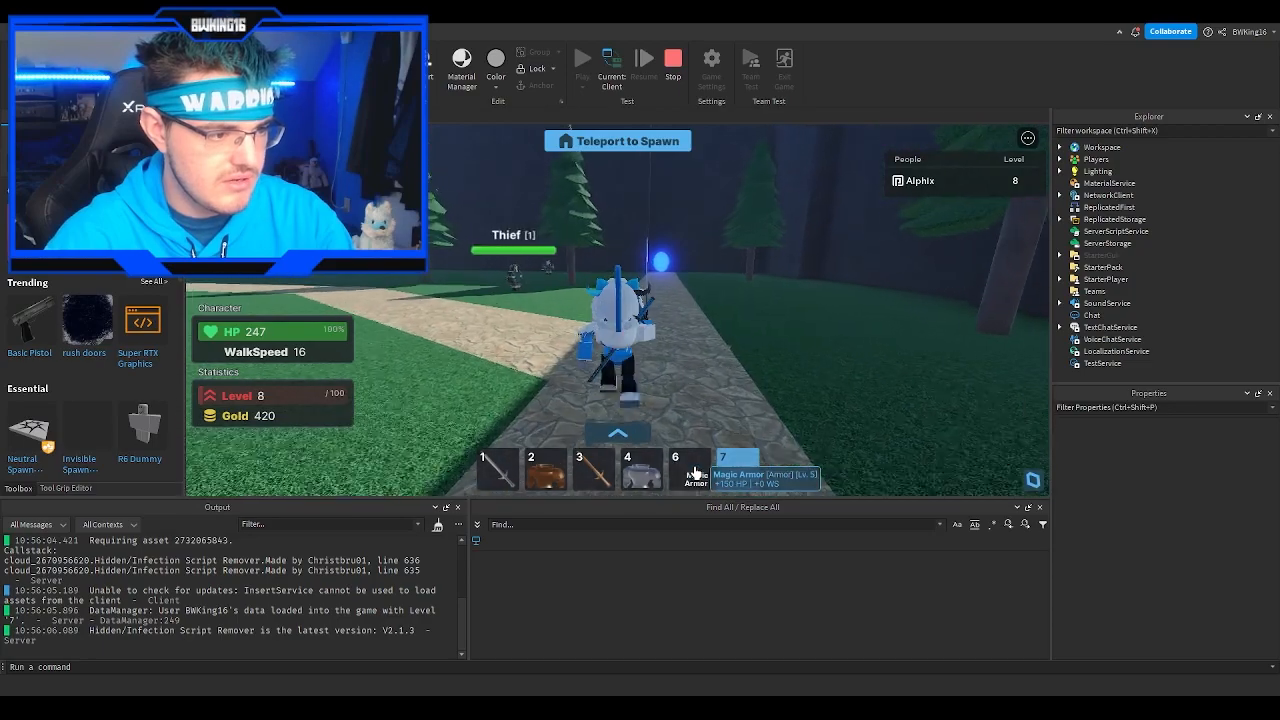
pyautogui.click(694, 474)
pyautogui.press('w')
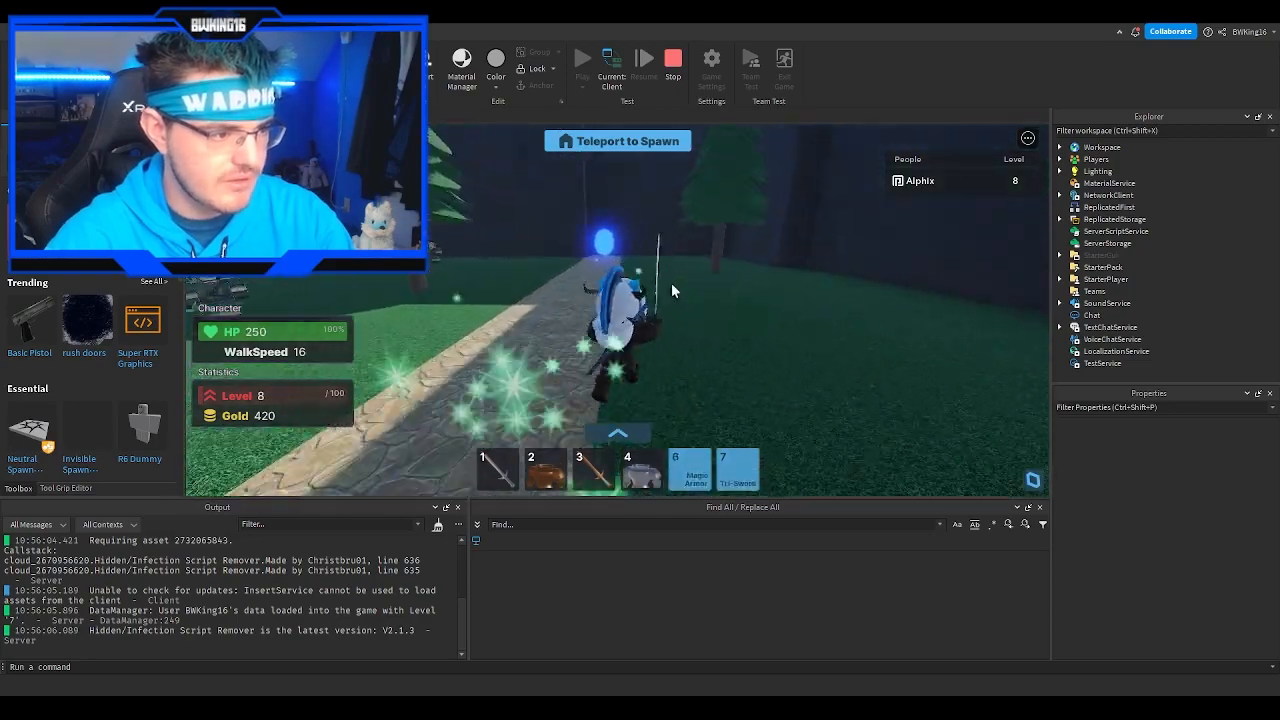
pyautogui.press('w')
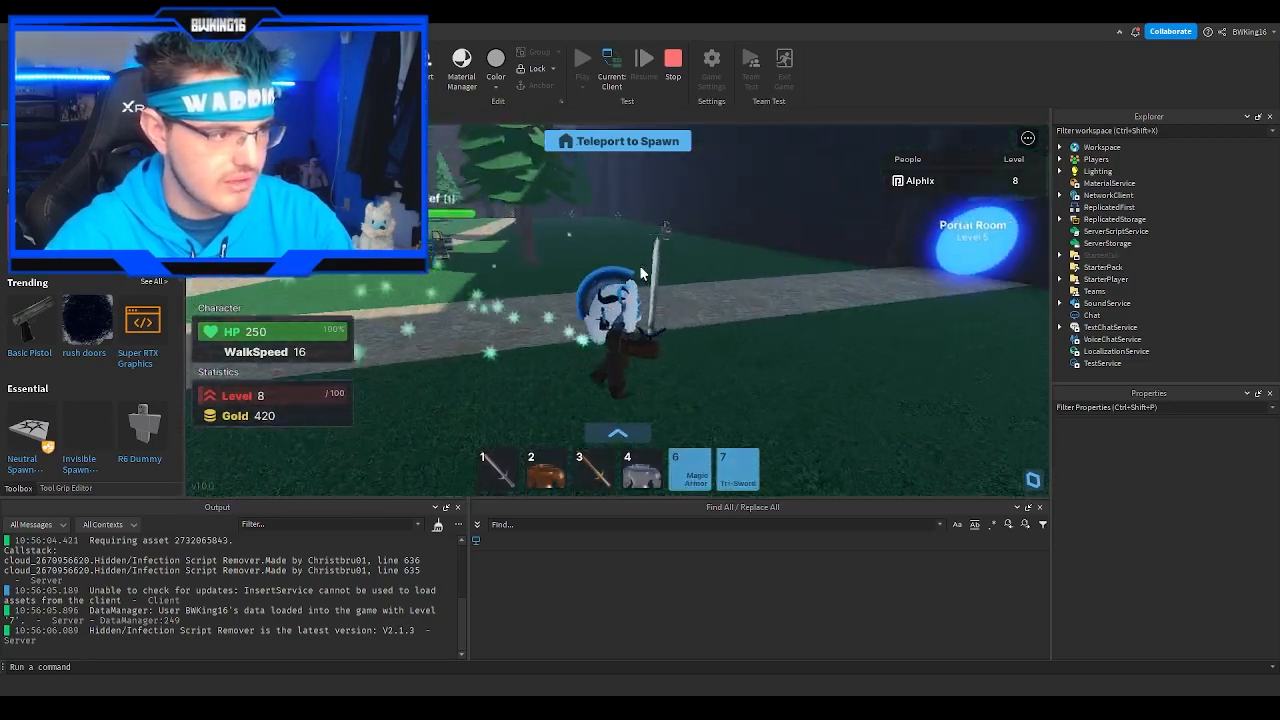
pyautogui.press('w')
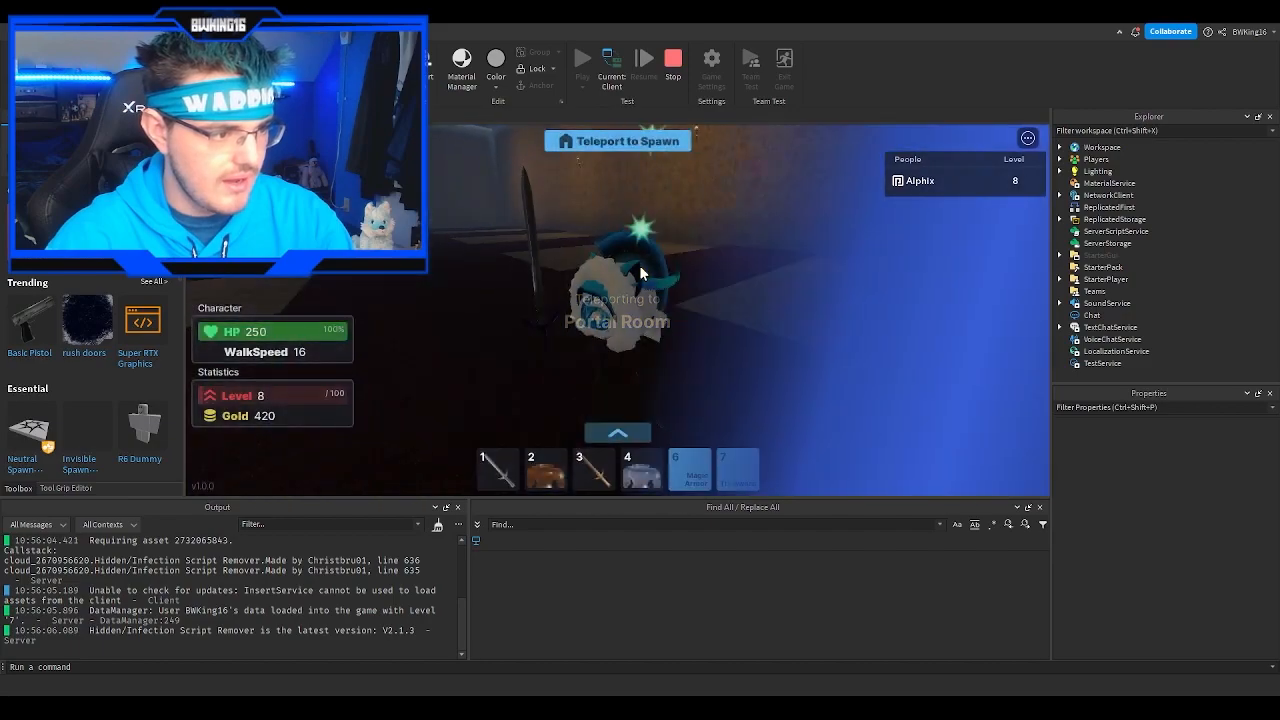
# Step: Walk around the portal room to inspect its torch lighting and carpet, and stop the playtest
pyautogui.press('a')
pyautogui.press('d')
pyautogui.press('a')
pyautogui.press('d')
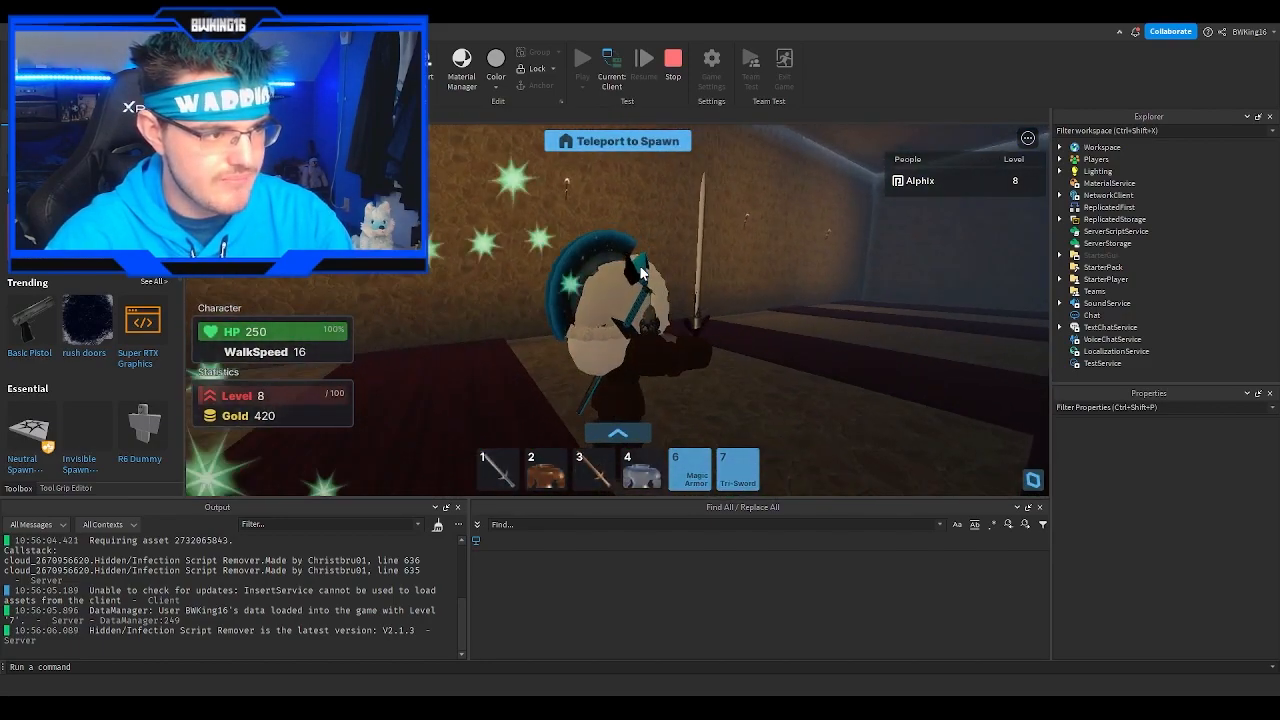
pyautogui.scroll(5, 617, 309)
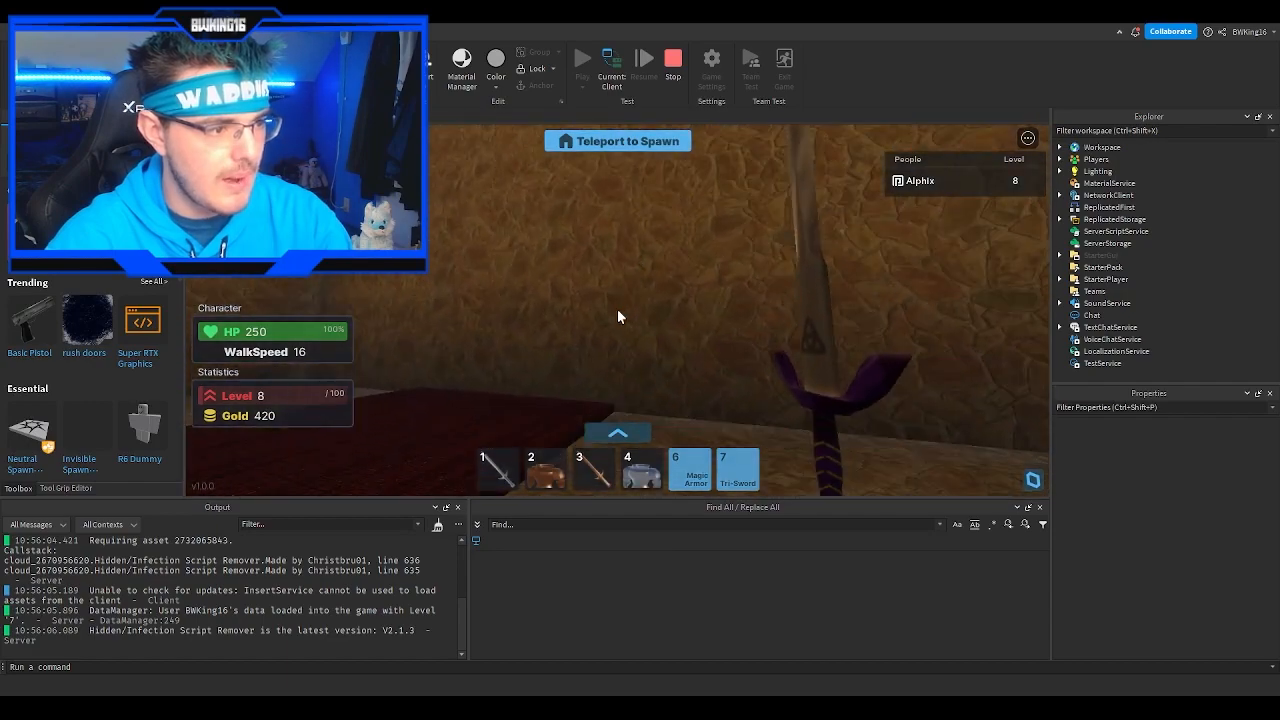
pyautogui.scroll(-5, 617, 309)
pyautogui.moveTo(620, 313); pyautogui.dragTo(620, 290, button='right')
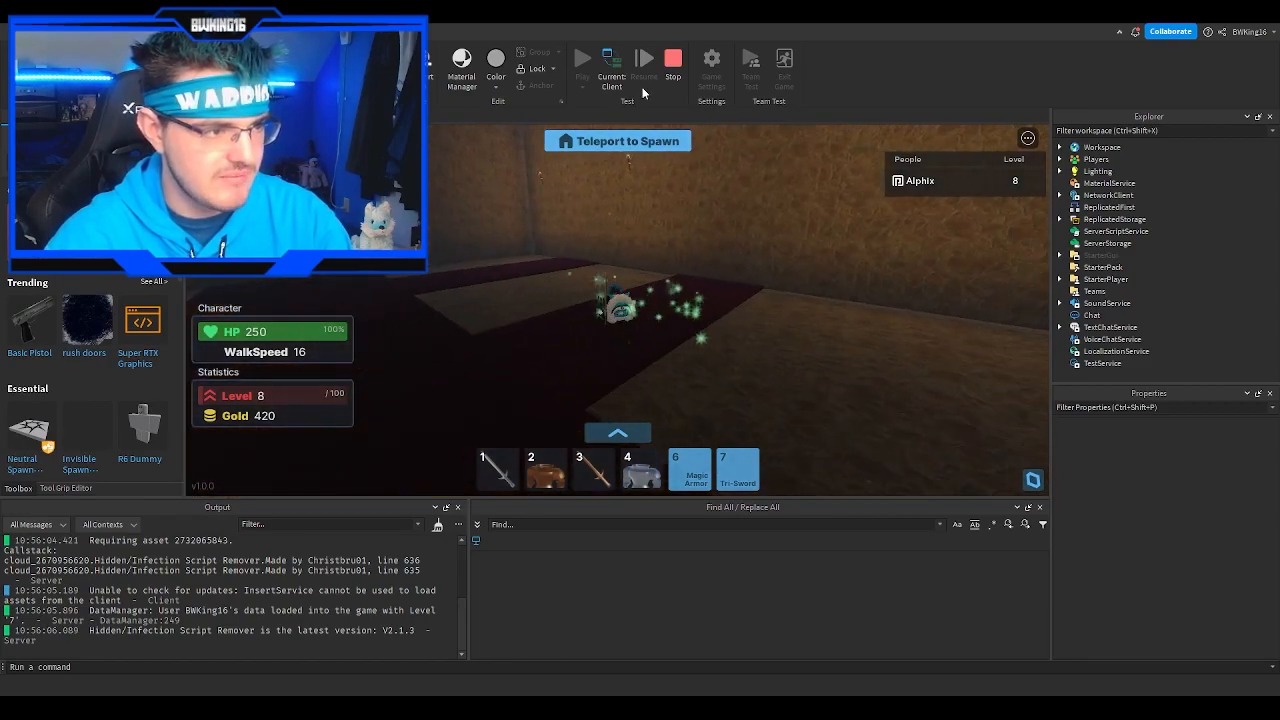
pyautogui.hotkey('shift', 'F5')
# Step: Duplicate the Forest of Grasslands' green grass floor and place the copy on the baseplate beside the walled forest
pyautogui.moveTo(744, 267); pyautogui.dragTo(722, 229, button='right')
pyautogui.click(730, 250)
pyautogui.scroll(-3, 700, 240)
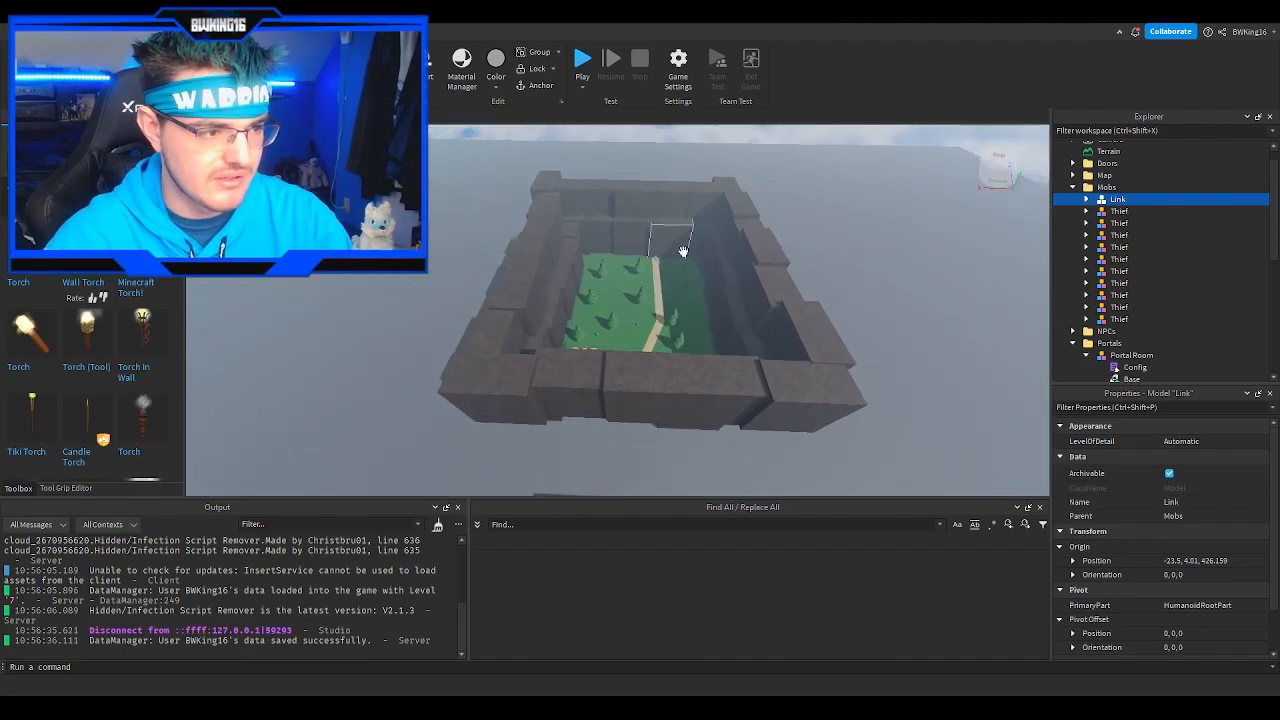
pyautogui.click(625, 296)
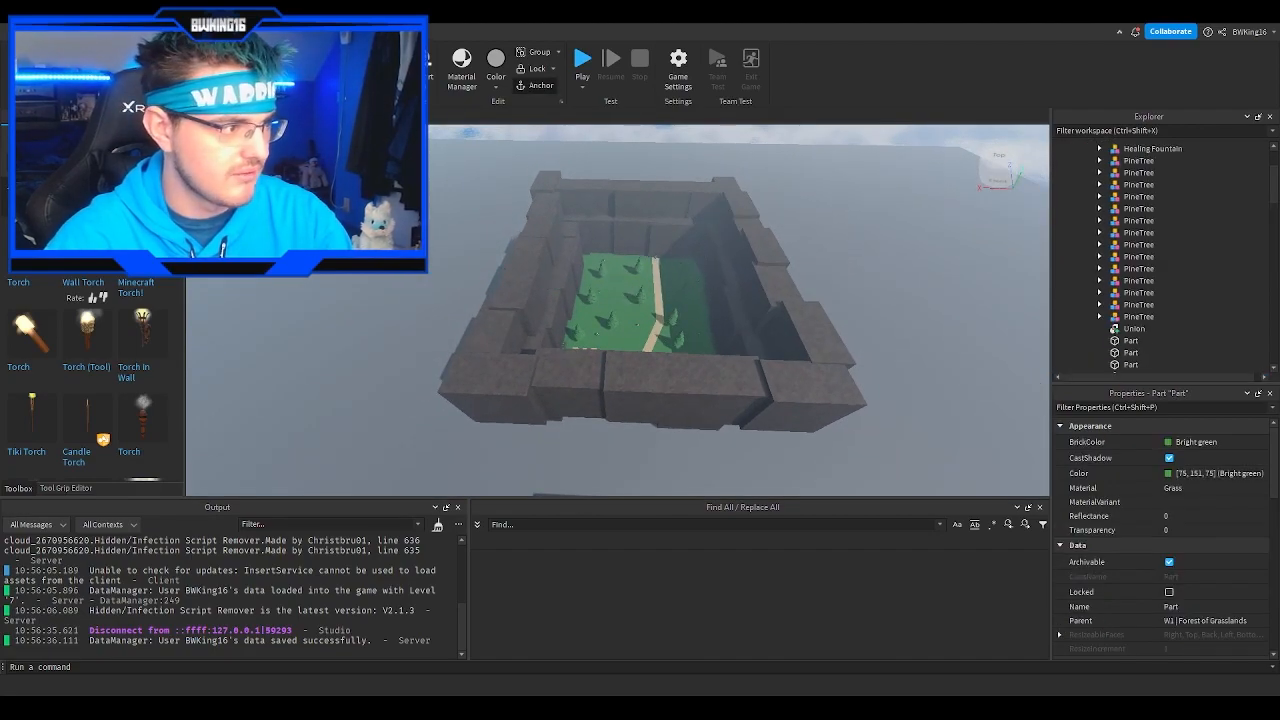
pyautogui.moveTo(565, 302); pyautogui.dragTo(750, 286)
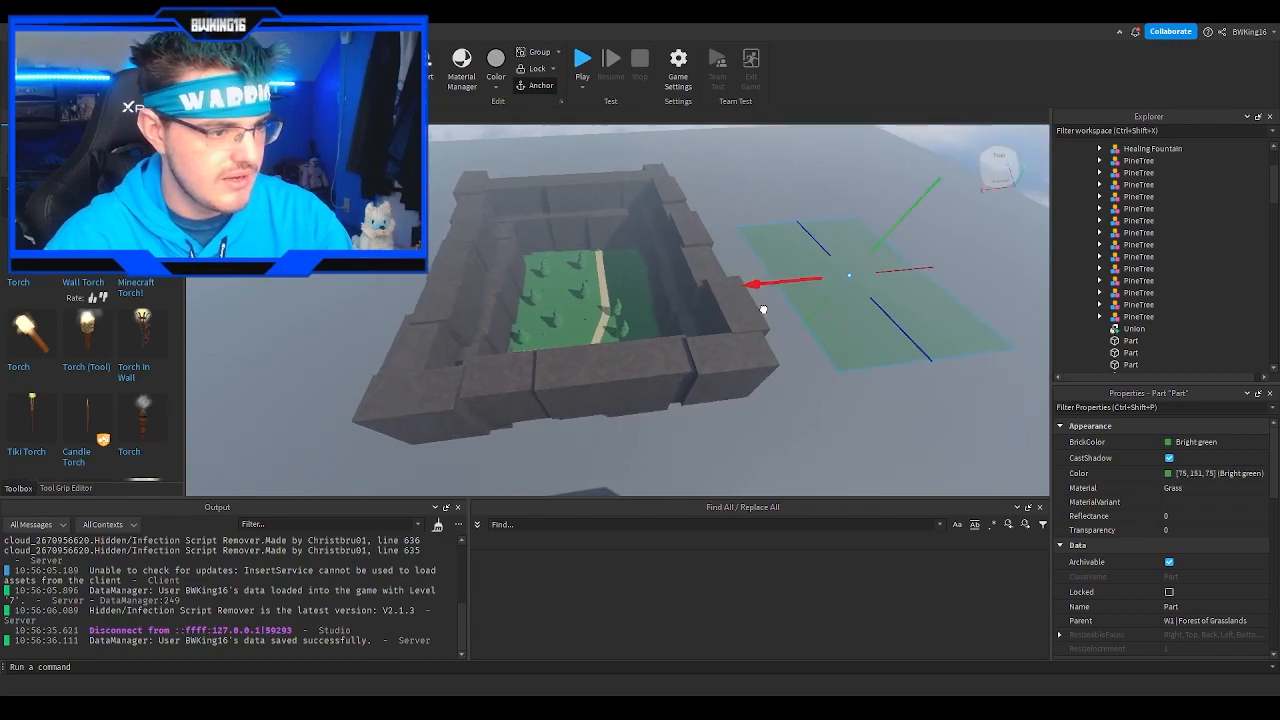
pyautogui.press('f')
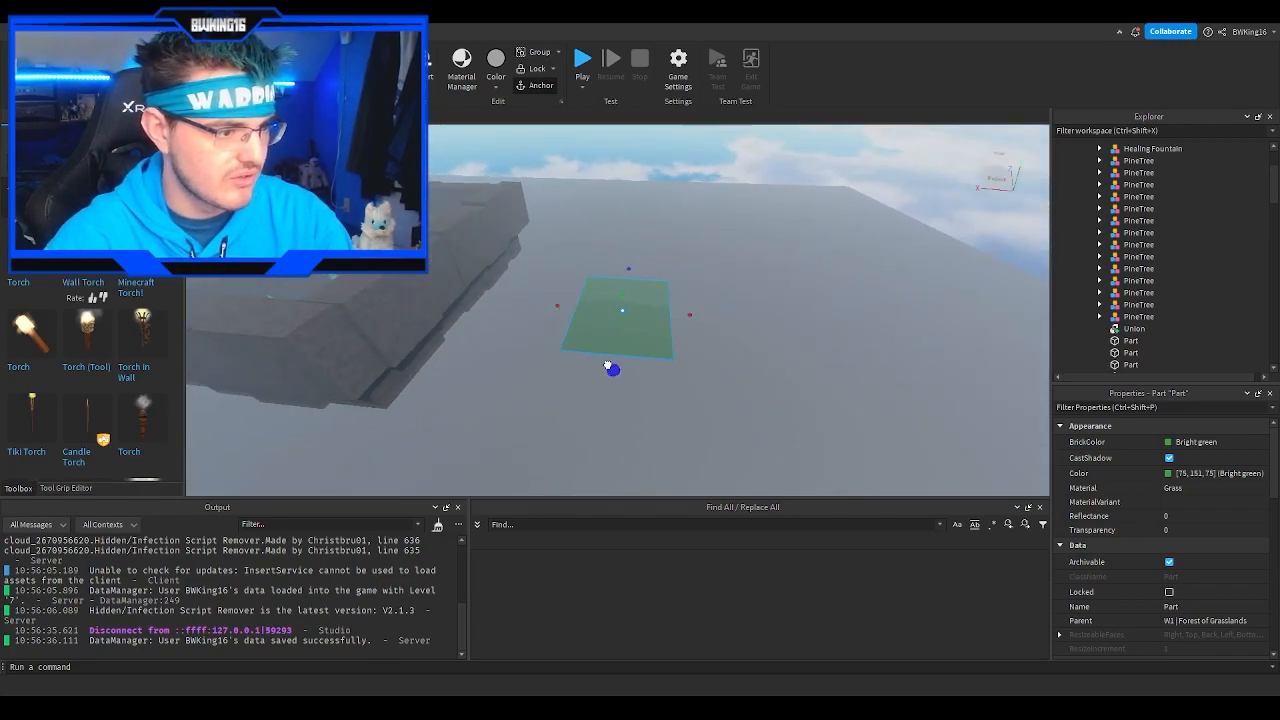
# Step: Duplicate two adjoining slate wall parts of the forest and place the copies along one edge of the new grass floor
pyautogui.moveTo(664, 332); pyautogui.dragTo(554, 338, button='right')
pyautogui.press('w')
pyautogui.press('w')
pyautogui.click(446, 329)
pyautogui.keyDown('ctrl'); pyautogui.click(556, 316); pyautogui.keyUp('ctrl')
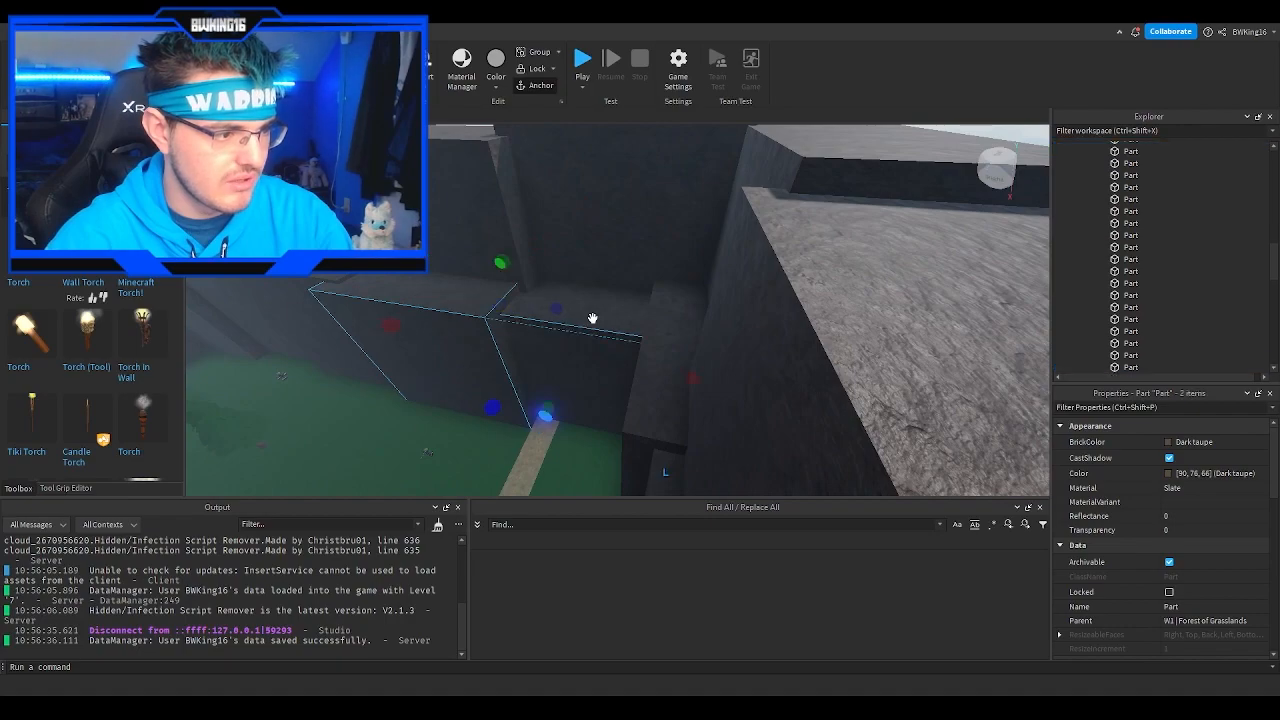
pyautogui.press('s')
pyautogui.moveTo(614, 308); pyautogui.dragTo(623, 309)
pyautogui.moveTo(614, 308); pyautogui.dragTo(623, 309, button='right')
pyautogui.moveTo(623, 309); pyautogui.dragTo(669, 338)
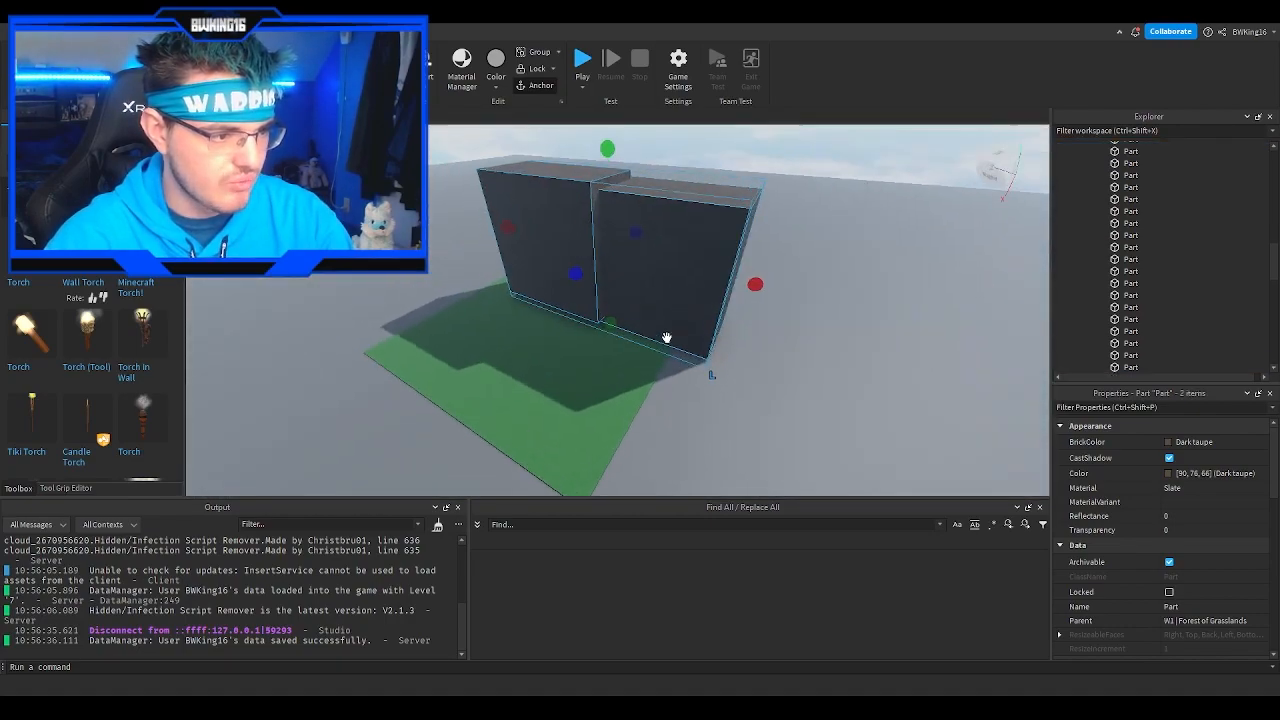
# Step: Collapse the W1 | Forest of Grasslands folder and bring up the installed plugin tools
pyautogui.scroll(1, 669, 338)
pyautogui.scroll(3, 1155, 237)
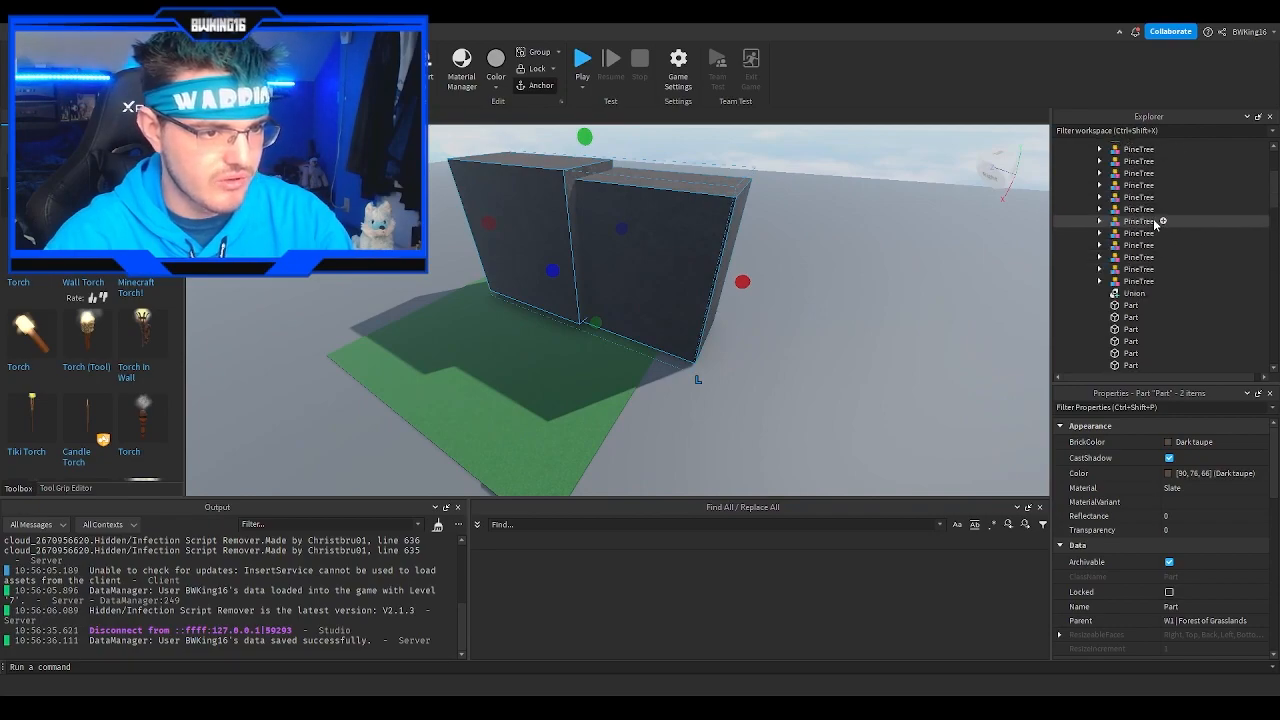
pyautogui.scroll(2, 1155, 224)
pyautogui.click(1087, 170)
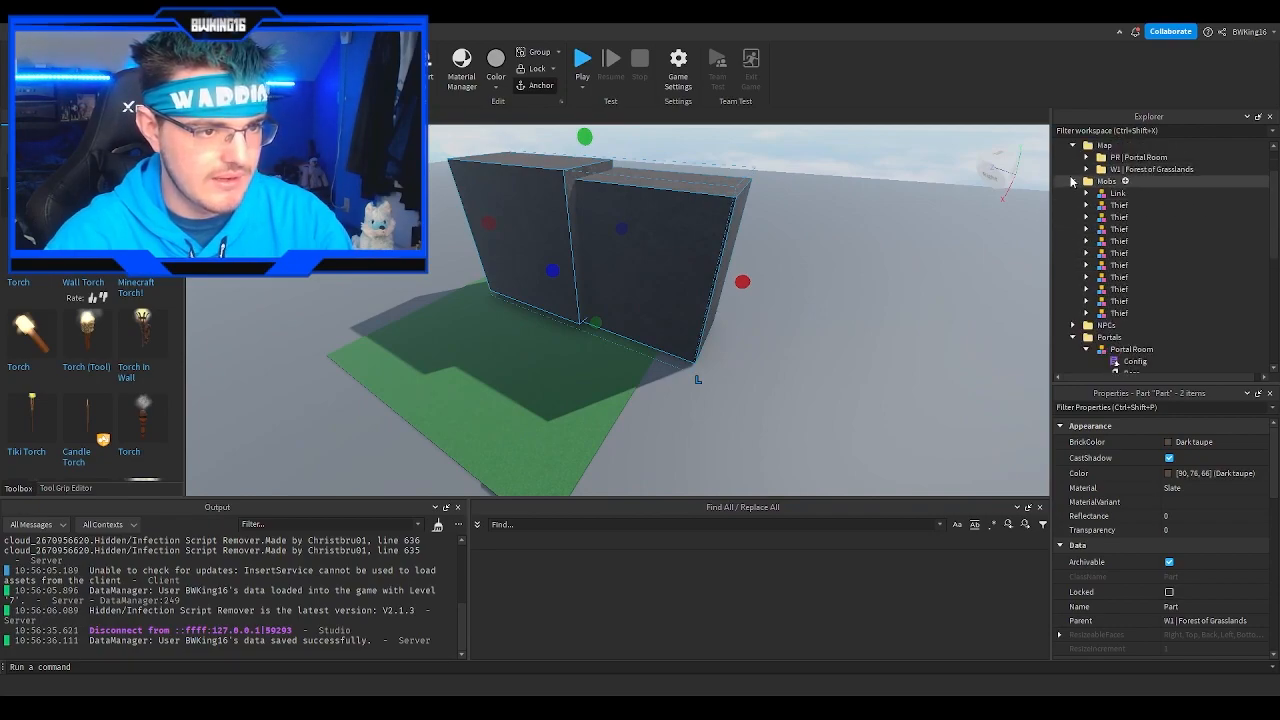
pyautogui.moveTo(788, 239); pyautogui.dragTo(779, 225, button='right')
pyautogui.press('e')
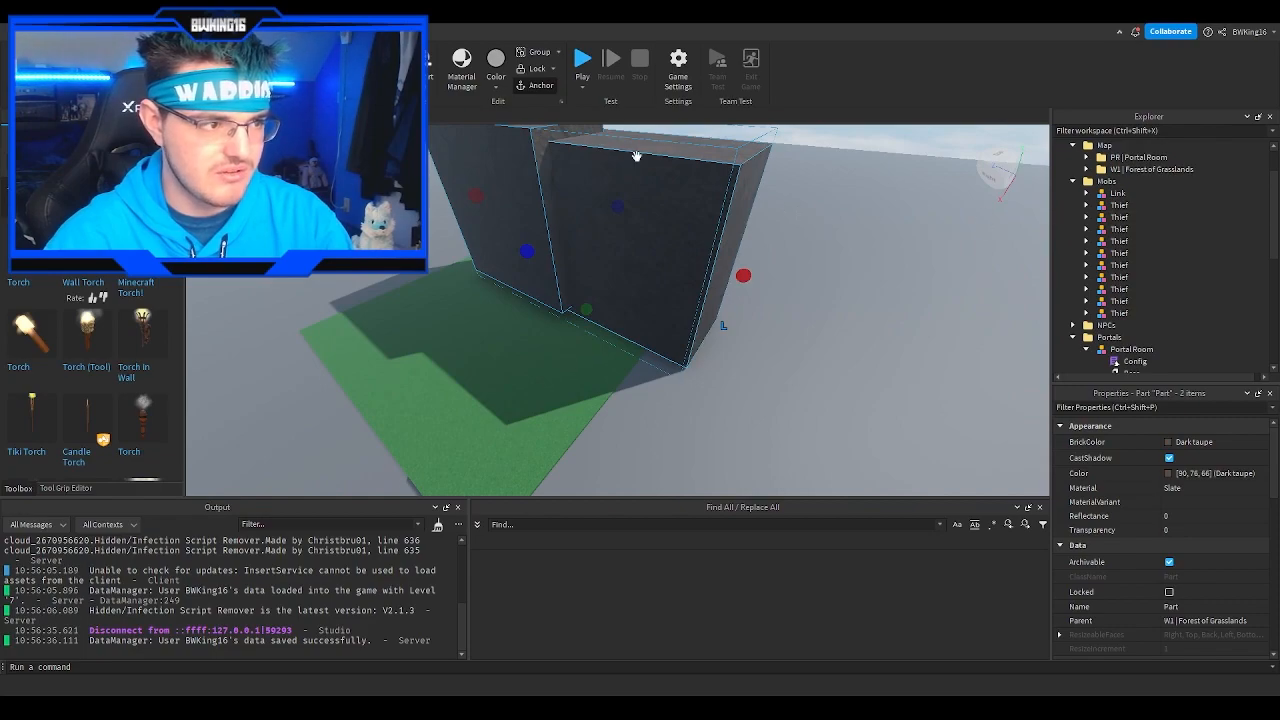
pyautogui.click(375, 32)
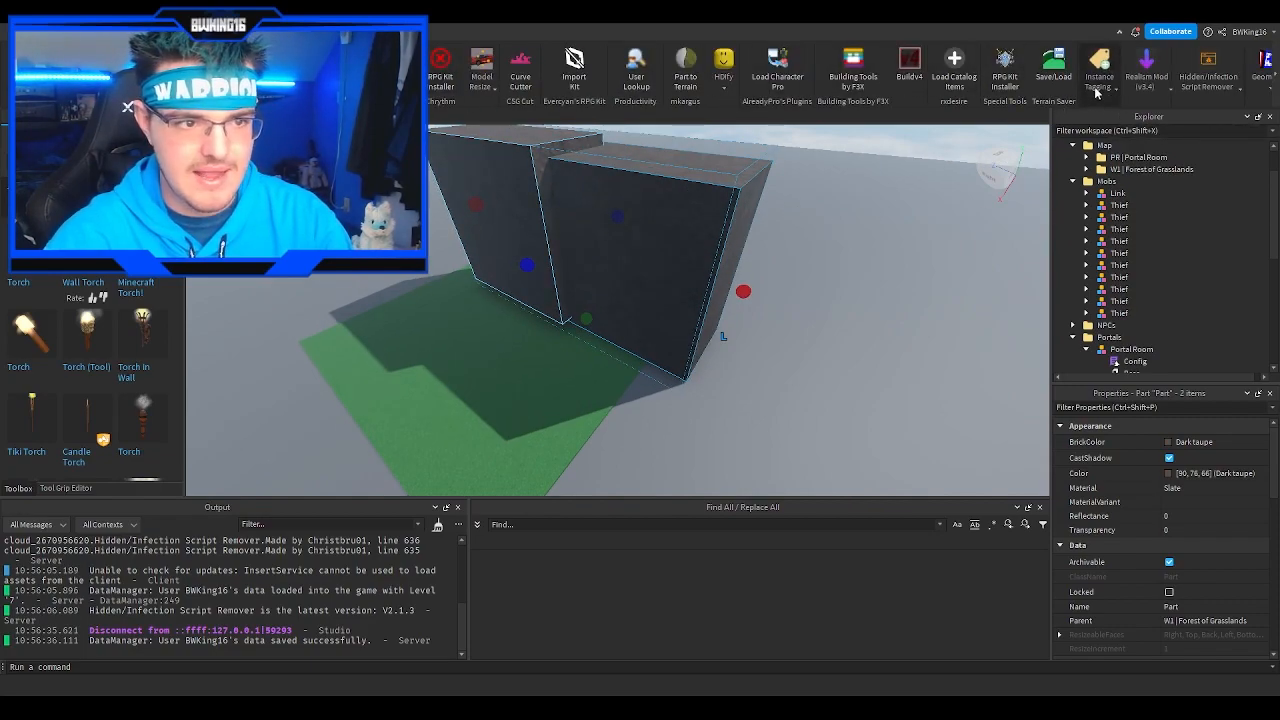
# Step: Bring up the tag editor and check the tags of a Thief mob, the Portal Room portal and the baseplate
pyautogui.click(1105, 122)
pyautogui.moveTo(777, 243); pyautogui.dragTo(745, 209, button='right')
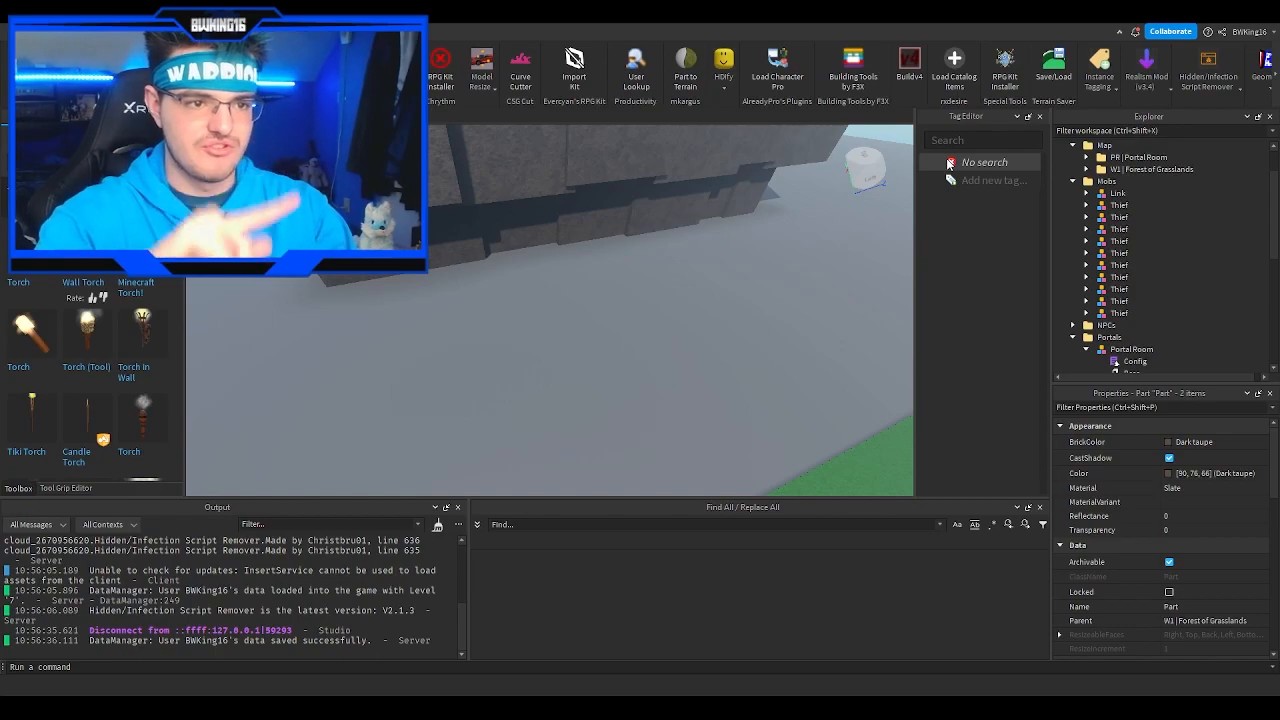
pyautogui.click(1119, 217)
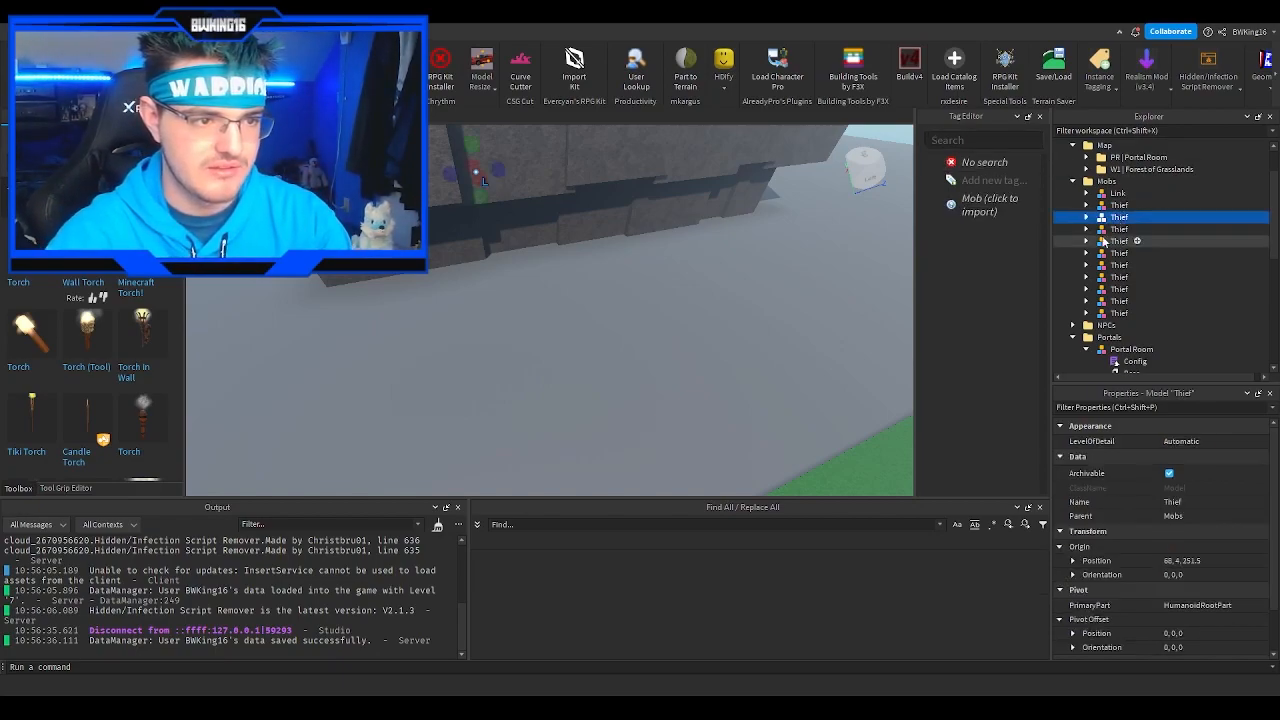
pyautogui.press('f')
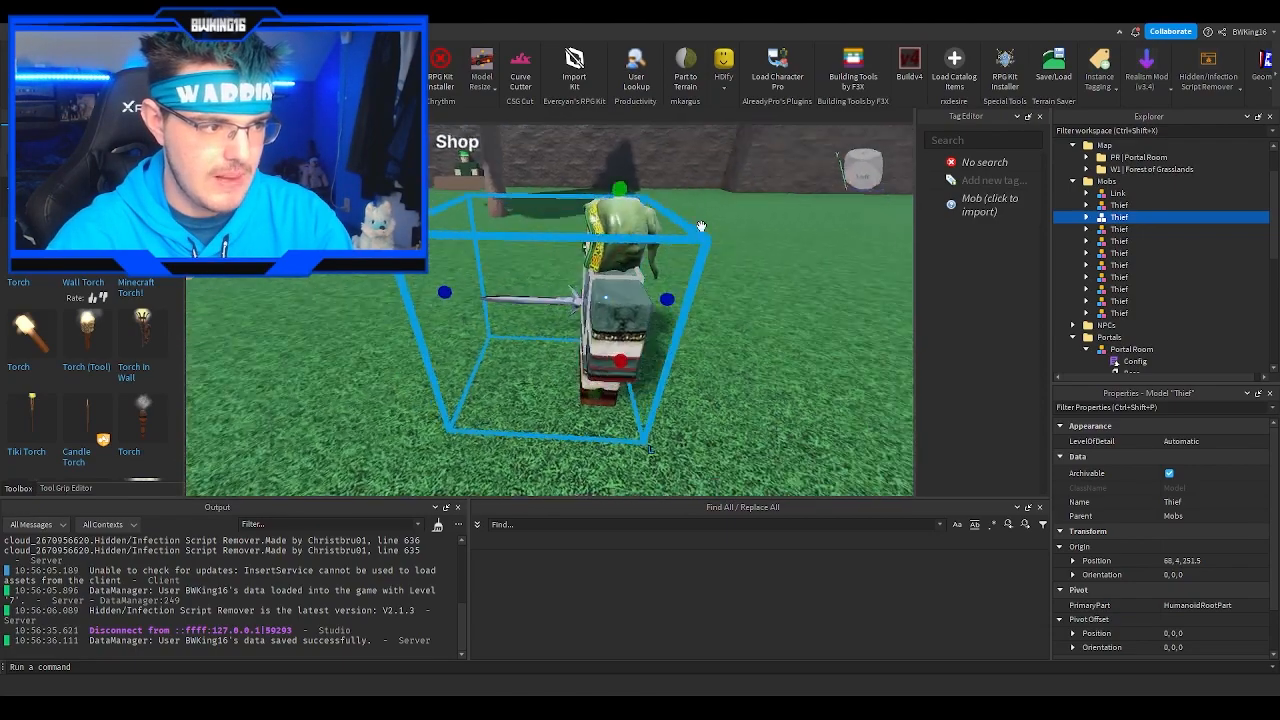
pyautogui.scroll(-1, 1126, 275)
pyautogui.click(1128, 305)
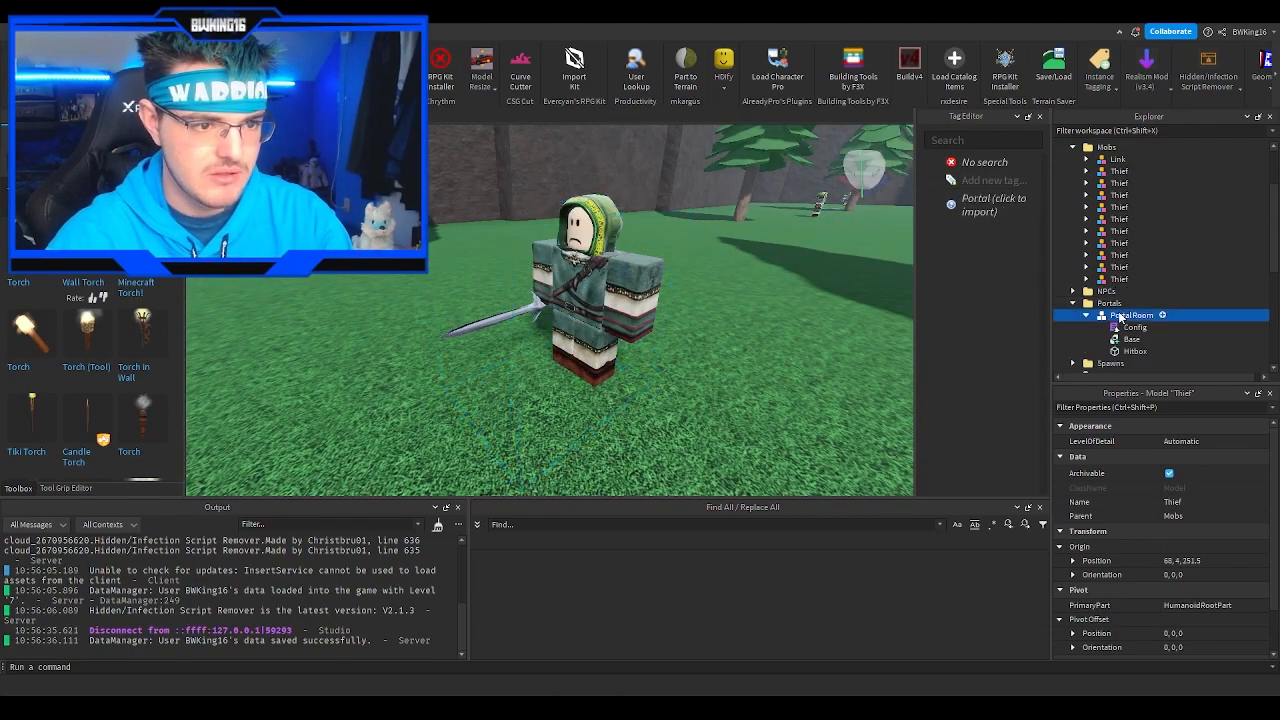
pyautogui.scroll(-2, 1110, 283)
pyautogui.click(1120, 319)
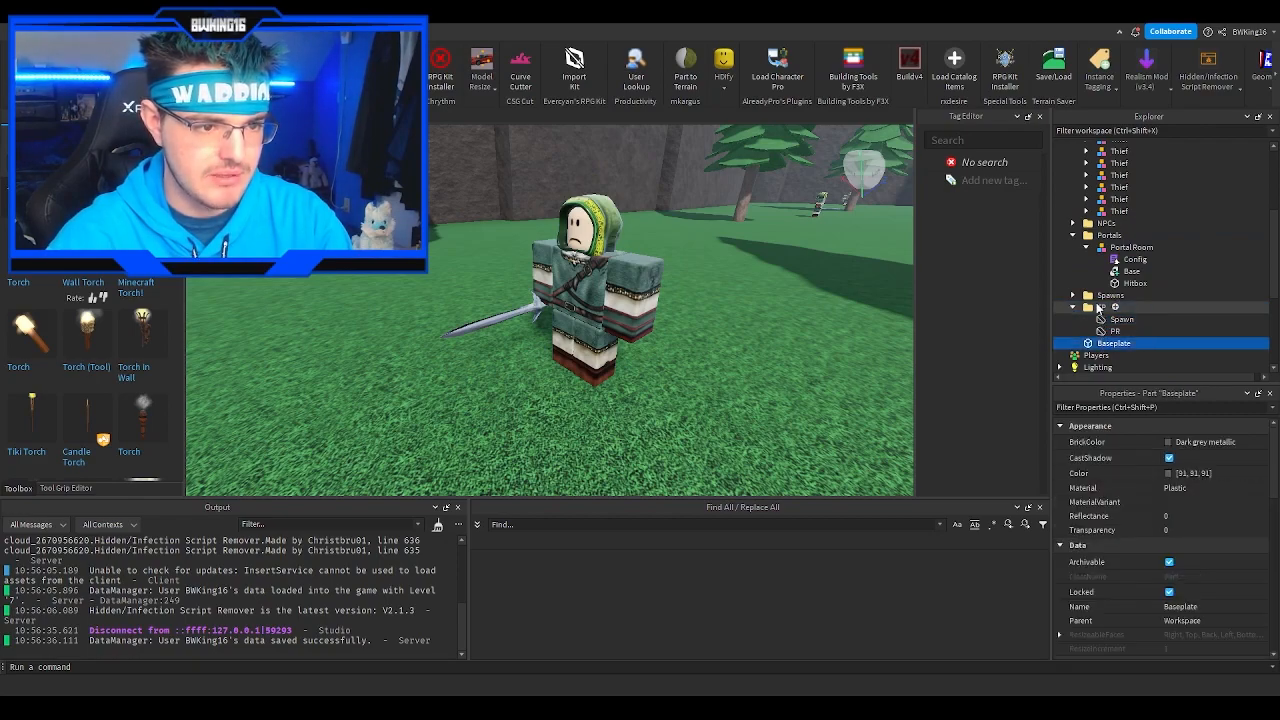
# Step: Check the Dark Forest door's tag, collapse the Doors, Map and Mobs folders, and close the tag editor
pyautogui.click(1073, 223)
pyautogui.click(1101, 236)
pyautogui.click(1116, 236)
pyautogui.scroll(5, 1110, 230)
pyautogui.click(1074, 207)
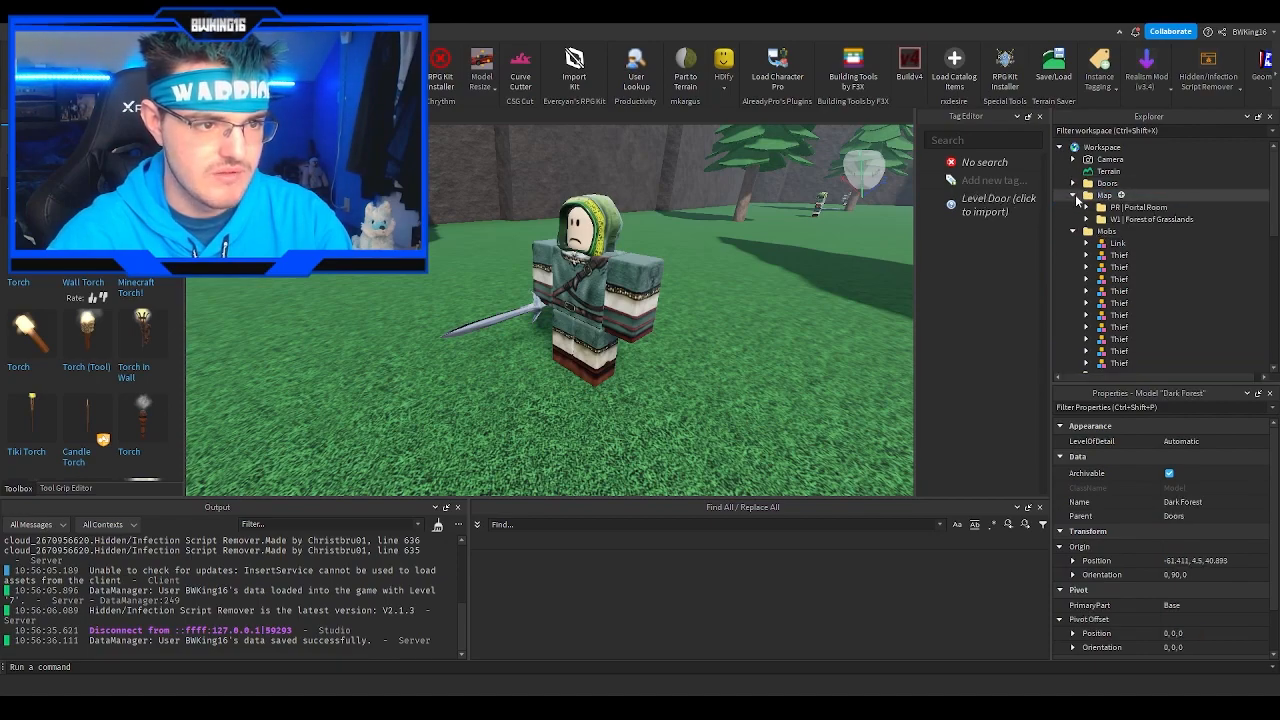
pyautogui.click(1075, 197)
pyautogui.click(1074, 207)
pyautogui.moveTo(823, 268); pyautogui.dragTo(1037, 146, button='right')
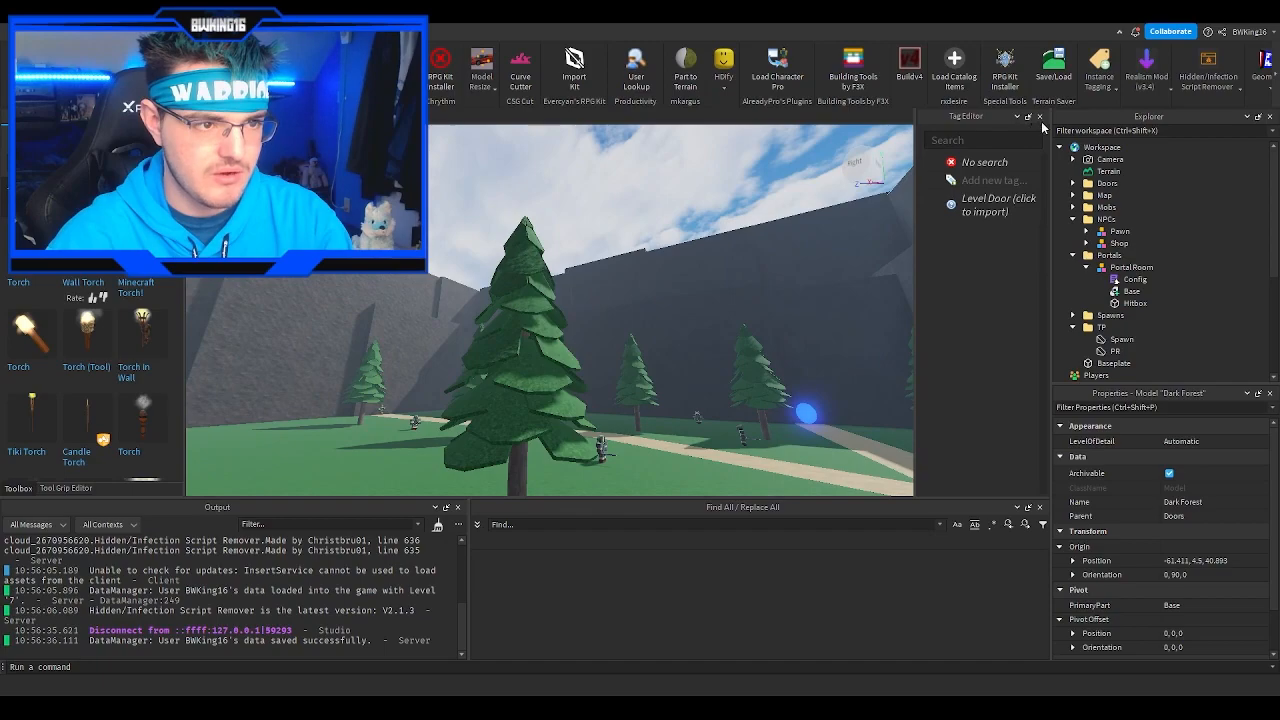
pyautogui.click(1040, 117)
# Step: Try to lower the height of the two slate walls beside the new grass floor, and undo it
pyautogui.moveTo(718, 284); pyautogui.dragTo(716, 258, button='right')
pyautogui.press('w')
pyautogui.press('s')
pyautogui.press('w')
pyautogui.click(598, 237)
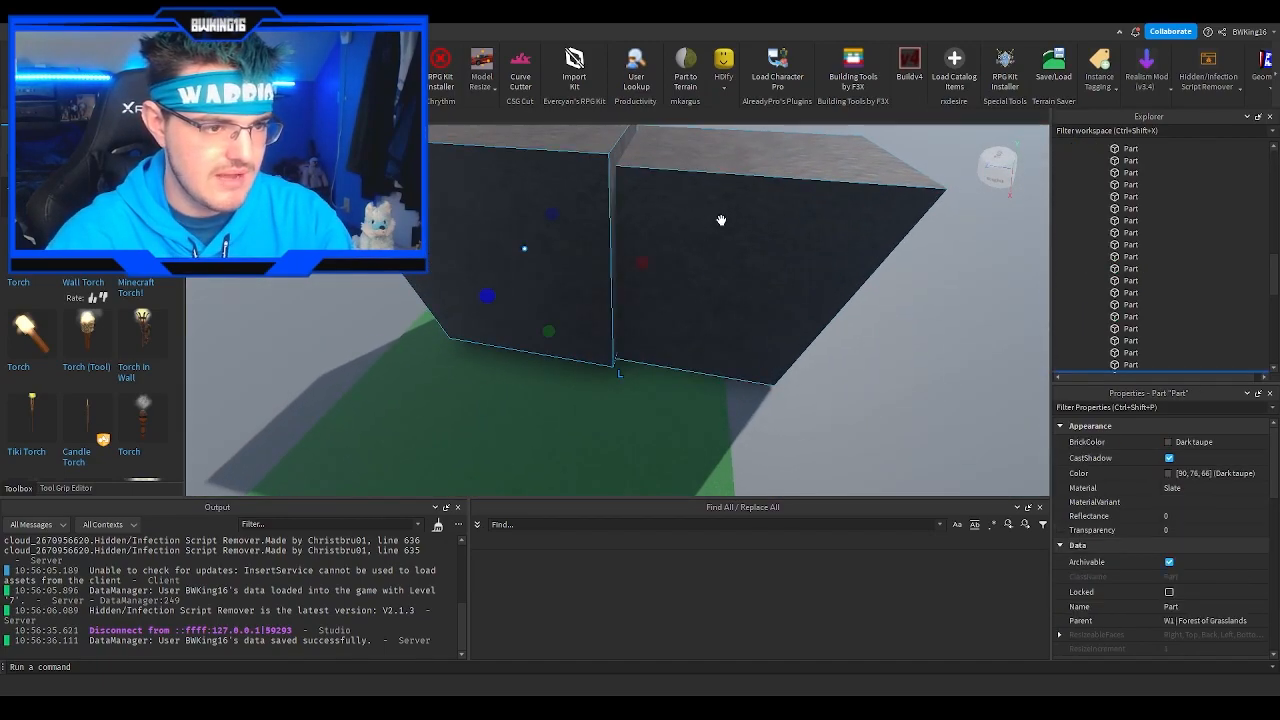
pyautogui.press('s')
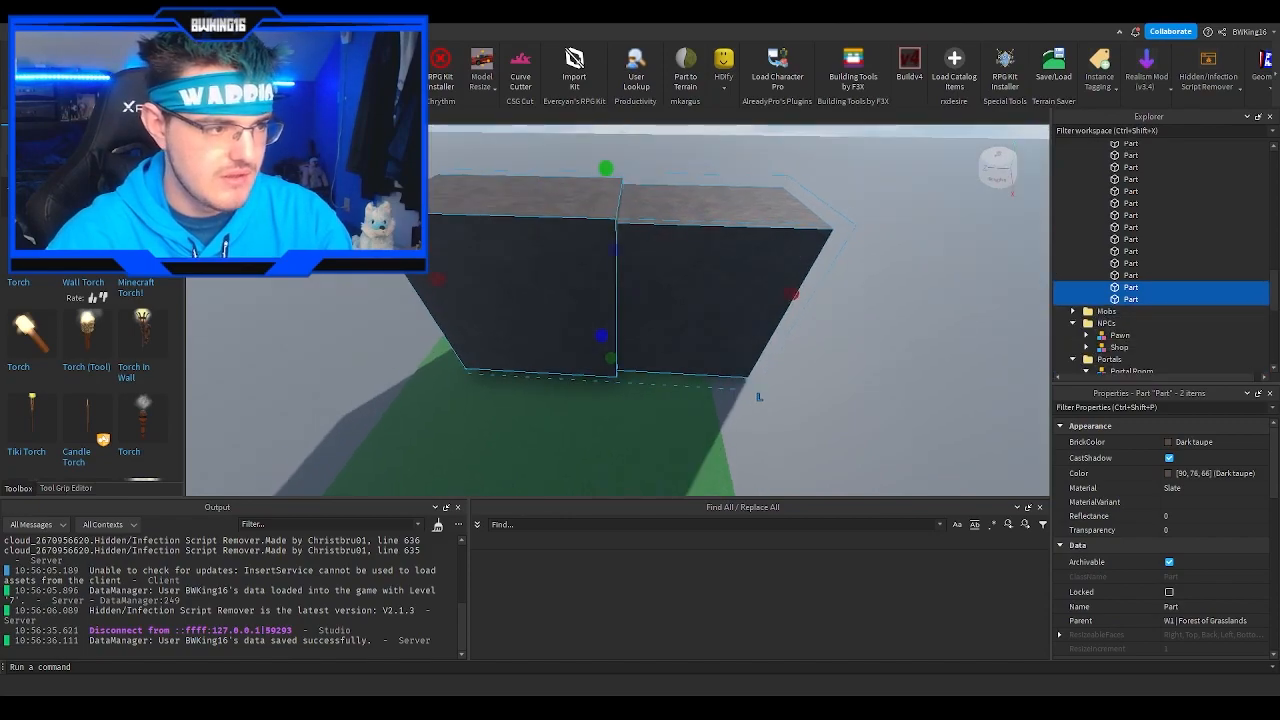
pyautogui.click(205, 31)
pyautogui.moveTo(517, 238); pyautogui.dragTo(582, 239, button='right')
pyautogui.press('q')
pyautogui.moveTo(602, 197); pyautogui.dragTo(602, 231)
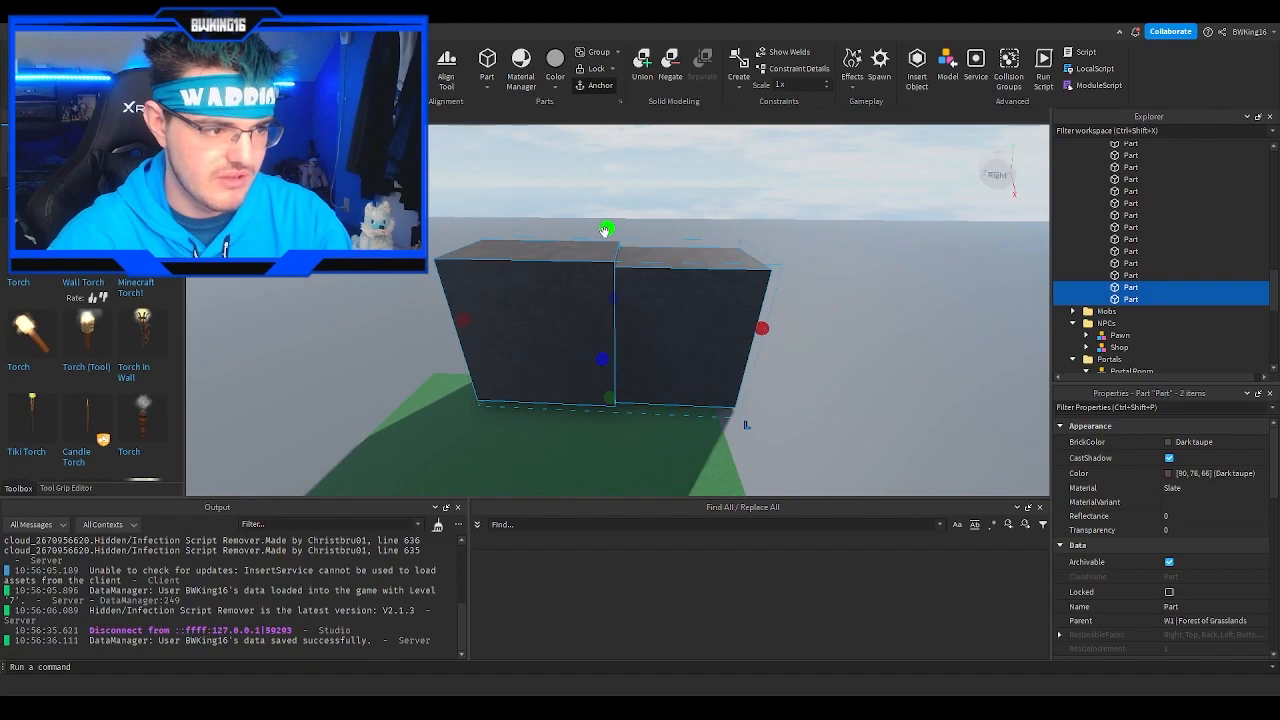
pyautogui.hotkey('ctrl', 'z')
# Step: Try to shift a duplicate of the two slate walls along the grass floor, and undo it
pyautogui.moveTo(537, 315); pyautogui.dragTo(546, 310)
pyautogui.moveTo(620, 351); pyautogui.dragTo(615, 339)
pyautogui.hotkey('ctrl', 'd')
pyautogui.moveTo(683, 314); pyautogui.dragTo(671, 311)
pyautogui.hotkey('ctrl', 'z')
pyautogui.moveTo(671, 311); pyautogui.dragTo(672, 313, button='right')
pyautogui.scroll(4, 672, 312)
pyautogui.scroll(-4, 672, 312)
# Step: Duplicate both slate walls and place the copies along the opposite edge of the new grass floor
pyautogui.click(590, 308)
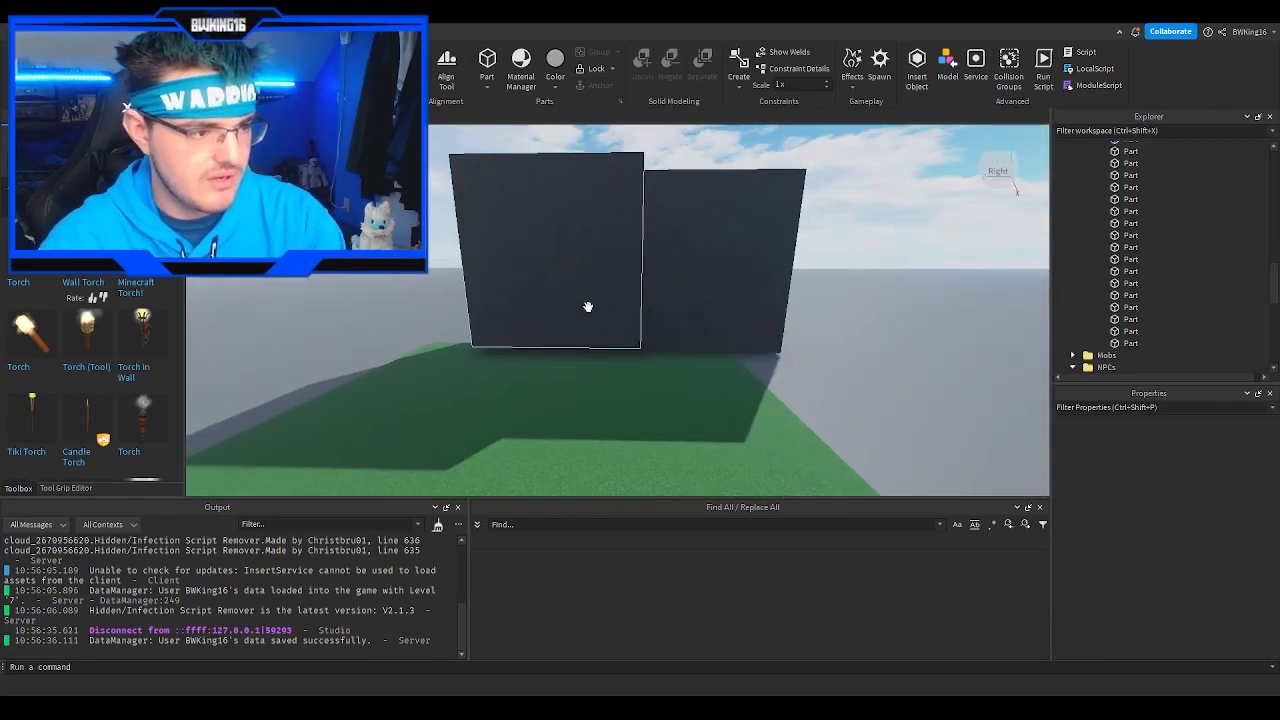
pyautogui.moveTo(630, 303); pyautogui.dragTo(449, 280)
pyautogui.hotkey('ctrl', 'd')
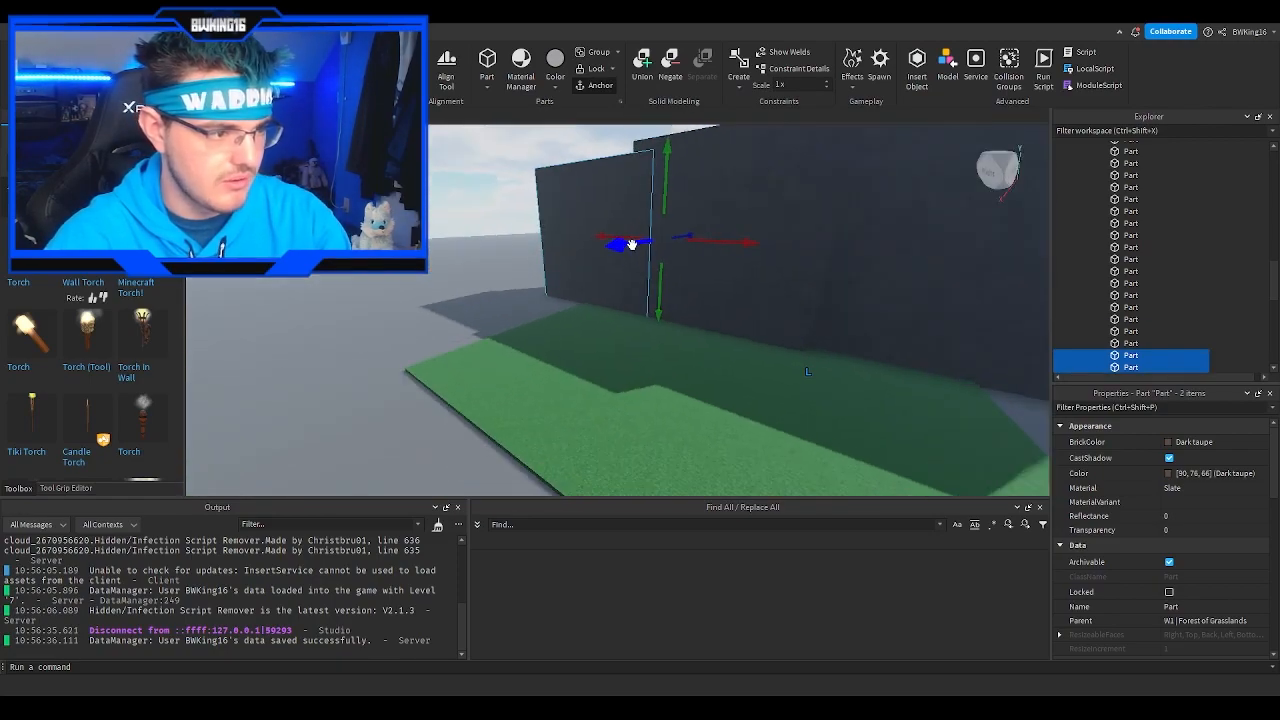
pyautogui.moveTo(631, 244); pyautogui.dragTo(508, 268)
pyautogui.moveTo(508, 268); pyautogui.dragTo(511, 268, button='right')
pyautogui.moveTo(674, 221); pyautogui.dragTo(629, 237)
pyautogui.moveTo(629, 237); pyautogui.dragTo(635, 231, button='right')
# Step: Place a single slate wall part crosswise between the two wall rows to close one end of the grass floor
pyautogui.click(740, 203)
pyautogui.moveTo(495, 268); pyautogui.dragTo(558, 403)
pyautogui.moveTo(638, 341); pyautogui.dragTo(635, 343, button='right')
pyautogui.moveTo(561, 302); pyautogui.dragTo(578, 313)
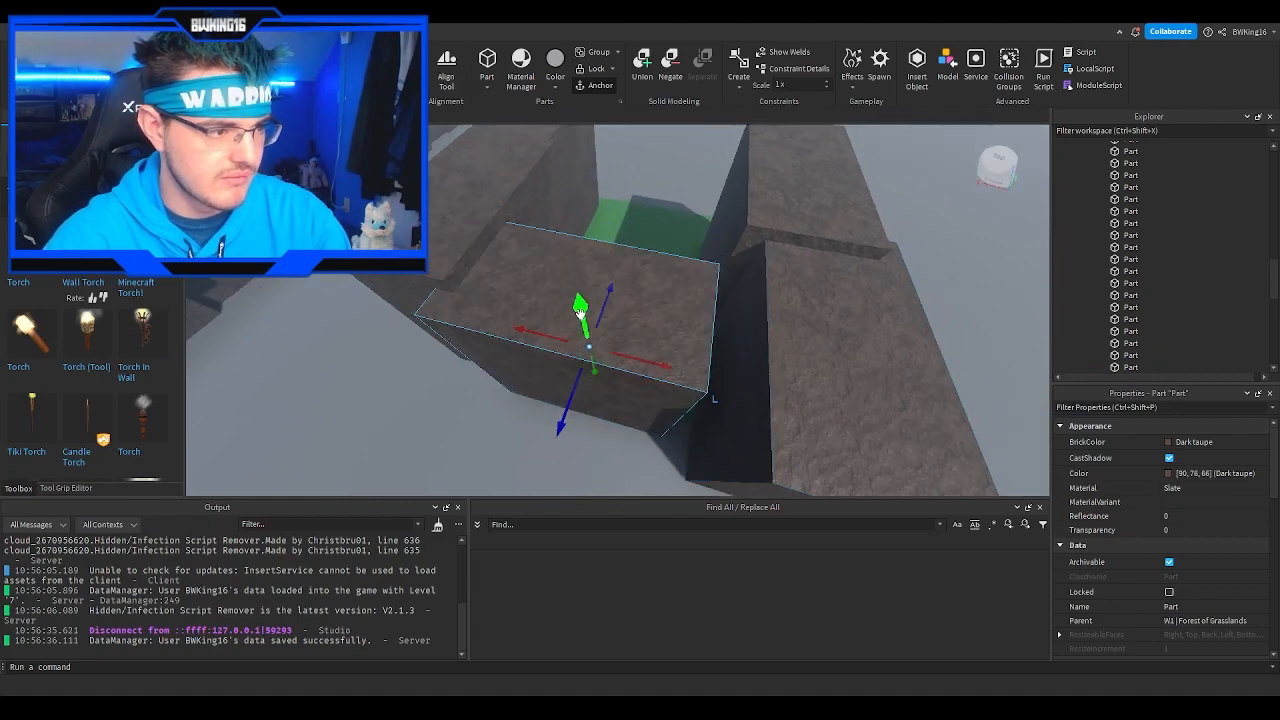
pyautogui.moveTo(630, 353); pyautogui.dragTo(691, 360)
pyautogui.moveTo(634, 397); pyautogui.dragTo(646, 363)
pyautogui.moveTo(643, 372); pyautogui.dragTo(646, 363, button='right')
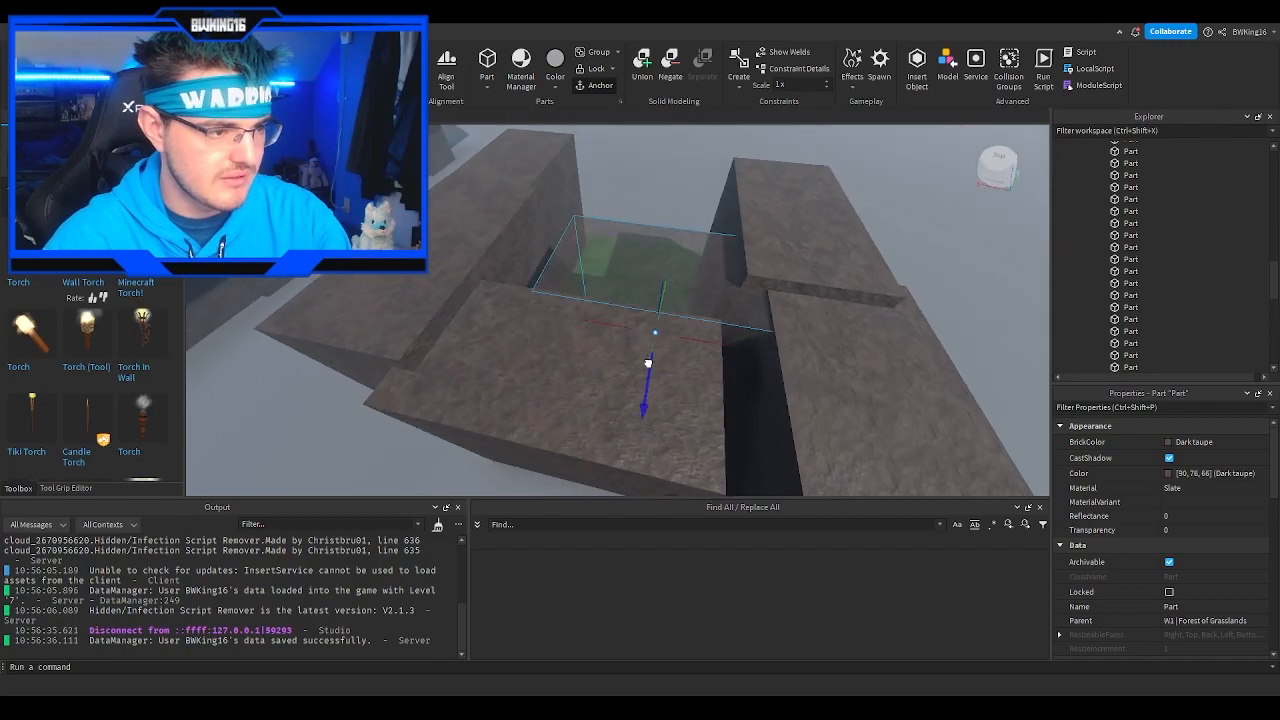
# Step: Move another crosswise slate wall part across to close the other end of the grass floor
pyautogui.moveTo(646, 363); pyautogui.dragTo(651, 340)
pyautogui.moveTo(646, 363); pyautogui.dragTo(651, 340, button='right')
pyautogui.moveTo(651, 340); pyautogui.dragTo(657, 294)
pyautogui.moveTo(657, 294); pyautogui.dragTo(705, 303, button='right')
pyautogui.click(705, 303)
pyautogui.moveTo(701, 319); pyautogui.dragTo(688, 290)
pyautogui.moveTo(688, 290); pyautogui.dragTo(688, 289, button='right')
# Step: Position a further slate wall part at the far end, offset from the neighbouring end wall
pyautogui.click(674, 255)
pyautogui.scroll(-2, 674, 255)
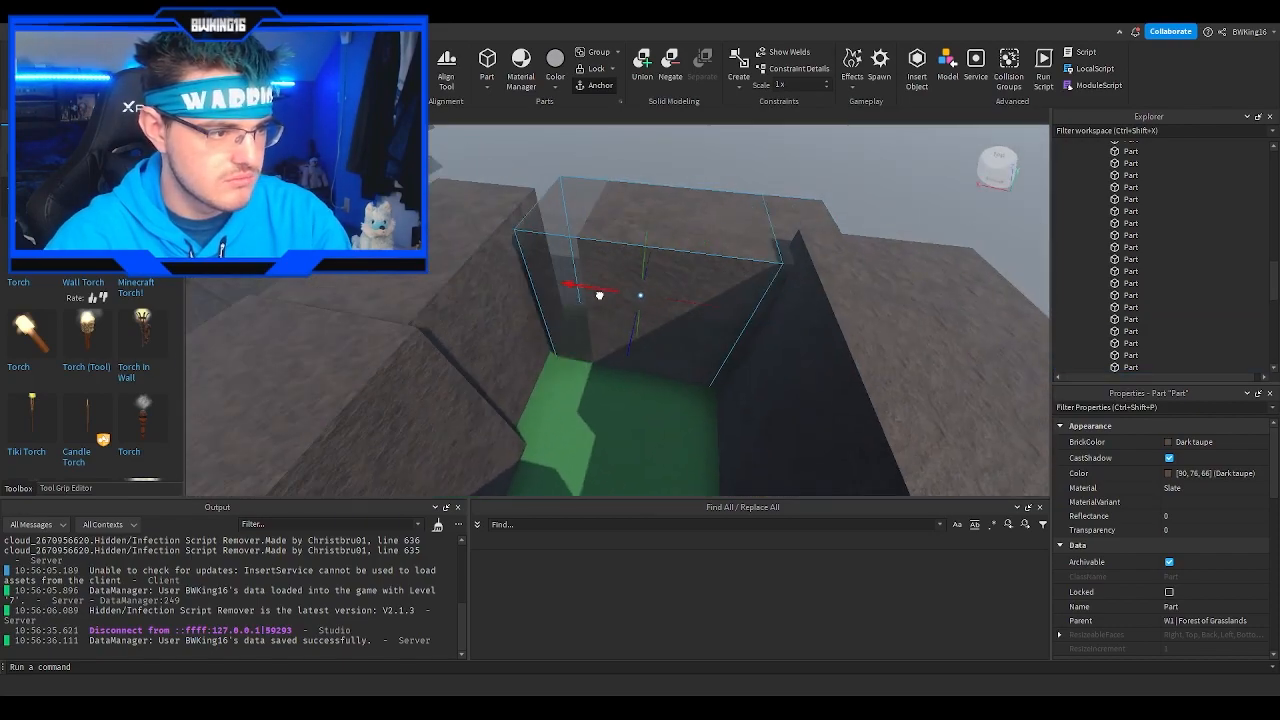
pyautogui.moveTo(600, 323)
pyautogui.mouseDown()
pyautogui.moveTo(607, 268)
pyautogui.moveTo(610, 309)
pyautogui.mouseUp()
pyautogui.moveTo(611, 306); pyautogui.dragTo(611, 304, button='right')
pyautogui.scroll(-3, 611, 304)
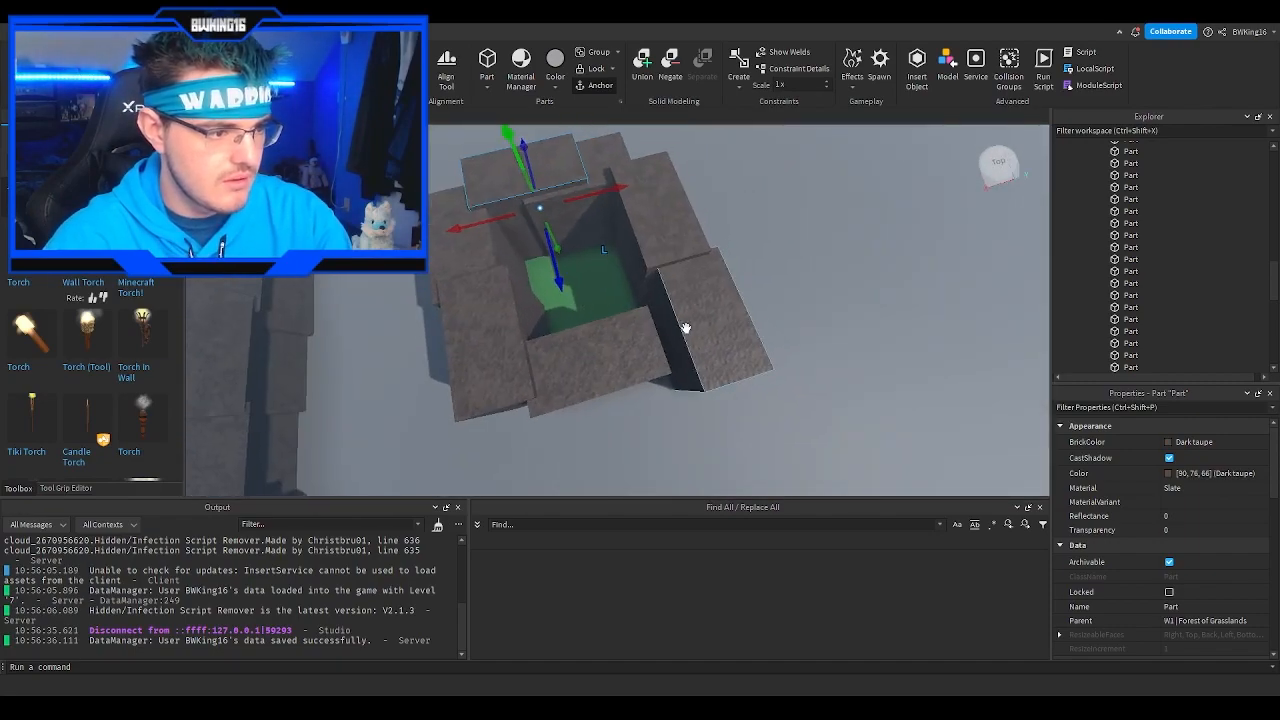
# Step: Shift the outer side wall part inward so it meets the end wall at the corner
pyautogui.click(685, 328)
pyautogui.moveTo(645, 342); pyautogui.dragTo(620, 344)
pyautogui.scroll(10, 651, 274)
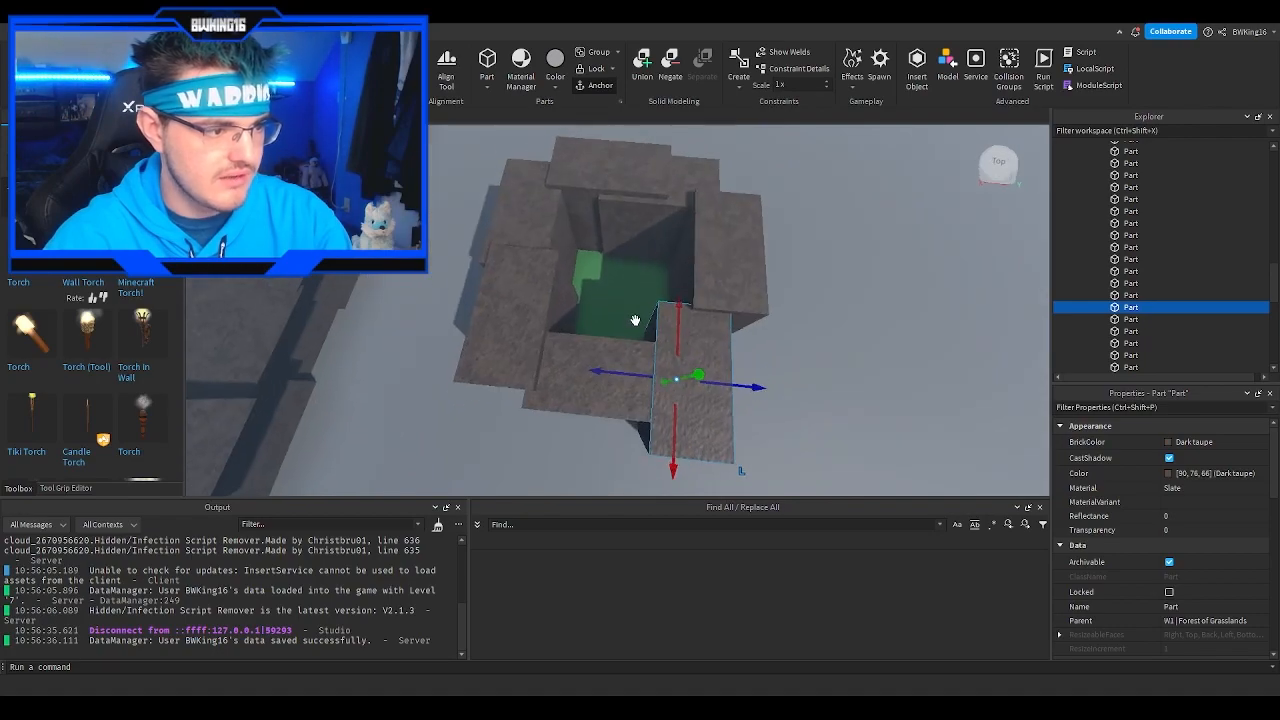
pyautogui.scroll(-10, 651, 272)
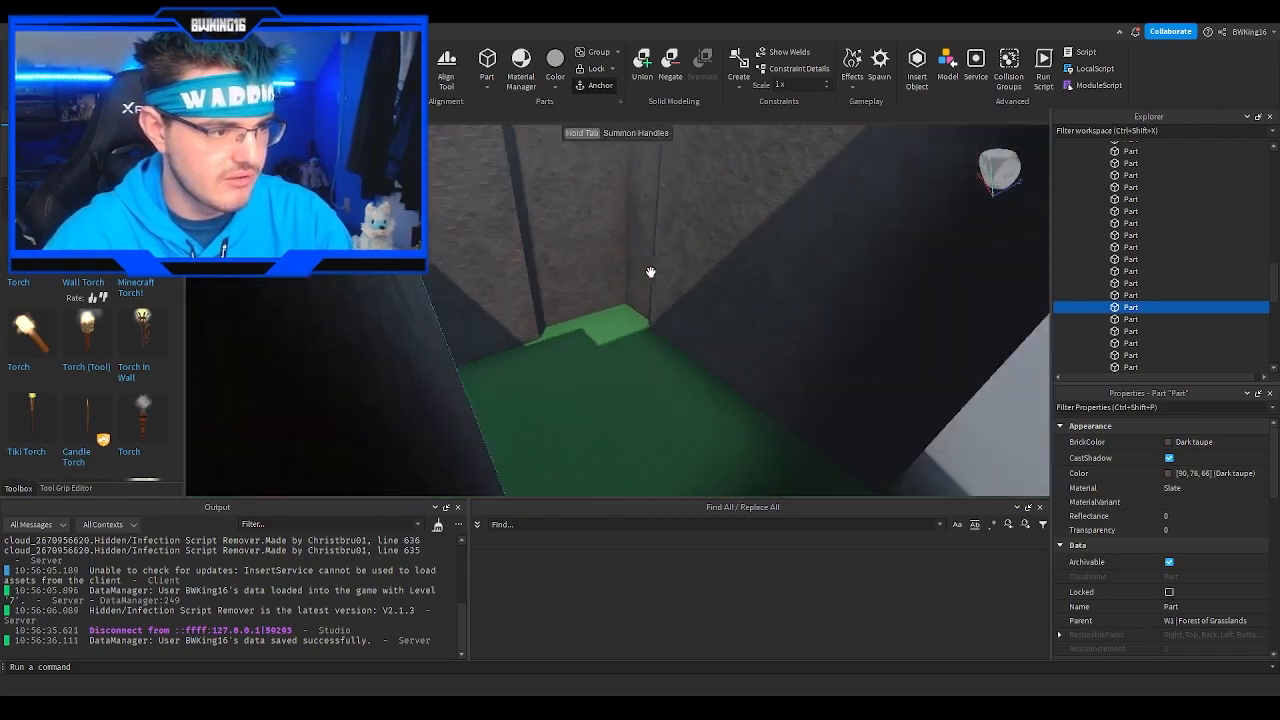
# Step: Raise slate wall parts above the far end wall to begin a second tier
pyautogui.click(604, 274)
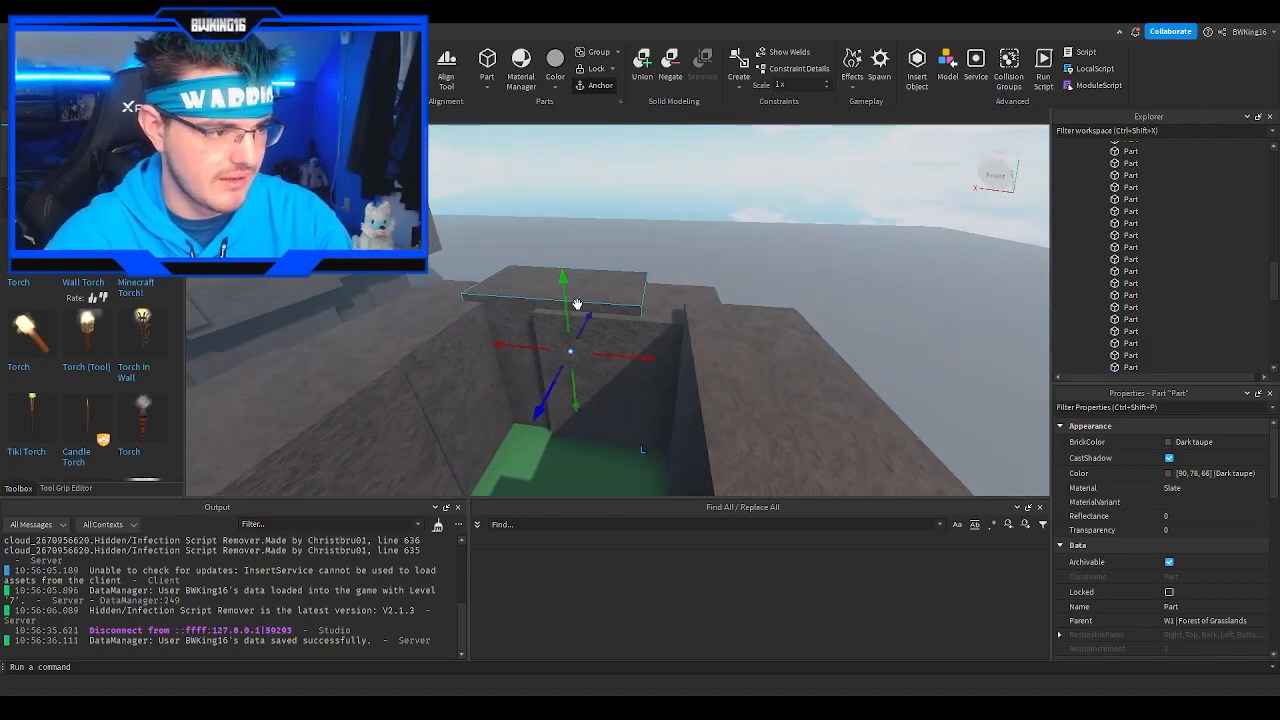
pyautogui.moveTo(567, 301); pyautogui.dragTo(569, 259)
pyautogui.moveTo(564, 333); pyautogui.dragTo(749, 331)
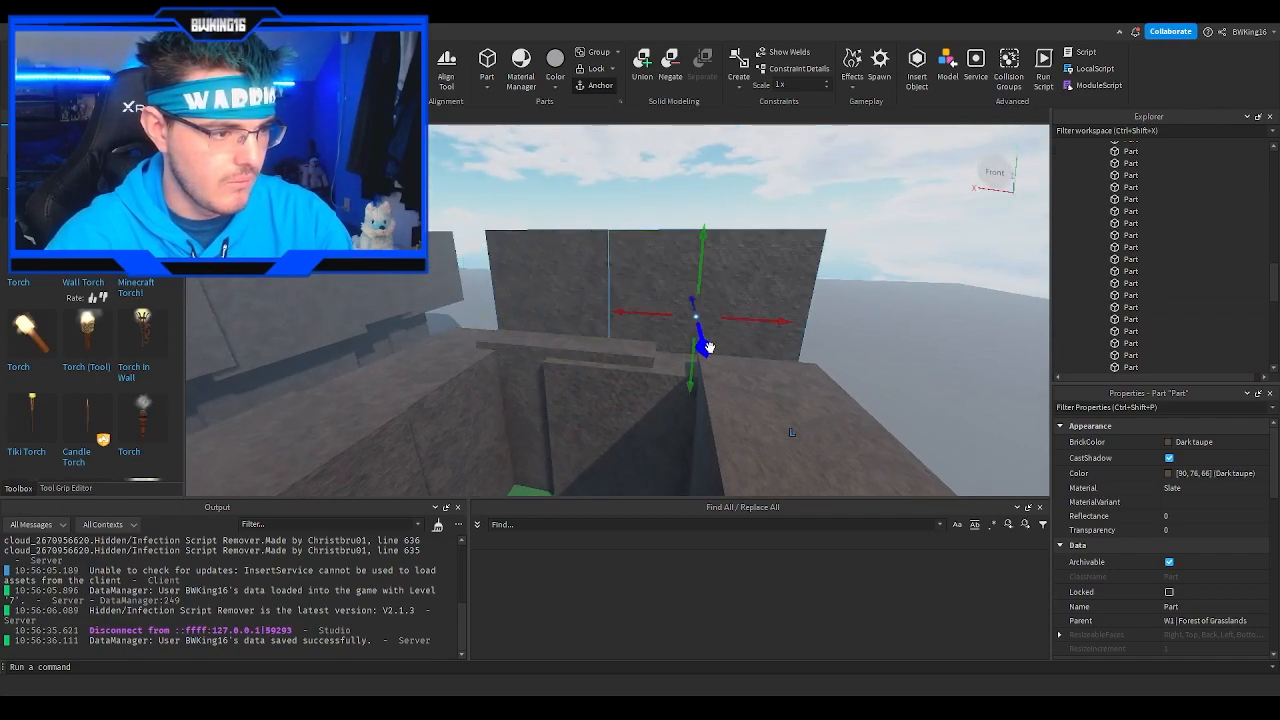
pyautogui.moveTo(707, 360); pyautogui.dragTo(649, 251, button='right')
# Step: Duplicate an upper slate wall part and place it on top of the adjoining side wall
pyautogui.click(672, 228)
pyautogui.click(729, 223)
pyautogui.moveTo(646, 269); pyautogui.dragTo(746, 322)
pyautogui.moveTo(665, 319)
pyautogui.mouseDown(button='right')
pyautogui.moveTo(648, 340)
pyautogui.moveTo(640, 323)
pyautogui.mouseUp(button='right')
pyautogui.hotkey('ctrl', 'd')
pyautogui.moveTo(640, 323); pyautogui.dragTo(673, 332)
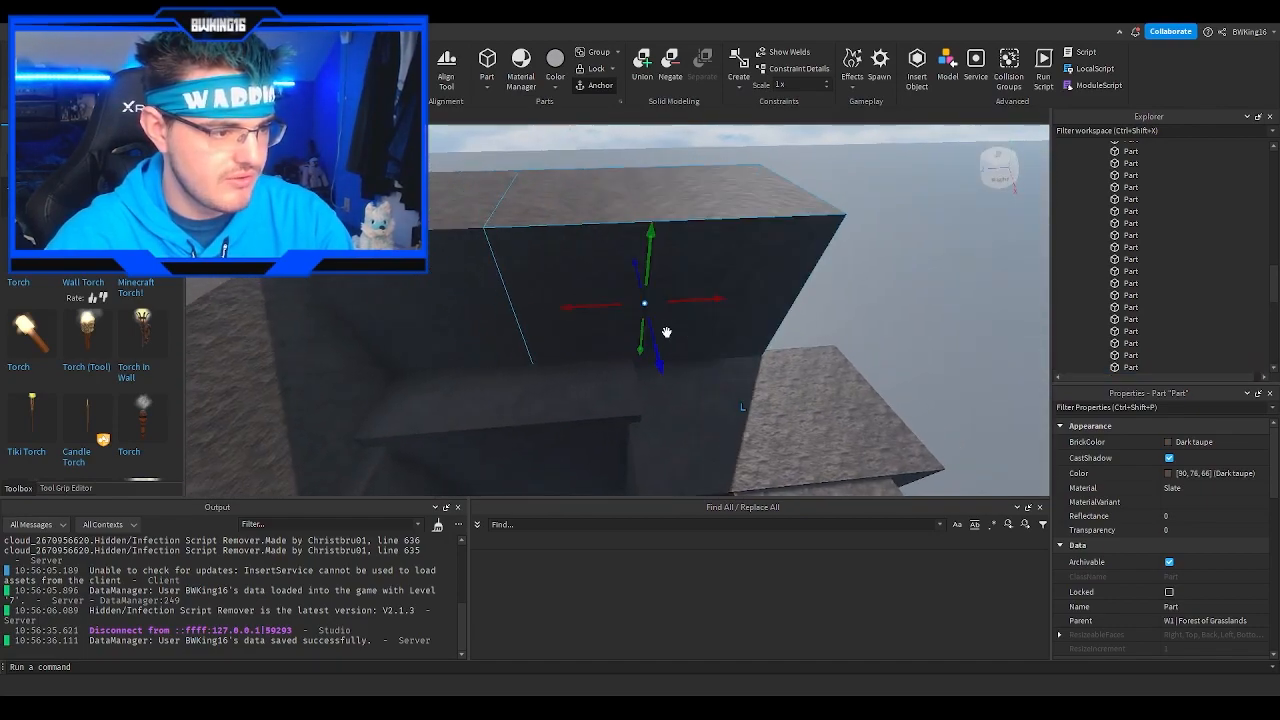
# Step: Duplicate two upper wall parts and place the copies on top of the opposite side wall
pyautogui.moveTo(651, 337); pyautogui.dragTo(597, 263, button='right')
pyautogui.click(595, 263)
pyautogui.keyDown('ctrl'); pyautogui.click(601, 216); pyautogui.keyUp('ctrl')
pyautogui.hotkey('ctrl', 'd')
pyautogui.moveTo(614, 208); pyautogui.dragTo(727, 277, button='right')
pyautogui.moveTo(727, 277); pyautogui.dragTo(754, 325)
pyautogui.moveTo(754, 325); pyautogui.dragTo(720, 308, button='right')
# Step: Move an upper slate wall part onto the remaining end wall to complete the second tier
pyautogui.click(563, 229)
pyautogui.moveTo(563, 229); pyautogui.dragTo(563, 228, button='right')
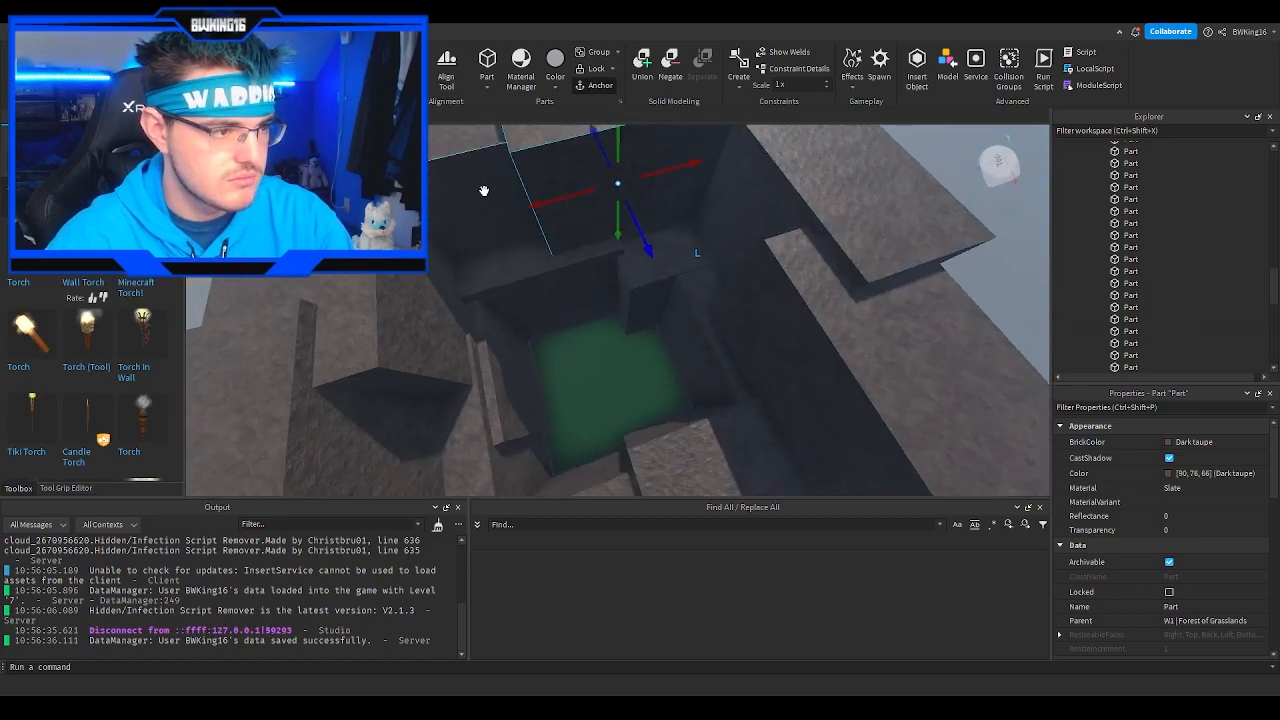
pyautogui.moveTo(637, 232); pyautogui.dragTo(663, 263)
pyautogui.moveTo(655, 256); pyautogui.dragTo(663, 263, button='right')
pyautogui.moveTo(663, 263); pyautogui.dragTo(795, 254)
pyautogui.moveTo(795, 254); pyautogui.dragTo(790, 260, button='right')
pyautogui.moveTo(544, 364); pyautogui.dragTo(551, 346)
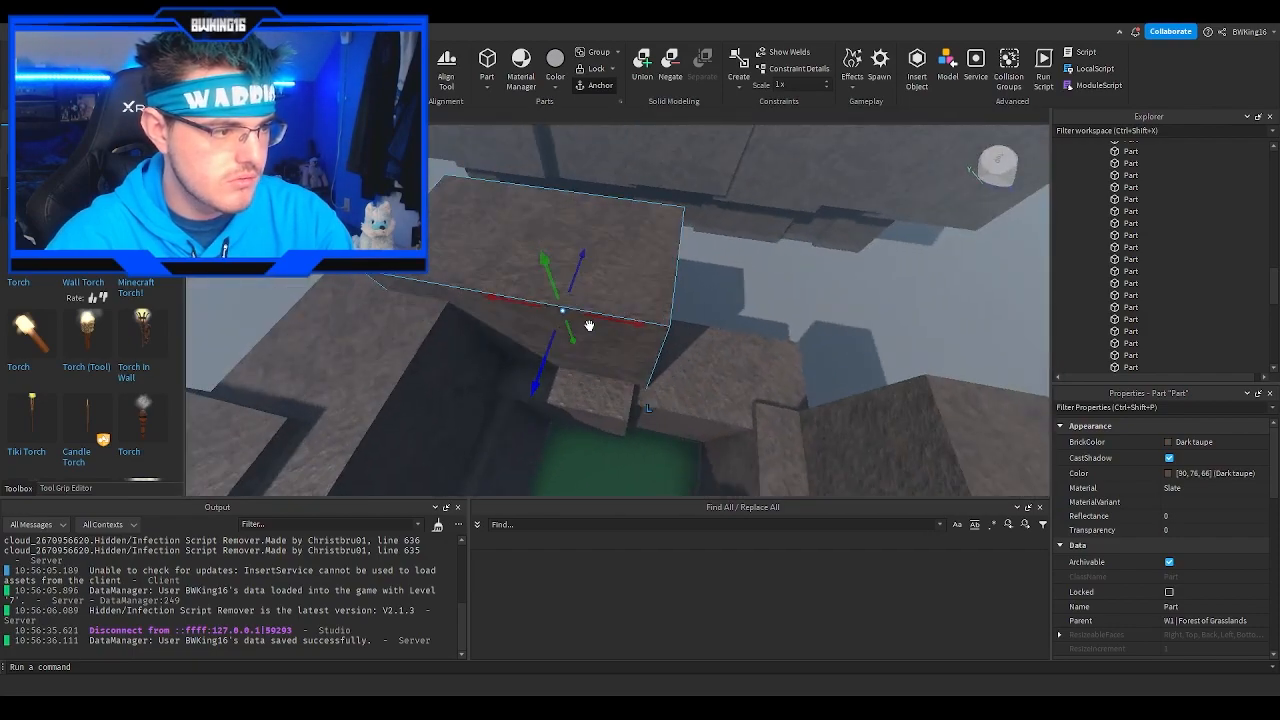
pyautogui.moveTo(613, 319); pyautogui.dragTo(717, 392)
pyautogui.moveTo(717, 392); pyautogui.dragTo(664, 358, button='right')
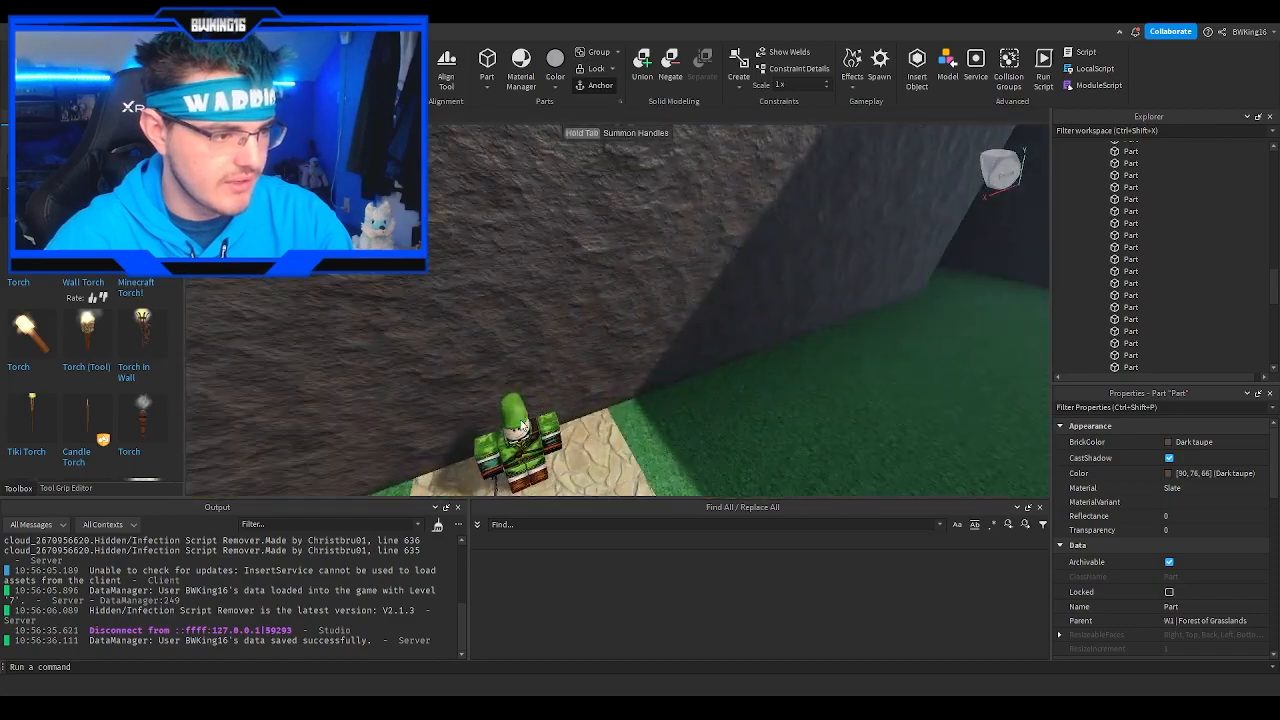
# Step: Move the Link mob onto the new walled grass floor and set TeleportLocation in its MobConfig to "Spawn"
pyautogui.moveTo(560, 438); pyautogui.dragTo(640, 337)
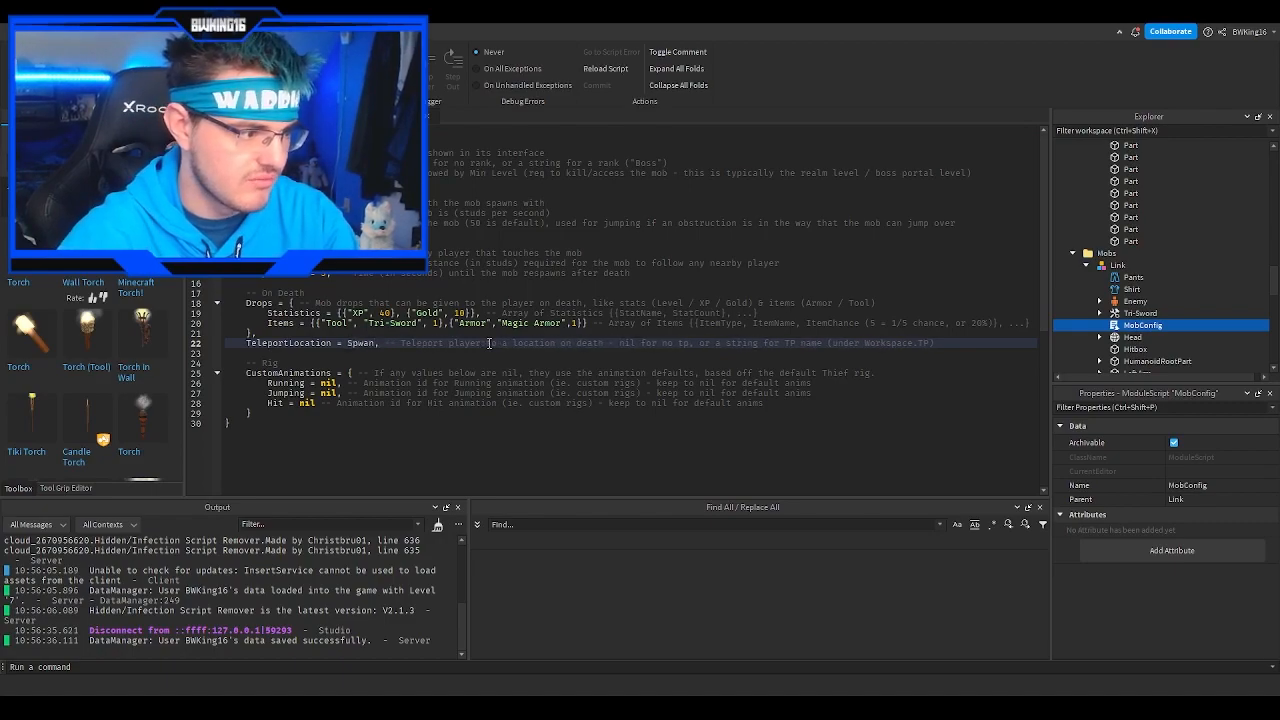
pyautogui.press('BackSpace')
pyautogui.press('BackSpace')
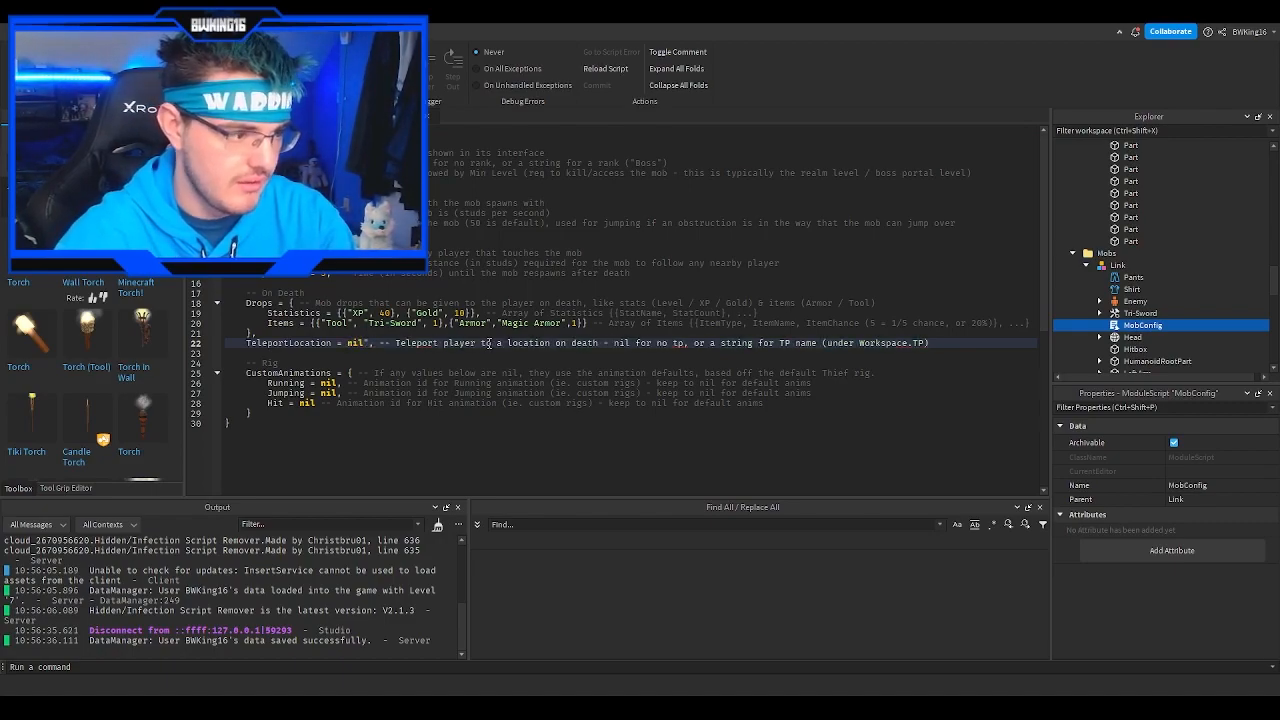
pyautogui.press('BackSpace')
pyautogui.write('"')
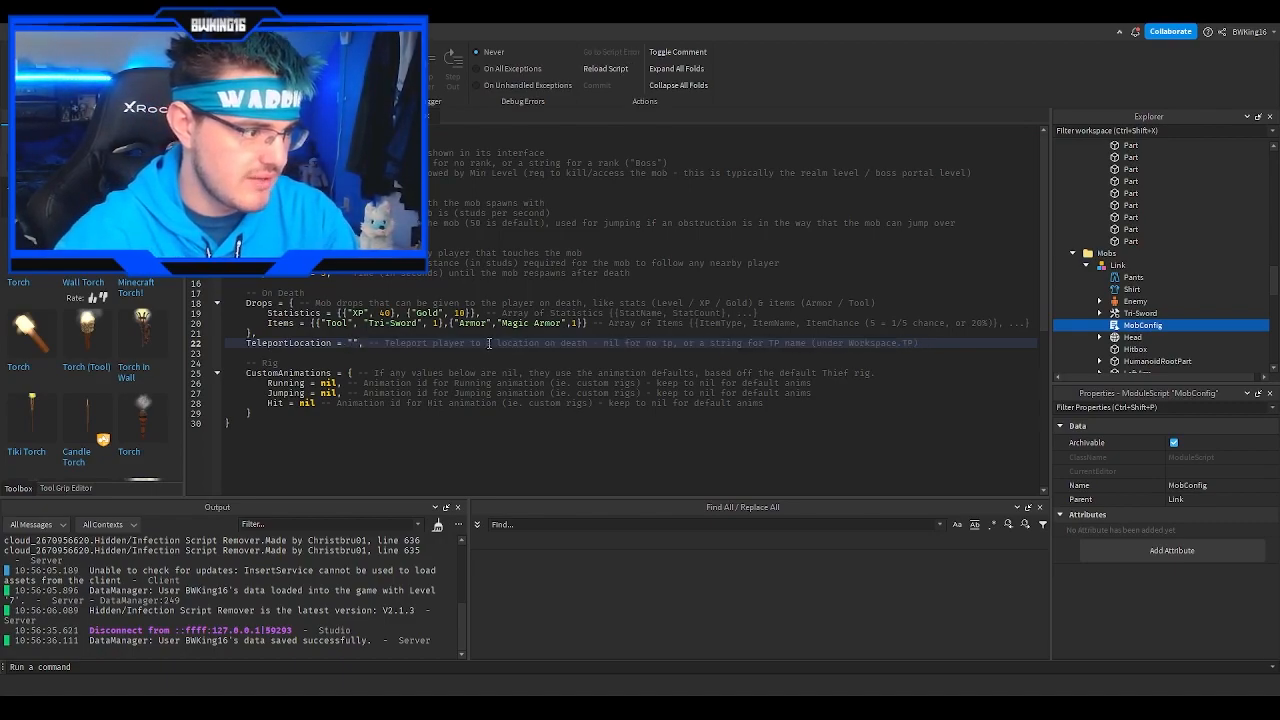
pyautogui.write('Spwabn')
pyautogui.press('BackSpace')
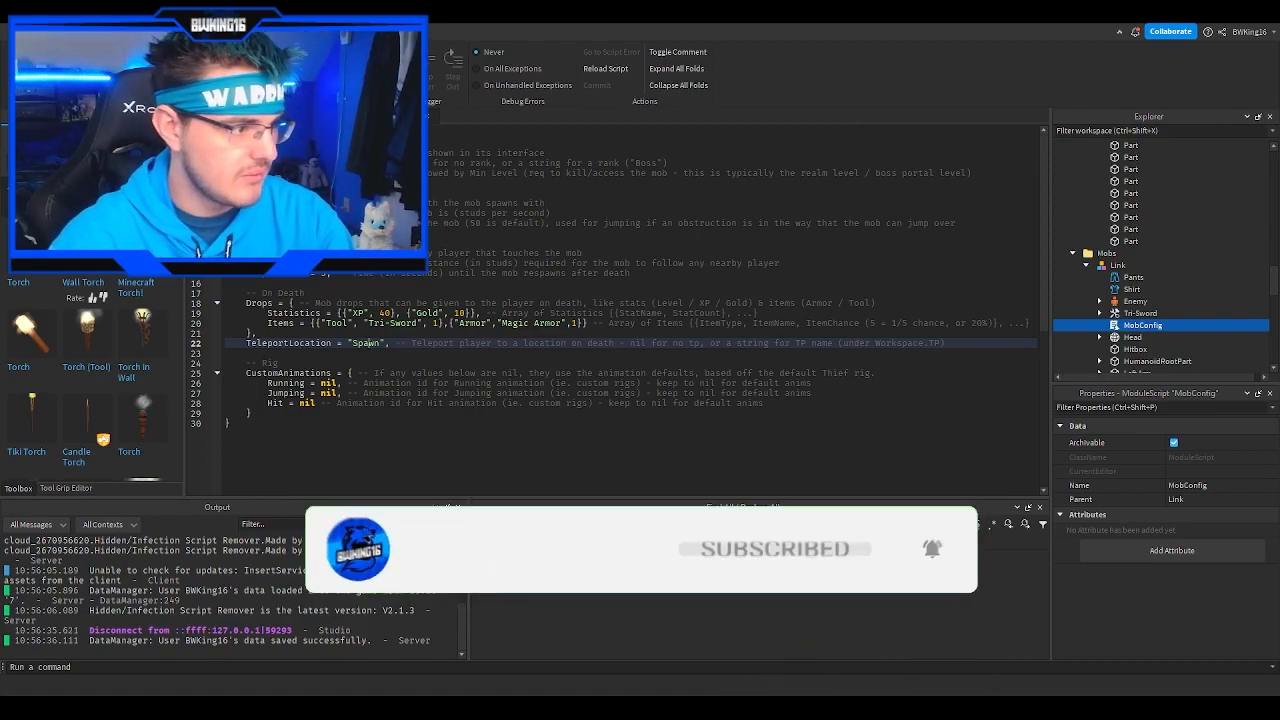
# Step: Return to the 3D view and duplicate the Portal Room portal
pyautogui.hotkey('ctrl', 'Tab')
pyautogui.moveTo(606, 249); pyautogui.dragTo(597, 236, button='right')
pyautogui.click(597, 236)
pyautogui.hotkey('ctrl', 'd')
pyautogui.moveTo(597, 236); pyautogui.dragTo(679, 222)
pyautogui.scroll(3, 680, 222)
pyautogui.scroll(-5, 680, 222)
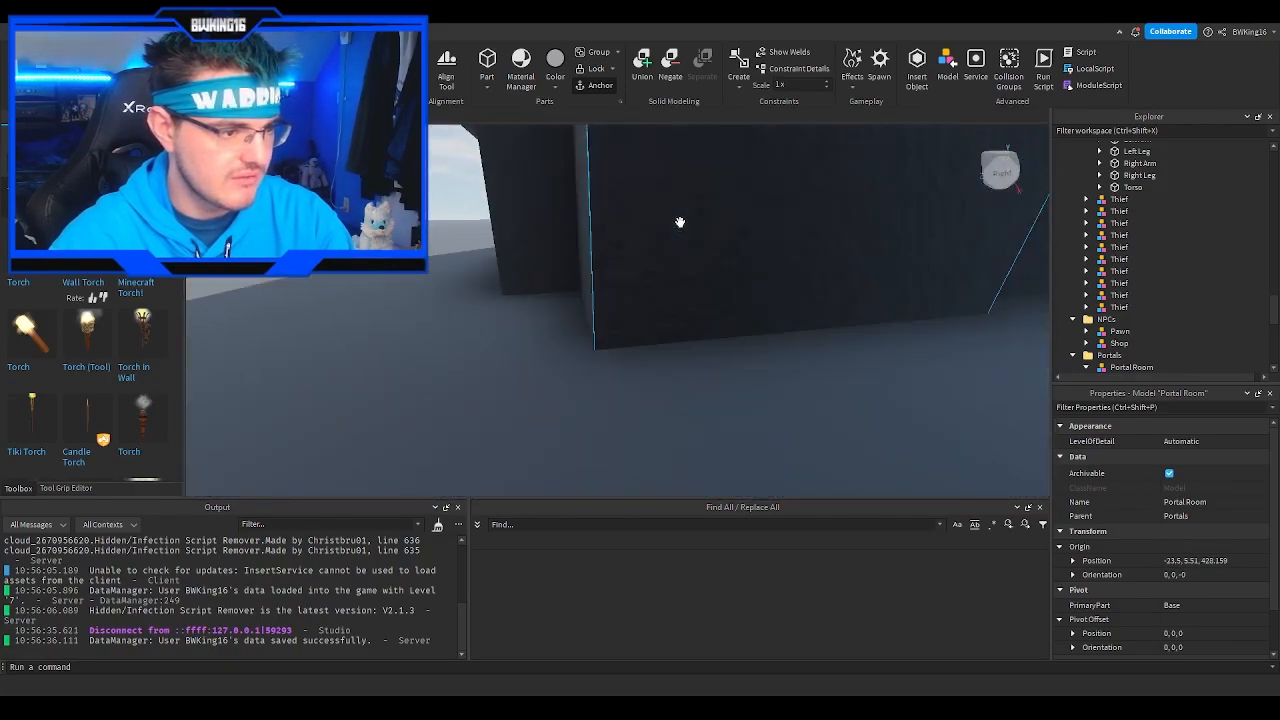
# Step: Review the minimum level setting in Link's MobConfig and close the script
pyautogui.click(567, 275)
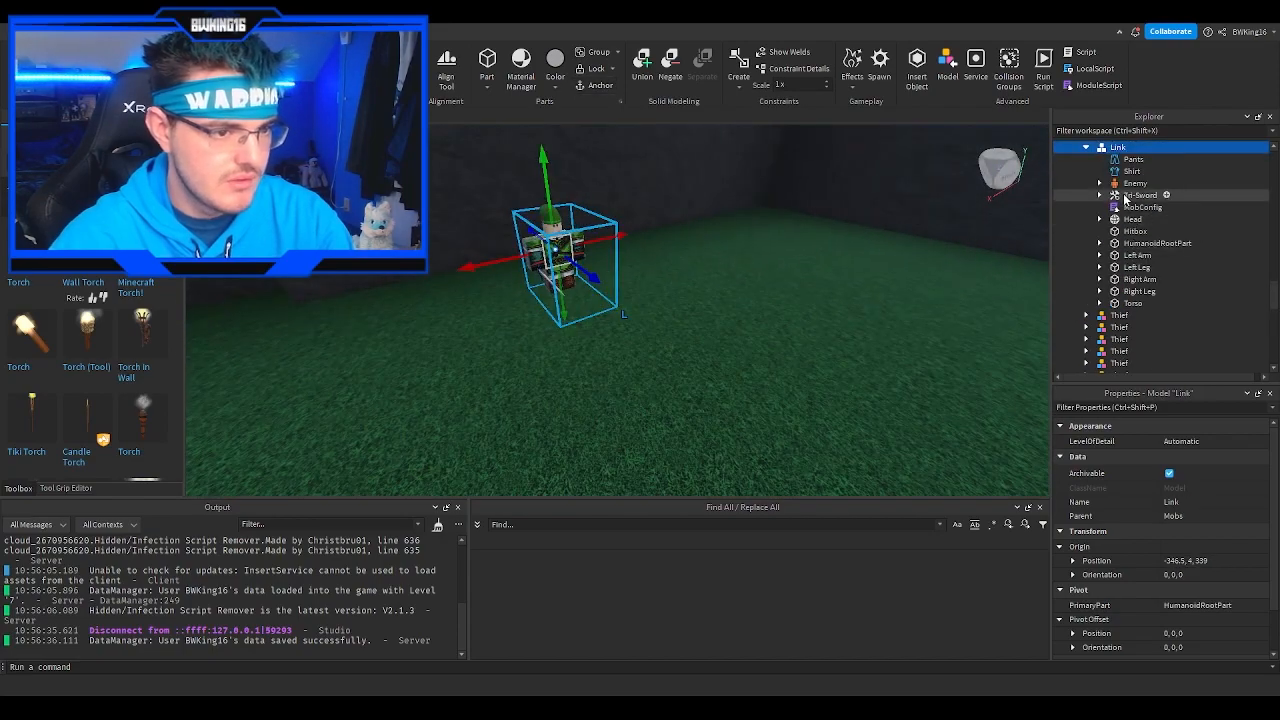
pyautogui.doubleClick(1142, 207)
pyautogui.click(310, 173)
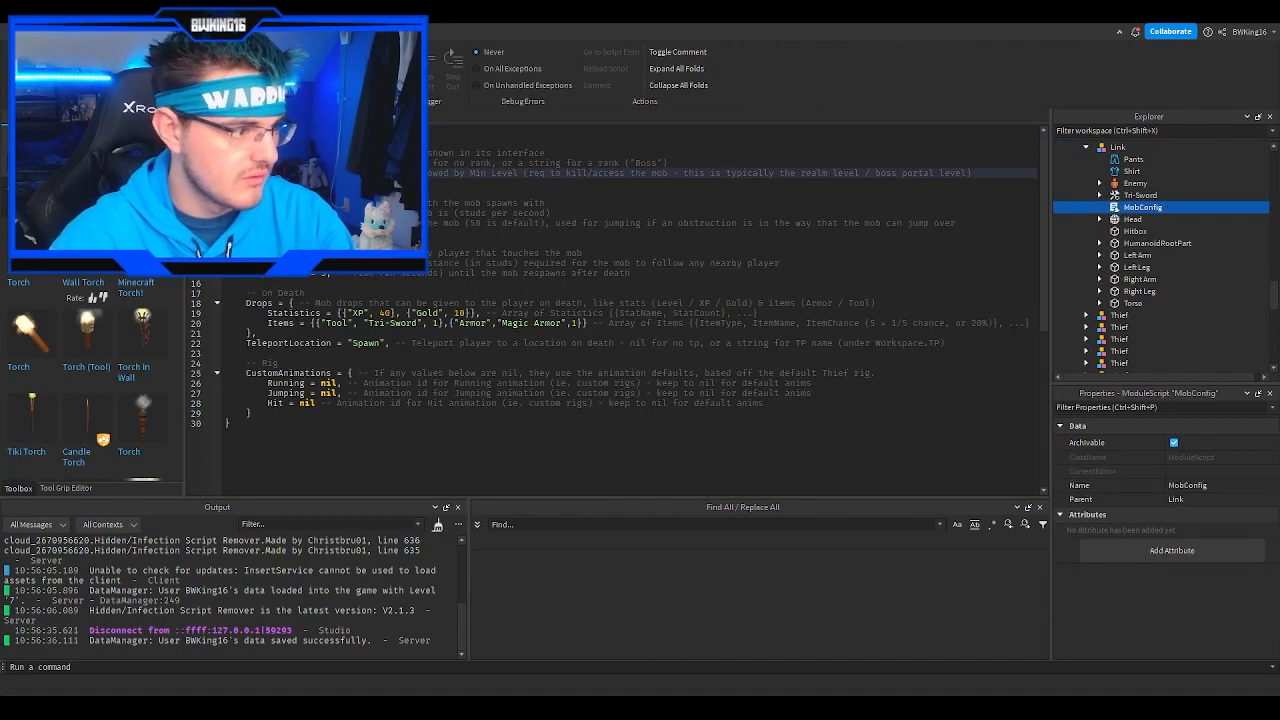
pyautogui.hotkey('ctrl', 'w')
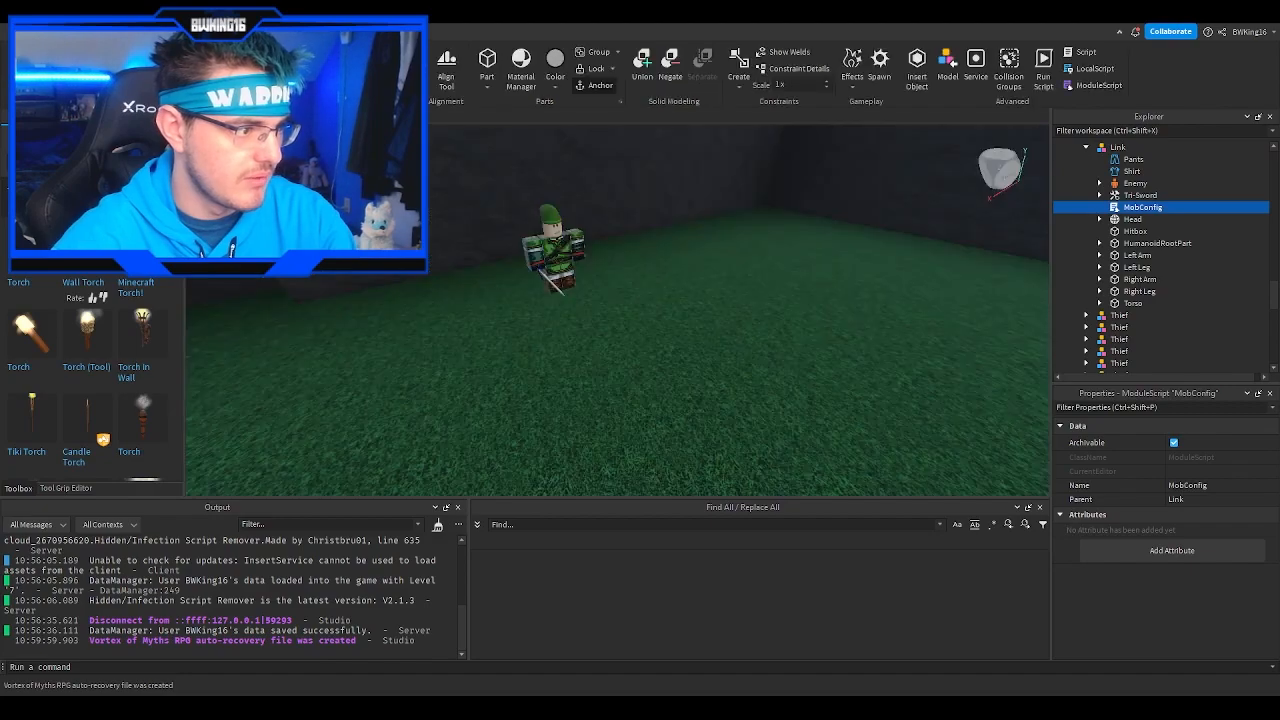
# Step: Locate the duplicated blue portal against the forest wall and collapse the original Portal Room model's contents
pyautogui.scroll(5, 643, 243)
pyautogui.press('w')
pyautogui.moveTo(643, 243); pyautogui.dragTo(643, 243, button='right')
pyautogui.click(568, 232)
pyautogui.press('f')
pyautogui.scroll(-2, 1190, 293)
pyautogui.click(1086, 251)
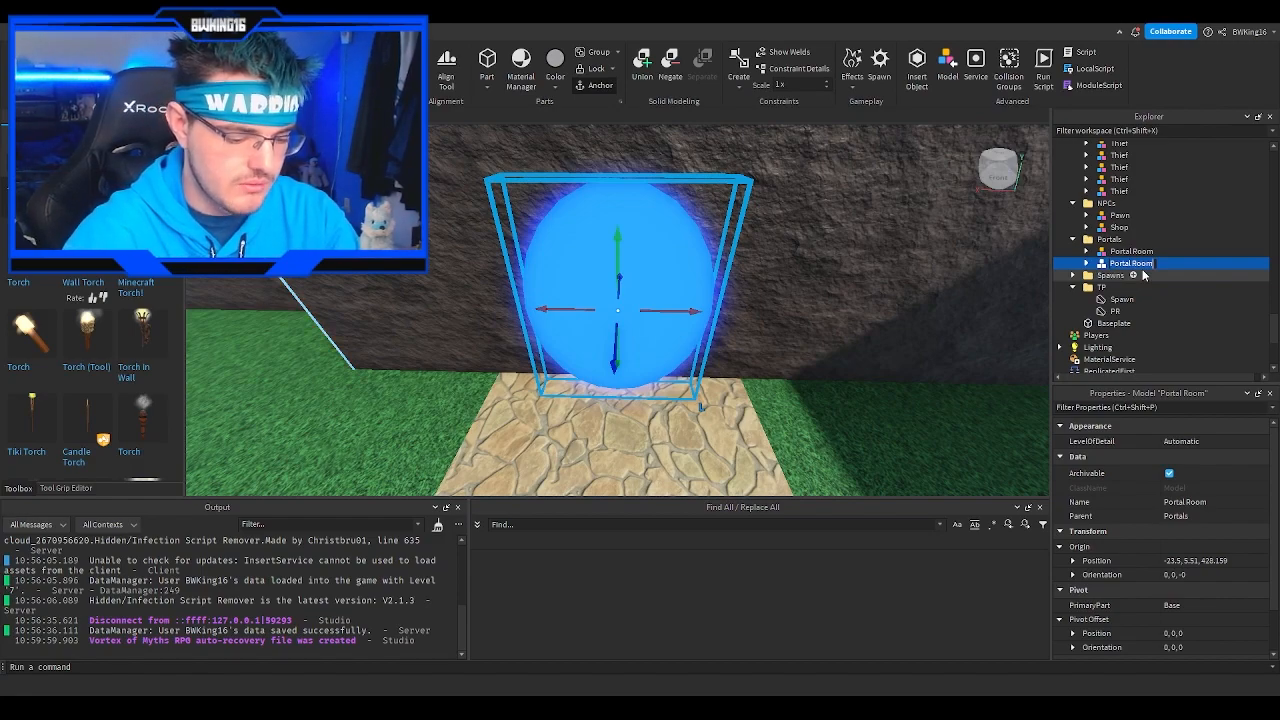
# Step: Duplicate the PR teleport part in the TP folder
pyautogui.click(1115, 310)
pyautogui.press('f')
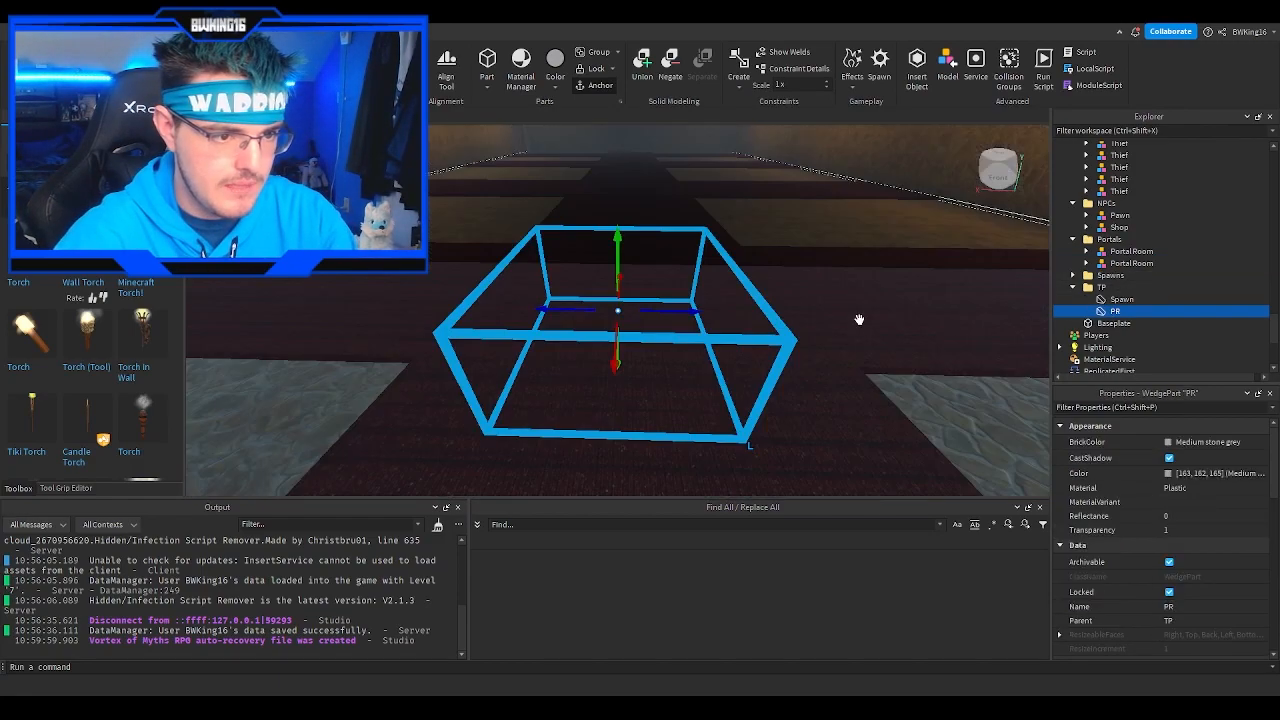
pyautogui.scroll(-5, 900, 320)
pyautogui.click(1115, 303)
pyautogui.click(1115, 311)
pyautogui.press('f')
pyautogui.moveTo(854, 323); pyautogui.dragTo(854, 323, button='right')
pyautogui.hotkey('ctrl', 'd')
# Step: Move the duplicated PR part out of the portal room and across the forest map to the walled boss area
pyautogui.moveTo(669, 357); pyautogui.dragTo(651, 339)
pyautogui.moveTo(651, 339); pyautogui.dragTo(651, 339, button='right')
pyautogui.press('s')
pyautogui.moveTo(651, 339); pyautogui.dragTo(645, 313)
pyautogui.moveTo(645, 313); pyautogui.dragTo(648, 313, button='right')
pyautogui.moveTo(645, 313); pyautogui.dragTo(648, 313)
pyautogui.moveTo(648, 313); pyautogui.dragTo(648, 313, button='right')
pyautogui.moveTo(648, 313); pyautogui.dragTo(595, 330)
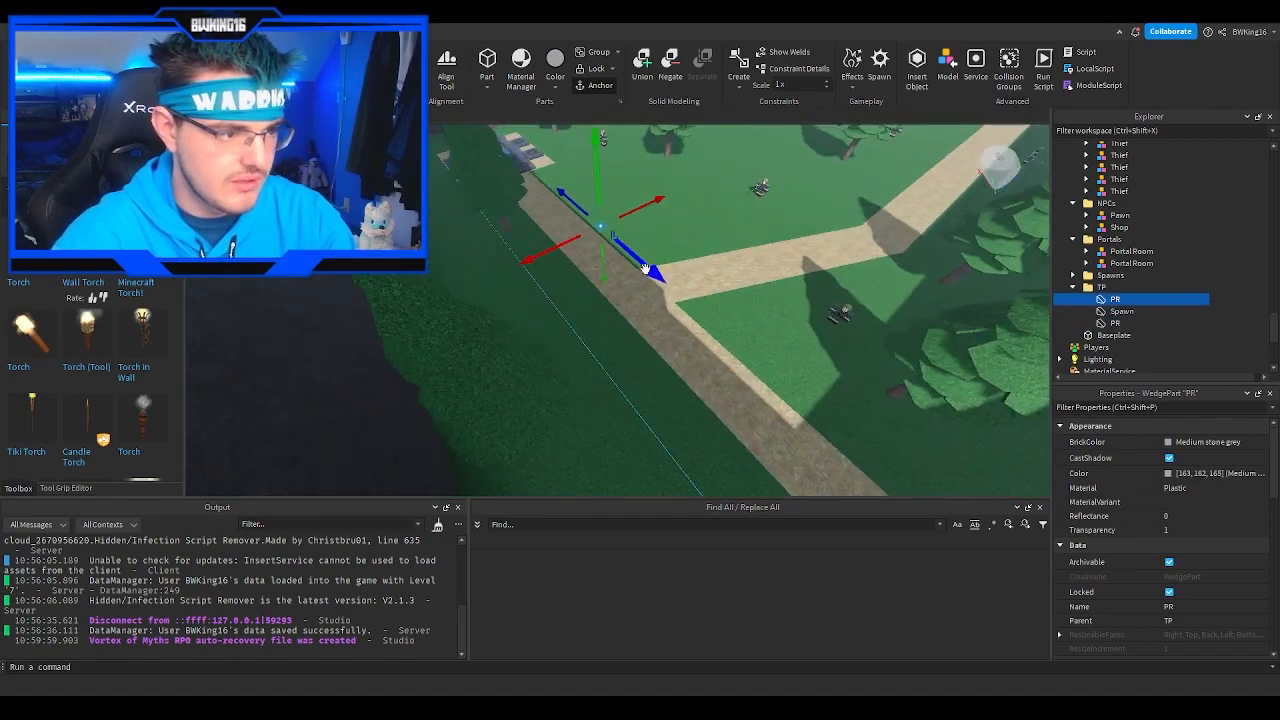
pyautogui.moveTo(644, 268); pyautogui.dragTo(720, 297)
pyautogui.moveTo(720, 297); pyautogui.dragTo(720, 297, button='right')
pyautogui.moveTo(720, 297); pyautogui.dragTo(721, 297)
pyautogui.moveTo(720, 297); pyautogui.dragTo(721, 297, button='right')
pyautogui.press('w')
pyautogui.moveTo(721, 297); pyautogui.dragTo(721, 287)
pyautogui.moveTo(721, 297); pyautogui.dragTo(721, 287, button='right')
pyautogui.moveTo(721, 287); pyautogui.dragTo(721, 287)
pyautogui.moveTo(721, 287); pyautogui.dragTo(721, 287, button='right')
pyautogui.moveTo(721, 287); pyautogui.dragTo(721, 287)
pyautogui.moveTo(721, 287); pyautogui.dragTo(721, 287, button='right')
pyautogui.moveTo(721, 287); pyautogui.dragTo(721, 287)
pyautogui.moveTo(721, 287); pyautogui.dragTo(724, 289, button='right')
pyautogui.moveTo(721, 287); pyautogui.dragTo(609, 386)
# Step: Position the duplicated part at the end of the boss area's grass floor opposite Link and rename it W1Boss
pyautogui.press('f')
pyautogui.moveTo(617, 378); pyautogui.dragTo(617, 379, button='right')
pyautogui.press('s')
pyautogui.press('d')
pyautogui.moveTo(619, 373); pyautogui.dragTo(700, 378)
pyautogui.press('a')
pyautogui.moveTo(700, 379); pyautogui.dragTo(700, 378, button='right')
pyautogui.press('d')
pyautogui.press('e')
pyautogui.scroll(-1, 743, 389)
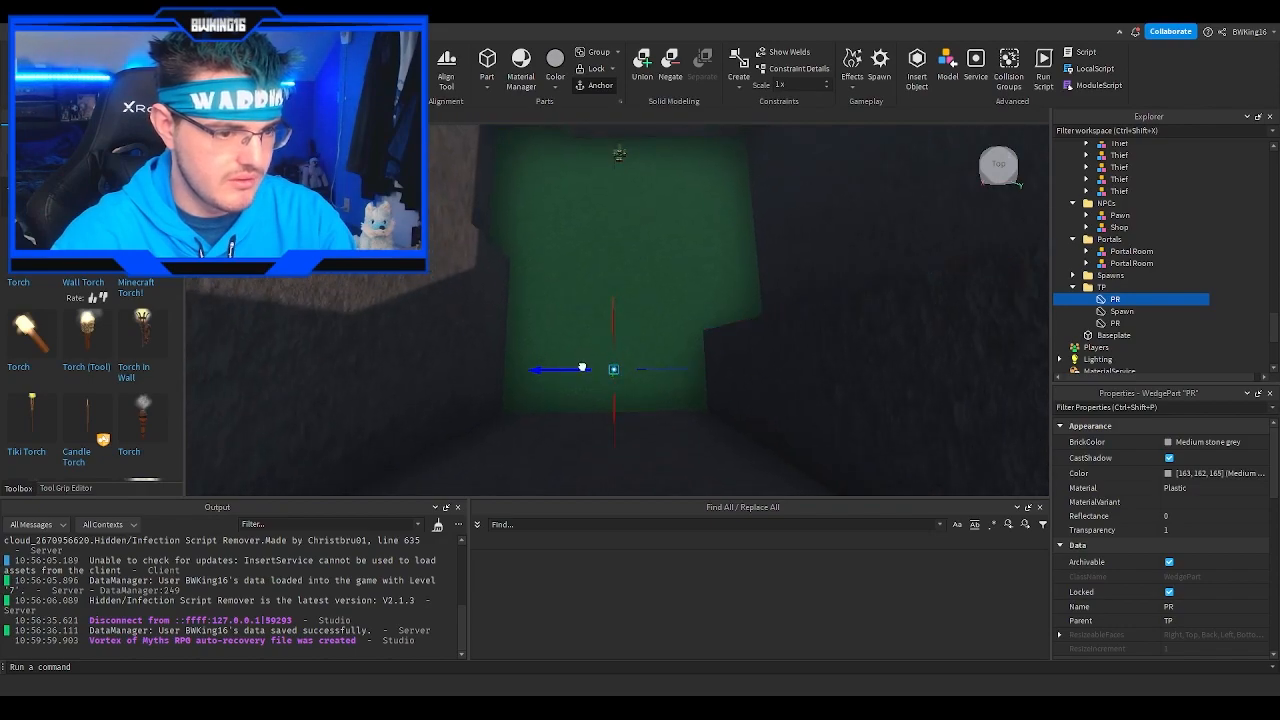
pyautogui.moveTo(579, 369); pyautogui.dragTo(577, 369)
pyautogui.scroll(-5, 1235, 517)
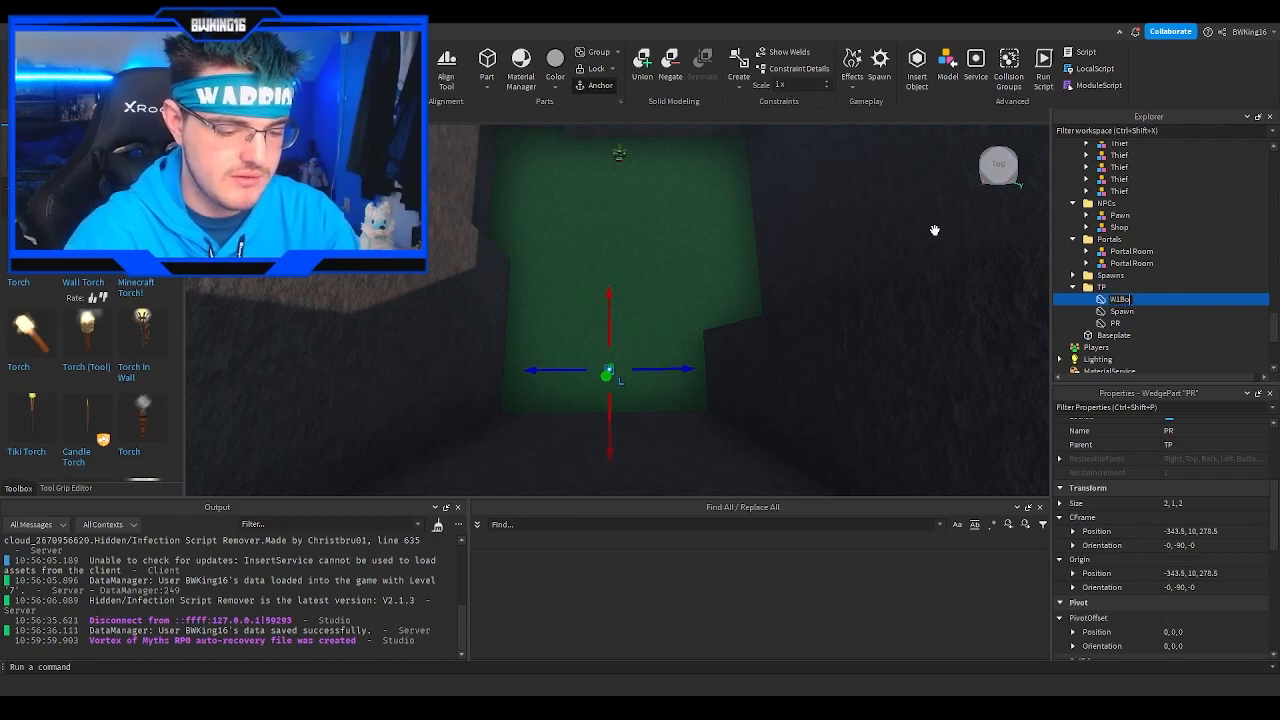
# Step: Set the colour of the duplicated portal's Base to 106, 209, 83
pyautogui.scroll(15, 1069, 228)
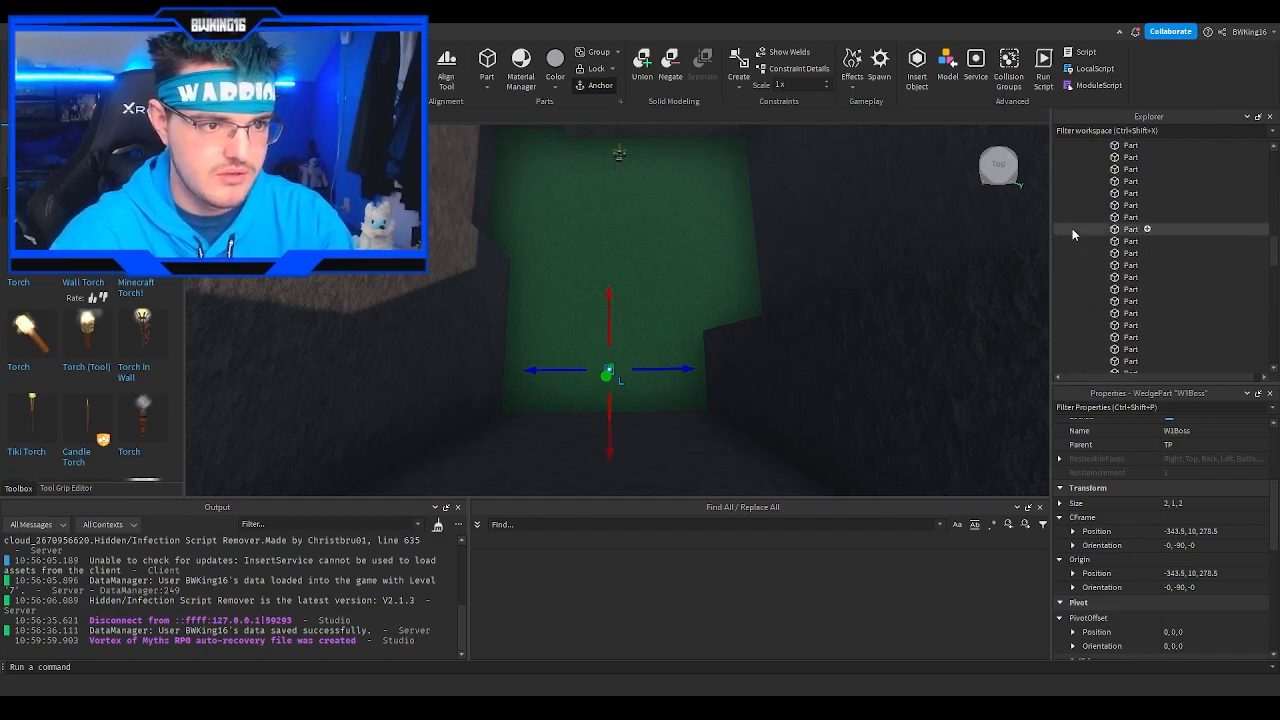
pyautogui.scroll(-10, 1110, 245)
pyautogui.scroll(-1, 1121, 254)
pyautogui.moveTo(853, 300); pyautogui.dragTo(720, 245, button='right')
pyautogui.press('w')
pyautogui.click(718, 250)
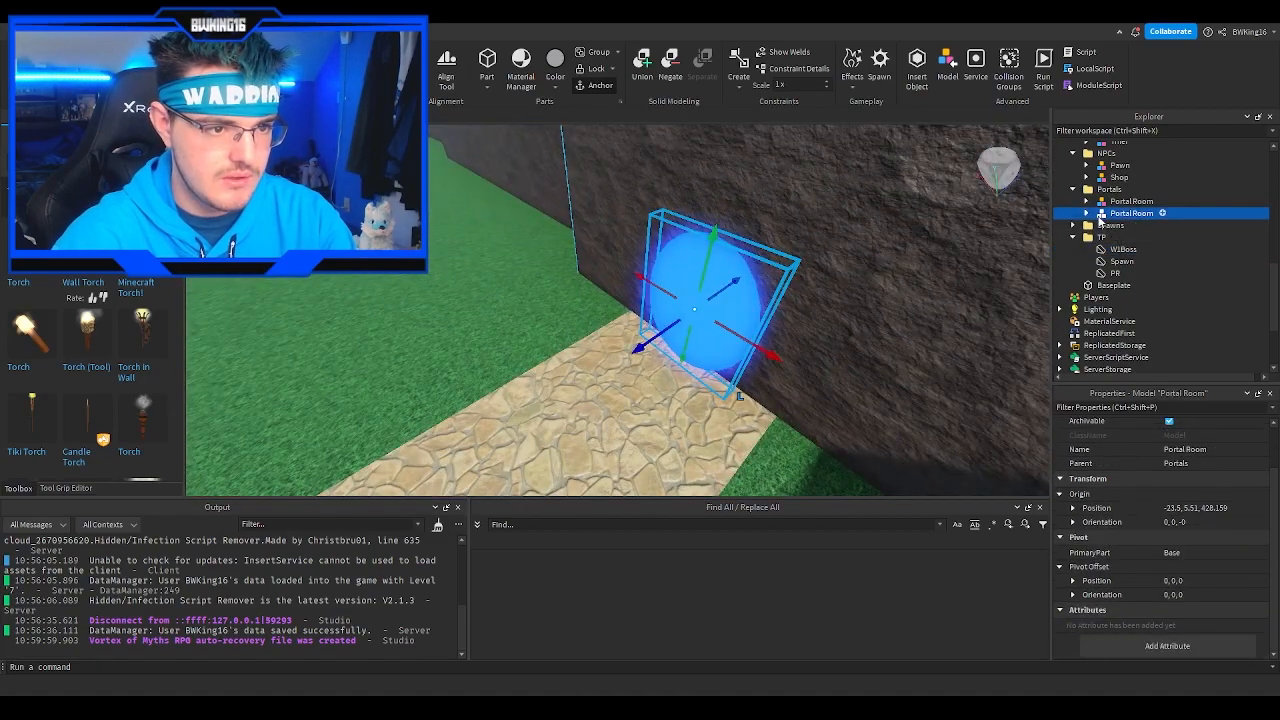
pyautogui.click(1087, 213)
pyautogui.click(1130, 237)
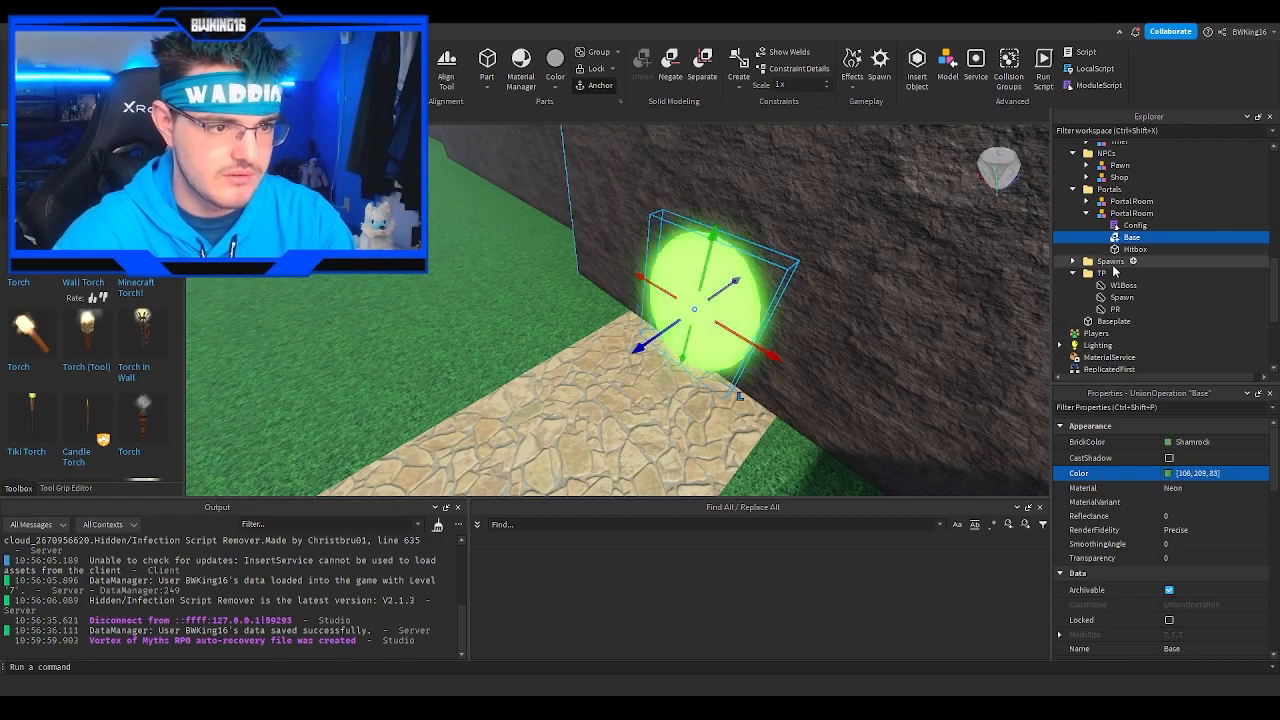
# Step: Open the duplicated portal's Config and set the teleport transition colour to match Base, 106, 209, 83
pyautogui.doubleClick(1124, 226)
pyautogui.click(424, 183)
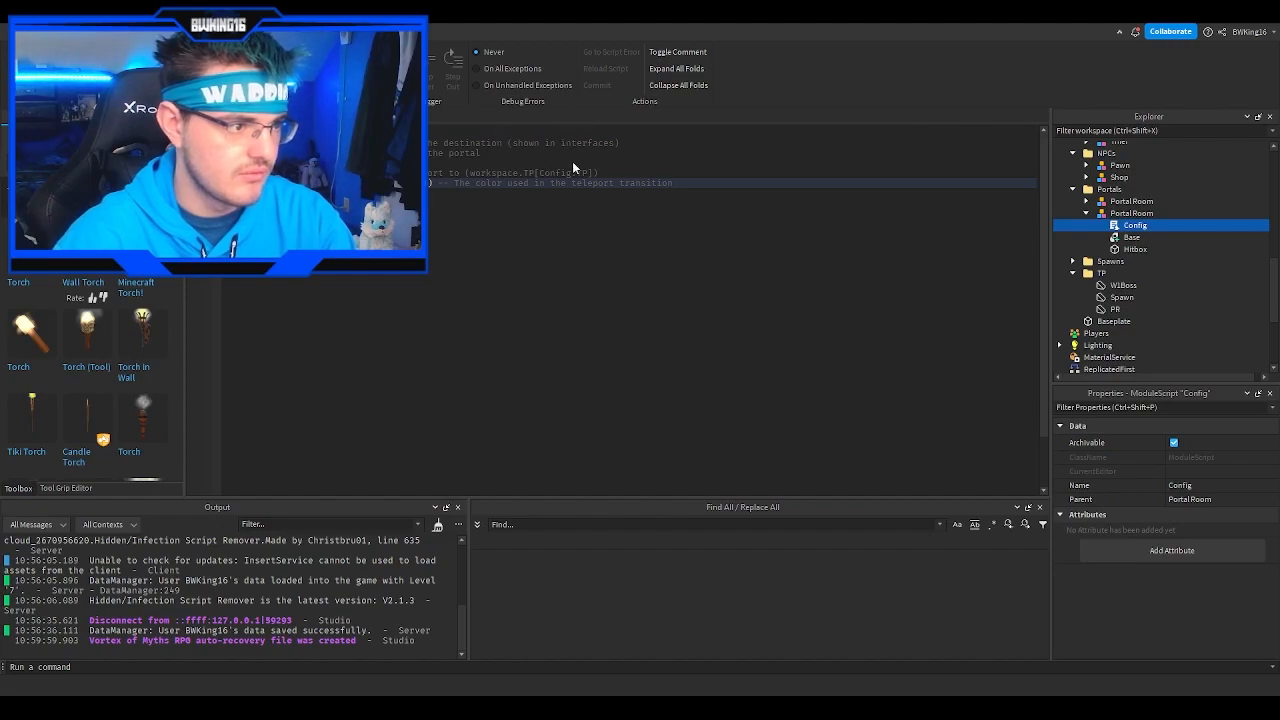
pyautogui.click(1131, 237)
pyautogui.click(1200, 474)
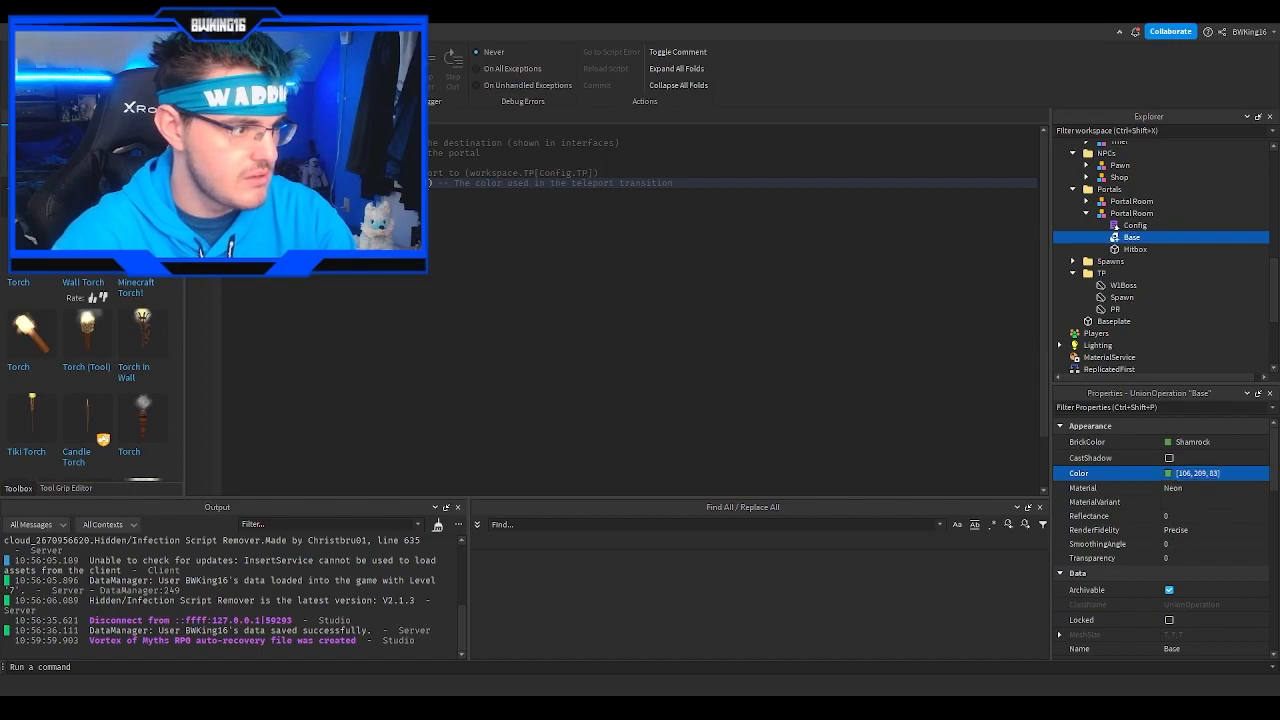
# Step: Set the Config's teleport target to W1Boss and its displayed destination name to Boss, and close the script
pyautogui.click(422, 173)
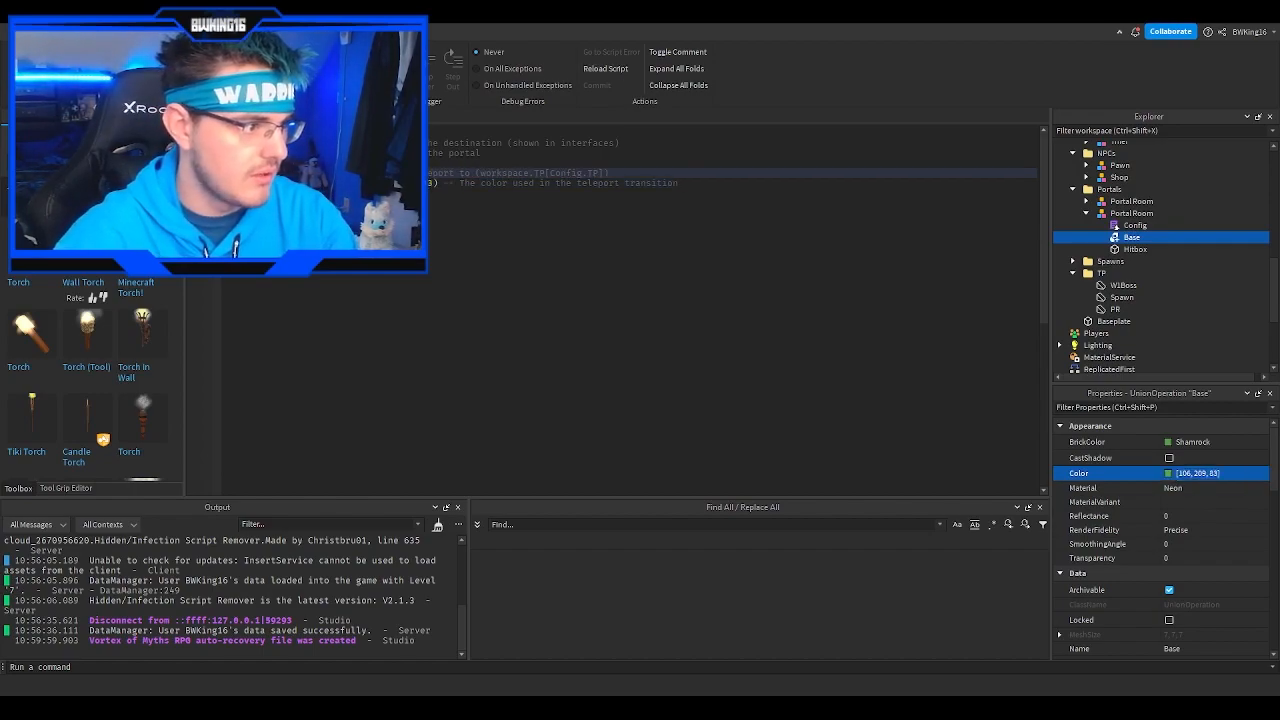
pyautogui.click(330, 143)
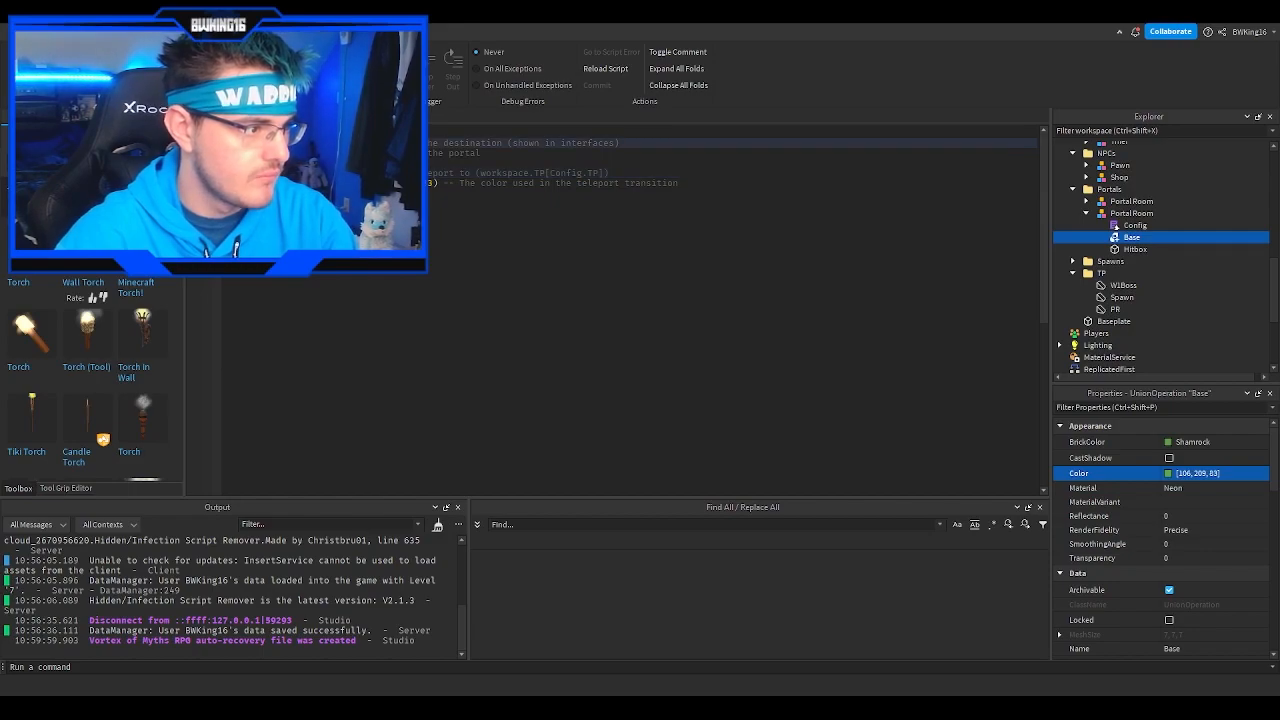
pyautogui.click(330, 173)
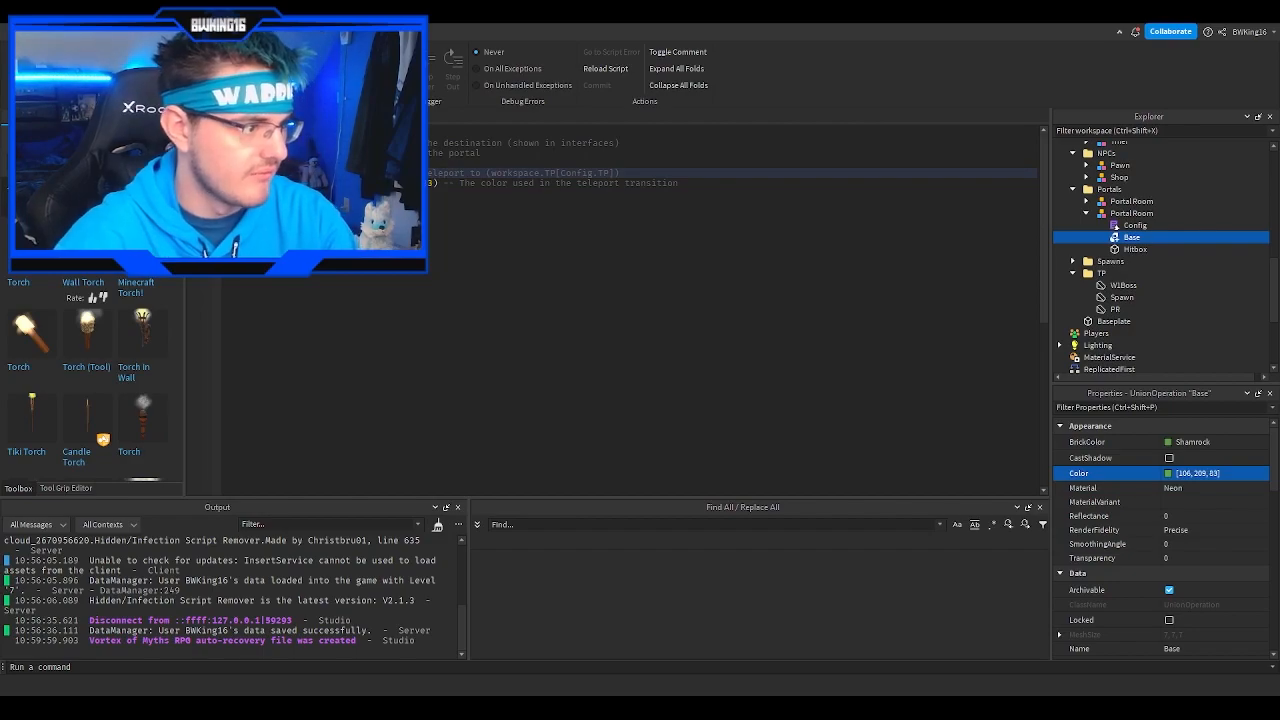
pyautogui.click(330, 143)
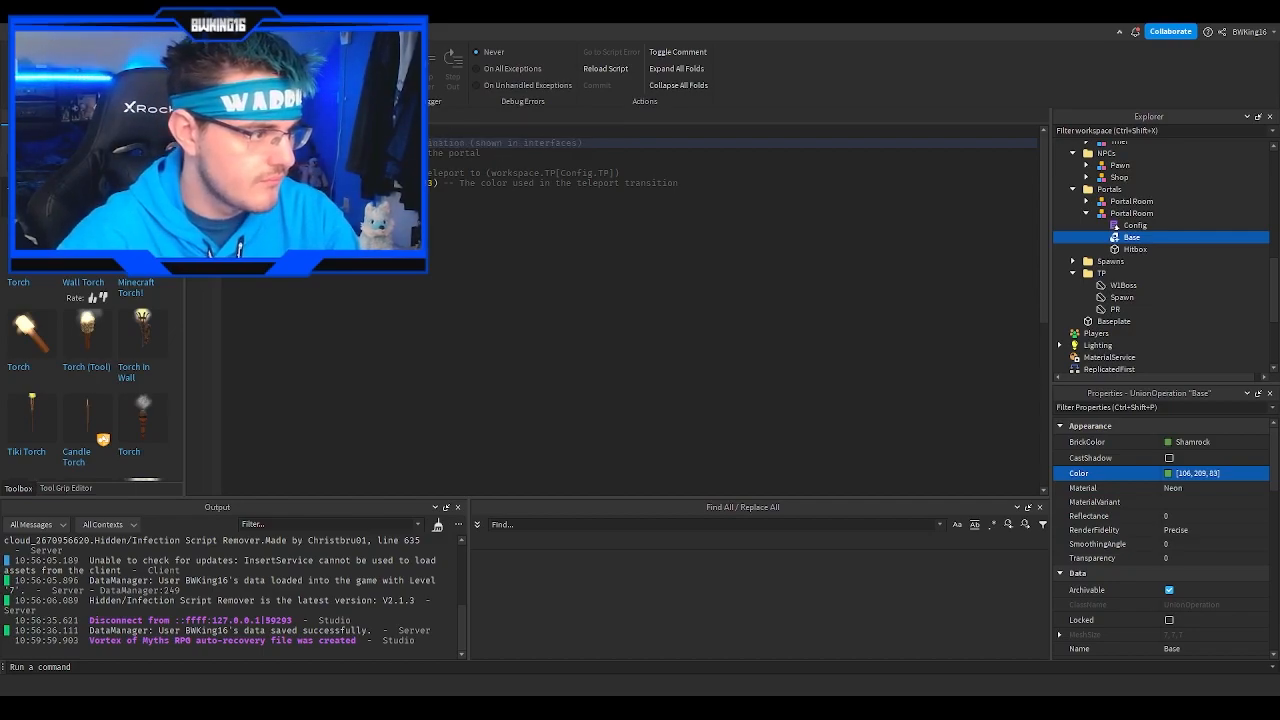
pyautogui.click(506, 112)
# Step: Start a playtest and equip the Tri-Sword
pyautogui.click(165, 32)
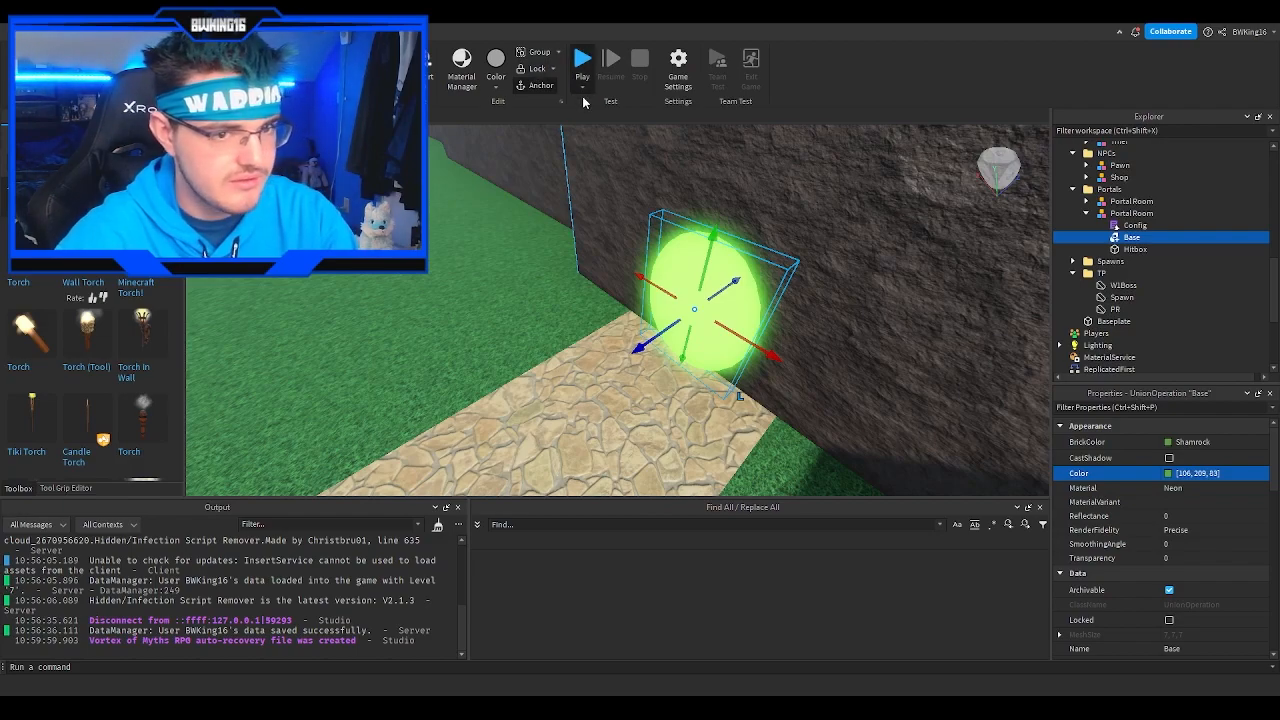
pyautogui.press('F5')
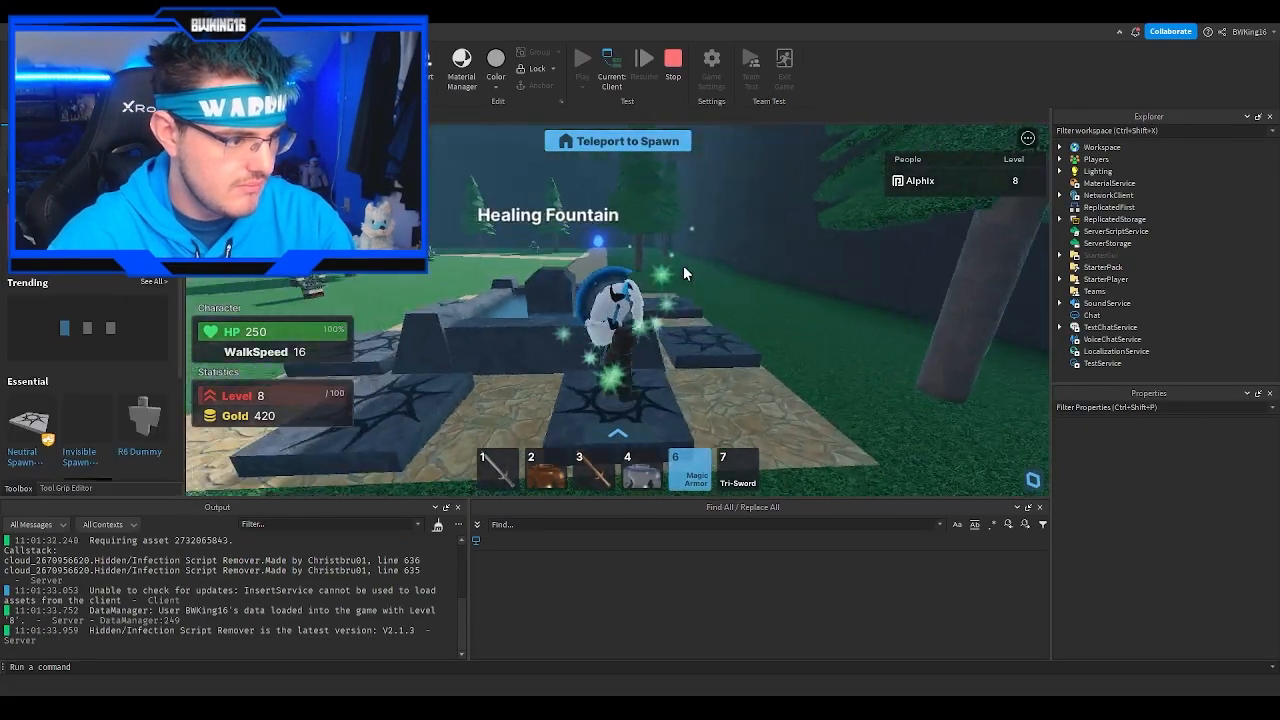
pyautogui.press('w')
pyautogui.click(731, 473)
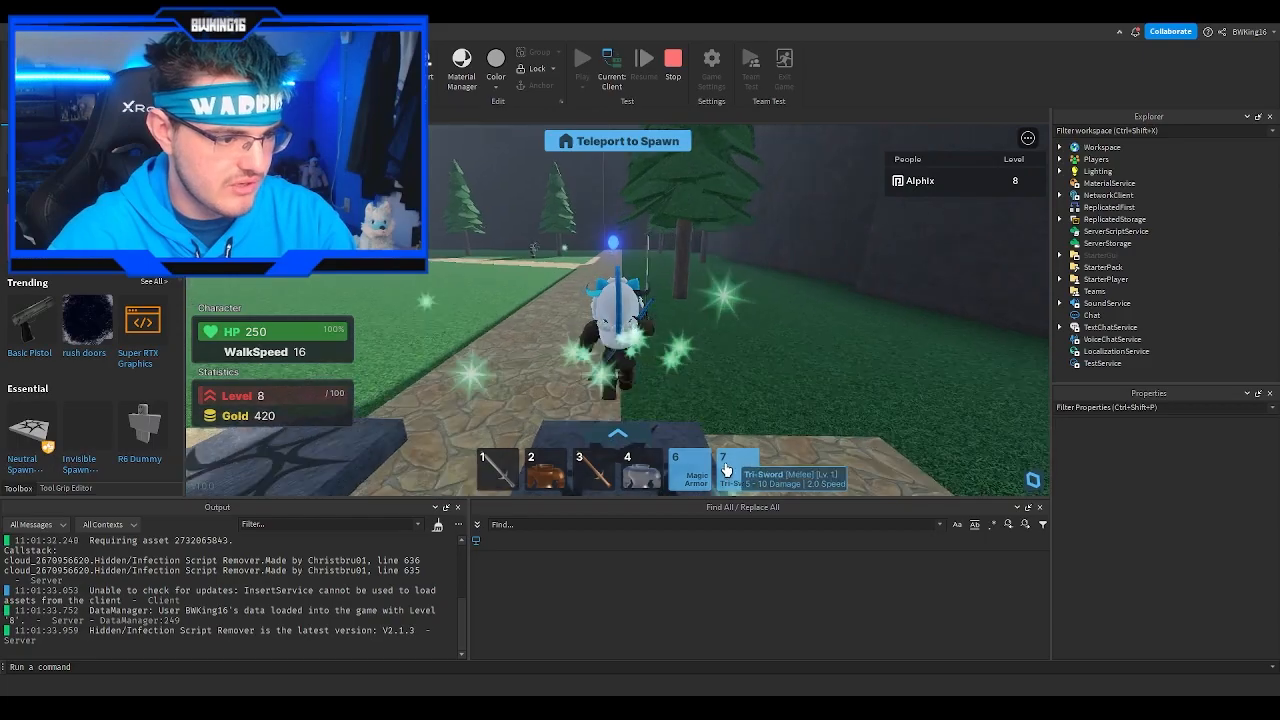
# Step: Walk across the forest map towards the green portal, fighting the Thief mobs on the way with the Tri-Sword
pyautogui.moveTo(705, 297); pyautogui.dragTo(705, 300, button='right')
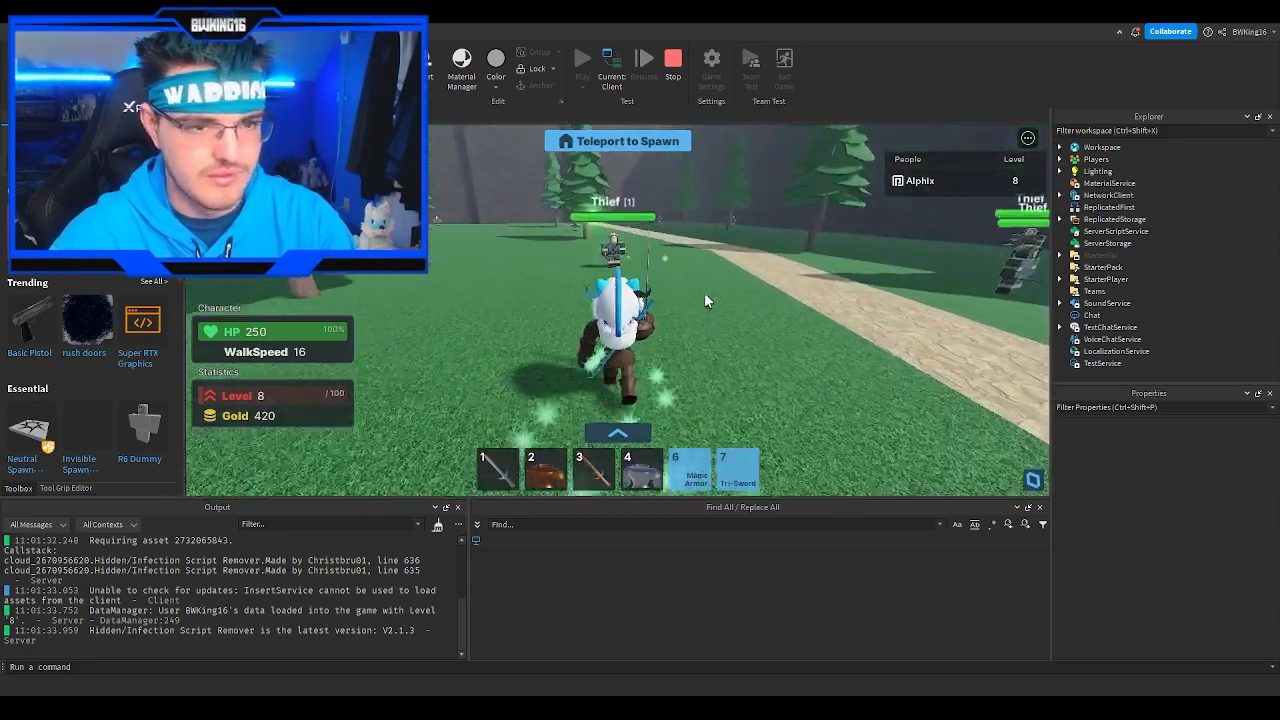
pyautogui.click(705, 300)
pyautogui.click(705, 300)
pyautogui.press('w')
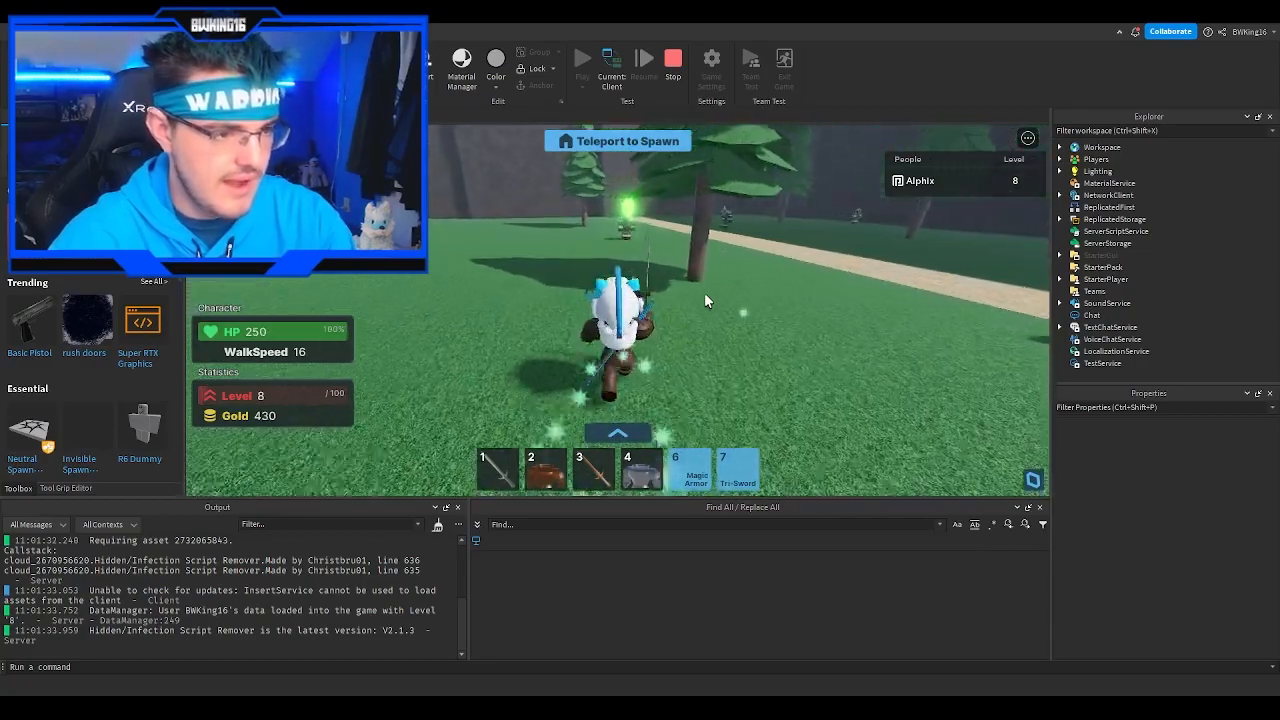
pyautogui.press('w')
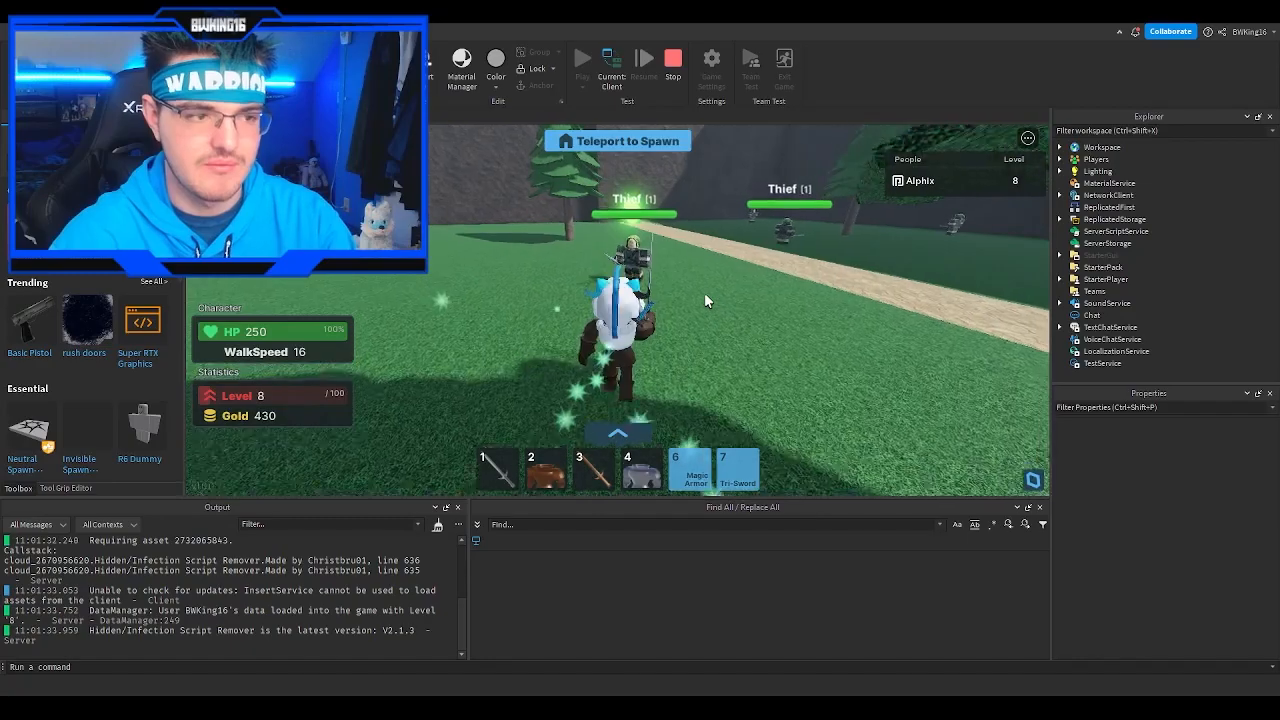
pyautogui.press('w')
pyautogui.click(705, 300)
pyautogui.click(705, 300)
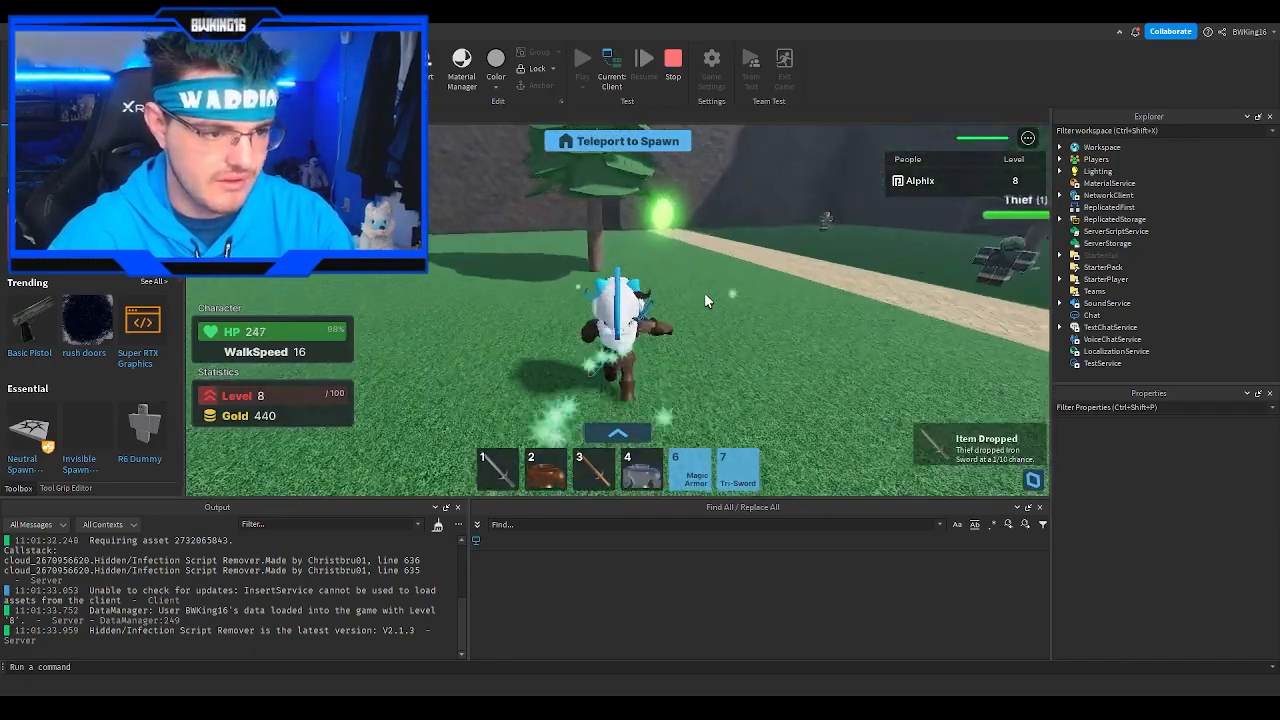
# Step: Enter the green Boss portal to test the teleport and approach Link in the boss area
pyautogui.press('w')
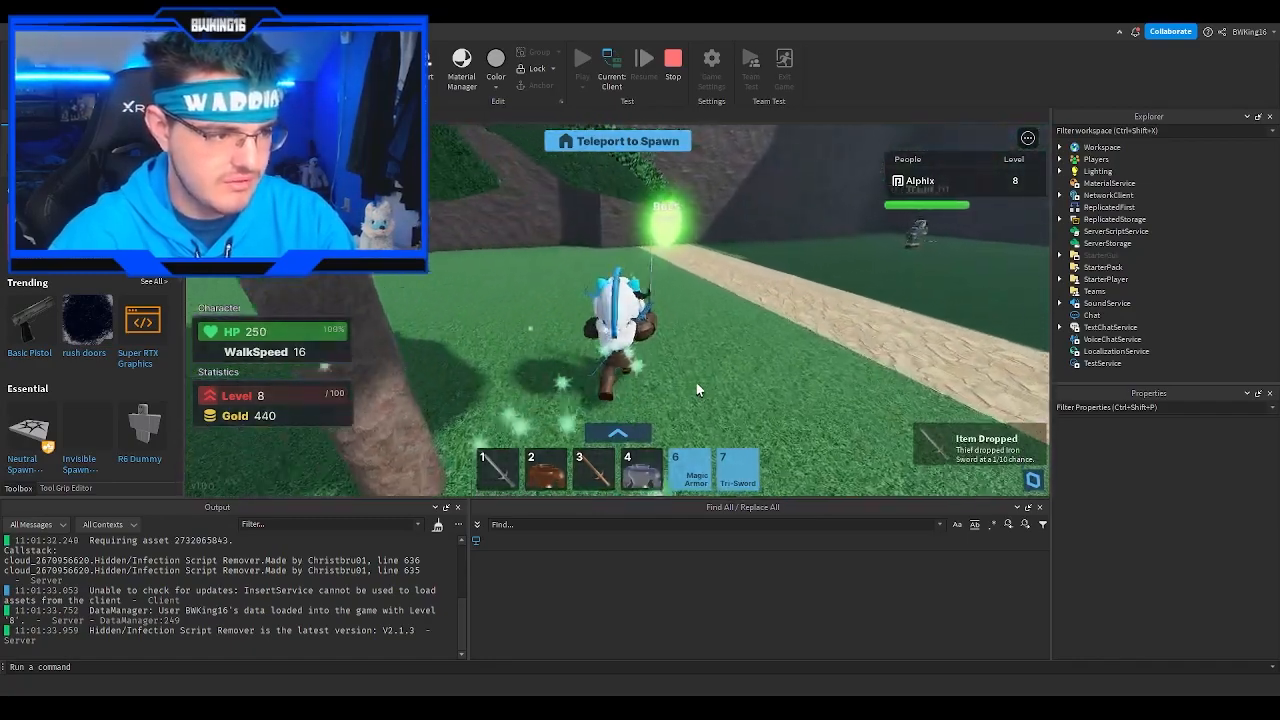
pyautogui.press('w')
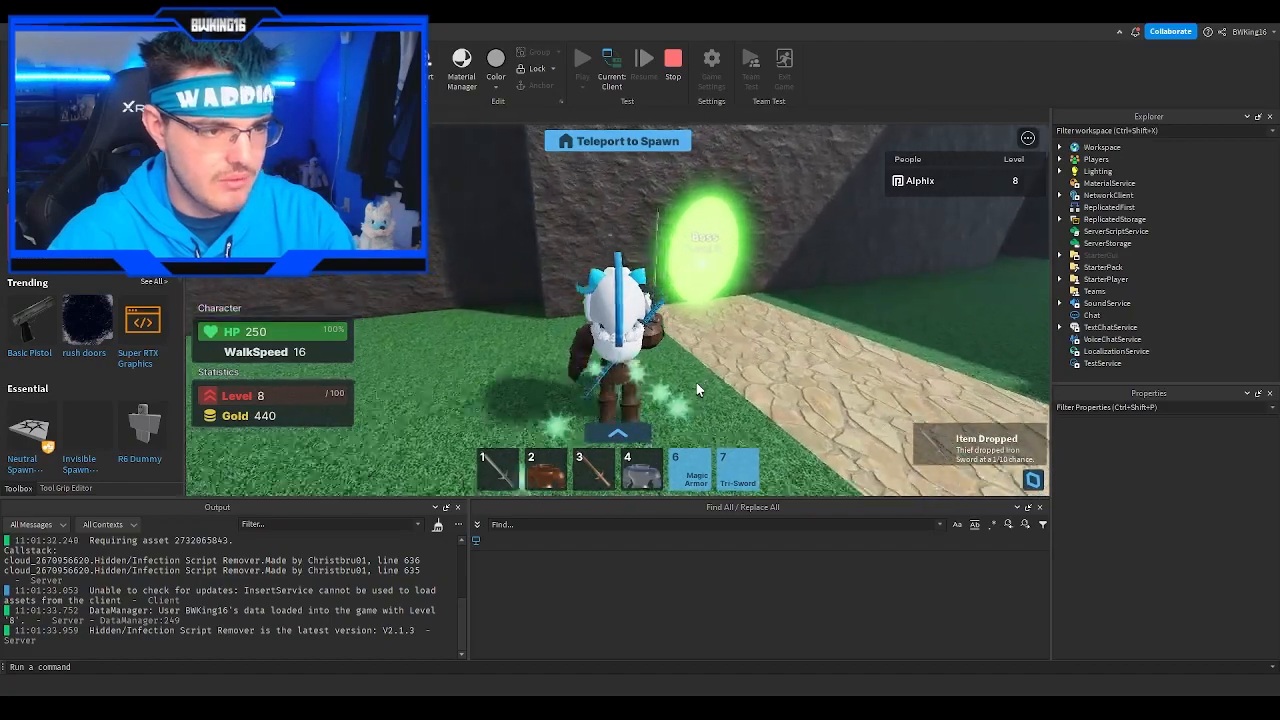
pyautogui.press('w')
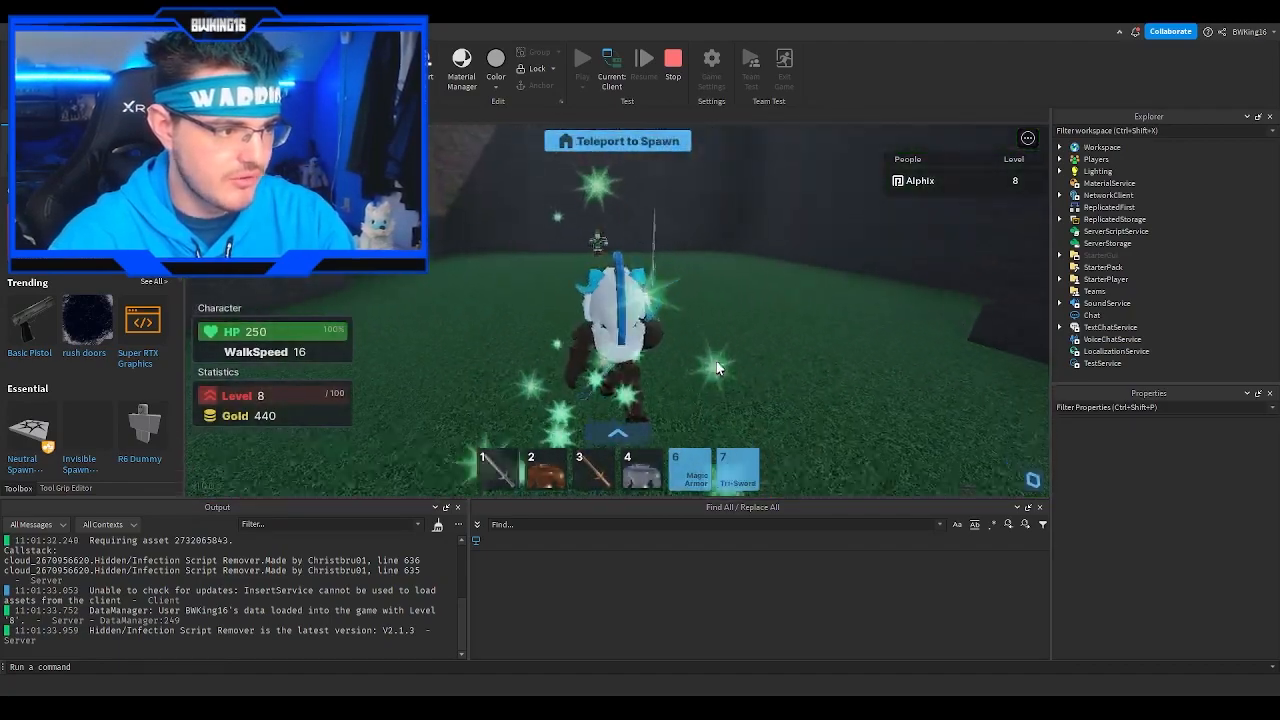
pyautogui.press('w')
pyautogui.scroll(5, 717, 368)
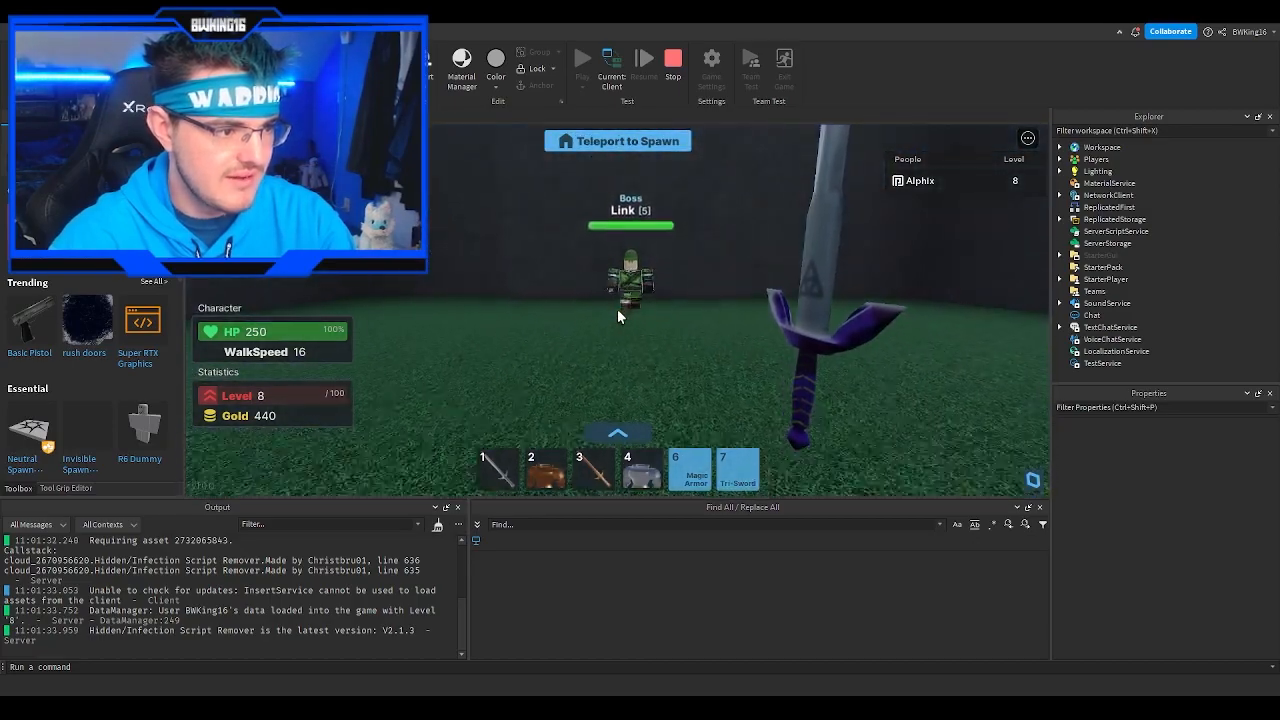
# Step: Fight Link with the Tri-Sword until defeated to test the boss drops and the return to spawn
pyautogui.press('w')
pyautogui.click(617, 316)
pyautogui.click(617, 316)
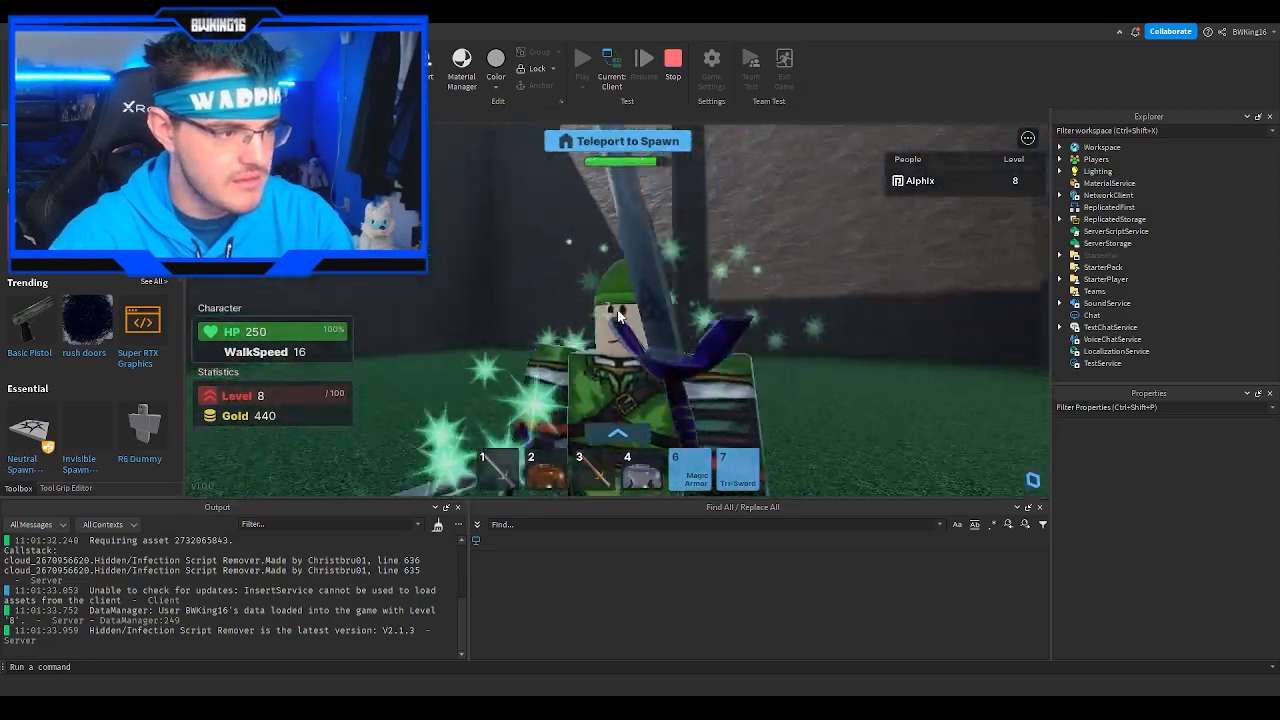
pyautogui.click(617, 316)
pyautogui.click(617, 316)
pyautogui.click(617, 316)
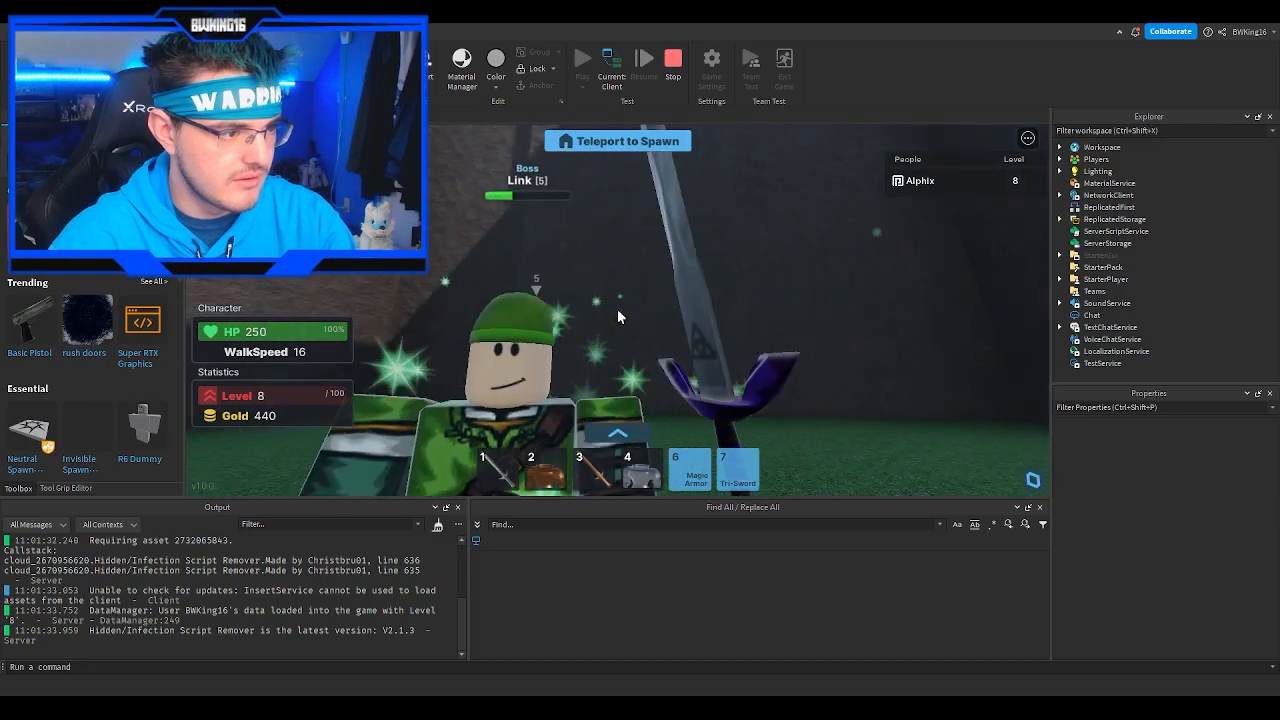
pyautogui.click(617, 316)
pyautogui.click(617, 316)
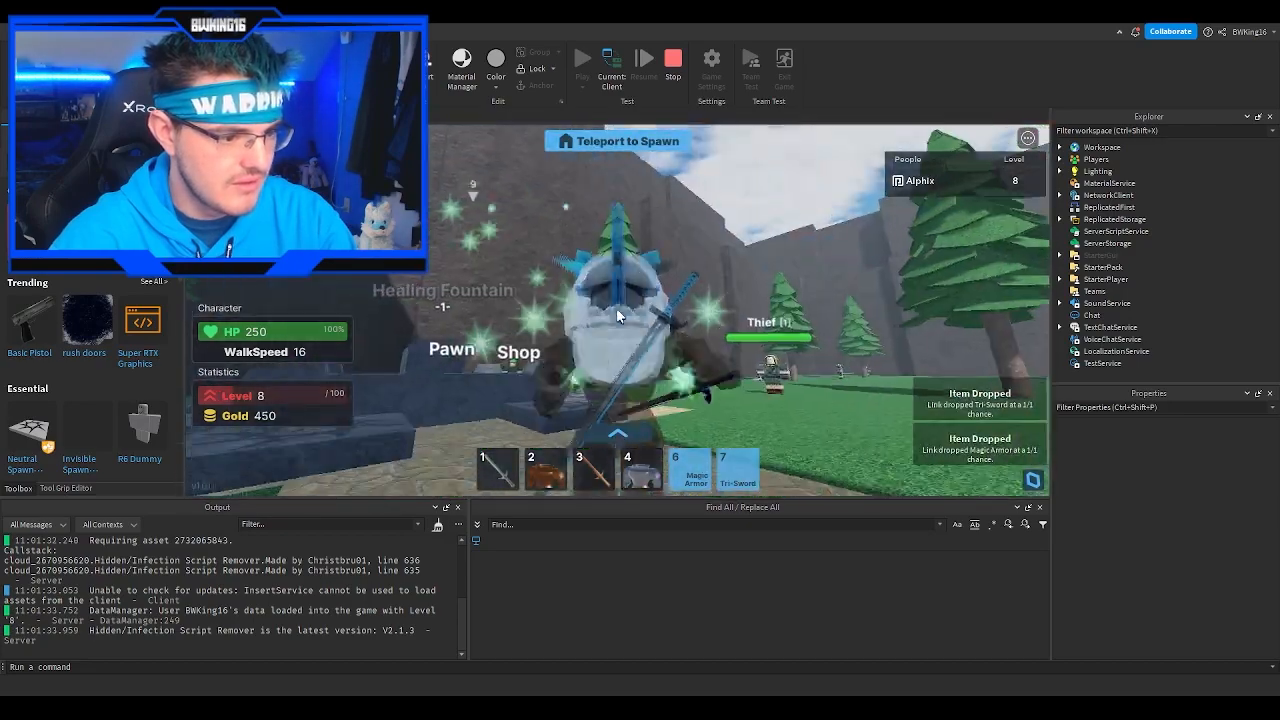
# Step: Attack a Thief near the Healing Fountain and end the playtest
pyautogui.scroll(-5, 617, 316)
pyautogui.moveTo(700, 313); pyautogui.dragTo(701, 313, button='right')
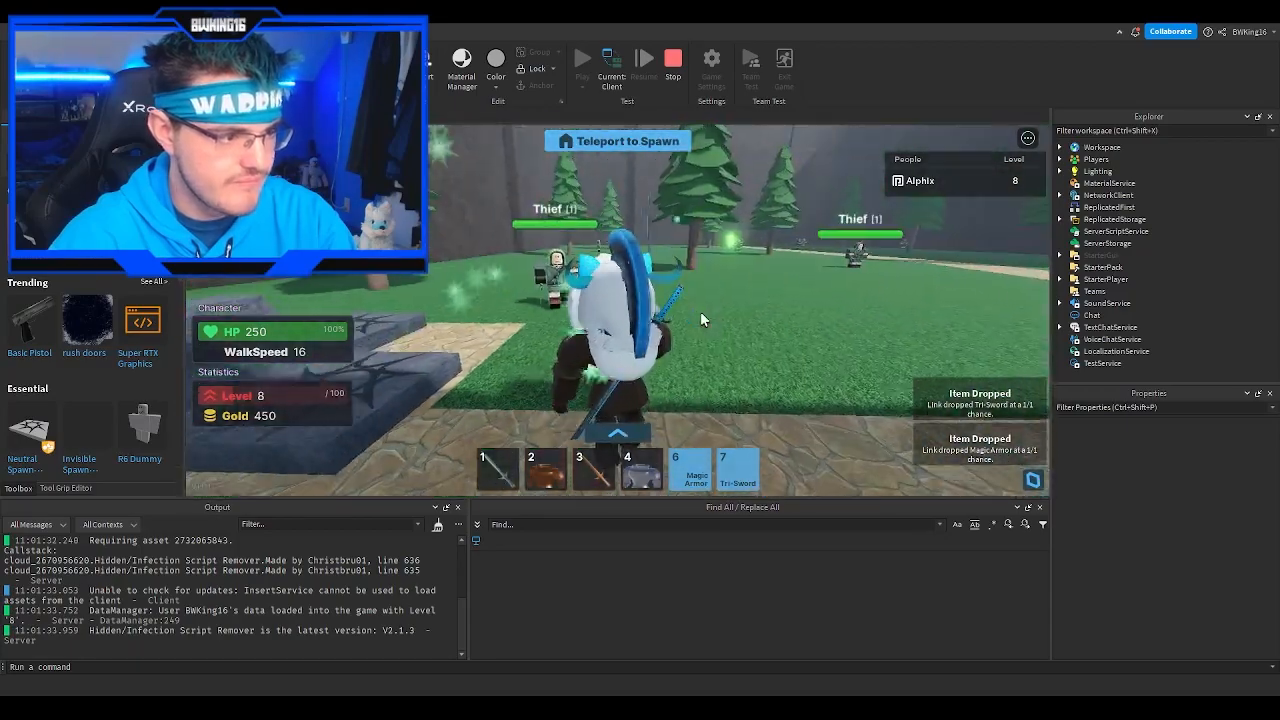
pyautogui.click(701, 313)
pyautogui.click(701, 313)
pyautogui.press('s')
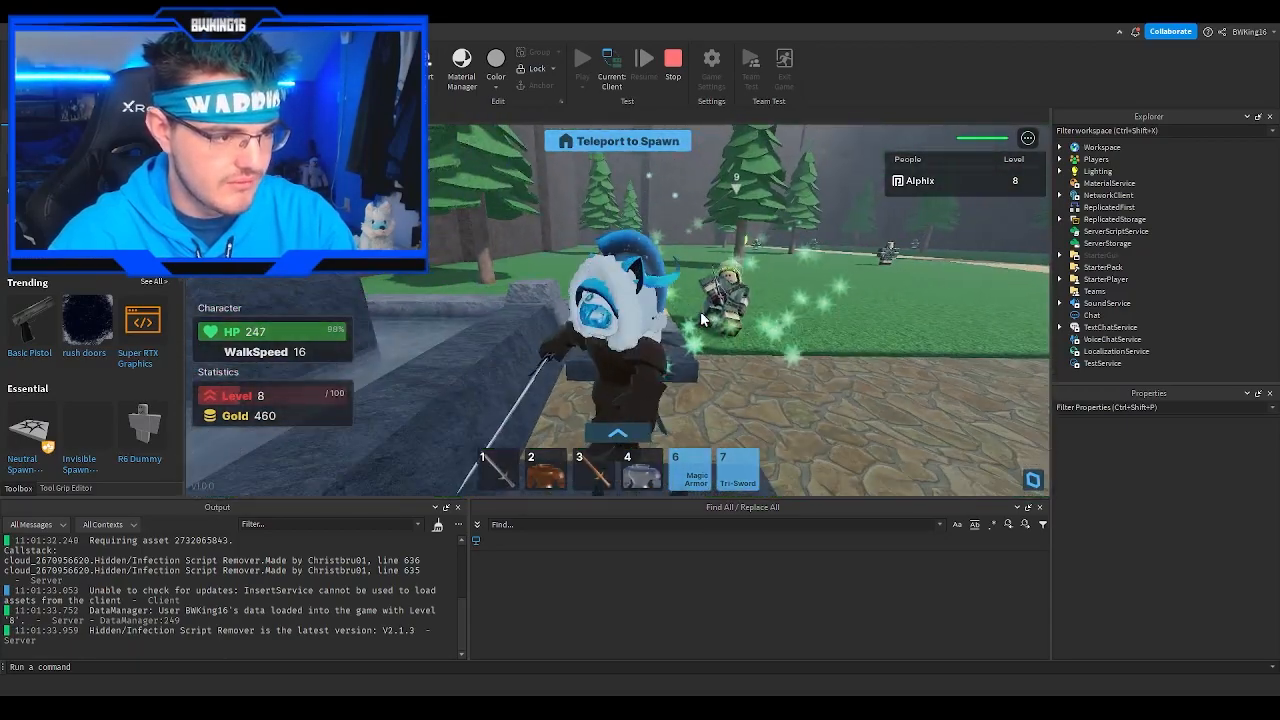
pyautogui.press('a')
pyautogui.press('space')
pyautogui.press('s')
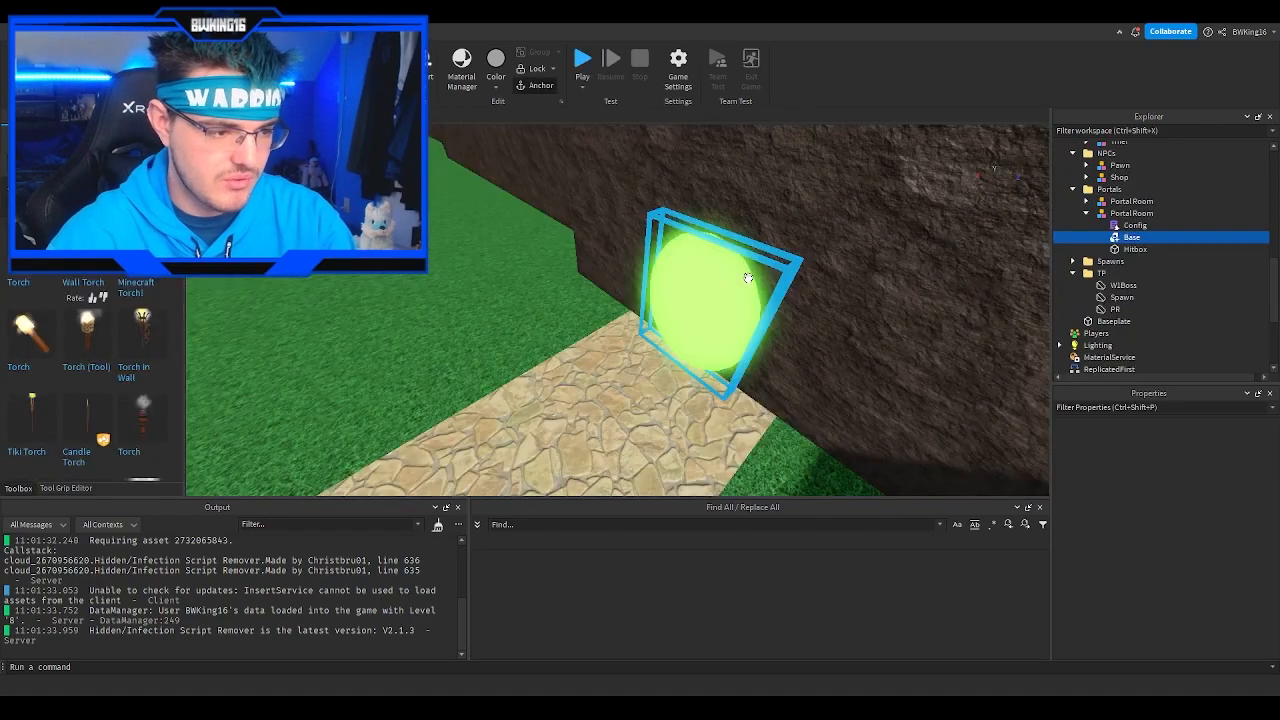
# Step: Review the Tri-Sword's ItemConfig among the tools in ReplicatedStorage and close the script
pyautogui.scroll(1, 1073, 285)
pyautogui.scroll(-5, 1096, 285)
pyautogui.click(1061, 245)
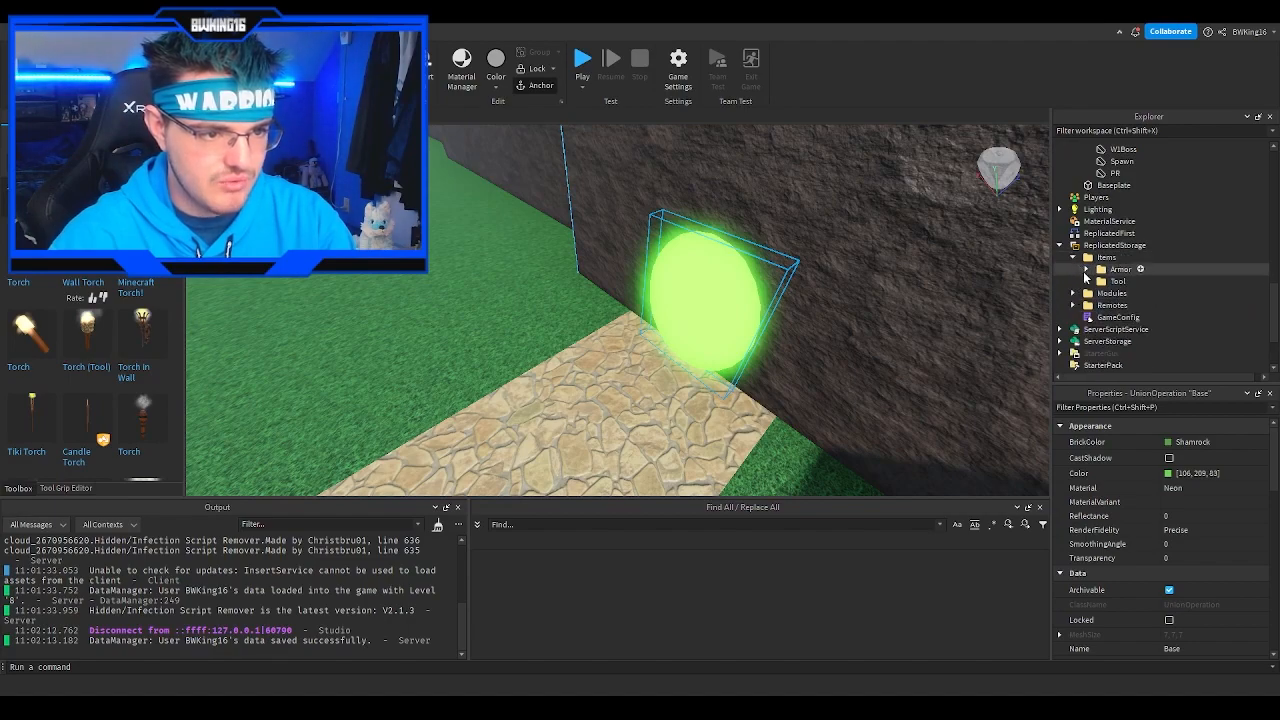
pyautogui.click(1100, 317)
pyautogui.scroll(-1, 1101, 318)
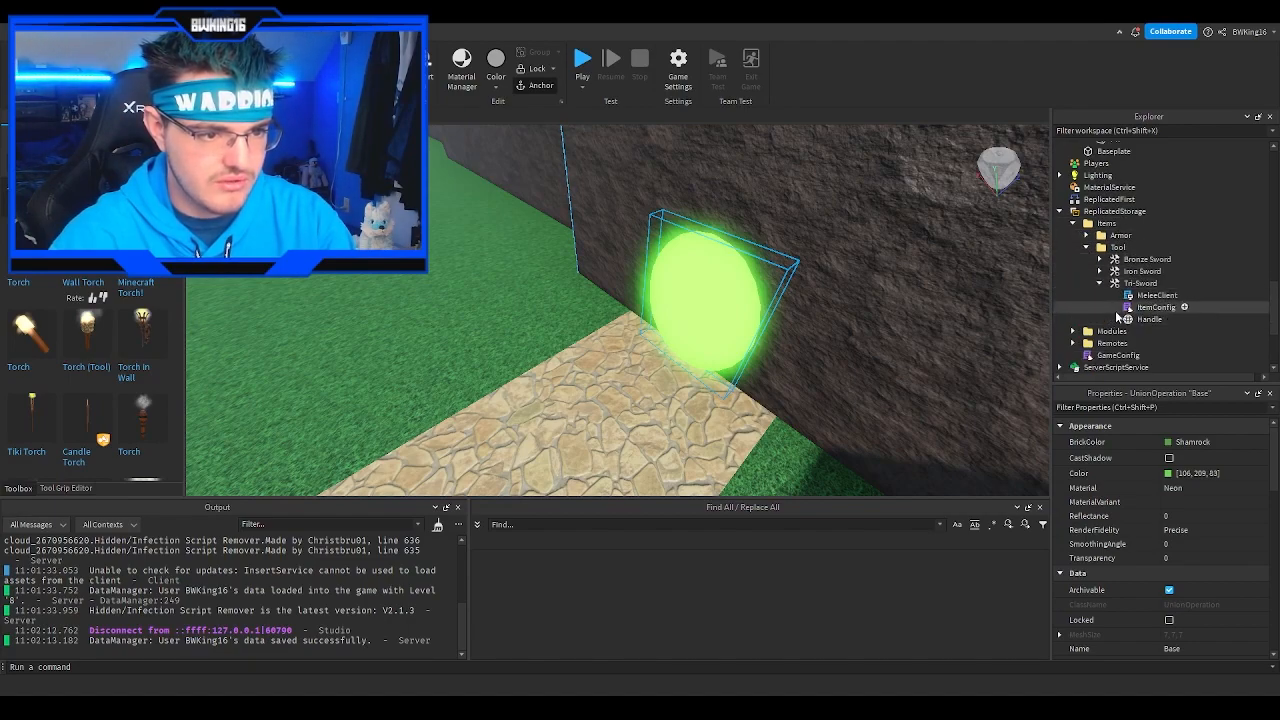
pyautogui.doubleClick(1127, 307)
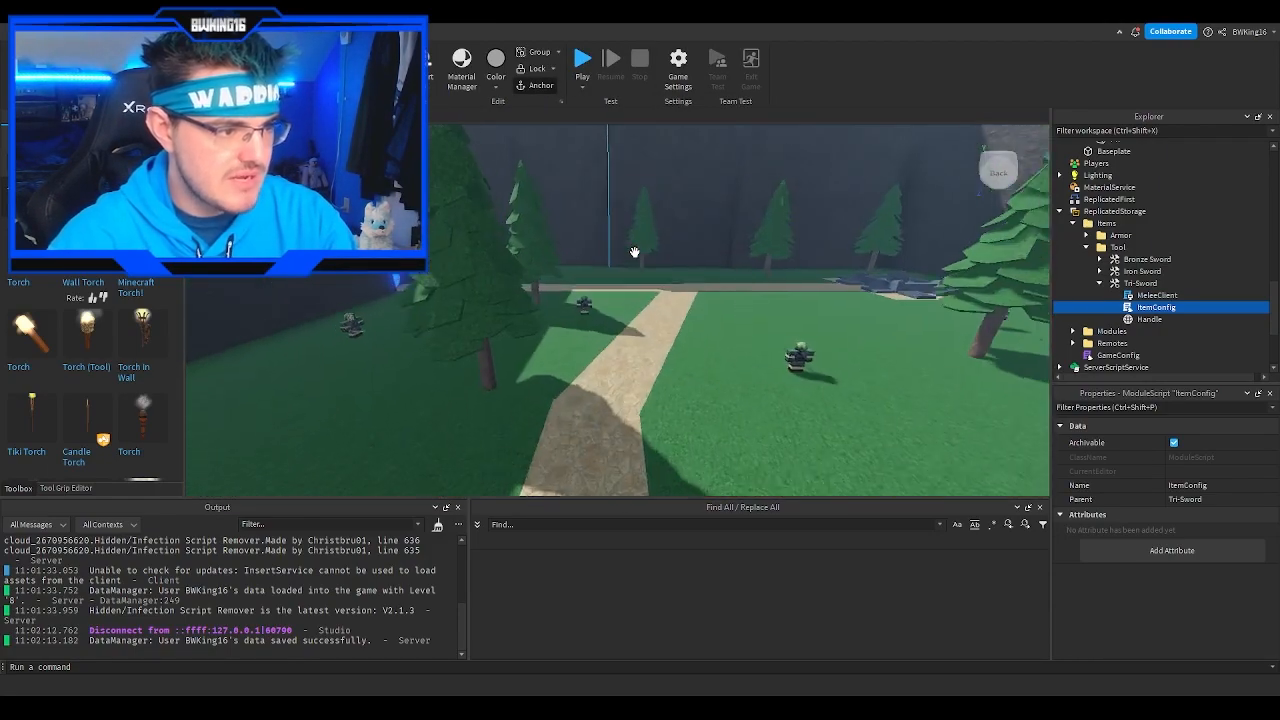
pyautogui.press('w')
pyautogui.moveTo(634, 252); pyautogui.dragTo(634, 252, button='right')
pyautogui.press('s')
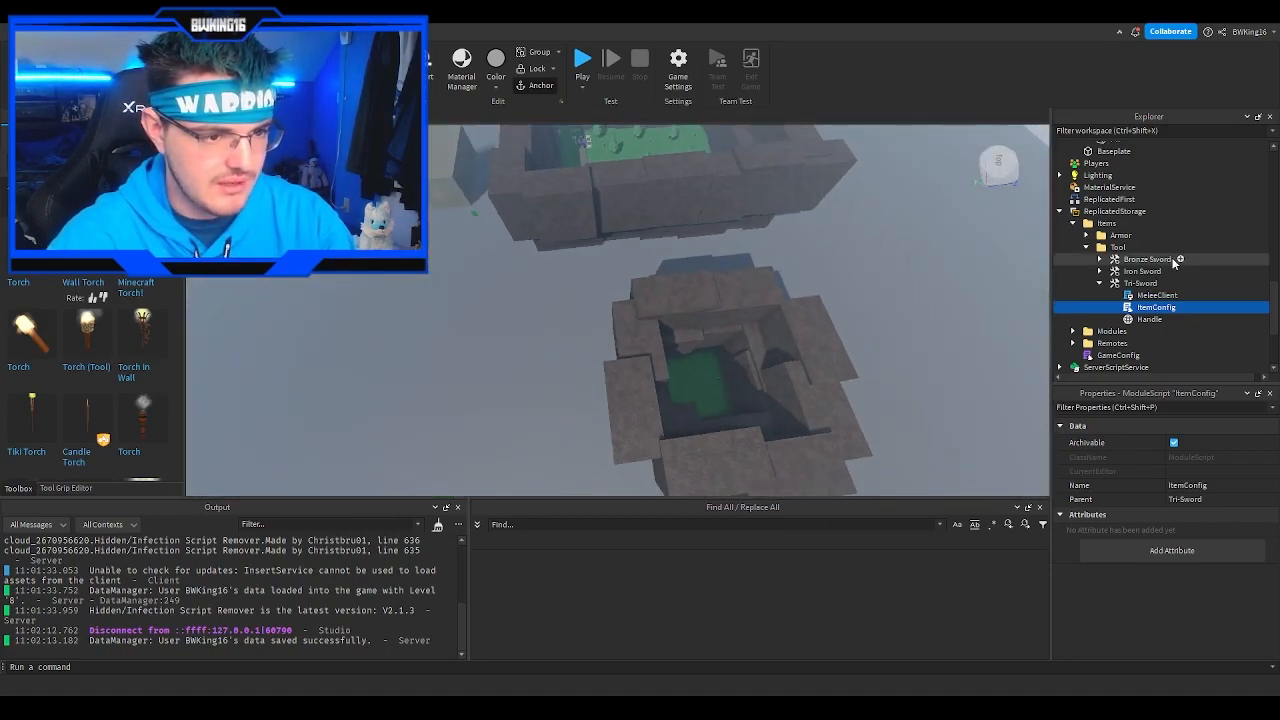
pyautogui.scroll(5, 1100, 252)
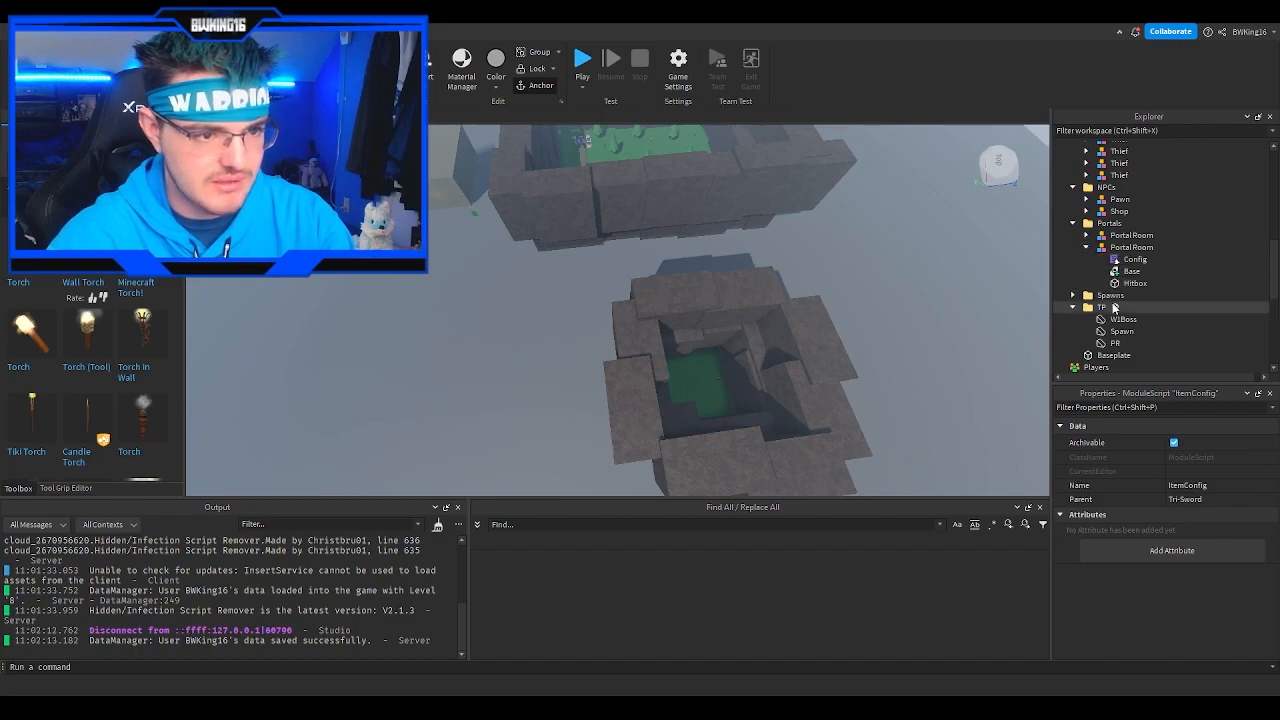
# Step: Bring the W1Boss teleport and the Link mob into view and select the boss area's wall parts to locate them in the hierarchy
pyautogui.click(1118, 318)
pyautogui.press('f')
pyautogui.scroll(5, 1175, 280)
pyautogui.scroll(3, 1147, 279)
pyautogui.keyDown('ctrl'); pyautogui.click(1110, 205); pyautogui.keyUp('ctrl')
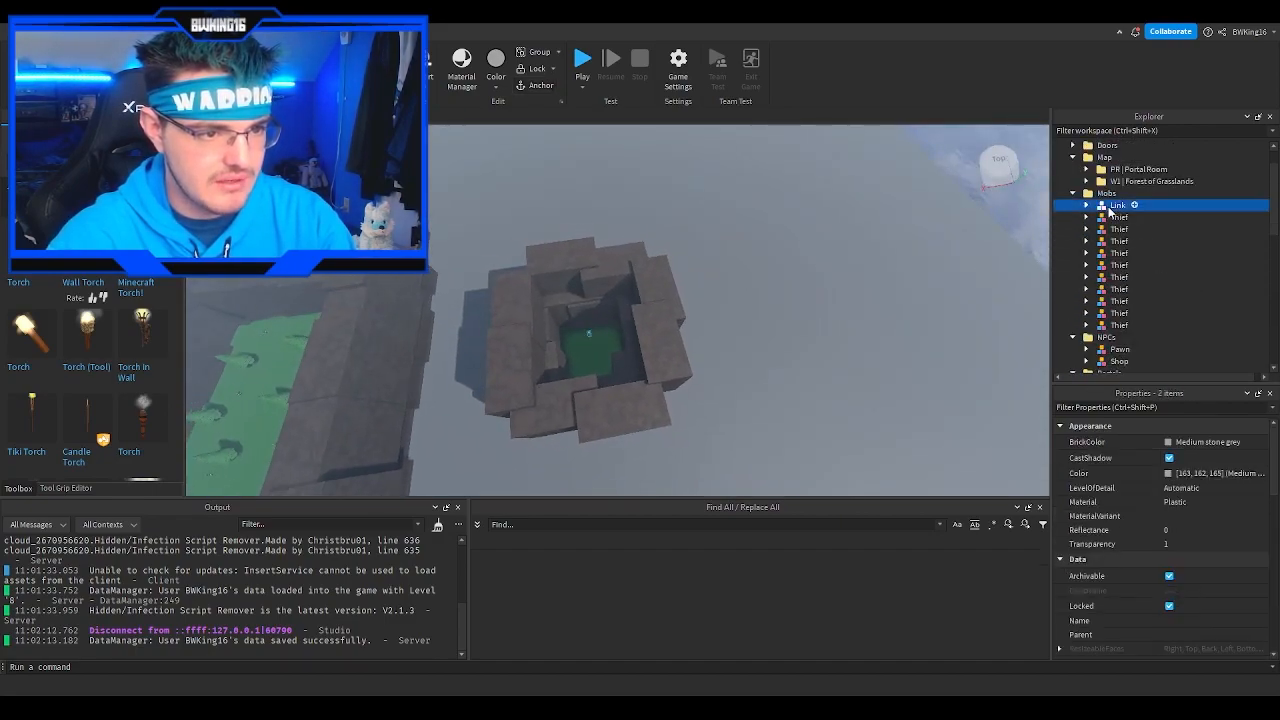
pyautogui.click(867, 278)
pyautogui.moveTo(573, 410); pyautogui.dragTo(800, 224)
pyautogui.scroll(-3, 1125, 246)
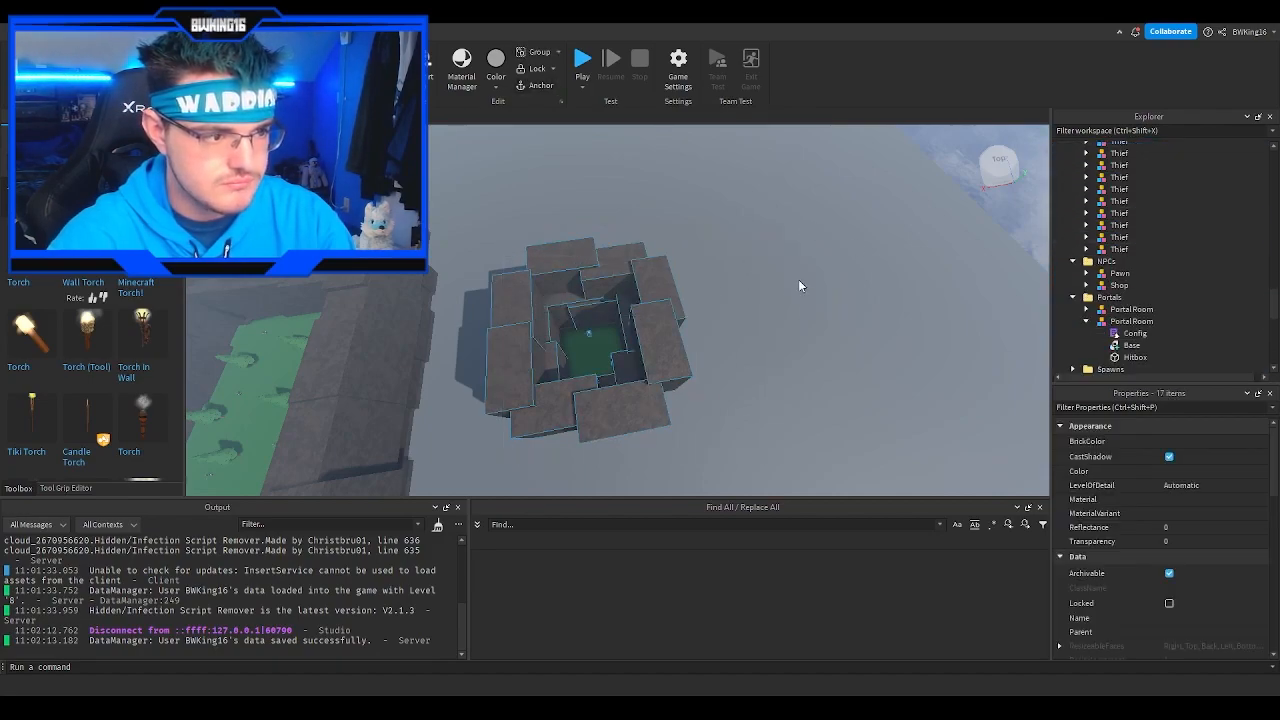
pyautogui.scroll(-4, 1101, 297)
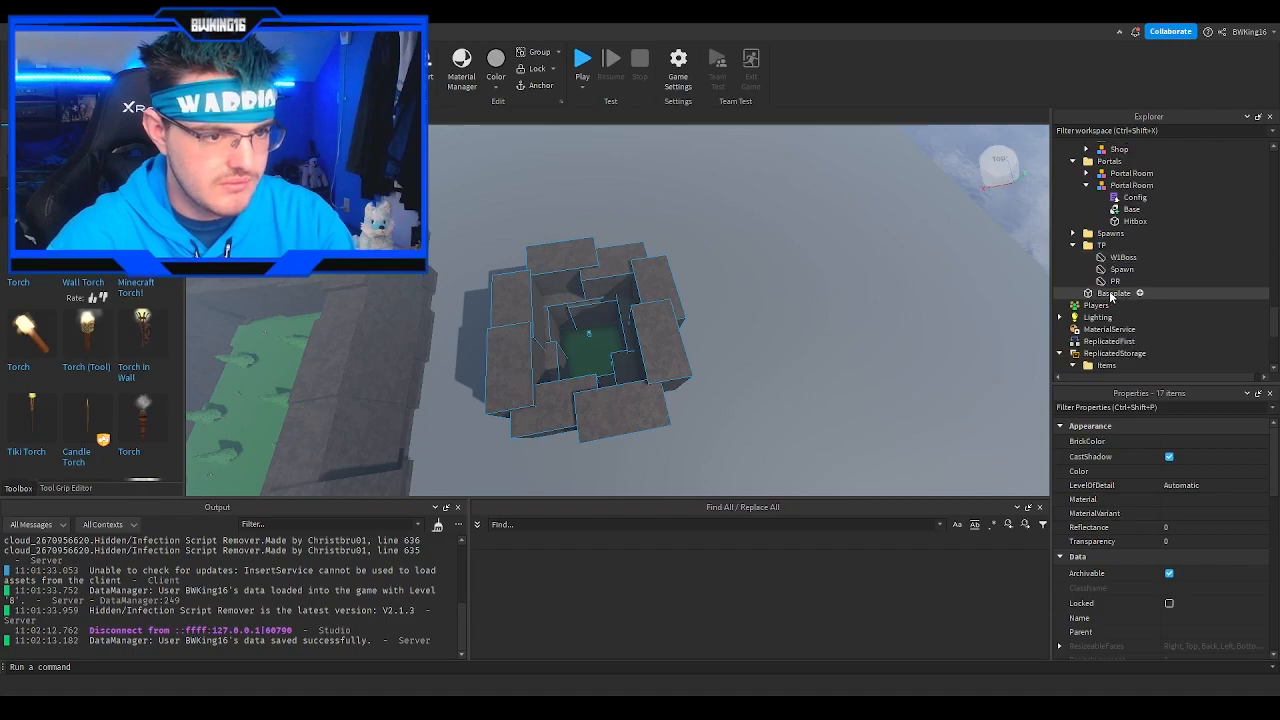
# Step: Reposition the blue portal at the end of the red carpet in the portal room to 71.5, 6, -119.25
pyautogui.moveTo(856, 268); pyautogui.dragTo(654, 293, button='right')
pyautogui.click(840, 292)
pyautogui.scroll(10, 654, 293)
pyautogui.click(686, 330)
pyautogui.moveTo(686, 330); pyautogui.dragTo(686, 330, button='right')
pyautogui.moveTo(686, 330); pyautogui.dragTo(615, 305)
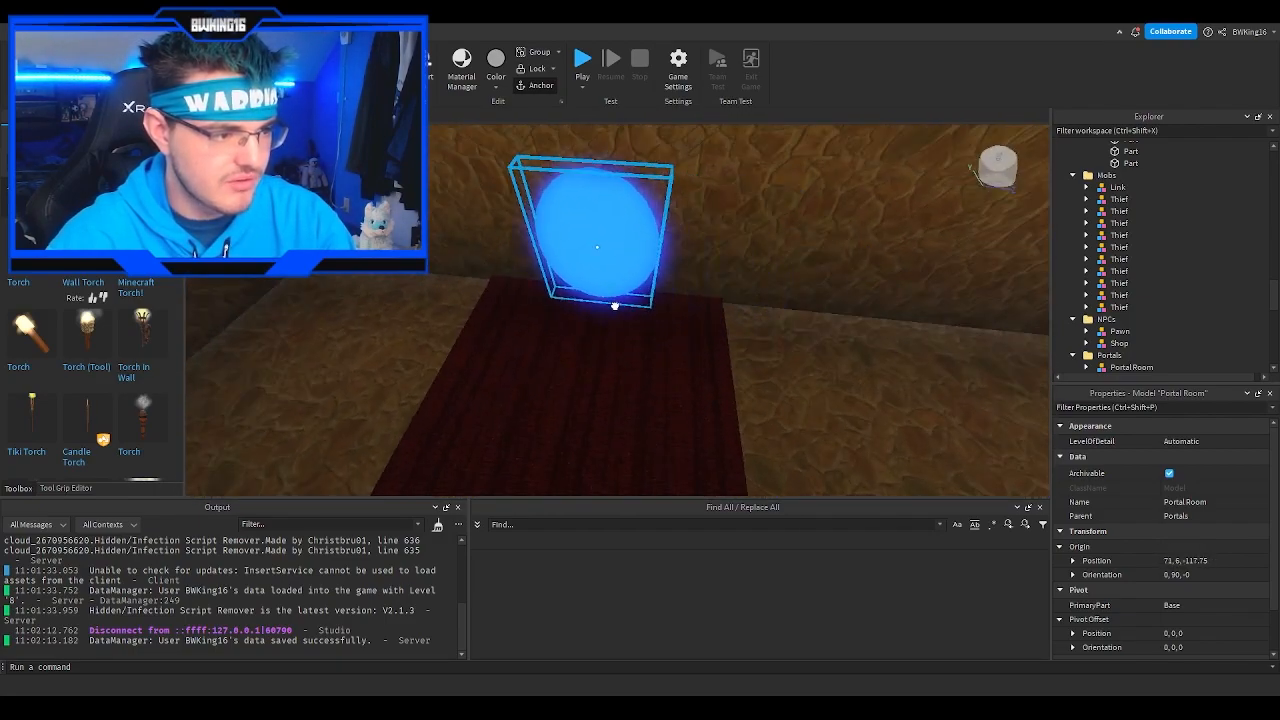
# Step: Add a folder named "W2 | Heated Desert" inside the Map folder
pyautogui.scroll(-3, 1146, 283)
pyautogui.scroll(13, 1122, 284)
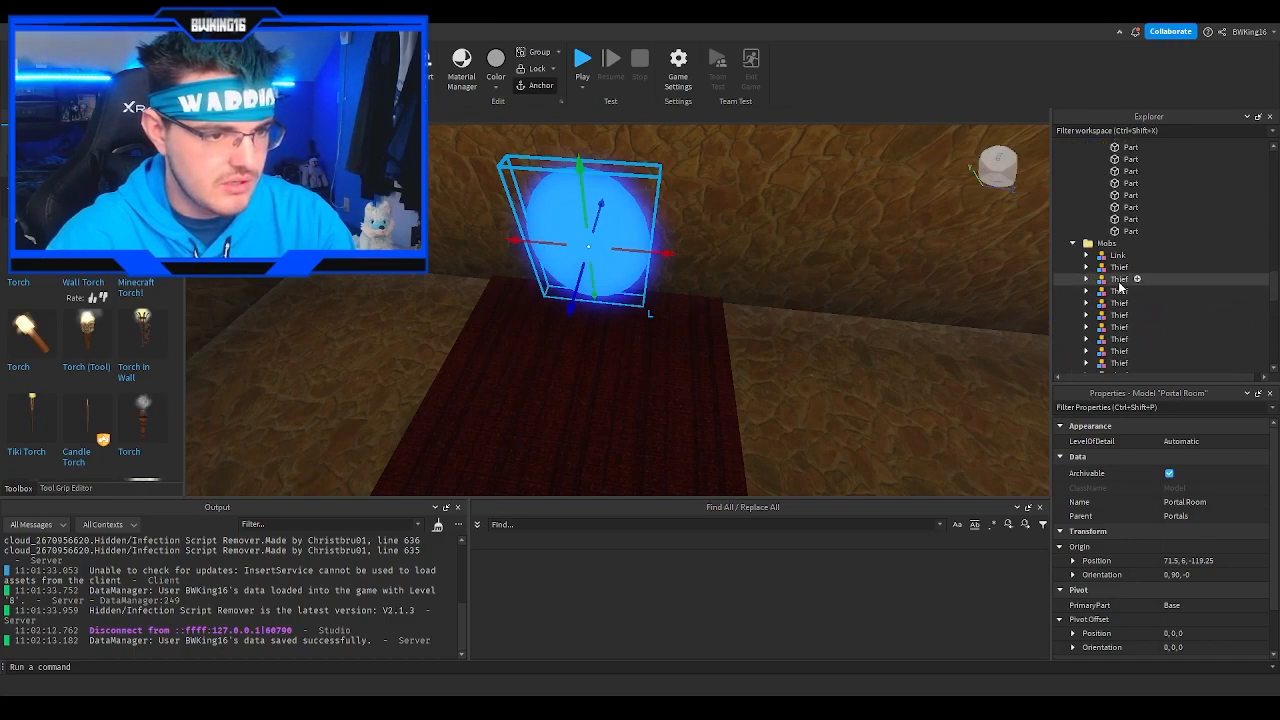
pyautogui.scroll(5, 1122, 265)
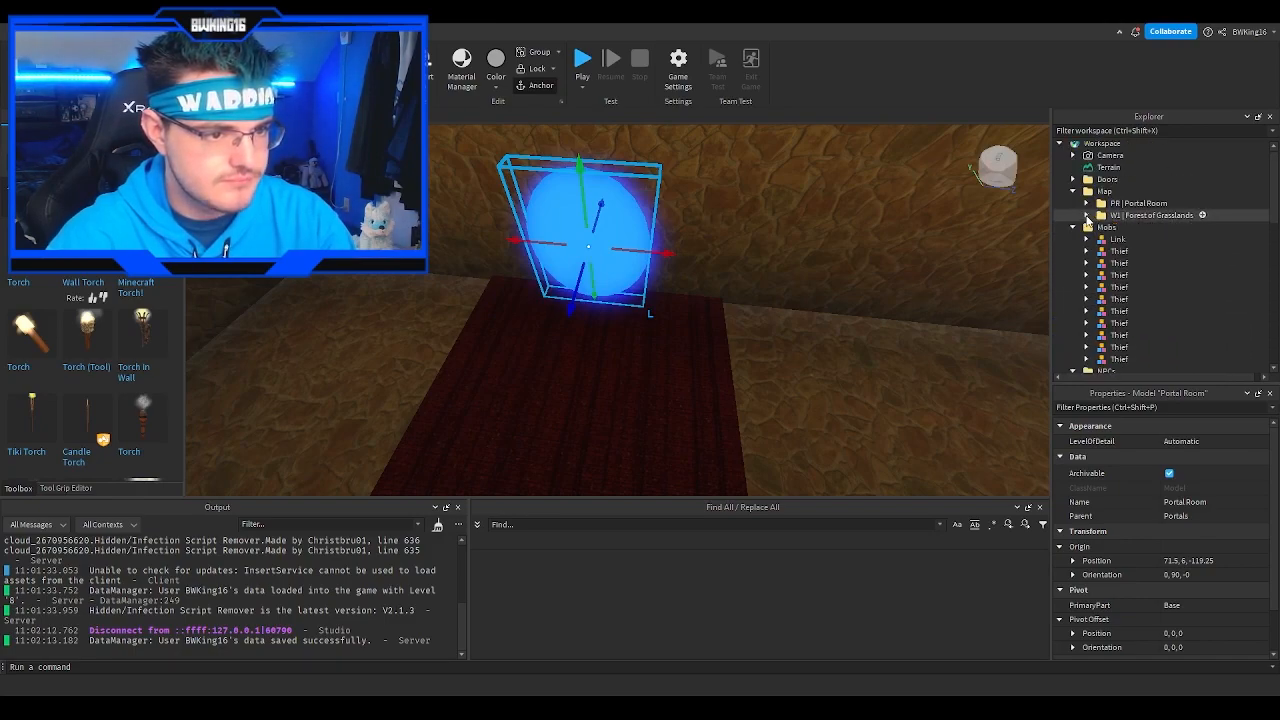
pyautogui.click(1118, 216)
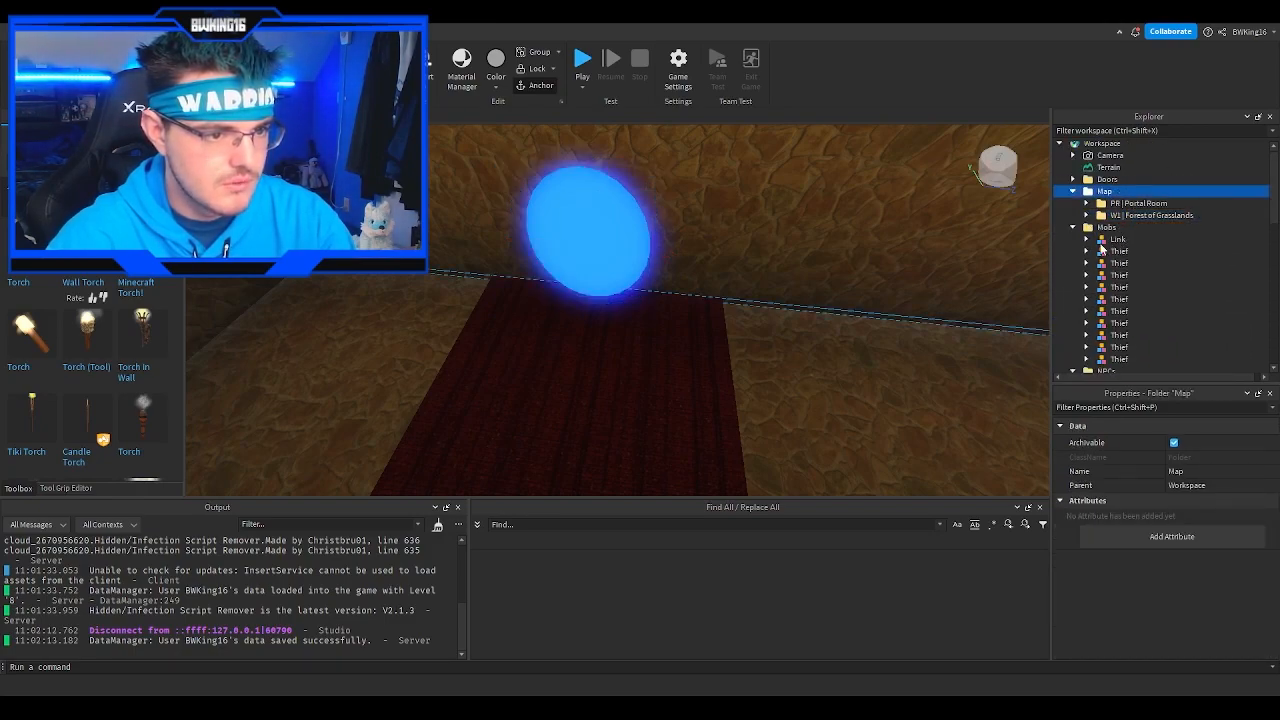
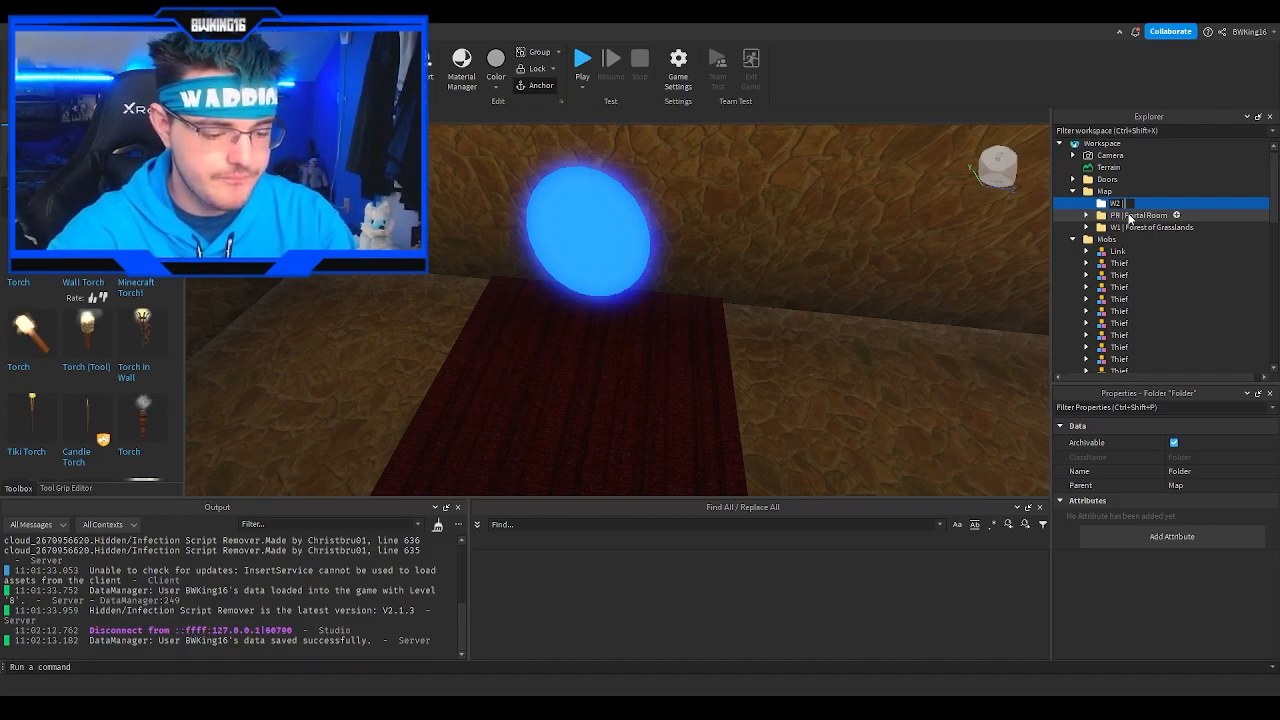
pyautogui.write('Heated Desert')
pyautogui.press('Return')
# Step: Duplicate the Forest of Grasslands' grass floor and place the copy on open ground beside the portal room building
pyautogui.press('f')
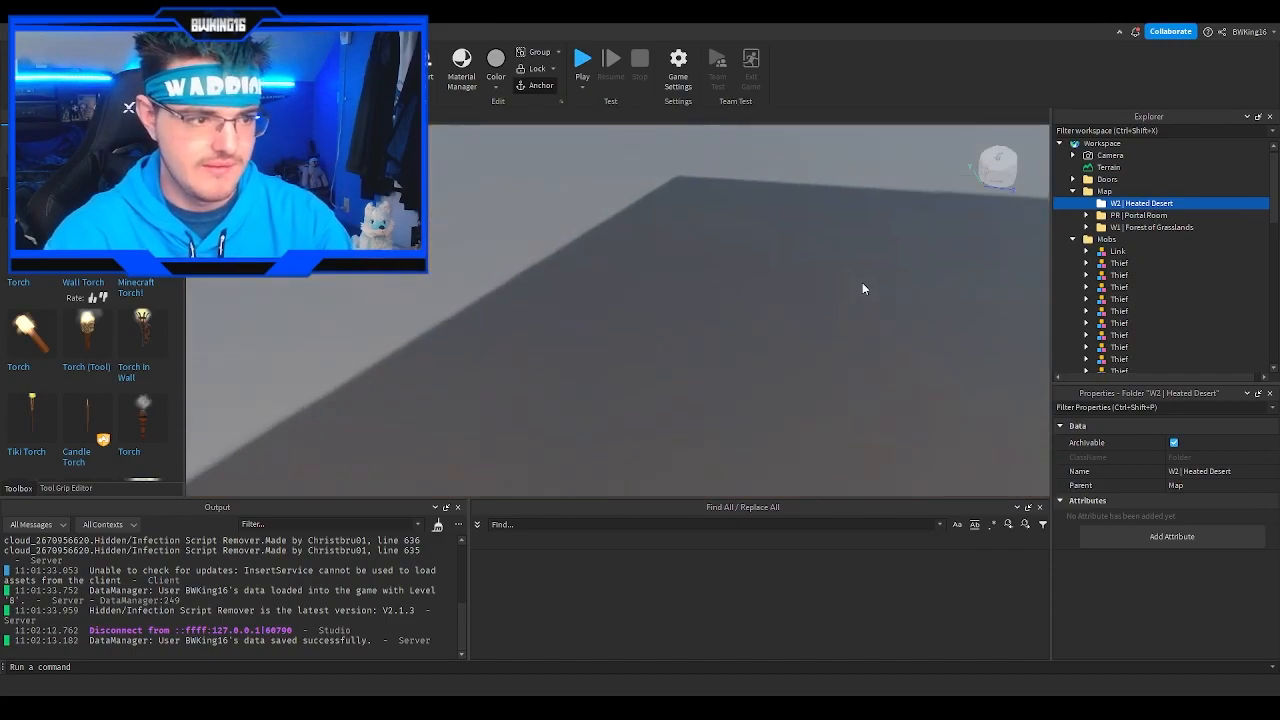
pyautogui.press('w')
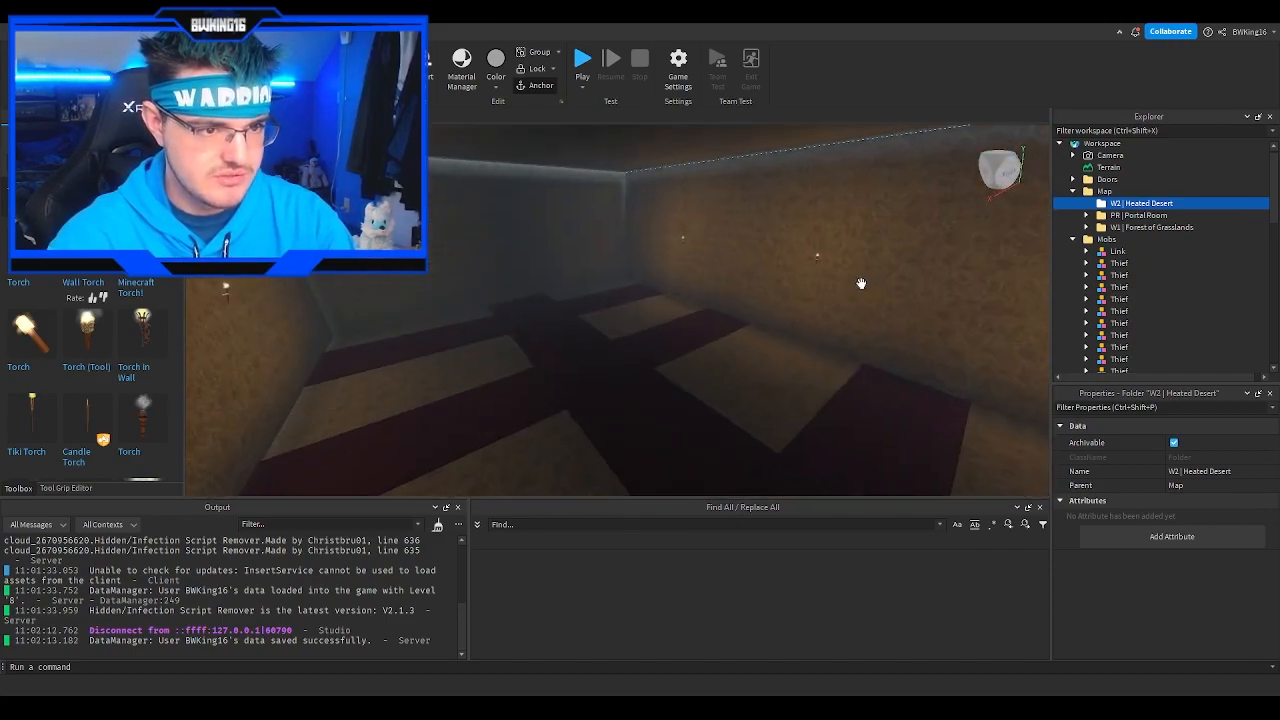
pyautogui.press('w')
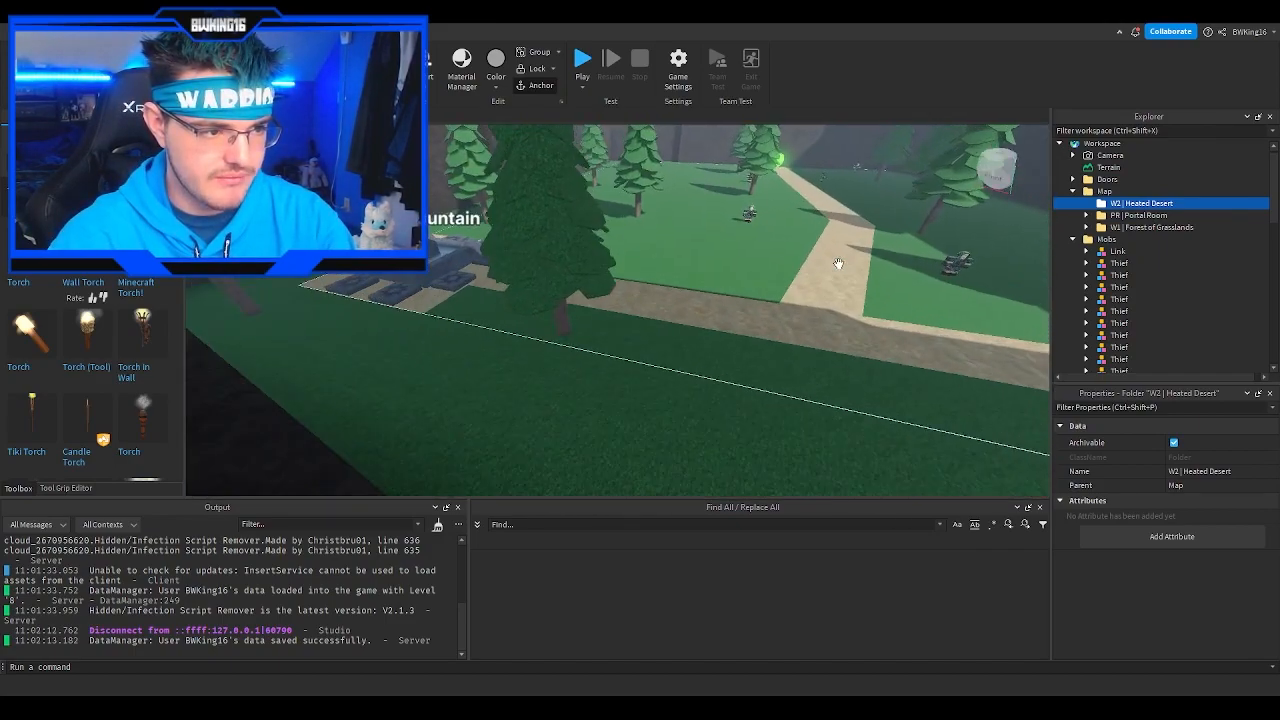
pyautogui.click(700, 370)
pyautogui.hotkey('ctrl', 'd')
pyautogui.press('s')
pyautogui.moveTo(700, 370); pyautogui.dragTo(591, 375)
pyautogui.moveTo(591, 375); pyautogui.dragTo(640, 355, button='right')
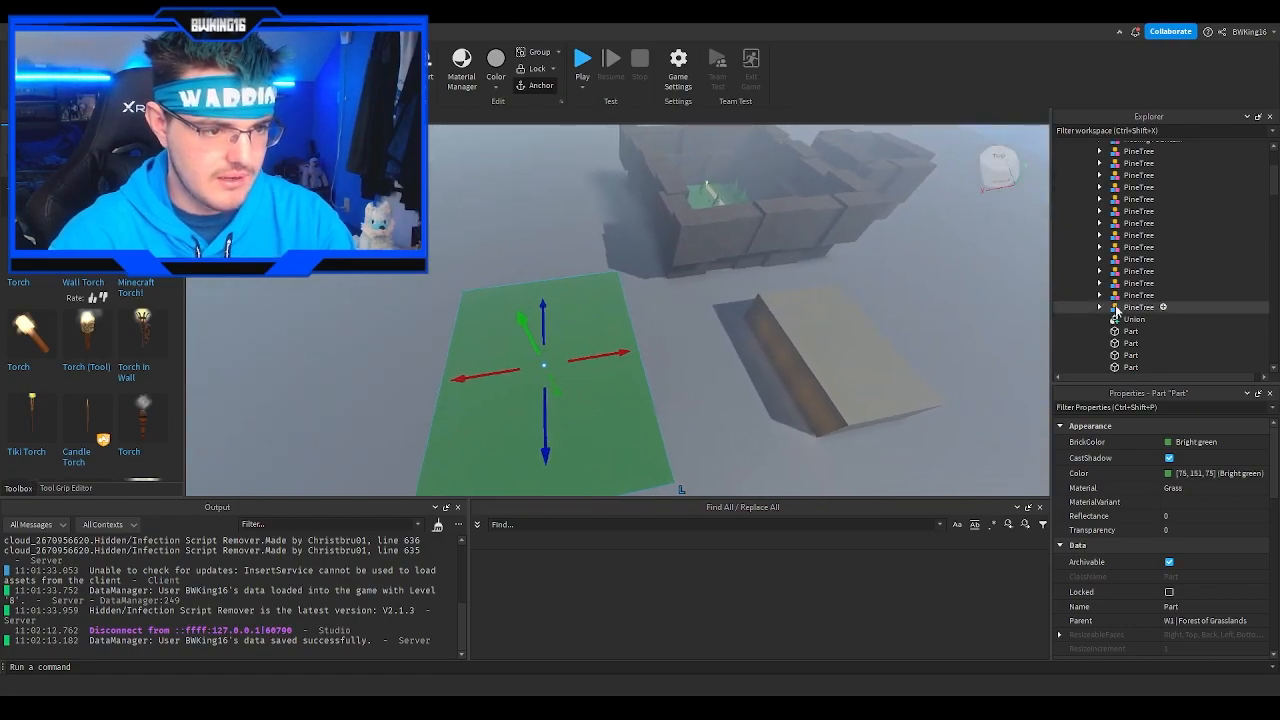
# Step: Move the duplicated floor part from W1 | Forest of Grasslands into the W2 | Heated Desert folder
pyautogui.scroll(-6, 1116, 309)
pyautogui.scroll(-3, 1116, 300)
pyautogui.moveTo(1112, 260); pyautogui.dragTo(1136, 229)
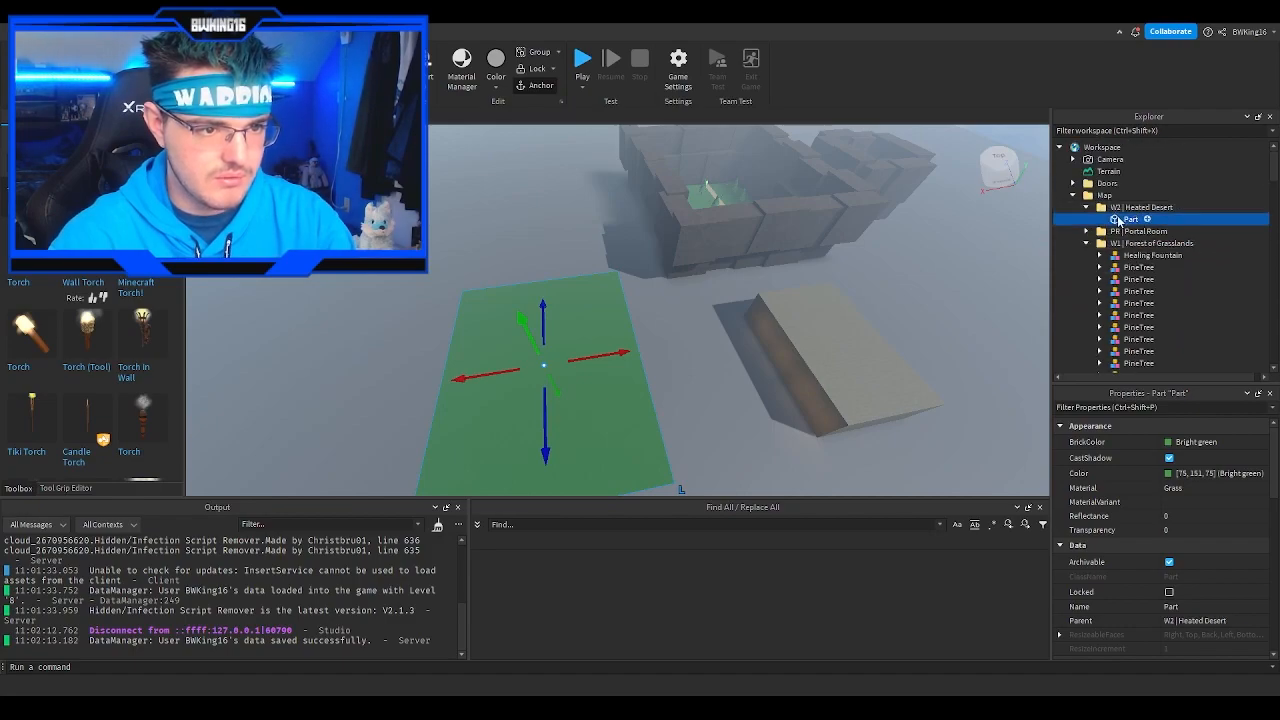
# Step: Recolour the Heated Desert floor part to RGB 181, 158, 91 and set its material to Sand
pyautogui.moveTo(848, 260)
pyautogui.mouseDown(button='right')
pyautogui.moveTo(867, 274)
pyautogui.moveTo(846, 266)
pyautogui.mouseUp(button='right')
pyautogui.click(846, 266)
pyautogui.click(1168, 473)
pyautogui.moveTo(745, 296); pyautogui.dragTo(786, 352)
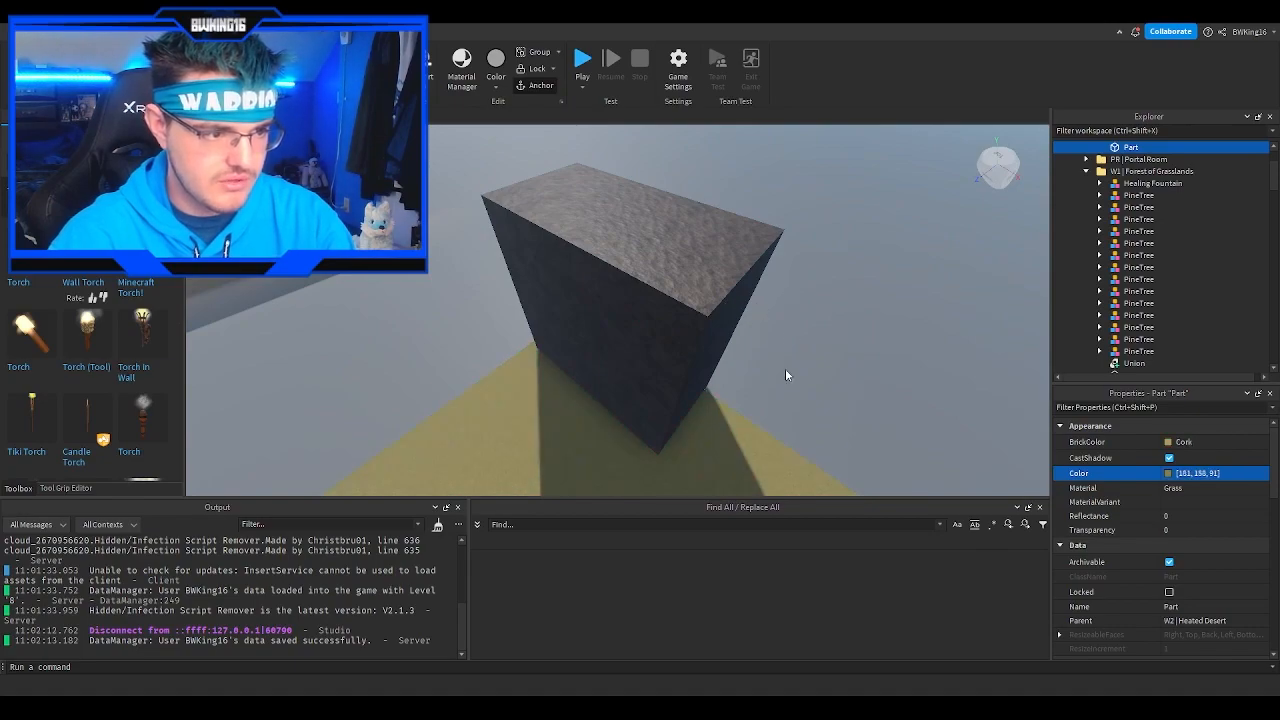
pyautogui.write('Sand')
pyautogui.press('Return')
# Step: Select the dark stone wall standing on the sand floor
pyautogui.moveTo(803, 329); pyautogui.dragTo(820, 314, button='right')
pyautogui.click(753, 292)
pyautogui.click(723, 358)
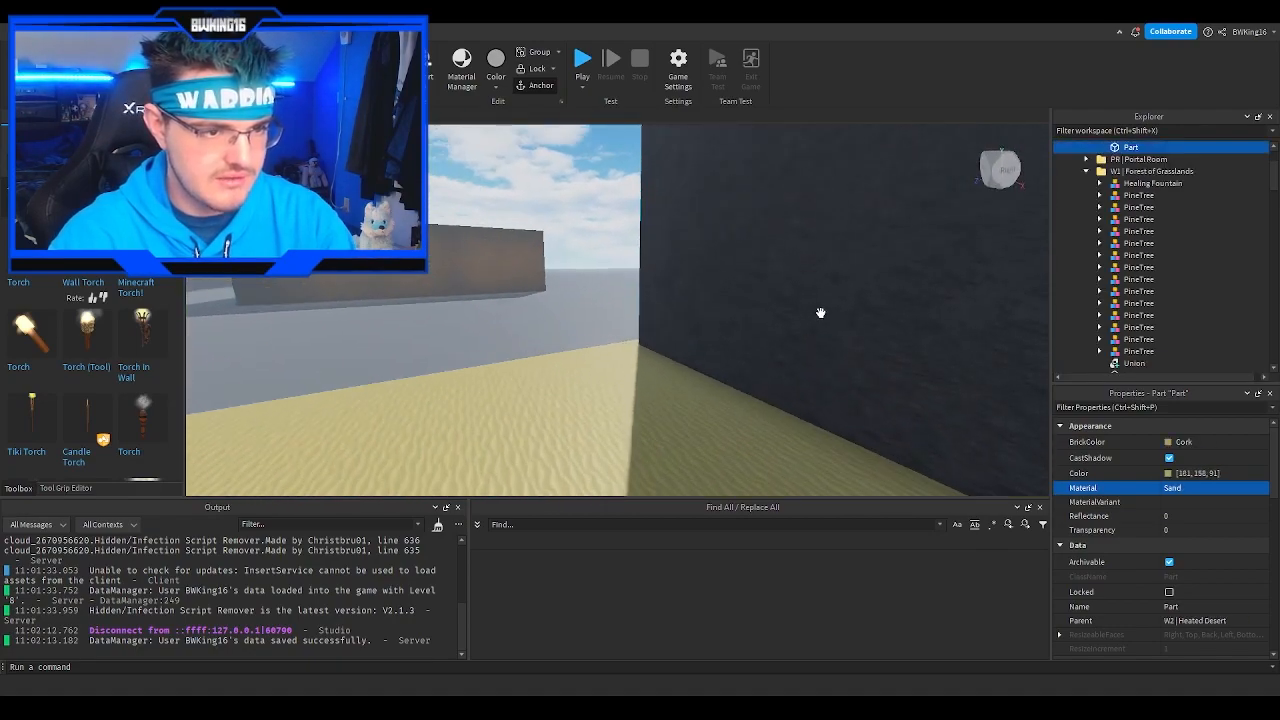
# Step: Recolor the dark slate wall part beside the sand floor to Sand yellow metallic, RGB 156, 144, 98
pyautogui.click(848, 319)
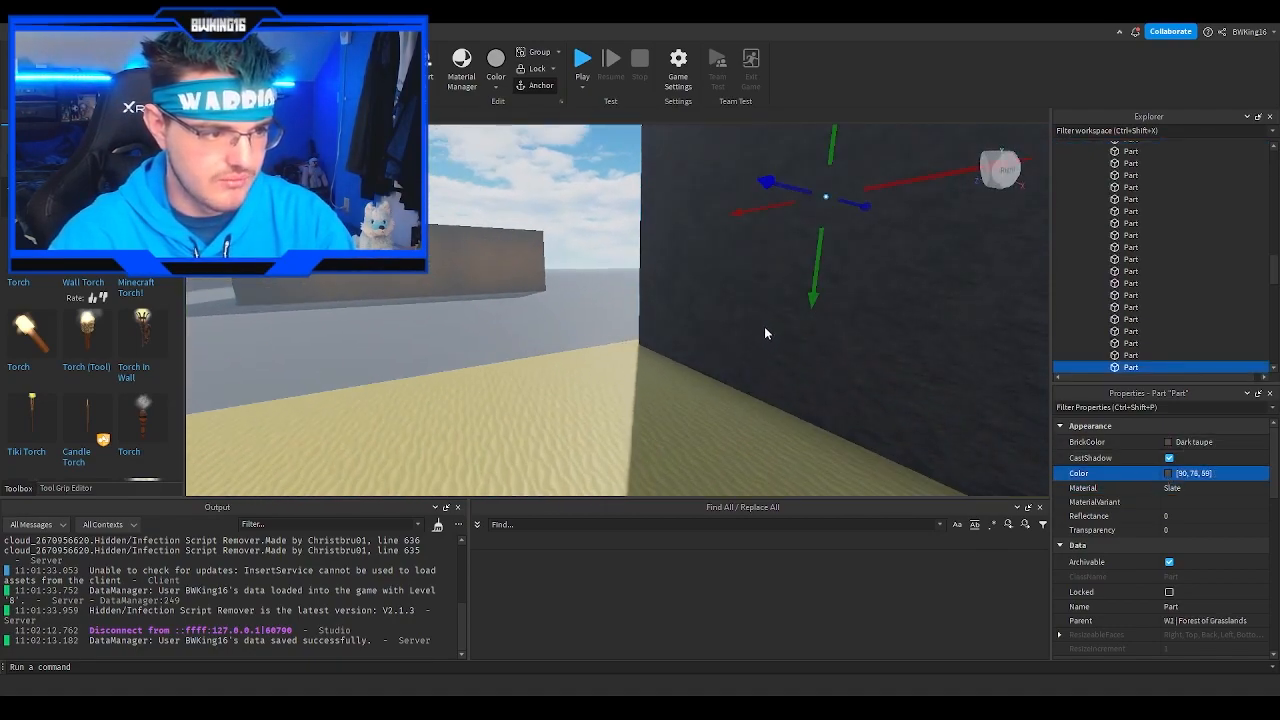
pyautogui.click(794, 293)
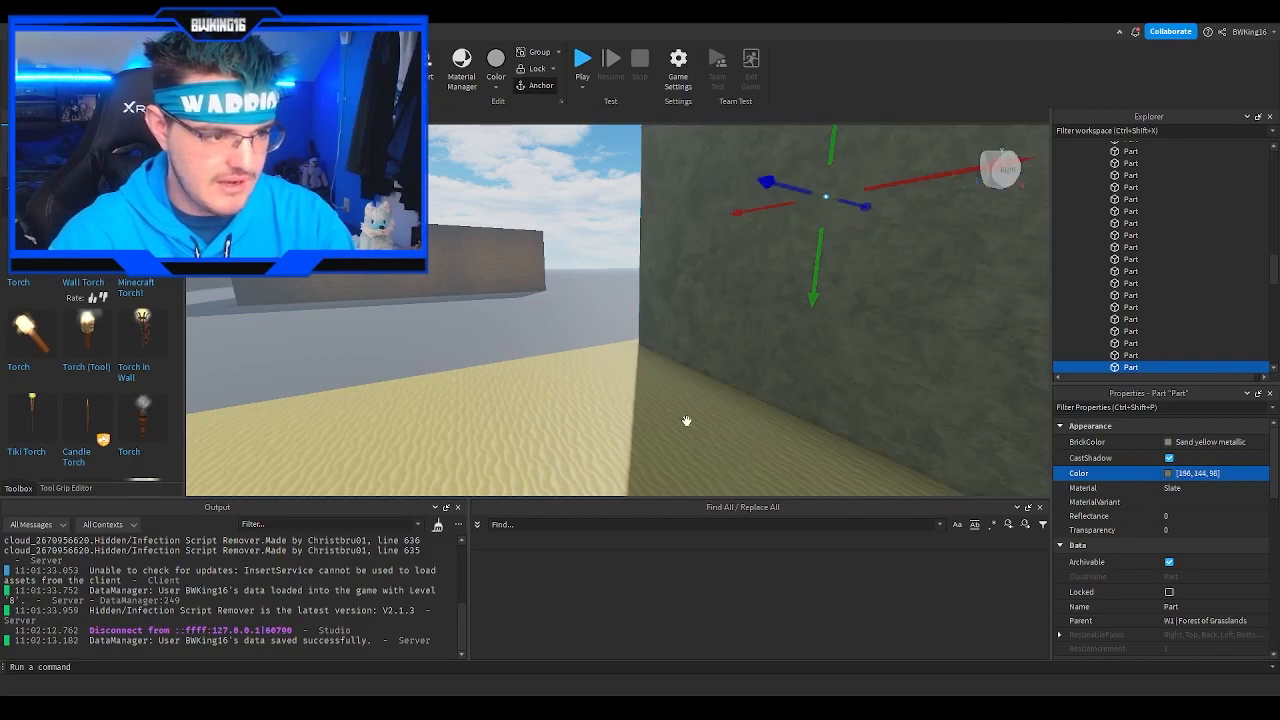
# Step: Nudge the recolored wall part along the sand floor's edge and place a slightly offset copy overlapping it
pyautogui.click(555, 306)
pyautogui.press('s')
pyautogui.moveTo(555, 306); pyautogui.dragTo(559, 306, button='right')
pyautogui.press('d')
pyautogui.click(654, 321)
pyautogui.moveTo(654, 321); pyautogui.dragTo(648, 321, button='right')
pyautogui.press('w')
pyautogui.press('w')
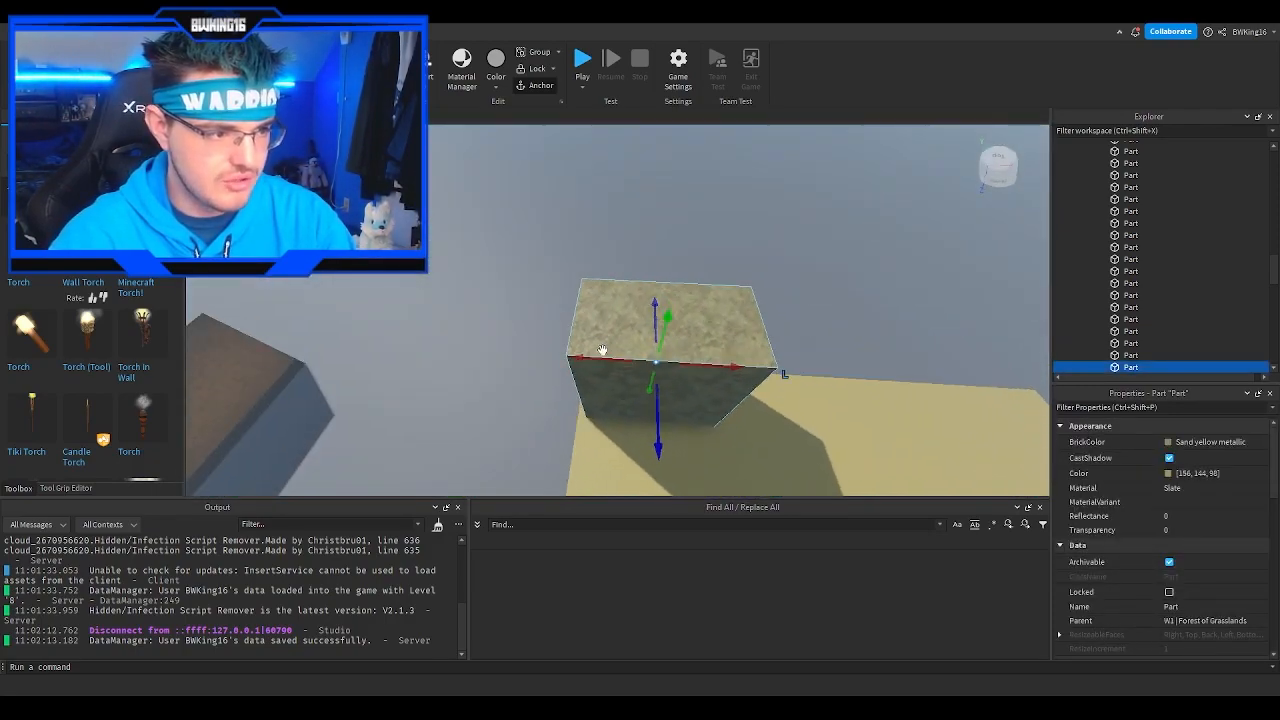
pyautogui.moveTo(600, 356); pyautogui.dragTo(568, 357)
pyautogui.moveTo(632, 411); pyautogui.dragTo(784, 370)
pyautogui.moveTo(760, 413); pyautogui.dragTo(750, 336)
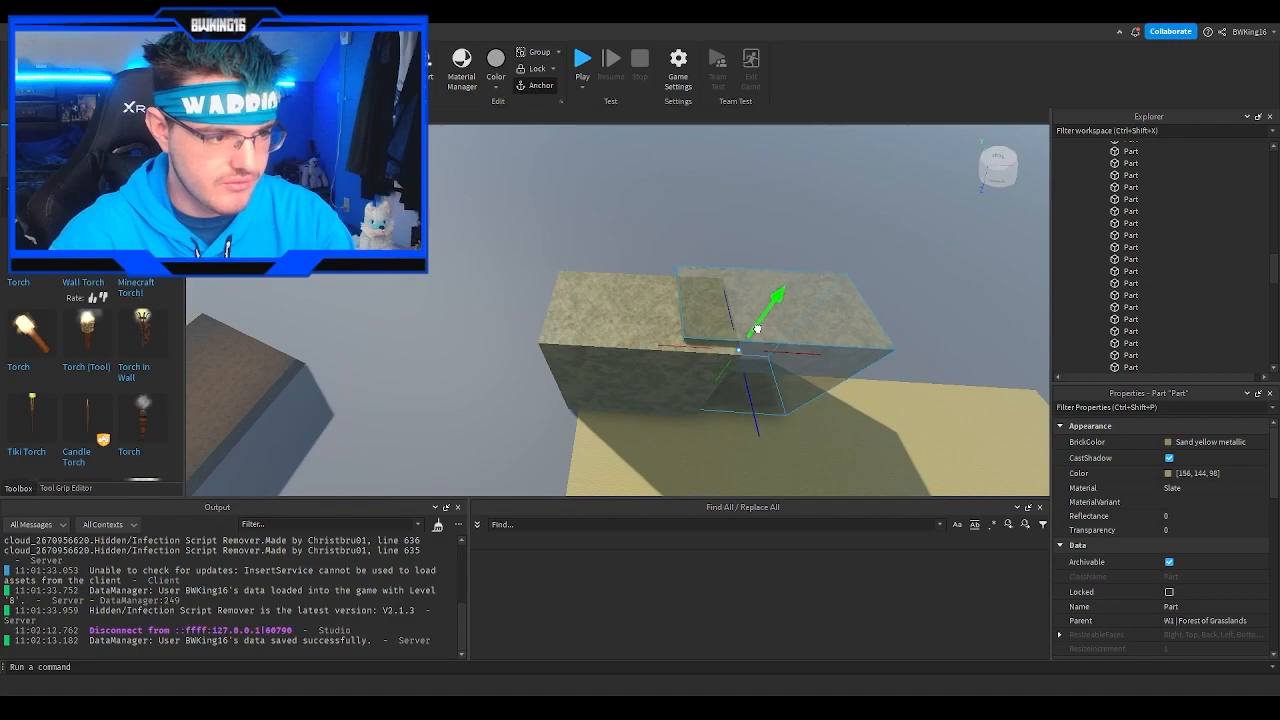
# Step: Adjust the first wall piece's alignment, duplicate the two pieces, and place the pair further along the same edge with a slight offset
pyautogui.click(620, 322)
pyautogui.moveTo(620, 322); pyautogui.dragTo(689, 287, button='right')
pyautogui.moveTo(541, 295); pyautogui.dragTo(607, 296)
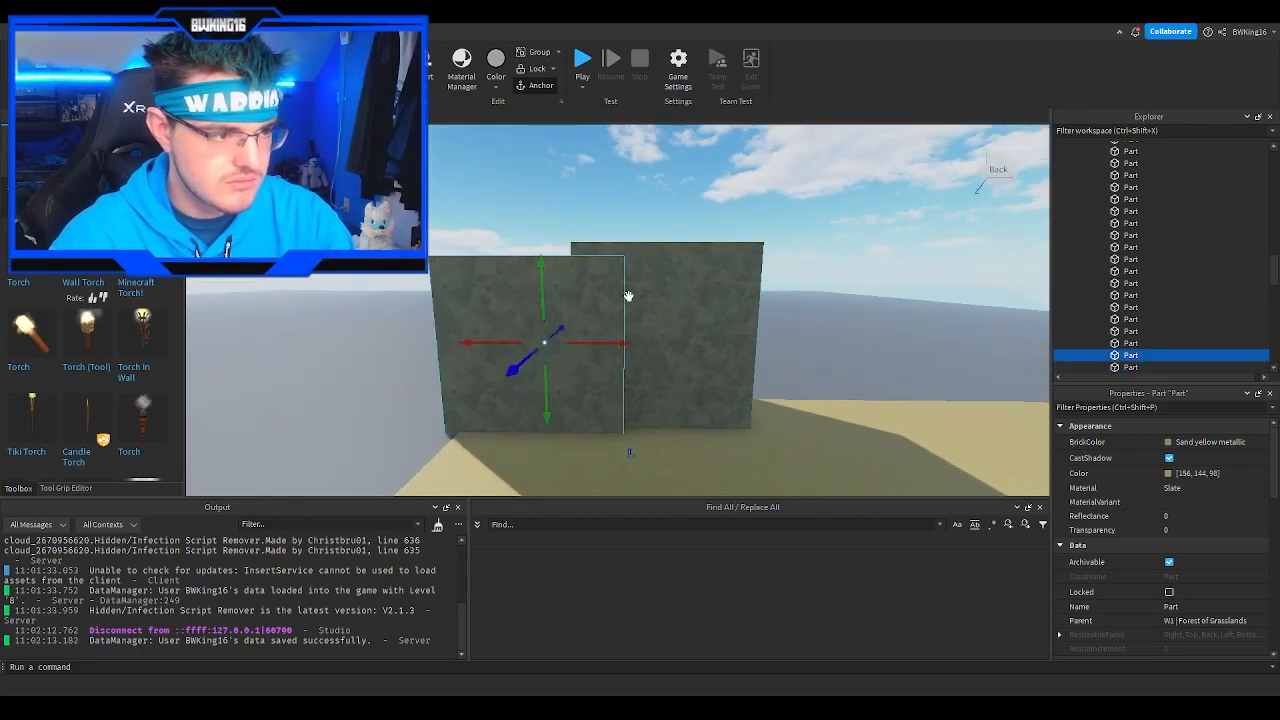
pyautogui.moveTo(639, 338); pyautogui.dragTo(652, 338)
pyautogui.moveTo(652, 338); pyautogui.dragTo(700, 346, button='right')
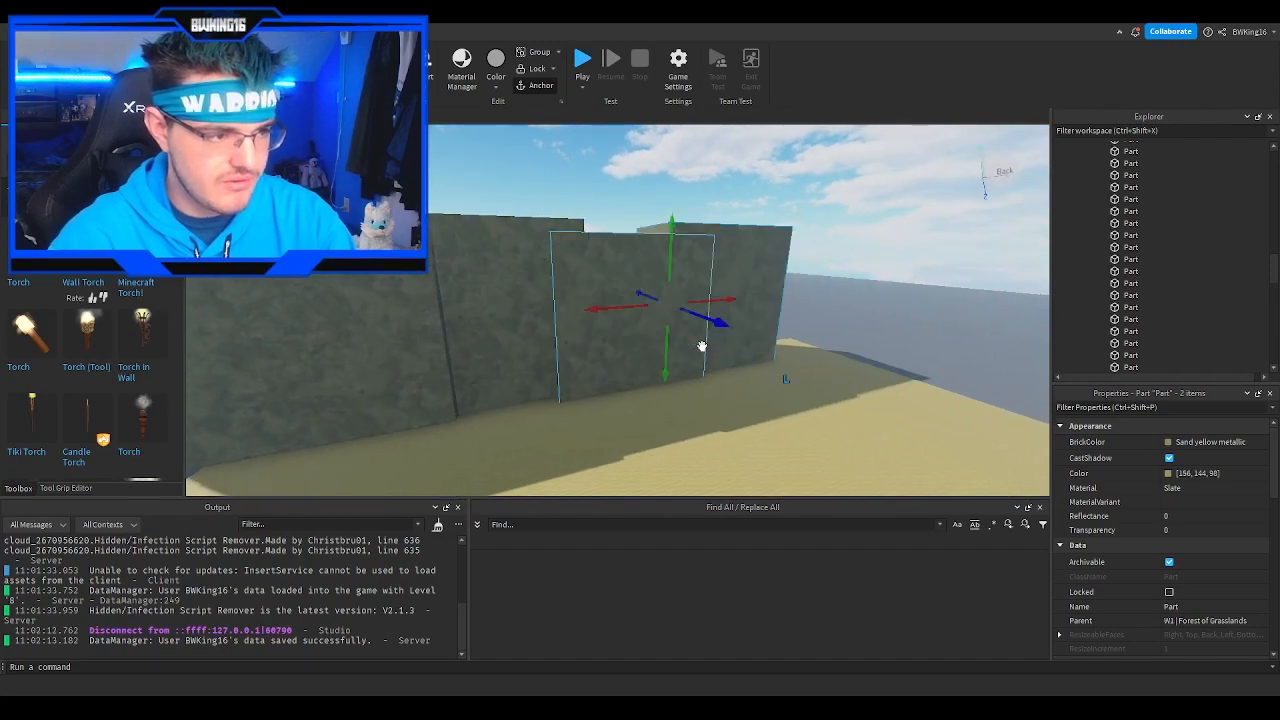
pyautogui.moveTo(674, 263); pyautogui.dragTo(671, 263)
pyautogui.moveTo(671, 263); pyautogui.dragTo(671, 263, button='right')
# Step: Shift the end wall piece outward and place a perpendicular copy of it at the sand floor's corner
pyautogui.click(636, 227)
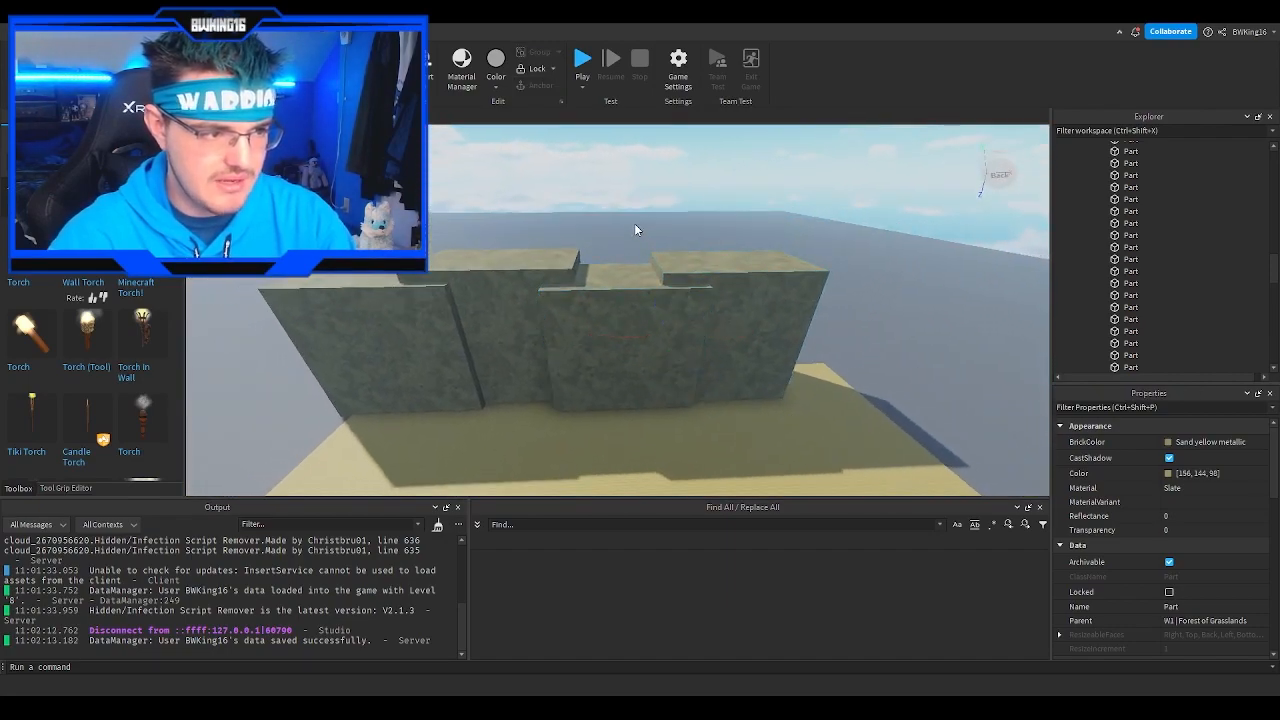
pyautogui.click(704, 288)
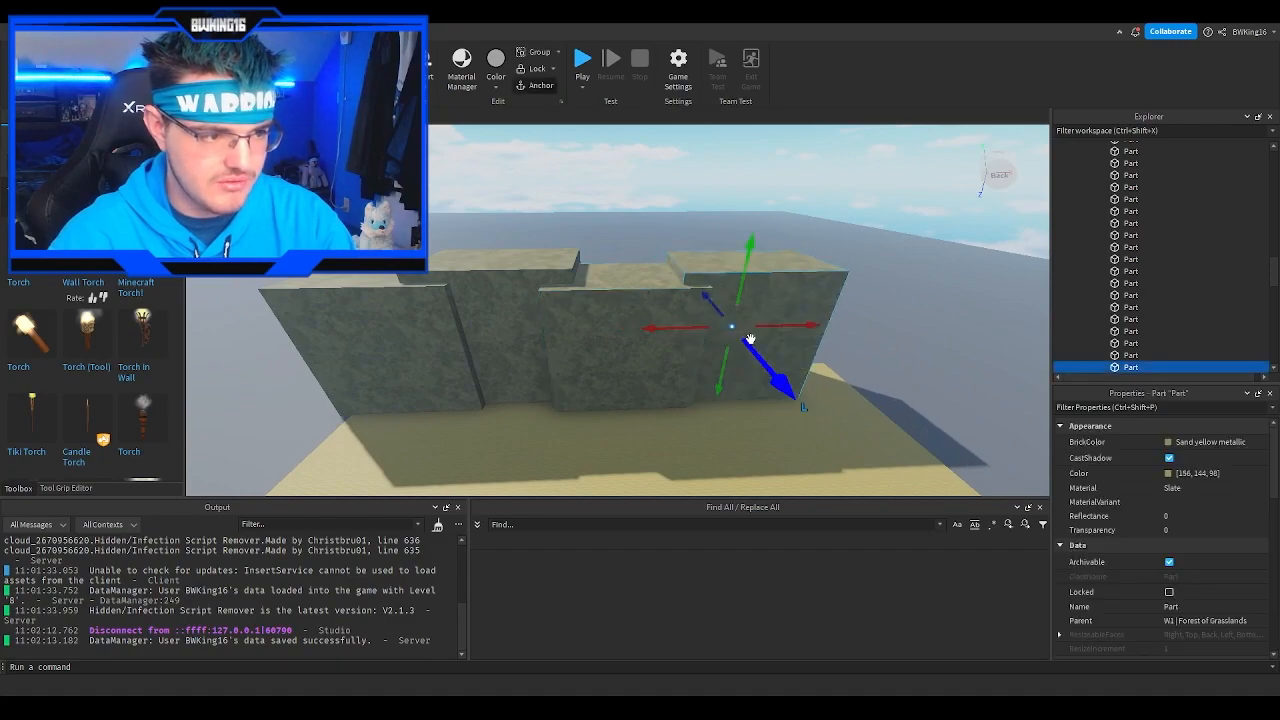
pyautogui.moveTo(686, 338); pyautogui.dragTo(856, 378)
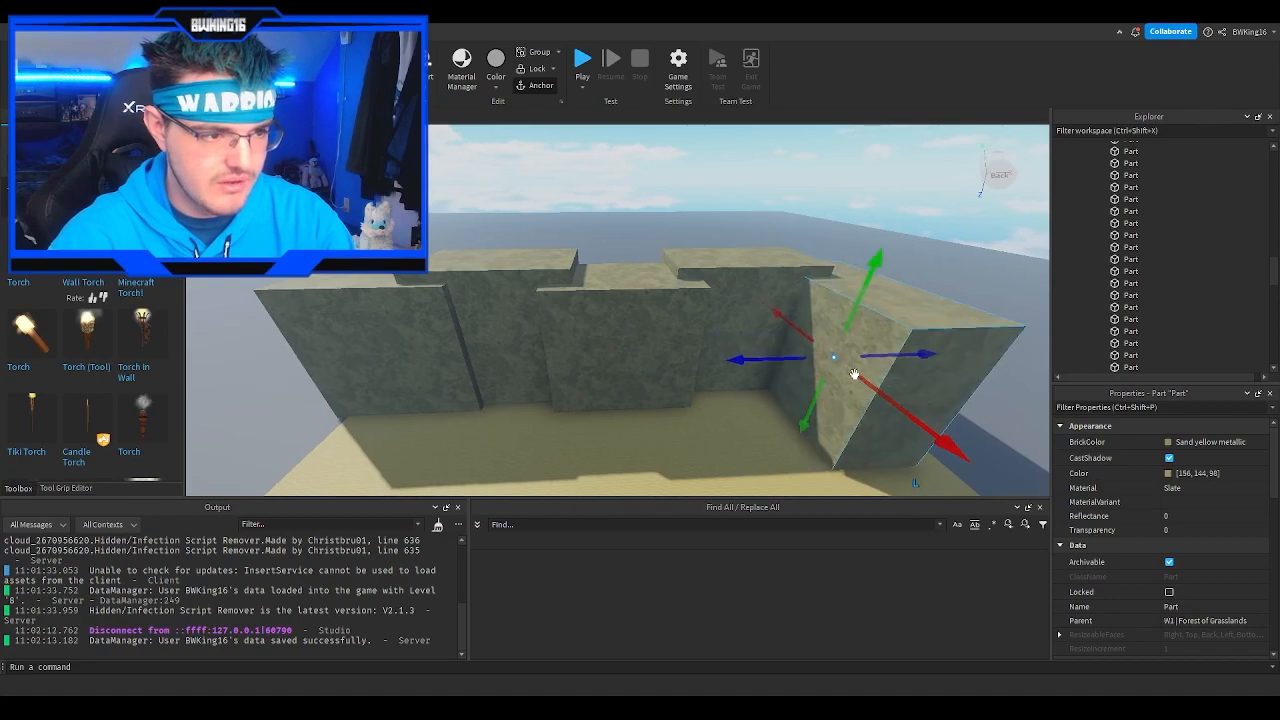
pyautogui.moveTo(856, 378); pyautogui.dragTo(856, 378, button='right')
# Step: Duplicate the corner wall piece along the second edge of the sand floor, varying the copies' height and depth
pyautogui.moveTo(656, 291); pyautogui.dragTo(770, 328)
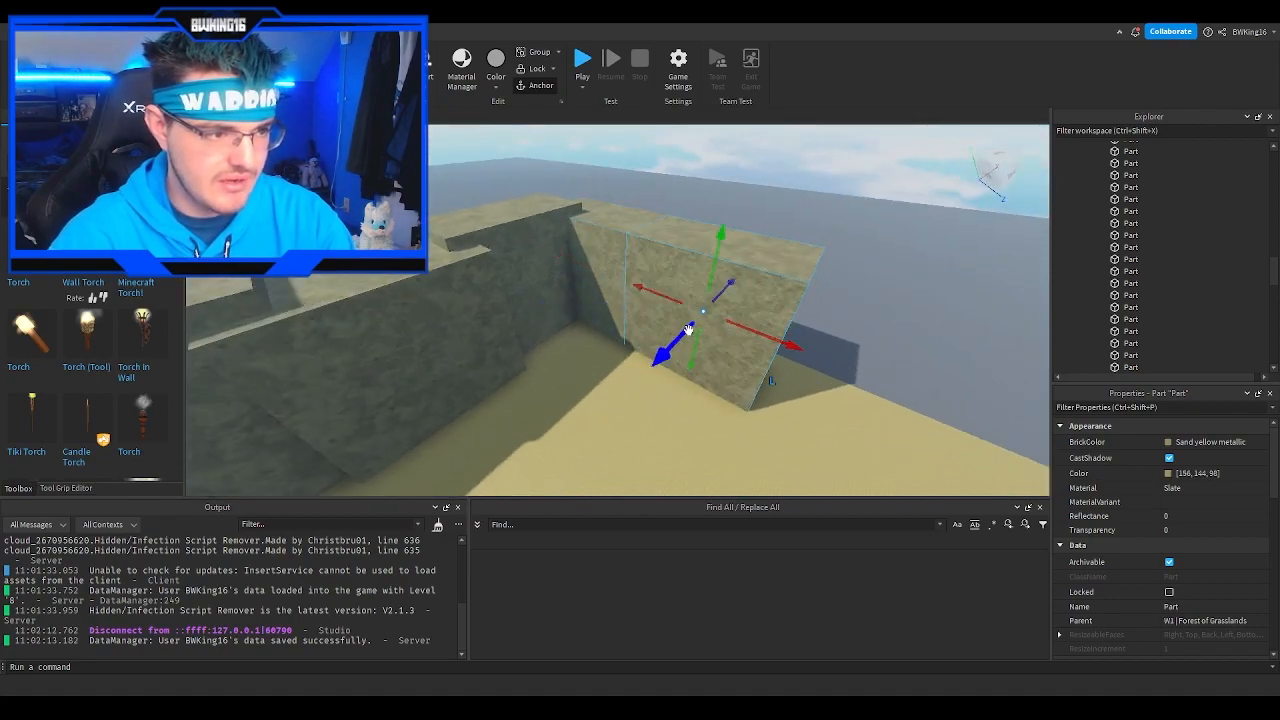
pyautogui.moveTo(716, 272); pyautogui.dragTo(716, 268)
pyautogui.hotkey('ctrl', 'd')
pyautogui.moveTo(752, 320); pyautogui.dragTo(771, 329)
pyautogui.moveTo(771, 329); pyautogui.dragTo(771, 329, button='right')
pyautogui.moveTo(771, 329); pyautogui.dragTo(727, 335)
pyautogui.moveTo(733, 259); pyautogui.dragTo(719, 299)
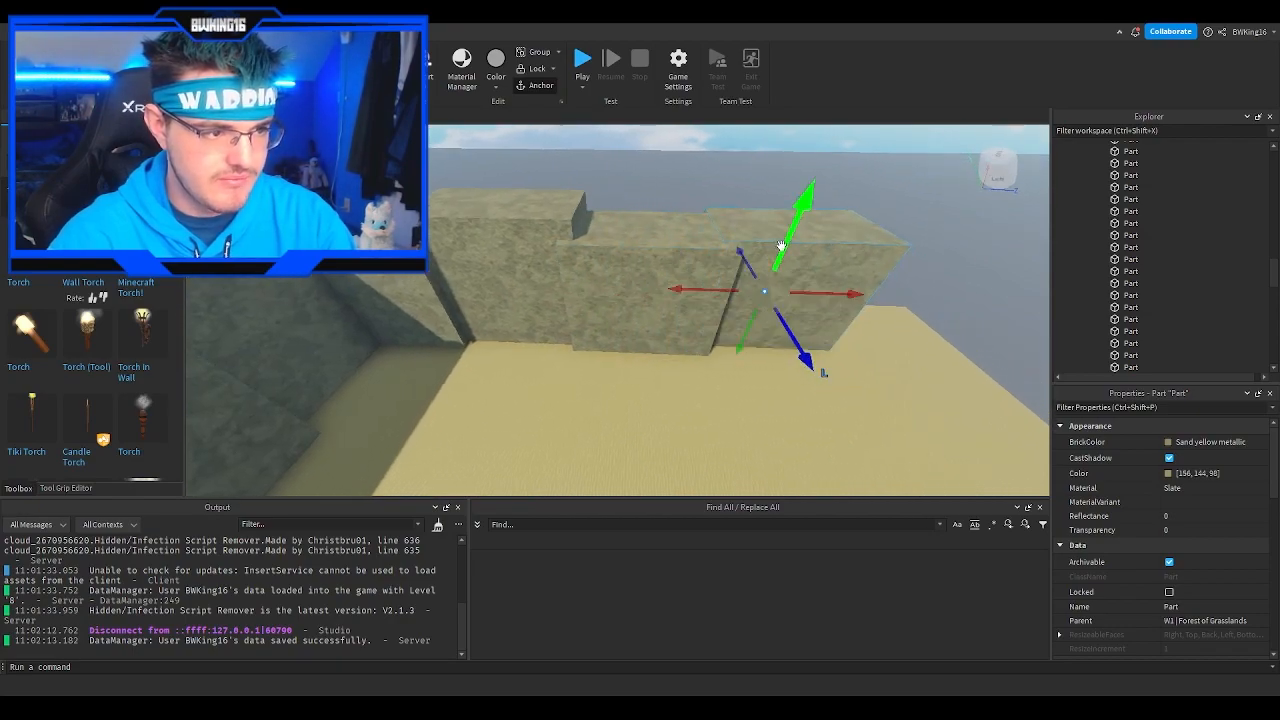
pyautogui.press('s')
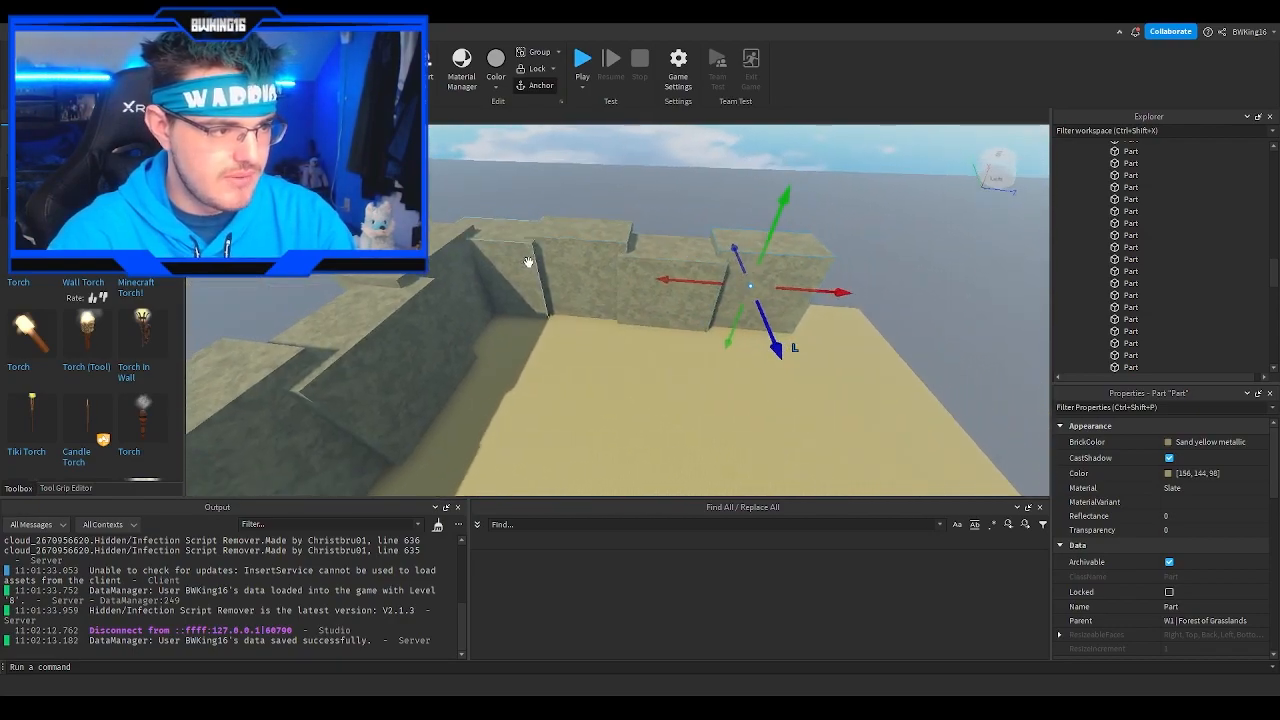
# Step: Duplicate the four wall pieces of the second side, rotate the copies, and move them to the opposite edge
pyautogui.hotkey('ctrl', 'r')
pyautogui.hotkey('ctrl', 'r')
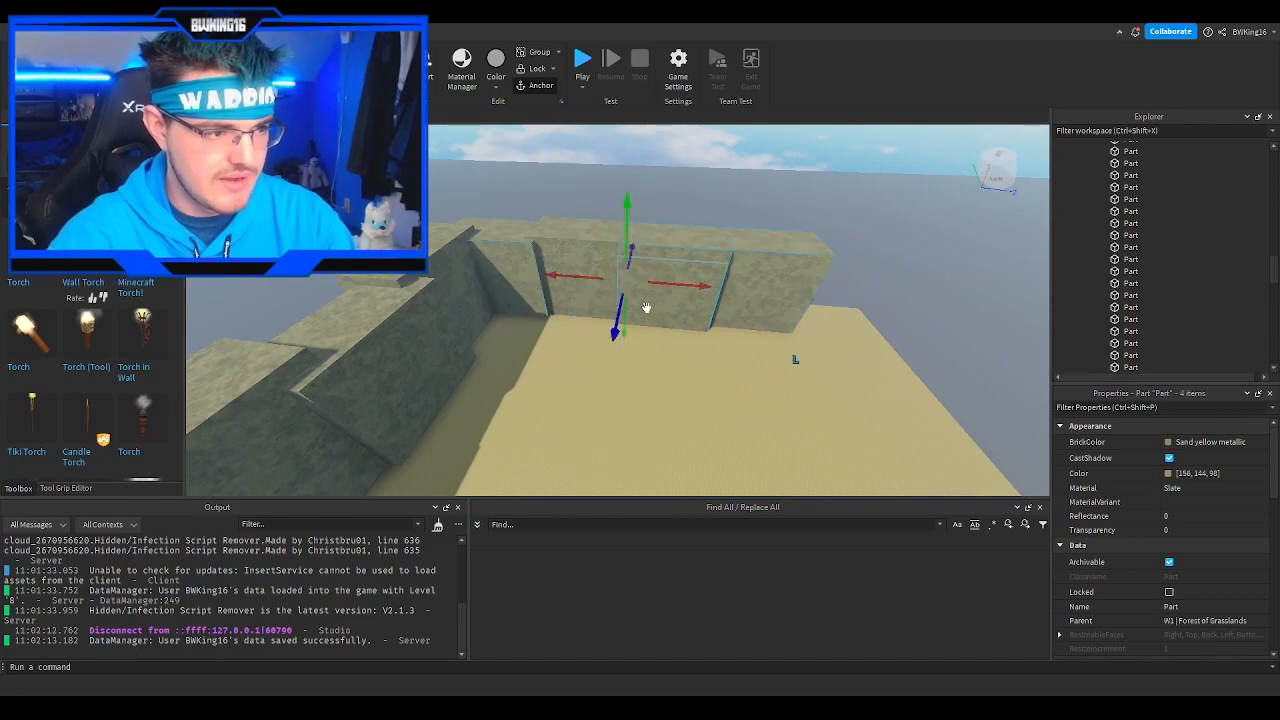
pyautogui.moveTo(620, 322); pyautogui.dragTo(531, 293)
pyautogui.moveTo(531, 293); pyautogui.dragTo(540, 224, button='right')
# Step: Duplicate the first wall's four pieces and move the copies to the open end of the sand floor
pyautogui.click(540, 224)
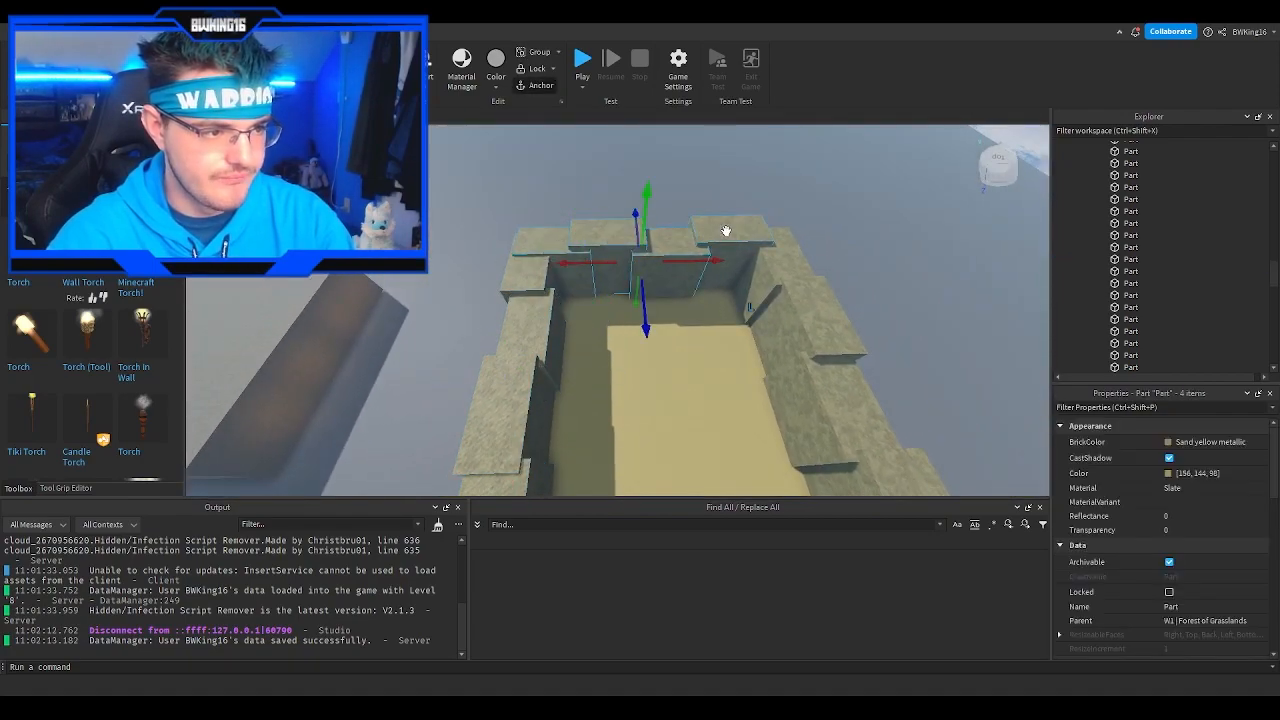
pyautogui.moveTo(647, 310); pyautogui.dragTo(707, 295)
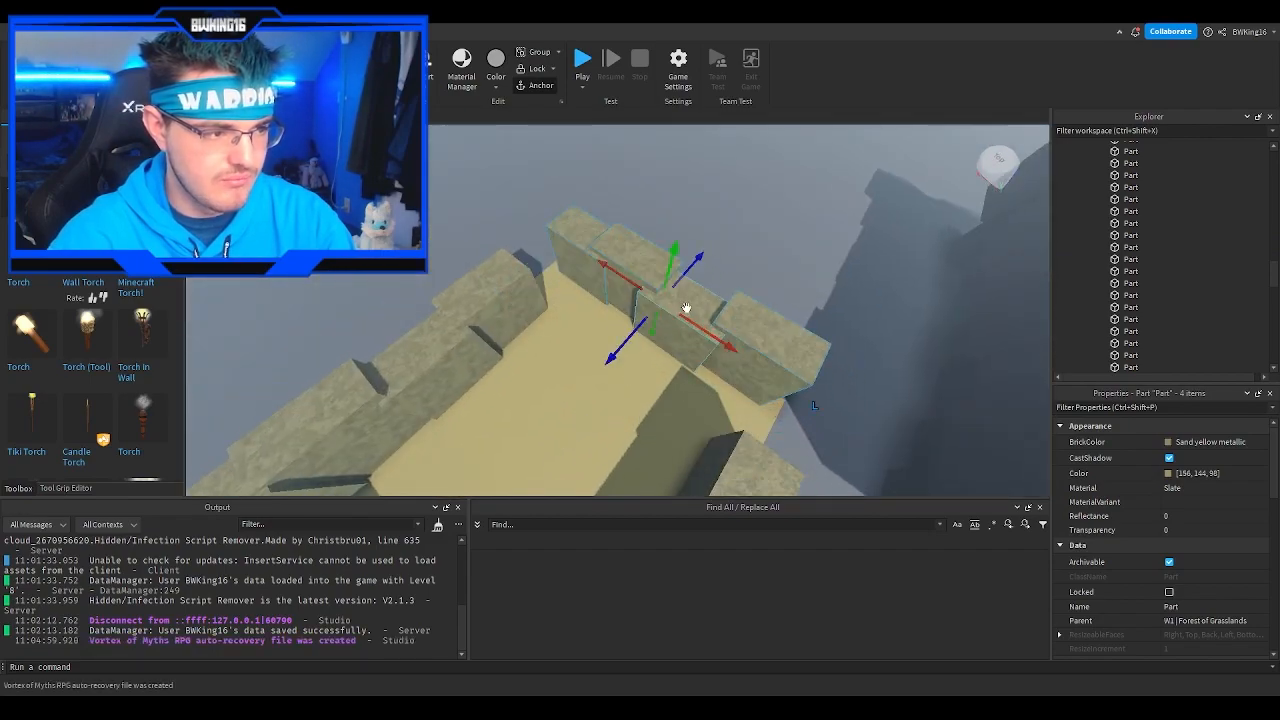
pyautogui.moveTo(744, 263); pyautogui.dragTo(744, 263, button='right')
# Step: Slide a wall piece copy into the remaining corner gap of the enclosure
pyautogui.click(589, 288)
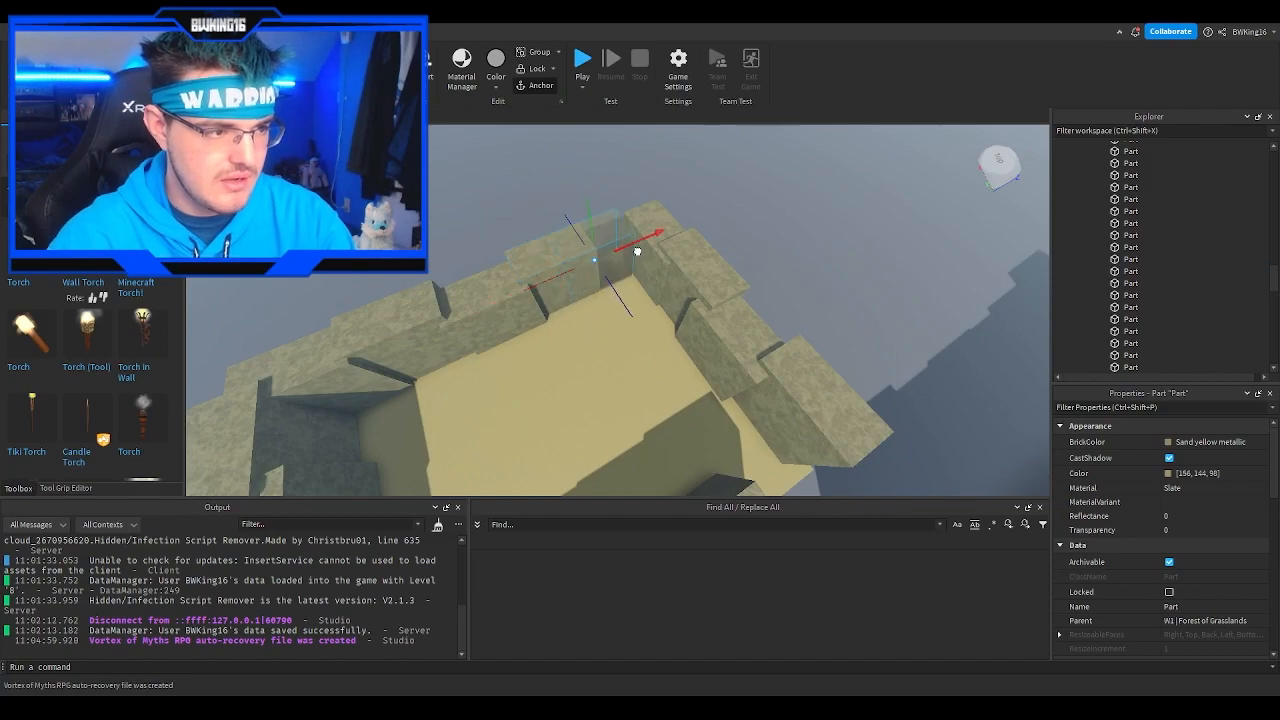
pyautogui.press('f')
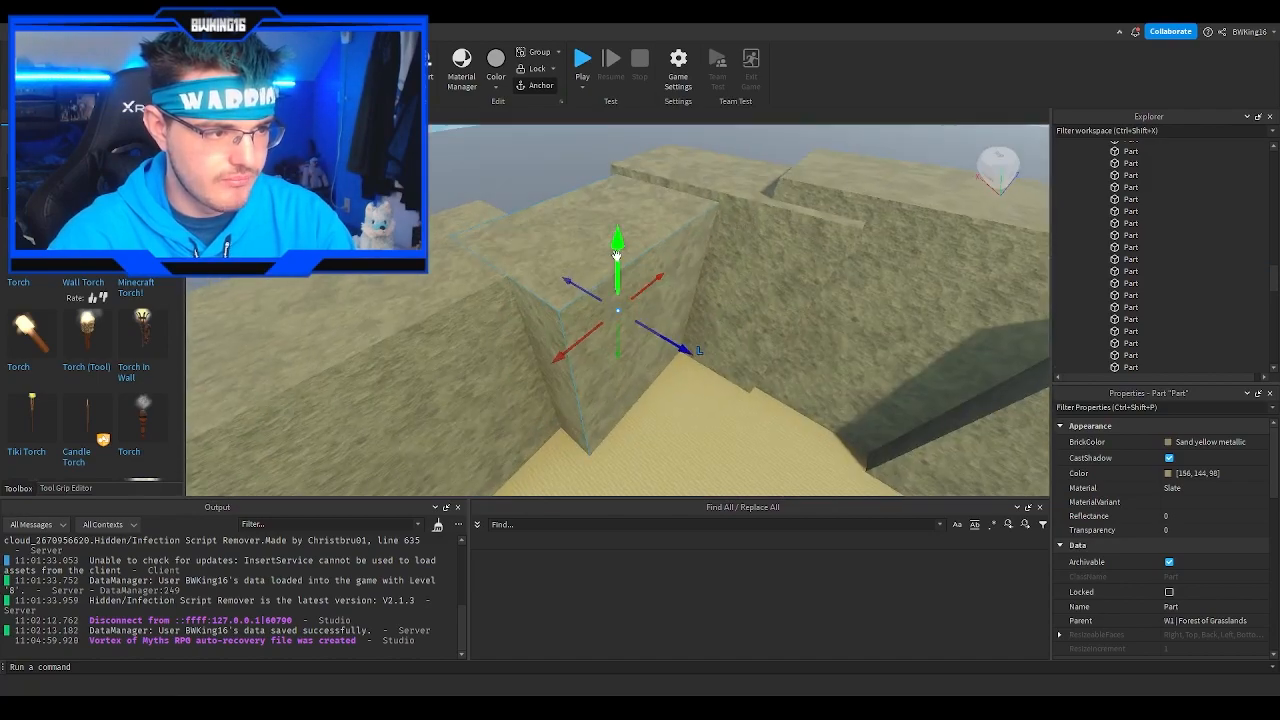
pyautogui.moveTo(616, 267); pyautogui.dragTo(616, 267, button='right')
# Step: Raise a copy of the opposite wall's corner piece to start a second tier above it
pyautogui.press('w')
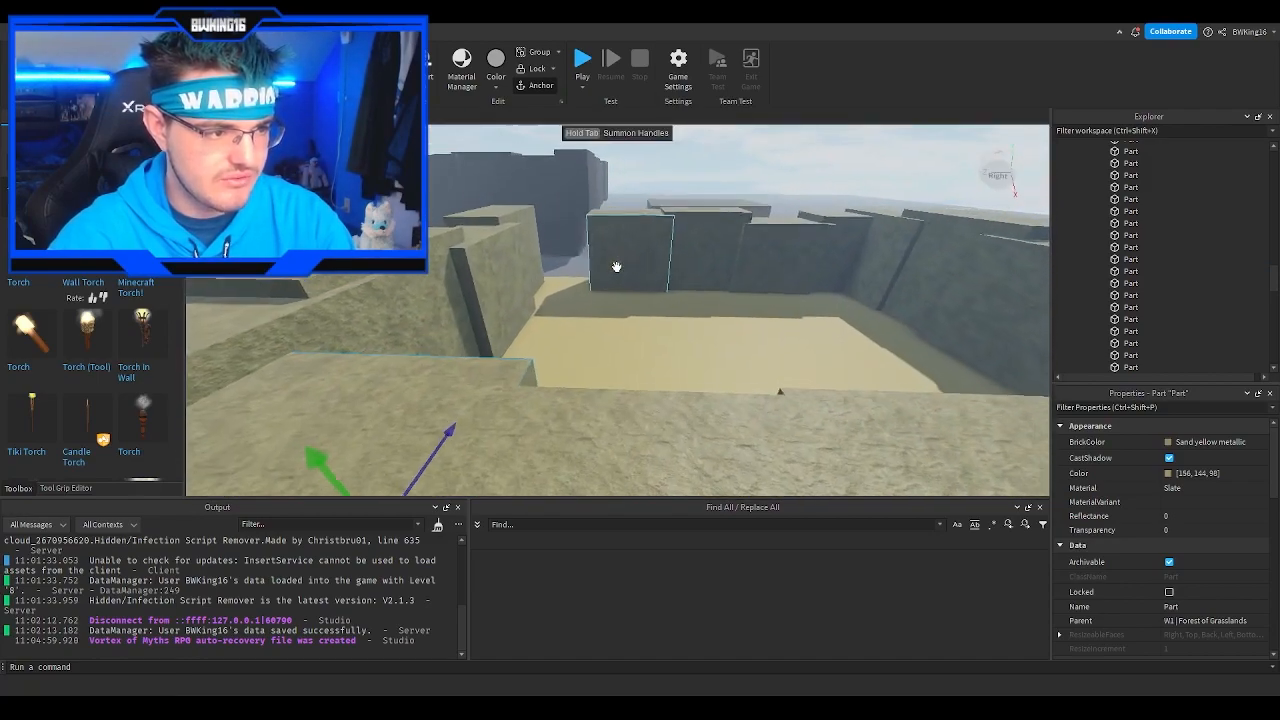
pyautogui.click(617, 267)
pyautogui.press('f')
pyautogui.moveTo(539, 311); pyautogui.dragTo(468, 322, button='right')
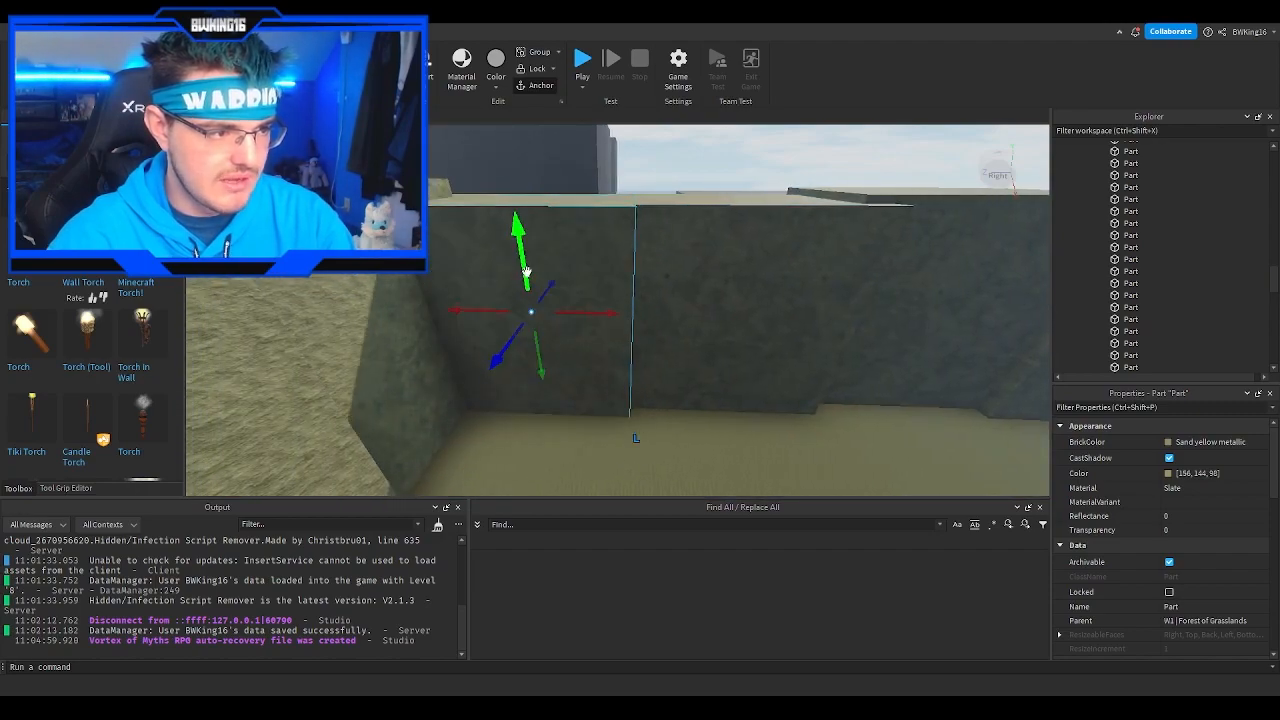
pyautogui.press('w')
pyautogui.moveTo(560, 260); pyautogui.dragTo(552, 285, button='right')
pyautogui.press('w')
pyautogui.moveTo(552, 285); pyautogui.dragTo(559, 240)
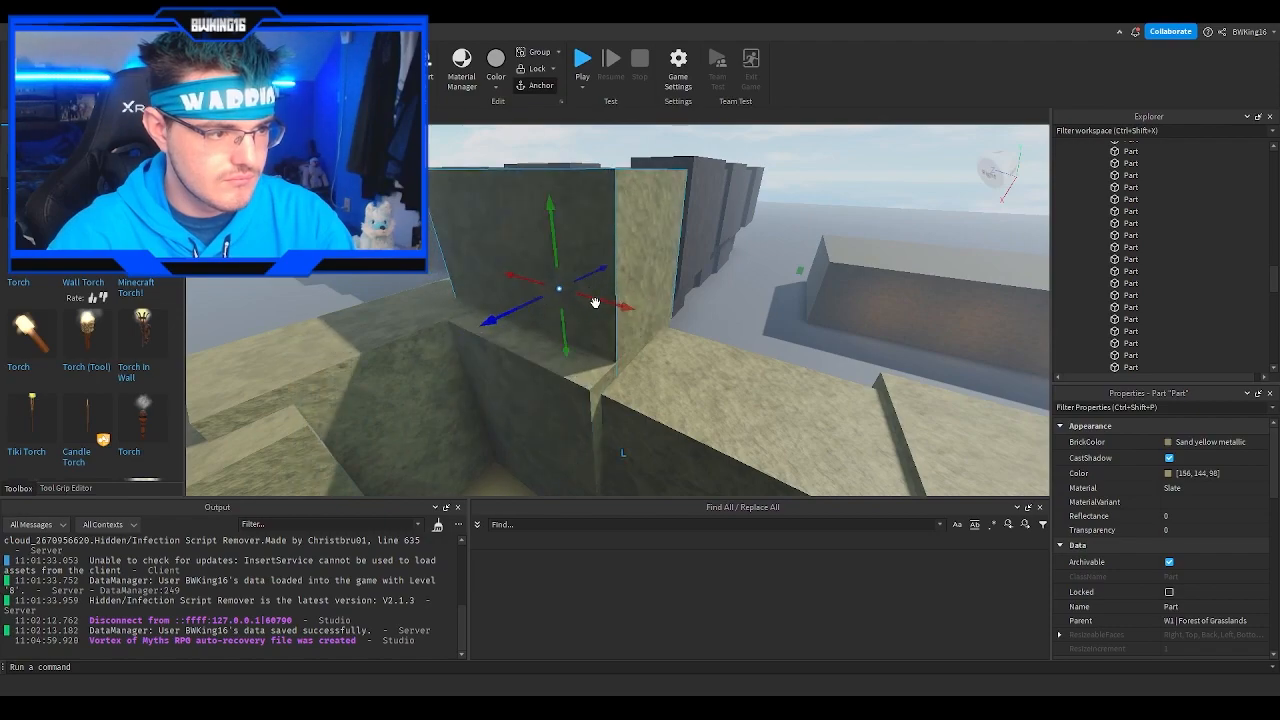
# Step: Duplicate the raised piece along the same wall to build its second tier, varying the copies' height and depth
pyautogui.moveTo(597, 300); pyautogui.dragTo(597, 300, button='right')
pyautogui.moveTo(597, 300); pyautogui.dragTo(640, 306)
pyautogui.moveTo(640, 306); pyautogui.dragTo(640, 306, button='right')
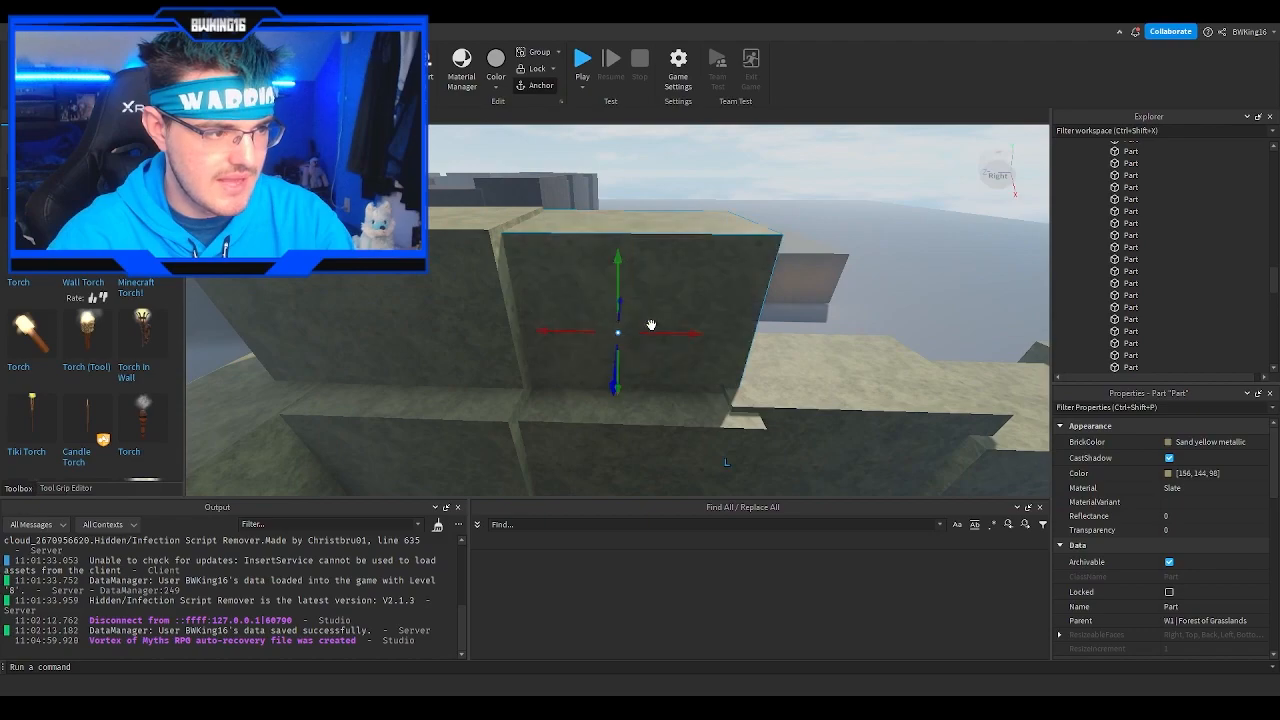
pyautogui.moveTo(677, 333); pyautogui.dragTo(753, 350)
pyautogui.moveTo(746, 301); pyautogui.dragTo(748, 283)
pyautogui.moveTo(691, 320); pyautogui.dragTo(742, 323)
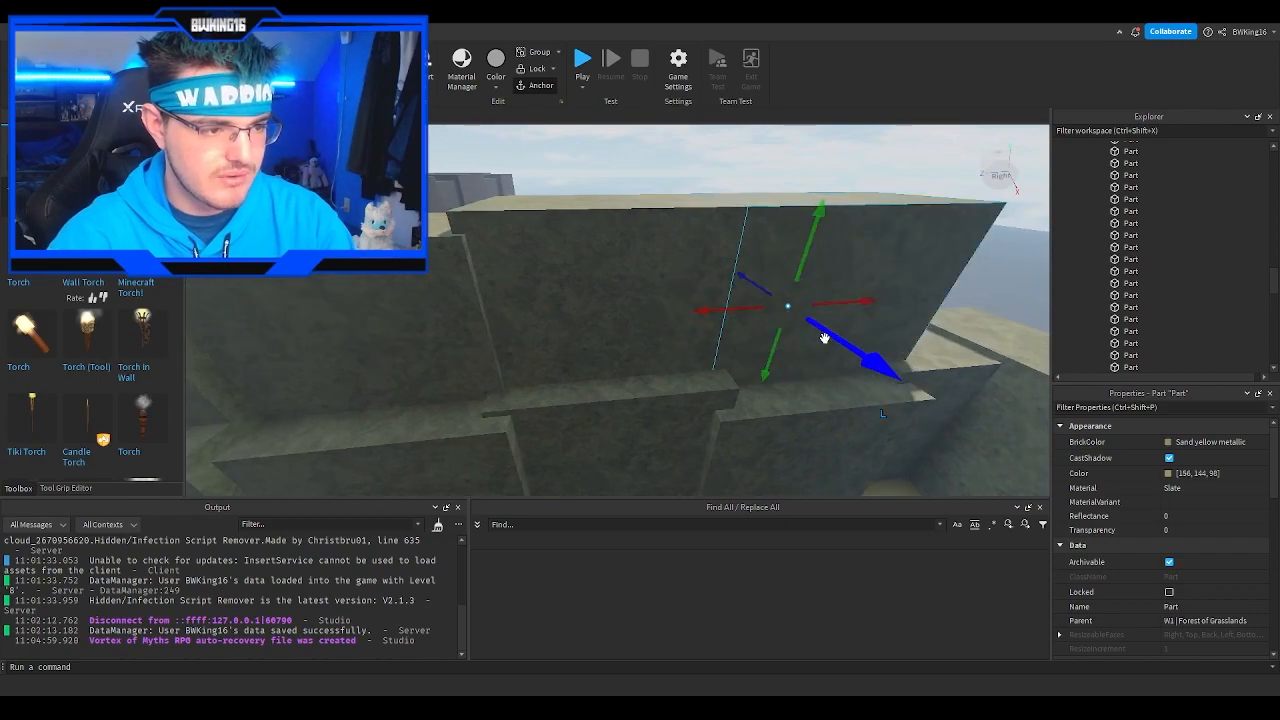
pyautogui.moveTo(815, 270); pyautogui.dragTo(808, 275)
pyautogui.moveTo(808, 275); pyautogui.dragTo(808, 274, button='right')
pyautogui.press('s')
pyautogui.moveTo(692, 296); pyautogui.dragTo(766, 308)
# Step: Place a perpendicular copy of the last two upper pieces on the adjoining wall and duplicate the pair along its second tier
pyautogui.moveTo(762, 262); pyautogui.dragTo(757, 244, button='right')
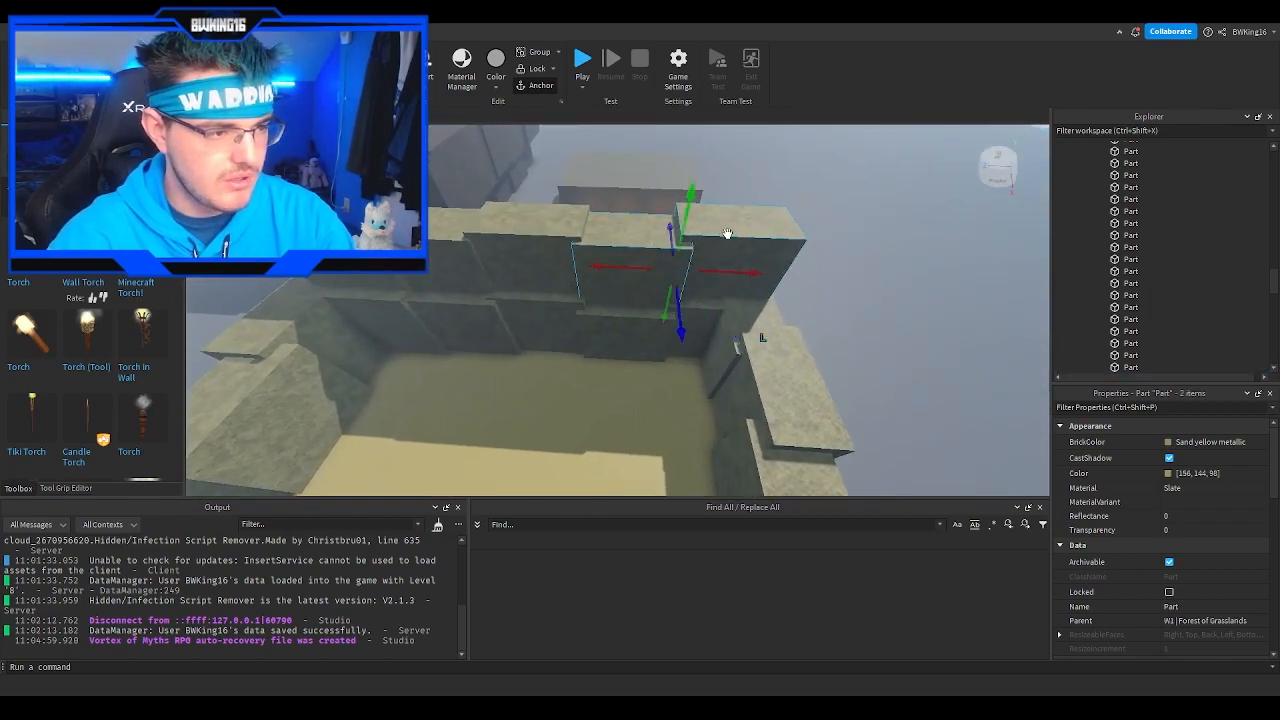
pyautogui.moveTo(715, 270); pyautogui.dragTo(809, 360)
pyautogui.moveTo(809, 360); pyautogui.dragTo(811, 361, button='right')
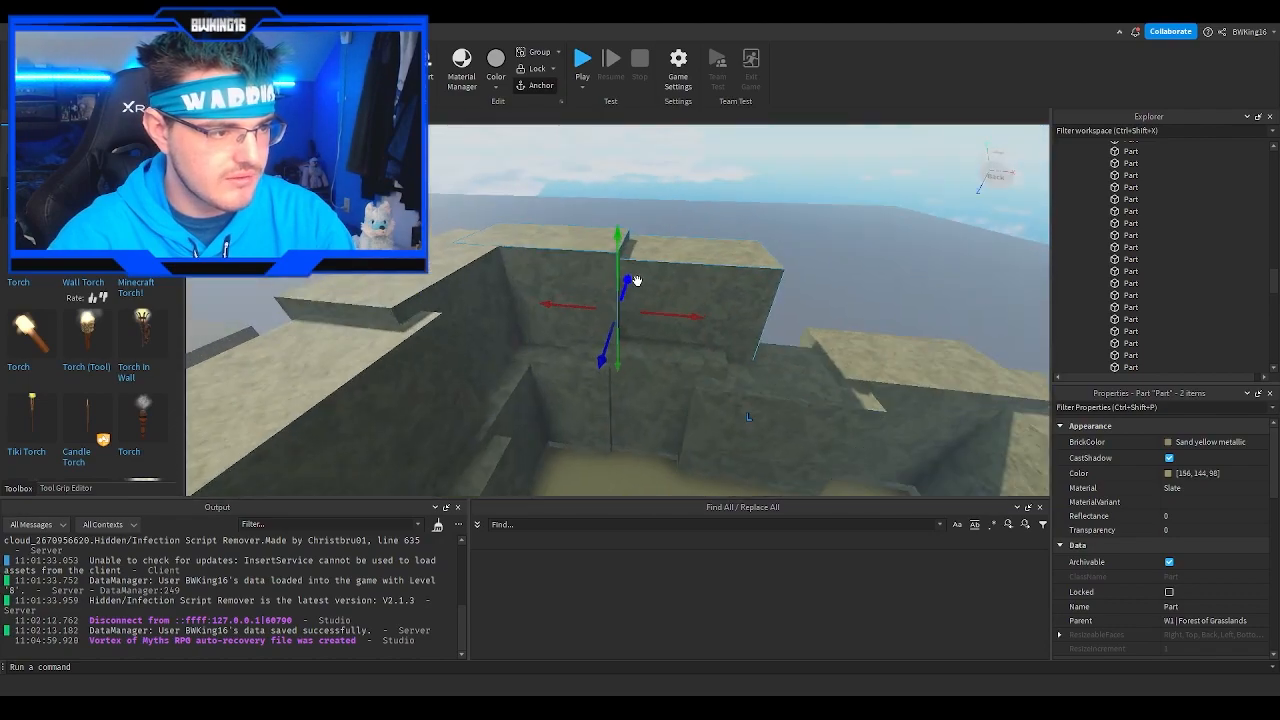
pyautogui.hotkey('ctrl', 'd')
pyautogui.moveTo(660, 312); pyautogui.dragTo(779, 330)
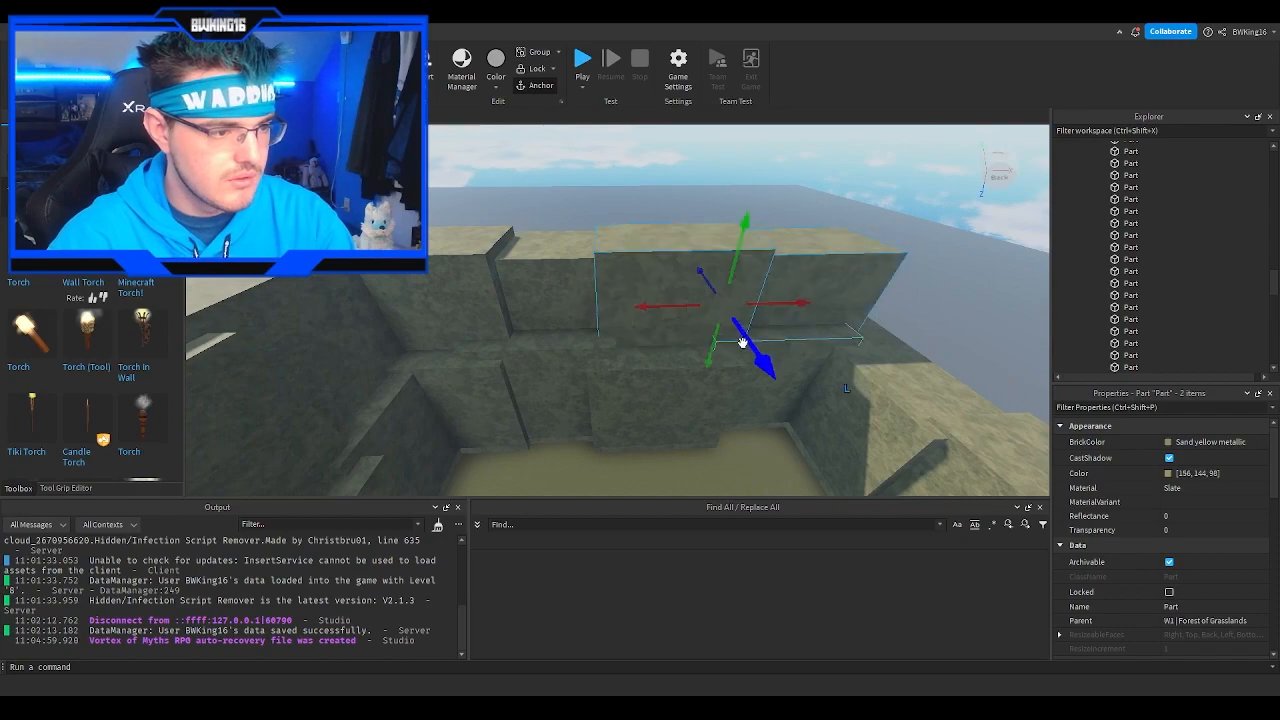
pyautogui.moveTo(754, 343); pyautogui.dragTo(769, 302, button='right')
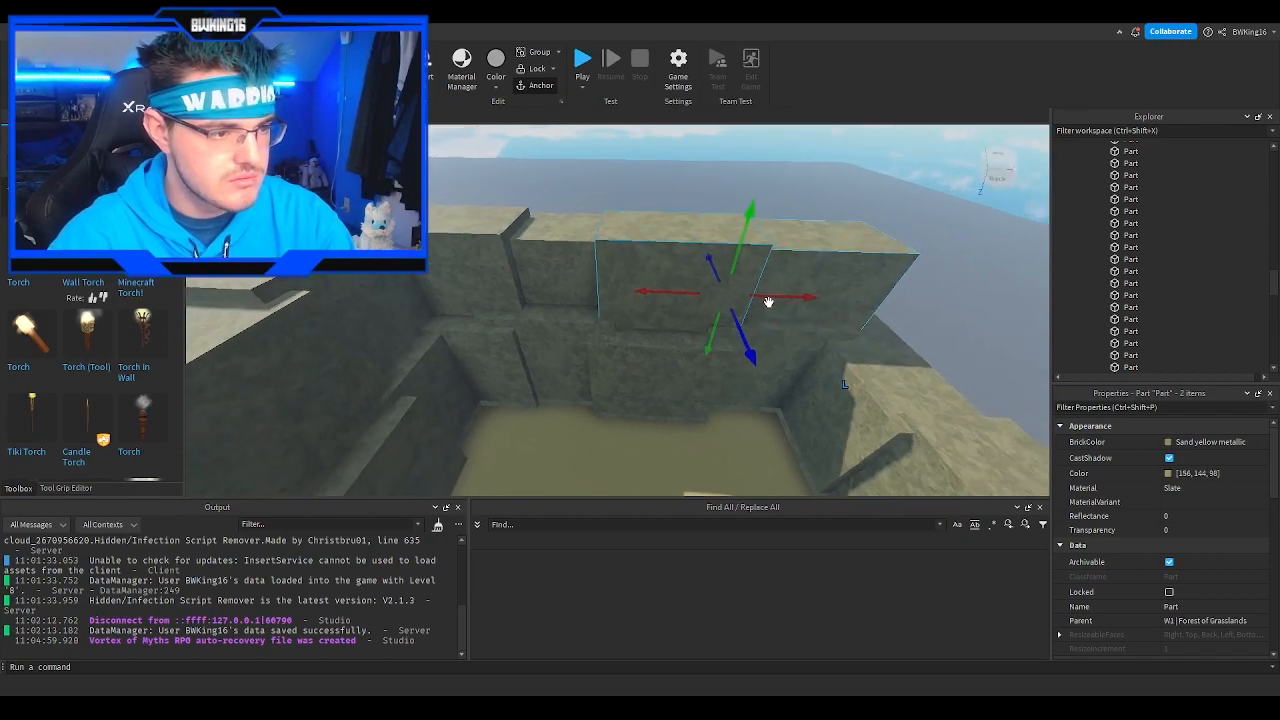
pyautogui.moveTo(646, 202); pyautogui.dragTo(652, 206, button='right')
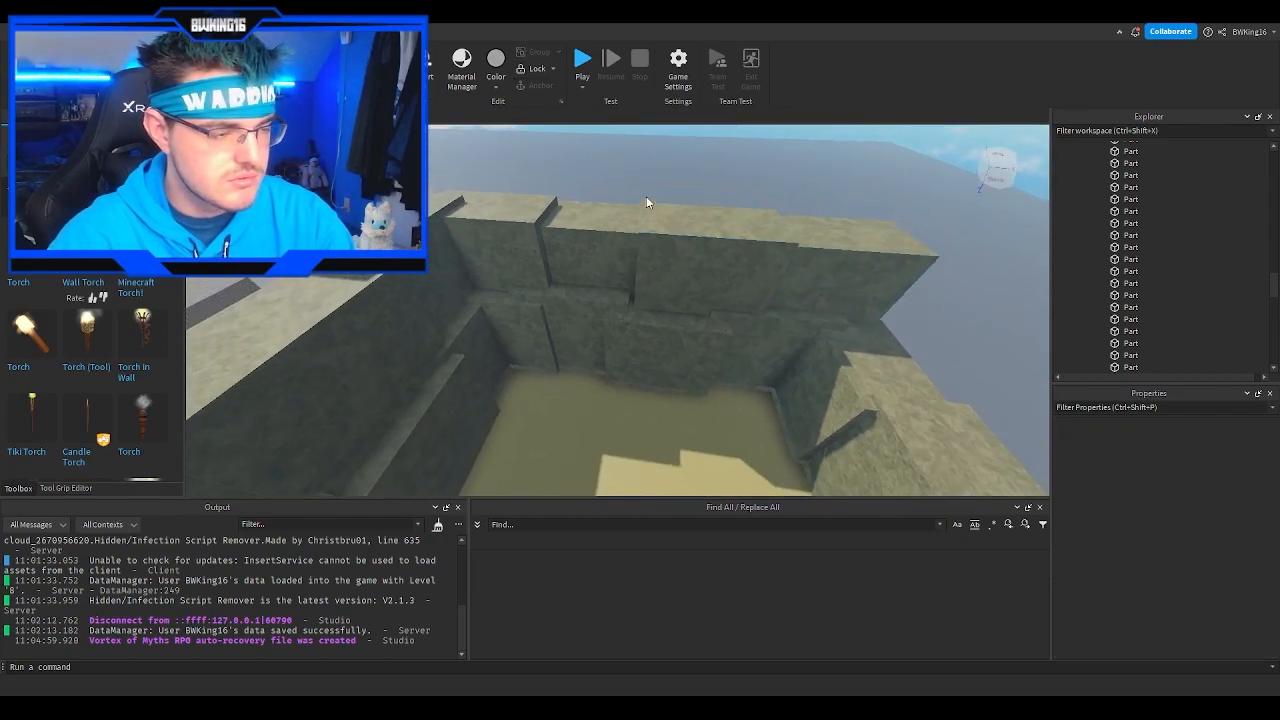
# Step: Select the five upper-tier pieces of the first raised wall and move duplicates onto the opposite wall
pyautogui.click(535, 234)
pyautogui.moveTo(535, 234); pyautogui.dragTo(535, 224, button='right')
pyautogui.keyDown('ctrl'); pyautogui.click(834, 236); pyautogui.keyUp('ctrl')
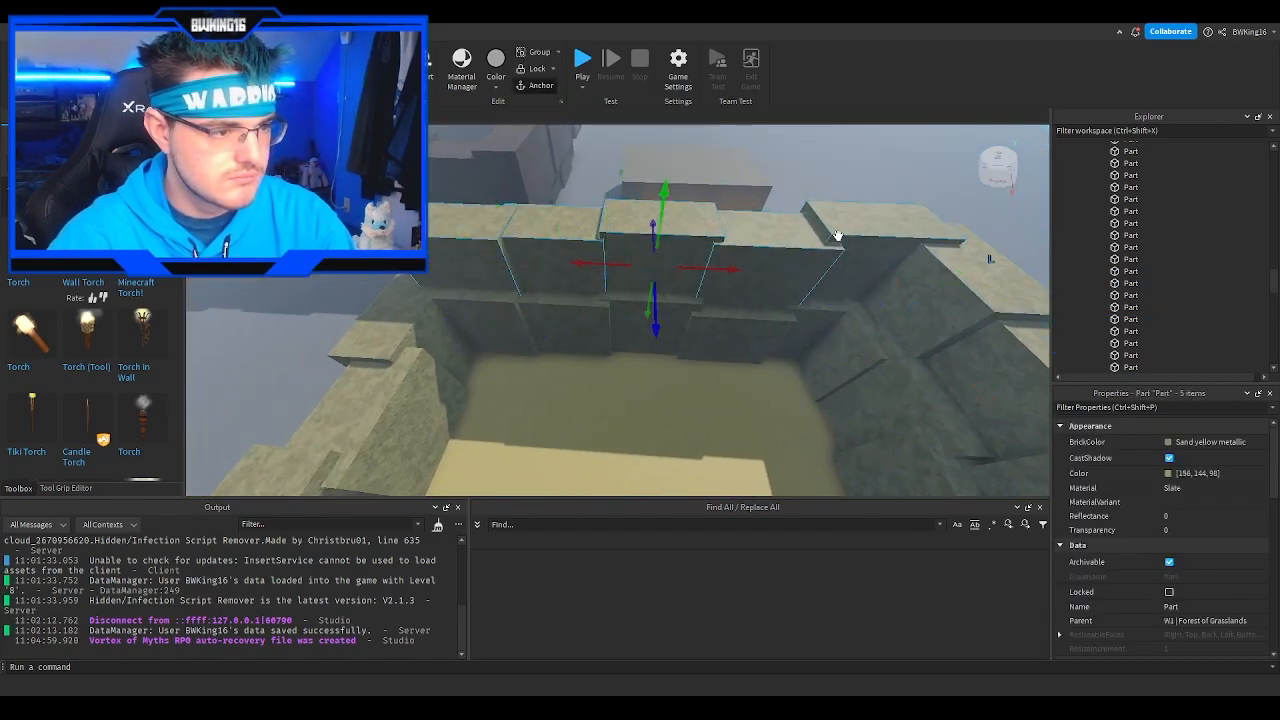
pyautogui.moveTo(659, 310); pyautogui.dragTo(671, 337)
pyautogui.moveTo(668, 336); pyautogui.dragTo(671, 337, button='right')
pyautogui.moveTo(671, 337); pyautogui.dragTo(677, 337)
pyautogui.moveTo(671, 337); pyautogui.dragTo(677, 337, button='right')
pyautogui.moveTo(677, 337); pyautogui.dragTo(801, 313)
pyautogui.moveTo(801, 313); pyautogui.dragTo(803, 311, button='right')
# Step: Duplicate the finished end wall's upper pieces and fit the copies on top of the opposite end wall
pyautogui.click(783, 209)
pyautogui.moveTo(783, 209); pyautogui.dragTo(778, 203, button='right')
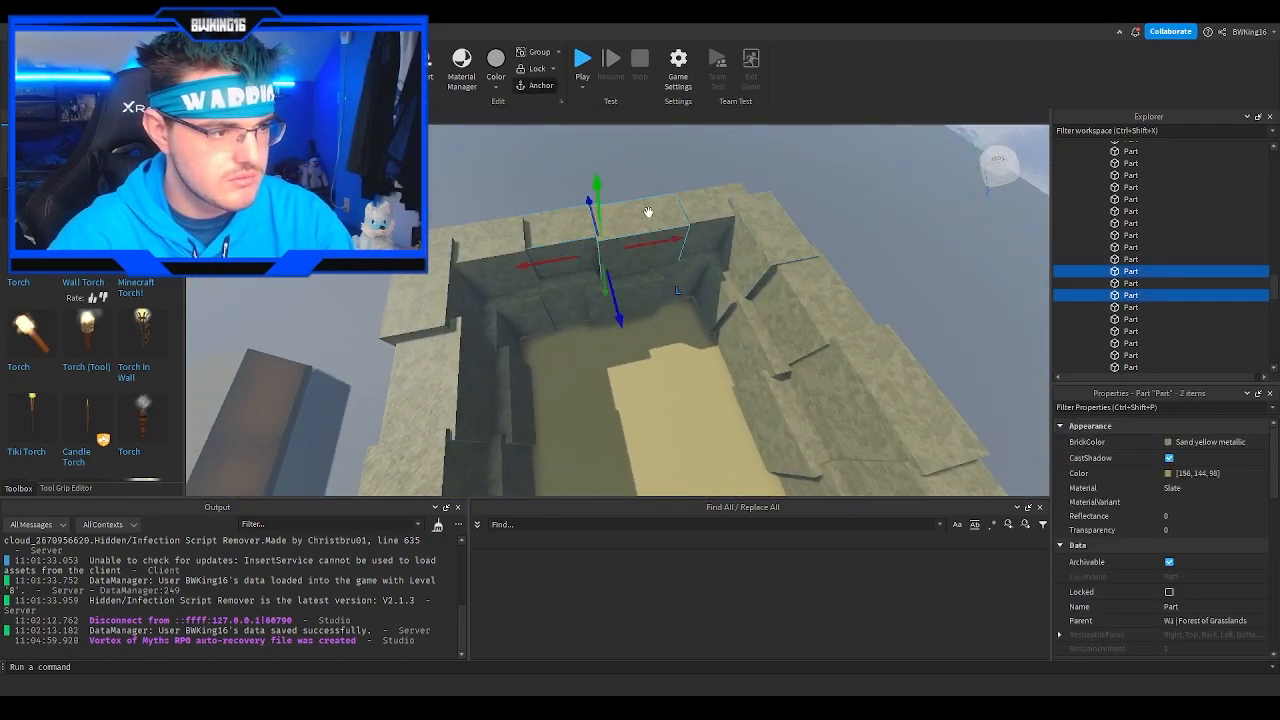
pyautogui.moveTo(643, 271); pyautogui.dragTo(666, 289)
pyautogui.moveTo(660, 285); pyautogui.dragTo(666, 289, button='right')
pyautogui.moveTo(666, 289); pyautogui.dragTo(680, 280)
pyautogui.moveTo(666, 289); pyautogui.dragTo(680, 280, button='right')
pyautogui.moveTo(680, 280); pyautogui.dragTo(706, 231)
pyautogui.press('w')
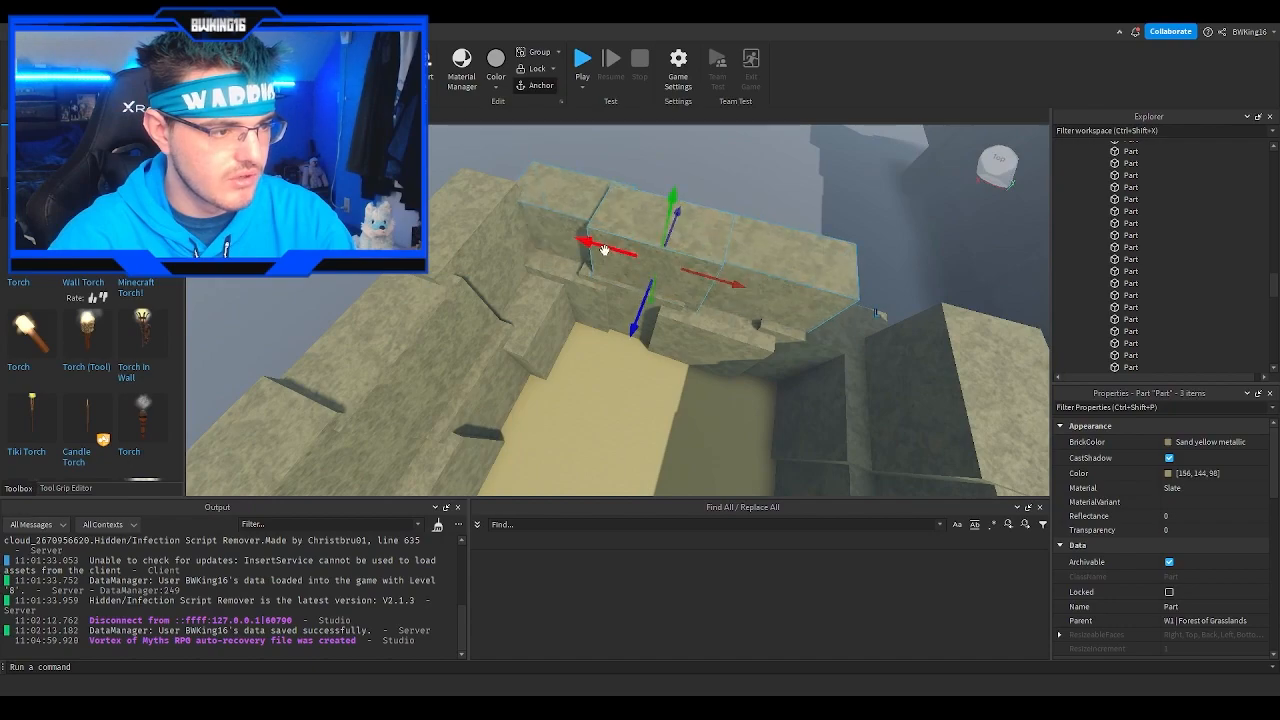
pyautogui.moveTo(592, 246); pyautogui.dragTo(586, 242)
# Step: Copy an upper wall piece into the last gap at the corner and adjust its height
pyautogui.moveTo(586, 242); pyautogui.dragTo(570, 196, button='right')
pyautogui.click(567, 189)
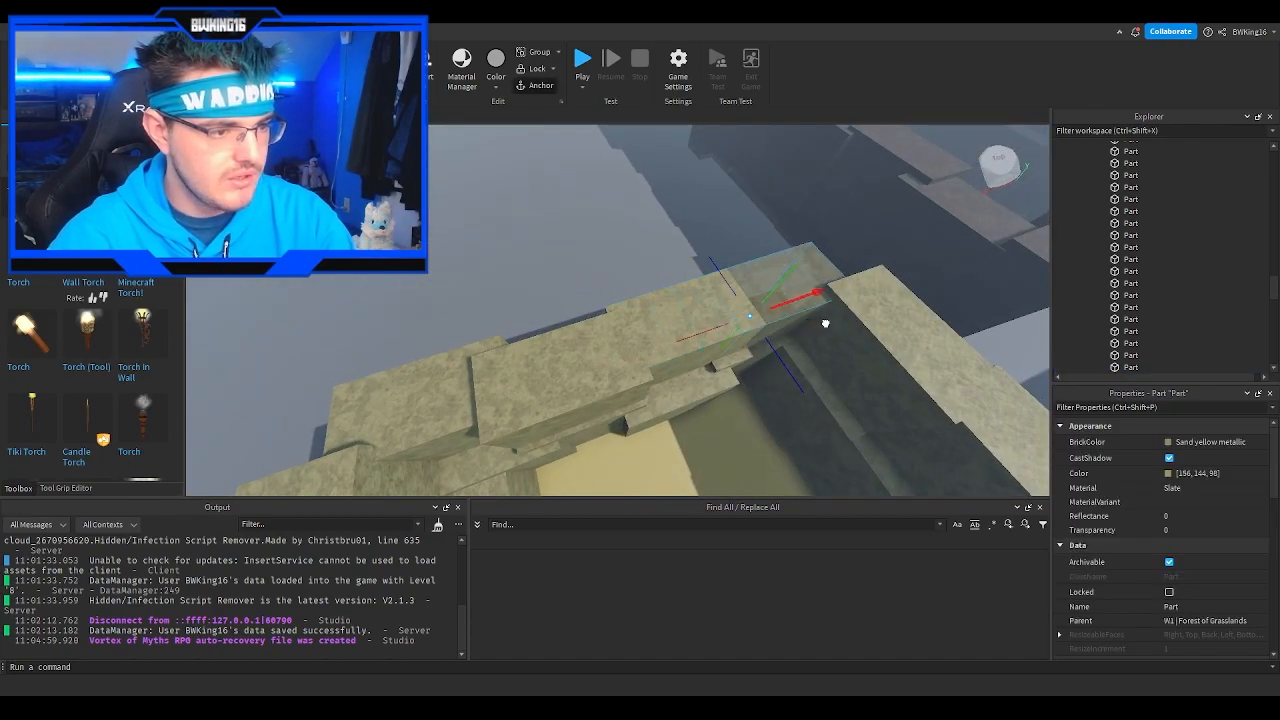
pyautogui.moveTo(786, 353); pyautogui.dragTo(786, 351)
pyautogui.press('f')
pyautogui.moveTo(786, 351); pyautogui.dragTo(786, 346, button='right')
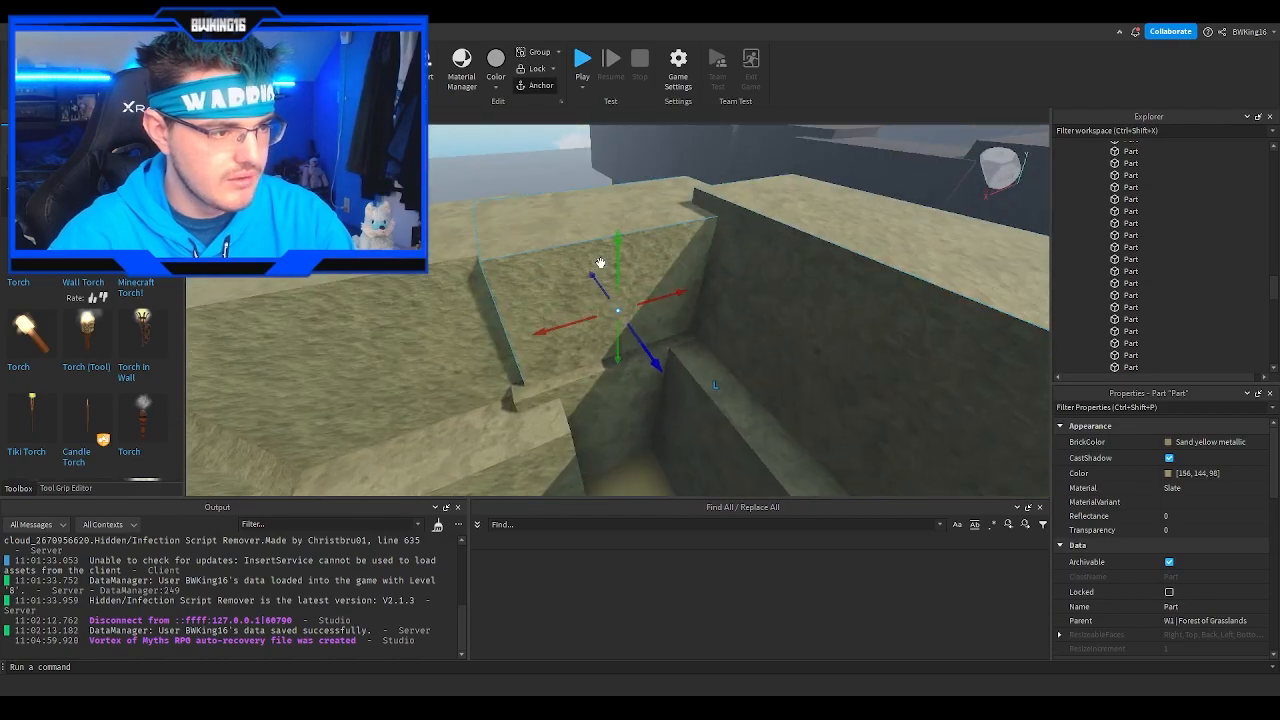
pyautogui.moveTo(617, 266); pyautogui.dragTo(618, 277)
# Step: Select a lower-tier wall piece inside the enclosure and shift its depth relative to the neighboring pieces
pyautogui.moveTo(618, 277); pyautogui.dragTo(691, 211, button='right')
pyautogui.press('w')
pyautogui.press('w')
pyautogui.press('w')
pyautogui.click(636, 245)
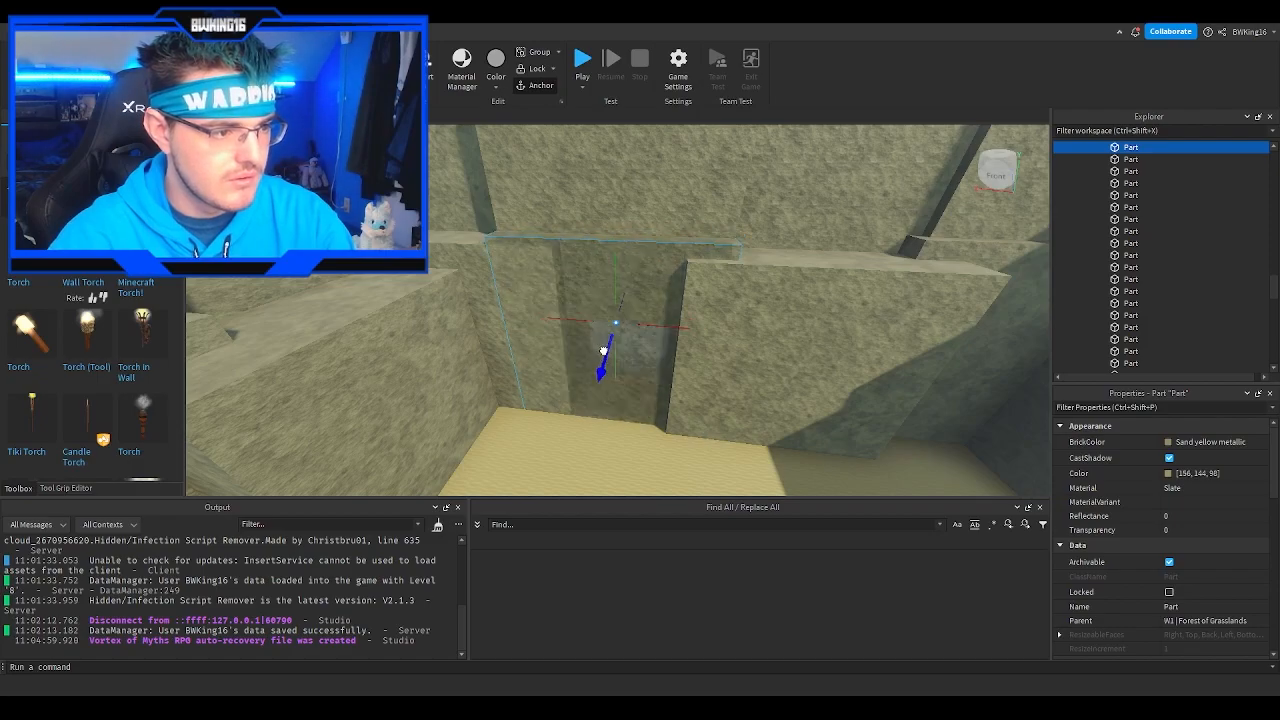
pyautogui.scroll(-10, 600, 350)
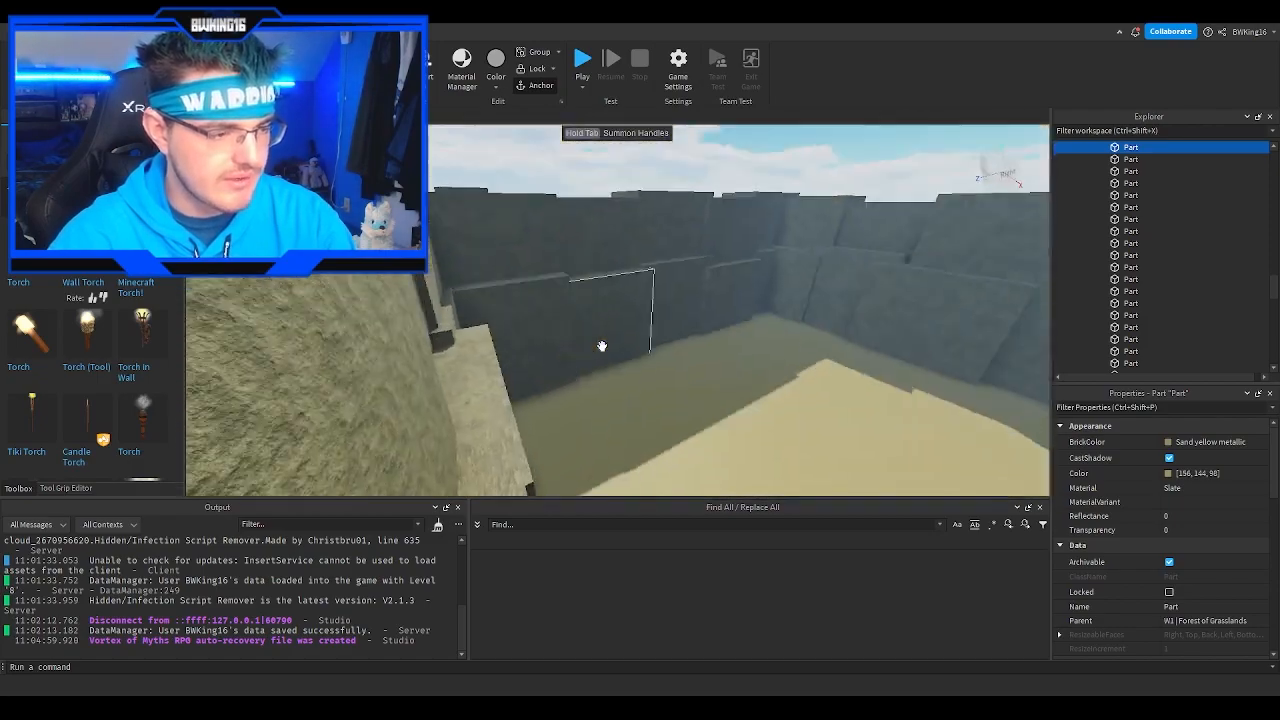
pyautogui.scroll(-10, 652, 290)
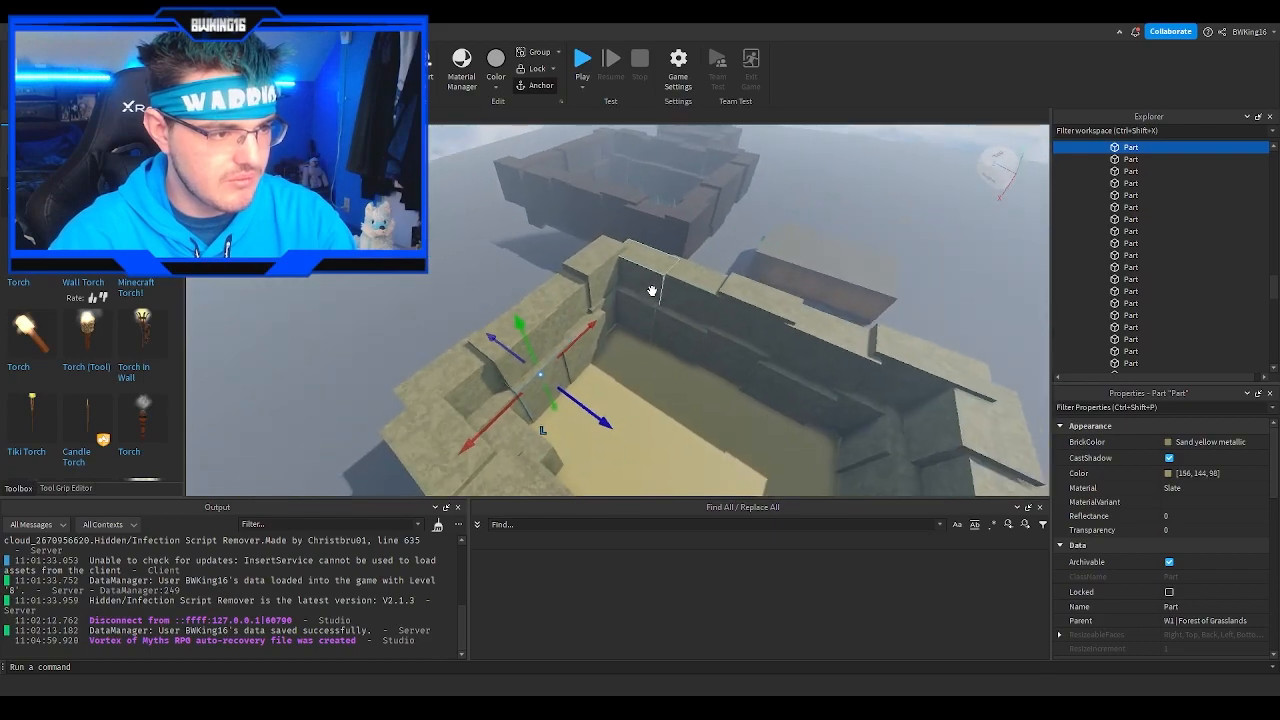
# Step: Look over the two-tier slate enclosure from above and from inside to examine how its wall pieces fit together
pyautogui.scroll(-3, 652, 290)
pyautogui.scroll(10, 652, 295)
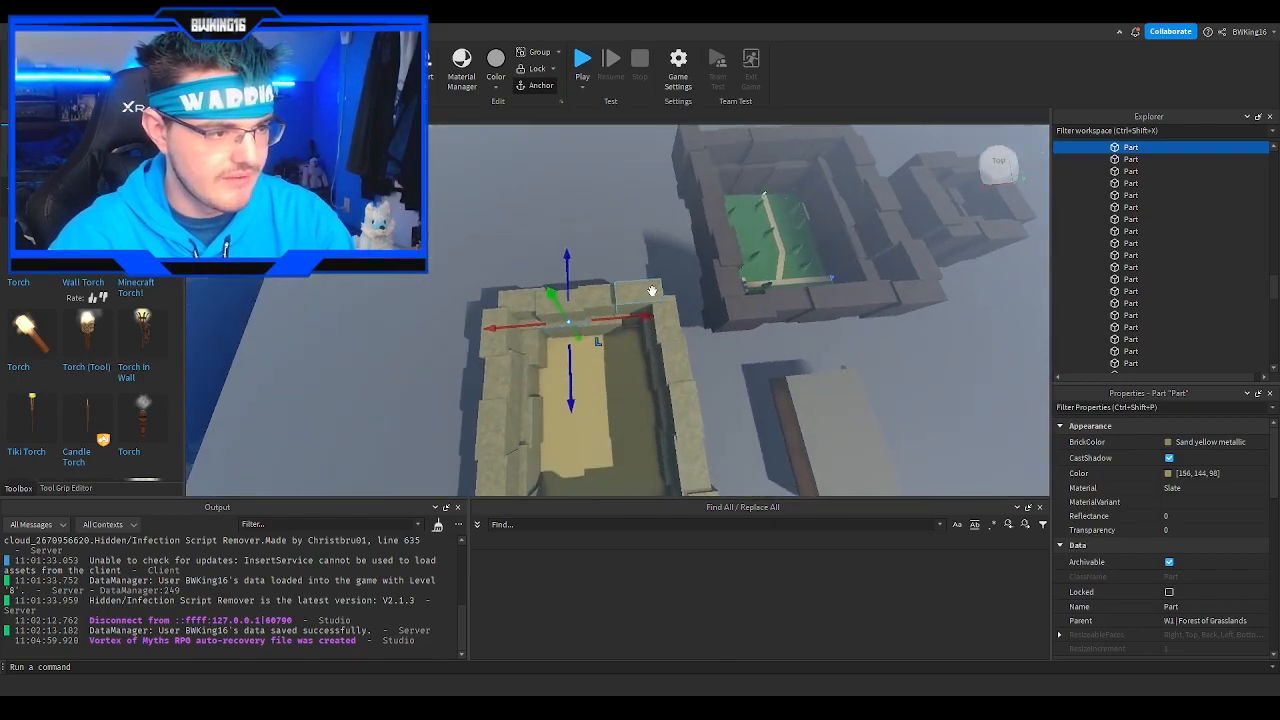
pyautogui.scroll(5, 652, 290)
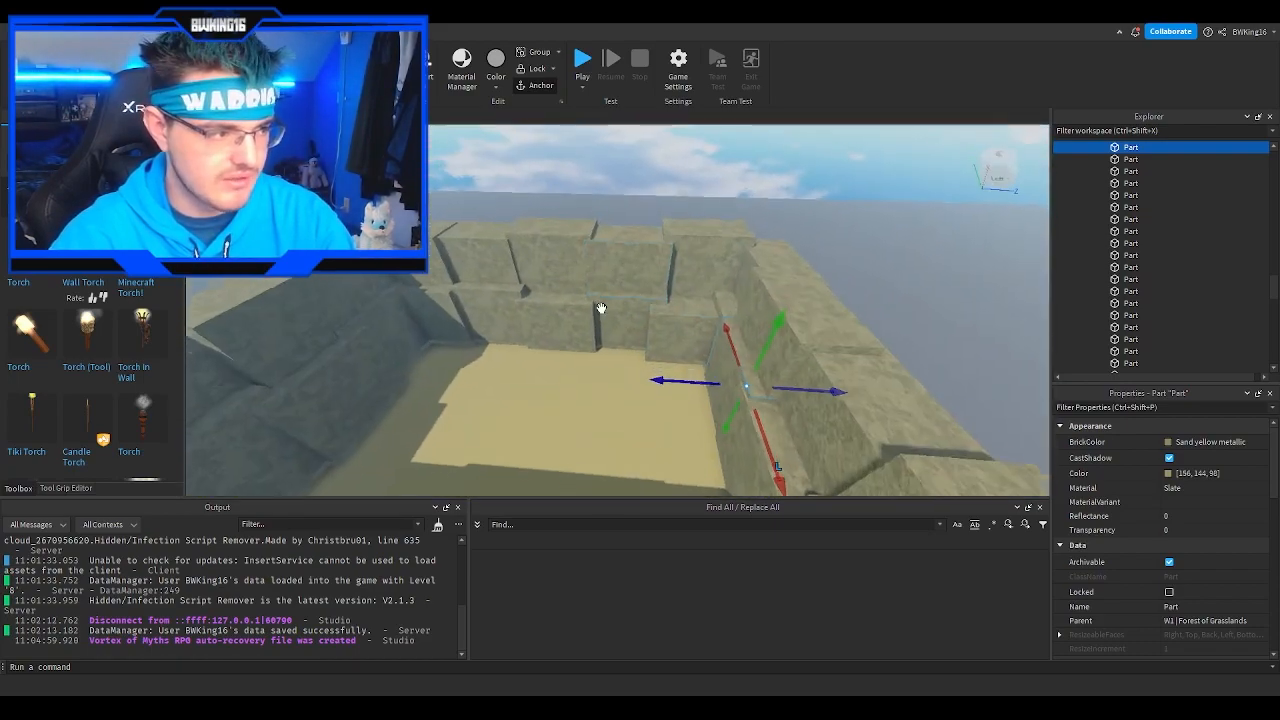
pyautogui.click(633, 194)
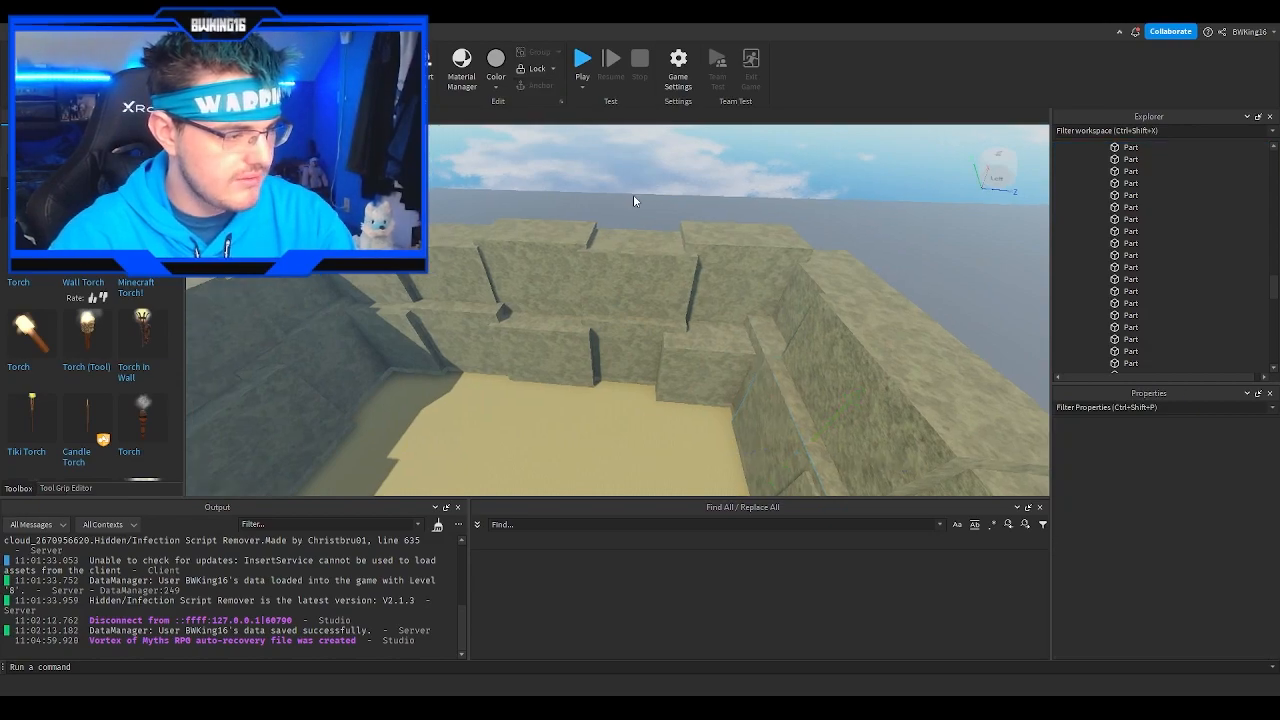
pyautogui.scroll(-3, 633, 194)
pyautogui.scroll(8, 633, 194)
pyautogui.press('w')
pyautogui.moveTo(633, 194); pyautogui.dragTo(633, 194, button='right')
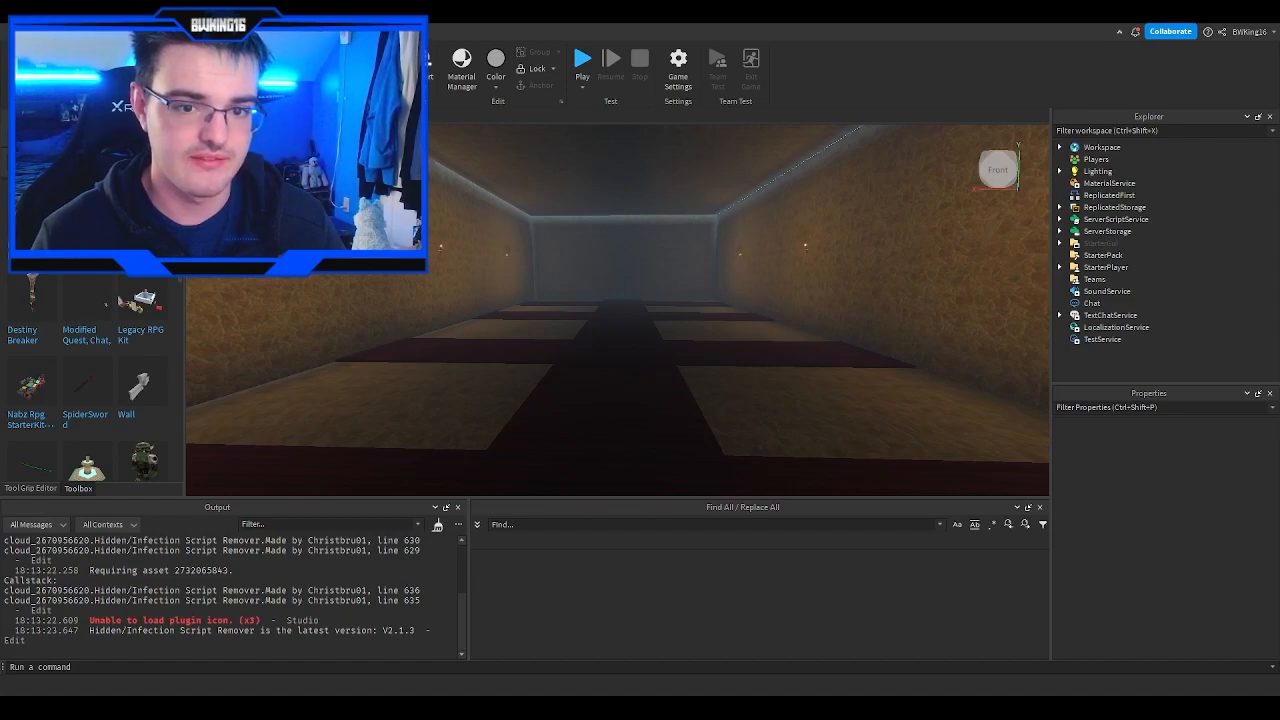
# Step: Expand the workspace down to the Map folder's area folders and select the W2 | Heated Desert folder
pyautogui.press('w')
pyautogui.moveTo(786, 308); pyautogui.dragTo(786, 308, button='right')
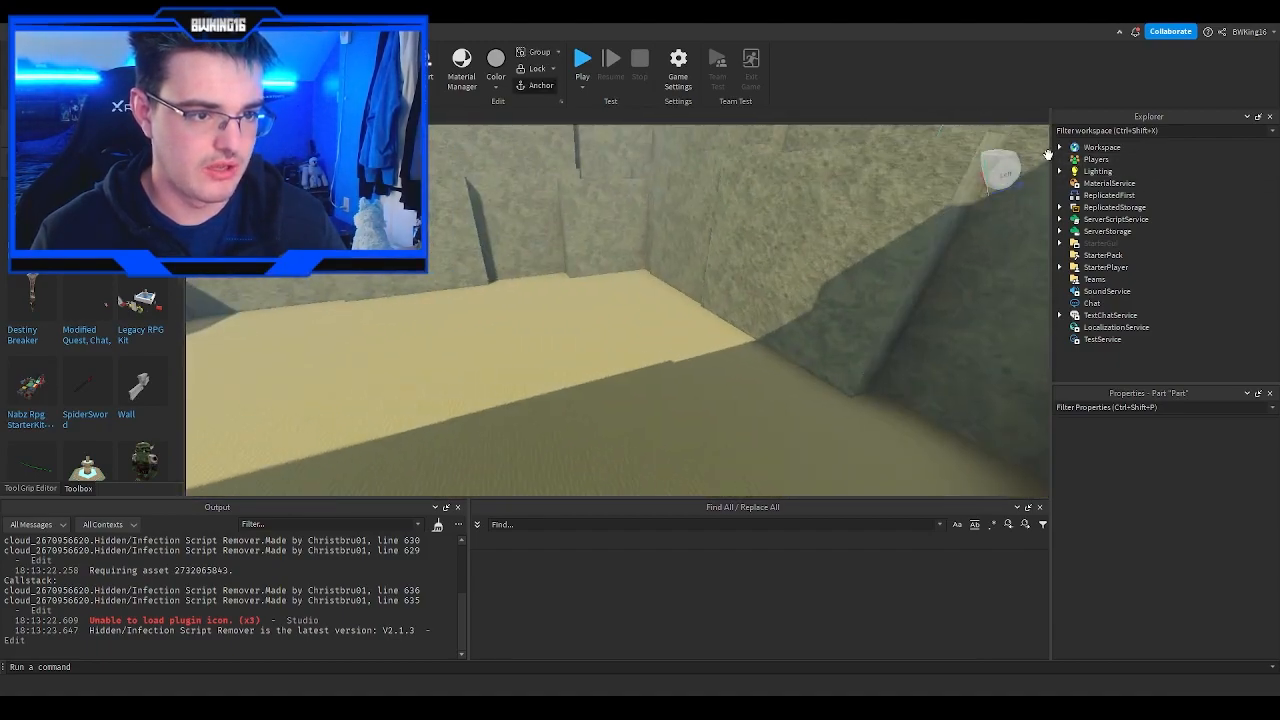
pyautogui.click(1061, 150)
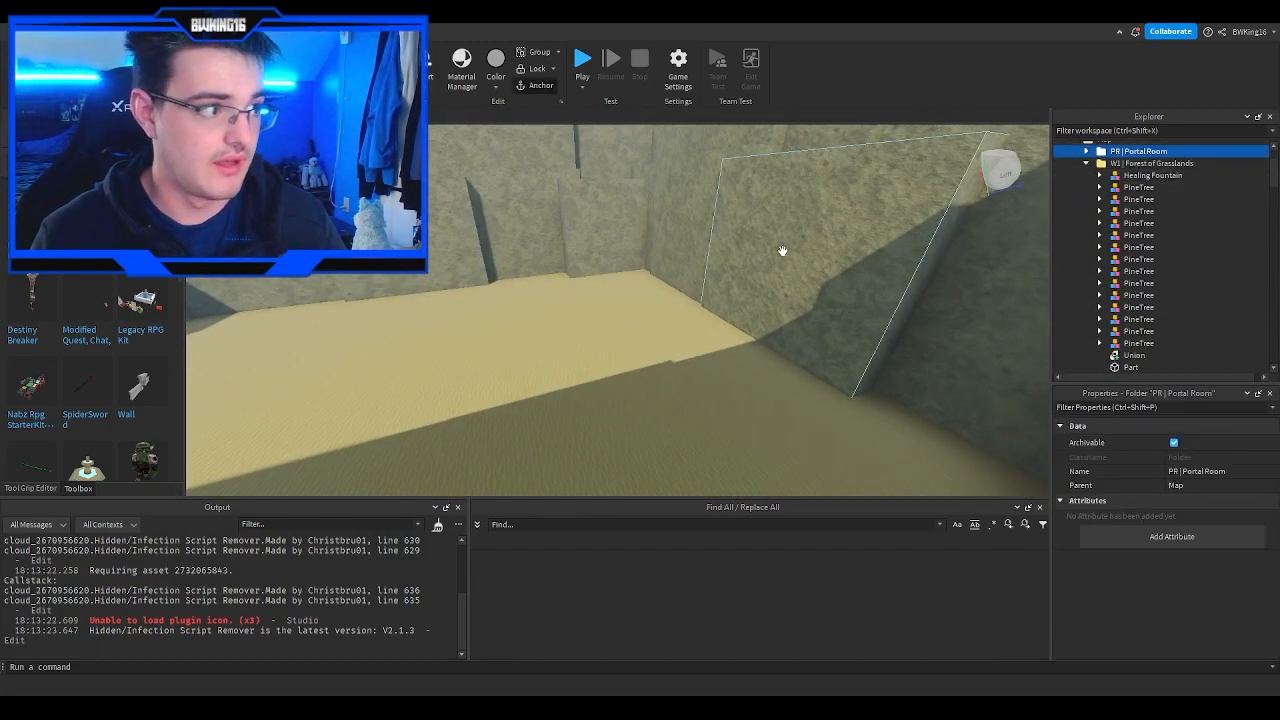
pyautogui.scroll(2, 1115, 236)
pyautogui.press('w')
pyautogui.moveTo(844, 240); pyautogui.dragTo(845, 235, button='right')
pyautogui.press('w')
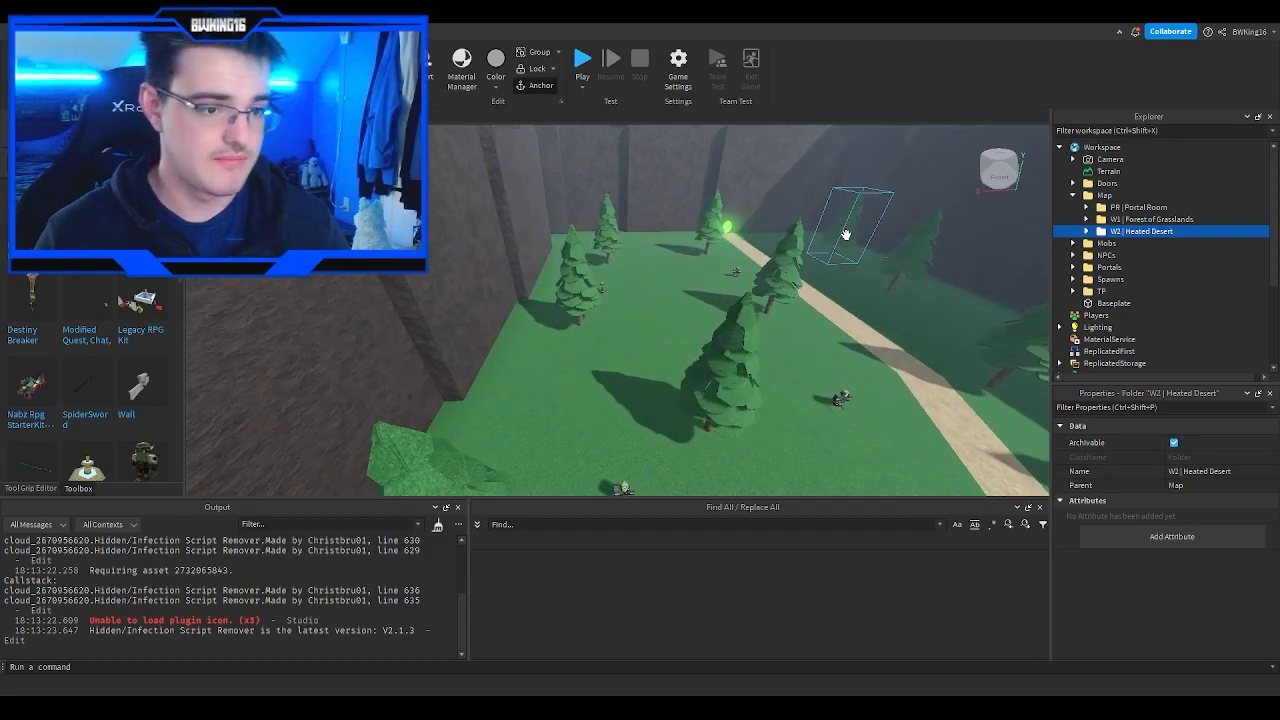
pyautogui.press('w')
pyautogui.moveTo(744, 242); pyautogui.dragTo(729, 240, button='right')
pyautogui.press('w')
pyautogui.press('w')
pyautogui.press('w')
pyautogui.press('s')
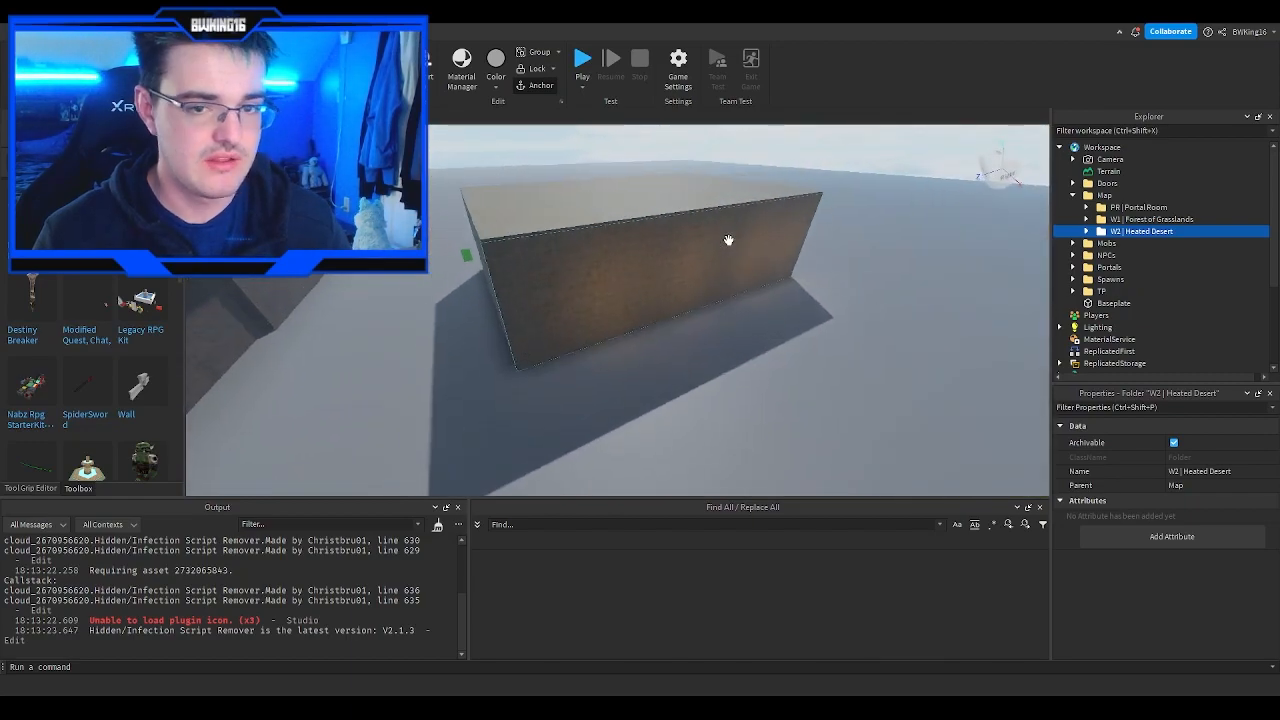
pyautogui.scroll(-2, 1079, 292)
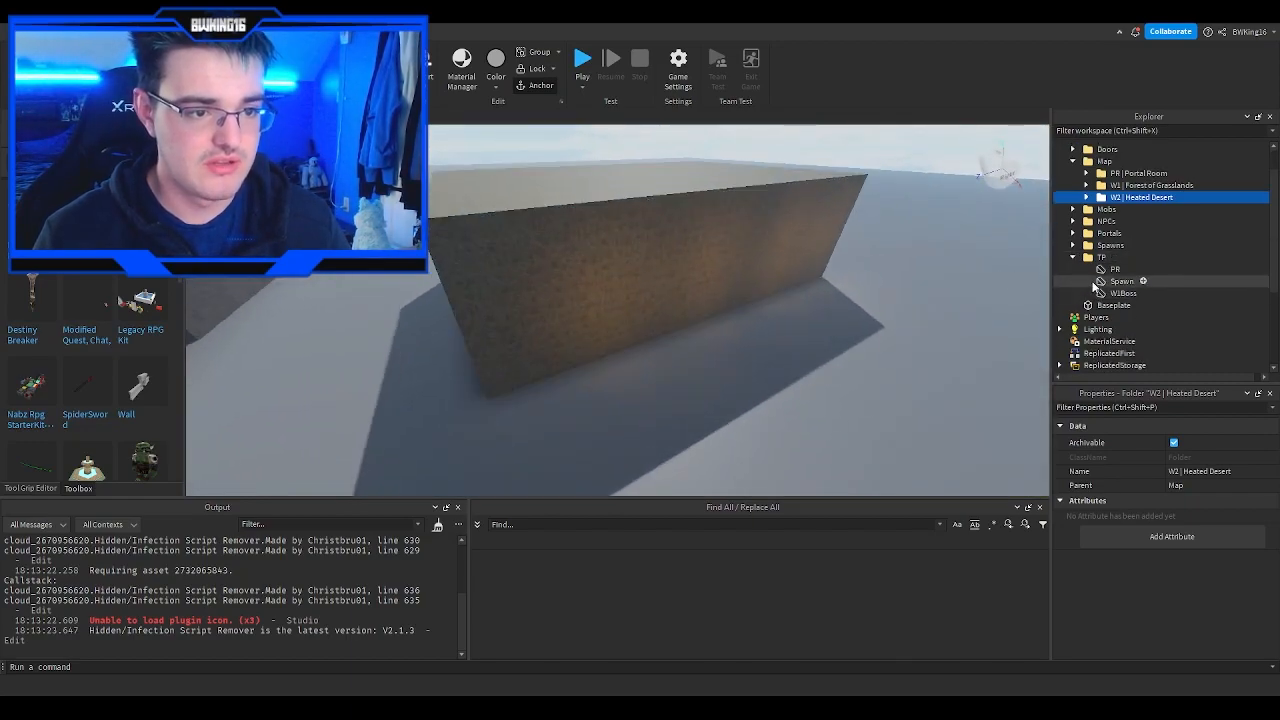
pyautogui.click(1118, 281)
pyautogui.press('f')
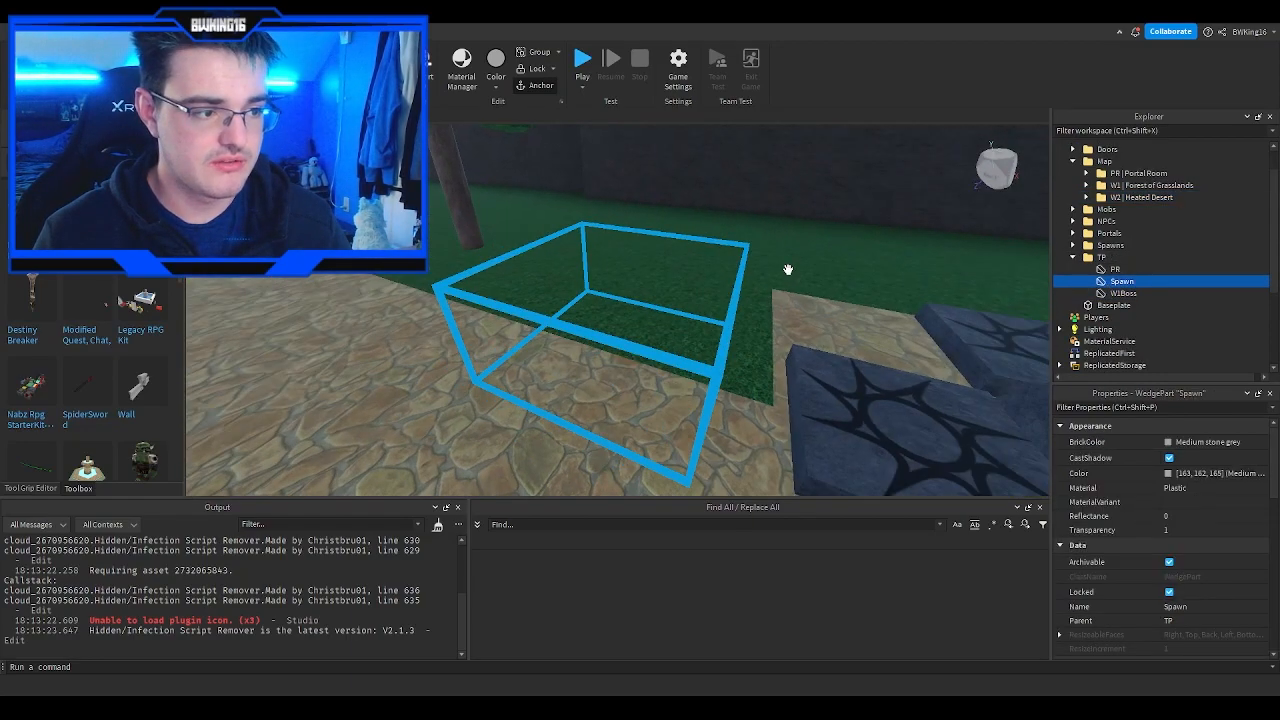
pyautogui.scroll(-3, 1137, 498)
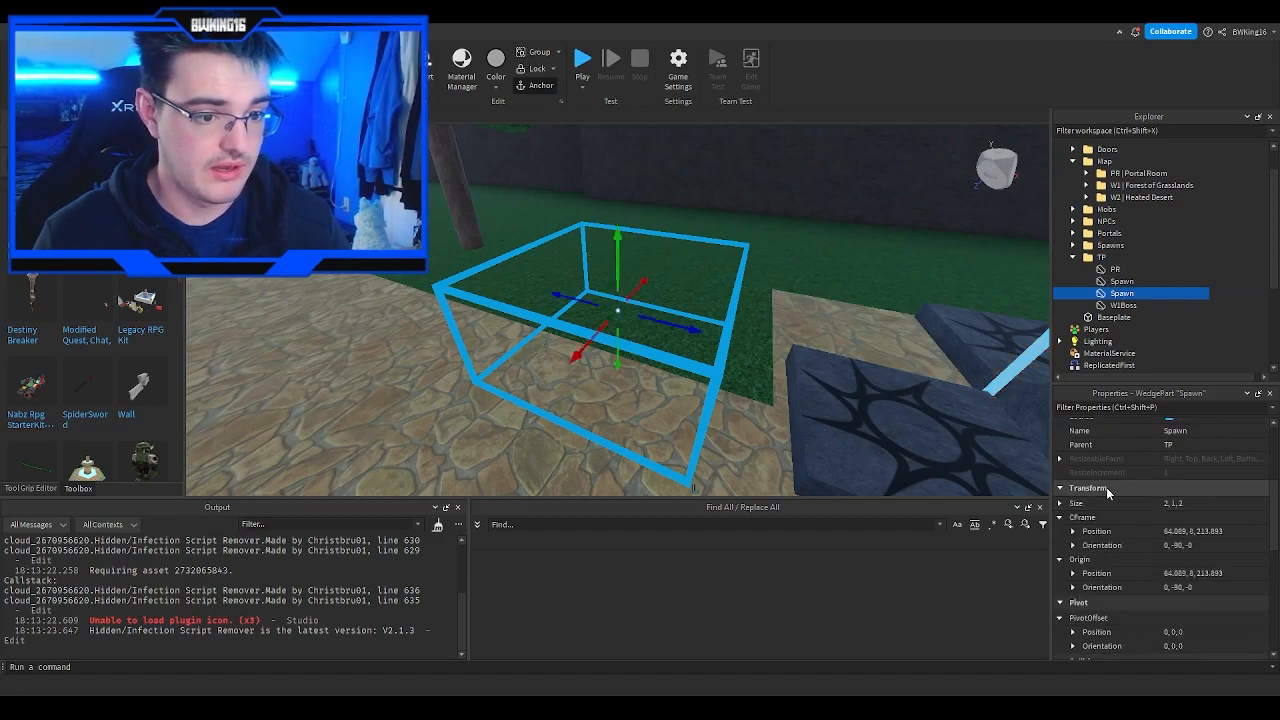
pyautogui.press('Delete')
# Step: Duplicate the W1Boss teleport part in the TP folder and move the copy over to the desert enclosure
pyautogui.click(1123, 293)
pyautogui.press('f')
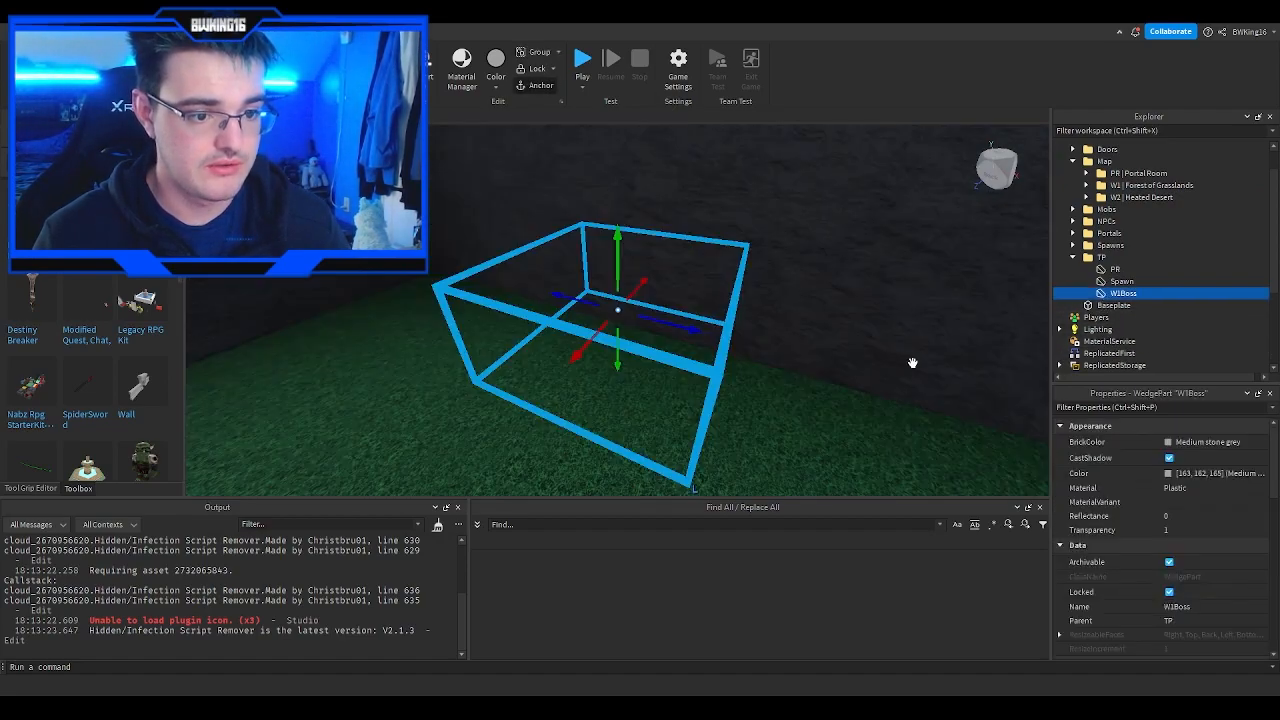
pyautogui.press('s')
pyautogui.moveTo(627, 293); pyautogui.dragTo(658, 272)
pyautogui.press('w')
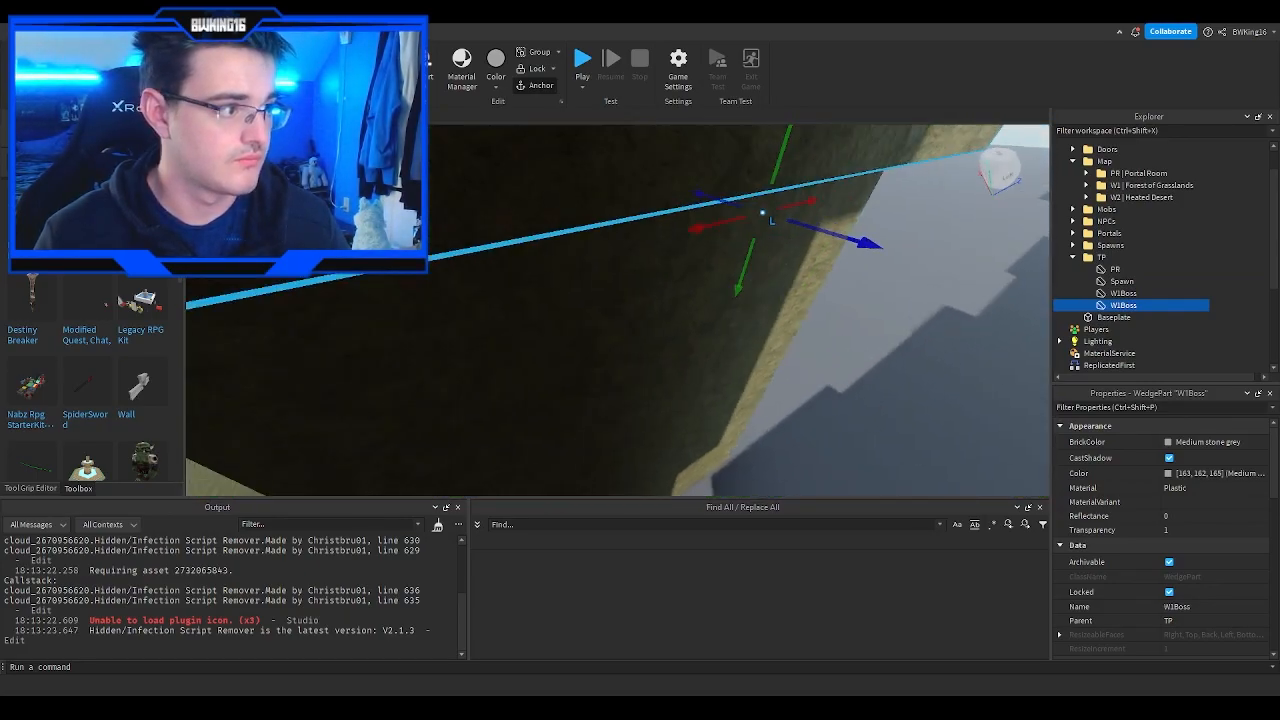
# Step: Move the copied teleport part inside the slate walls and place it at the sand floor
pyautogui.click(193, 31)
pyautogui.press('w')
pyautogui.moveTo(669, 215); pyautogui.dragTo(621, 212)
pyautogui.press('w')
pyautogui.moveTo(621, 212); pyautogui.dragTo(621, 212, button='right')
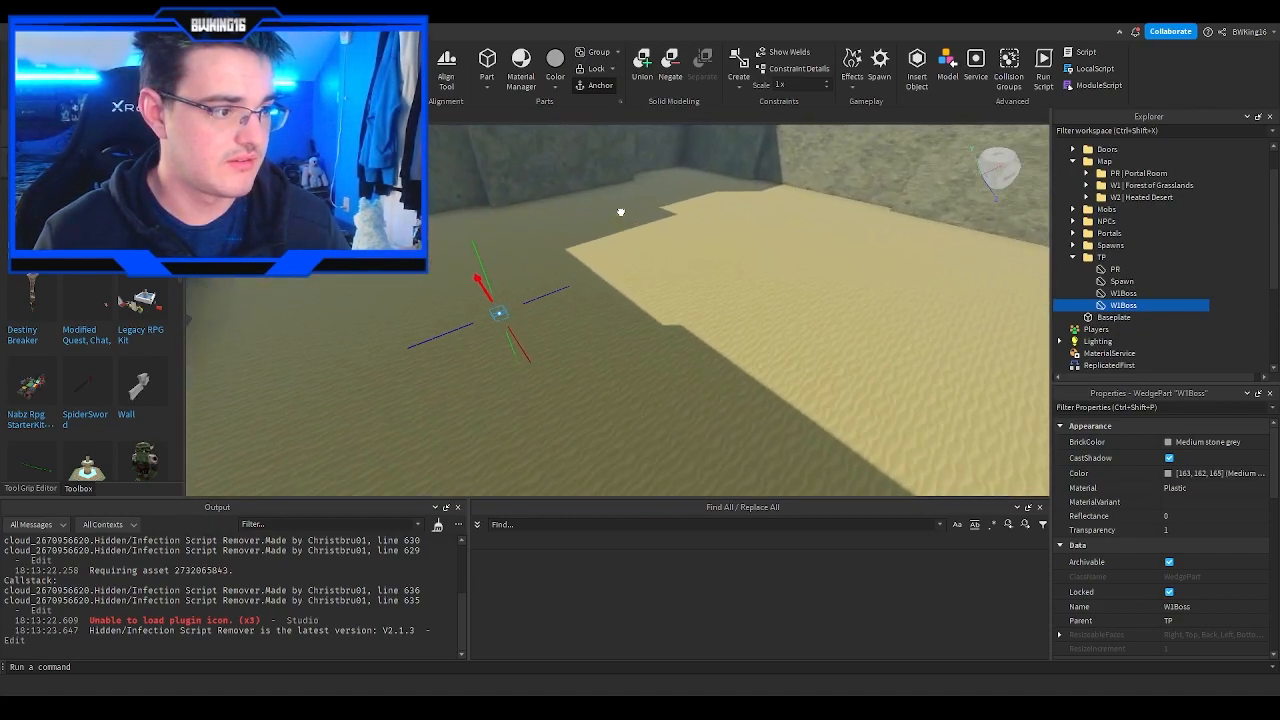
pyautogui.moveTo(621, 212); pyautogui.dragTo(621, 212)
pyautogui.moveTo(621, 212); pyautogui.dragTo(621, 212, button='right')
pyautogui.moveTo(621, 212); pyautogui.dragTo(621, 212)
pyautogui.moveTo(621, 212); pyautogui.dragTo(621, 212, button='right')
pyautogui.press('w')
pyautogui.moveTo(621, 212); pyautogui.dragTo(639, 214)
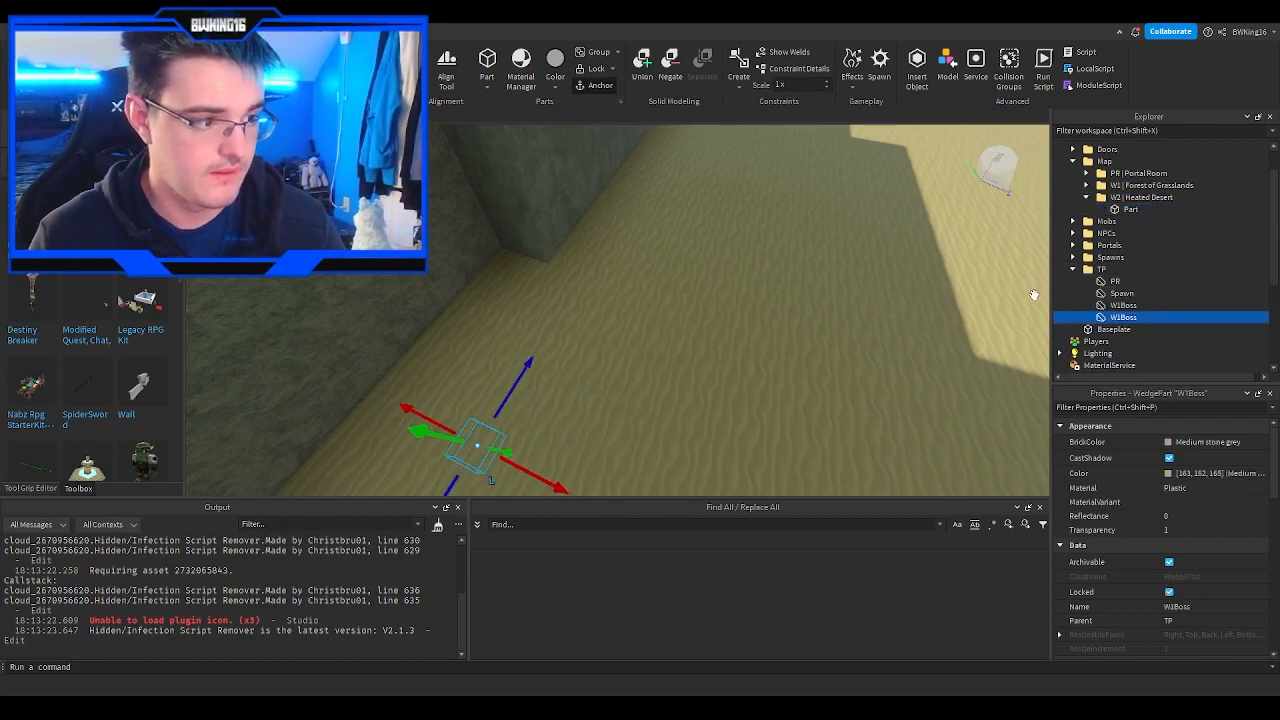
# Step: Shift the copied teleport part along the end wall so it sits midway between the side walls, just in front of the end wall
pyautogui.moveTo(534, 367); pyautogui.dragTo(597, 323)
pyautogui.moveTo(597, 323); pyautogui.dragTo(597, 323, button='right')
pyautogui.moveTo(597, 323); pyautogui.dragTo(597, 323)
pyautogui.moveTo(597, 323); pyautogui.dragTo(597, 323, button='right')
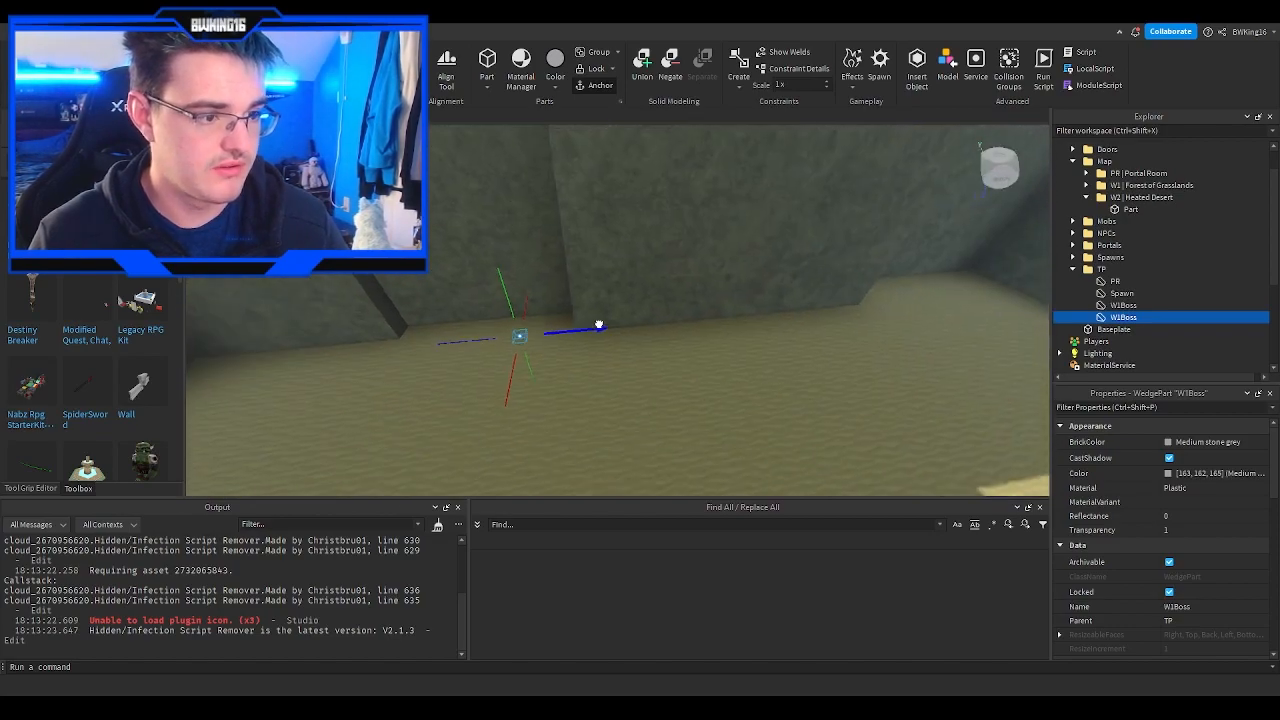
pyautogui.moveTo(597, 323); pyautogui.dragTo(627, 328)
pyautogui.press('f')
pyautogui.scroll(-5, 709, 323)
pyautogui.moveTo(709, 323); pyautogui.dragTo(710, 322, button='right')
pyautogui.scroll(-1, 710, 322)
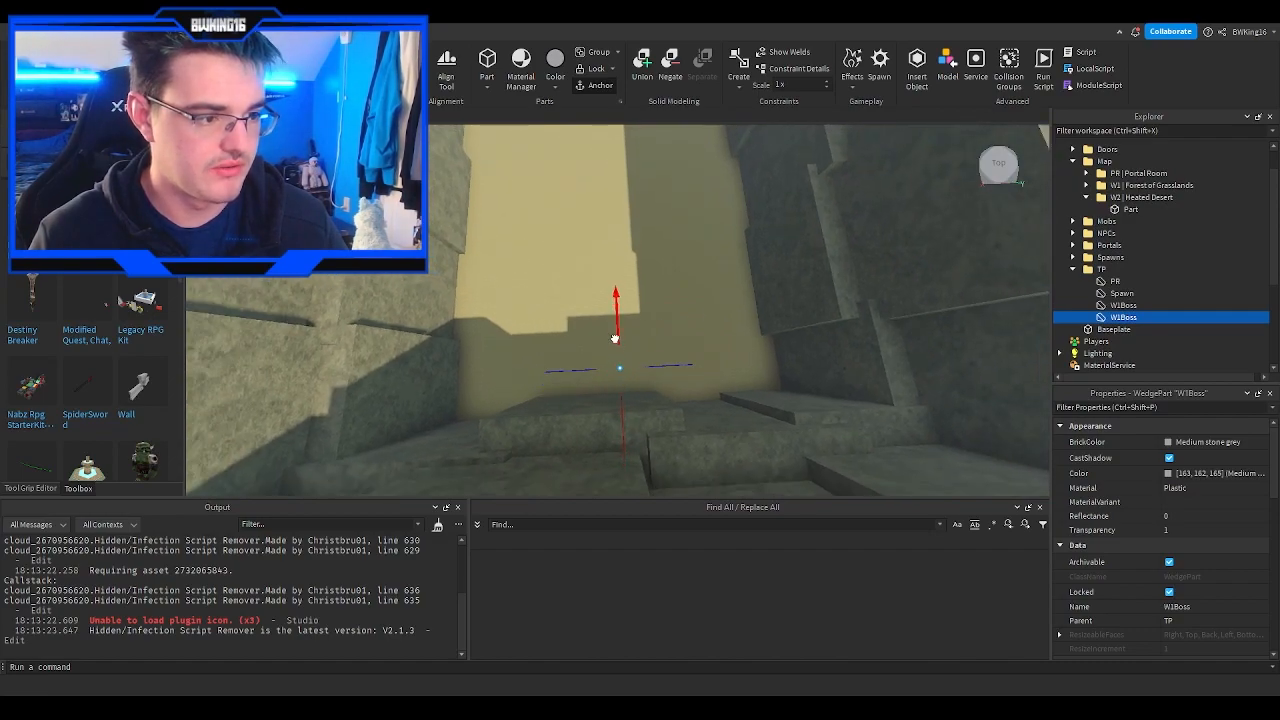
# Step: Rename the copied teleport part in the TP folder as W2
pyautogui.scroll(-3, 1171, 486)
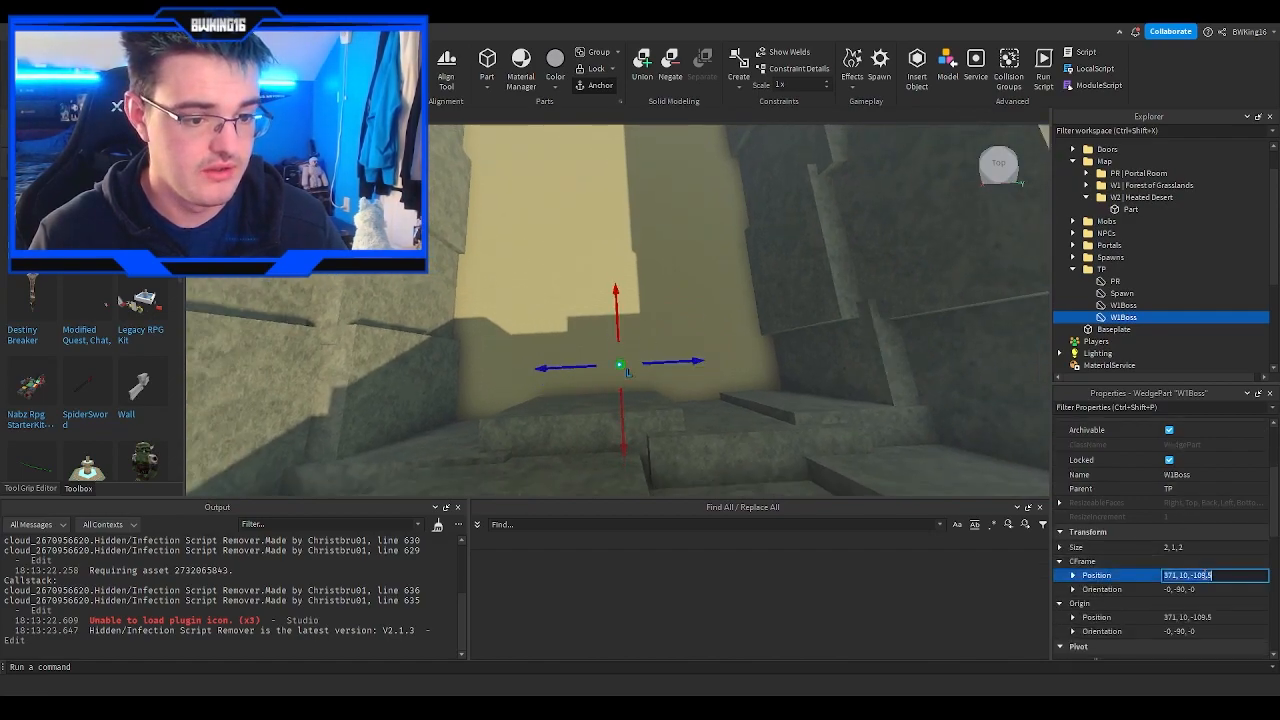
pyautogui.press('w')
pyautogui.moveTo(795, 266); pyautogui.dragTo(795, 266, button='right')
pyautogui.press('w')
pyautogui.press('w')
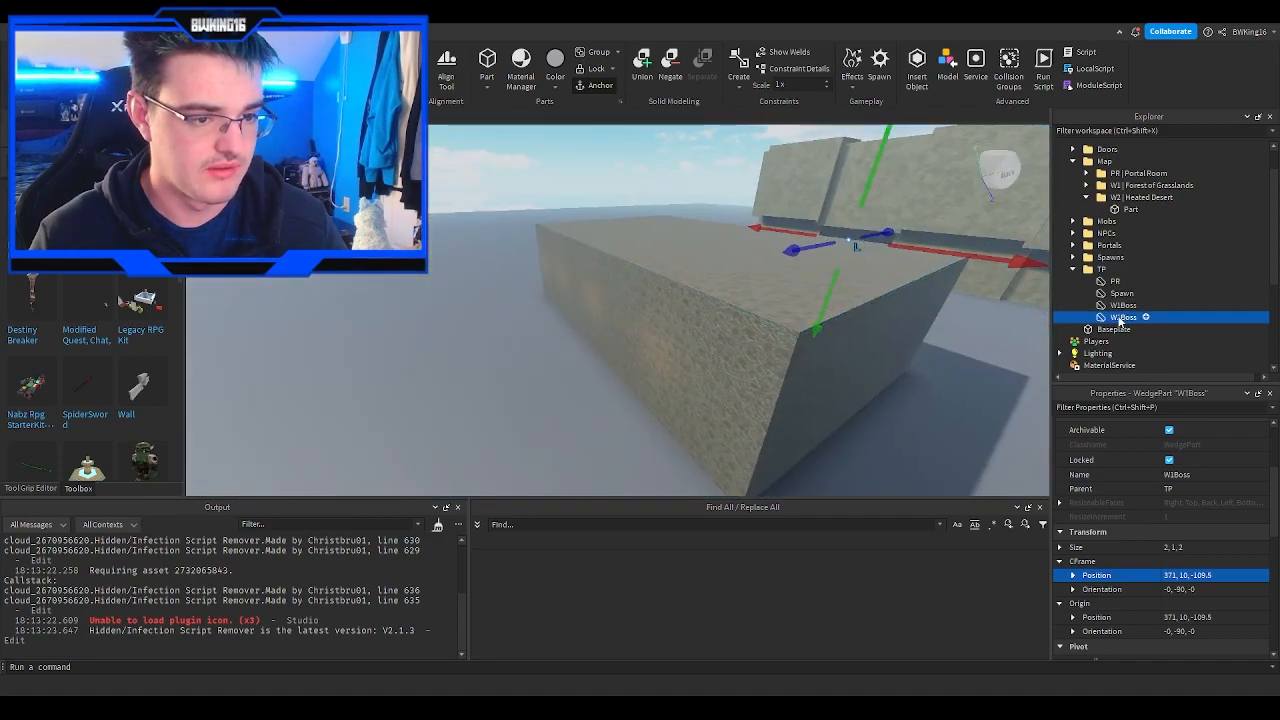
pyautogui.press('Return')
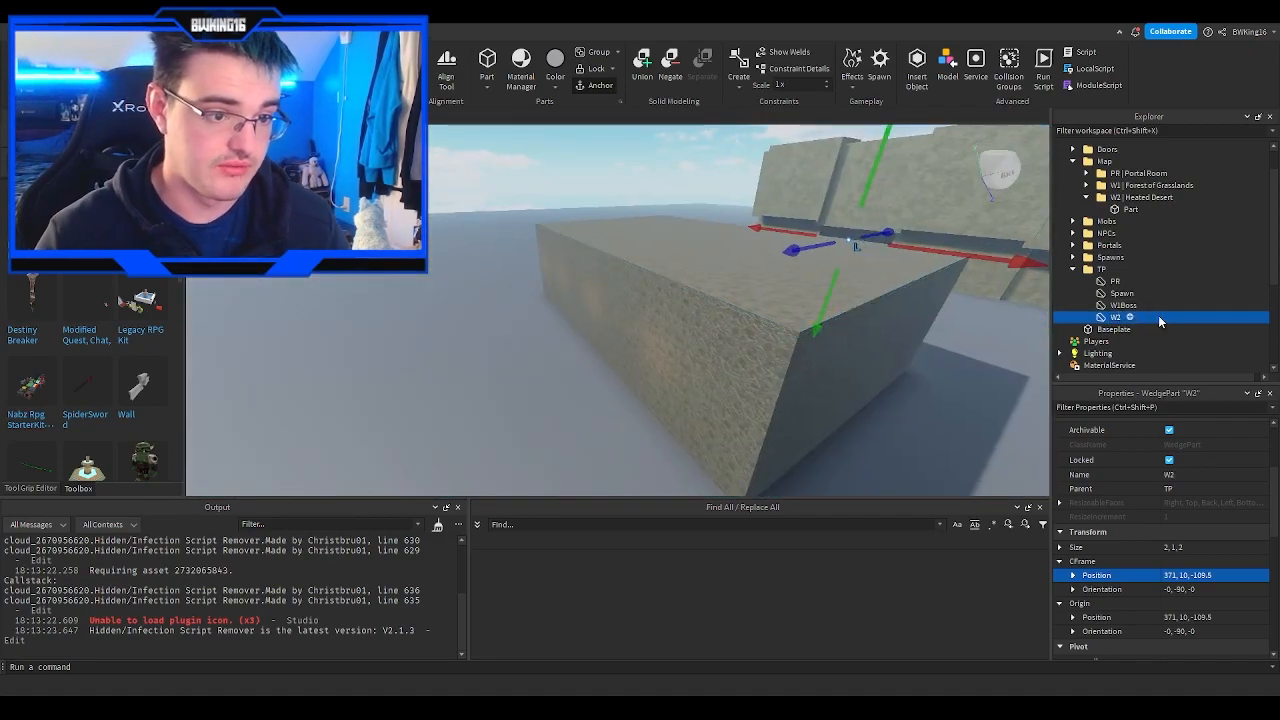
# Step: Find the blue portal inside the stone-walled portal room and rename its Portal Room model as W2
pyautogui.moveTo(913, 284); pyautogui.dragTo(932, 265, button='right')
pyautogui.press('w')
pyautogui.press('w')
pyautogui.press('w')
pyautogui.click(772, 233)
pyautogui.press('f')
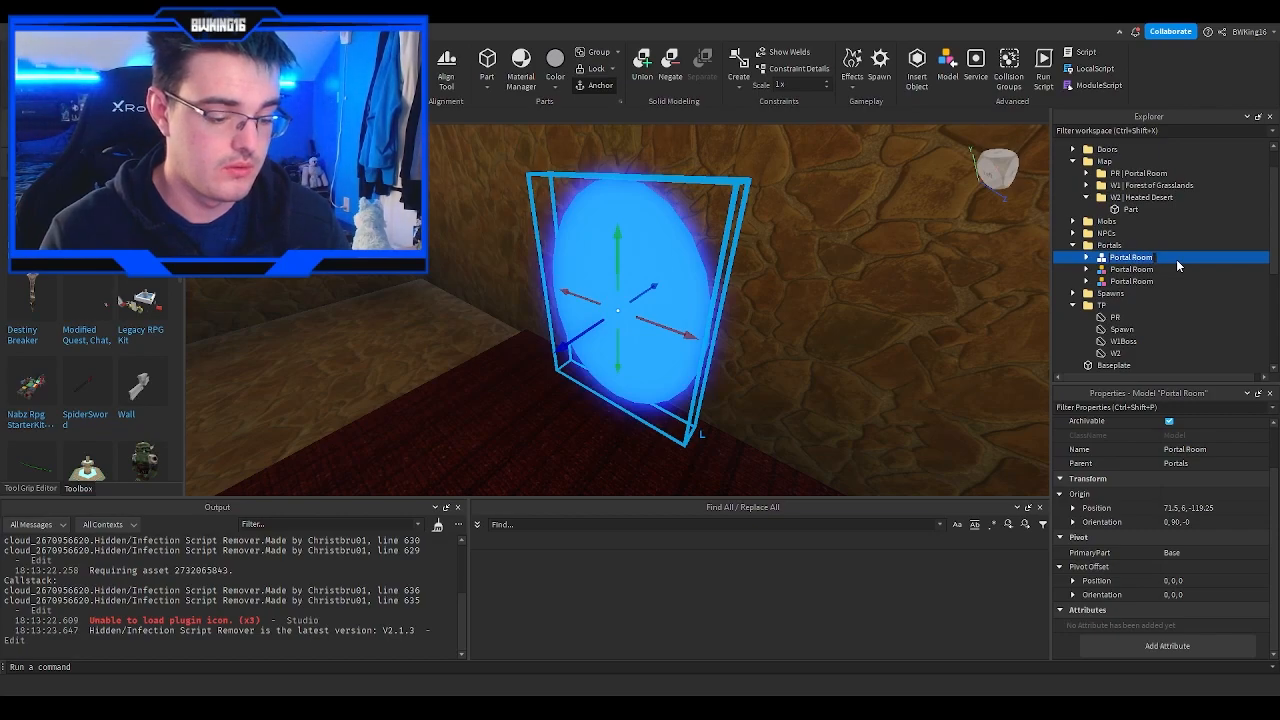
pyautogui.write('W2')
pyautogui.press('Return')
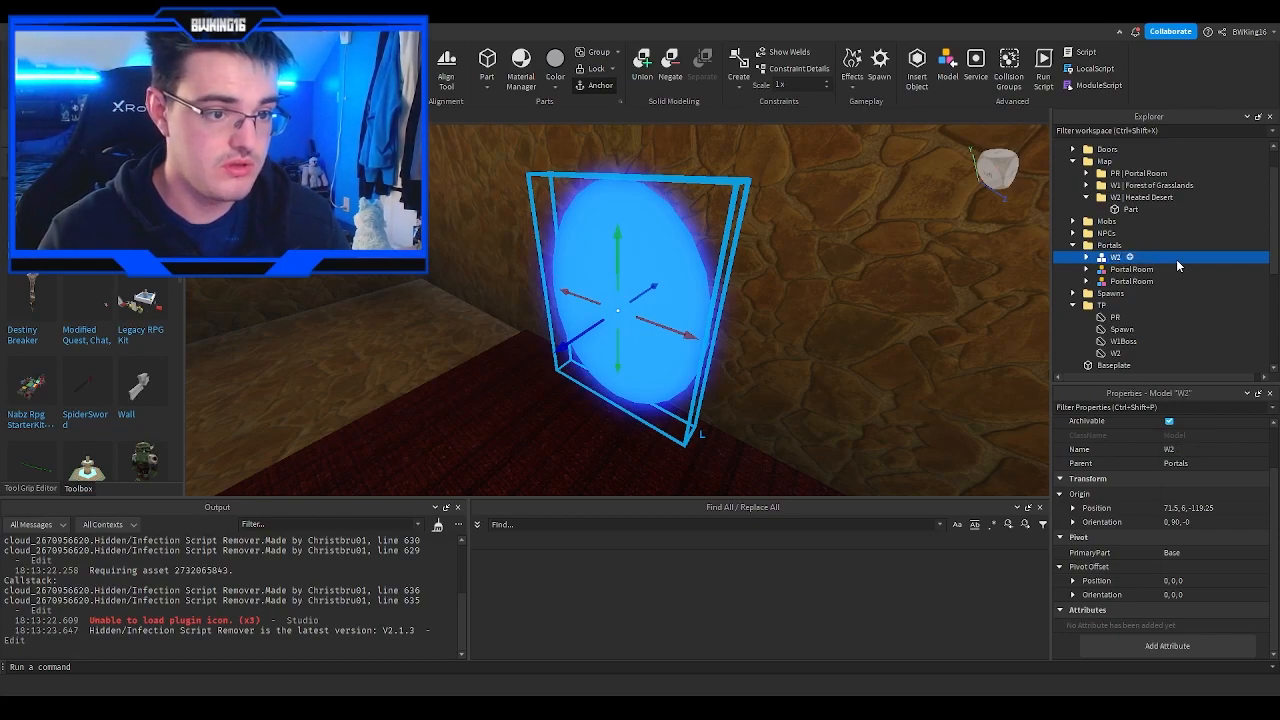
# Step: Identify the two remaining Portal Room models and rename the green portal's model as W1Boss
pyautogui.click(1176, 281)
pyautogui.press('f')
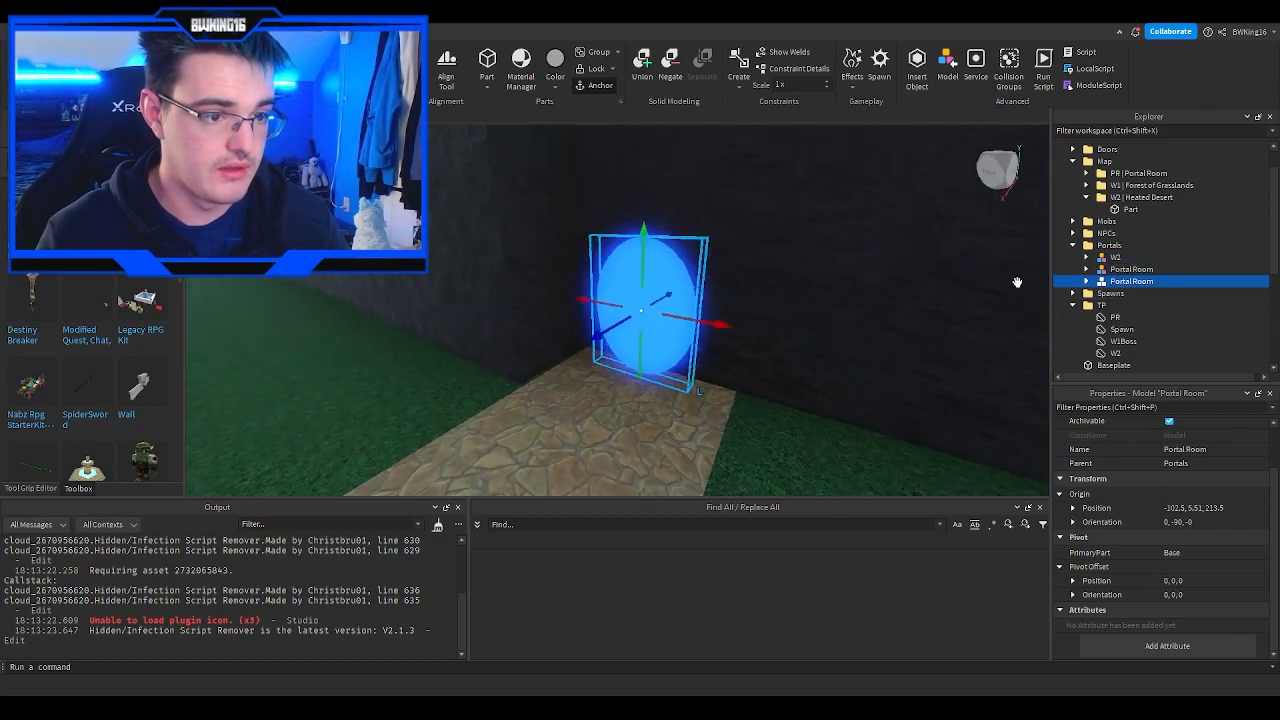
pyautogui.click(1110, 270)
pyautogui.write('f')
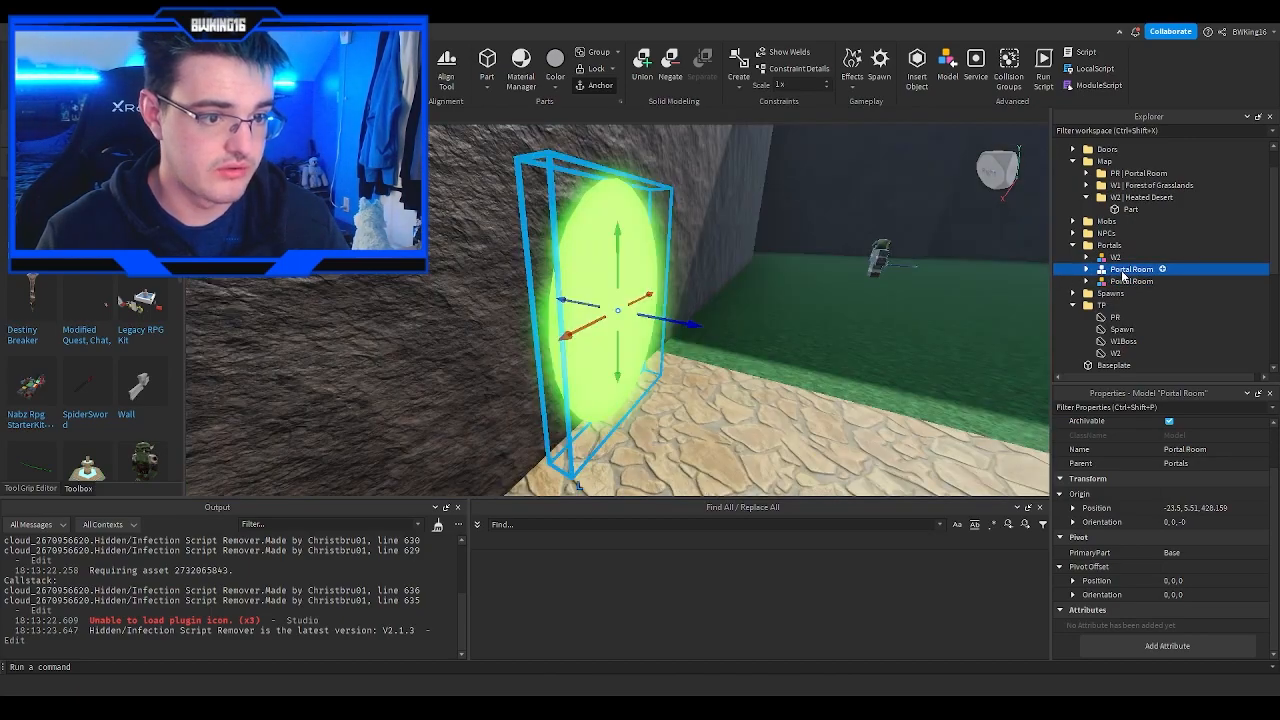
pyautogui.write('W1B')
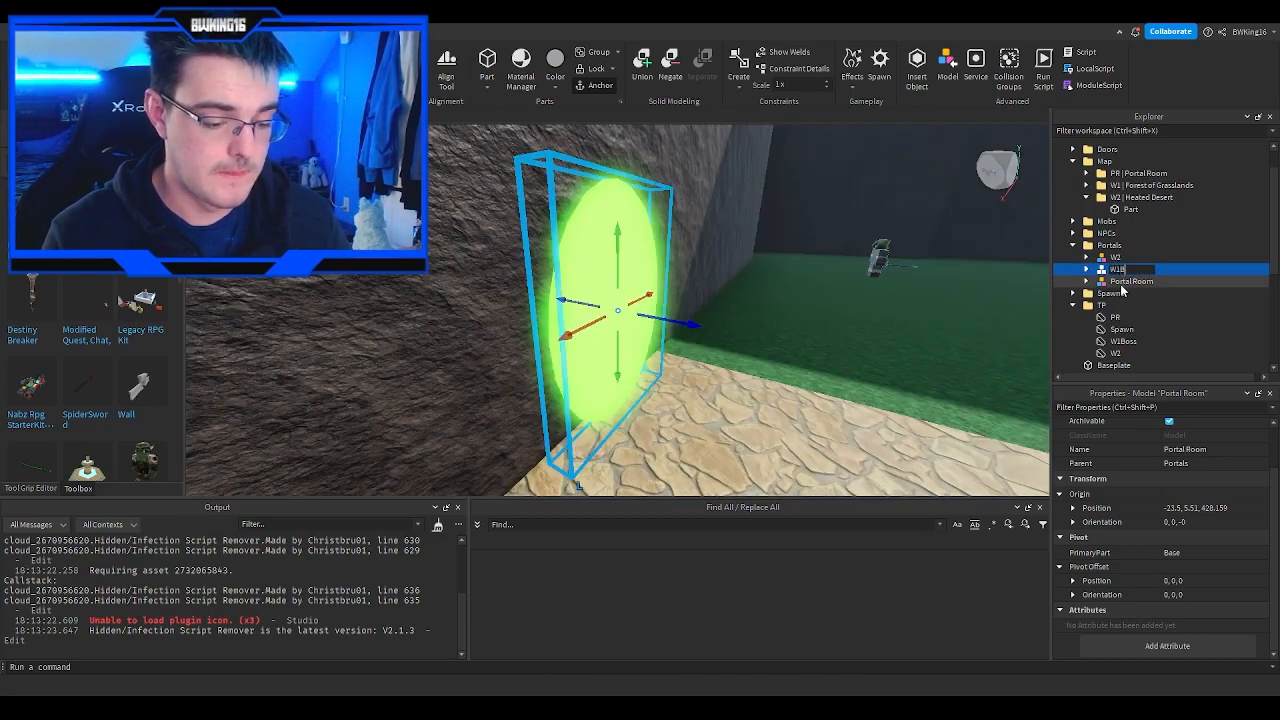
pyautogui.click(1117, 285)
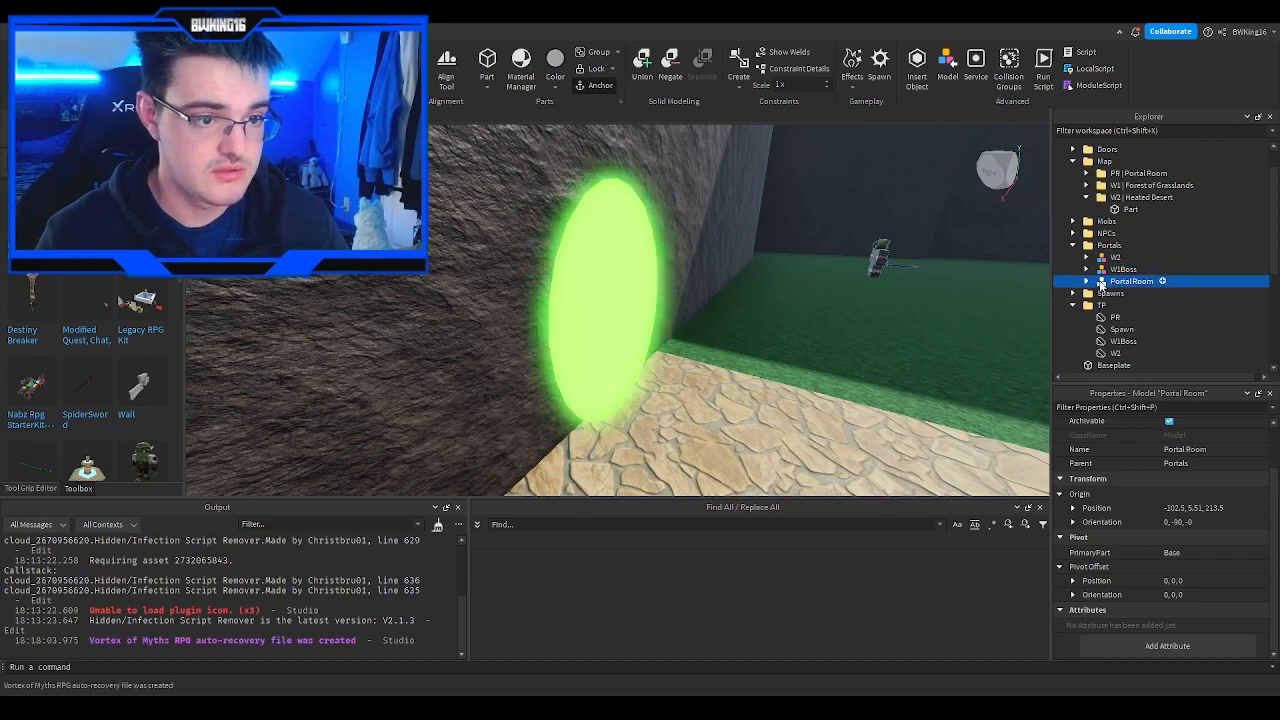
# Step: Change the color of the W2 portal's Base to 214, 207, 128
pyautogui.press('f')
pyautogui.click(1119, 260)
pyautogui.press('f')
pyautogui.moveTo(738, 294); pyautogui.dragTo(816, 293, button='right')
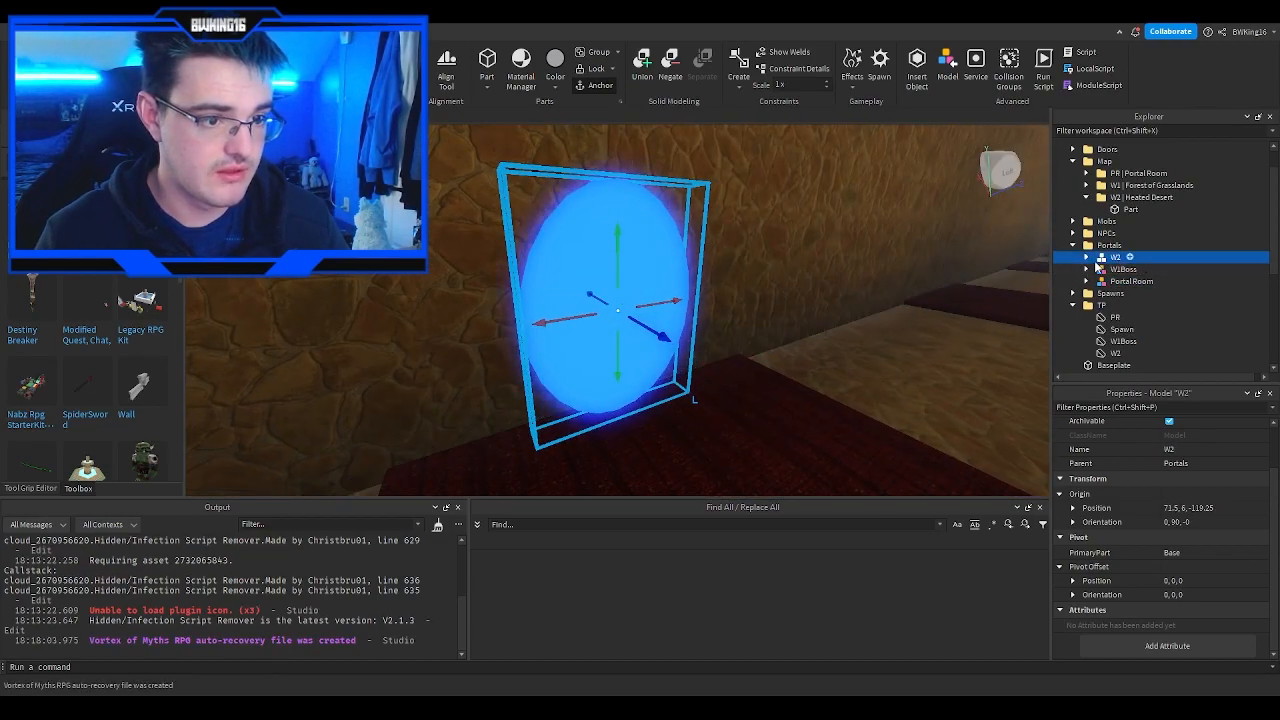
pyautogui.click(1087, 258)
pyautogui.click(1131, 281)
pyautogui.scroll(2, 1157, 450)
pyautogui.click(1163, 465)
pyautogui.moveTo(713, 294); pyautogui.dragTo(752, 313)
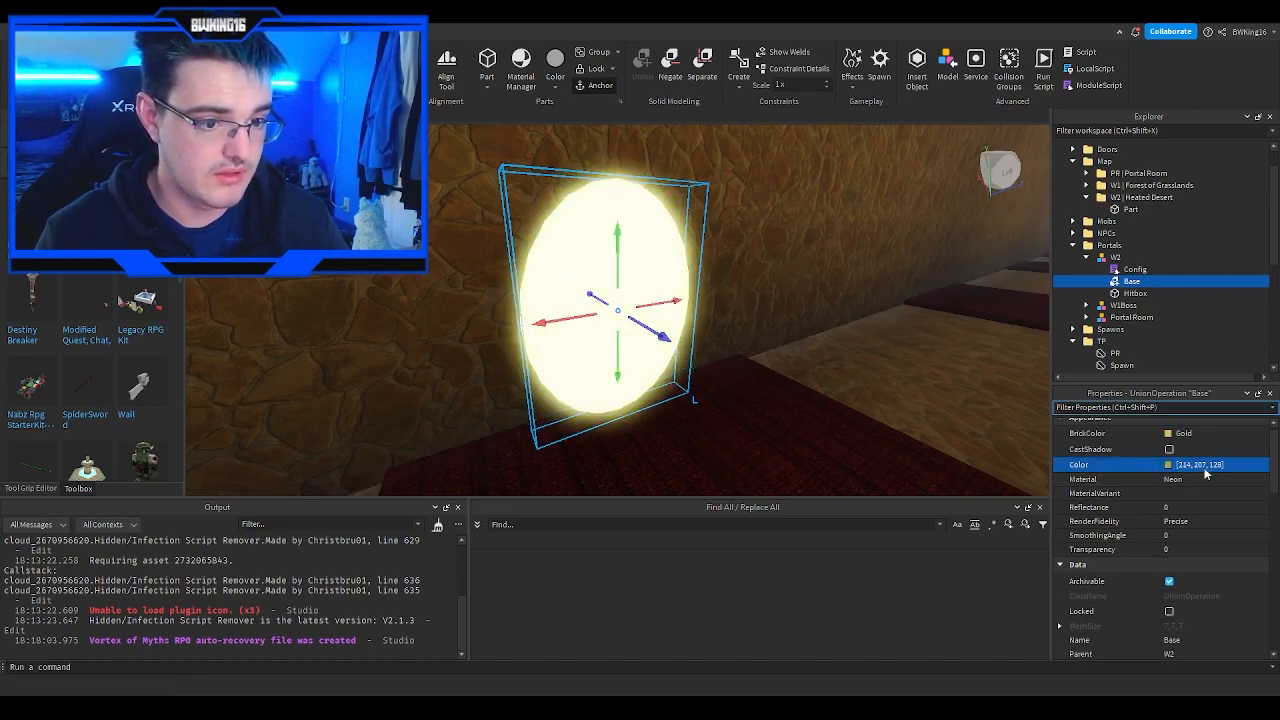
# Step: Update the transition color, teleport target and destination details in the W2 portal's Config script
pyautogui.click(1133, 270)
pyautogui.doubleClick(1133, 271)
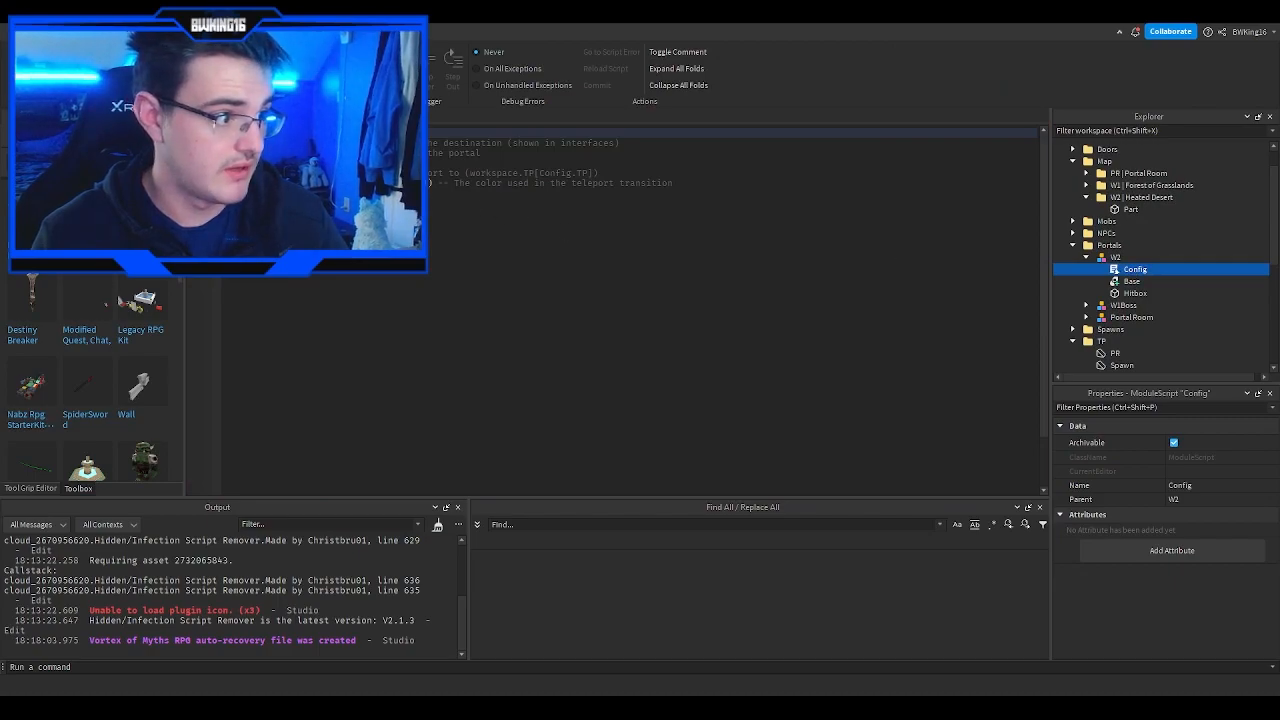
pyautogui.click(400, 183)
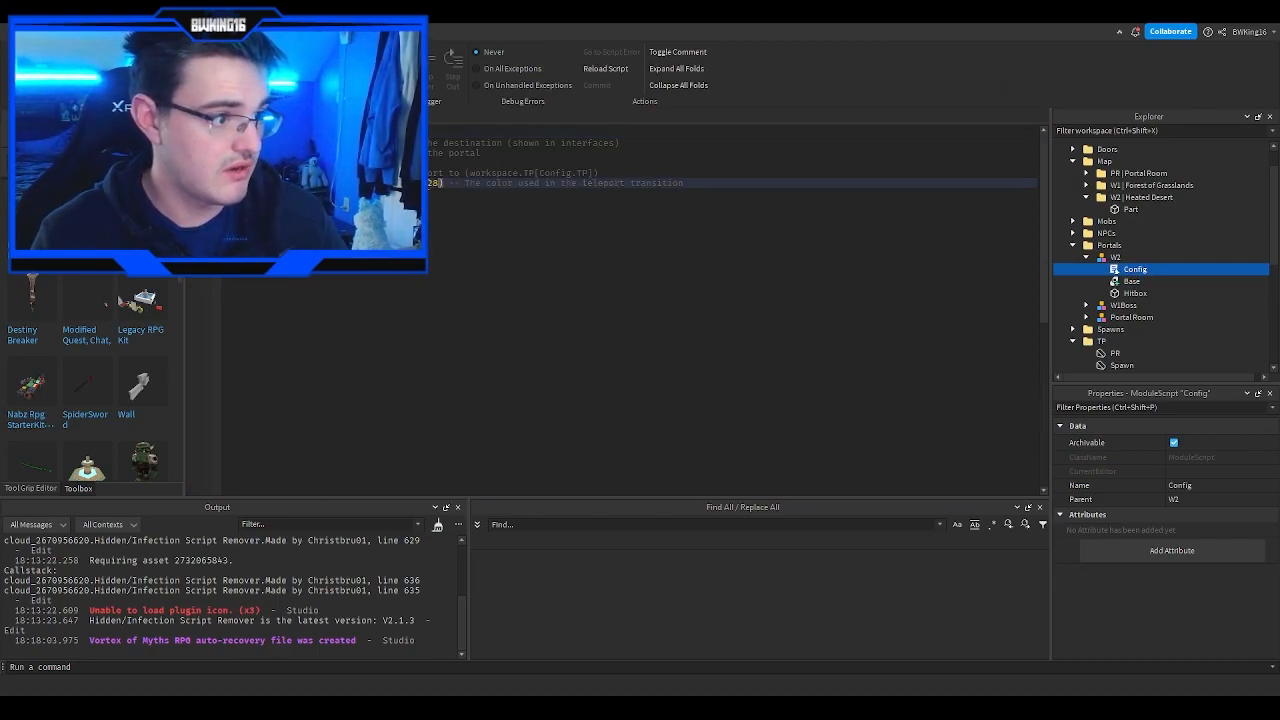
pyautogui.click(345, 173)
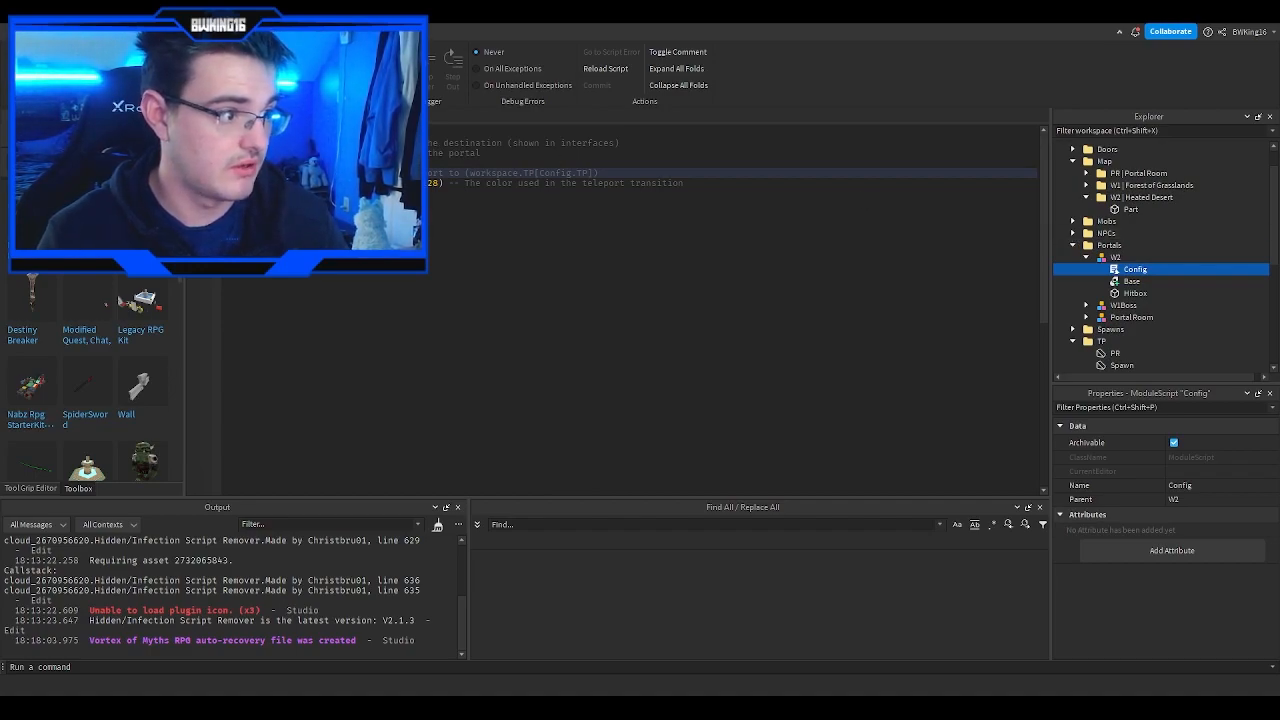
pyautogui.click(322, 143)
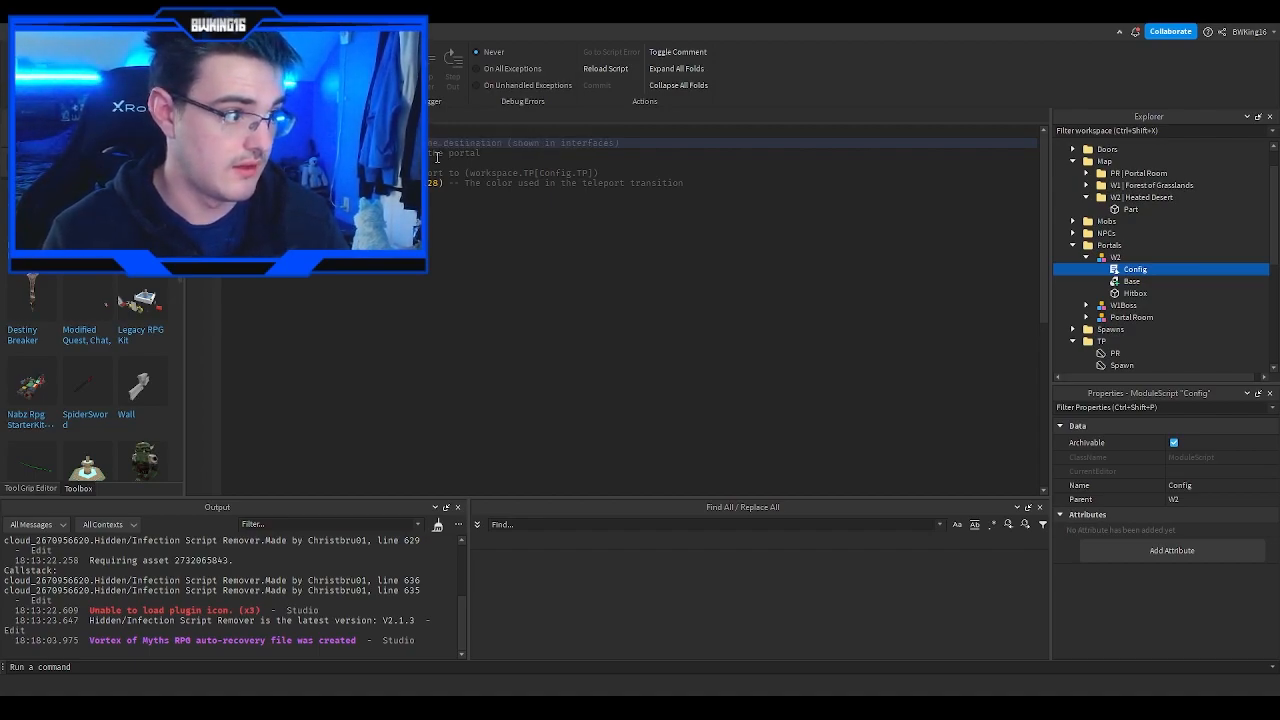
pyautogui.click(322, 153)
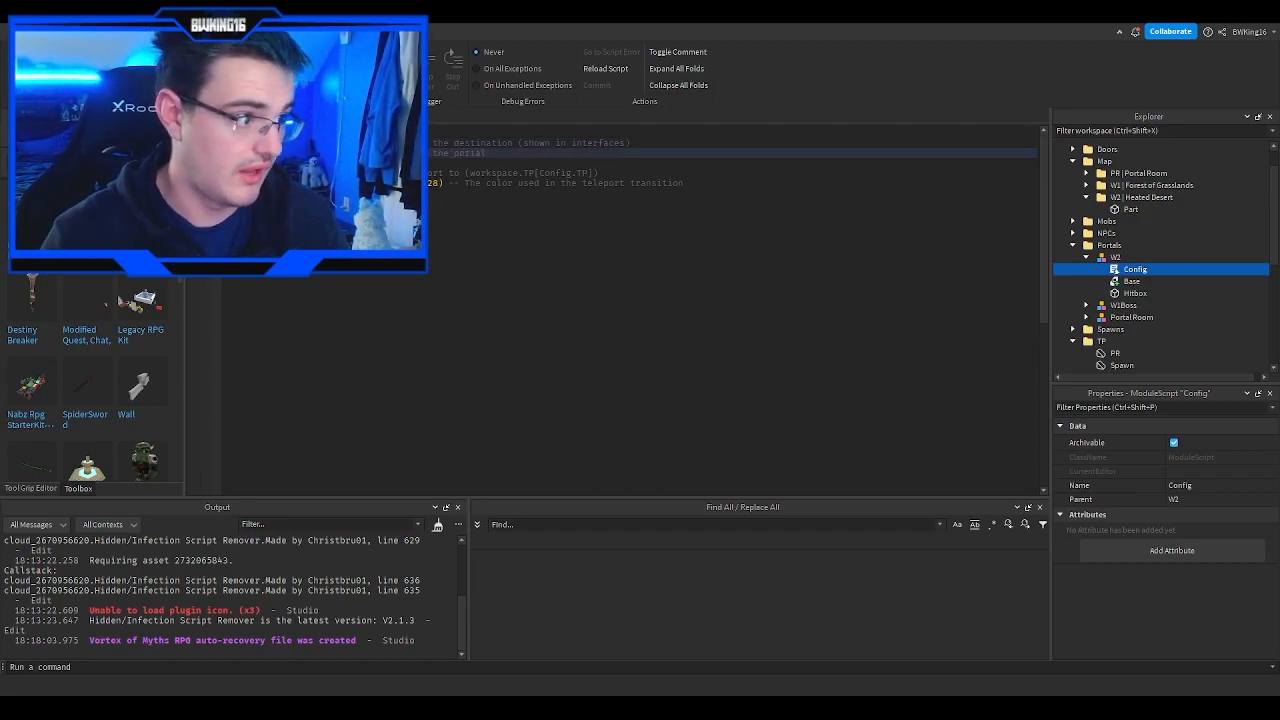
pyautogui.click(338, 116)
# Step: Find the blue portal at the end of the stone path and check its Portal Room Config script
pyautogui.click(1101, 259)
pyautogui.click(1087, 259)
pyautogui.click(1075, 247)
pyautogui.press('w')
pyautogui.moveTo(775, 268); pyautogui.dragTo(671, 227, button='right')
pyautogui.press('w')
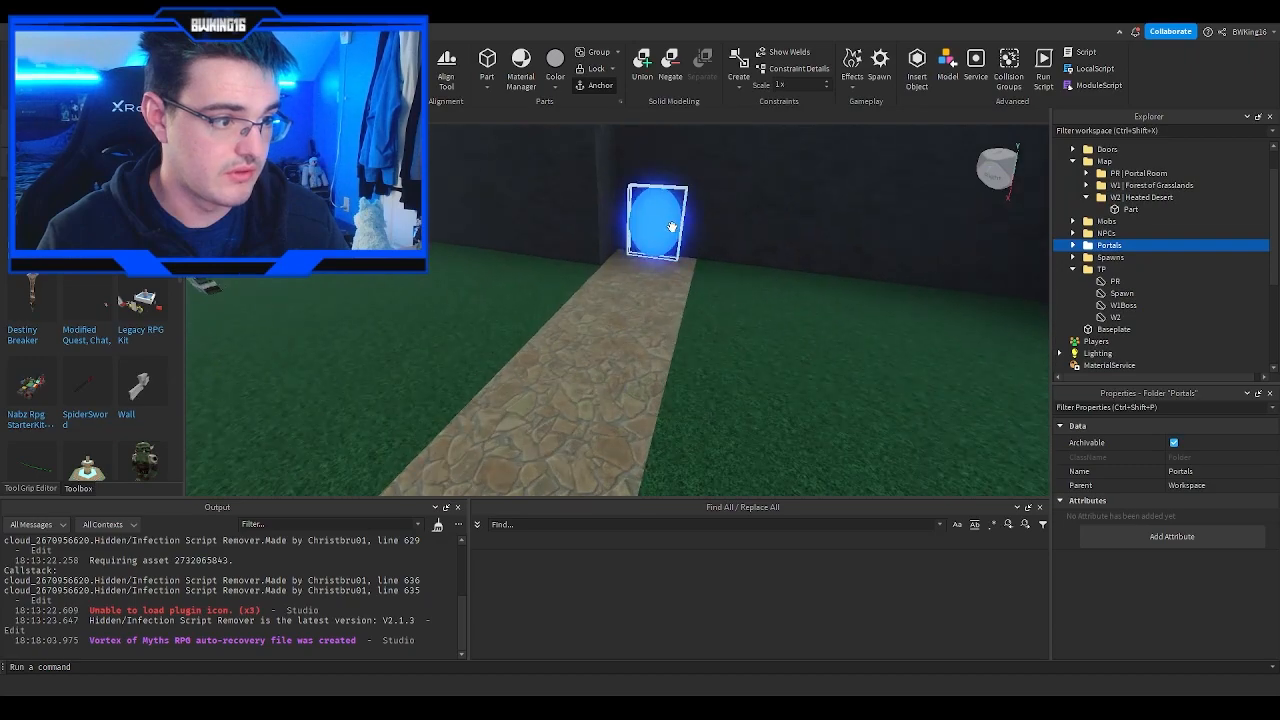
pyautogui.click(671, 227)
pyautogui.click(1088, 281)
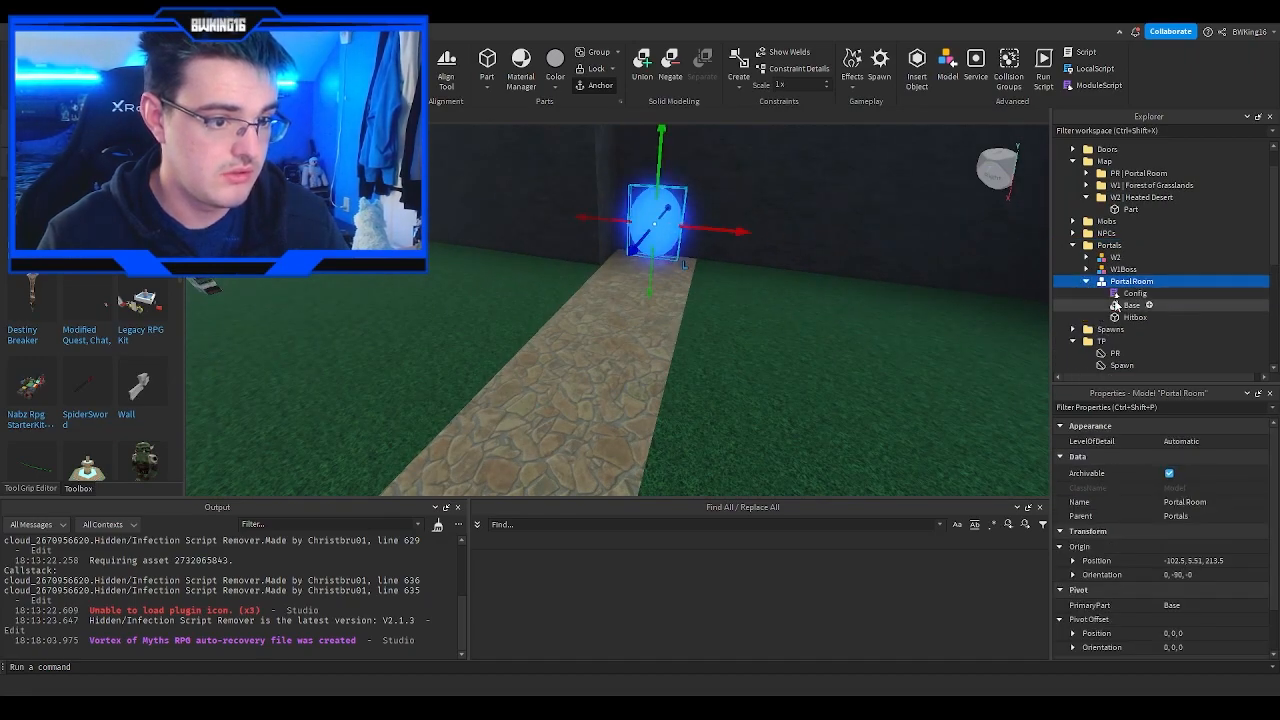
pyautogui.doubleClick(1134, 293)
pyautogui.click(330, 153)
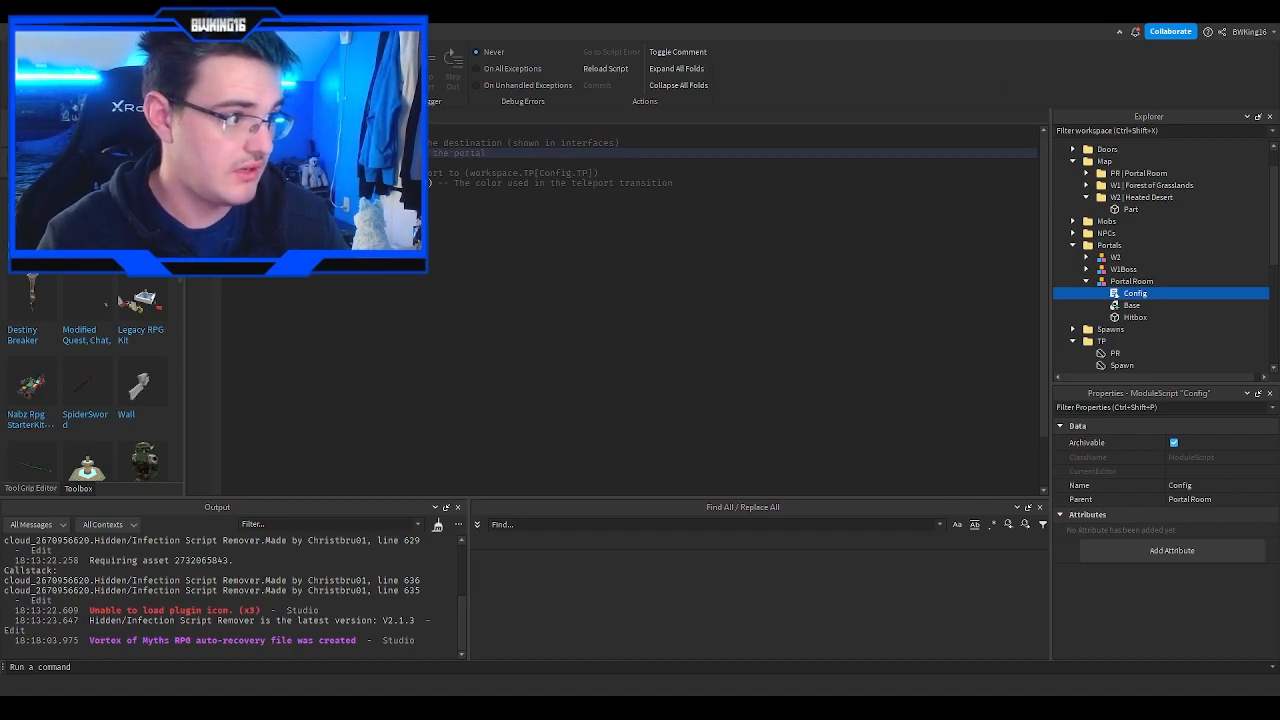
pyautogui.click(240, 117)
# Step: Select all the wall parts surrounding the desert area and move them into the W2 | Heated Desert folder
pyautogui.press('w')
pyautogui.moveTo(534, 211); pyautogui.dragTo(569, 212, button='right')
pyautogui.click(529, 211)
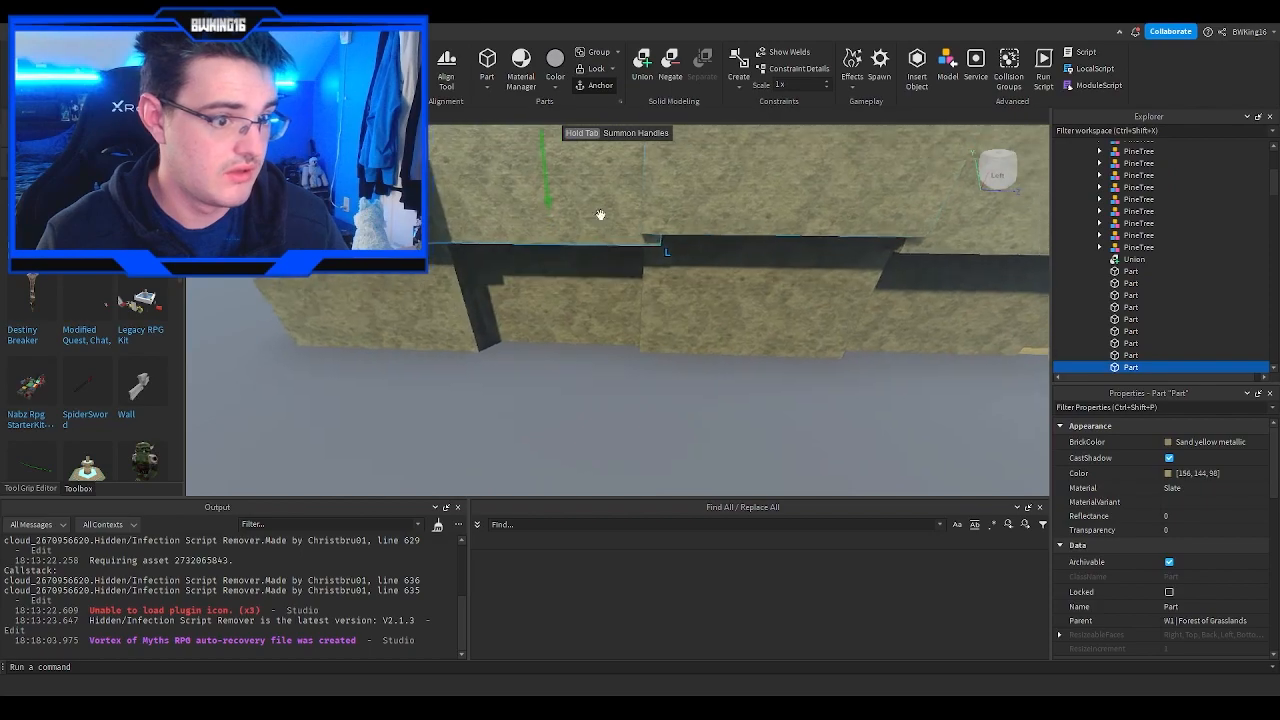
pyautogui.scroll(-6, 1206, 257)
pyautogui.moveTo(745, 273); pyautogui.dragTo(750, 442, button='right')
pyautogui.scroll(10, 1211, 247)
pyautogui.scroll(-3, 743, 288)
pyautogui.moveTo(463, 425); pyautogui.dragTo(696, 204)
pyautogui.moveTo(696, 338); pyautogui.dragTo(707, 391, button='right')
pyautogui.press('d')
pyautogui.click(707, 391)
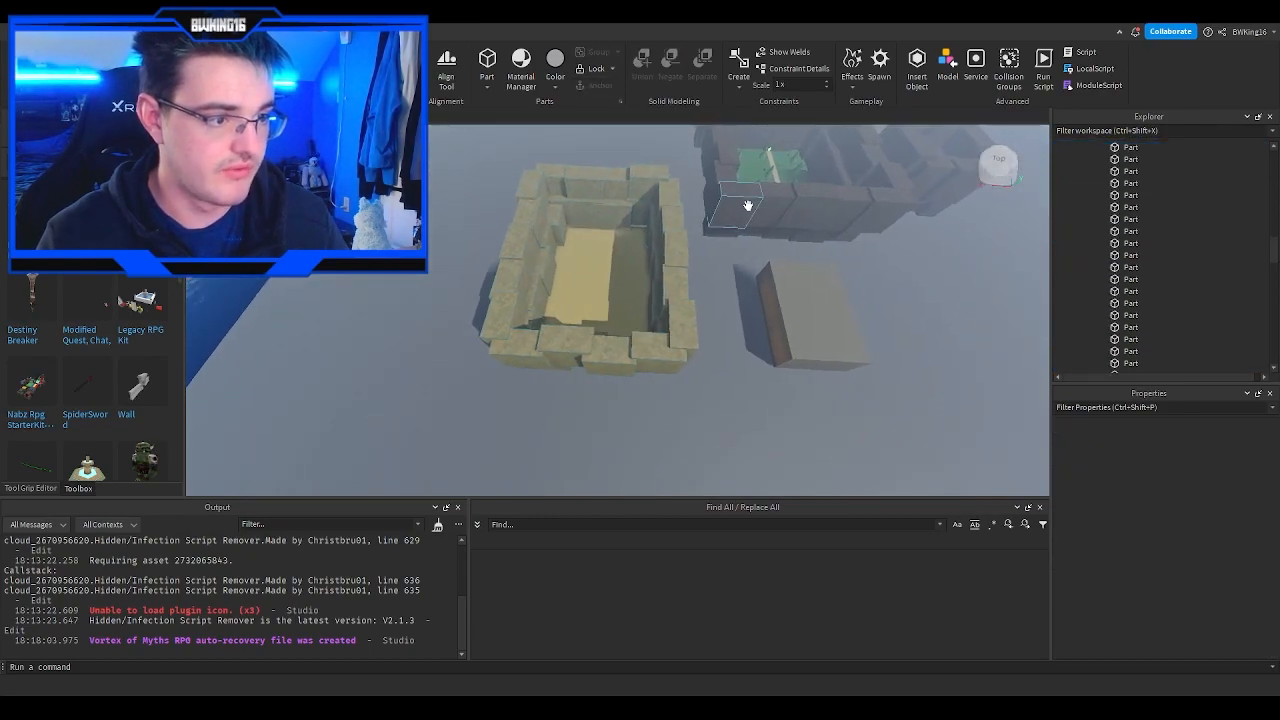
pyautogui.moveTo(459, 399); pyautogui.dragTo(690, 146)
pyautogui.moveTo(1117, 255); pyautogui.dragTo(1163, 240)
pyautogui.click(1093, 233)
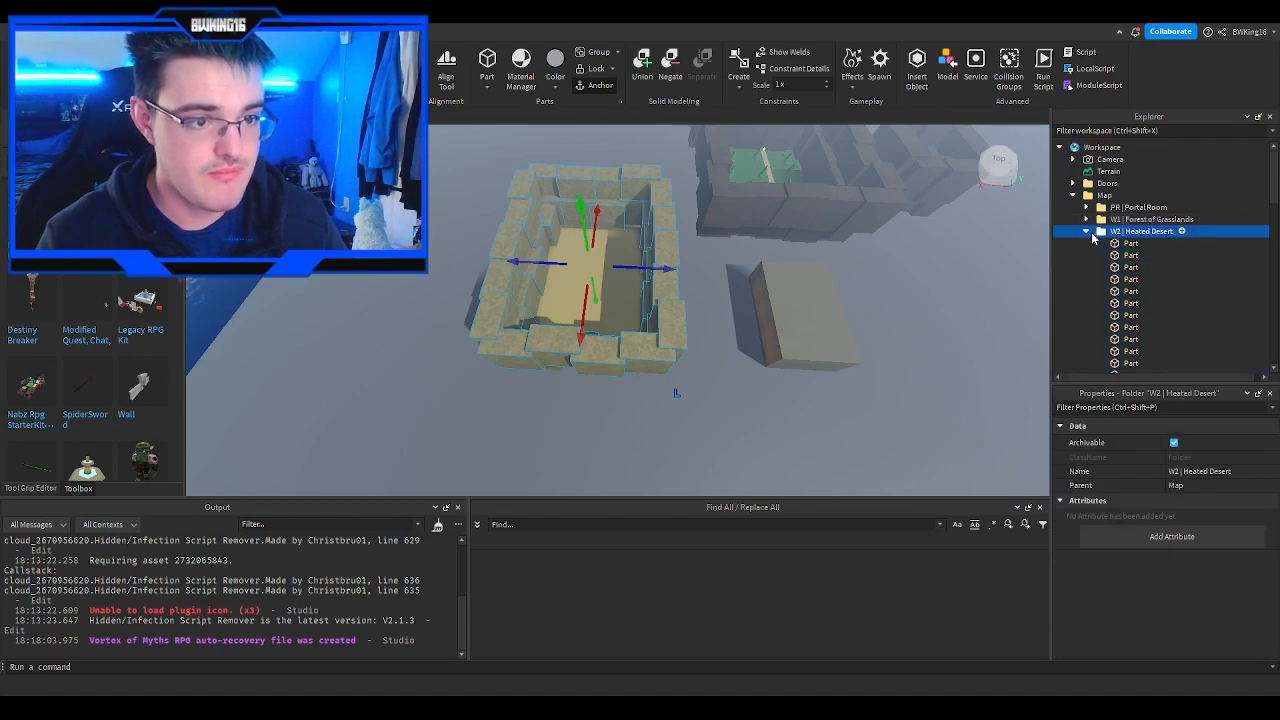
pyautogui.click(1088, 232)
# Step: Search the model library for "cactus" and insert a tall green Cactus model on the sand floor inside the desert walls
pyautogui.click(963, 270)
pyautogui.moveTo(824, 265); pyautogui.dragTo(824, 266, button='right')
pyautogui.press('w')
pyautogui.press('w')
pyautogui.press('w')
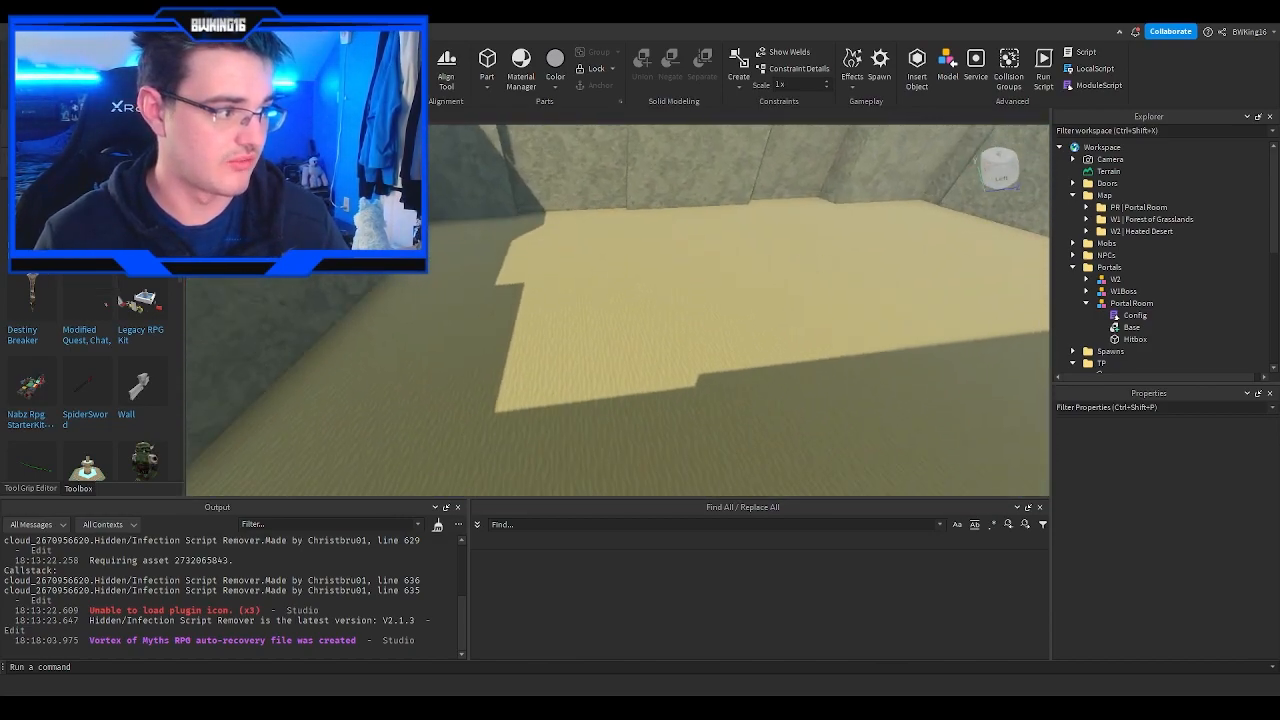
pyautogui.click(146, 164)
pyautogui.write('cact')
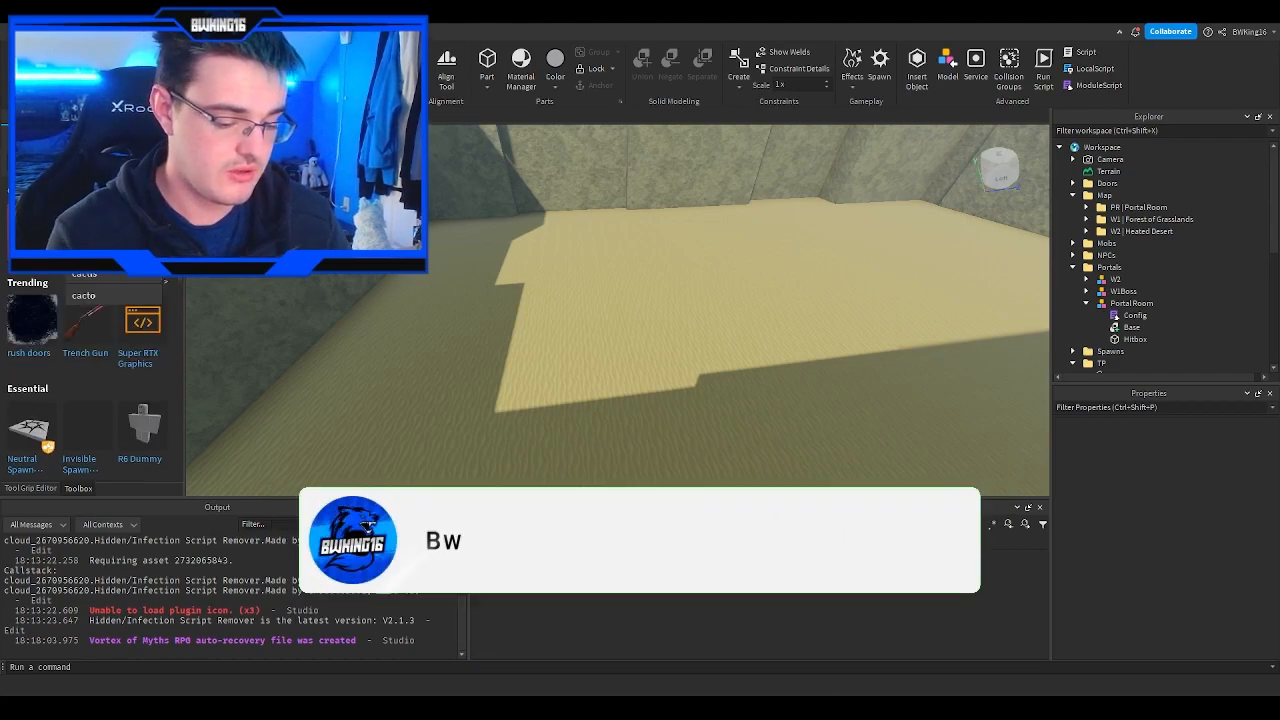
pyautogui.write('us')
pyautogui.press('Return')
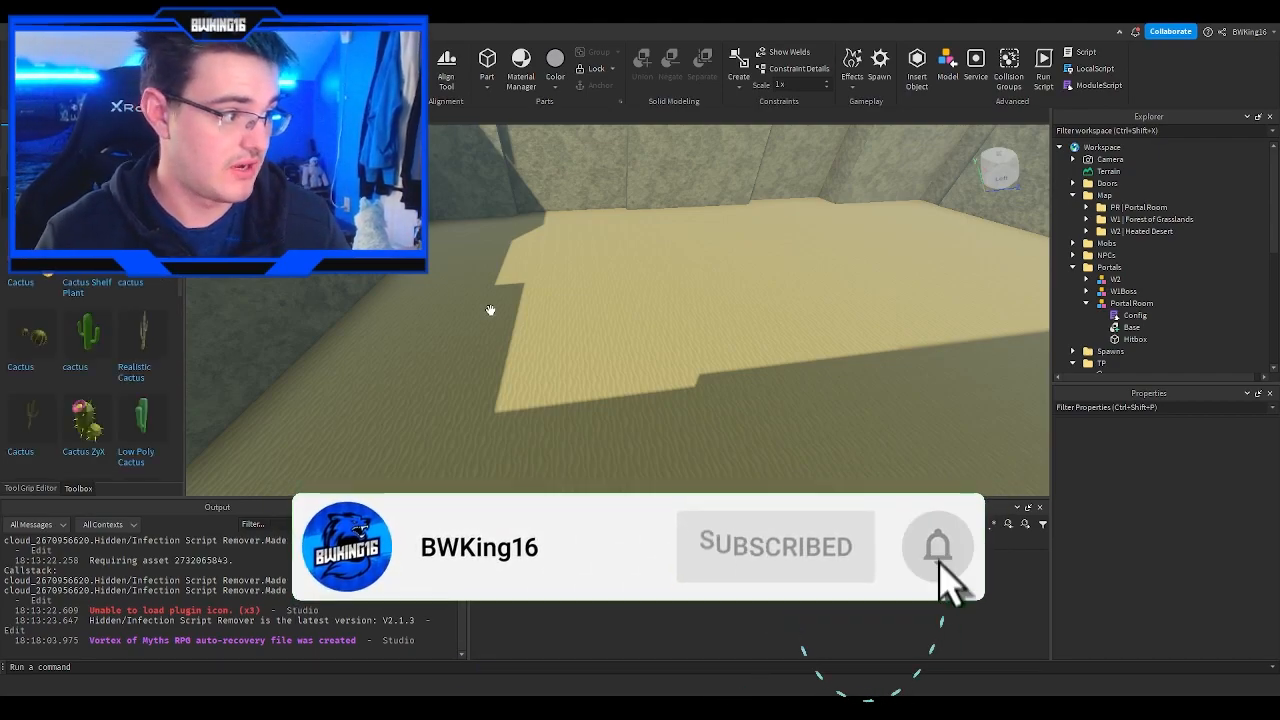
pyautogui.moveTo(490, 310); pyautogui.dragTo(490, 311, button='right')
pyautogui.click(32, 252)
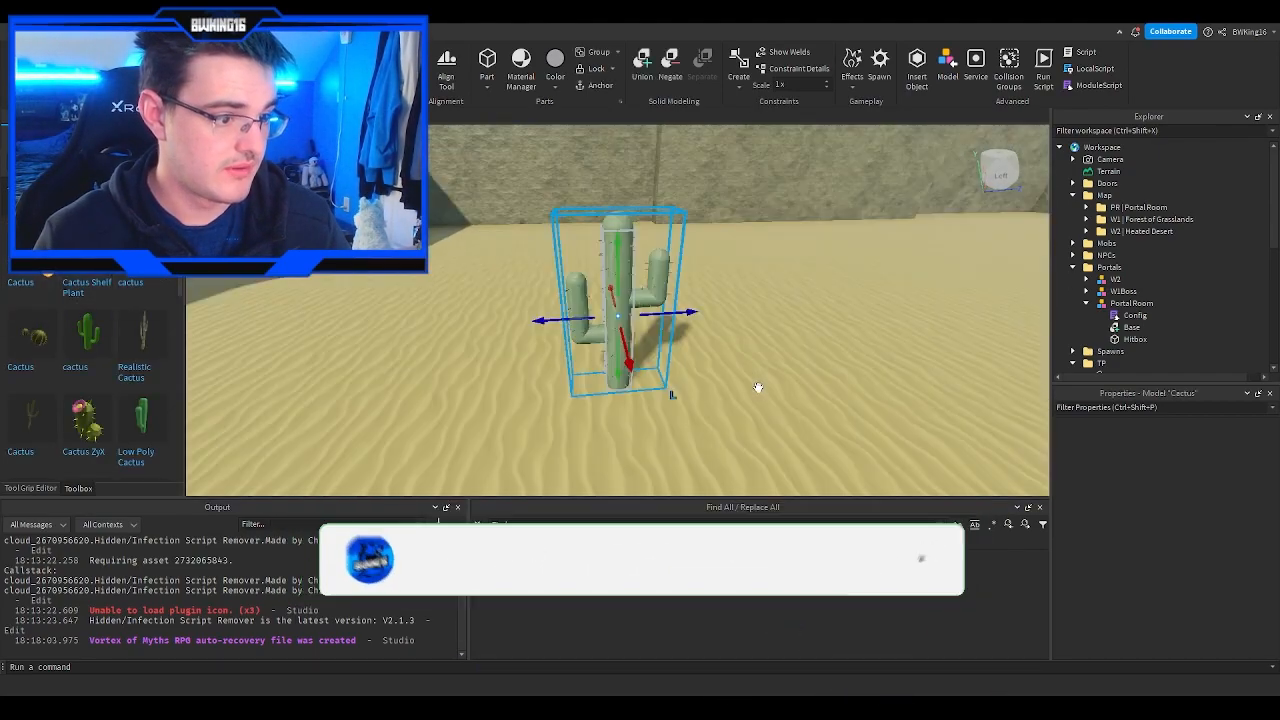
# Step: Delete the Script and Configurations objects from the inserted Cactus model, keeping its Body
pyautogui.moveTo(621, 349); pyautogui.dragTo(601, 349, button='right')
pyautogui.scroll(-1, 1120, 326)
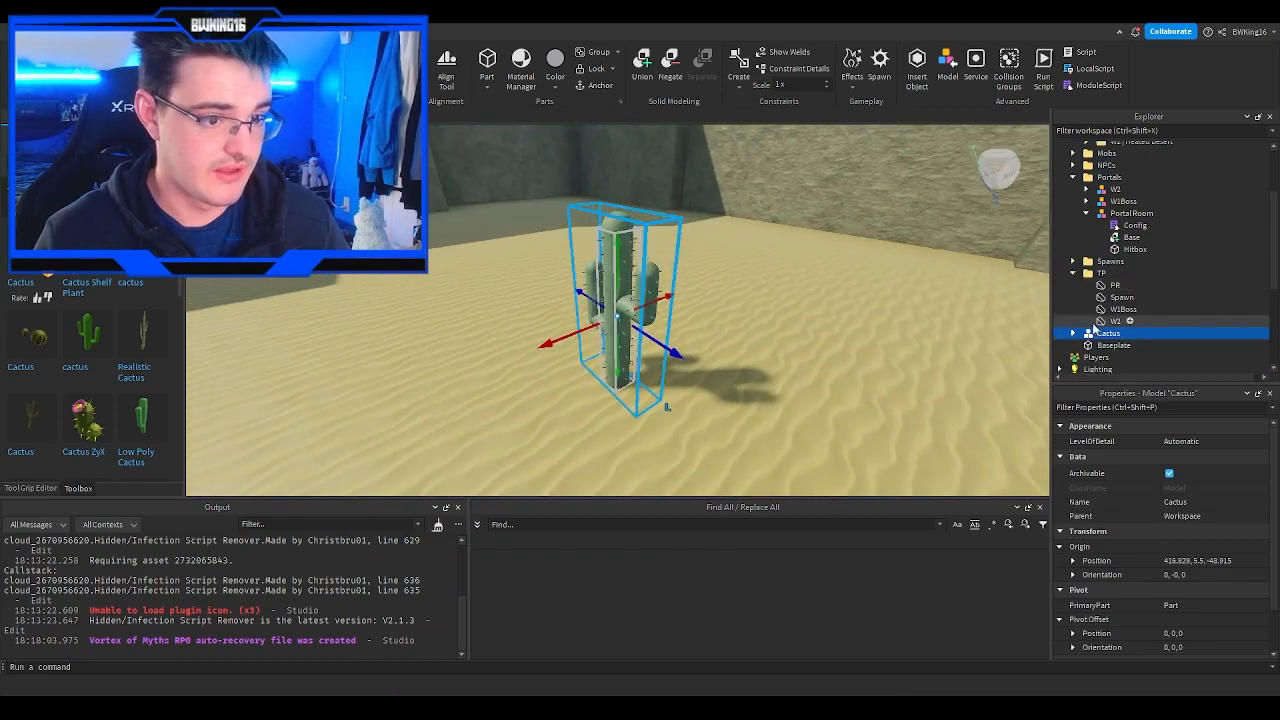
pyautogui.click(1073, 273)
pyautogui.click(1073, 285)
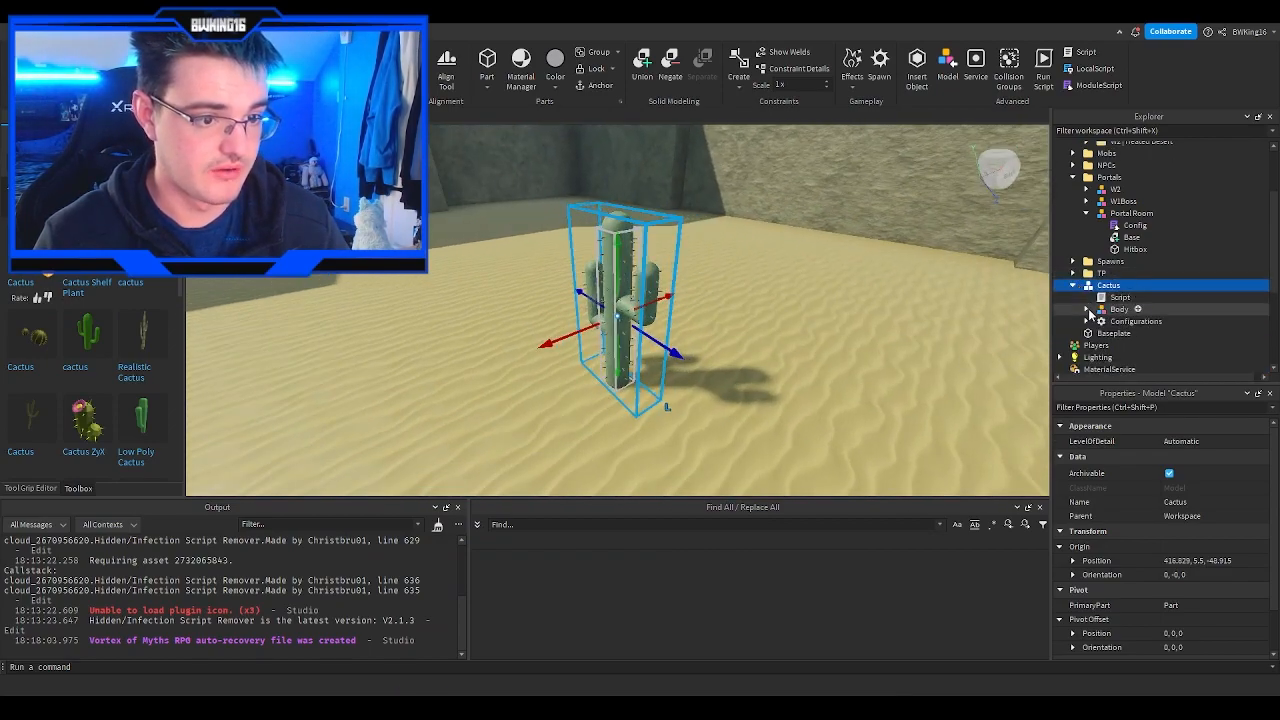
pyautogui.click(1109, 300)
pyautogui.press('Delete')
pyautogui.click(1108, 309)
pyautogui.press('Delete')
pyautogui.click(1102, 308)
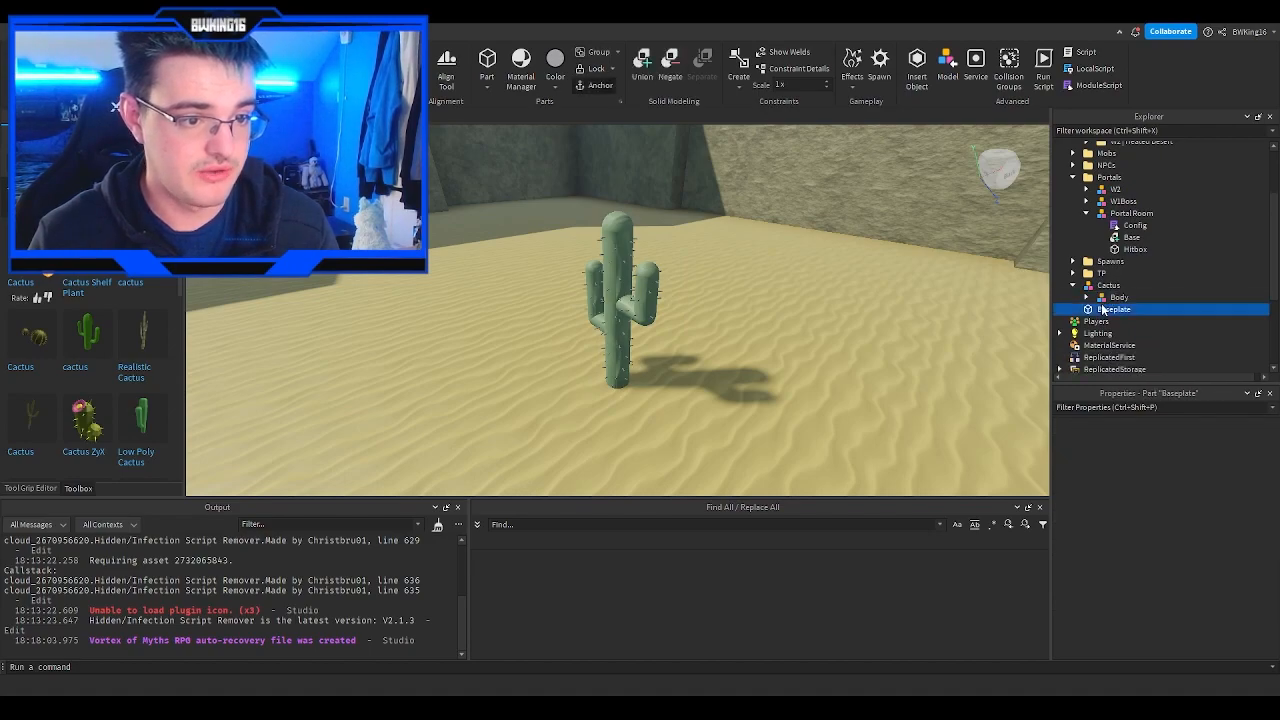
# Step: Examine the Cactus model's structure by comparing its Body, AnchoredBase and overall model bounds
pyautogui.click(1112, 298)
pyautogui.click(1087, 298)
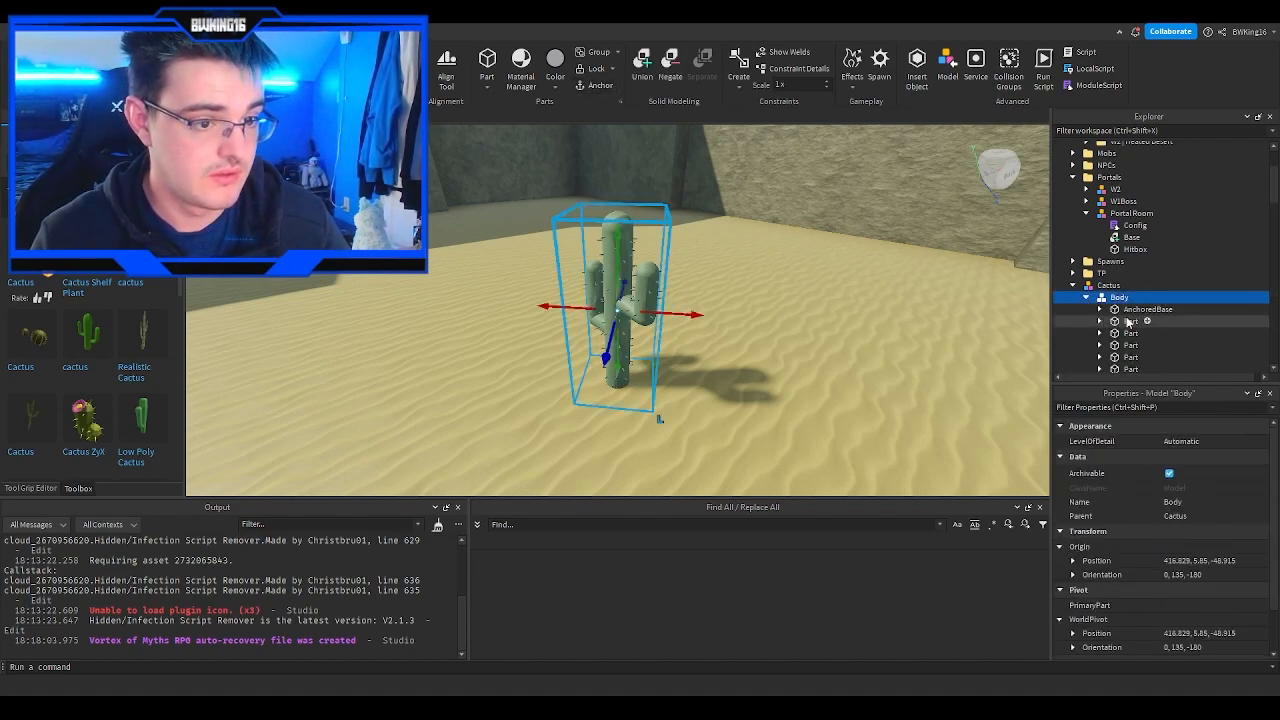
pyautogui.click(1127, 310)
pyautogui.click(1119, 300)
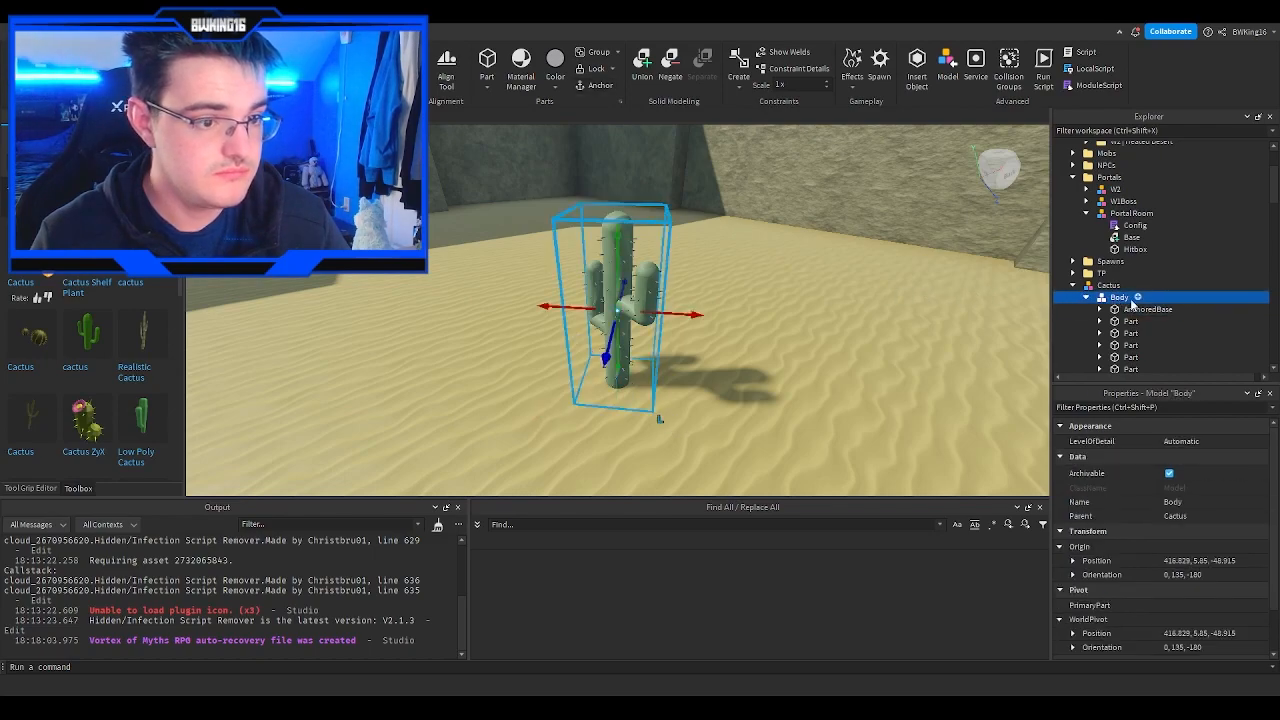
pyautogui.click(1108, 286)
pyautogui.moveTo(789, 314); pyautogui.dragTo(837, 309, button='right')
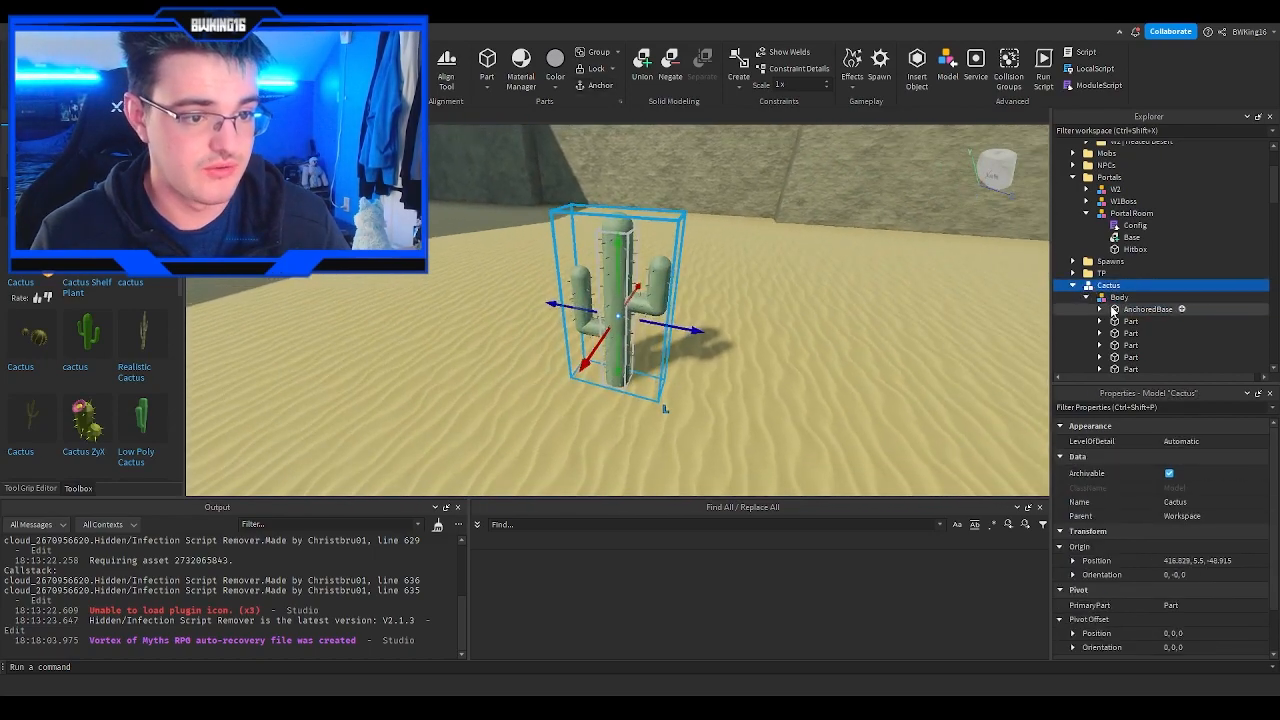
pyautogui.click(1113, 310)
pyautogui.click(1119, 298)
pyautogui.click(1086, 297)
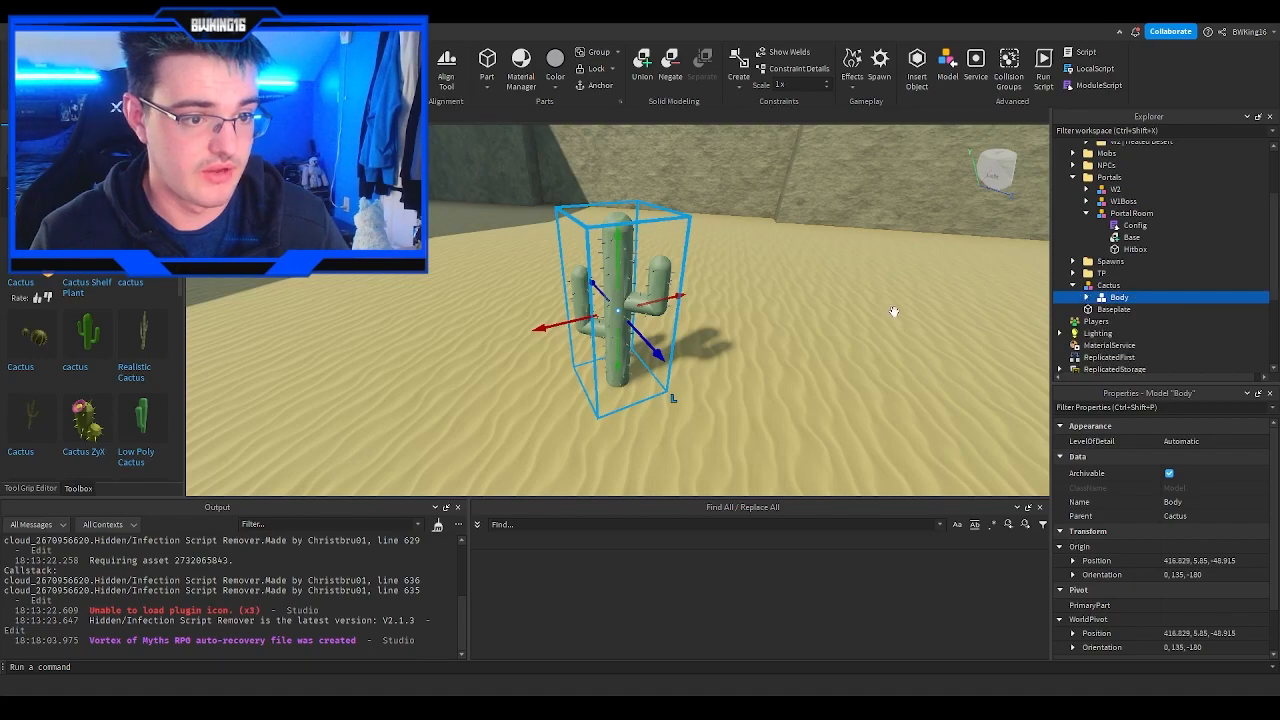
pyautogui.moveTo(910, 312); pyautogui.dragTo(803, 280, button='right')
pyautogui.click(1092, 288)
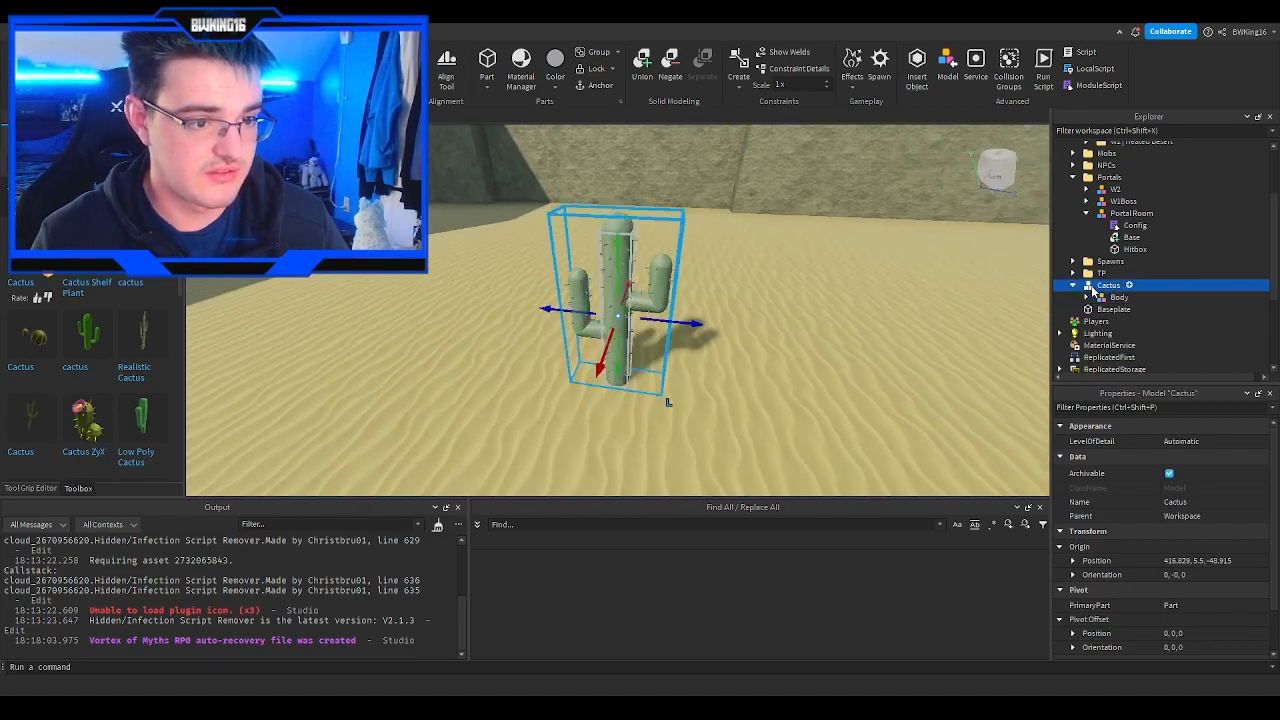
pyautogui.click(1110, 298)
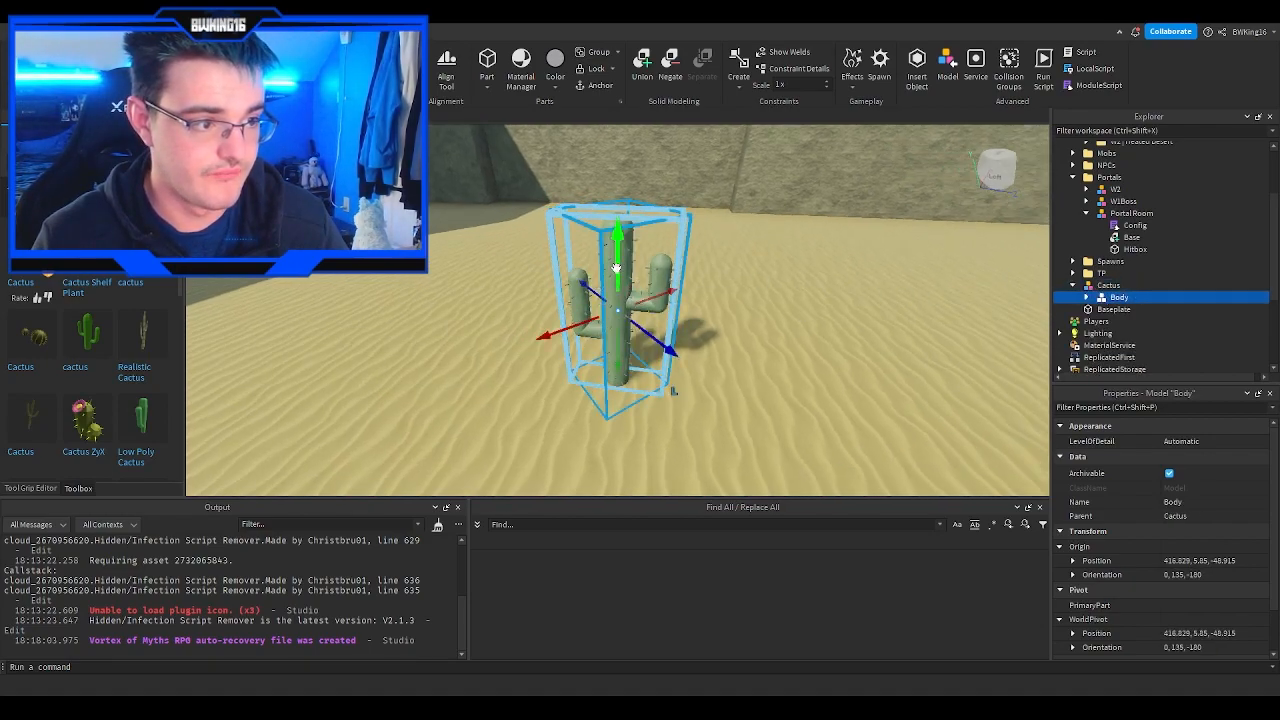
# Step: Move the whole Cactus model across the sand floor to a shaded spot near the desert wall
pyautogui.moveTo(606, 306); pyautogui.dragTo(847, 286)
pyautogui.click(1087, 298)
pyautogui.press('f')
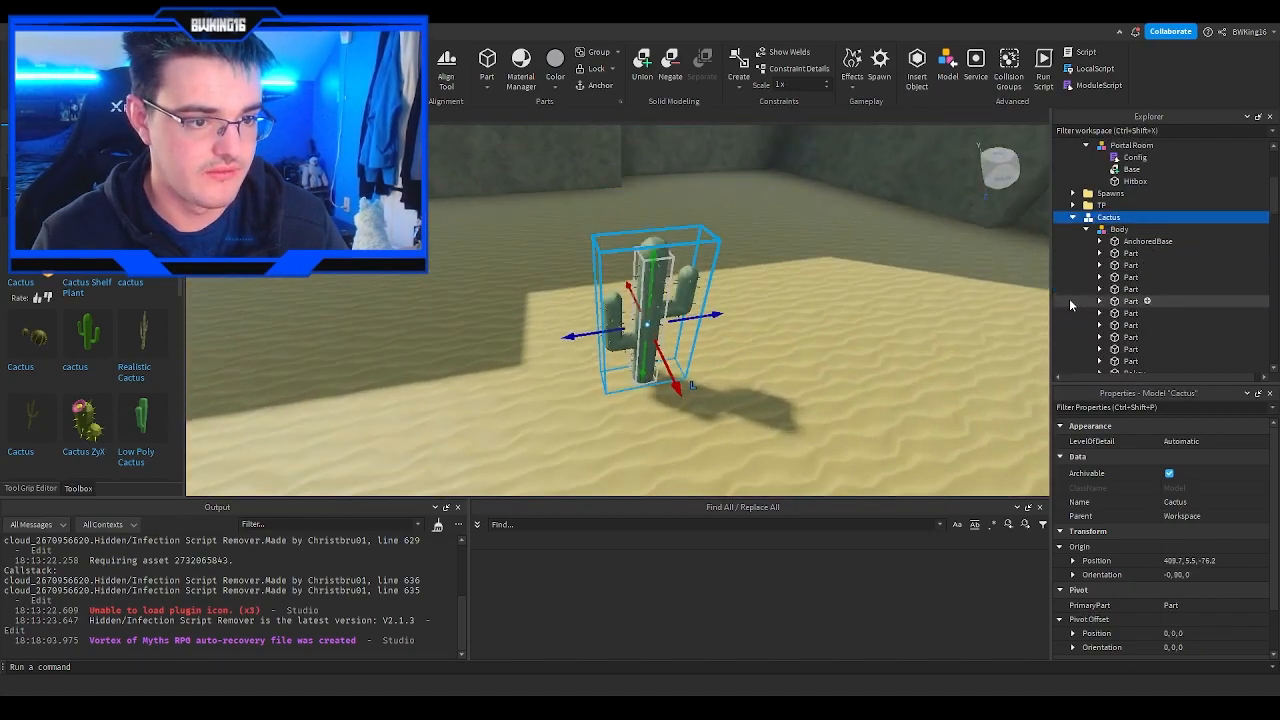
pyautogui.click(1087, 263)
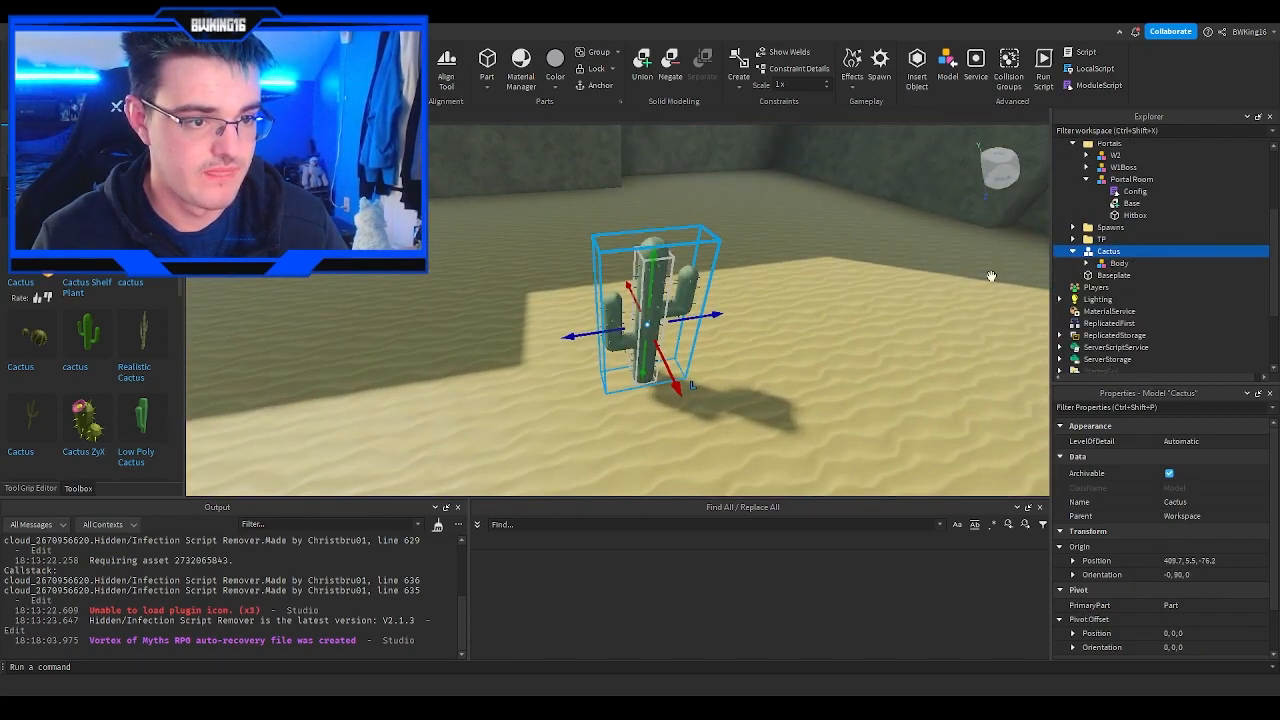
pyautogui.moveTo(652, 318); pyautogui.dragTo(706, 306)
pyautogui.moveTo(706, 306); pyautogui.dragTo(710, 302, button='right')
pyautogui.moveTo(568, 315); pyautogui.dragTo(586, 348)
pyautogui.moveTo(585, 345); pyautogui.dragTo(586, 348, button='right')
pyautogui.moveTo(586, 348); pyautogui.dragTo(810, 320)
pyautogui.hotkey('ctrl', 'd')
pyautogui.hotkey('ctrl', 'r')
pyautogui.press('Delete')
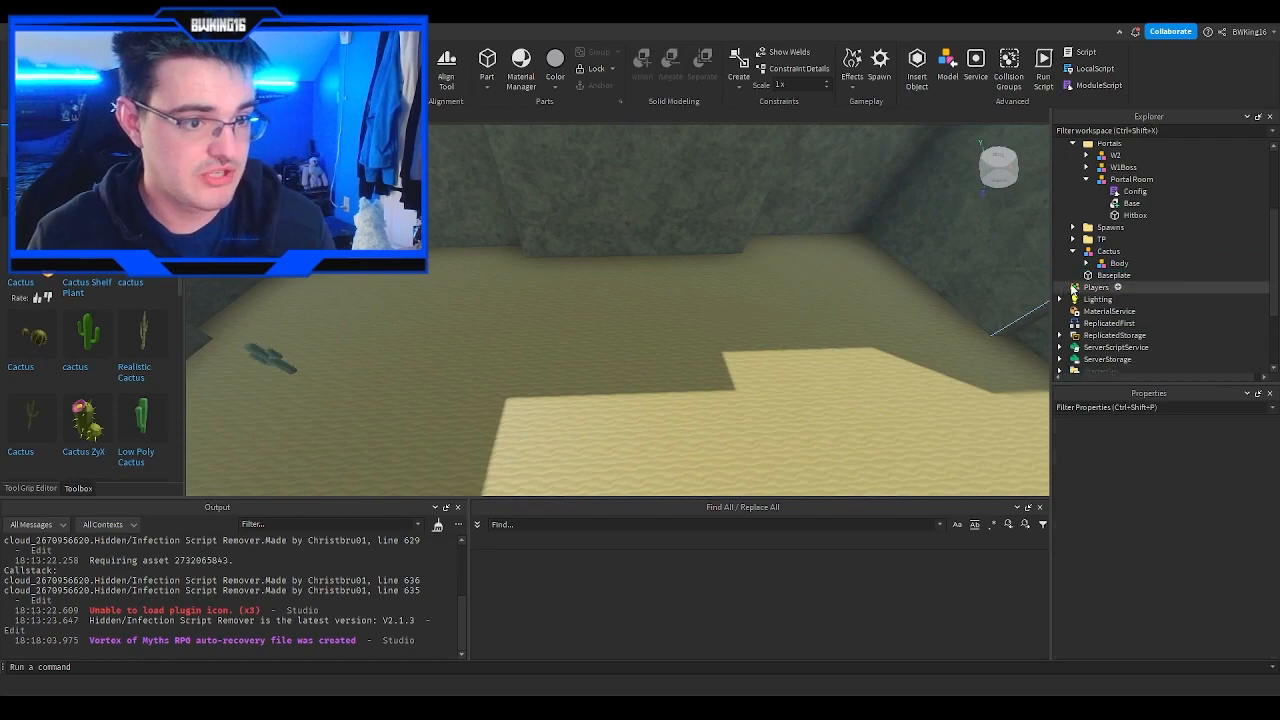
# Step: Duplicate the Cactus model seven times and scatter the copies across the desert floor at varied rotations
pyautogui.click(1108, 251)
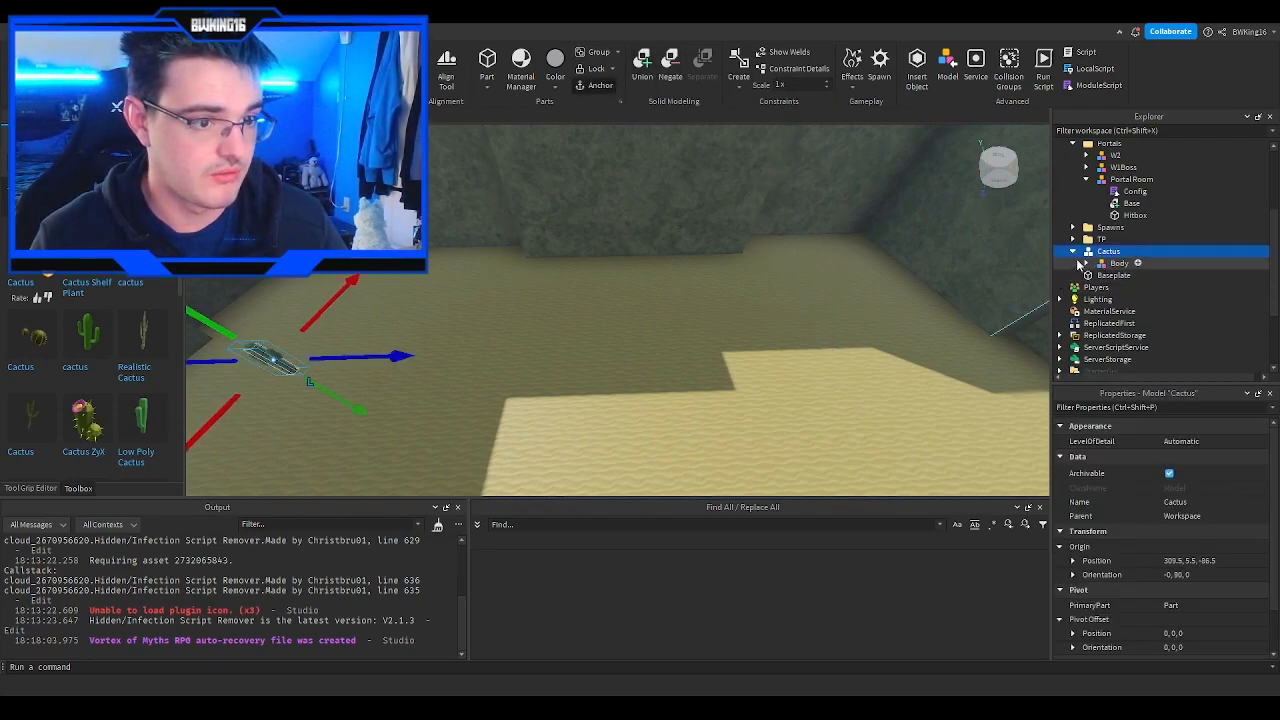
pyautogui.click(1073, 251)
pyautogui.click(1100, 239)
pyautogui.click(1108, 251)
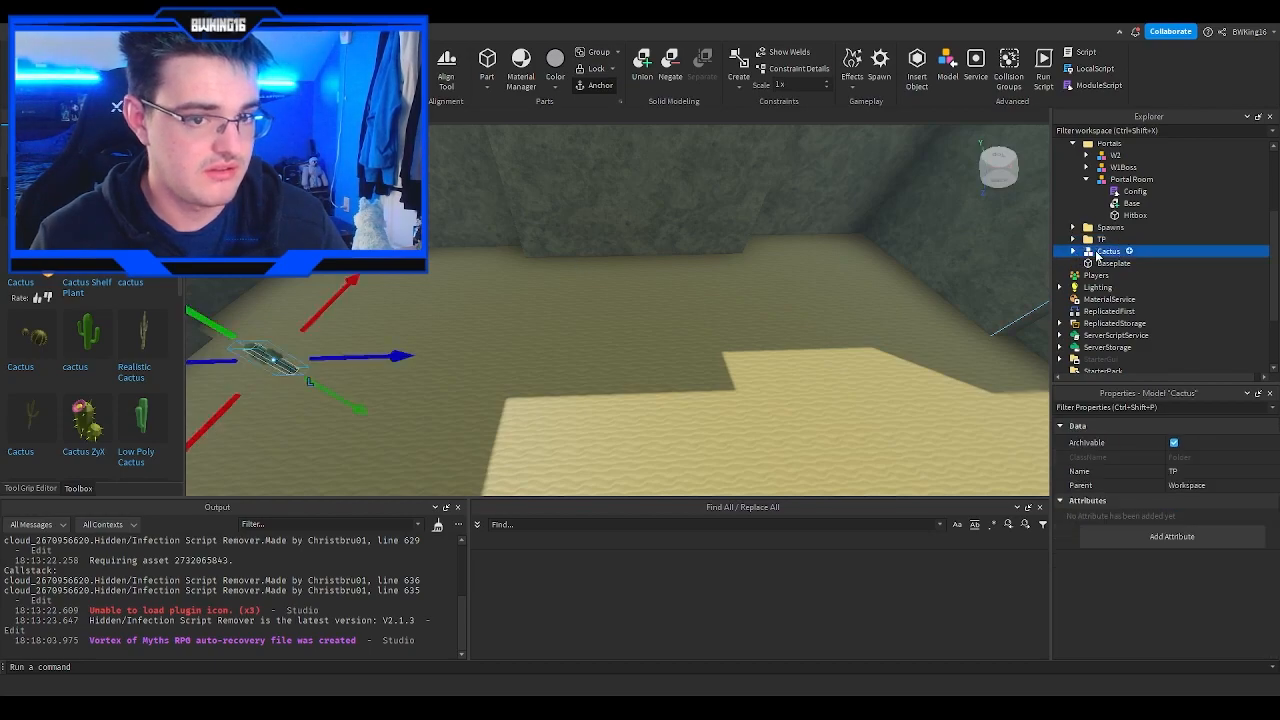
pyautogui.press('f')
pyautogui.hotkey('ctrl', 'd')
pyautogui.moveTo(674, 288); pyautogui.dragTo(535, 265)
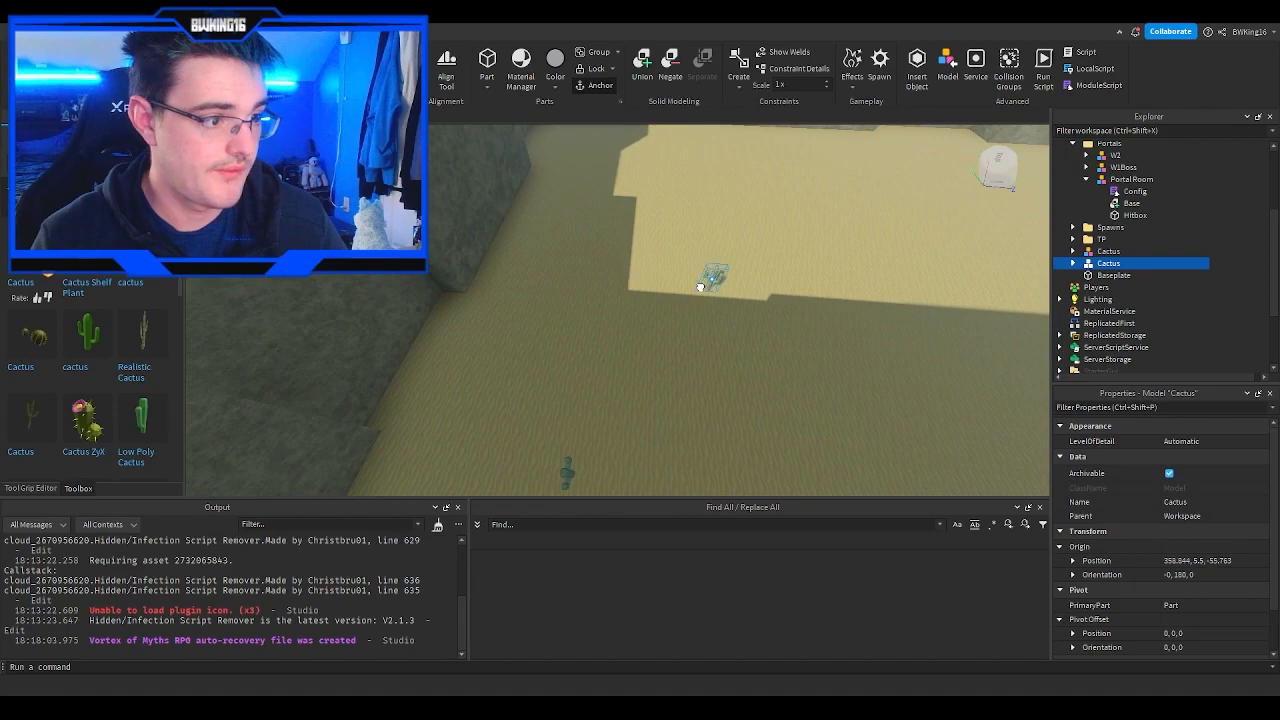
pyautogui.hotkey('ctrl', 'd')
pyautogui.moveTo(667, 295); pyautogui.dragTo(529, 229)
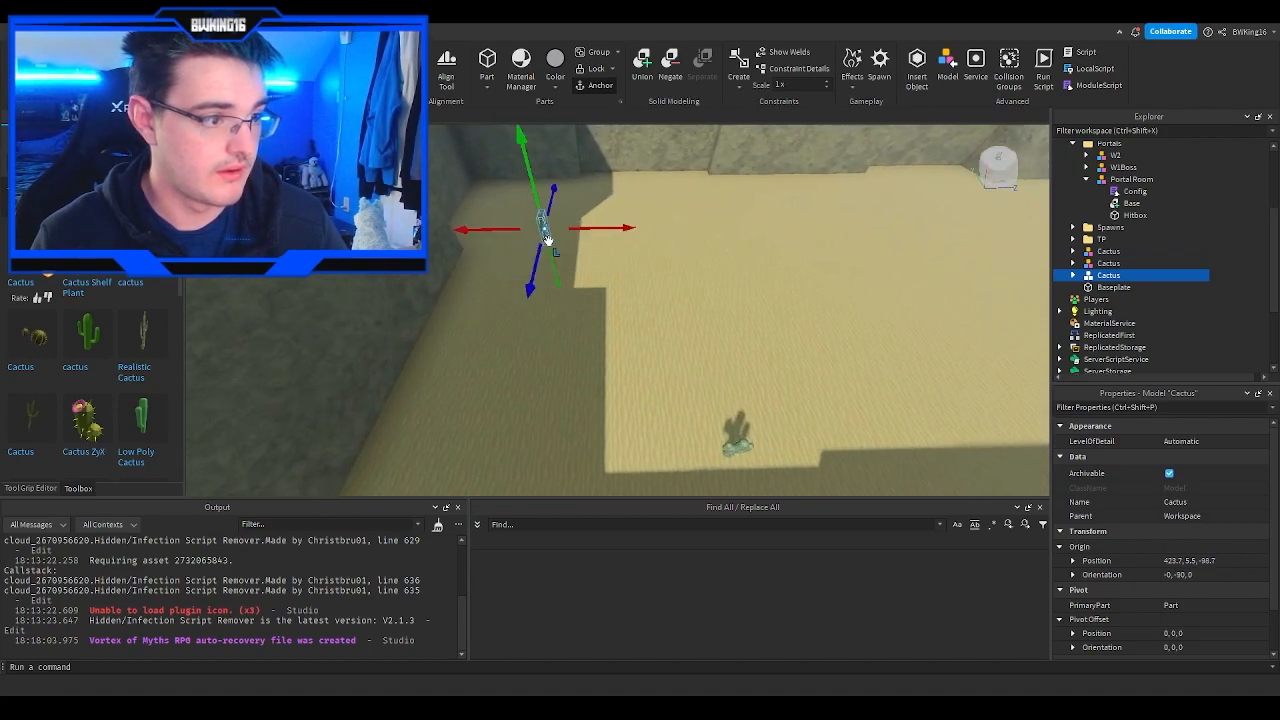
pyautogui.hotkey('ctrl', 'd')
pyautogui.moveTo(623, 289); pyautogui.dragTo(592, 320)
pyautogui.hotkey('ctrl', 'd')
pyautogui.hotkey('ctrl', 'd')
pyautogui.hotkey('ctrl', 'd')
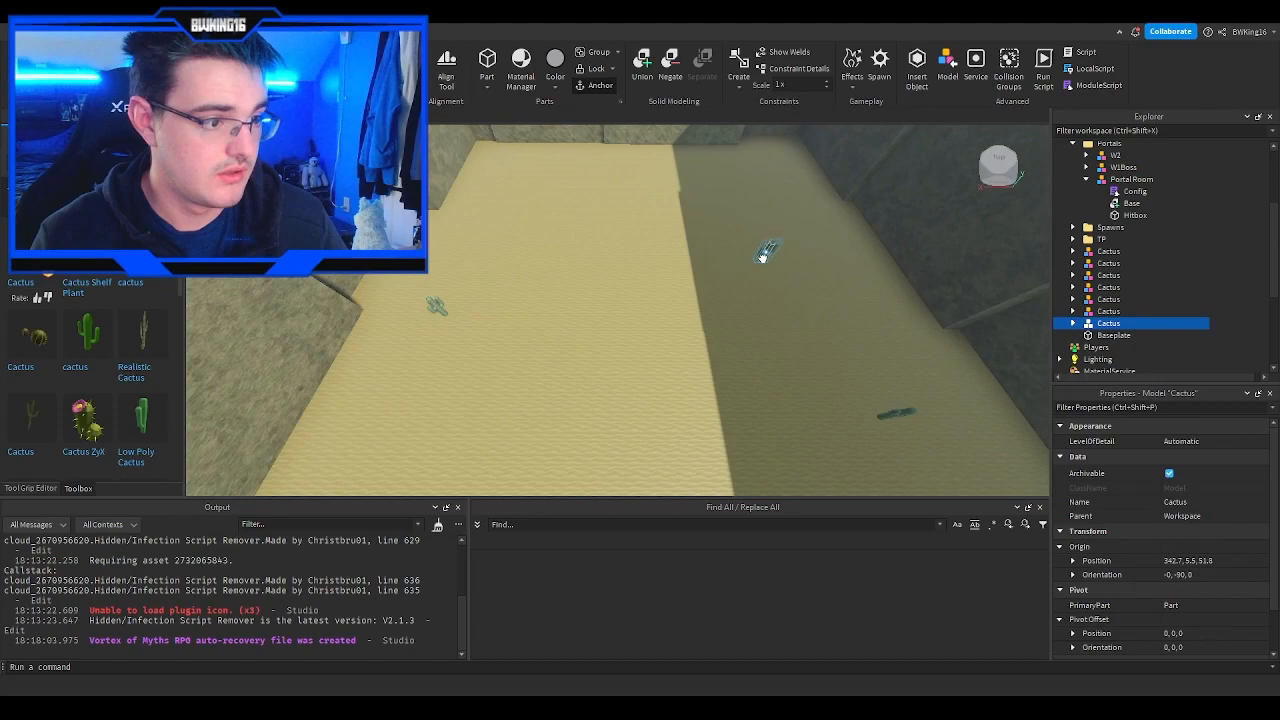
pyautogui.hotkey('ctrl', 'd')
pyautogui.moveTo(760, 258); pyautogui.dragTo(788, 242)
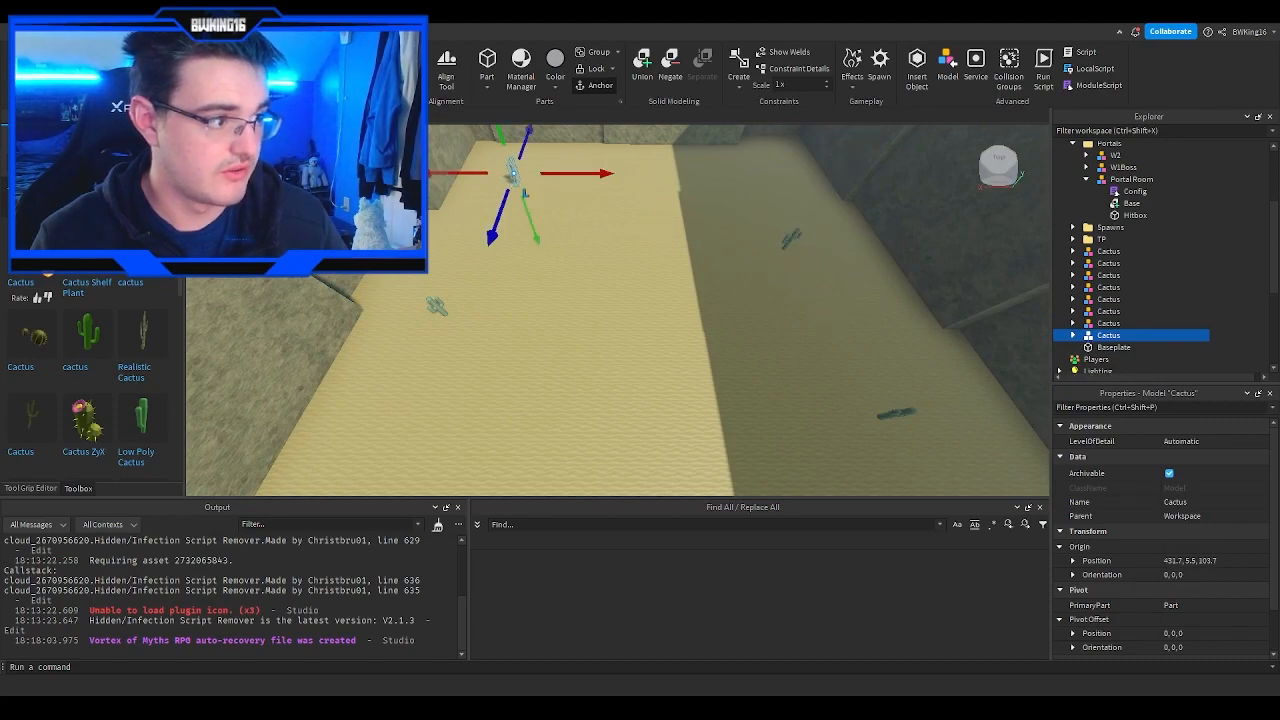
# Step: Search the model library for "hill" and insert the green grass Hill union into the map
pyautogui.write('hill')
pyautogui.press('Return')
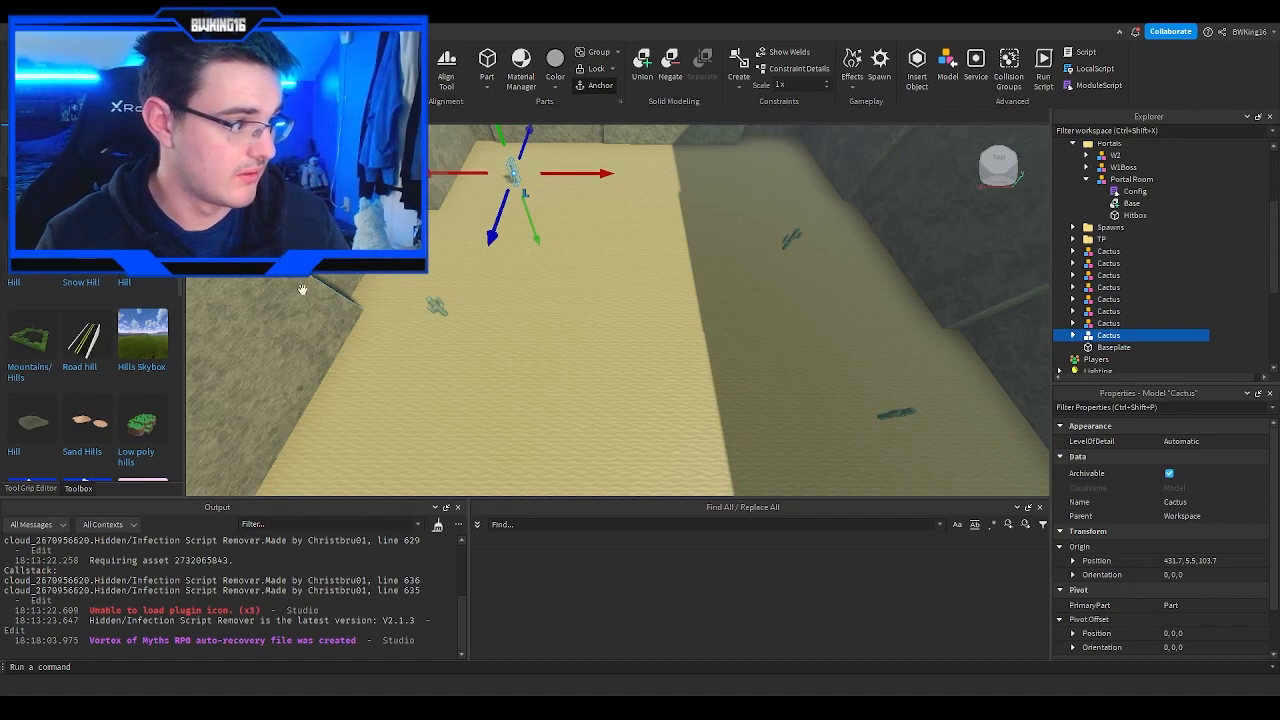
pyautogui.press('f')
pyautogui.moveTo(598, 319); pyautogui.dragTo(610, 317, button='right')
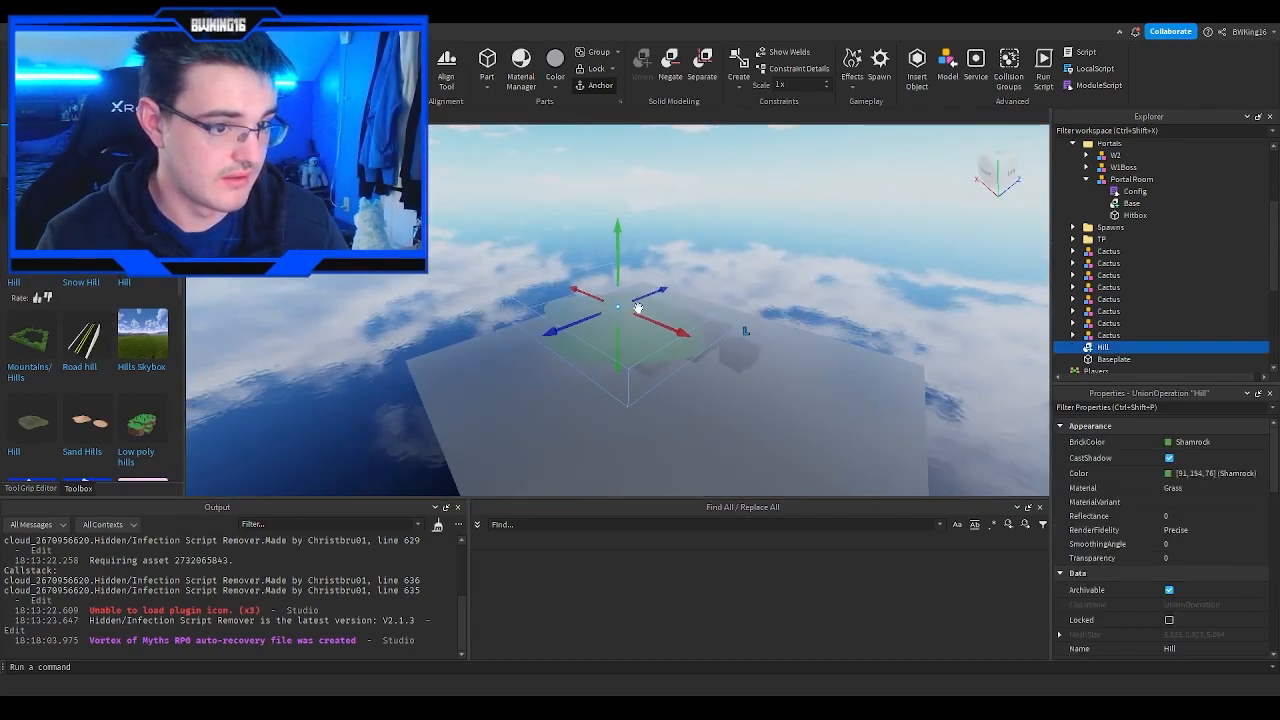
# Step: Position the green hill inside the walled desert and scale it to cover only part of the sand floor
pyautogui.scroll(3, 636, 308)
pyautogui.scroll(5, 643, 308)
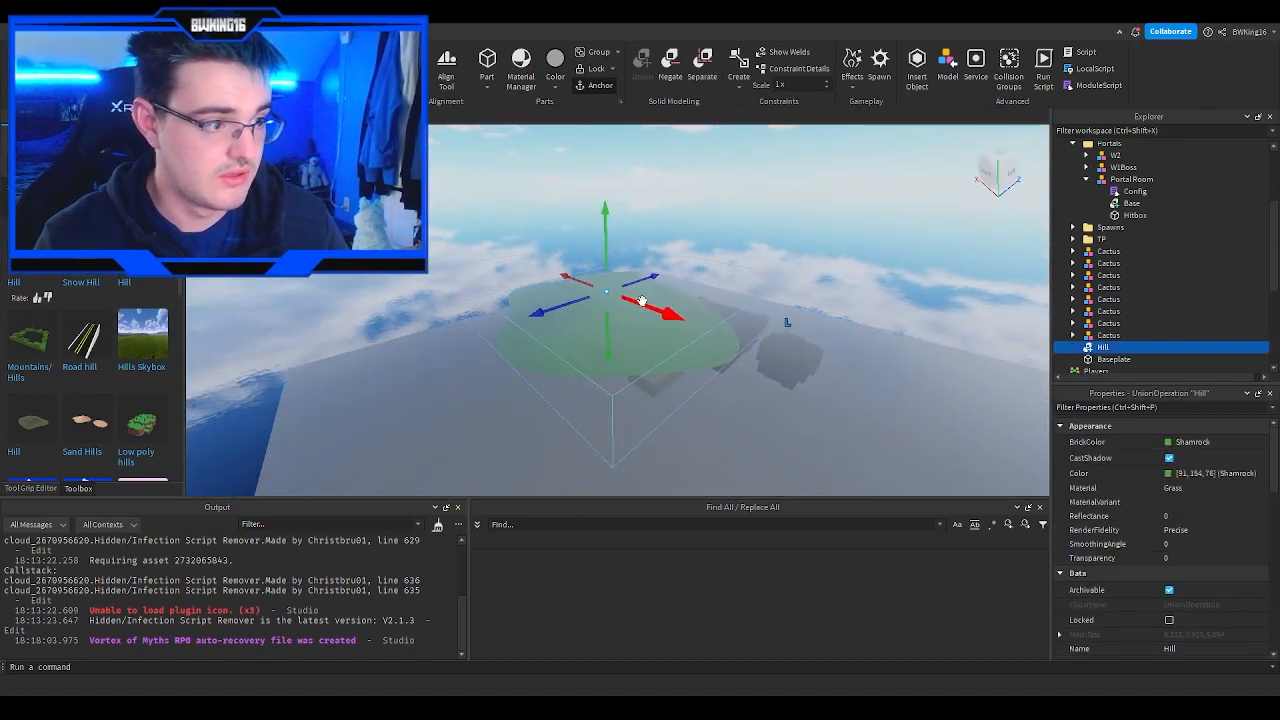
pyautogui.scroll(5, 641, 301)
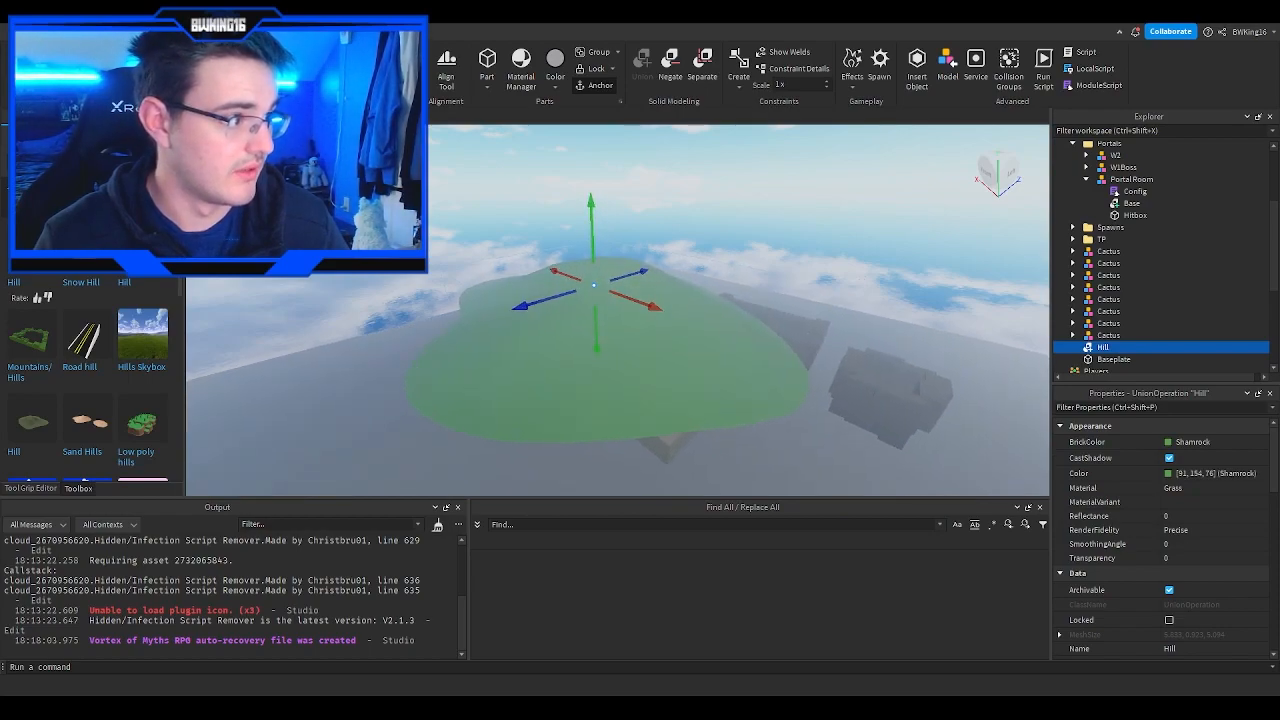
pyautogui.moveTo(582, 233); pyautogui.dragTo(587, 281)
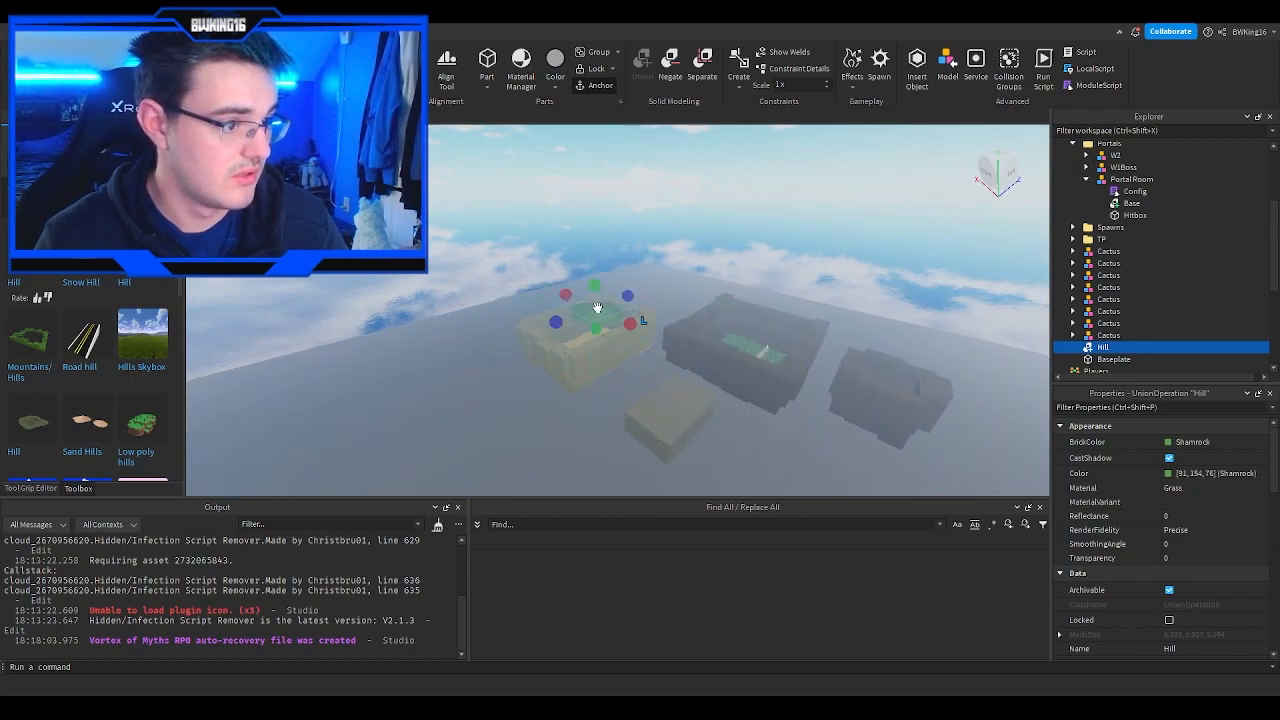
pyautogui.scroll(10, 597, 323)
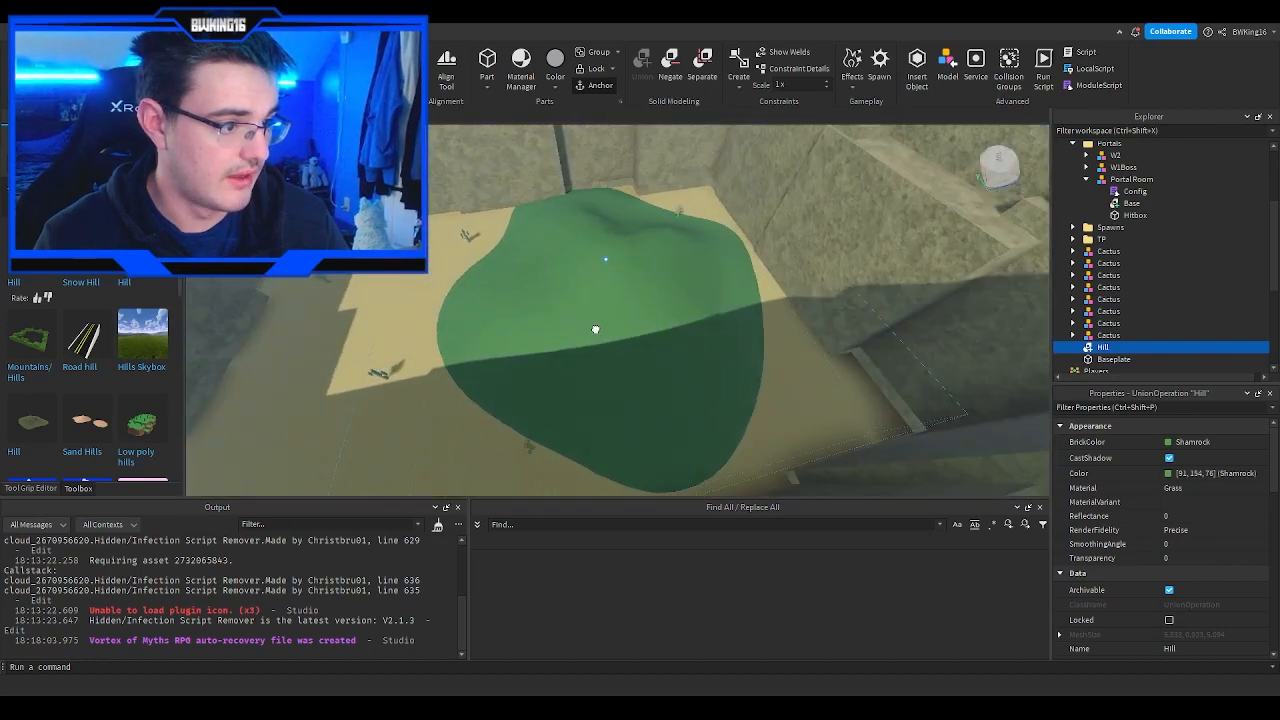
pyautogui.keyDown('shift'); pyautogui.moveTo(619, 218); pyautogui.dragTo(701, 301); pyautogui.keyUp('shift')
# Step: Set the green hill's color to 181, 158, 91 and its material to Sand to match the desert floor
pyautogui.click(1210, 473)
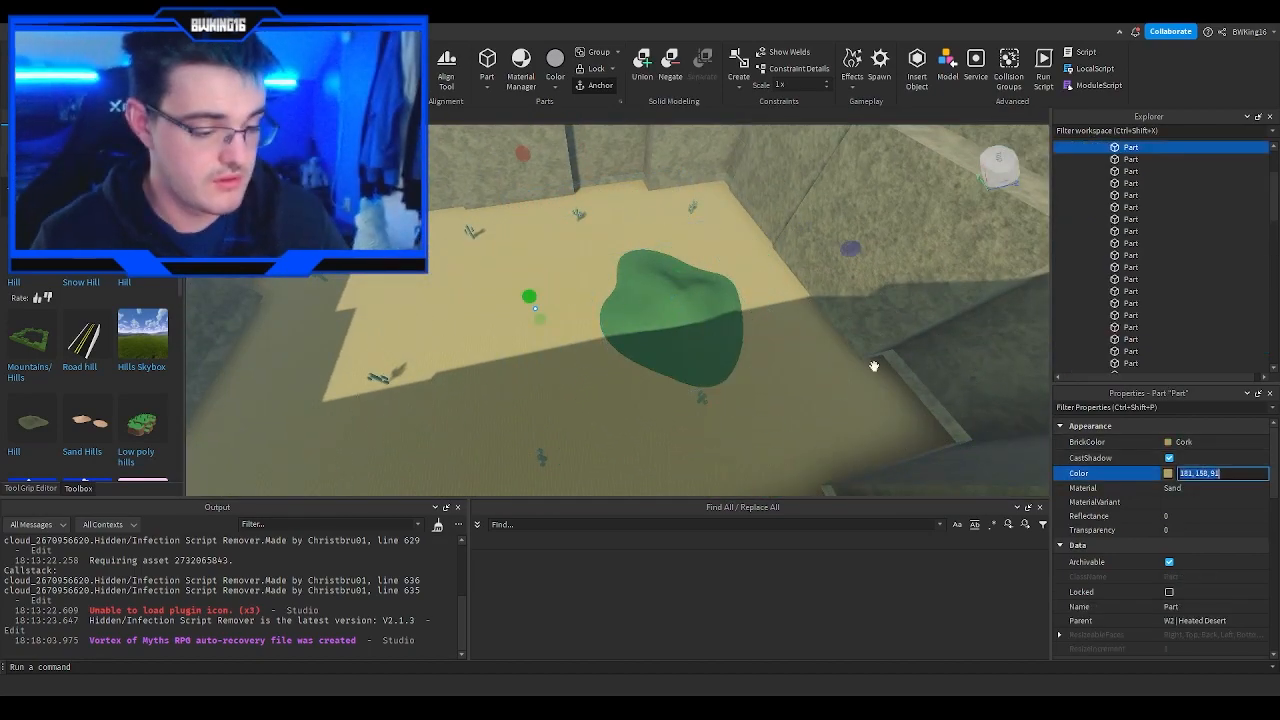
pyautogui.click(1206, 473)
pyautogui.write('[181, 158, 91]')
pyautogui.click(1193, 489)
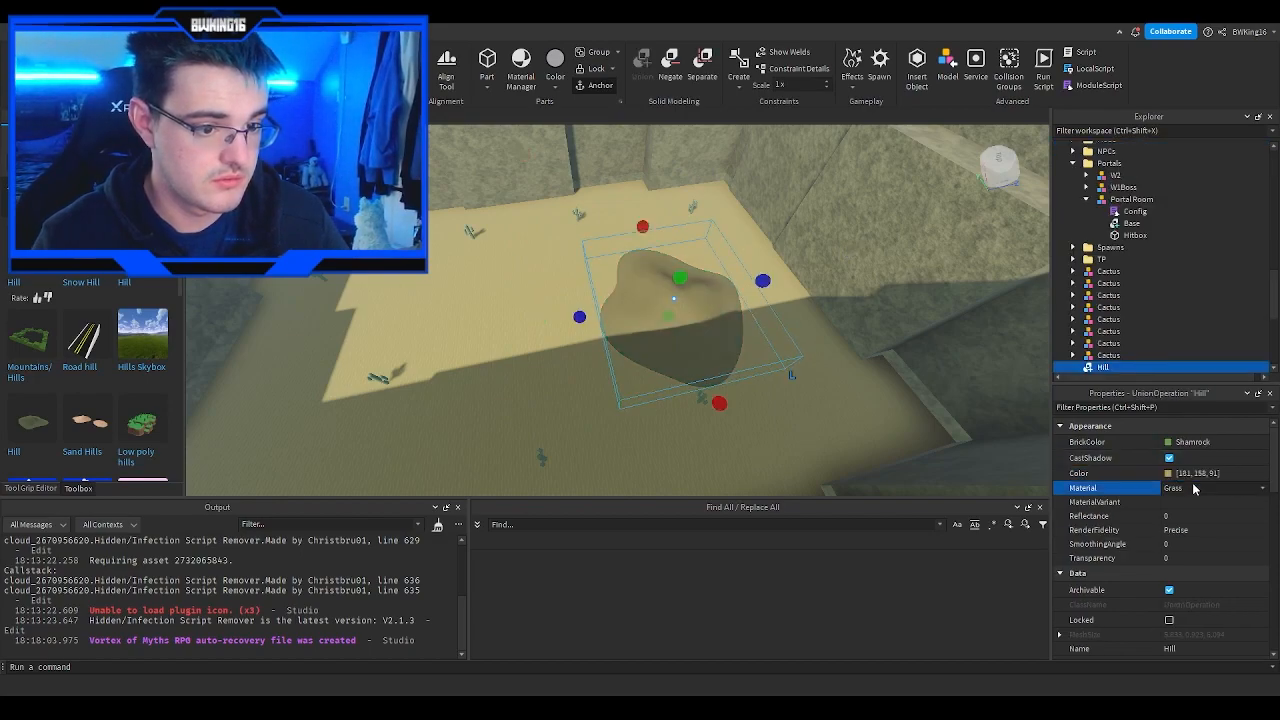
pyautogui.write('nd')
pyautogui.press('Return')
# Step: Move the sand hill across the desert floor to a sunlit spot in front of the cacti by the wall
pyautogui.scroll(5, 786, 317)
pyautogui.moveTo(660, 305); pyautogui.dragTo(681, 309)
pyautogui.moveTo(681, 309); pyautogui.dragTo(677, 306, button='right')
pyautogui.moveTo(605, 300); pyautogui.dragTo(631, 311)
pyautogui.moveTo(631, 311); pyautogui.dragTo(631, 311, button='right')
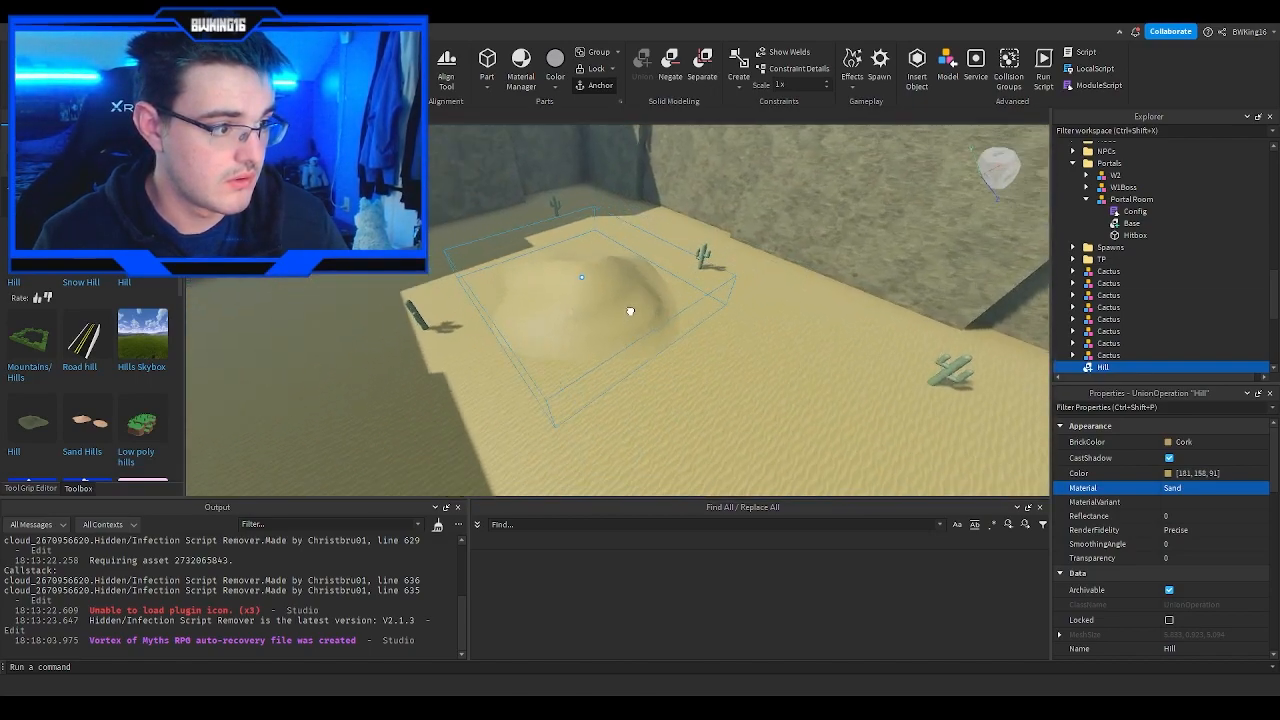
pyautogui.moveTo(631, 311); pyautogui.dragTo(608, 312)
pyautogui.moveTo(631, 311); pyautogui.dragTo(608, 312, button='right')
pyautogui.moveTo(591, 303); pyautogui.dragTo(651, 331)
pyautogui.moveTo(651, 331); pyautogui.dragTo(651, 331, button='right')
pyautogui.moveTo(651, 331); pyautogui.dragTo(661, 312)
pyautogui.moveTo(651, 331); pyautogui.dragTo(661, 312, button='right')
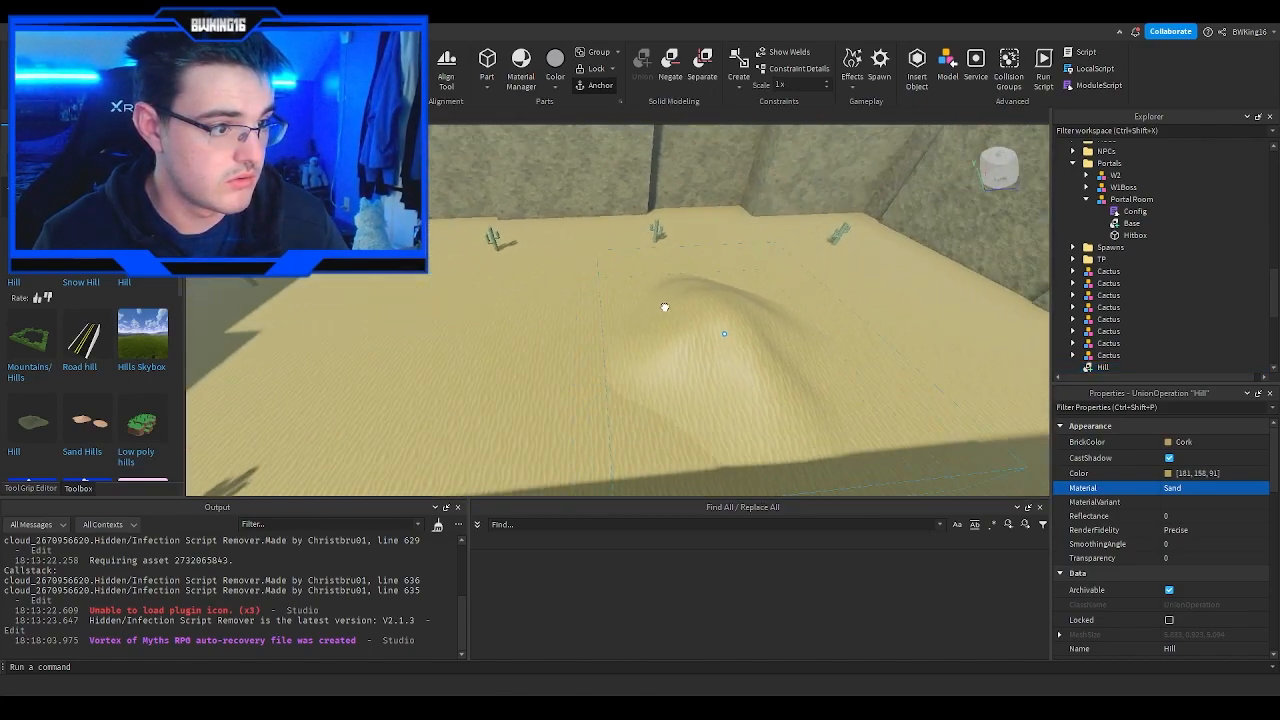
# Step: Duplicate the sand hill twice and place the copies on other parts of the desert floor
pyautogui.hotkey('ctrl', 'd')
pyautogui.moveTo(717, 251); pyautogui.dragTo(735, 280)
pyautogui.moveTo(721, 260); pyautogui.dragTo(735, 280, button='right')
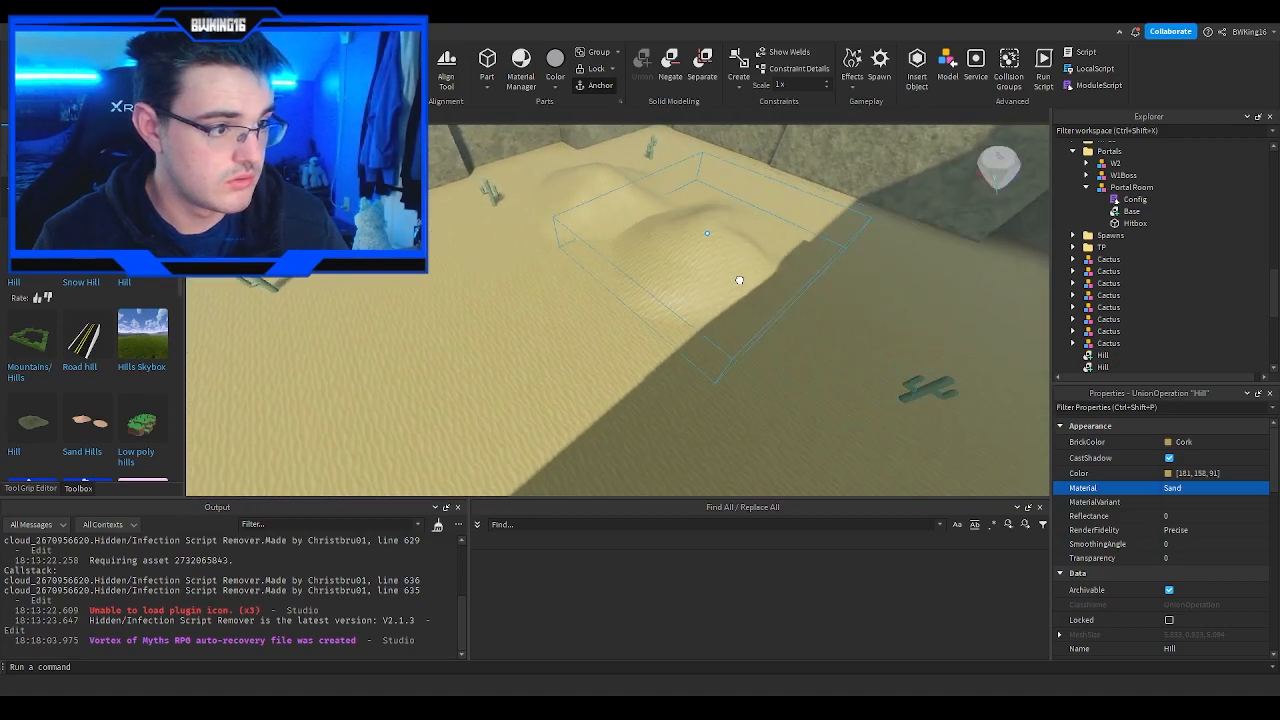
pyautogui.moveTo(735, 280); pyautogui.dragTo(758, 273)
pyautogui.moveTo(735, 280); pyautogui.dragTo(758, 273, button='right')
pyautogui.moveTo(818, 220); pyautogui.dragTo(780, 266)
pyautogui.hotkey('ctrl', 'd')
pyautogui.moveTo(803, 208); pyautogui.dragTo(780, 266, button='right')
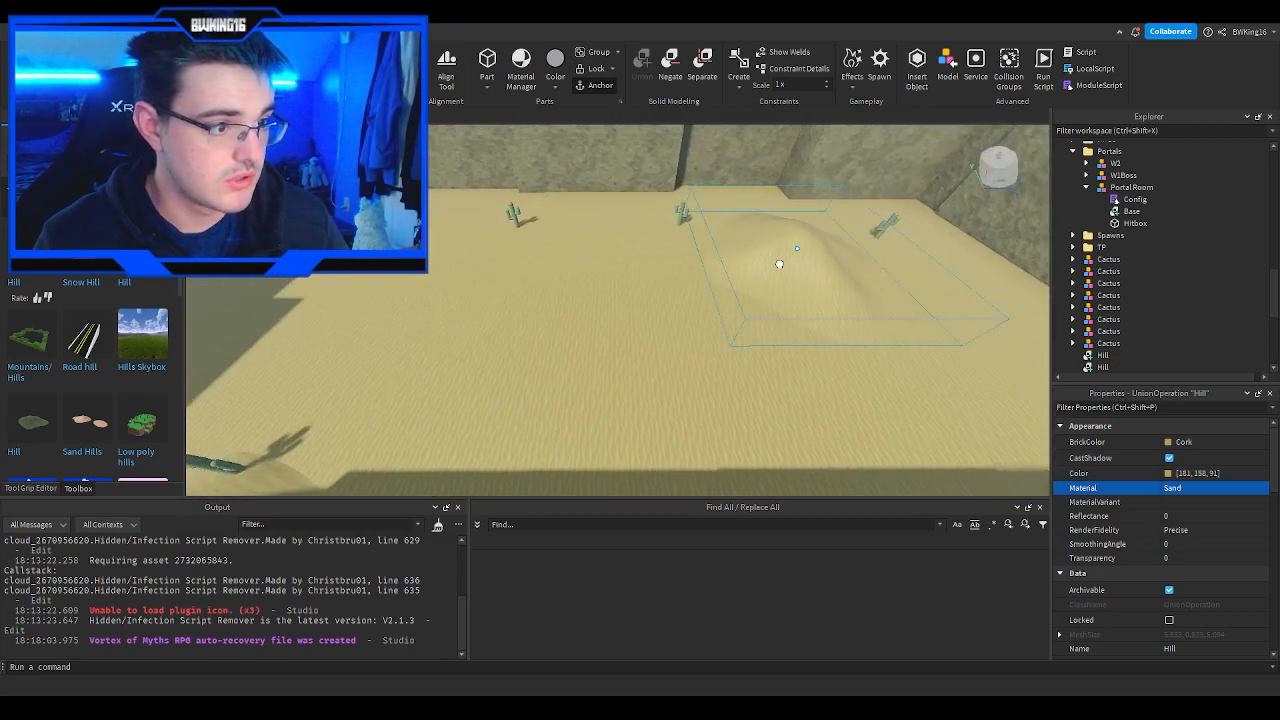
pyautogui.moveTo(780, 266); pyautogui.dragTo(584, 279)
pyautogui.moveTo(598, 268); pyautogui.dragTo(603, 235, button='right')
# Step: Move all the Cactus models and Hill unions from the workspace into the W2 | Heated Desert map folder
pyautogui.click(601, 239)
pyautogui.press('w')
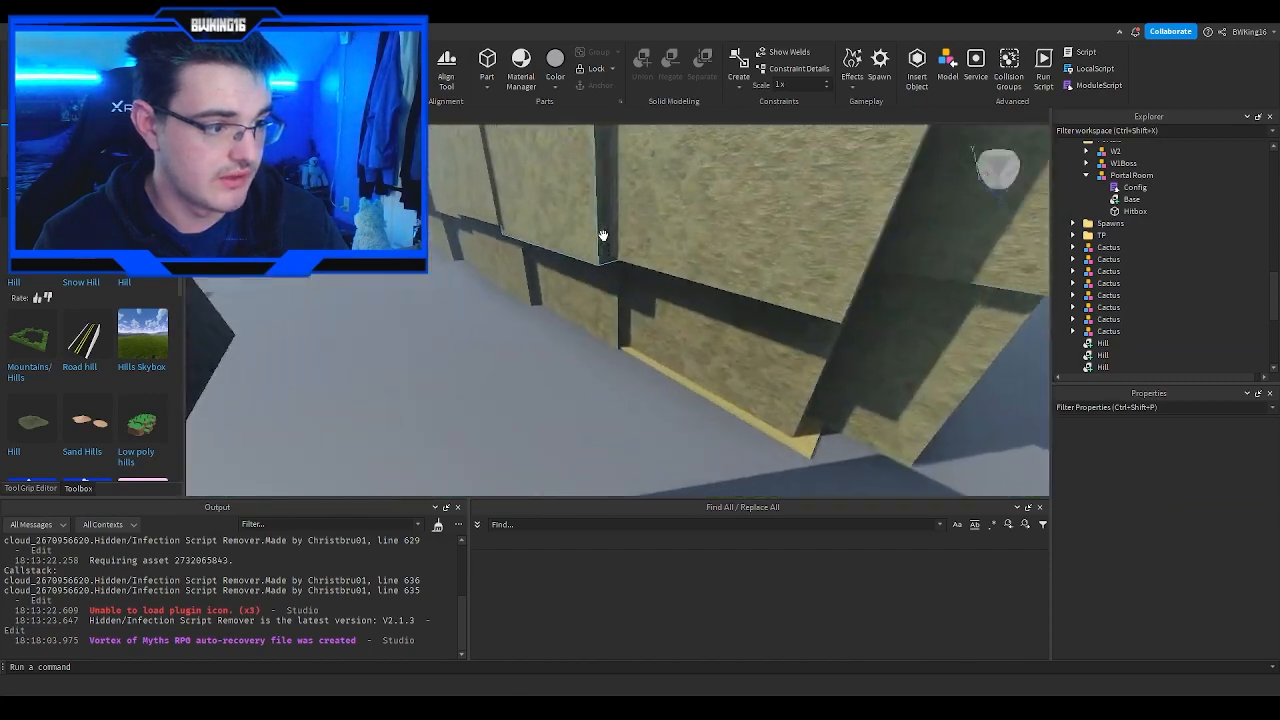
pyautogui.press('w')
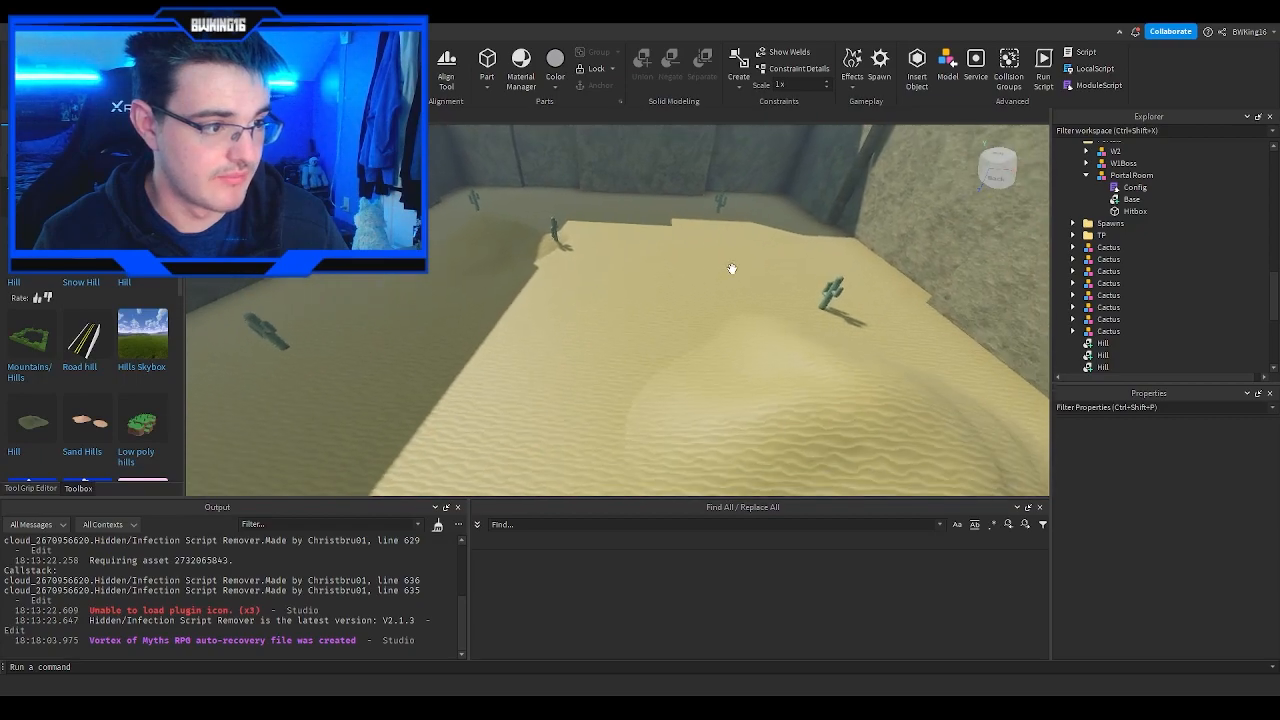
pyautogui.click(563, 278)
pyautogui.scroll(-3, 1140, 298)
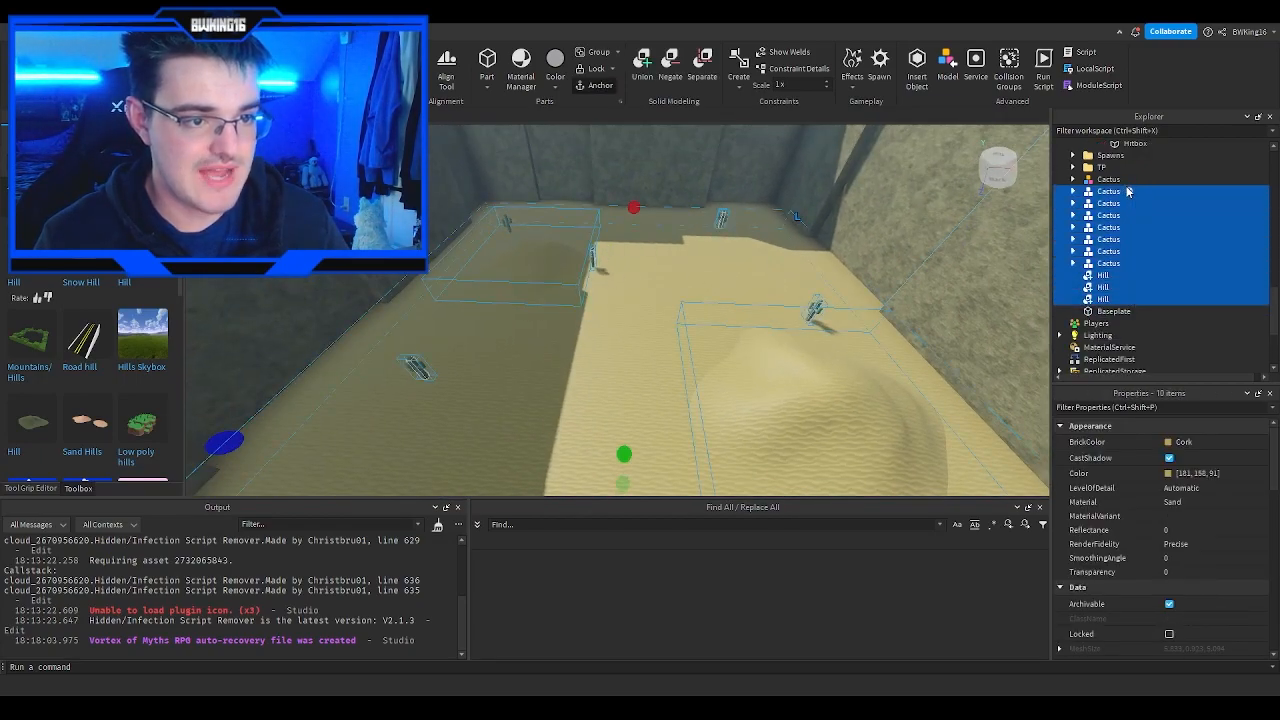
pyautogui.moveTo(1103, 185); pyautogui.dragTo(1160, 236)
pyautogui.click(1114, 232)
pyautogui.click(1086, 231)
# Step: Look over the decorated desert area with its cacti and sand hills
pyautogui.moveTo(778, 255); pyautogui.dragTo(779, 218, button='right')
pyautogui.press('s')
pyautogui.click(706, 179)
pyautogui.moveTo(706, 179)
pyautogui.mouseDown(button='right')
pyautogui.moveTo(686, 191)
pyautogui.moveTo(715, 190)
pyautogui.mouseUp(button='right')
pyautogui.press('w')
pyautogui.press('w')
pyautogui.press('w')
pyautogui.press('w')
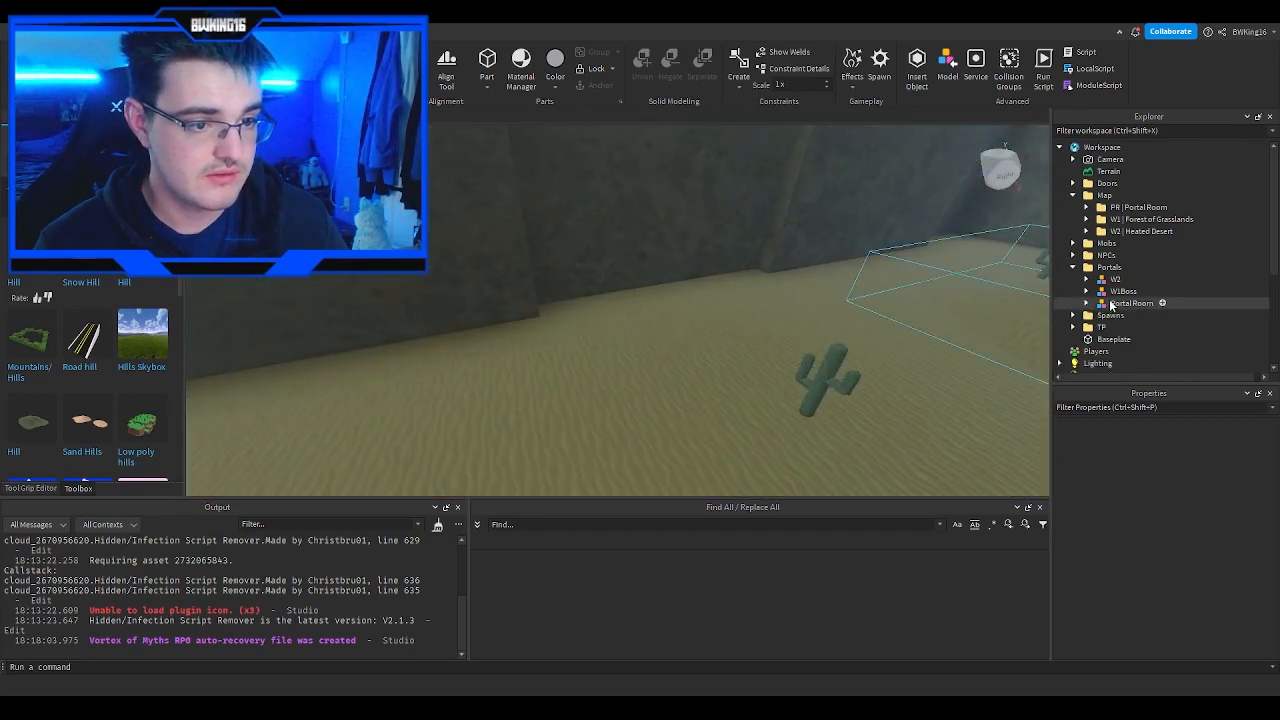
# Step: Collapse the Portals folder and duplicate one of the Thief mobs
pyautogui.click(1111, 303)
pyautogui.click(1104, 270)
pyautogui.click(1075, 269)
pyautogui.moveTo(814, 274); pyautogui.dragTo(814, 274, button='right')
pyautogui.click(666, 194)
pyautogui.moveTo(665, 193); pyautogui.dragTo(665, 192, button='right')
pyautogui.press('w')
pyautogui.press('w')
pyautogui.press('w')
pyautogui.click(649, 304)
pyautogui.hotkey('ctrl', 'd')
# Step: Carry the duplicated Thief into the walled desert and stand it on the sunlit sand near a cactus
pyautogui.moveTo(649, 306); pyautogui.dragTo(714, 334)
pyautogui.press('w')
pyautogui.moveTo(714, 334); pyautogui.dragTo(714, 334, button='right')
pyautogui.moveTo(714, 334); pyautogui.dragTo(708, 352)
pyautogui.moveTo(708, 352); pyautogui.dragTo(708, 352, button='right')
pyautogui.moveTo(708, 352); pyautogui.dragTo(670, 321)
pyautogui.moveTo(670, 321); pyautogui.dragTo(670, 321, button='right')
pyautogui.moveTo(670, 321); pyautogui.dragTo(664, 310)
pyautogui.press('w')
pyautogui.moveTo(664, 310); pyautogui.dragTo(664, 310, button='right')
pyautogui.moveTo(664, 310); pyautogui.dragTo(661, 311)
pyautogui.moveTo(661, 311); pyautogui.dragTo(661, 311, button='right')
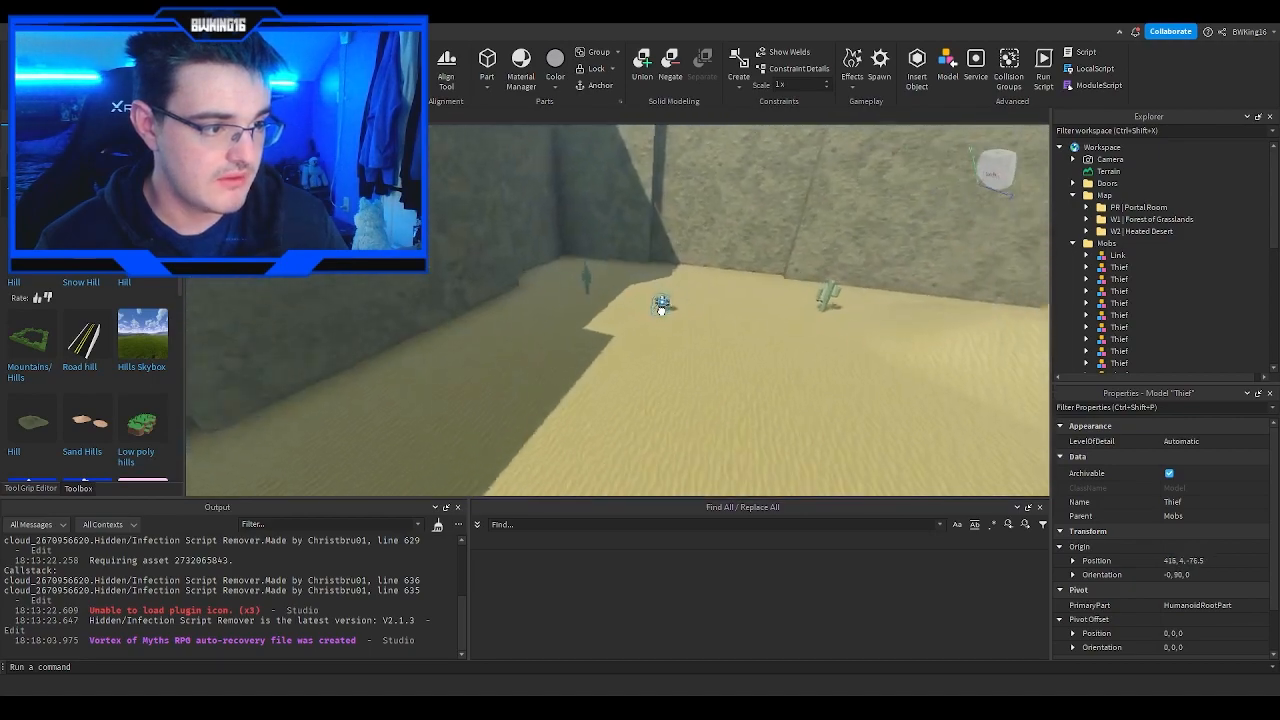
pyautogui.moveTo(661, 311); pyautogui.dragTo(663, 308)
pyautogui.press('w')
pyautogui.moveTo(661, 311); pyautogui.dragTo(663, 308, button='right')
pyautogui.moveTo(663, 308); pyautogui.dragTo(684, 300)
# Step: Rename the Thief copy in the desert as Mummy and open its MobConfig script
pyautogui.scroll(-4, 1108, 262)
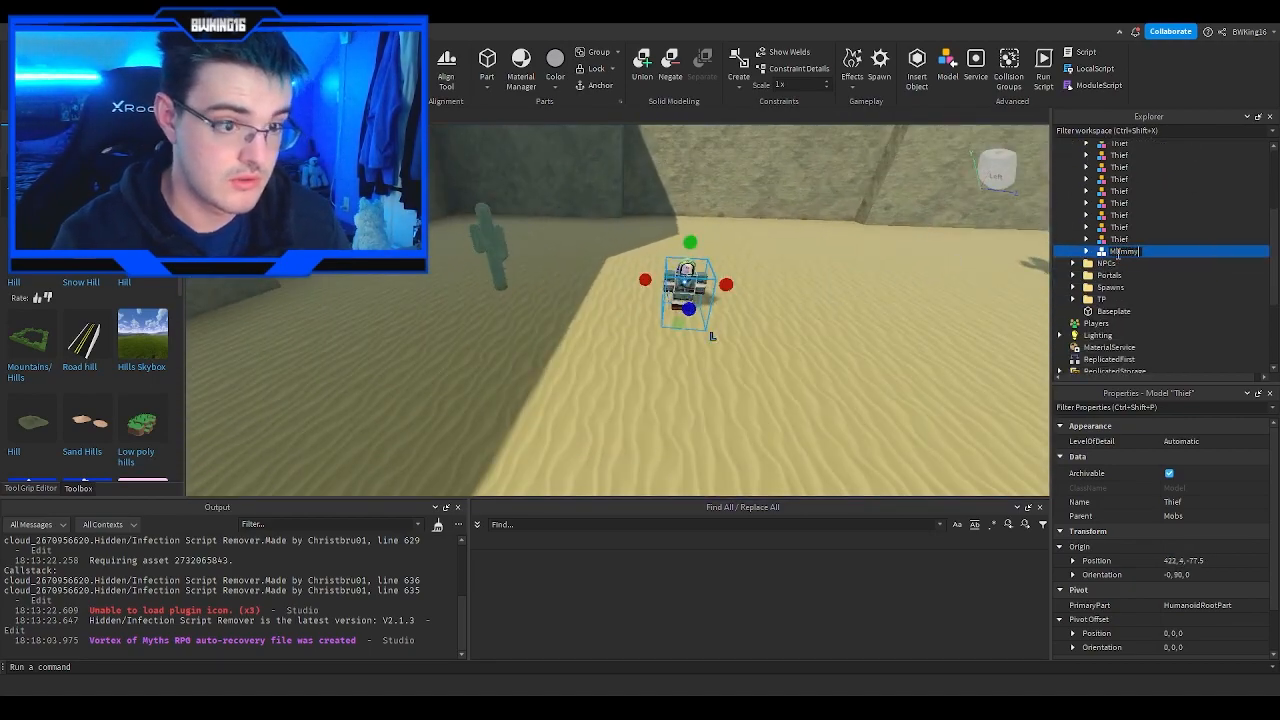
pyautogui.click(1087, 251)
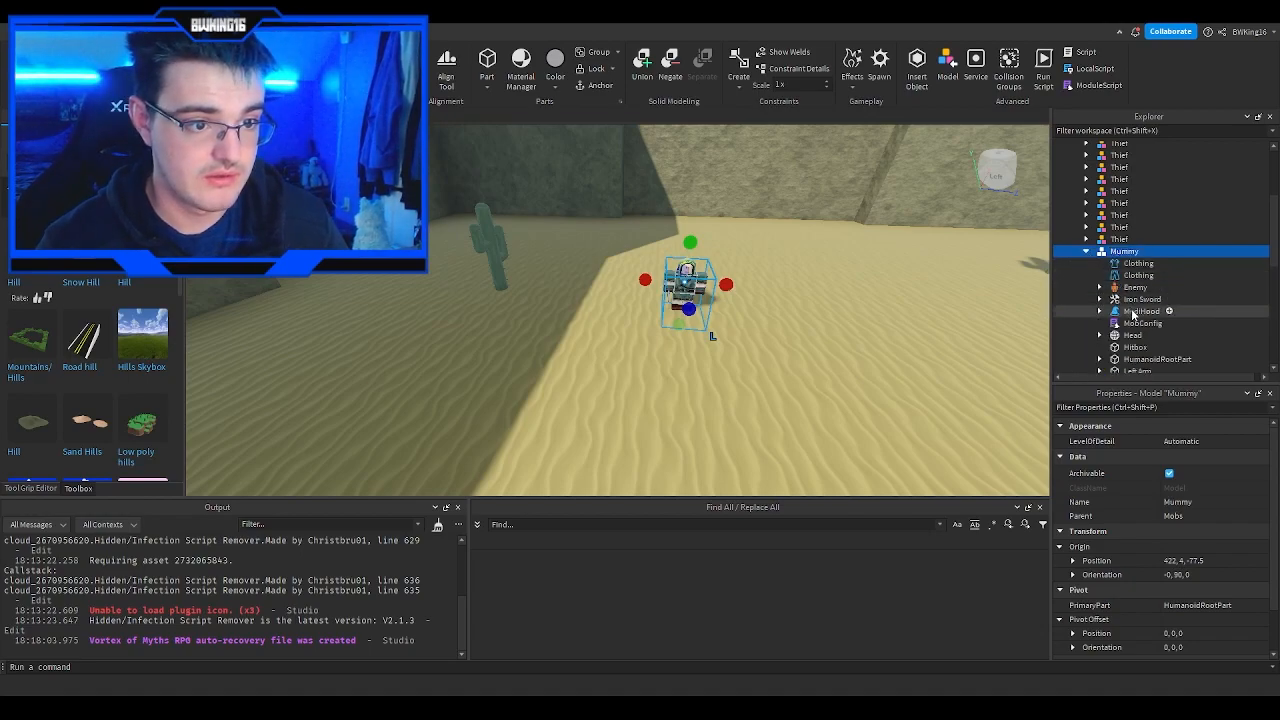
pyautogui.doubleClick(1142, 323)
# Step: In the Mummy's MobConfig, set Name to "Mummy" and Level to {12, 10}
pyautogui.click(312, 173)
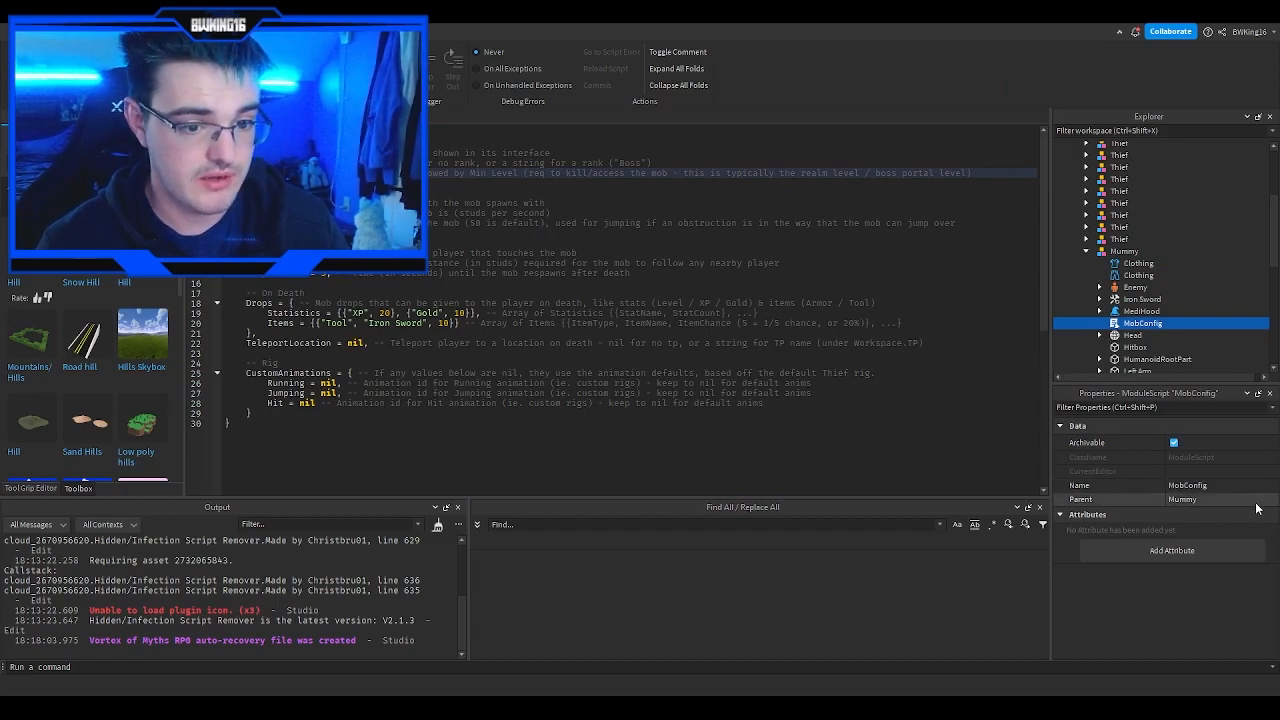
pyautogui.click(465, 253)
pyautogui.click(320, 174)
pyautogui.click(300, 153)
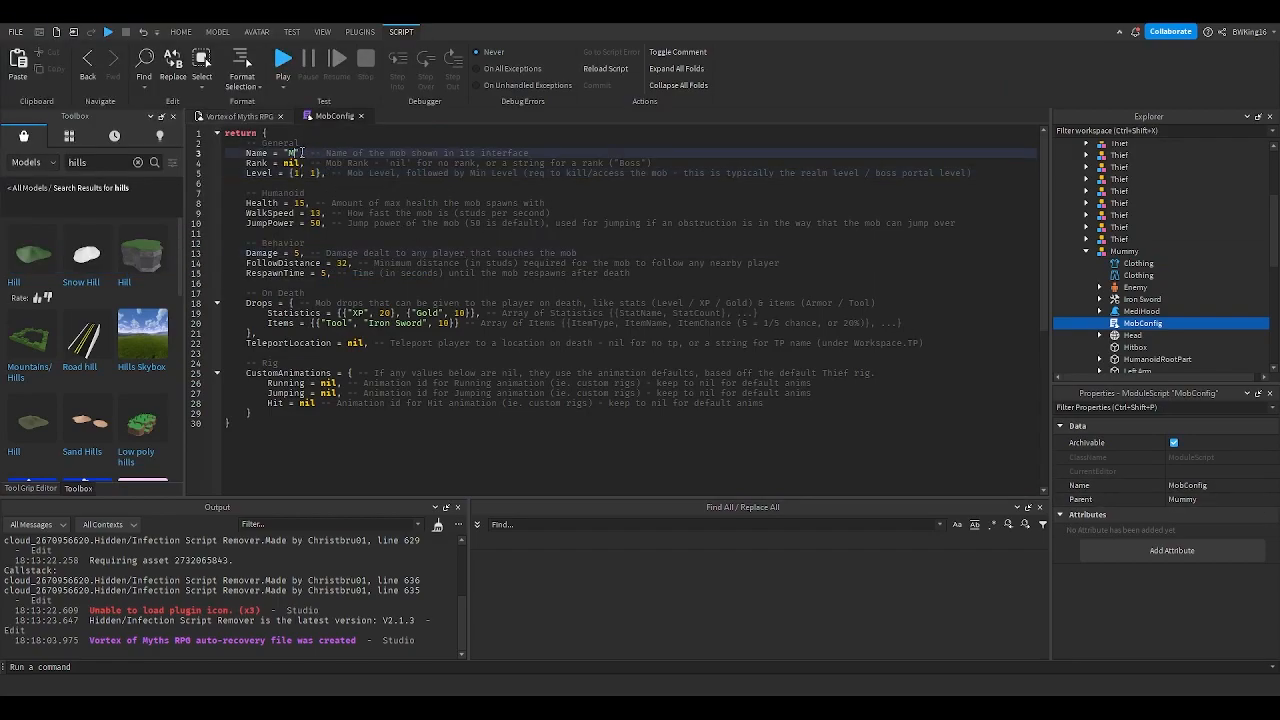
pyautogui.click(300, 172)
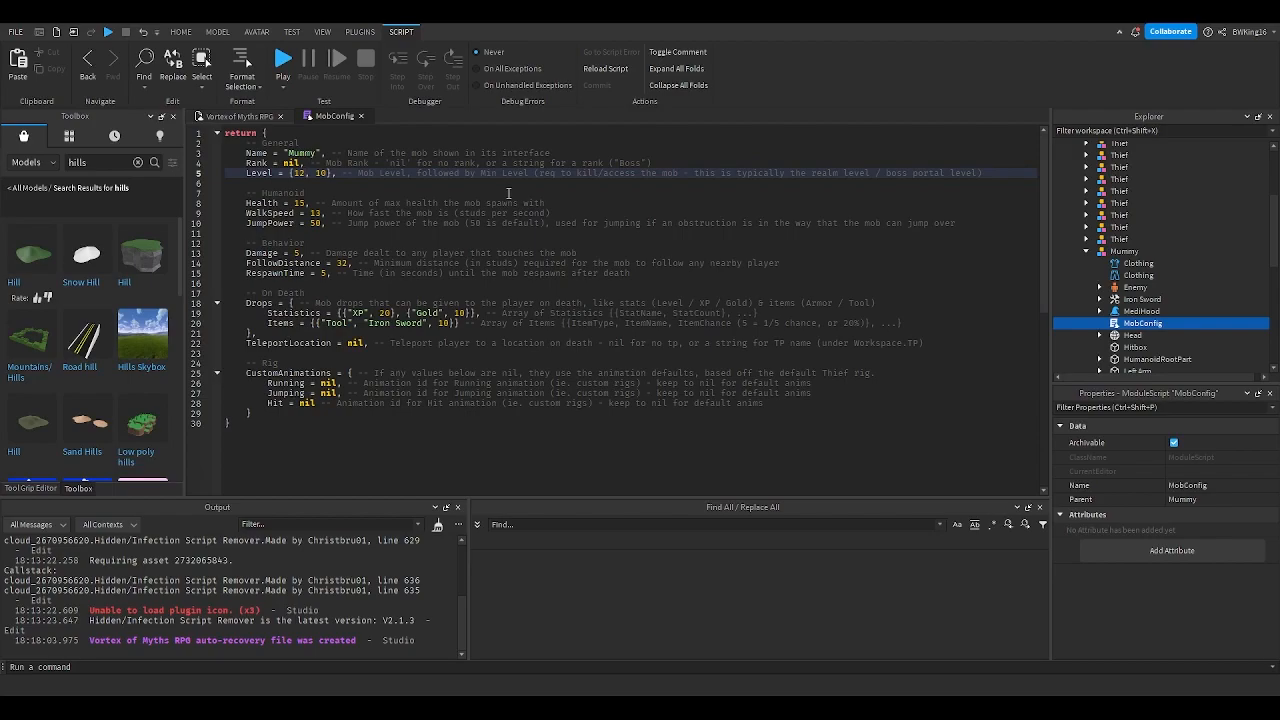
# Step: Open the Link boss's MobConfig and check its level, health and XP drop for comparison
pyautogui.doubleClick(384, 313)
pyautogui.scroll(1, 1074, 264)
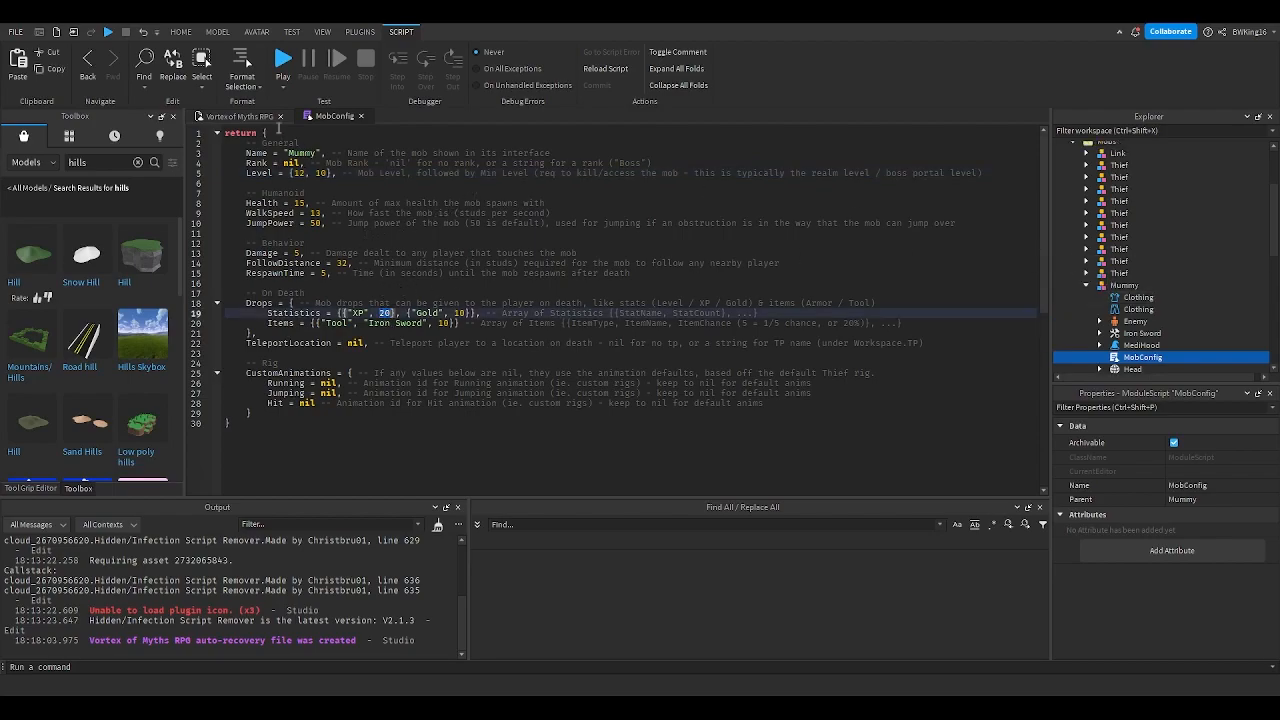
pyautogui.click(240, 117)
pyautogui.moveTo(608, 280); pyautogui.dragTo(610, 280, button='right')
pyautogui.press('w')
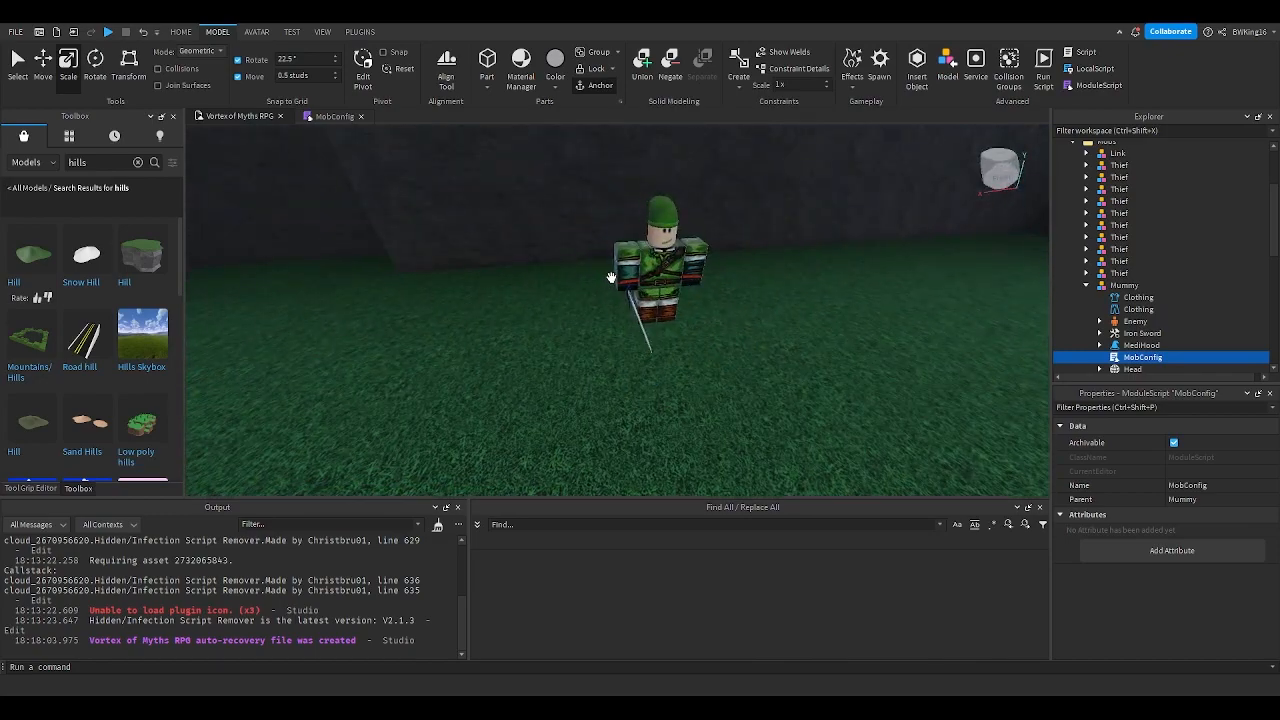
pyautogui.click(630, 280)
pyautogui.click(1085, 155)
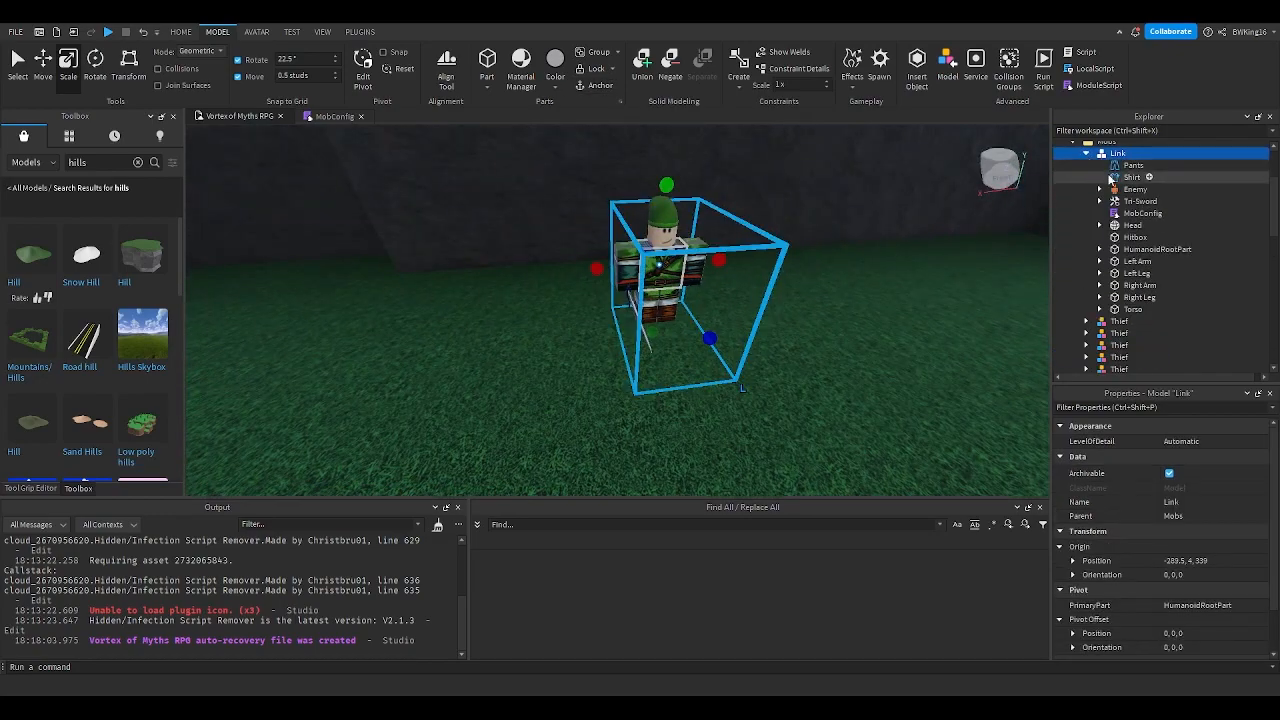
pyautogui.doubleClick(1125, 213)
pyautogui.click(333, 203)
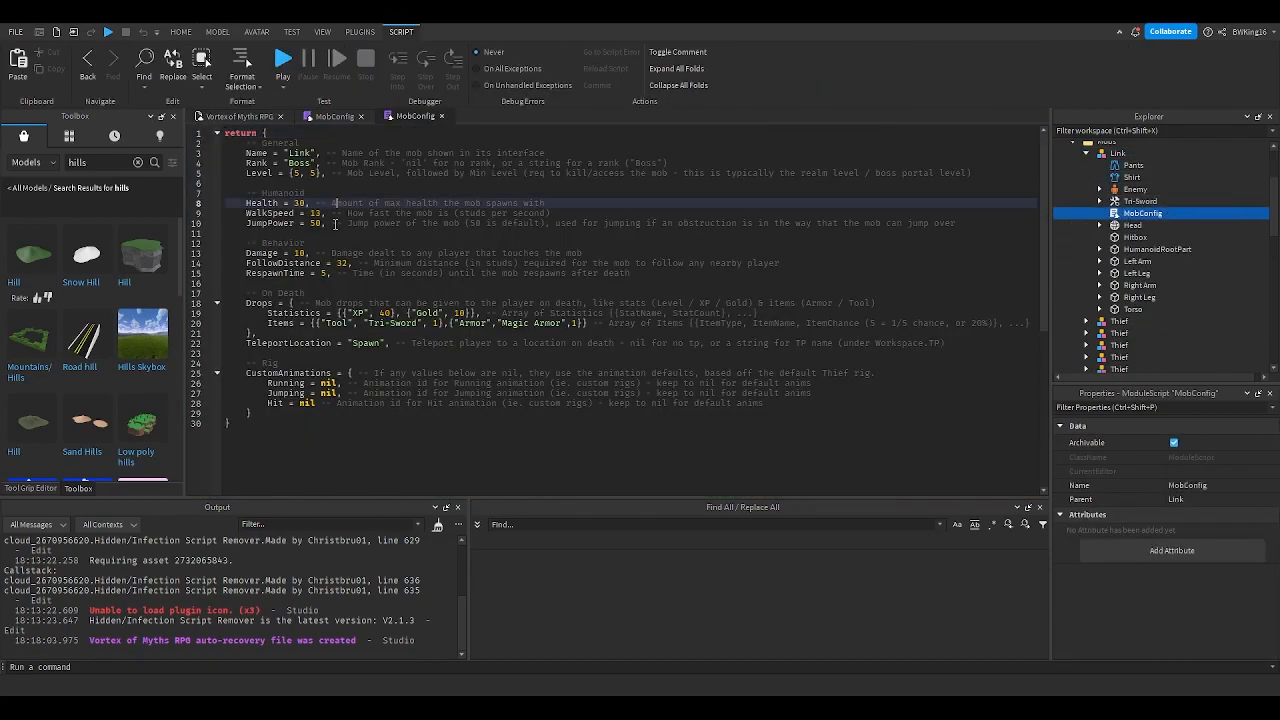
# Step: Set the Mummy's XP drop to 30, compare it with Link's config, and close both MobConfig scripts
pyautogui.click(331, 118)
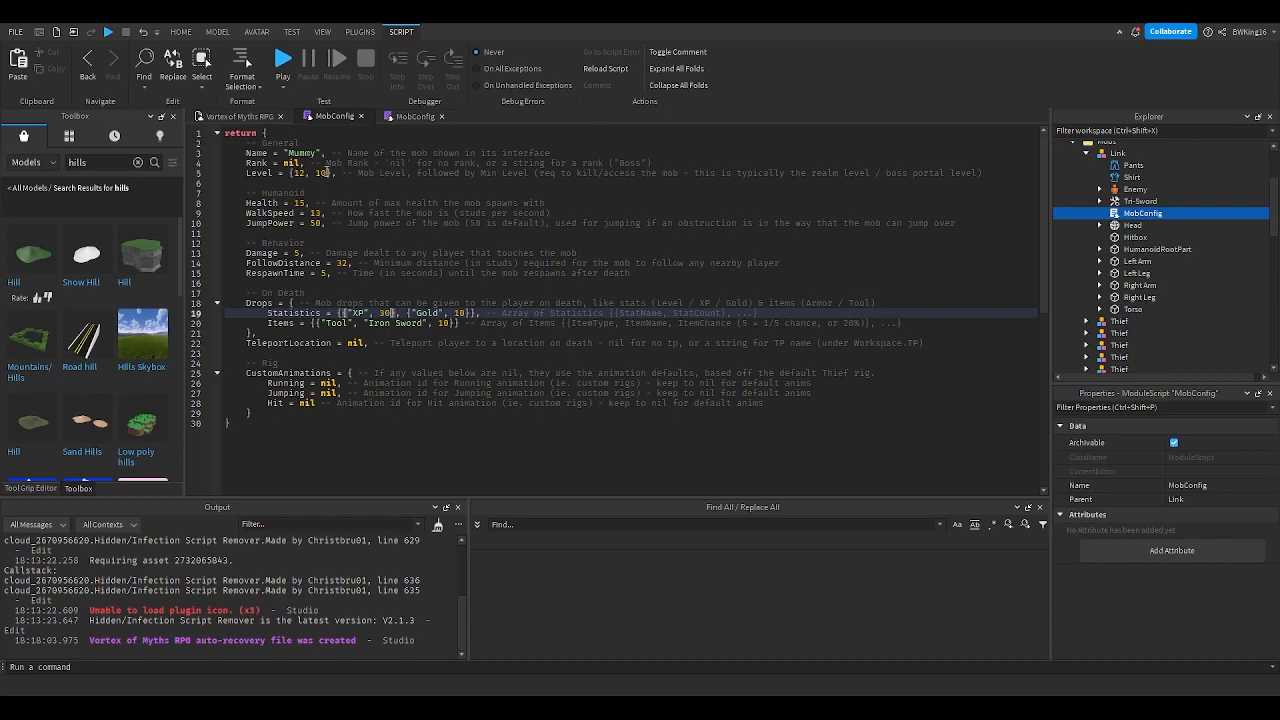
pyautogui.click(388, 118)
pyautogui.click(347, 116)
pyautogui.click(397, 115)
pyautogui.click(349, 118)
pyautogui.click(362, 118)
pyautogui.click(362, 118)
# Step: Search the model library for "mummy" and insert the bandage-wrapped mummy model into the map
pyautogui.moveTo(559, 258); pyautogui.dragTo(558, 259, button='right')
pyautogui.click(106, 165)
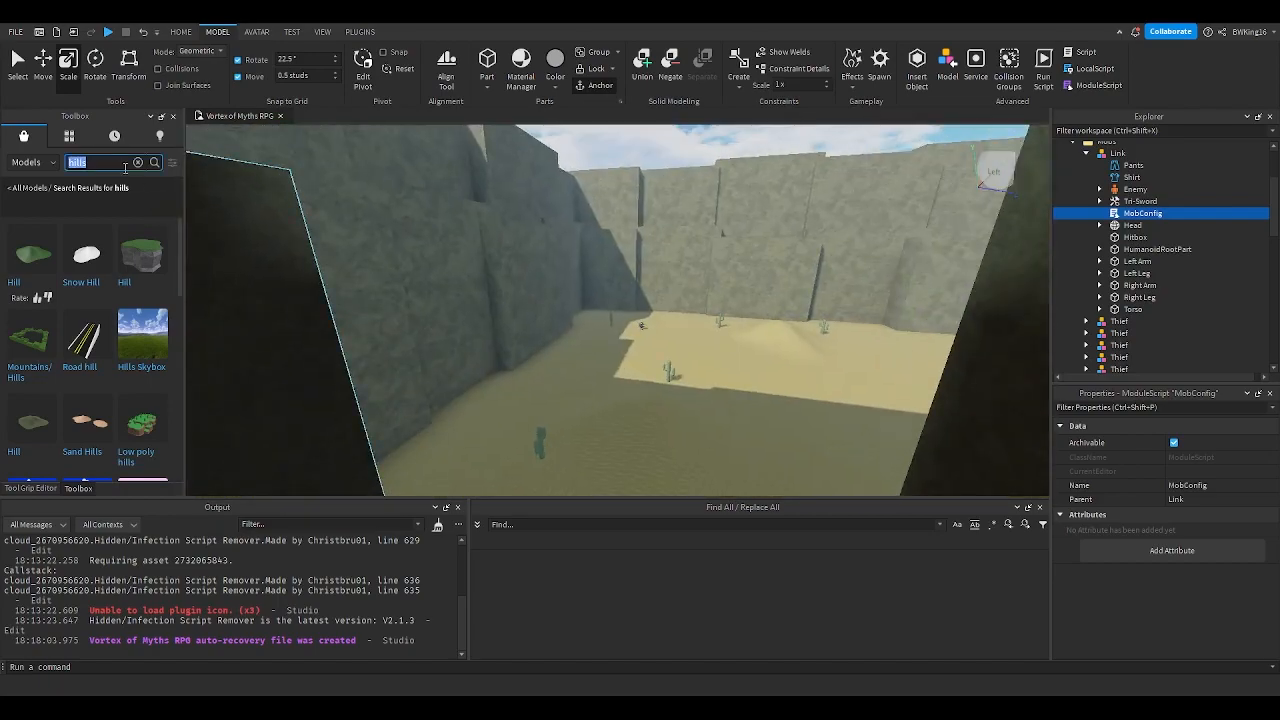
pyautogui.write('mummy')
pyautogui.press('Return')
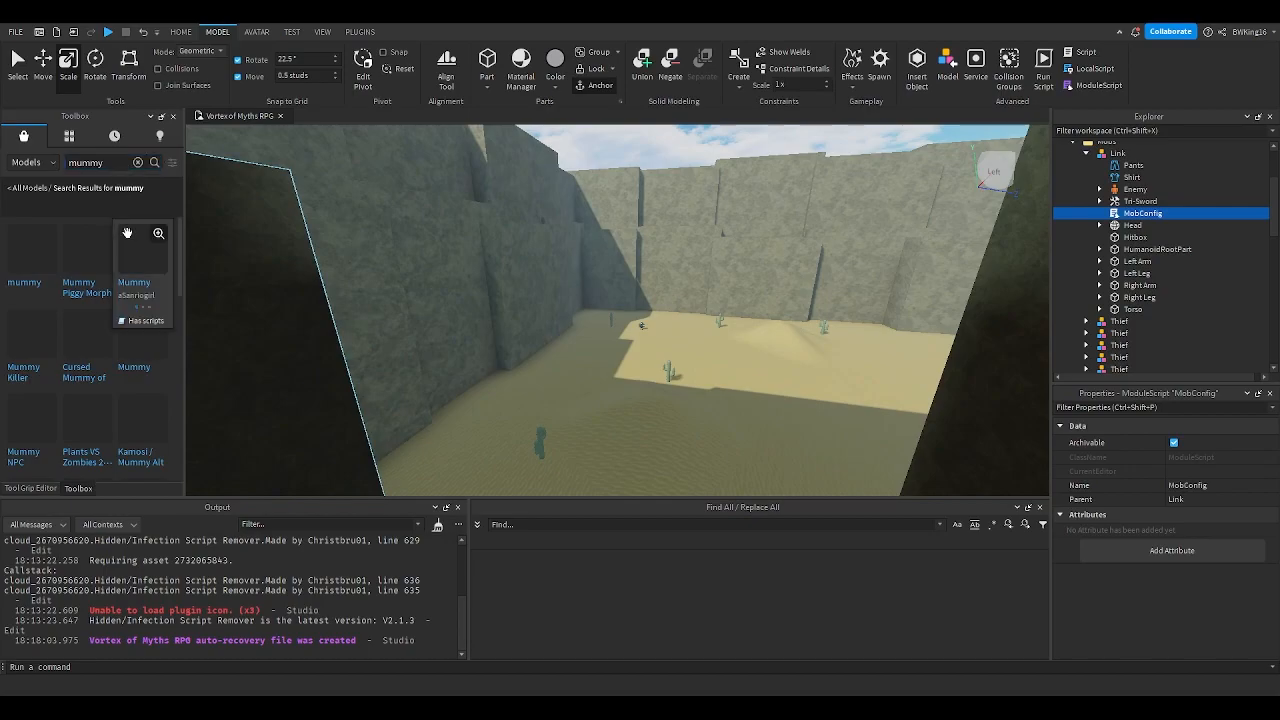
pyautogui.moveTo(376, 307); pyautogui.dragTo(376, 307, button='right')
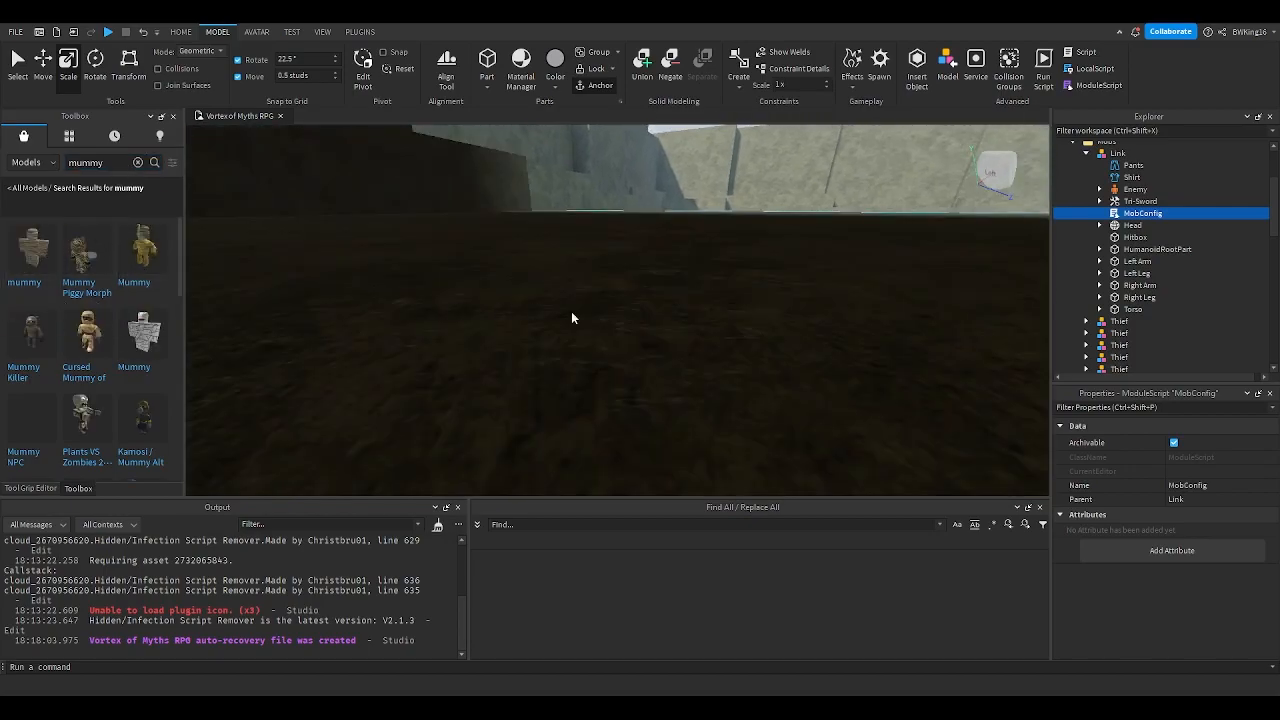
pyautogui.moveTo(770, 392); pyautogui.dragTo(746, 362)
pyautogui.moveTo(746, 362); pyautogui.dragTo(749, 363, button='right')
pyautogui.scroll(-2, 1166, 283)
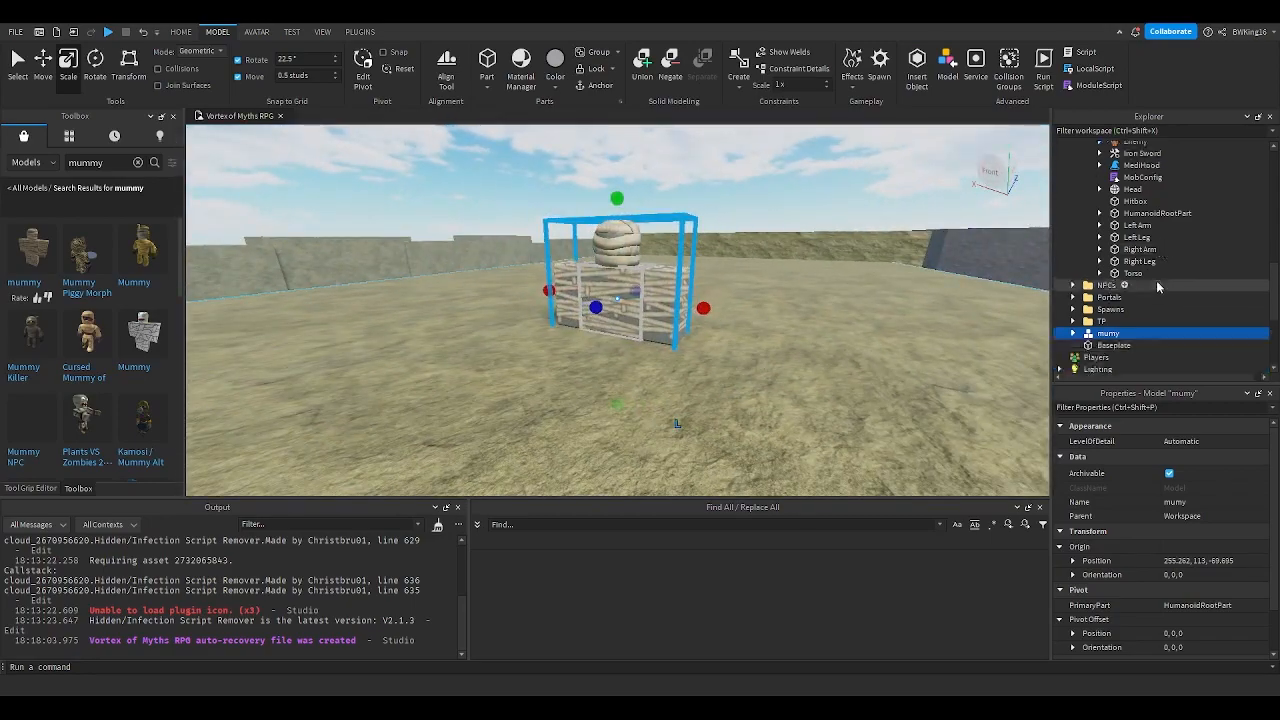
# Step: Copy the two Clothing items from the inserted mummy model and return to the Mummy mob in the desert
pyautogui.click(1074, 299)
pyautogui.scroll(-2, 1120, 290)
pyautogui.click(1167, 279)
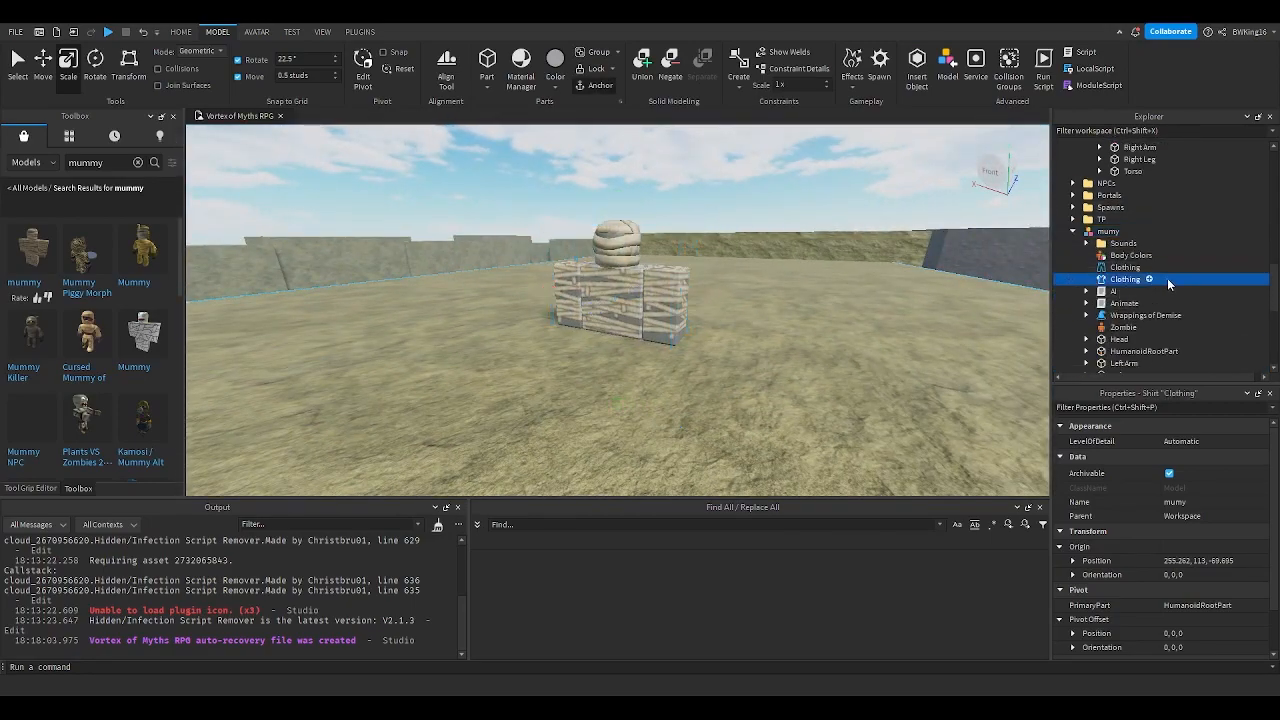
pyautogui.keyDown('ctrl'); pyautogui.click(1163, 270); pyautogui.keyUp('ctrl')
pyautogui.scroll(-5, 646, 251)
pyautogui.moveTo(646, 251); pyautogui.dragTo(643, 252, button='right')
pyautogui.scroll(5, 643, 252)
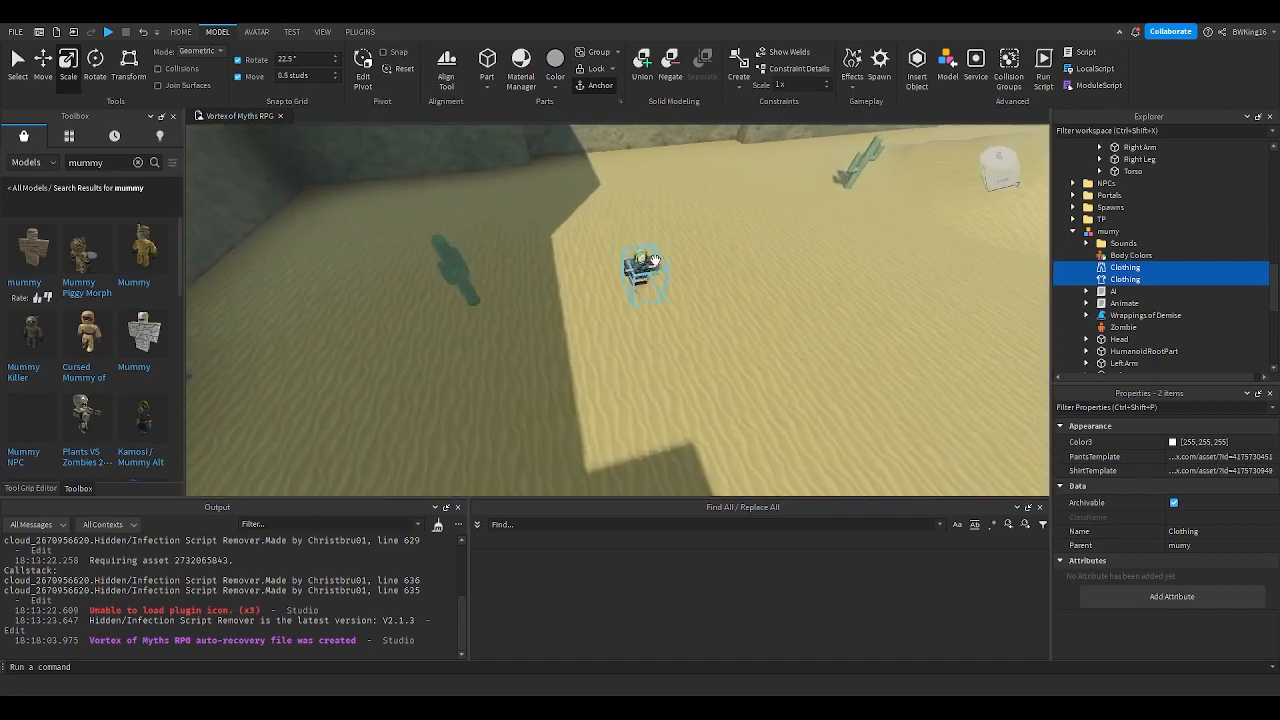
# Step: Delete the MediHood accessory and both Clothing items from the Mummy mob
pyautogui.click(643, 262)
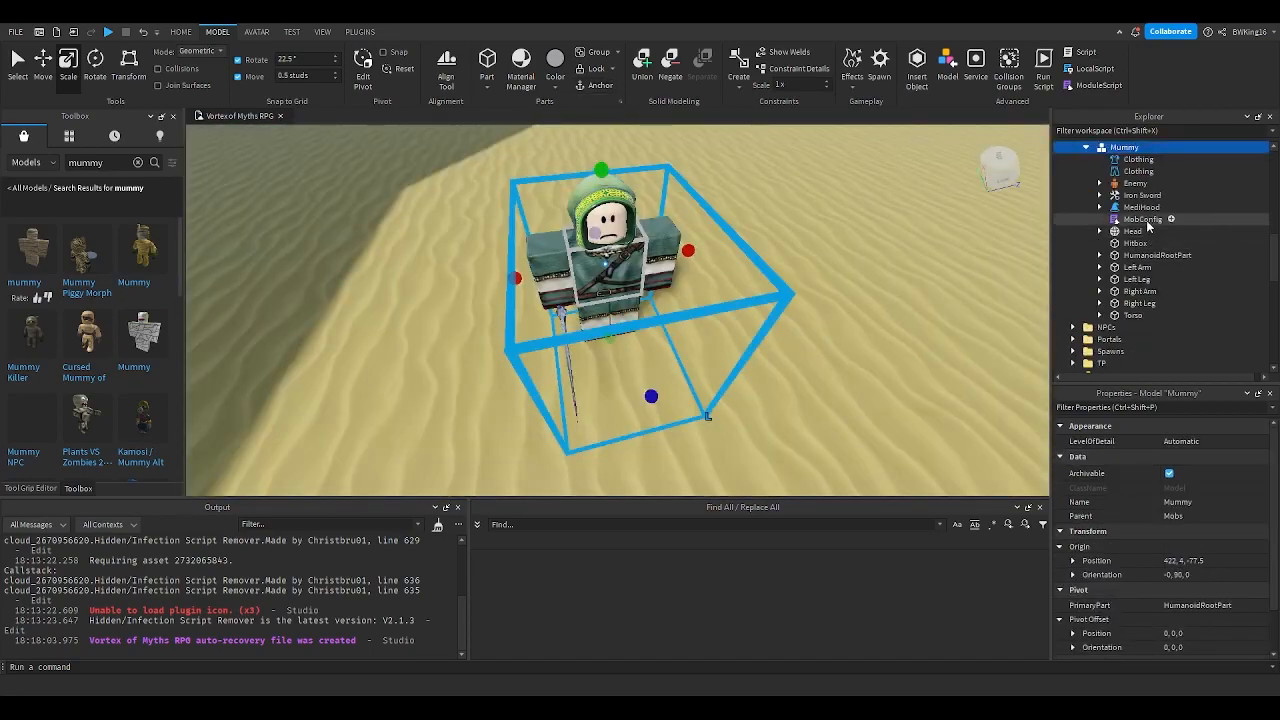
pyautogui.click(1140, 207)
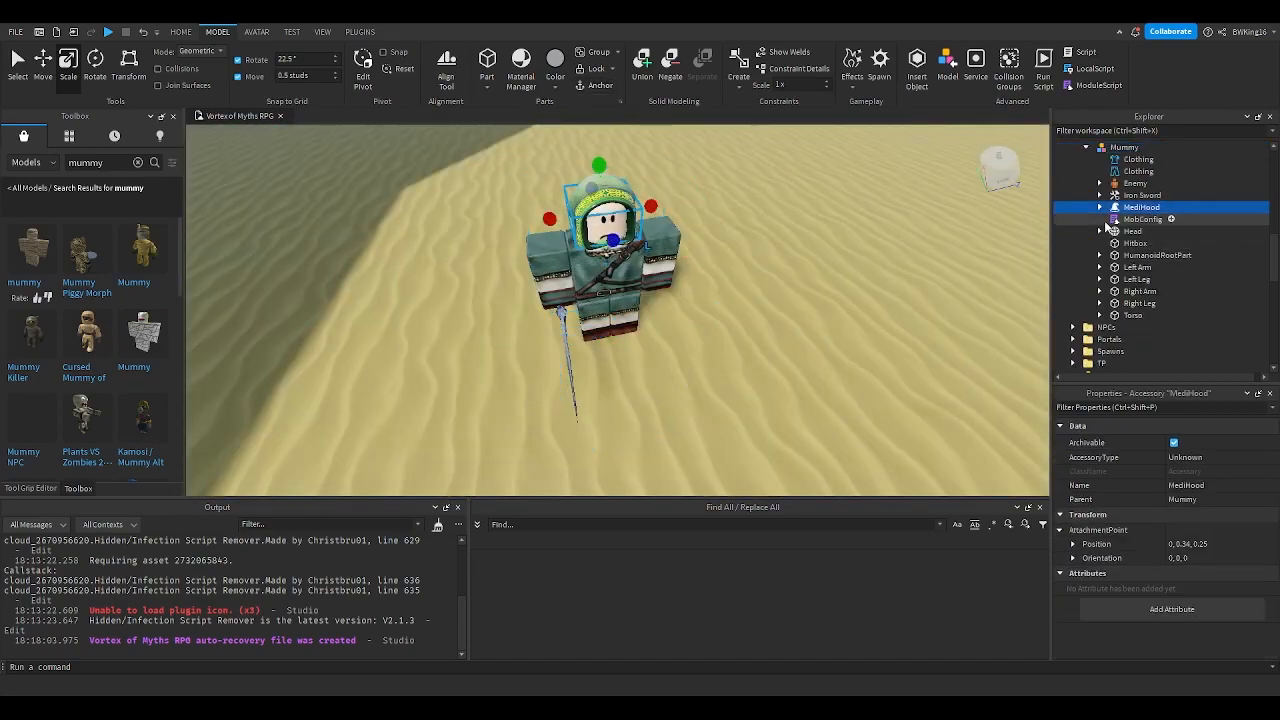
pyautogui.press('Delete')
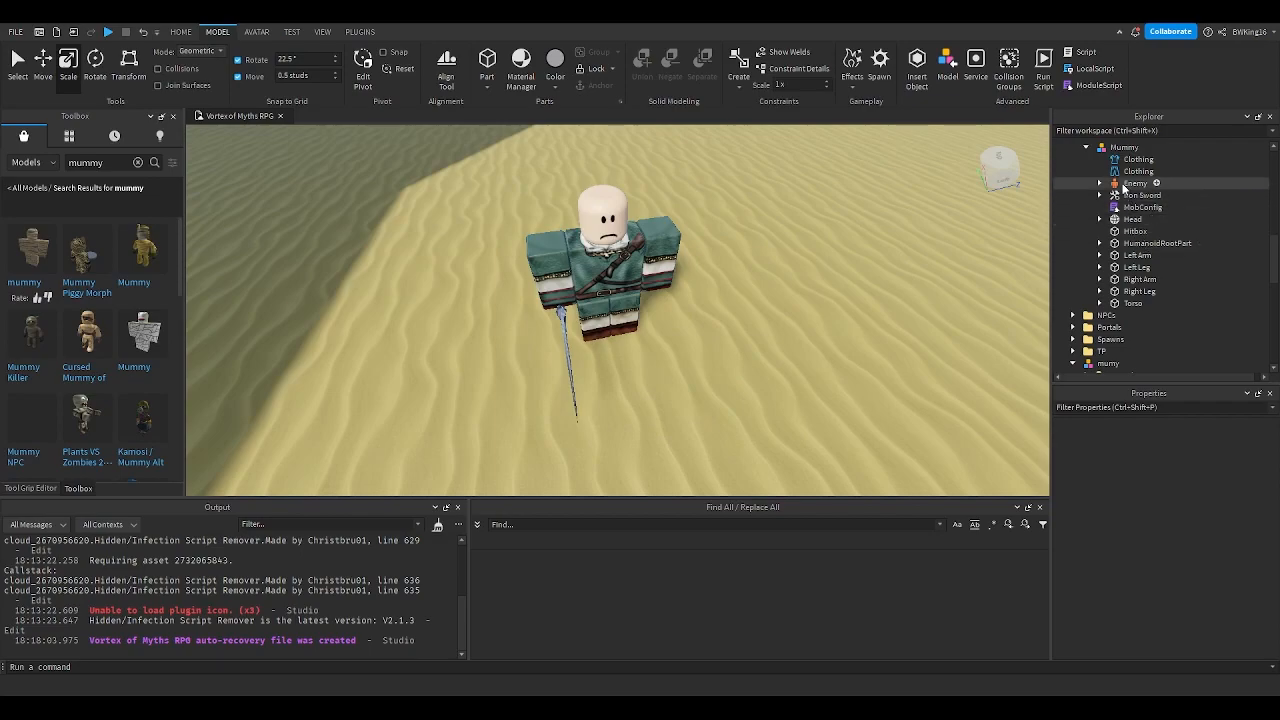
pyautogui.click(1195, 172)
pyautogui.keyDown('shift'); pyautogui.click(1171, 160); pyautogui.keyUp('shift')
pyautogui.press('Delete')
# Step: Paste the copied bandage Clothing items into the Mummy mob
pyautogui.click(1126, 149)
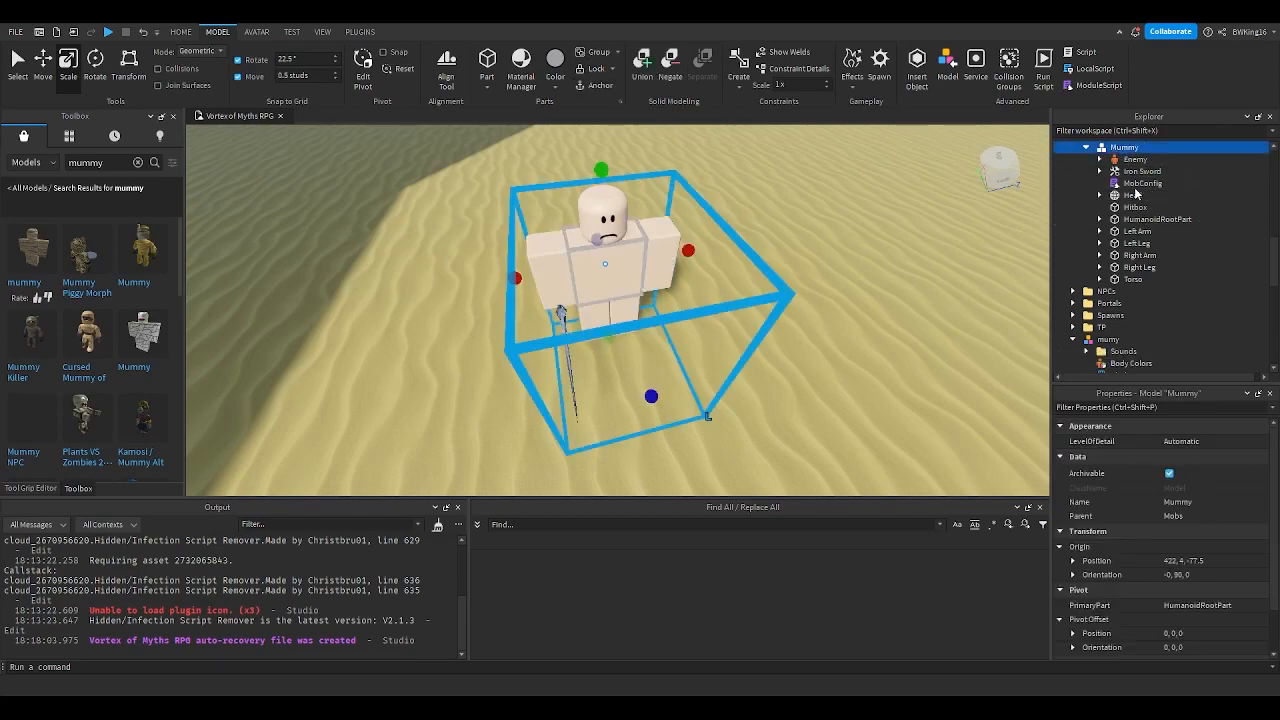
pyautogui.click(1135, 193)
pyautogui.hotkey('ctrl', 'v')
# Step: Check the inserted mummy's right leg color and set the Mummy mob's head, arms, legs and torso to BrickColor Flint
pyautogui.scroll(3, 777, 251)
pyautogui.moveTo(789, 246); pyautogui.dragTo(940, 240, button='right')
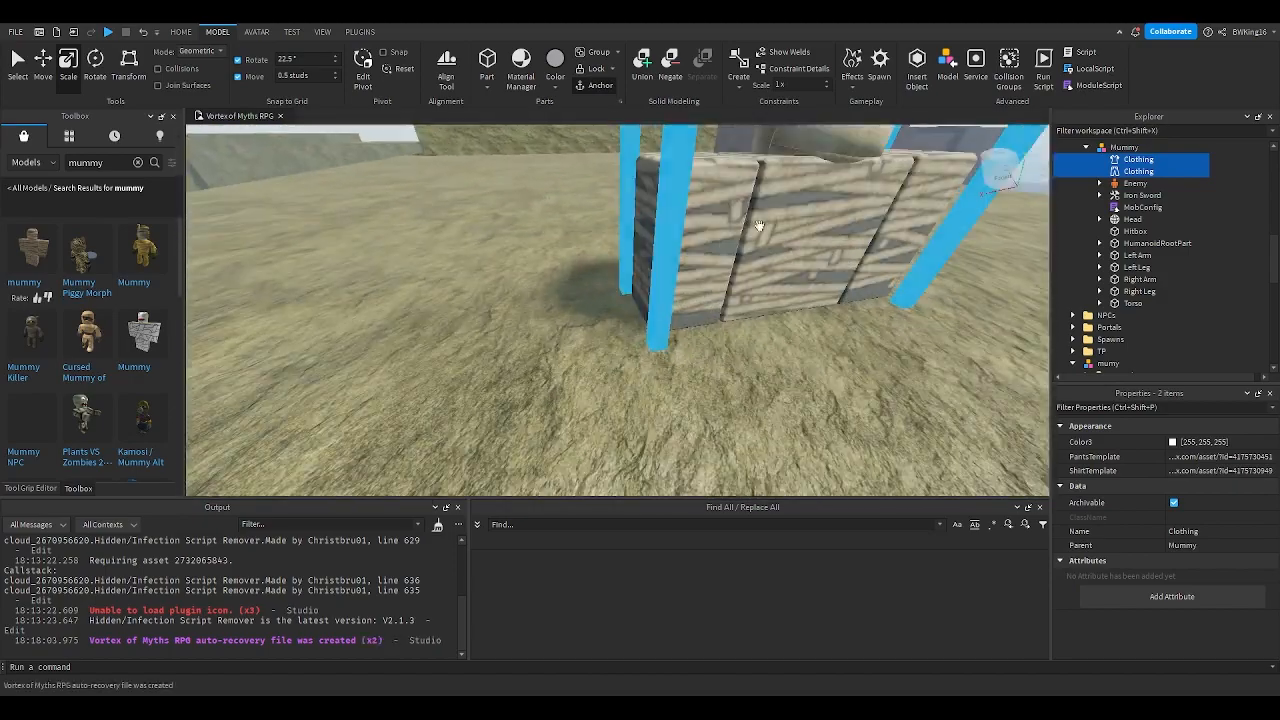
pyautogui.click(950, 240)
pyautogui.scroll(-6, 1110, 290)
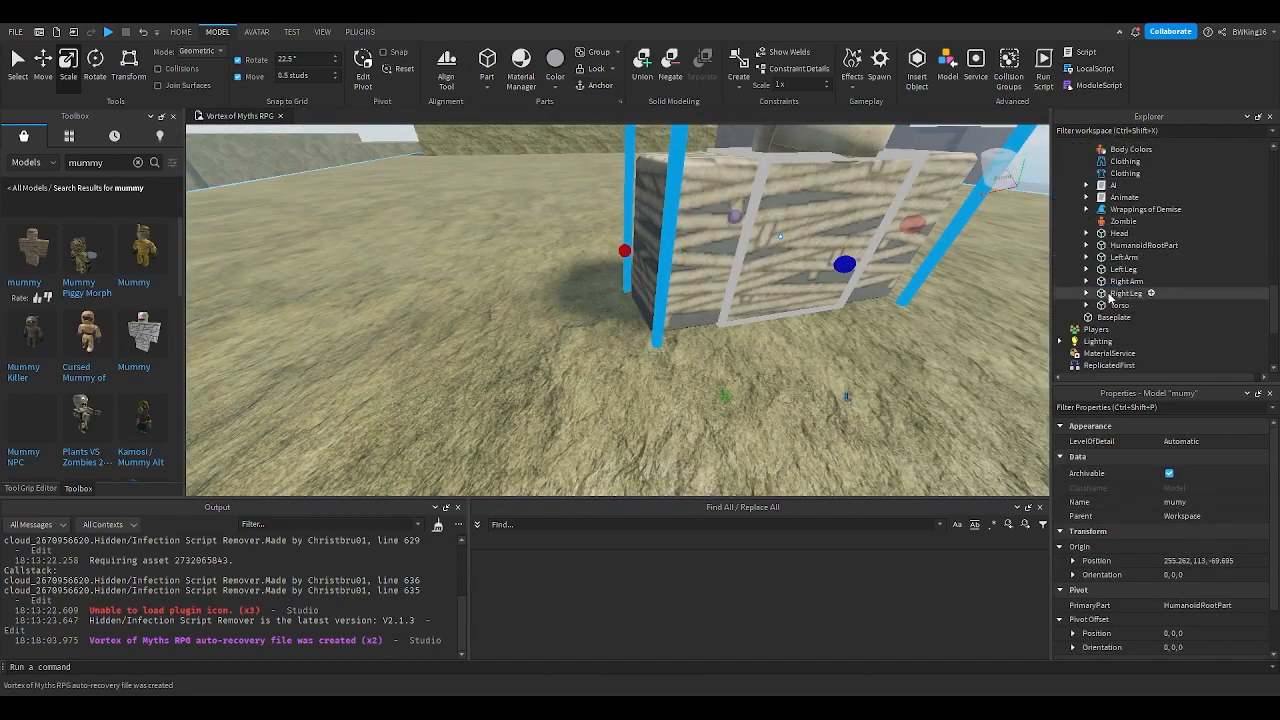
pyautogui.click(1095, 294)
pyautogui.moveTo(737, 237); pyautogui.dragTo(638, 199, button='right')
pyautogui.click(638, 199)
pyautogui.press('f')
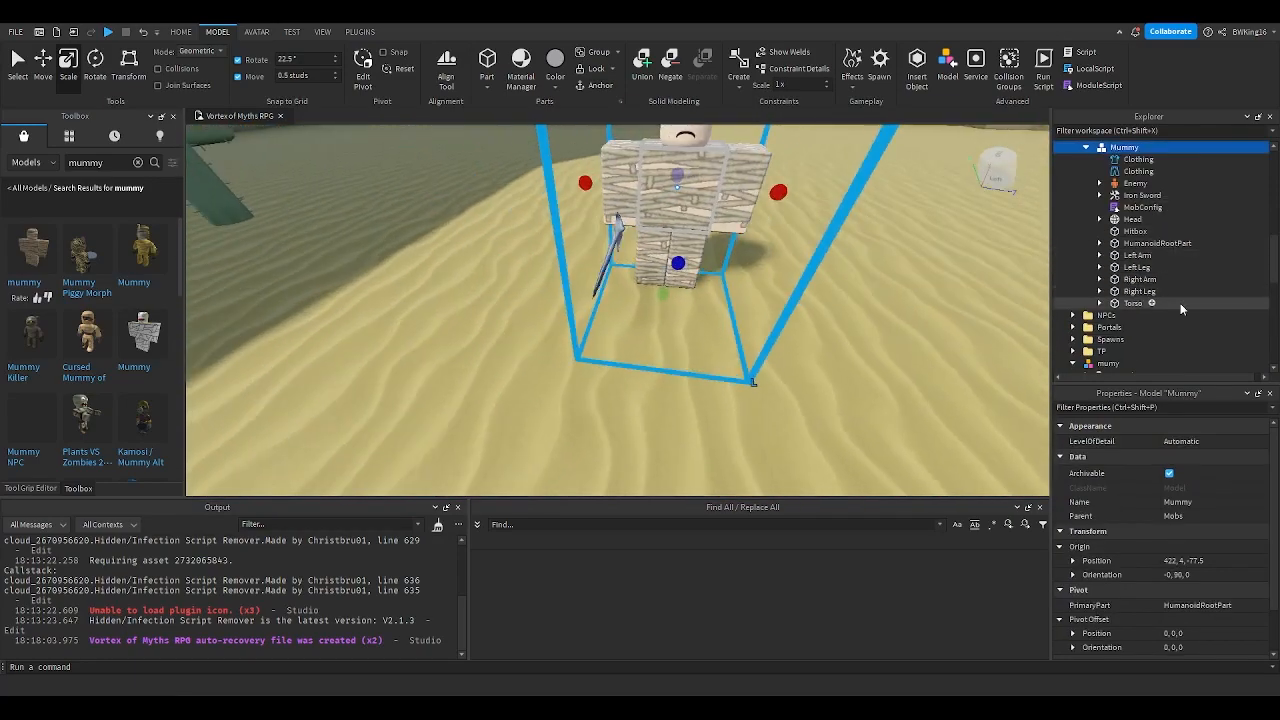
pyautogui.moveTo(1180, 303); pyautogui.dragTo(1175, 265)
pyautogui.keyDown('ctrl'); pyautogui.click(1137, 256); pyautogui.keyUp('ctrl')
pyautogui.keyDown('ctrl'); pyautogui.click(1132, 219); pyautogui.keyUp('ctrl')
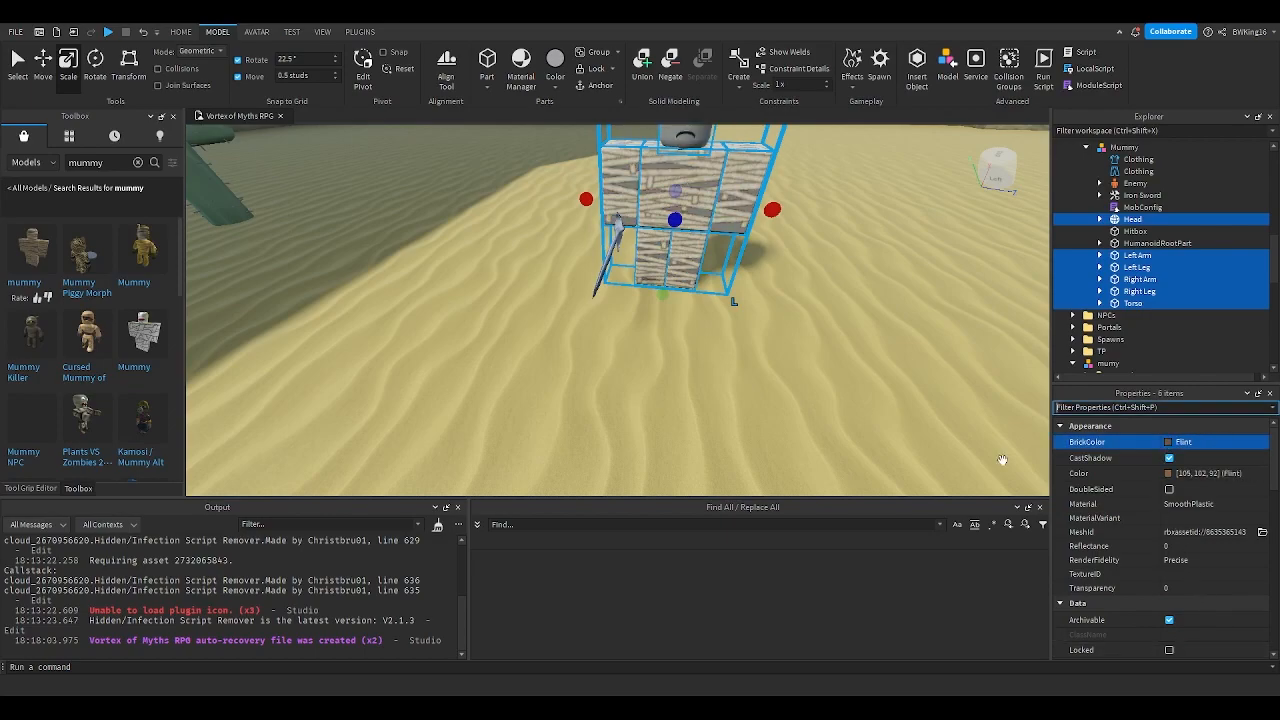
# Step: Set the Mummy mob's torso, left leg and right leg to BrickColor Brown
pyautogui.click(1150, 243)
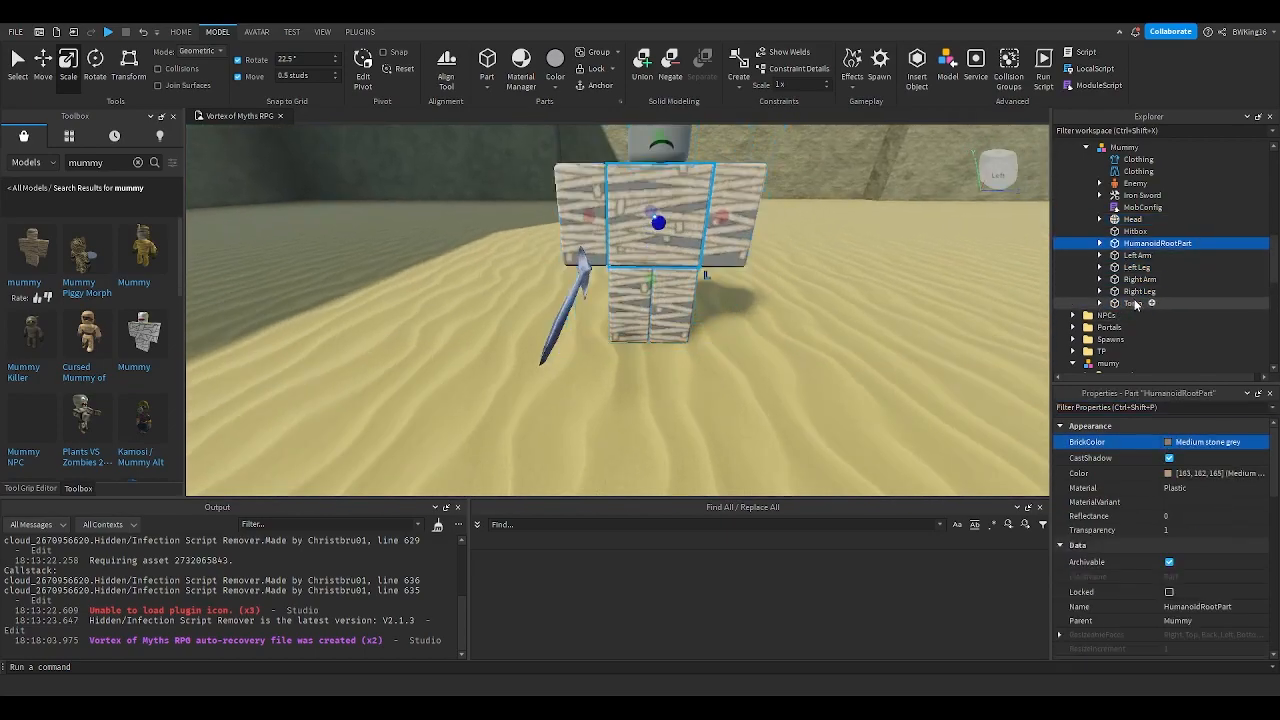
pyautogui.moveTo(1134, 303); pyautogui.dragTo(1134, 292)
pyautogui.click(1169, 443)
pyautogui.click(1195, 573)
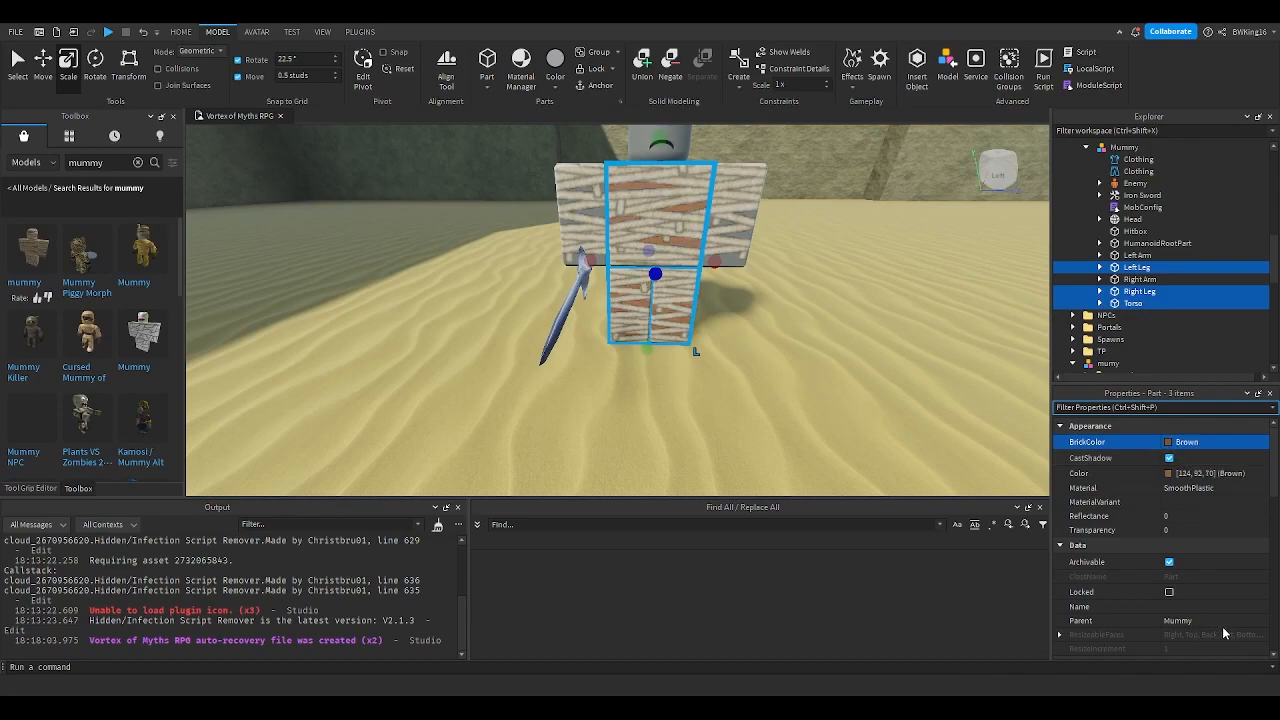
# Step: Examine the Mummy mob's bandage clothing and body colors from the front, up close
pyautogui.moveTo(757, 296); pyautogui.dragTo(758, 276, button='right')
pyautogui.click(711, 223)
pyautogui.moveTo(711, 221); pyautogui.dragTo(1034, 234, button='right')
pyautogui.scroll(-1, 708, 216)
pyautogui.scroll(3, 708, 216)
pyautogui.click(669, 249)
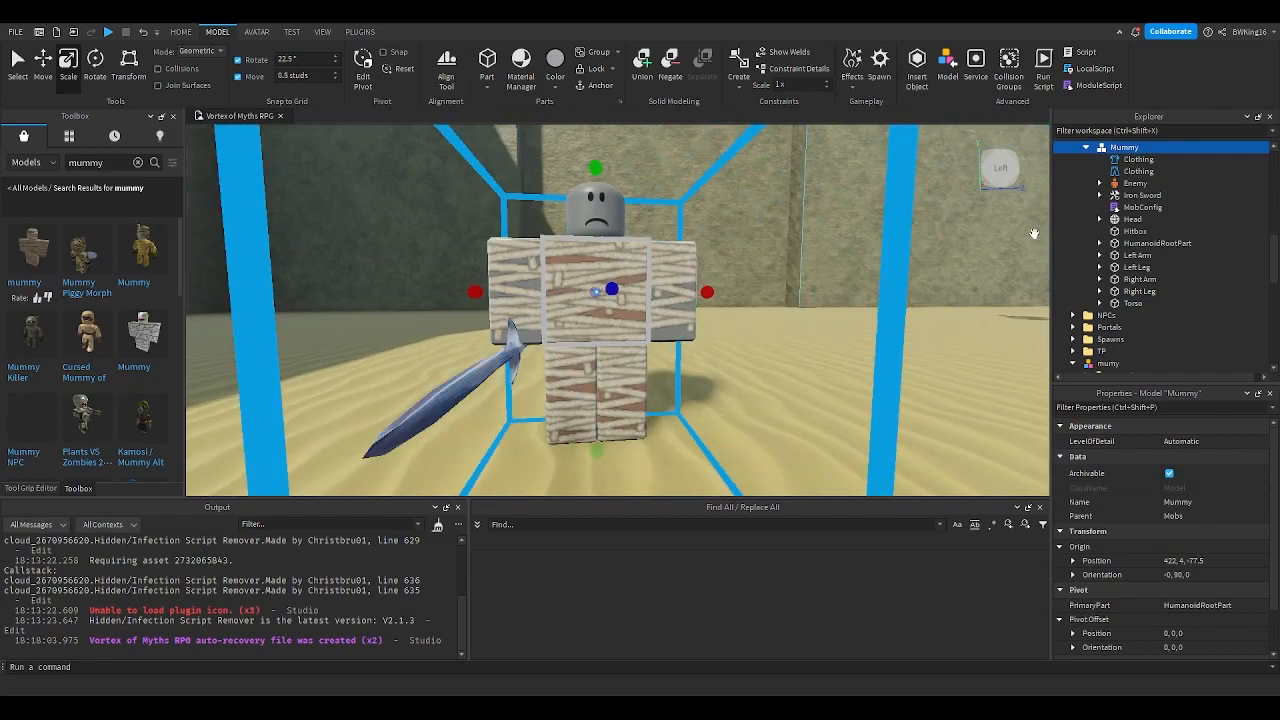
pyautogui.moveTo(789, 270); pyautogui.dragTo(774, 262, button='right')
pyautogui.scroll(2, 774, 263)
pyautogui.press('q')
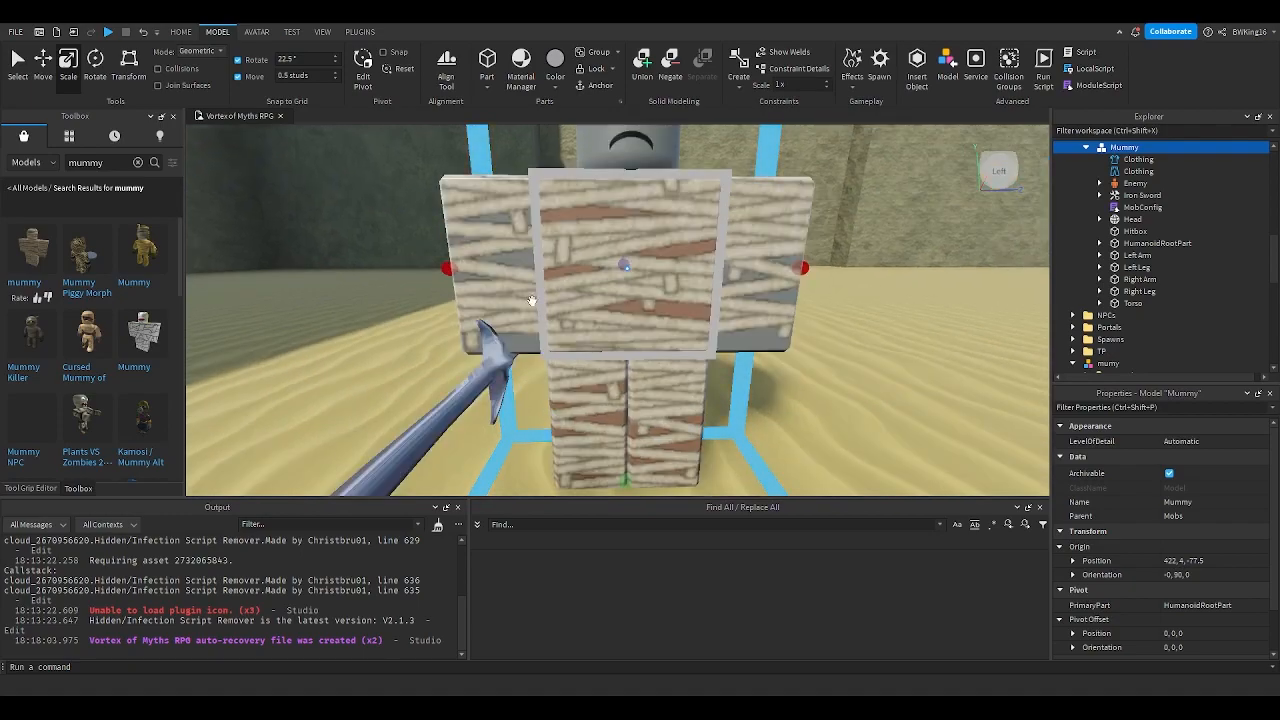
pyautogui.press('e')
pyautogui.press('w')
pyautogui.moveTo(549, 297); pyautogui.dragTo(548, 299, button='right')
pyautogui.press('w')
pyautogui.press('s')
pyautogui.press('w')
# Step: Move the Wrappings of Demise accessory into the Mummy mob so that it covers the head
pyautogui.click(624, 289)
pyautogui.scroll(-5, 1134, 263)
pyautogui.moveTo(1123, 277); pyautogui.dragTo(1166, 250)
pyautogui.press('f')
pyautogui.moveTo(754, 234); pyautogui.dragTo(822, 244, button='right')
pyautogui.scroll(-5, 822, 244)
pyautogui.scroll(5, 822, 244)
pyautogui.scroll(-3, 822, 244)
pyautogui.scroll(-2, 1072, 310)
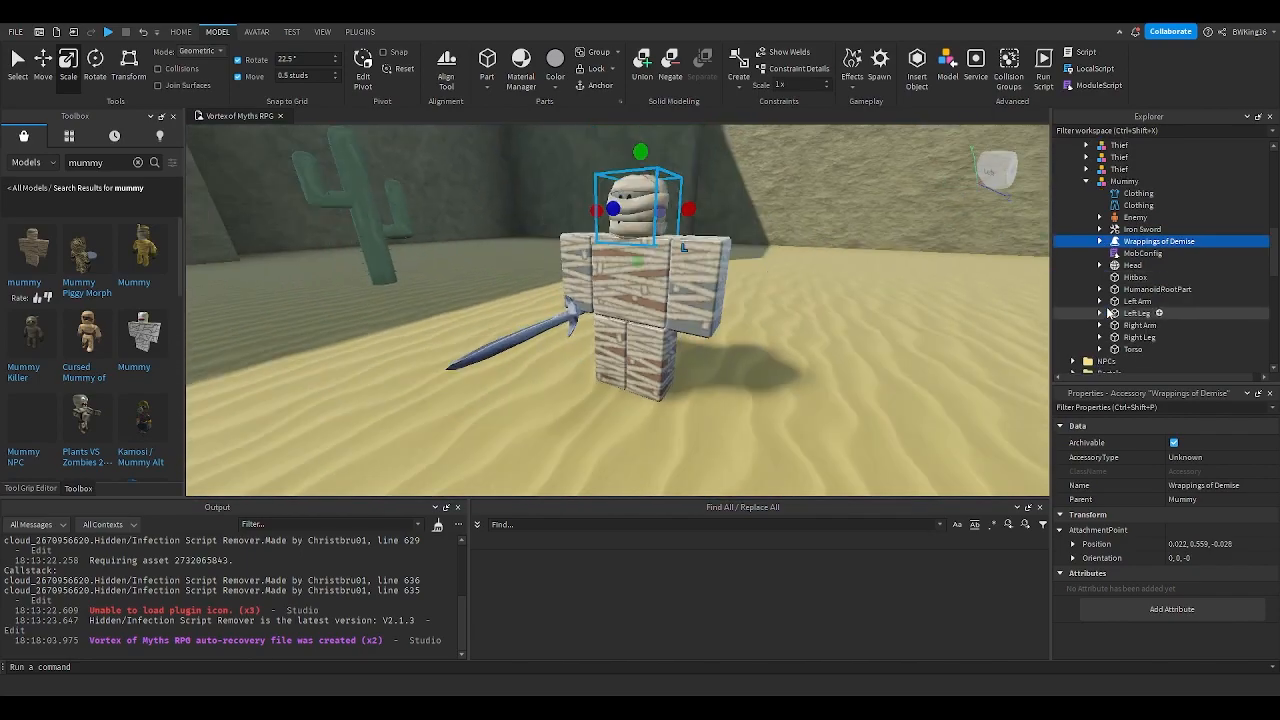
# Step: Delete the Iron Sword tool from the Mummy mob
pyautogui.click(1124, 181)
pyautogui.scroll(3, 723, 280)
pyautogui.moveTo(723, 280); pyautogui.dragTo(749, 279, button='right')
pyautogui.click(1140, 229)
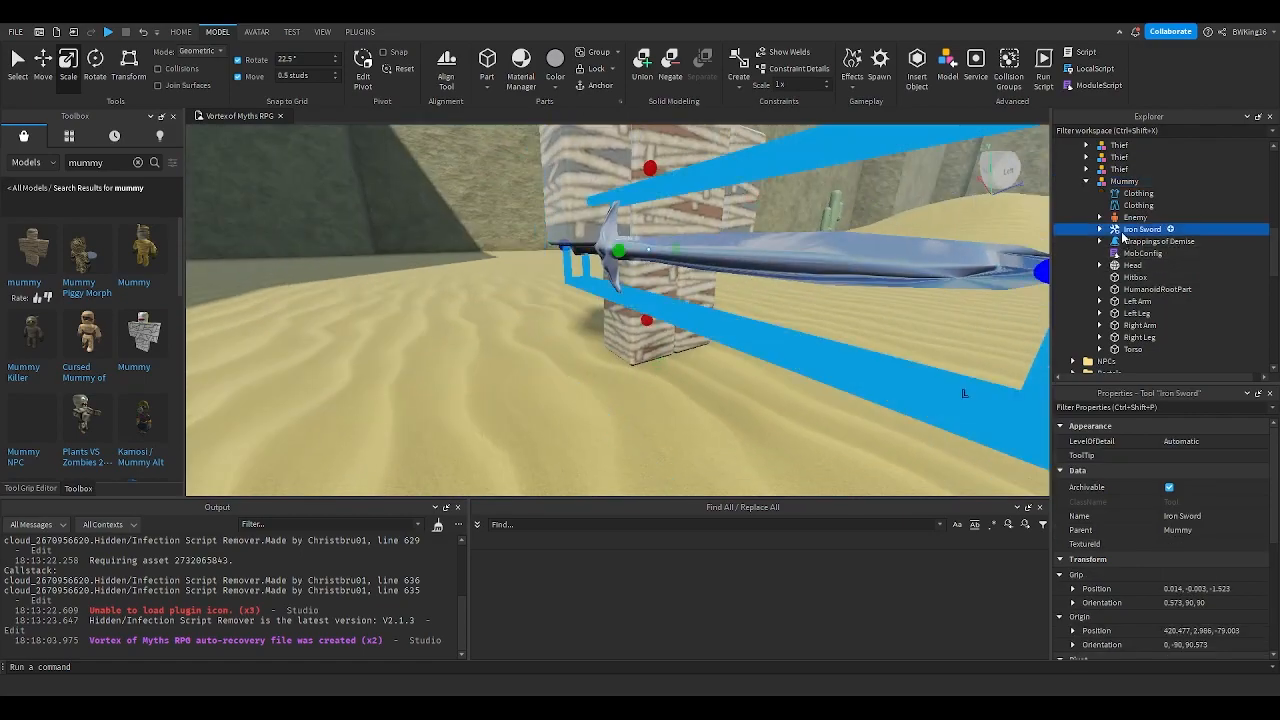
pyautogui.press('Delete')
pyautogui.scroll(-5, 648, 250)
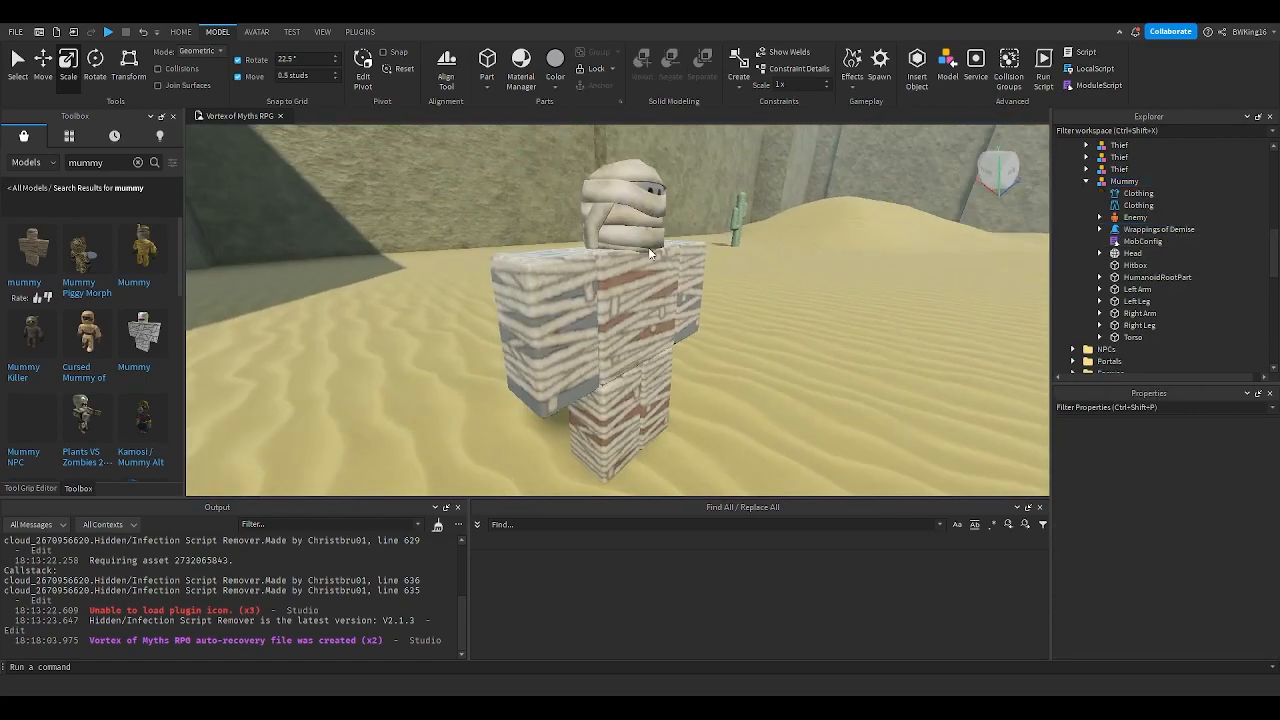
# Step: Set Health to 25 in the Mummy's MobConfig, using Link's MobConfig as a reference
pyautogui.click(638, 283)
pyautogui.click(1125, 254)
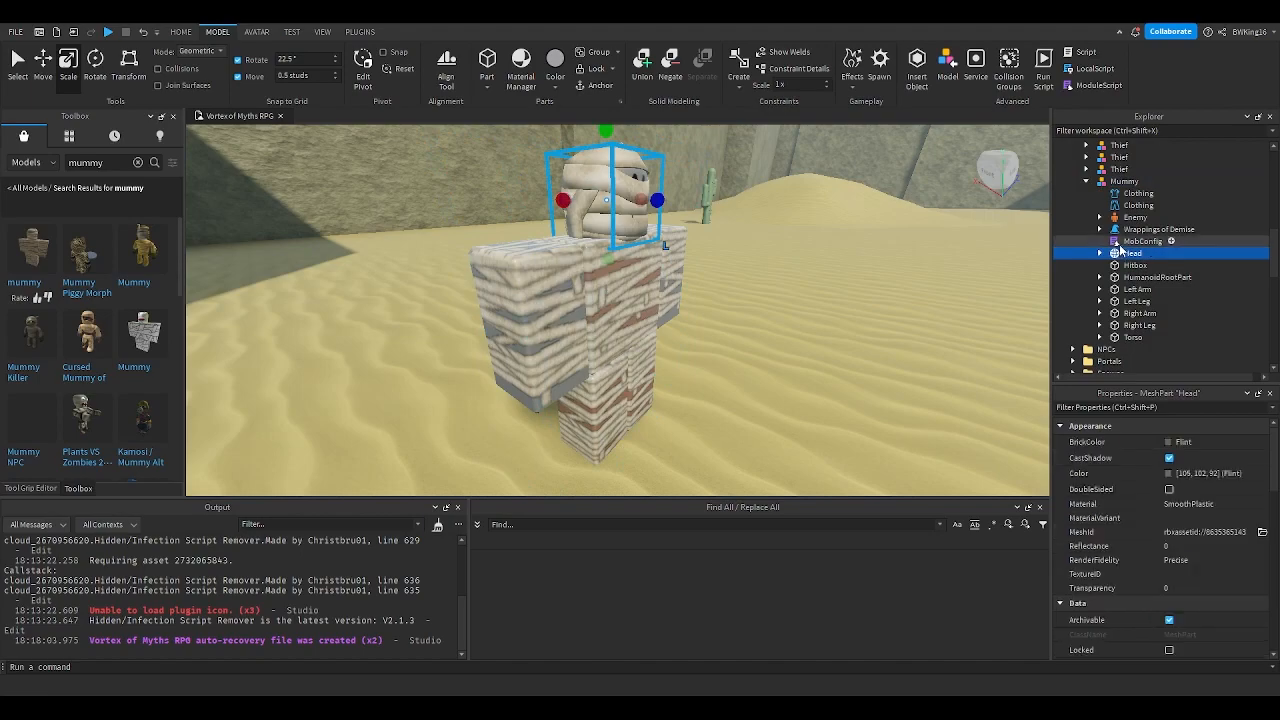
pyautogui.doubleClick(1122, 243)
pyautogui.click(487, 223)
pyautogui.click(317, 213)
pyautogui.click(303, 203)
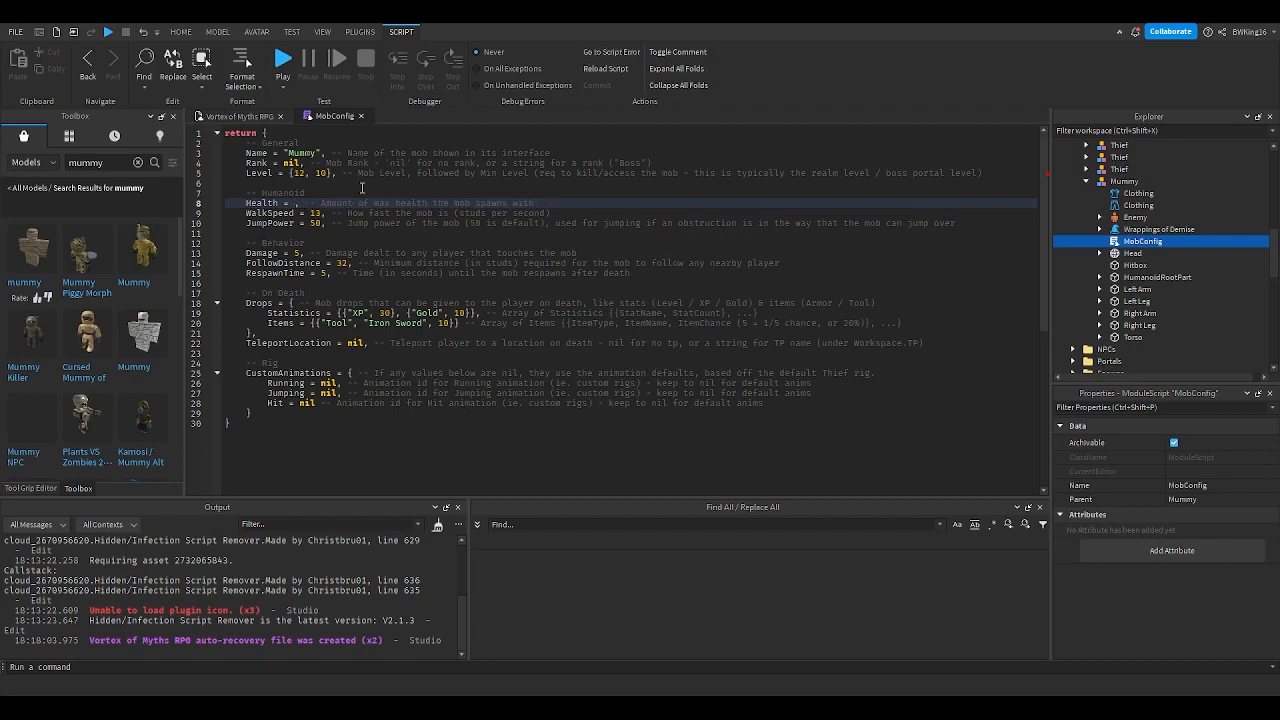
pyautogui.scroll(8, 1149, 196)
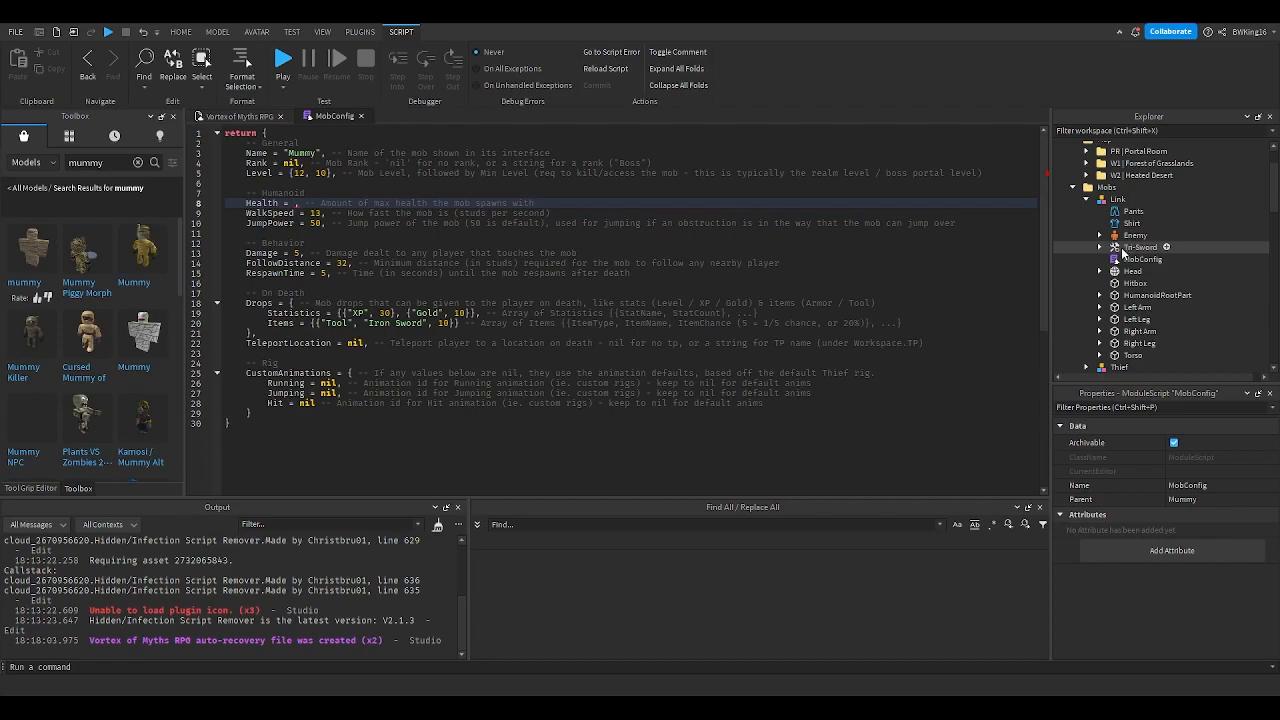
pyautogui.click(1126, 260)
pyautogui.doubleClick(1126, 260)
pyautogui.click(331, 117)
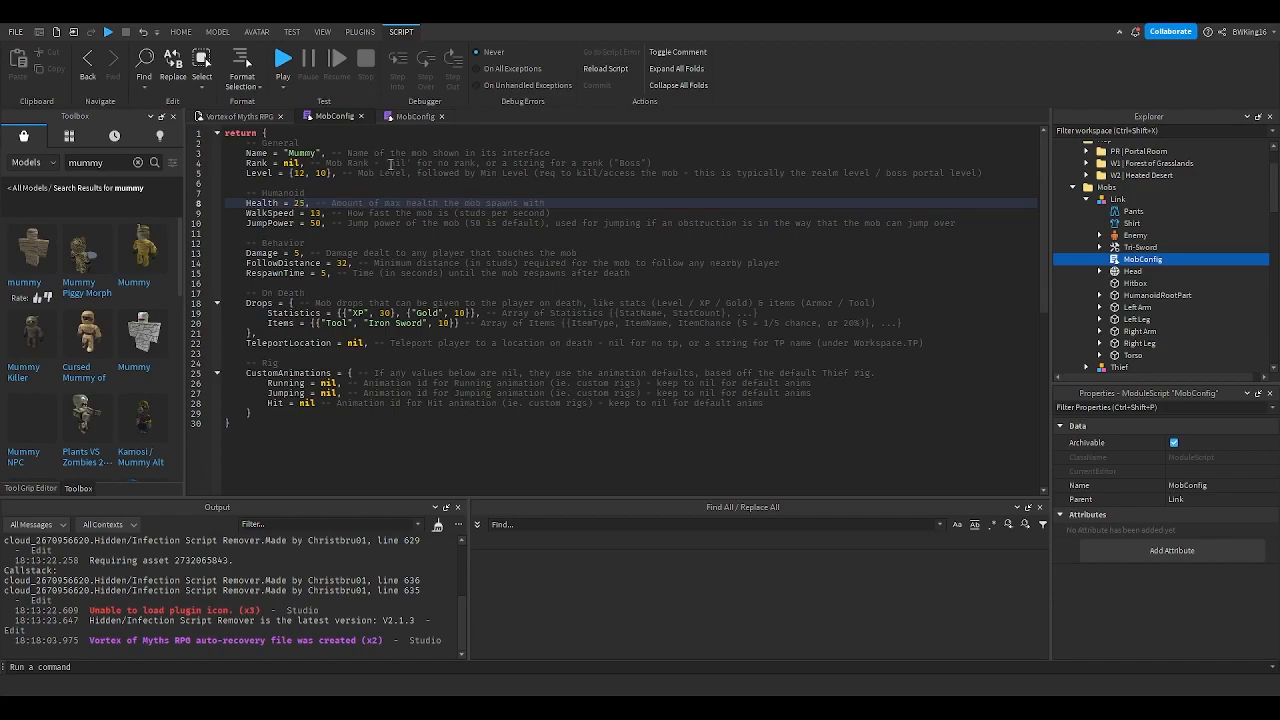
# Step: Set Damage to 11 in the Mummy's MobConfig, comparing it with Link's MobConfig
pyautogui.click(298, 253)
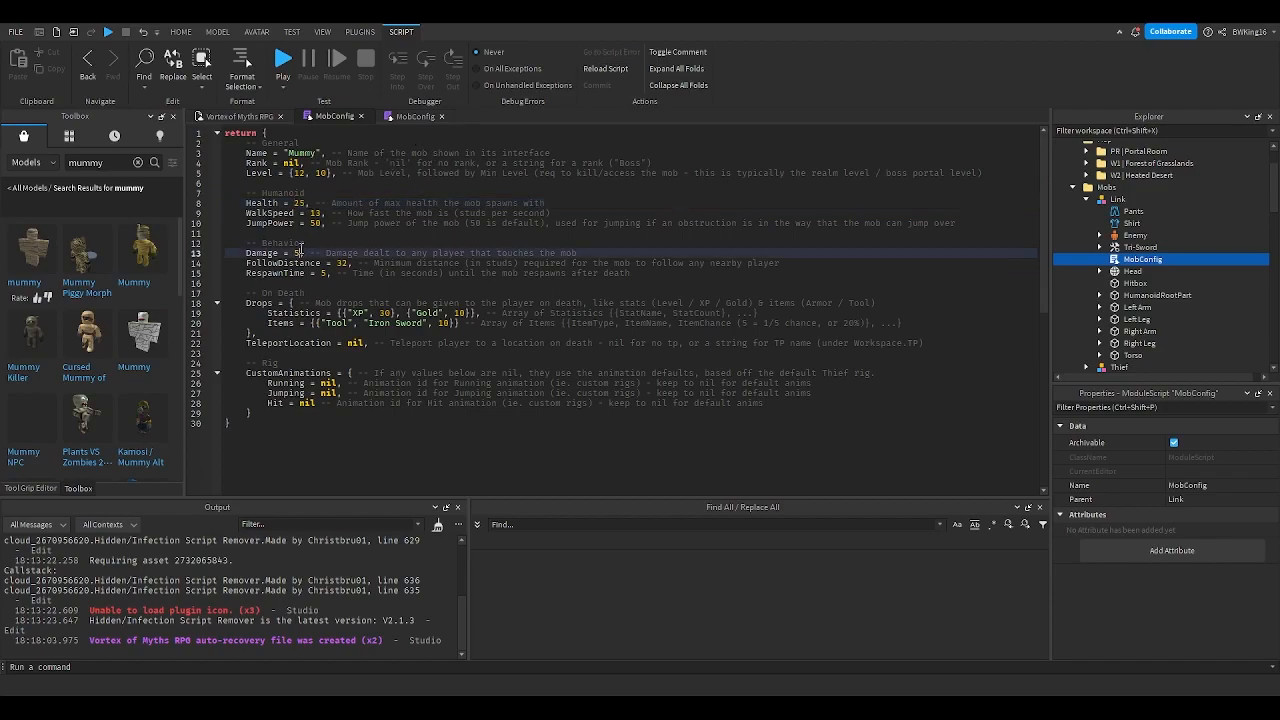
pyautogui.click(393, 118)
pyautogui.click(333, 120)
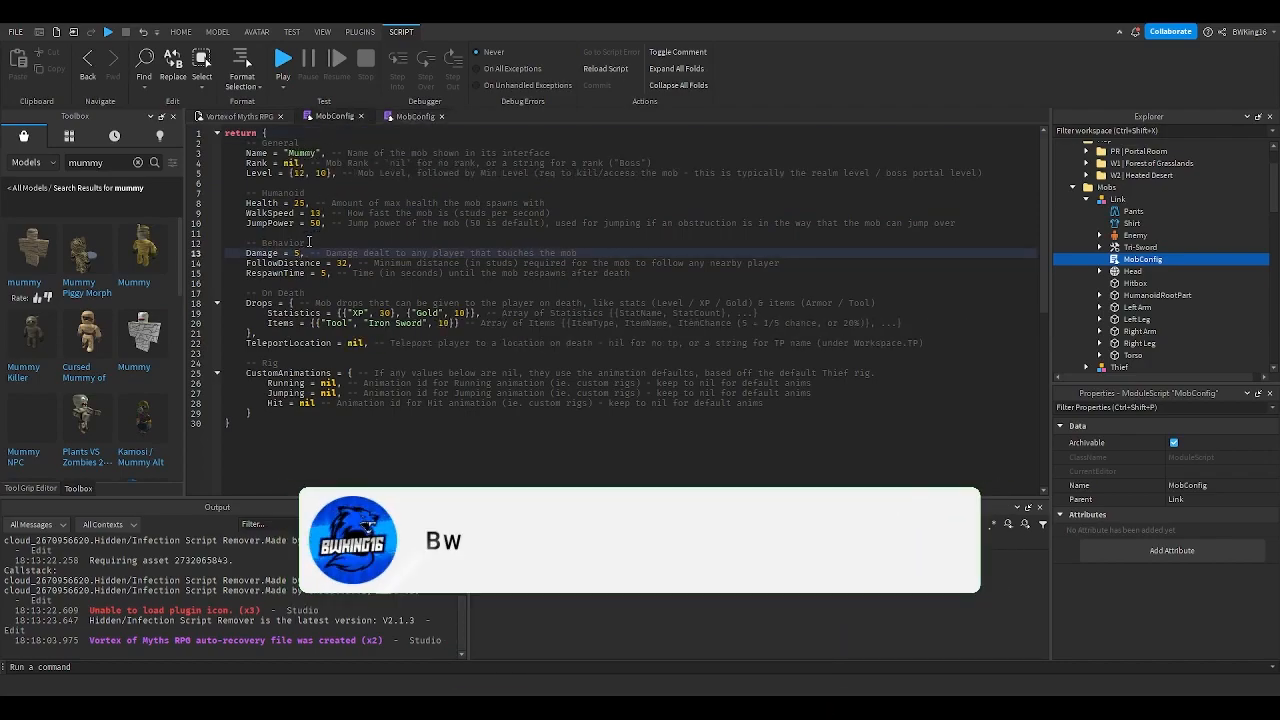
pyautogui.press('BackSpace')
pyautogui.write('10')
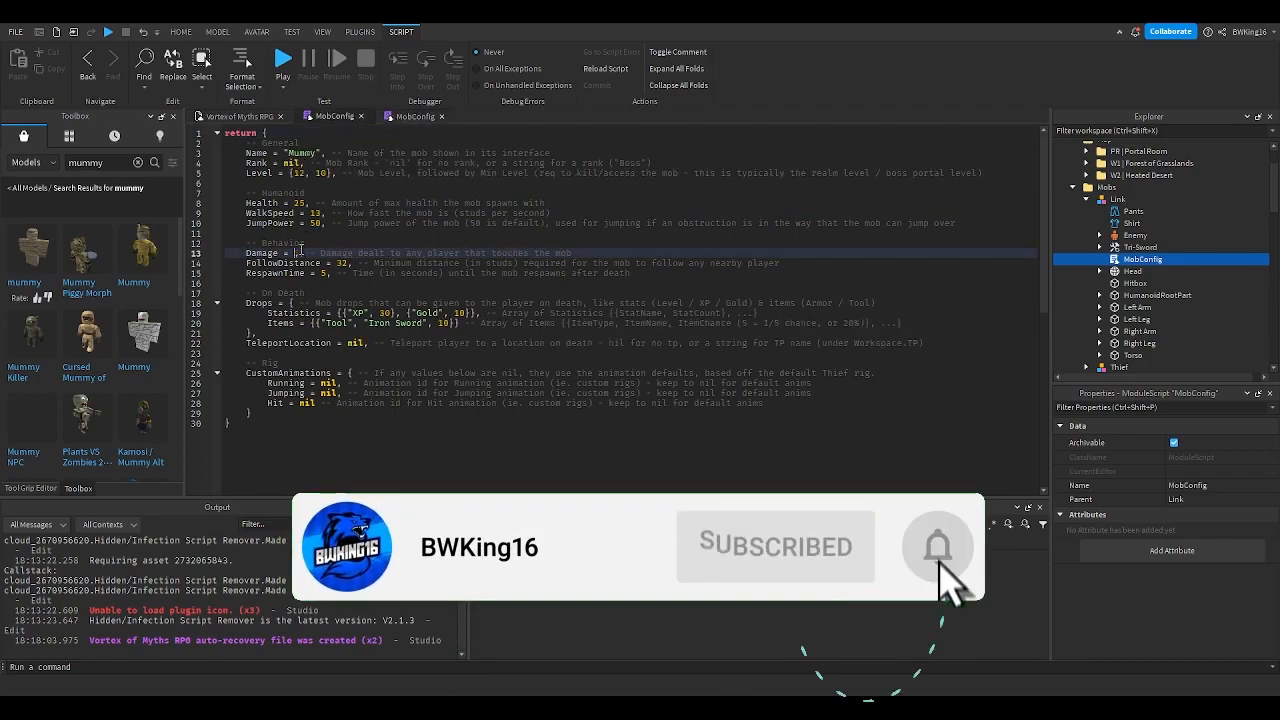
pyautogui.click(384, 120)
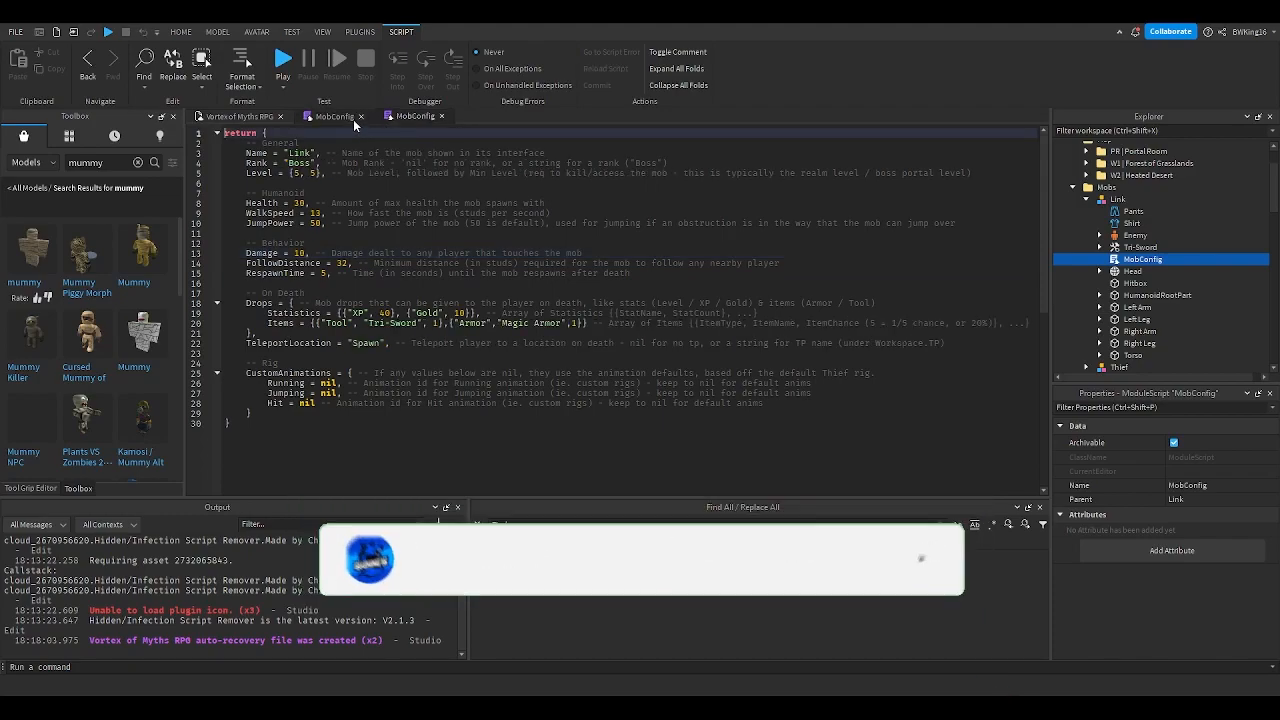
pyautogui.click(353, 120)
# Step: Empty the Mummy's Items drop list and set its Gold drop to 15, comparing with Link's drops
pyautogui.moveTo(457, 323); pyautogui.dragTo(427, 323)
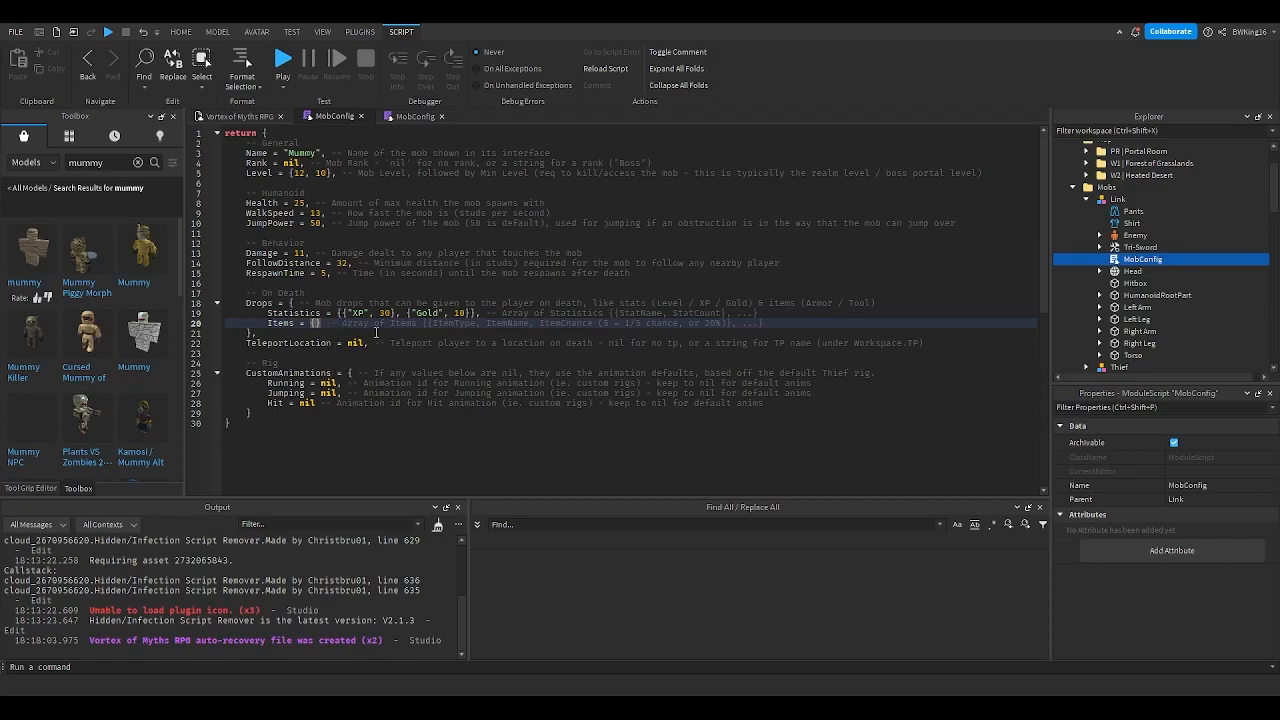
pyautogui.click(361, 313)
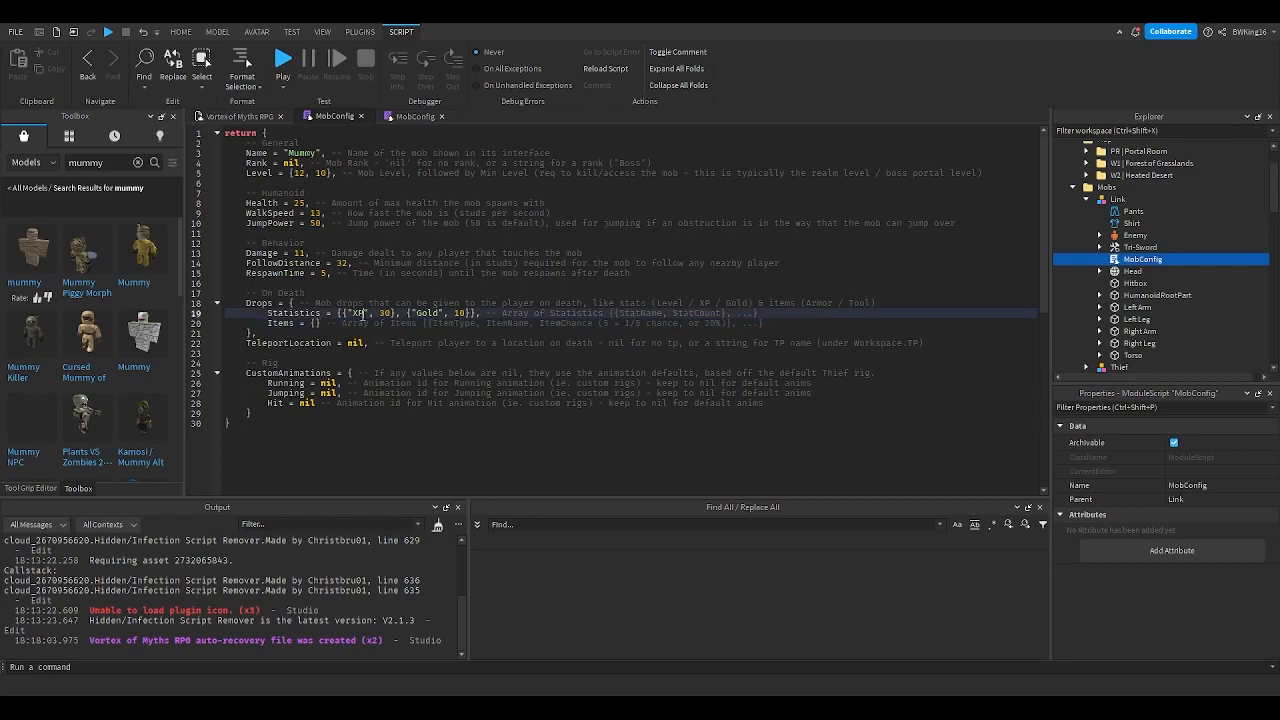
pyautogui.click(399, 118)
pyautogui.click(335, 117)
pyautogui.click(398, 118)
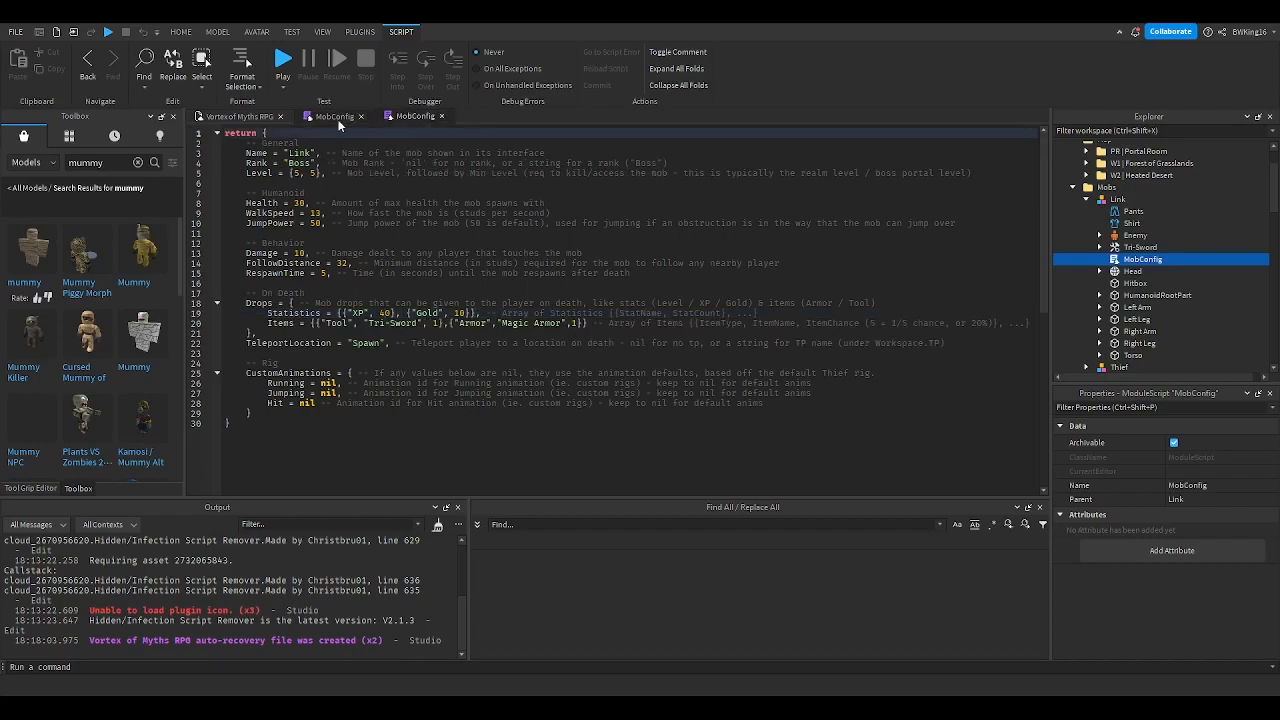
pyautogui.click(343, 119)
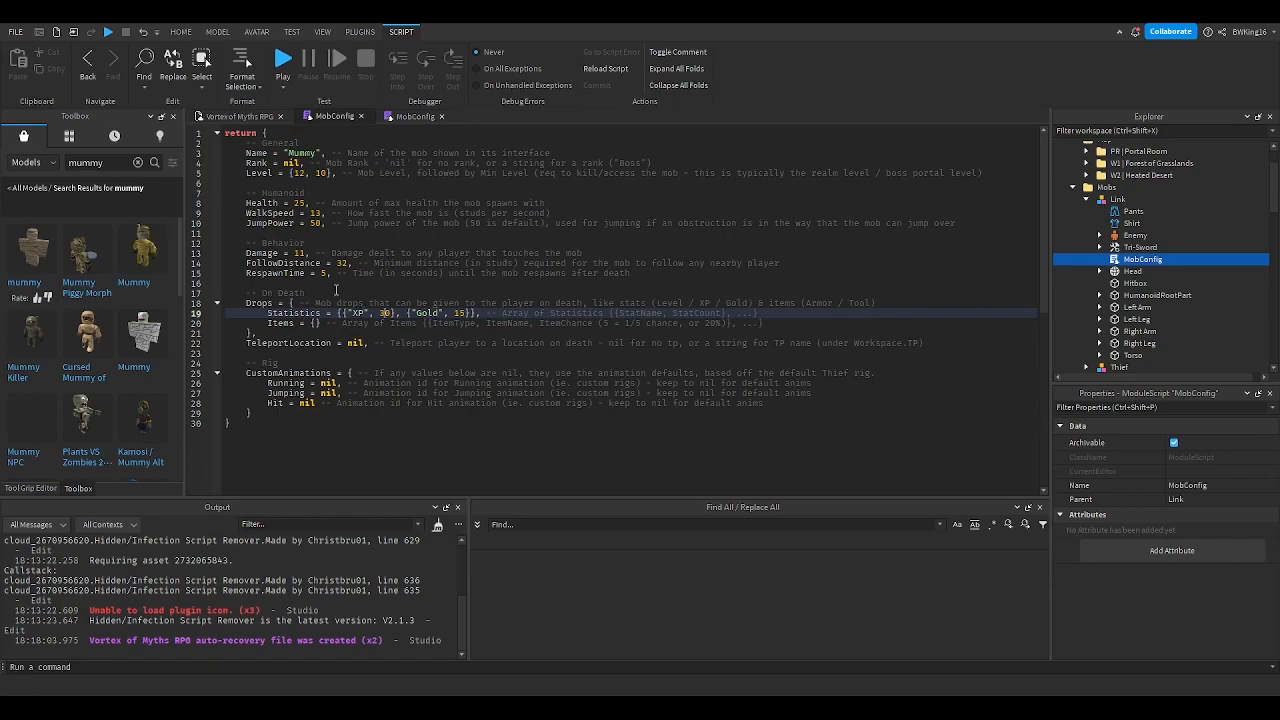
# Step: Compare the Mummy's statistics with Link's once more and close both MobConfig scripts
pyautogui.click(401, 118)
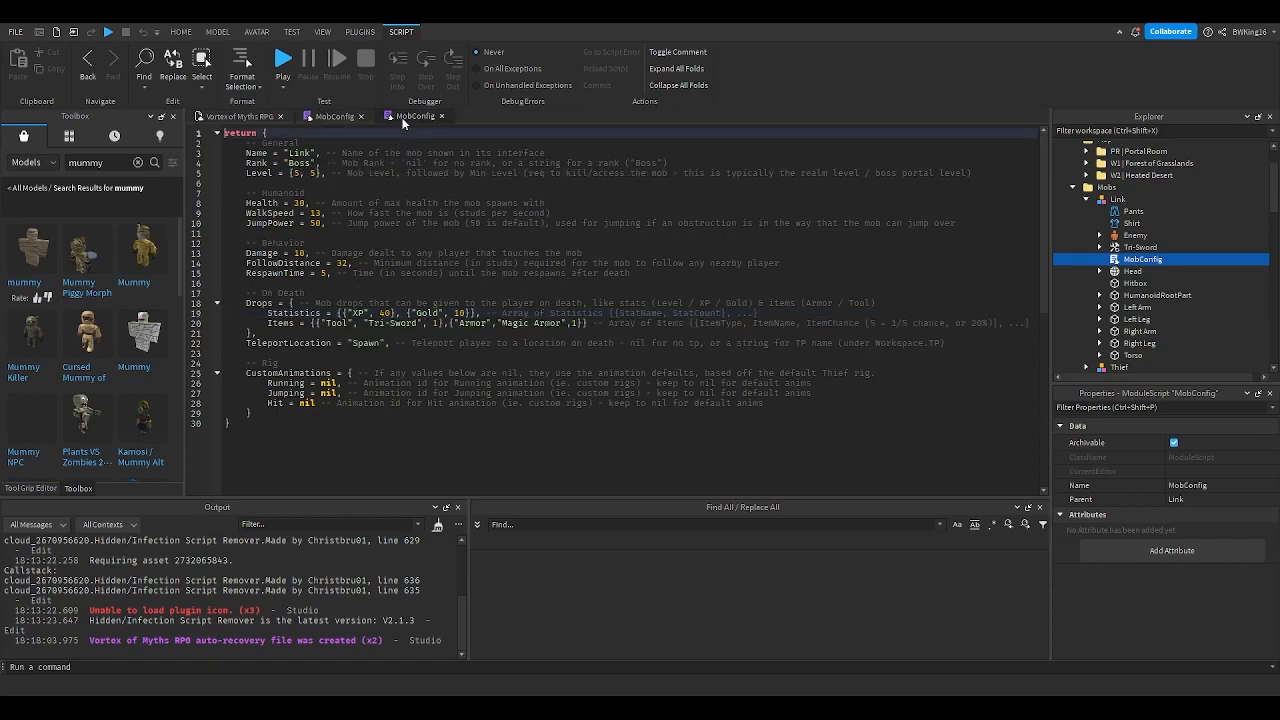
pyautogui.click(342, 114)
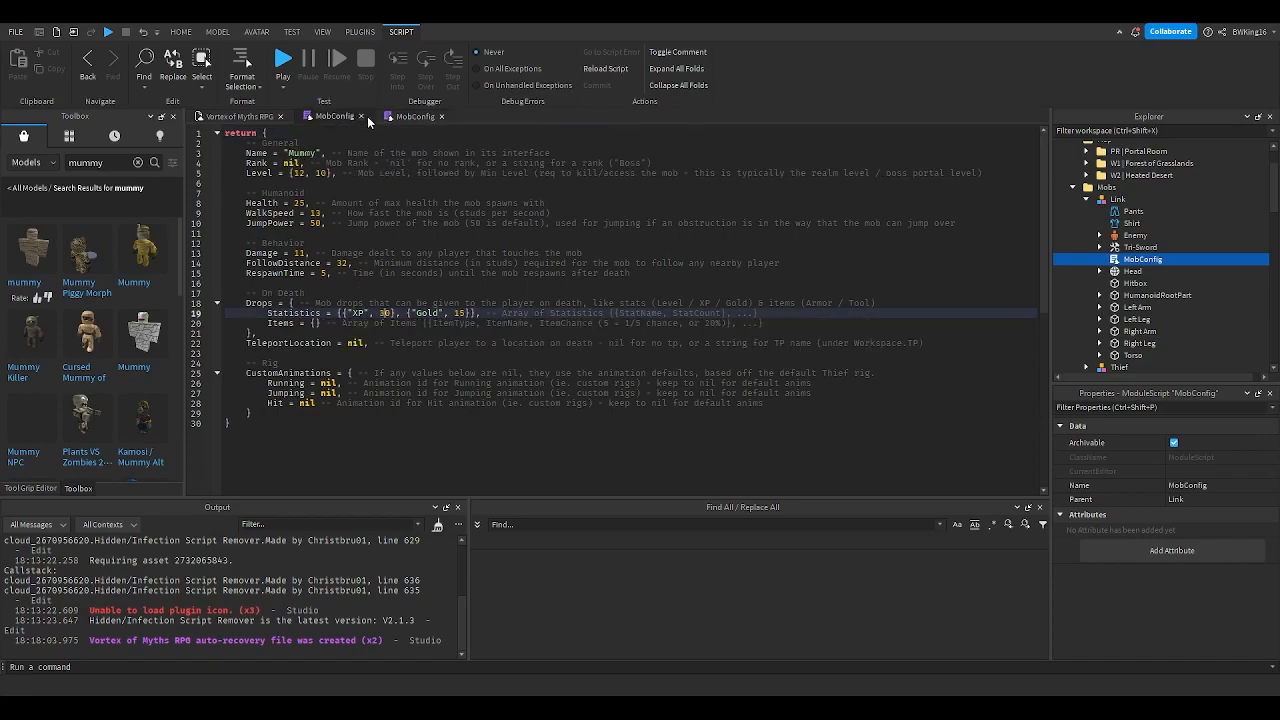
pyautogui.click(364, 117)
pyautogui.click(364, 117)
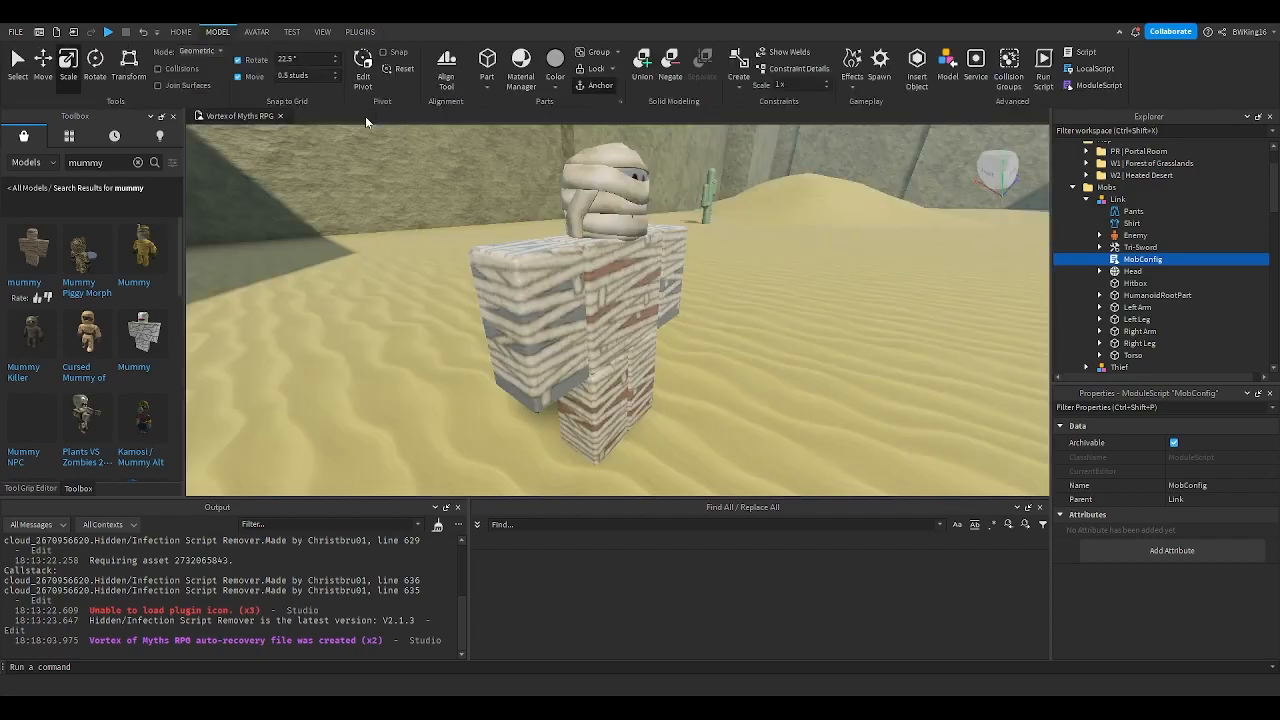
# Step: Select the Mummy mob and collapse the Link and Mummy models in the Mobs folder
pyautogui.click(654, 280)
pyautogui.moveTo(654, 280); pyautogui.dragTo(640, 281, button='right')
pyautogui.scroll(3, 1120, 275)
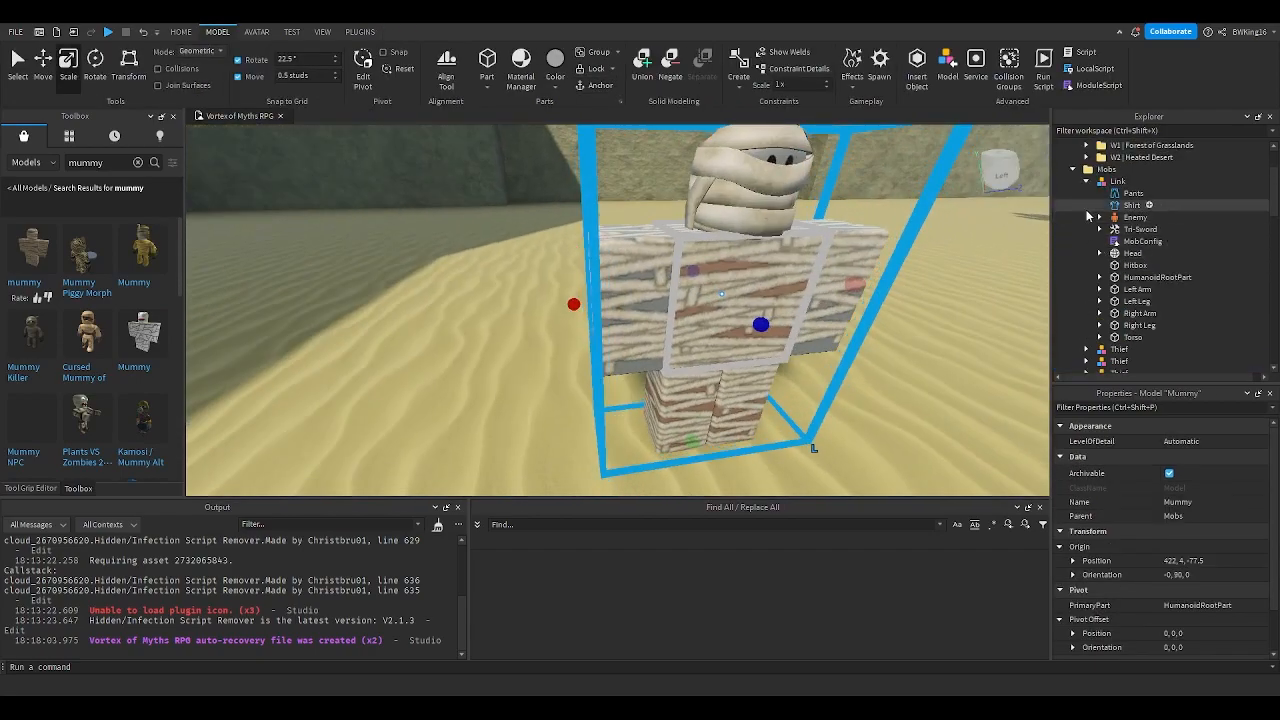
pyautogui.click(1086, 183)
pyautogui.click(1086, 313)
pyautogui.scroll(-5, 803, 277)
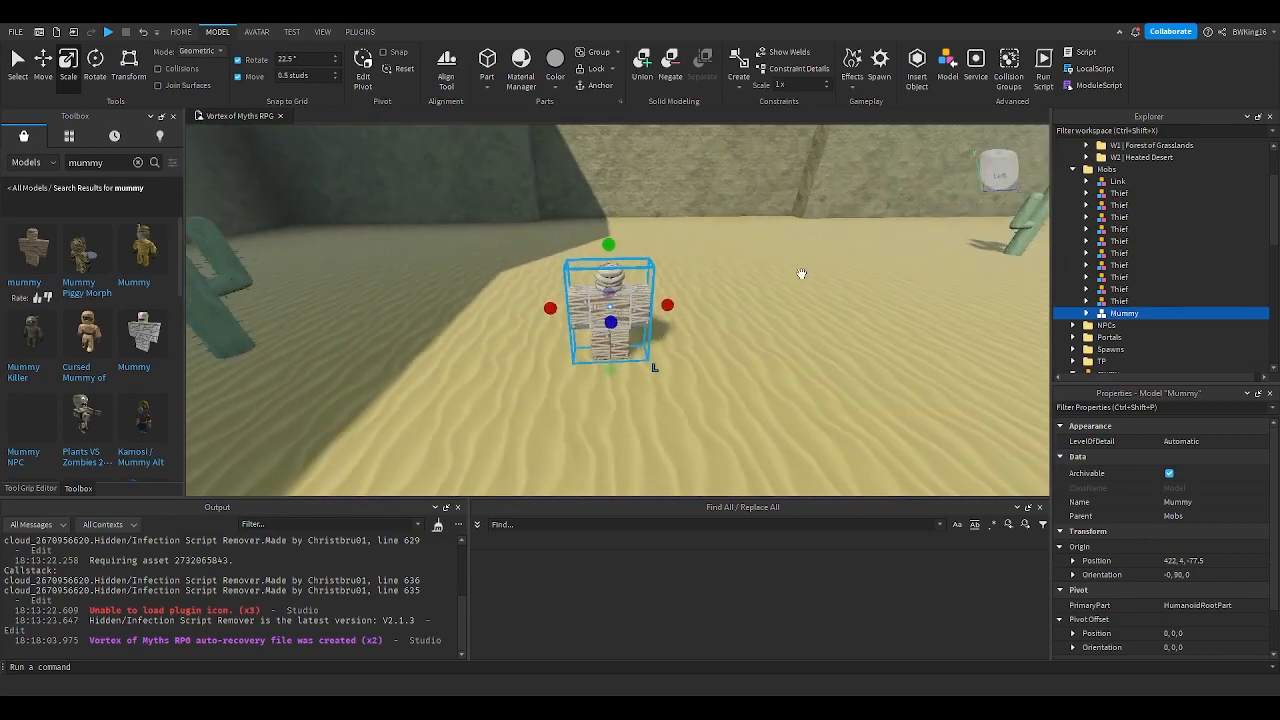
pyautogui.scroll(3, 651, 232)
pyautogui.click(180, 31)
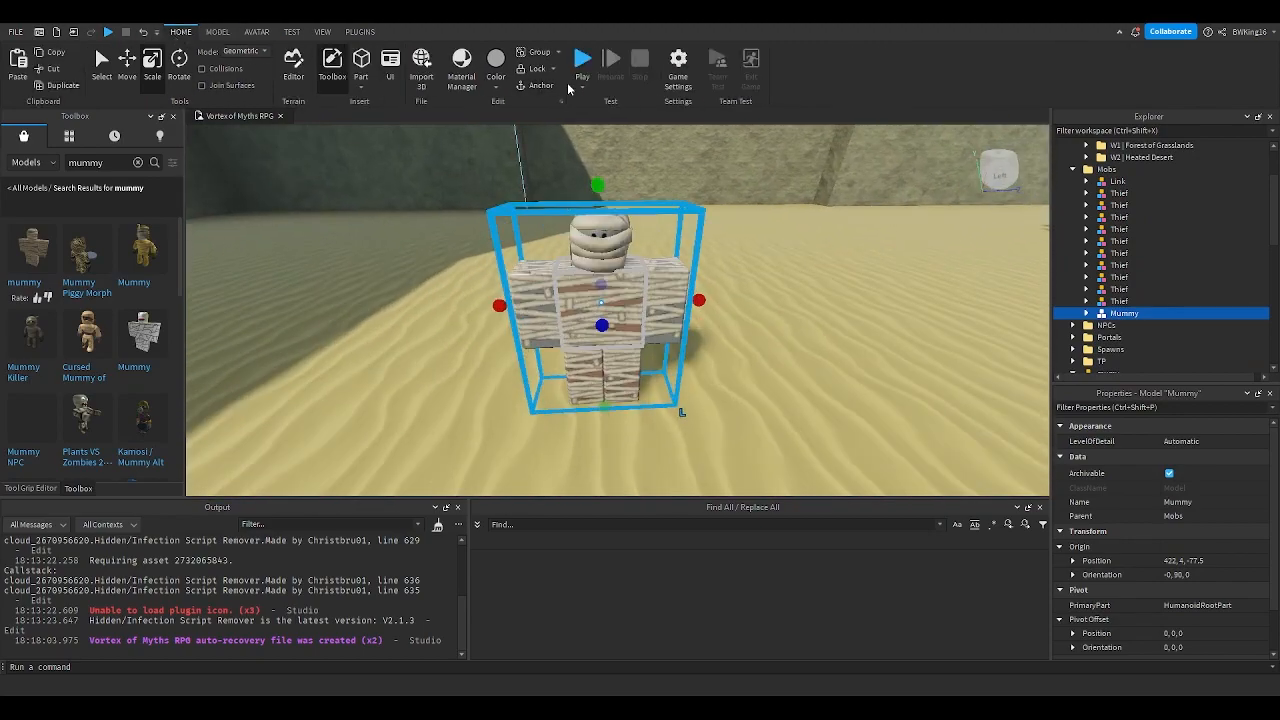
# Step: Collapse the Mobs folder and delete the leftover mumy model from the workspace
pyautogui.moveTo(731, 228); pyautogui.dragTo(734, 228, button='right')
pyautogui.press('w')
pyautogui.press('w')
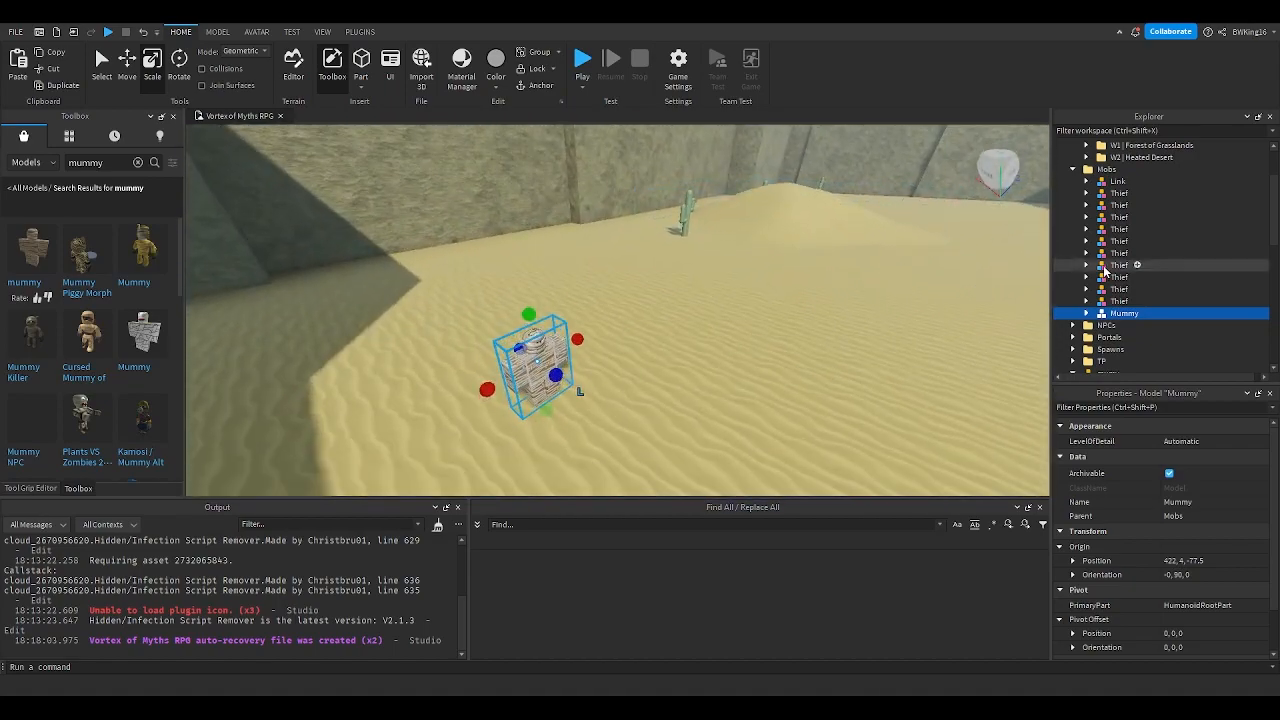
pyautogui.scroll(2, 1100, 268)
pyautogui.click(1069, 190)
pyautogui.click(1073, 190)
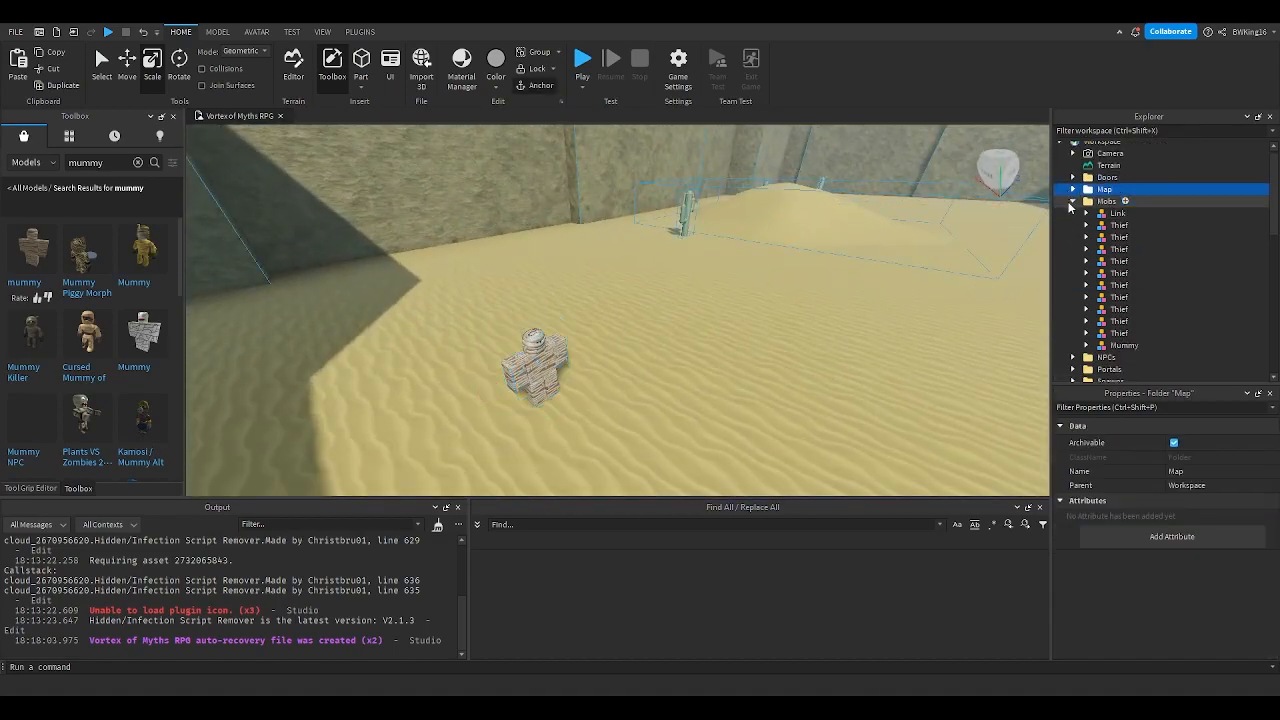
pyautogui.click(1073, 202)
pyautogui.click(1074, 262)
pyautogui.click(1091, 265)
pyautogui.press('Delete')
# Step: Playtest the game and walk the character from the Healing Fountain along the stone path to the Portal Room portal
pyautogui.press('w')
pyautogui.moveTo(667, 305); pyautogui.dragTo(670, 297, button='right')
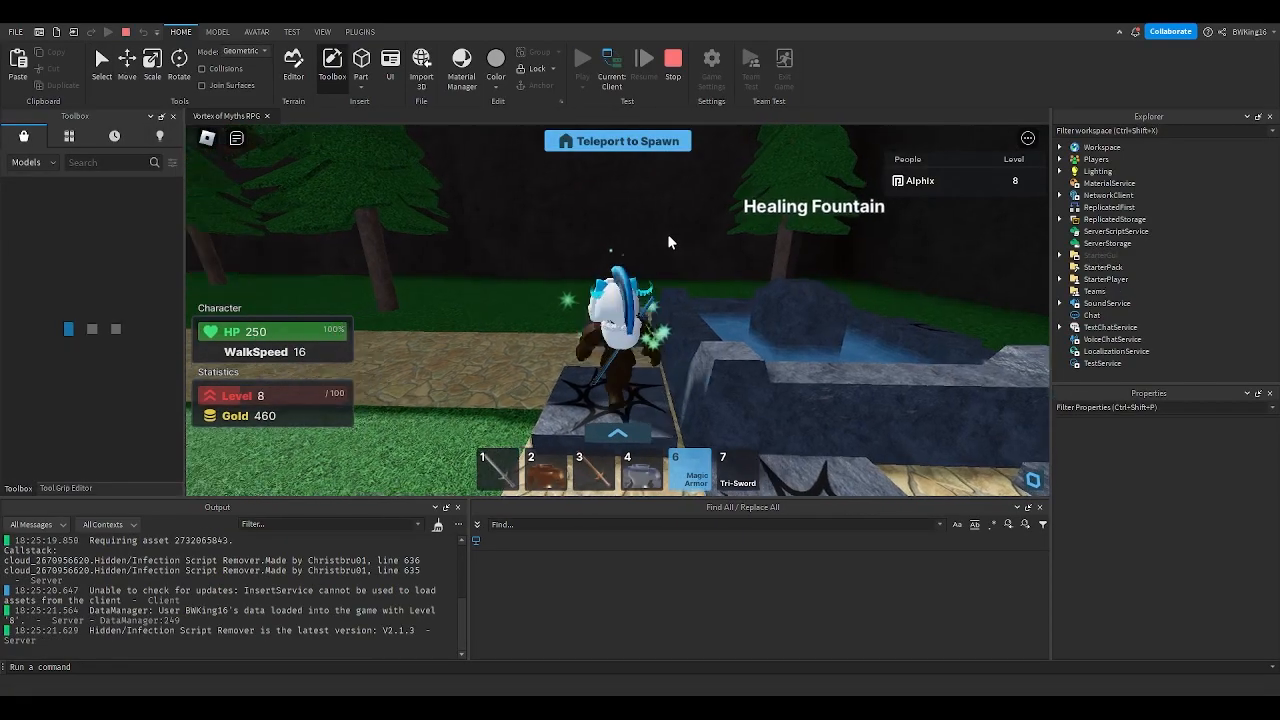
pyautogui.press('w')
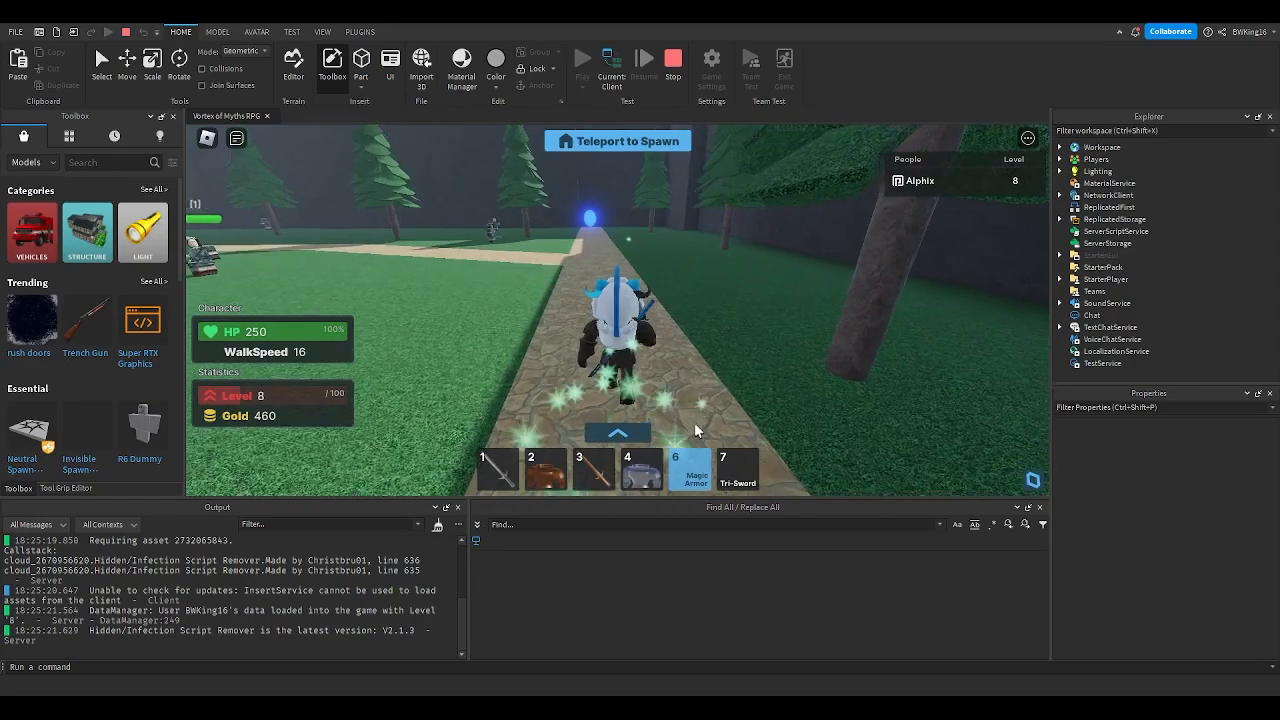
pyautogui.press('a')
pyautogui.press('w')
pyautogui.moveTo(731, 342); pyautogui.dragTo(744, 338, button='right')
pyautogui.press('w')
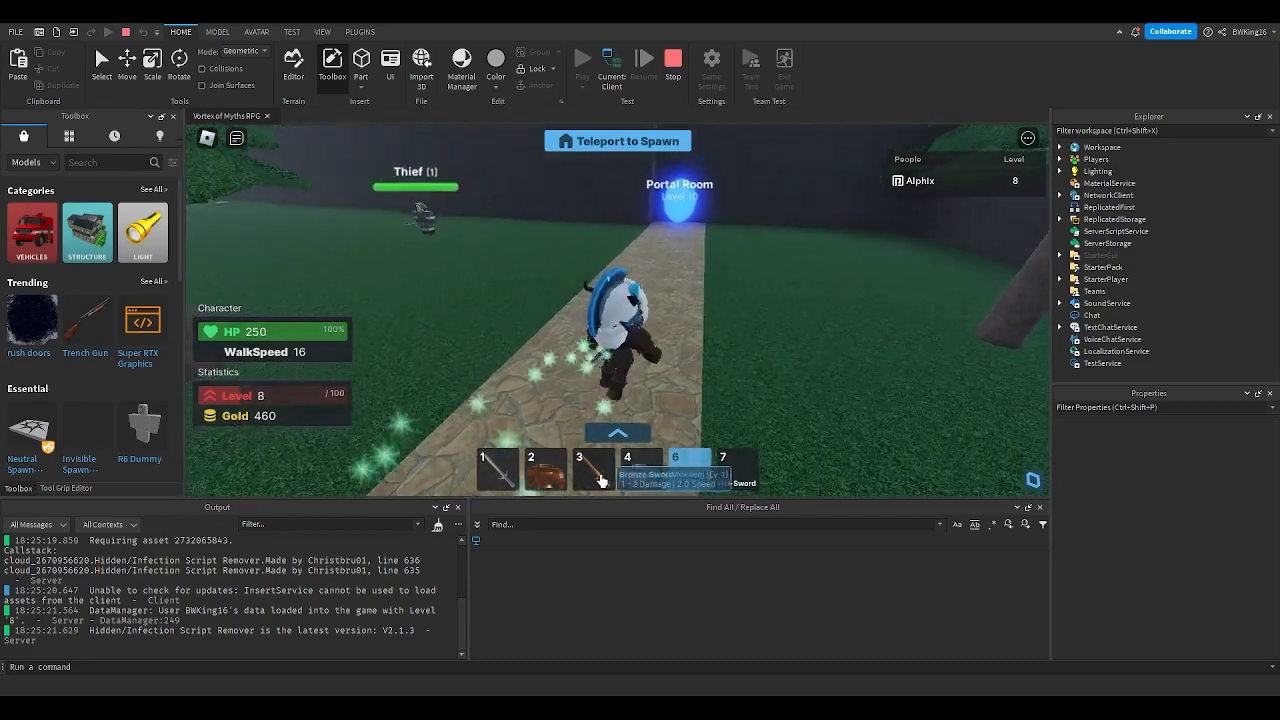
# Step: Equip the Tri-Sword and defeat two Thief mobs near the Portal Room portal
pyautogui.click(735, 472)
pyautogui.moveTo(711, 344); pyautogui.dragTo(709, 337, button='right')
pyautogui.press('w')
pyautogui.click(709, 343)
pyautogui.press('w')
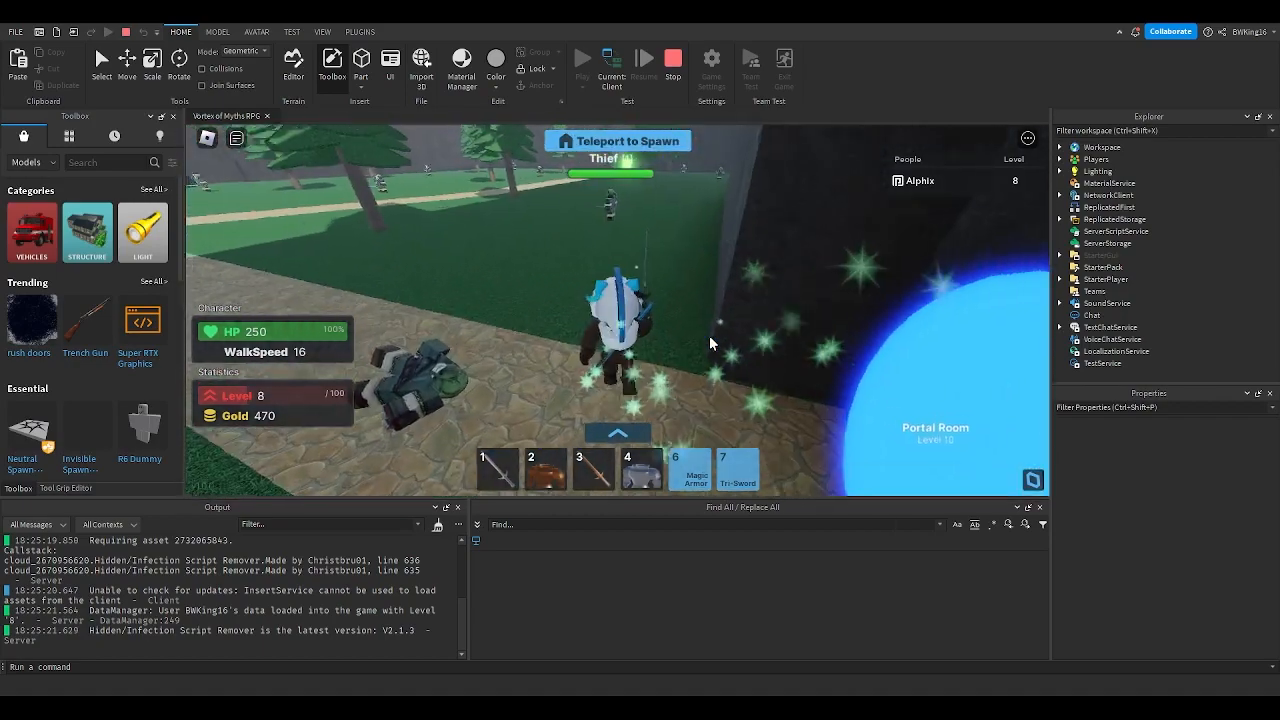
pyautogui.press('w')
pyautogui.click(709, 343)
pyautogui.click(709, 337)
# Step: Defeat the Thief mob beside the tree on the grass with the Tri-Sword
pyautogui.press('a')
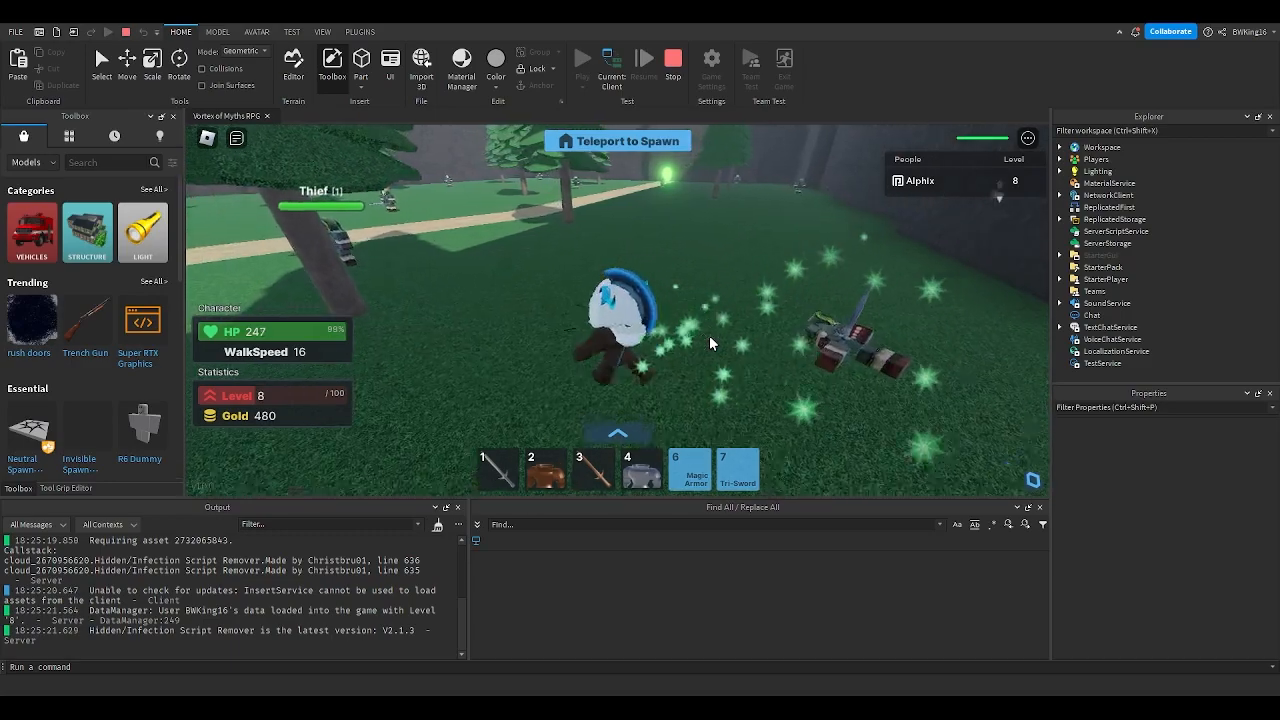
pyautogui.press('w')
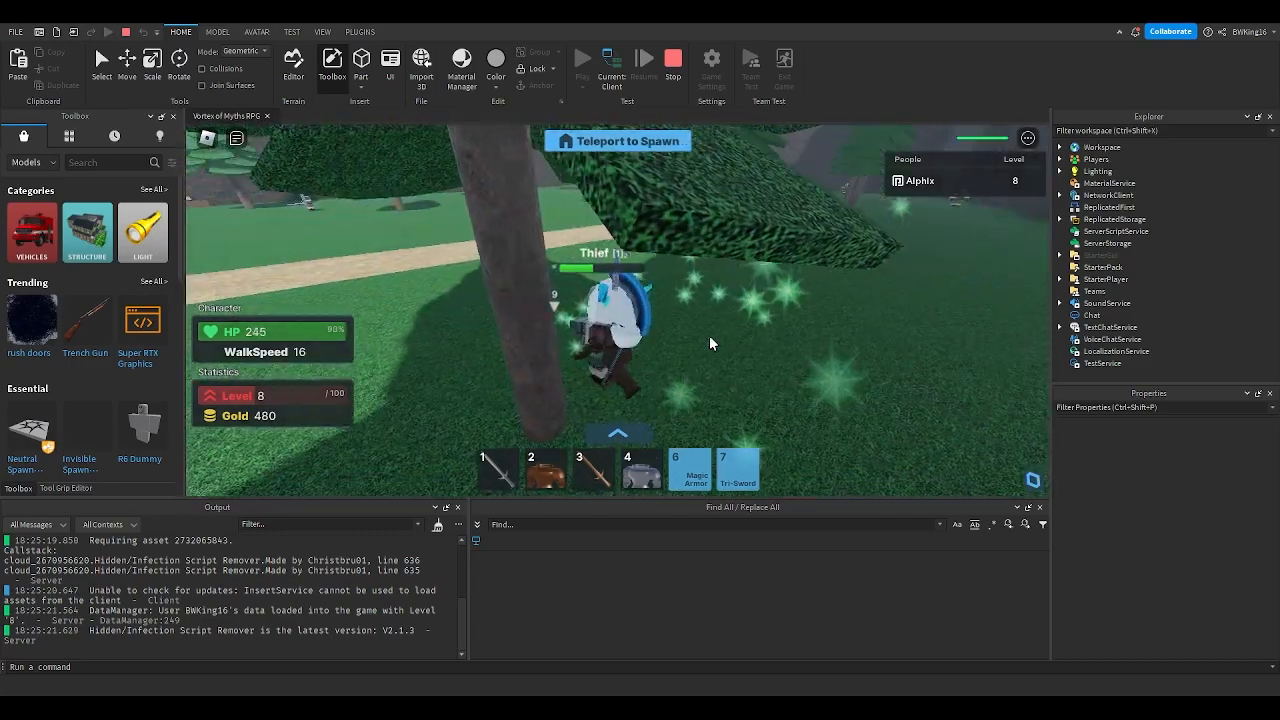
pyautogui.click(709, 337)
pyautogui.press('d')
pyautogui.press('w')
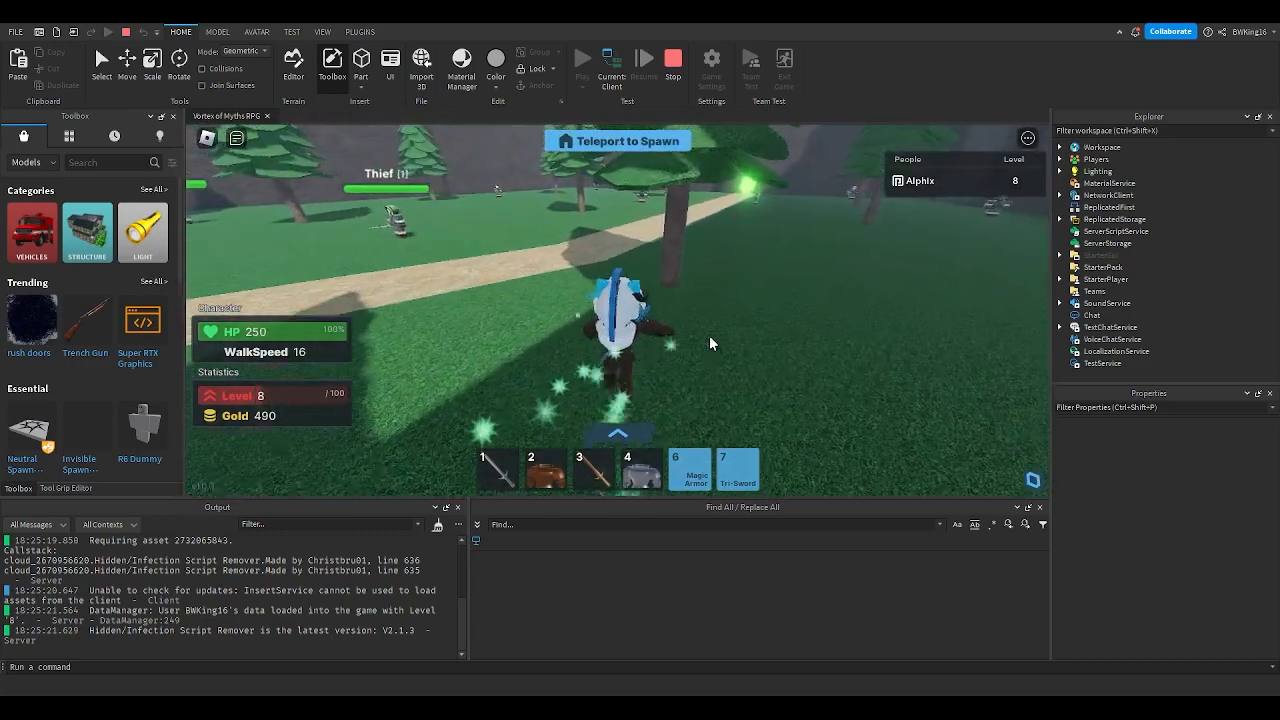
# Step: Run across the grass and defeat another Thief mob next to the stone path
pyautogui.press('w')
pyautogui.press('a')
pyautogui.press('w')
pyautogui.press('a')
pyautogui.click(709, 337)
pyautogui.press('d')
pyautogui.press('w')
pyautogui.press('a')
pyautogui.press('a')
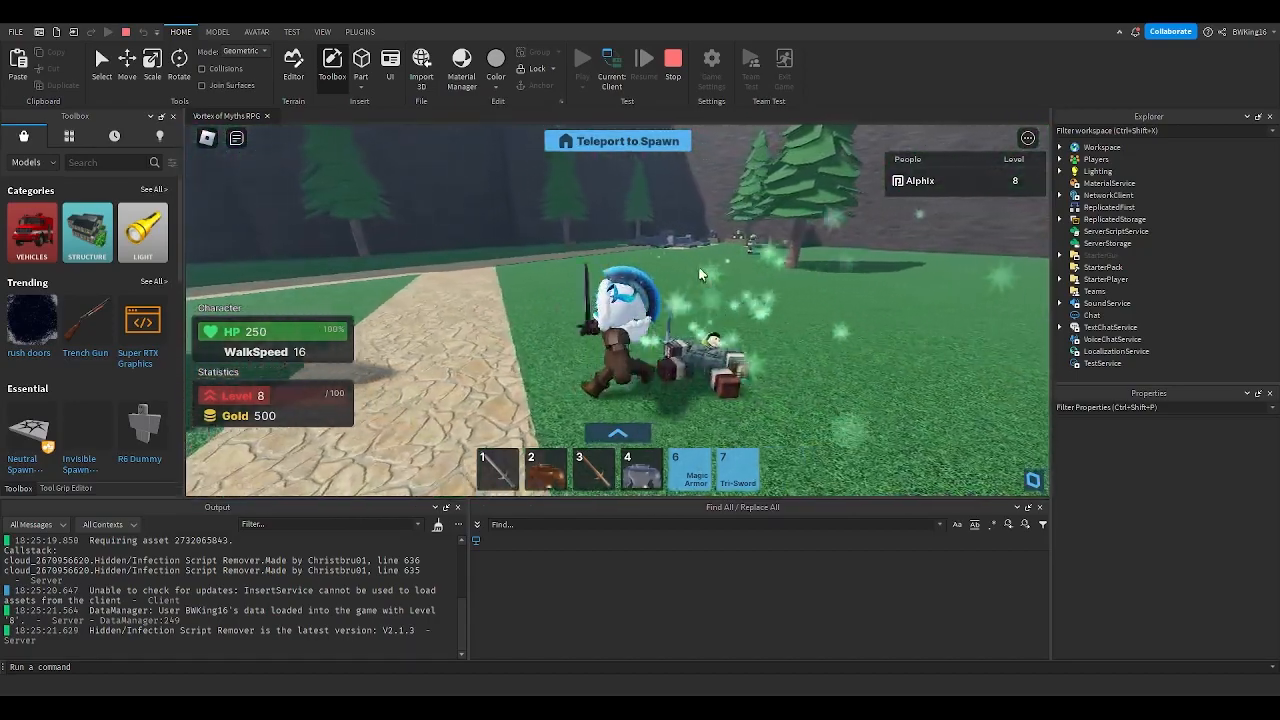
# Step: Defeat the two Thief mobs attacking on the stone path and continue running forward
pyautogui.press('a')
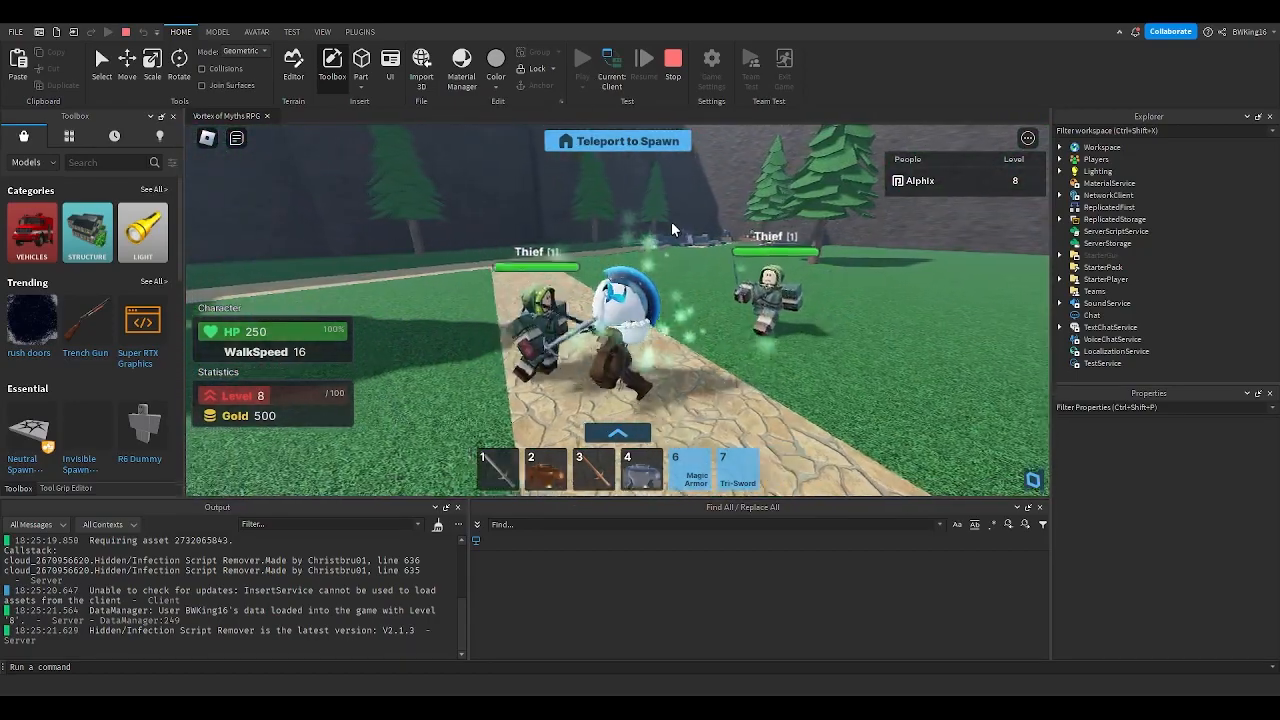
pyautogui.click(671, 221)
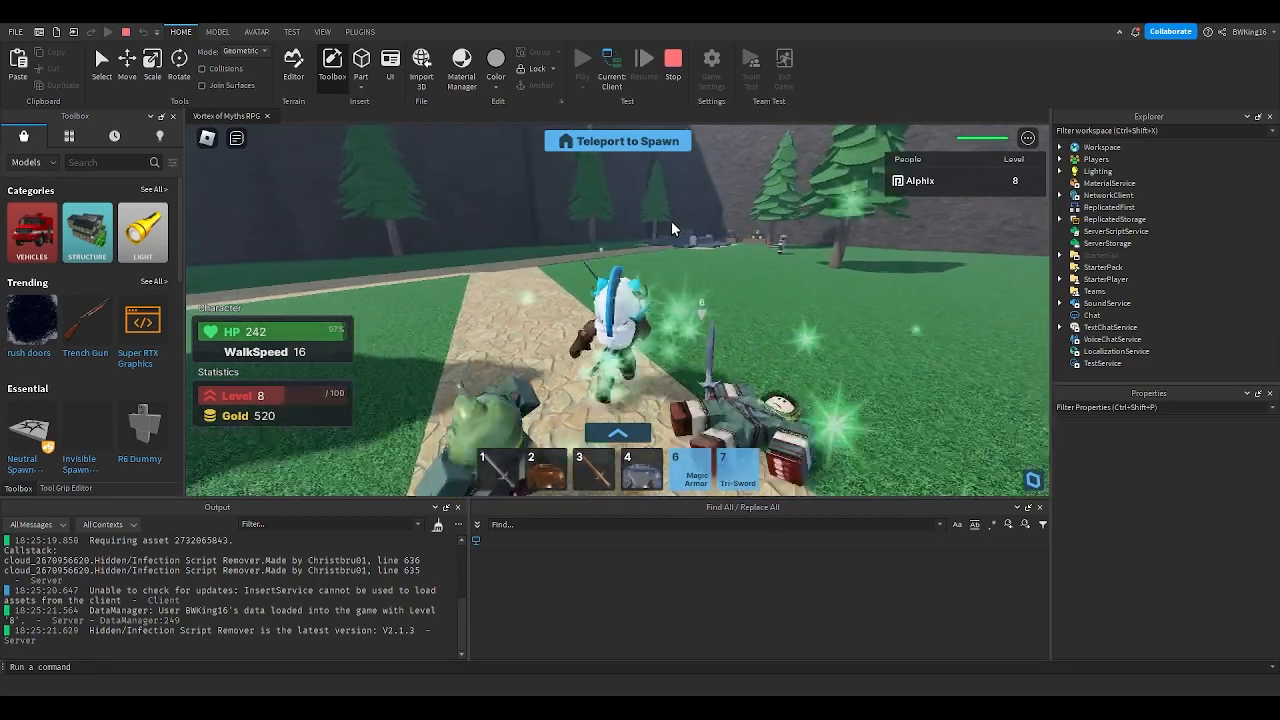
pyautogui.press('w')
# Step: Set the player's Level stat to 10 in the server-side PlayerData and return to the client view
pyautogui.click(611, 66)
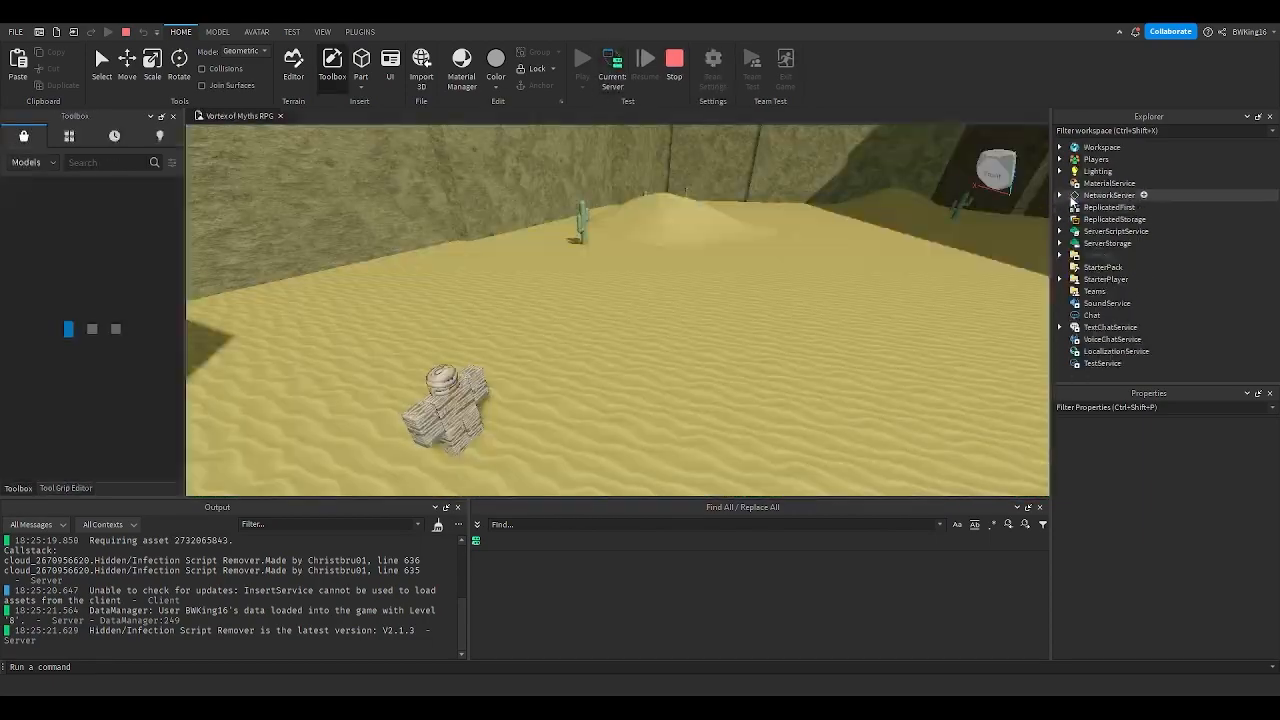
pyautogui.click(1060, 219)
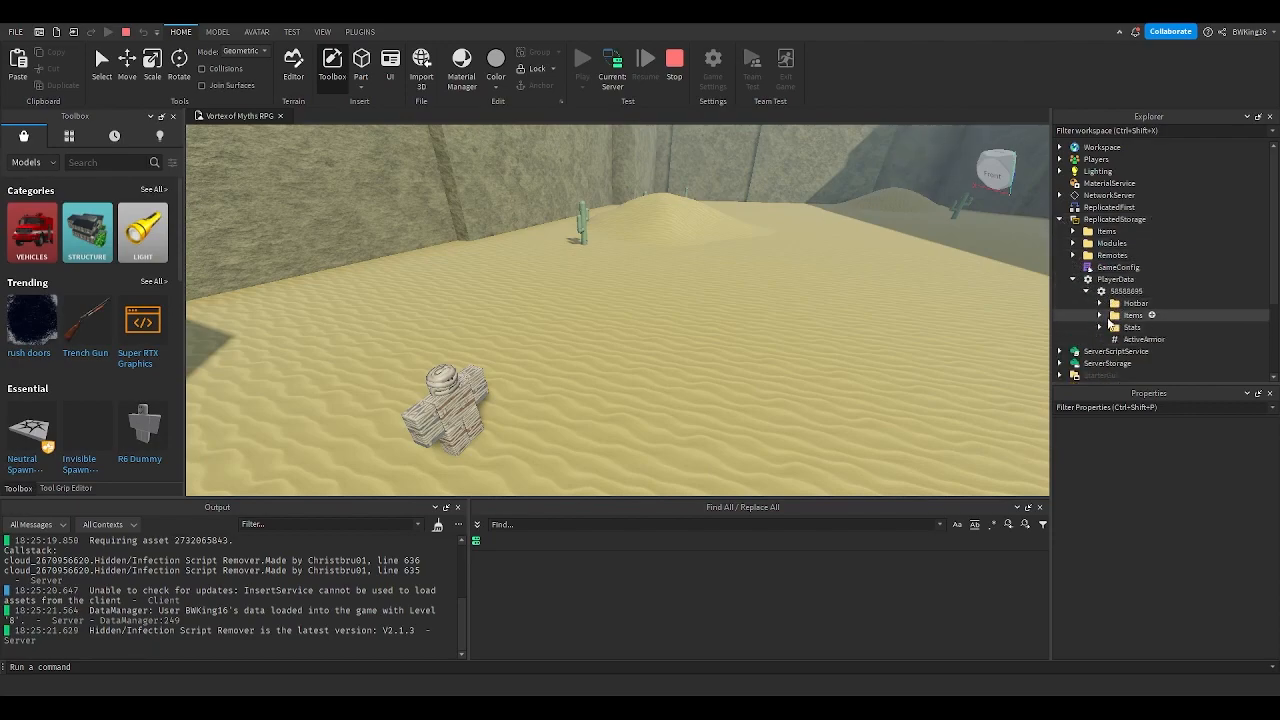
pyautogui.click(1141, 351)
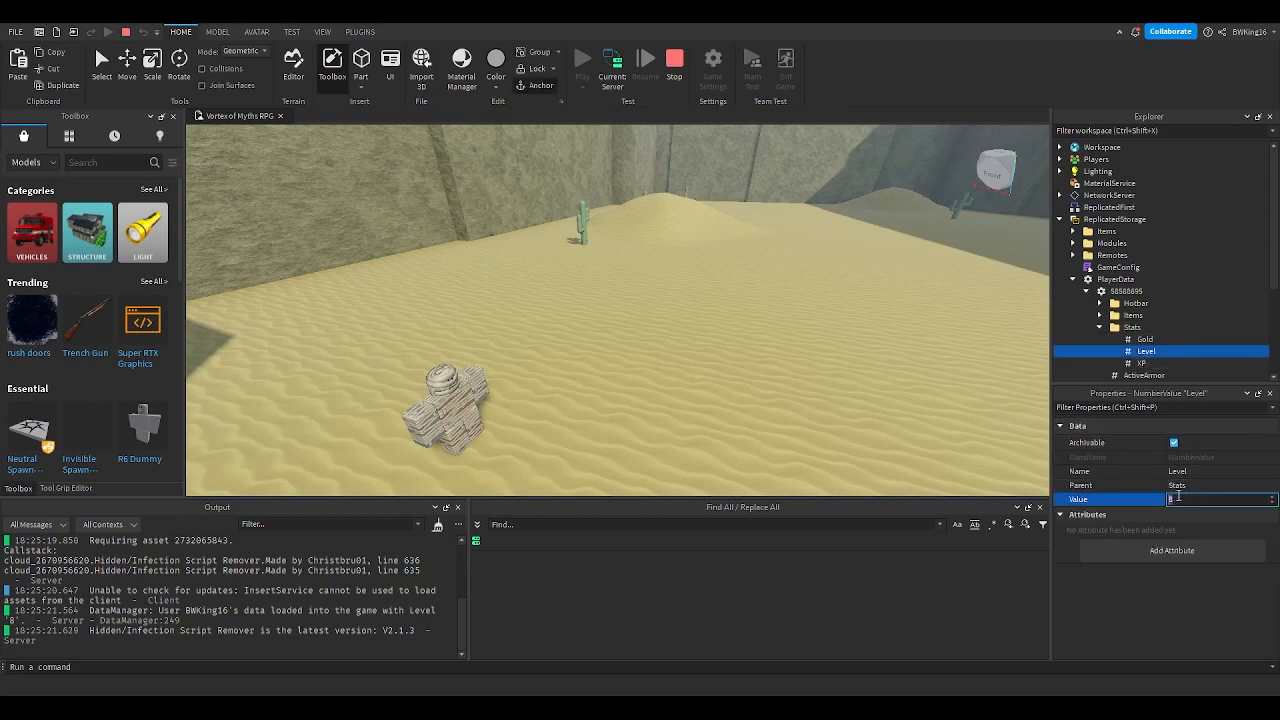
pyautogui.click(612, 70)
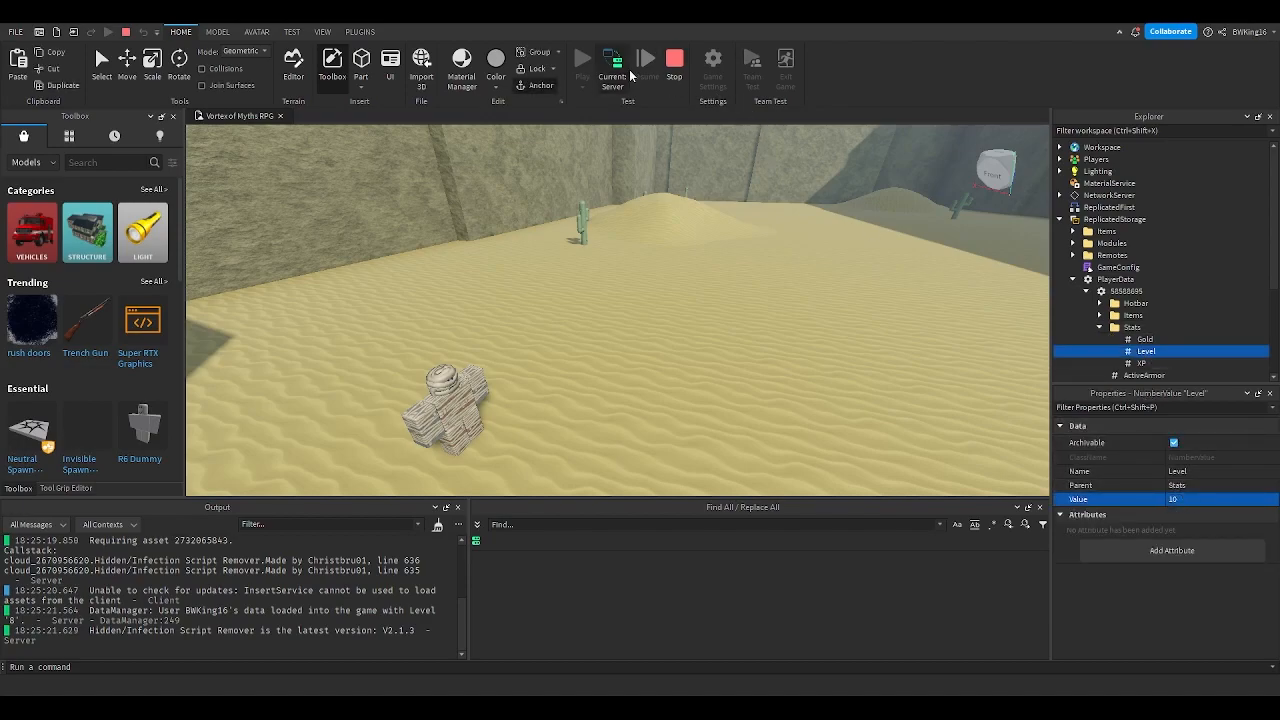
# Step: Run the character past the Thief mobs along the stone path and enter the Portal Room portal
pyautogui.press('w')
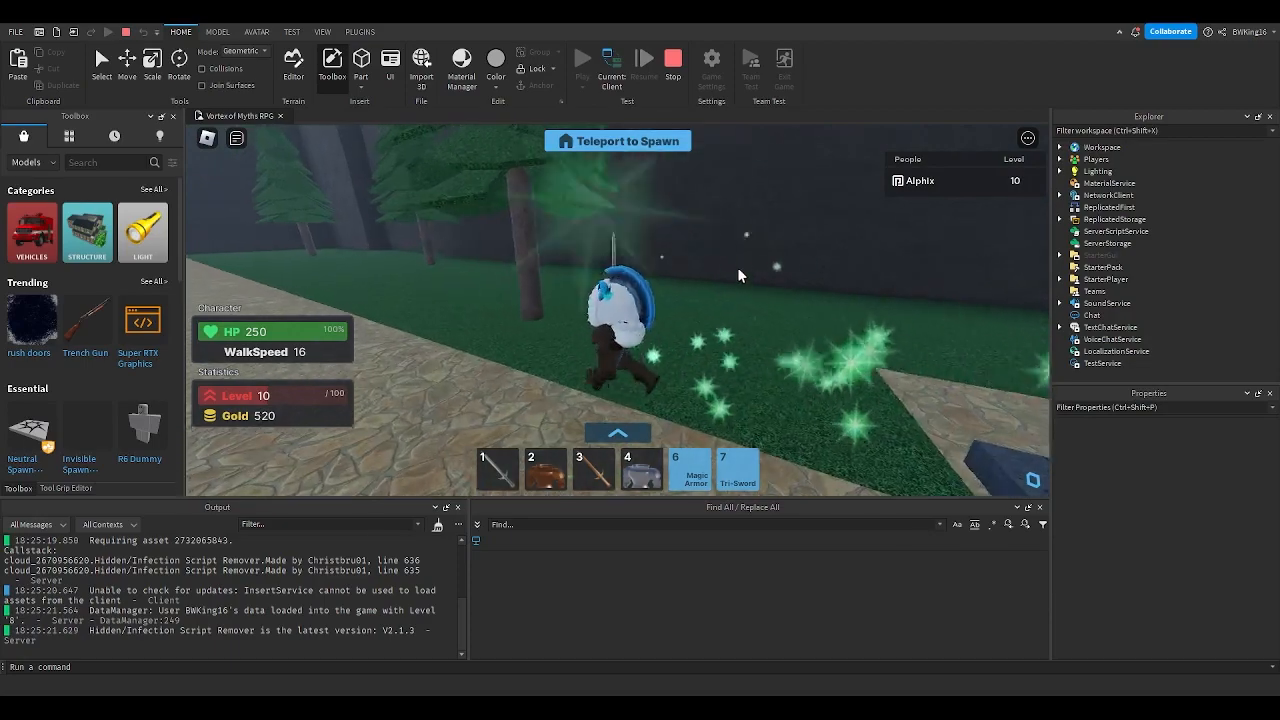
pyautogui.press('a')
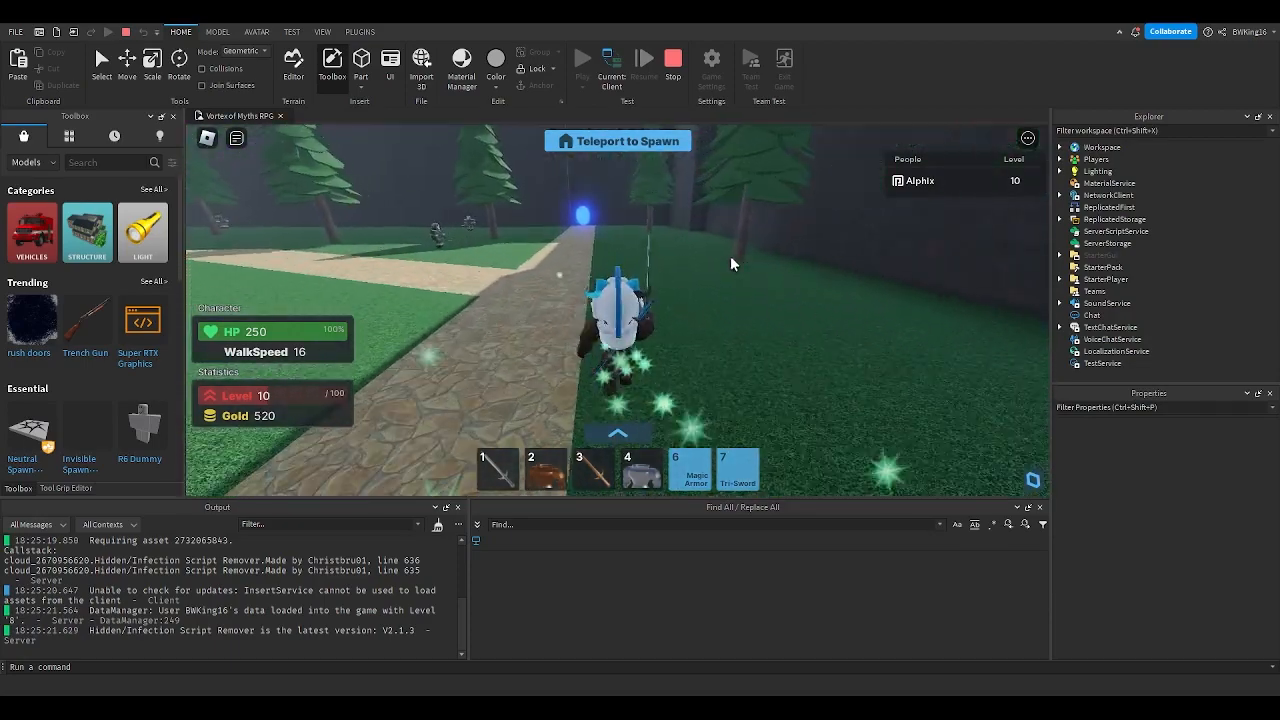
pyautogui.press('d')
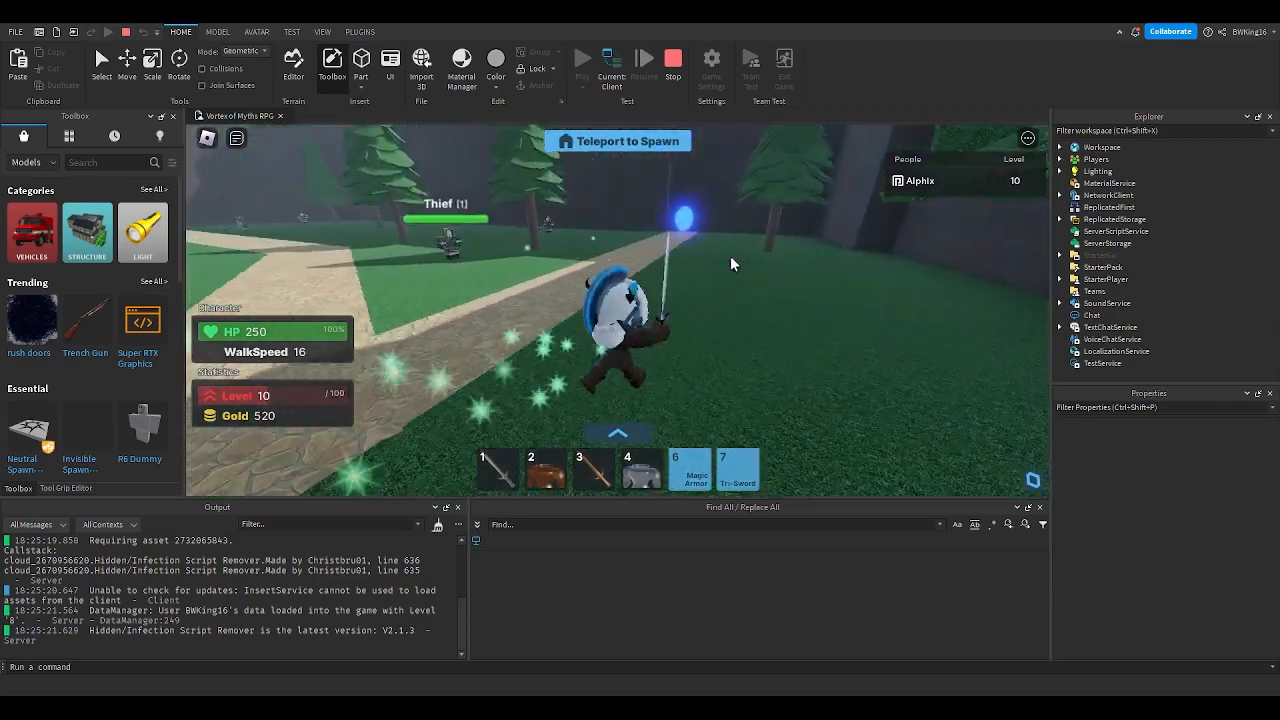
pyautogui.press('w')
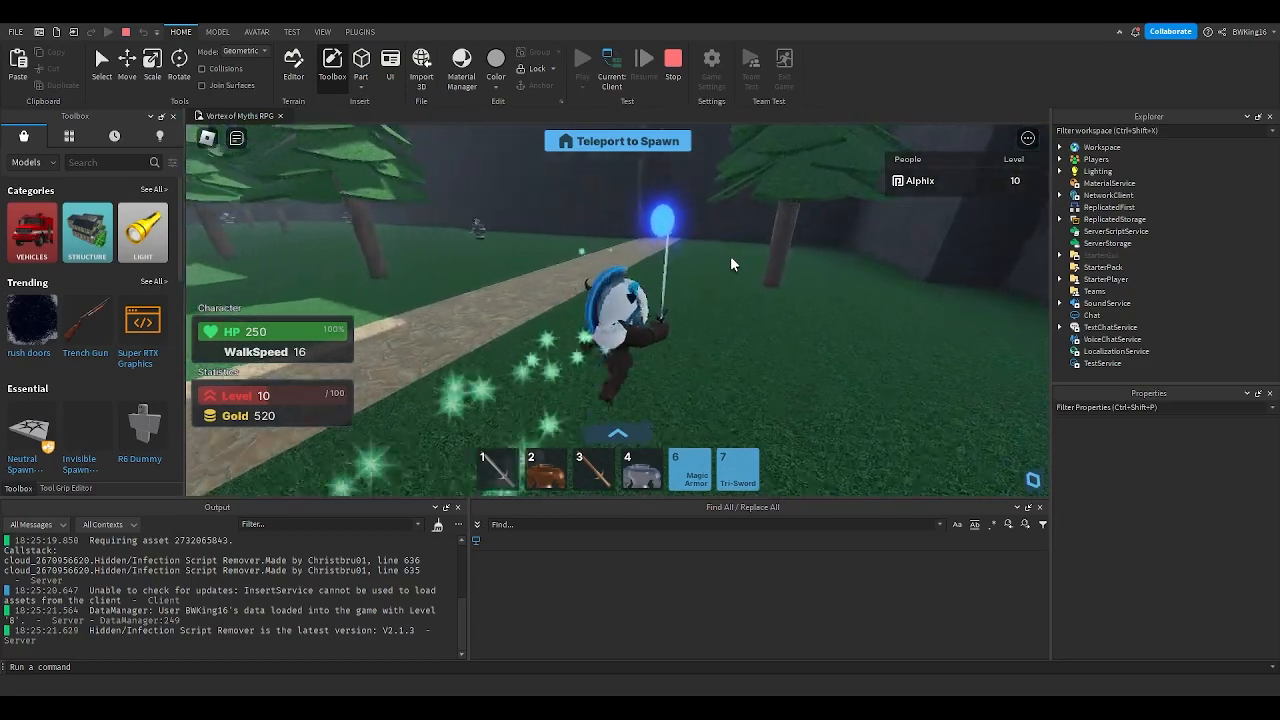
pyautogui.press('w')
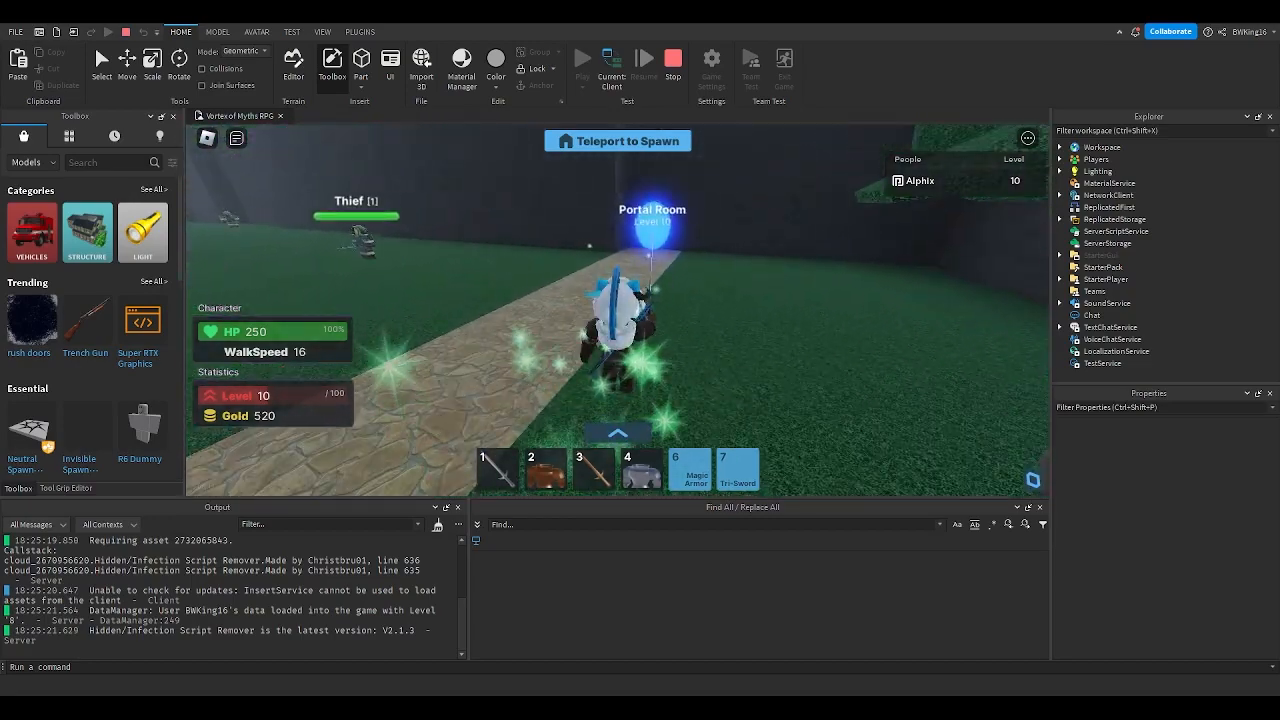
pyautogui.press('w')
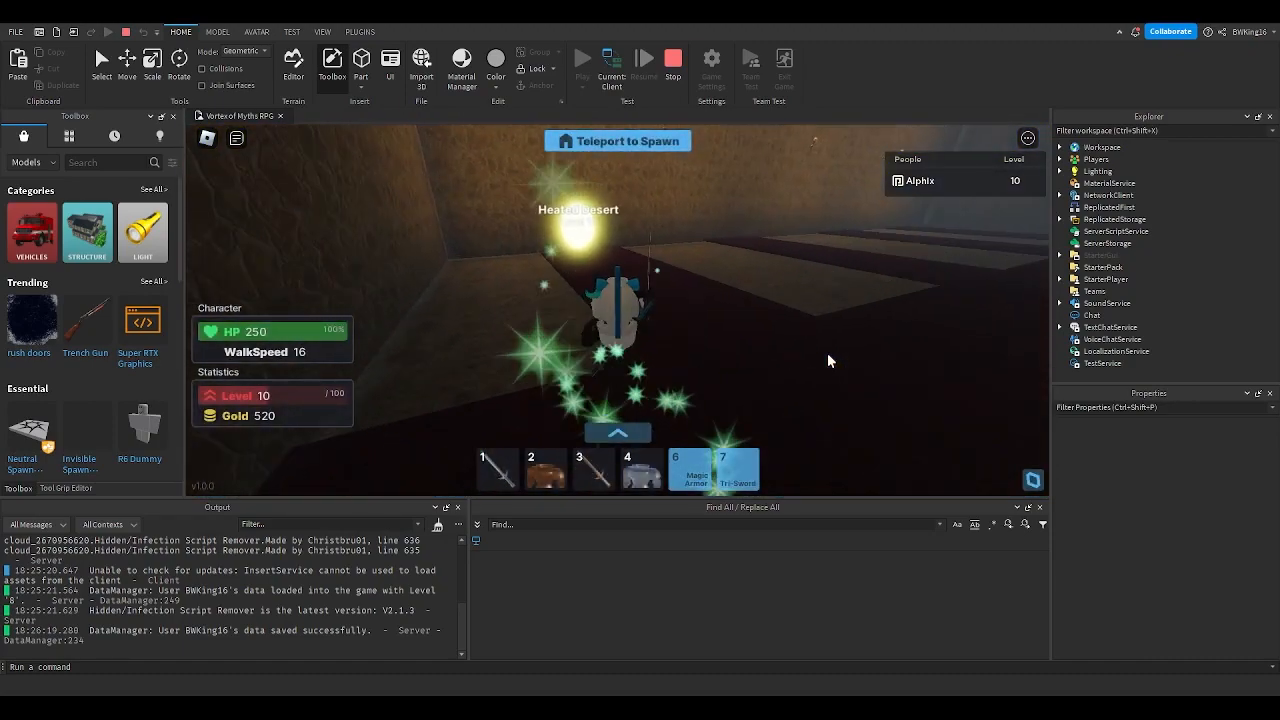
# Step: Enter the Heated Desert portal and defeat a Mummy with the Tri-Sword in first-person view
pyautogui.press('w')
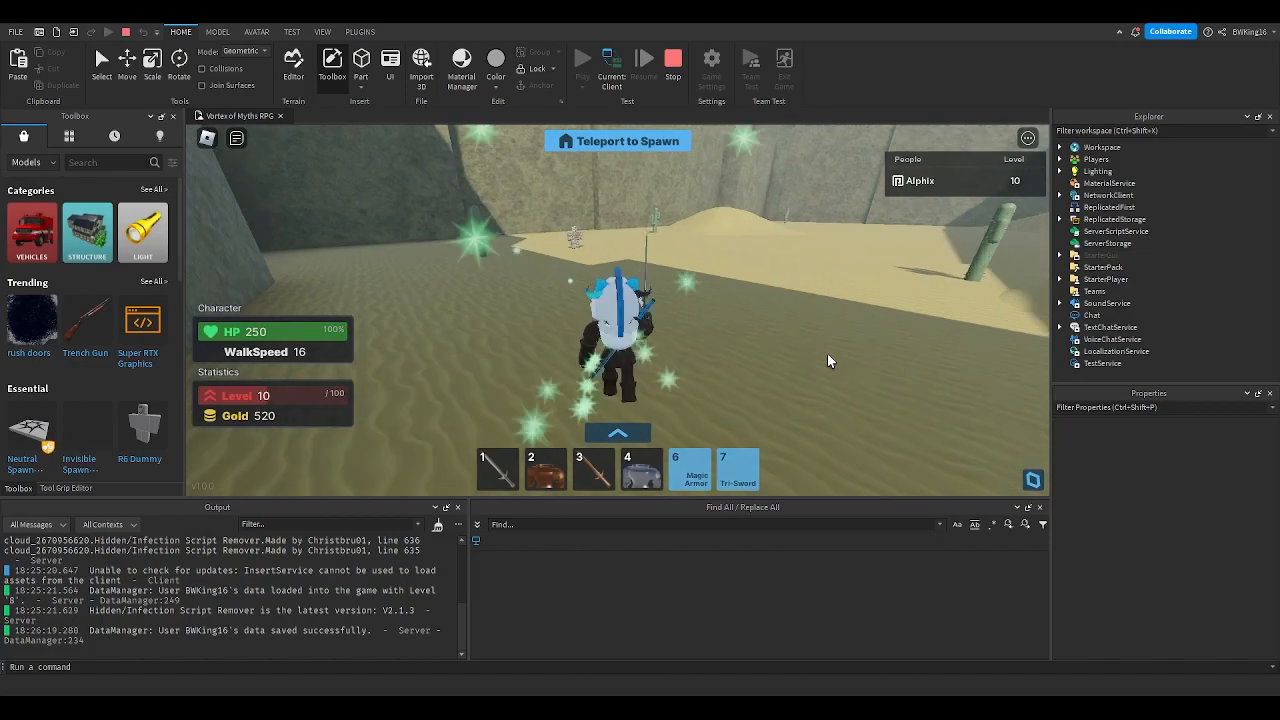
pyautogui.scroll(5, 617, 316)
pyautogui.scroll(2, 617, 316)
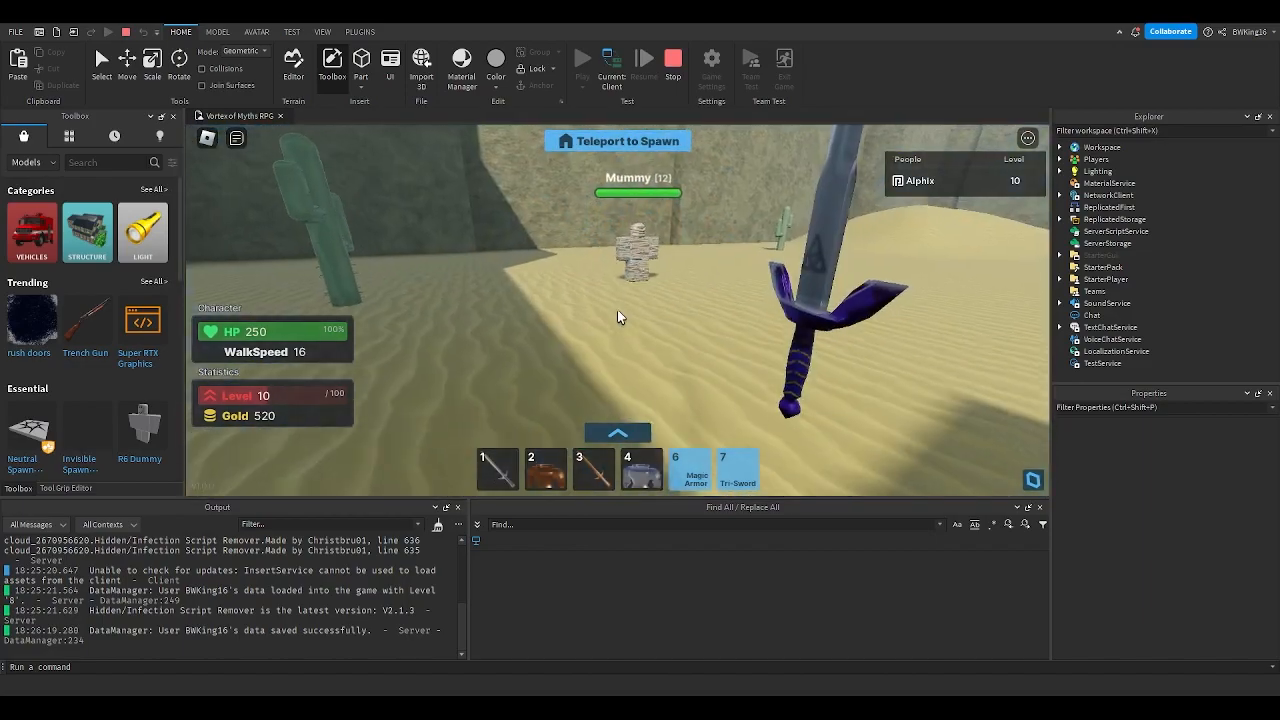
pyautogui.click(617, 316)
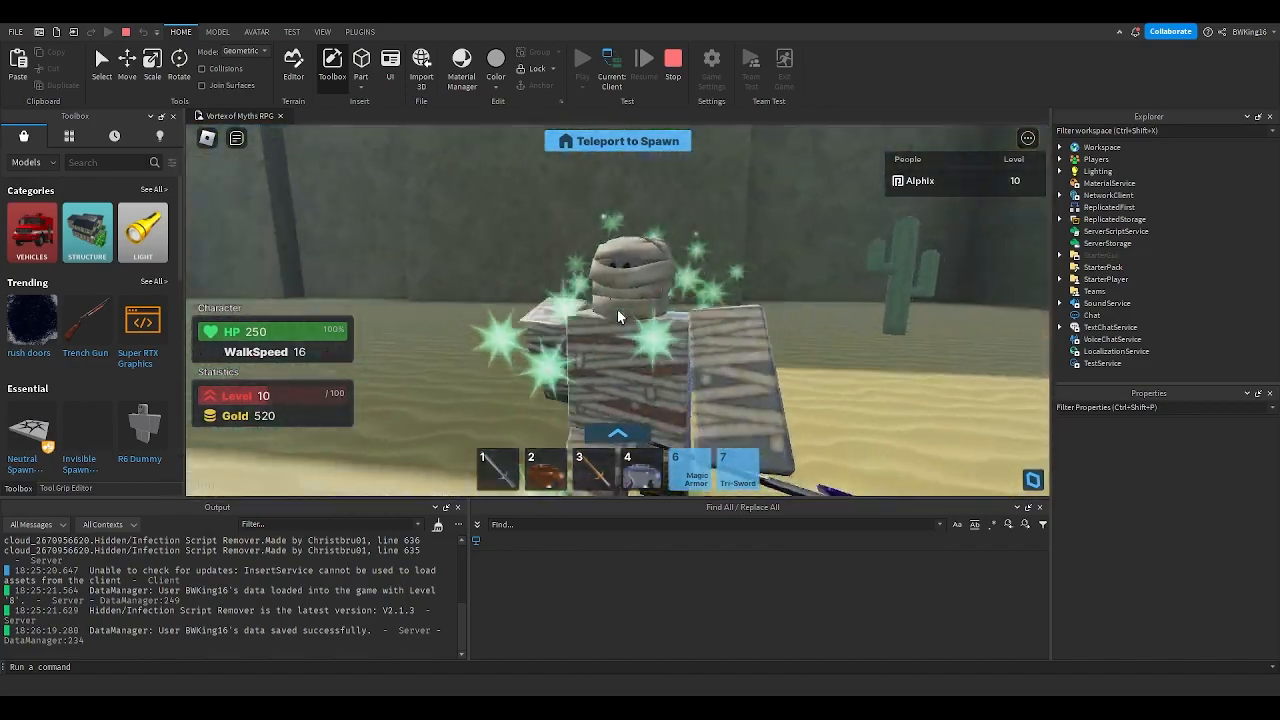
pyautogui.click(617, 316)
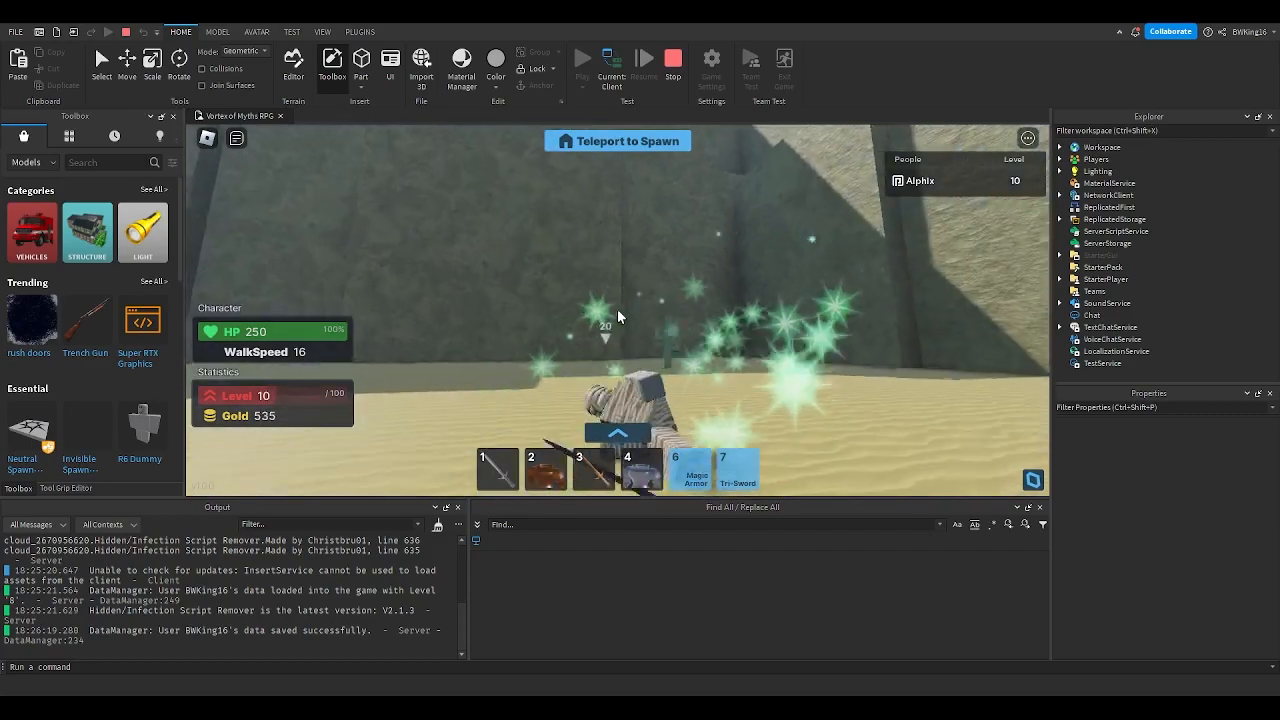
pyautogui.click(617, 316)
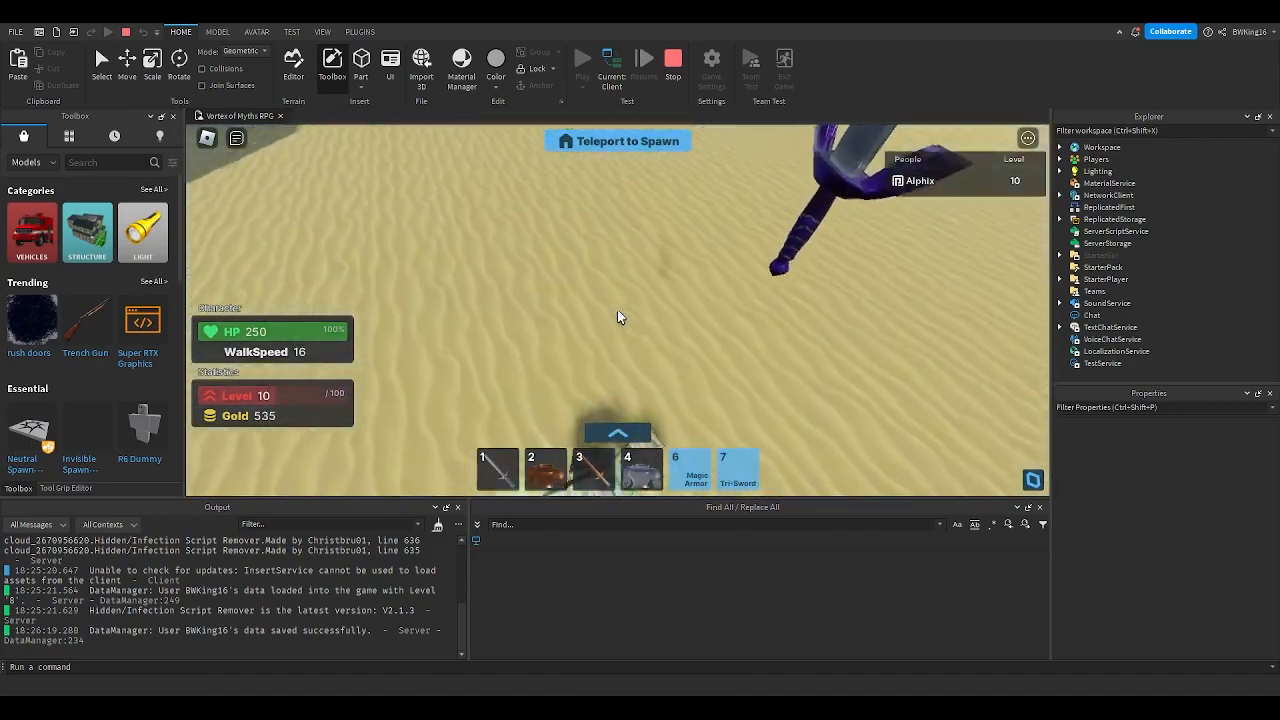
# Step: Fight another Mummy with the Tri-Sword in third-person view and end the playtest
pyautogui.scroll(-3, 630, 318)
pyautogui.press('s')
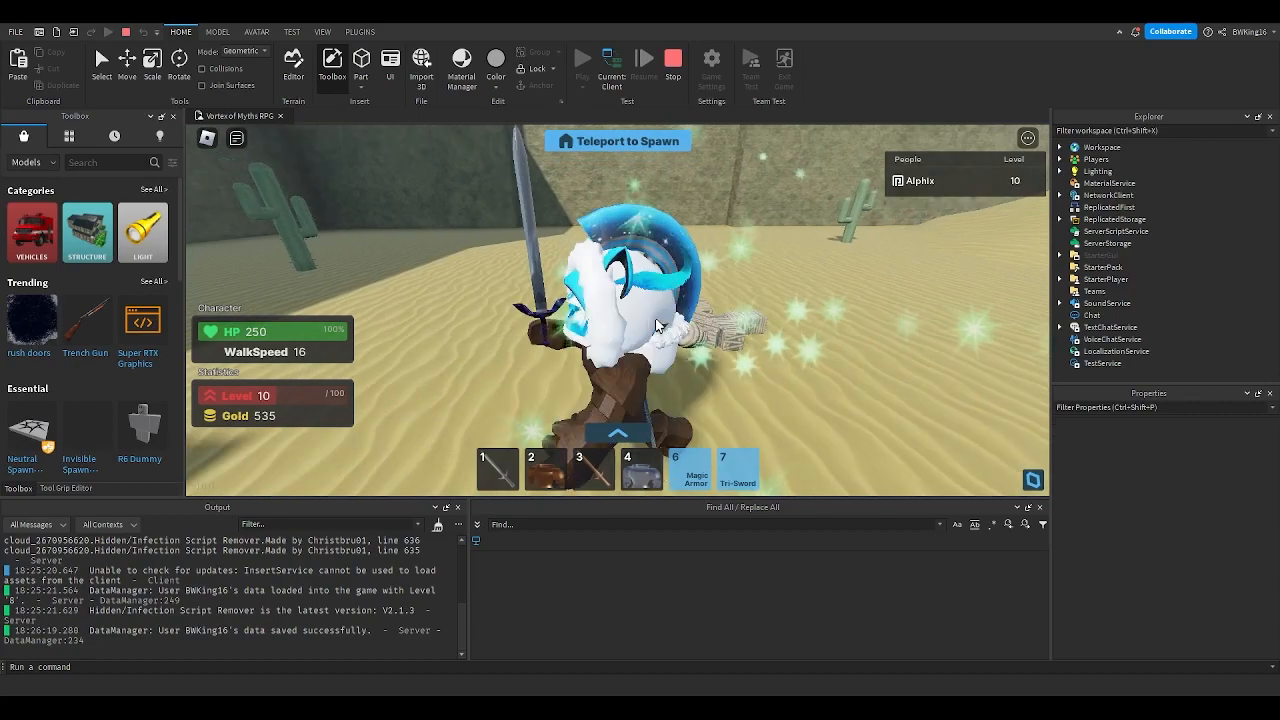
pyautogui.press('w')
pyautogui.click(683, 274)
pyautogui.click(683, 274)
pyautogui.click(683, 274)
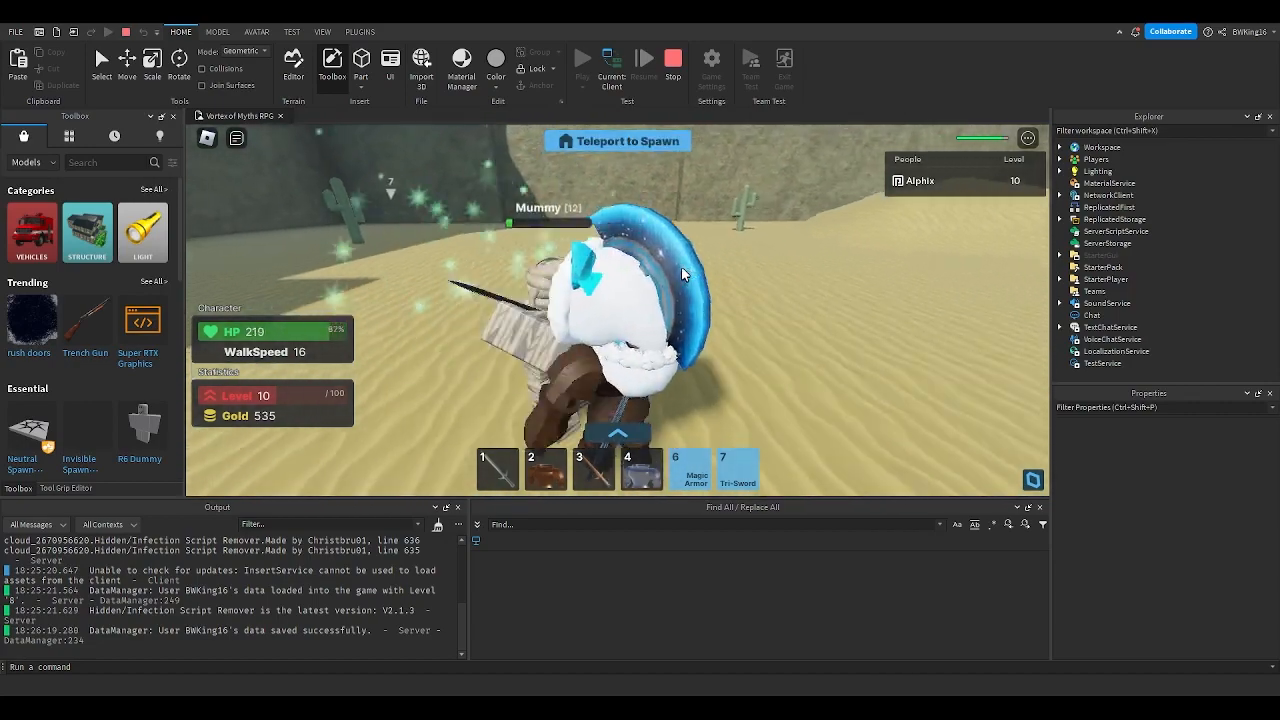
pyautogui.press('s')
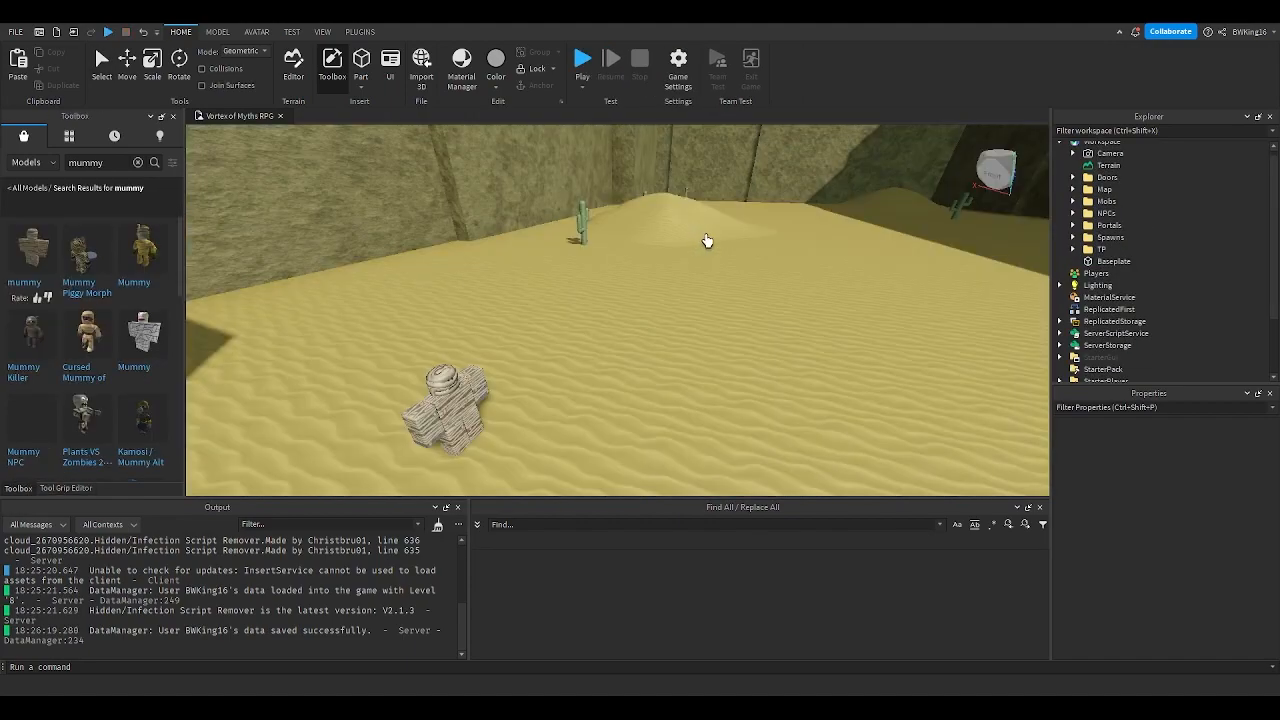
# Step: Duplicate the Mummy mob and place the copied mob on the open sand near a cactus
pyautogui.moveTo(708, 243); pyautogui.dragTo(604, 277, button='right')
pyautogui.press('w')
pyautogui.click(614, 283)
pyautogui.hotkey('ctrl', 'd')
pyautogui.moveTo(592, 286); pyautogui.dragTo(637, 362)
pyautogui.press('s')
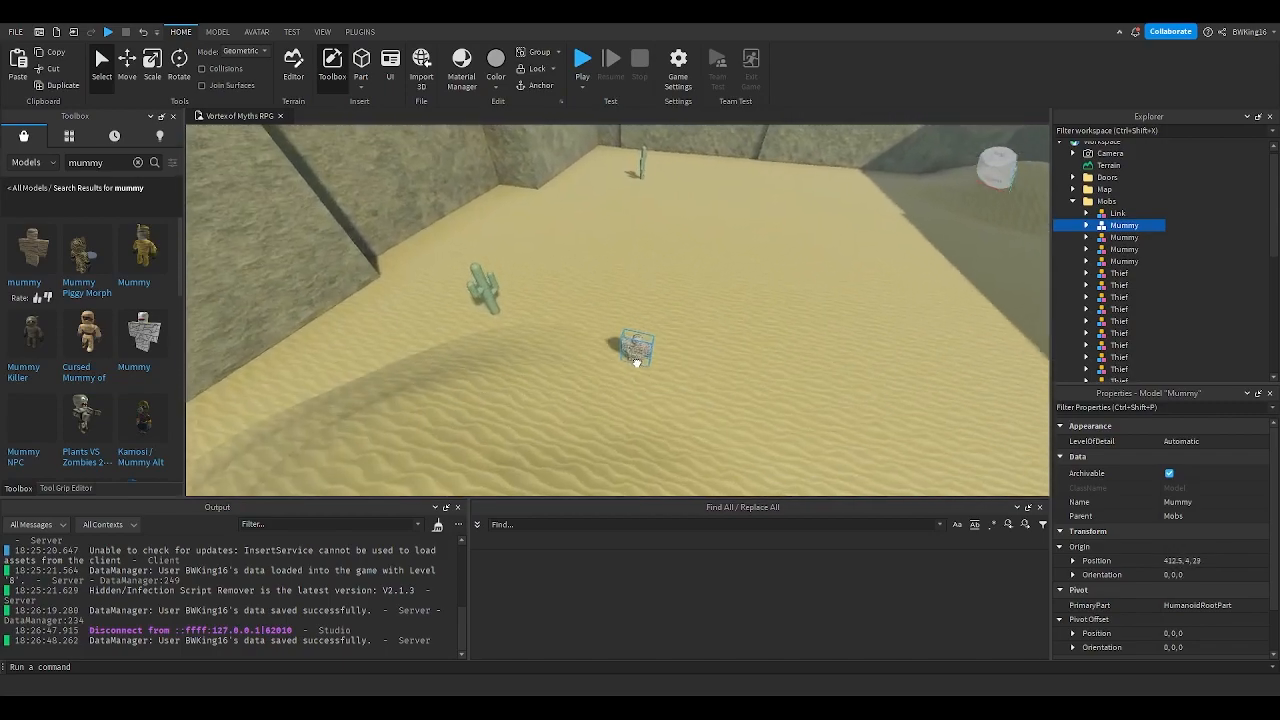
# Step: Spread three more Mummy copies across the Heated Desert among the cacti and dunes
pyautogui.moveTo(687, 327); pyautogui.dragTo(616, 318)
pyautogui.moveTo(616, 318); pyautogui.dragTo(616, 318, button='right')
pyautogui.press('w')
pyautogui.moveTo(677, 323); pyautogui.dragTo(676, 321)
pyautogui.moveTo(608, 378); pyautogui.dragTo(609, 366)
pyautogui.press('w')
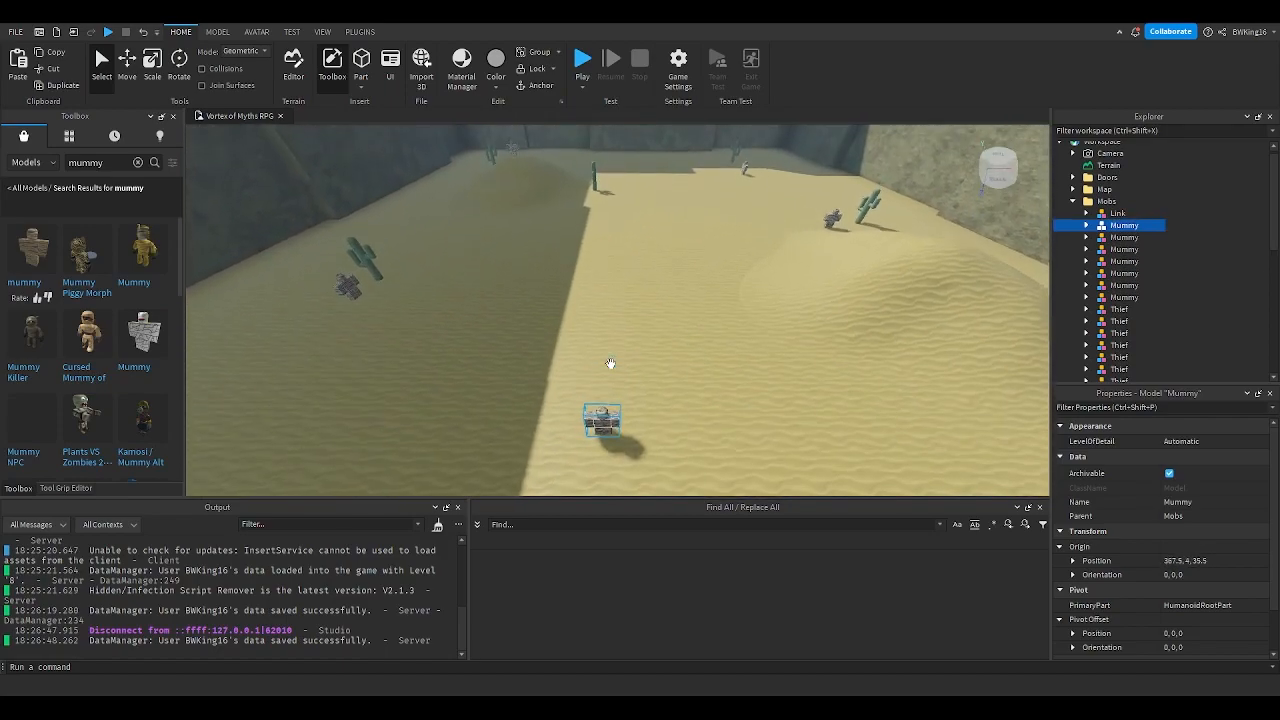
# Step: Duplicate the Mummy in the middle of the desert and position the copy on the sunlit sand
pyautogui.moveTo(609, 366); pyautogui.dragTo(626, 331, button='right')
pyautogui.press('w')
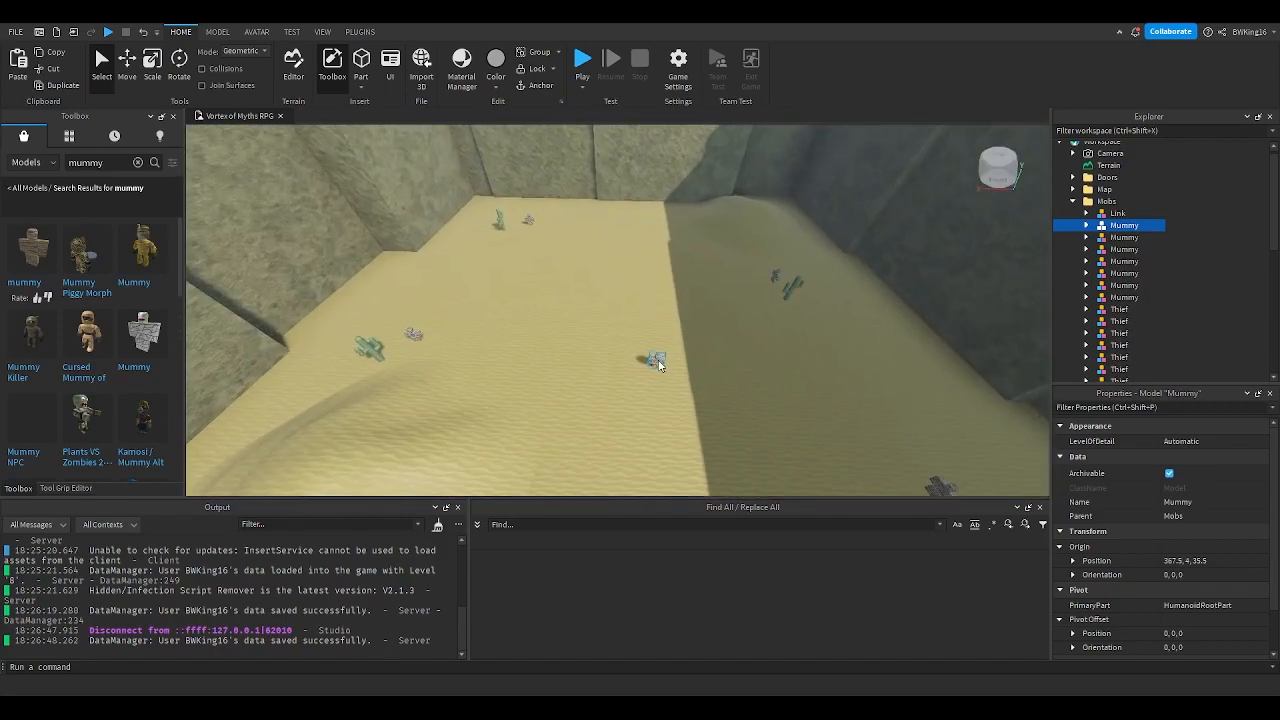
pyautogui.click(681, 359)
pyautogui.scroll(1, 681, 359)
pyautogui.moveTo(651, 355); pyautogui.dragTo(666, 351)
pyautogui.press('w')
pyautogui.moveTo(666, 351); pyautogui.dragTo(667, 350, button='right')
pyautogui.moveTo(666, 351); pyautogui.dragTo(624, 324)
pyautogui.hotkey('ctrl', 'd')
pyautogui.press('a')
pyautogui.scroll(5, 631, 343)
pyautogui.press('r')
pyautogui.scroll(-2, 635, 335)
pyautogui.press('r')
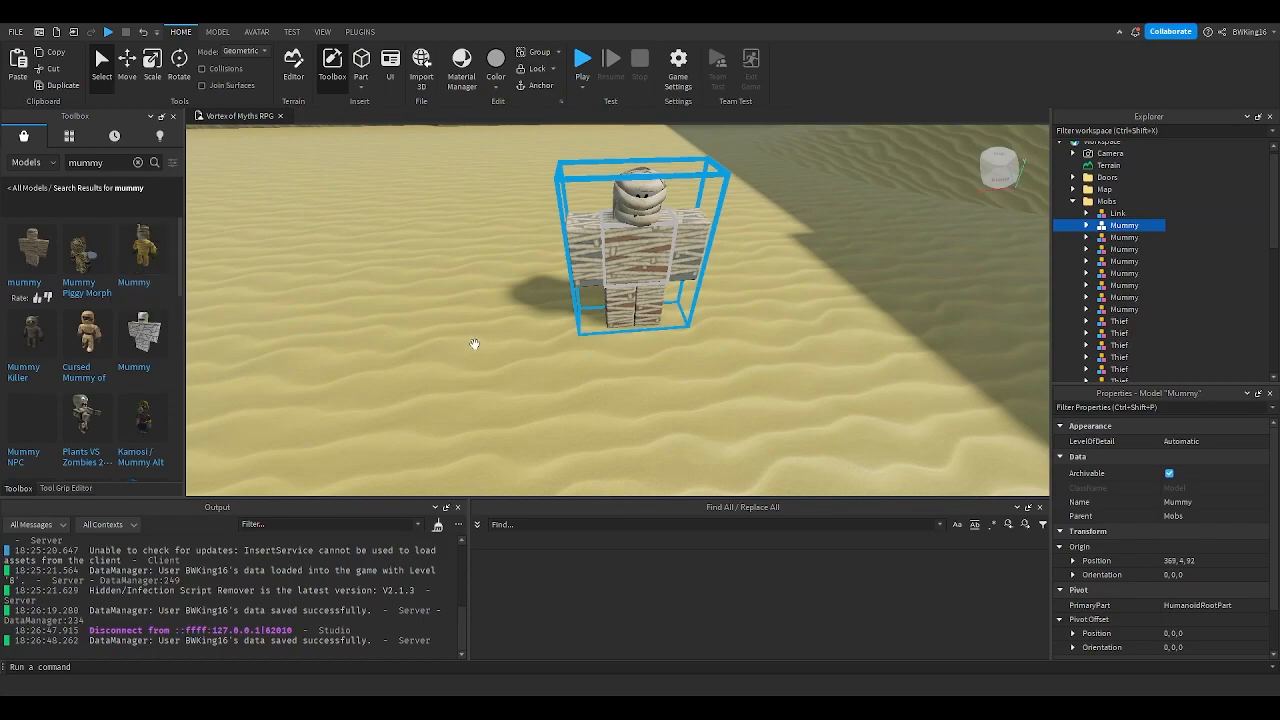
# Step: Browse the mummy search results and insert a different Mummy character model beside the newest Mummy mob
pyautogui.moveTo(472, 344); pyautogui.dragTo(304, 361, button='right')
pyautogui.press('s')
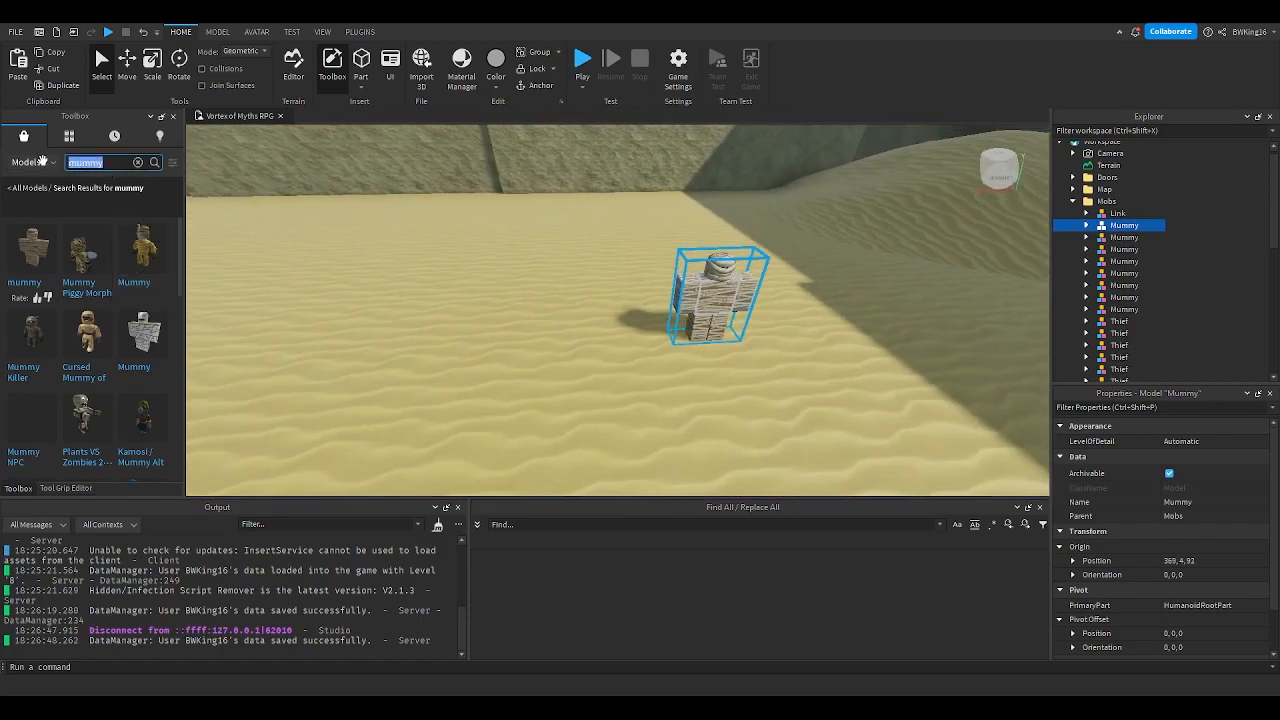
pyautogui.scroll(-5, 117, 337)
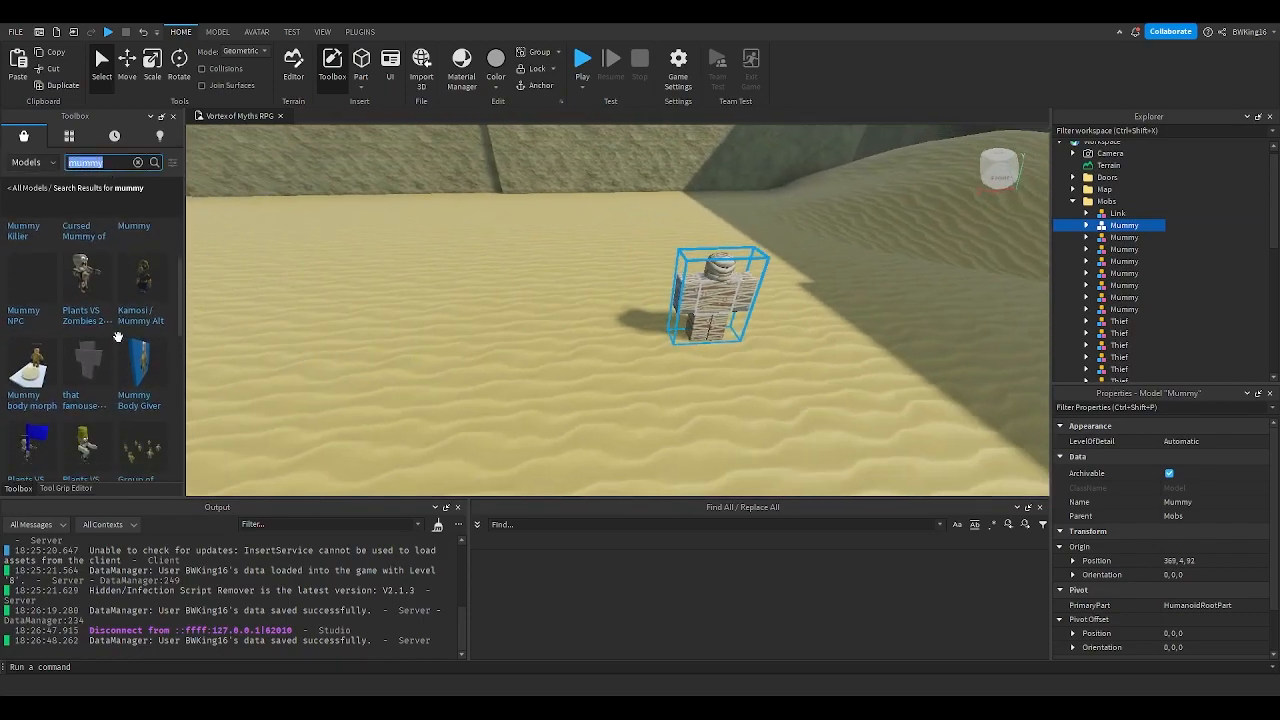
pyautogui.scroll(-3, 117, 337)
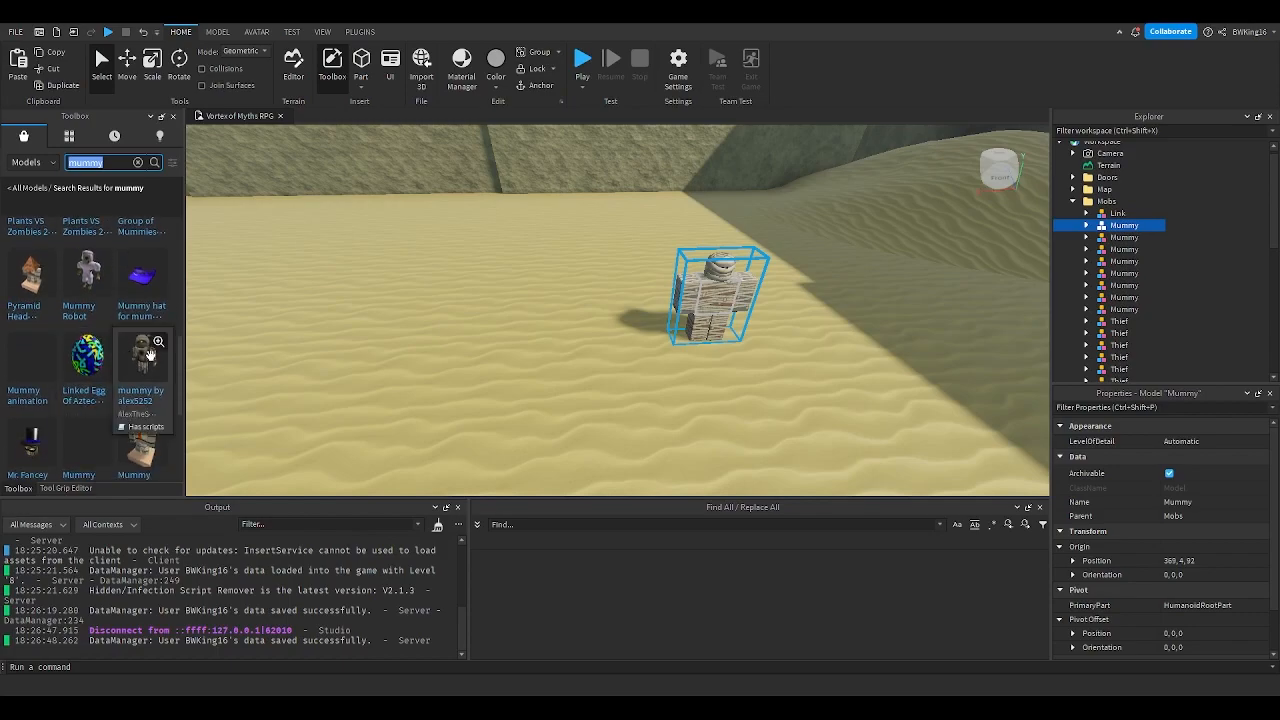
pyautogui.scroll(-2, 148, 355)
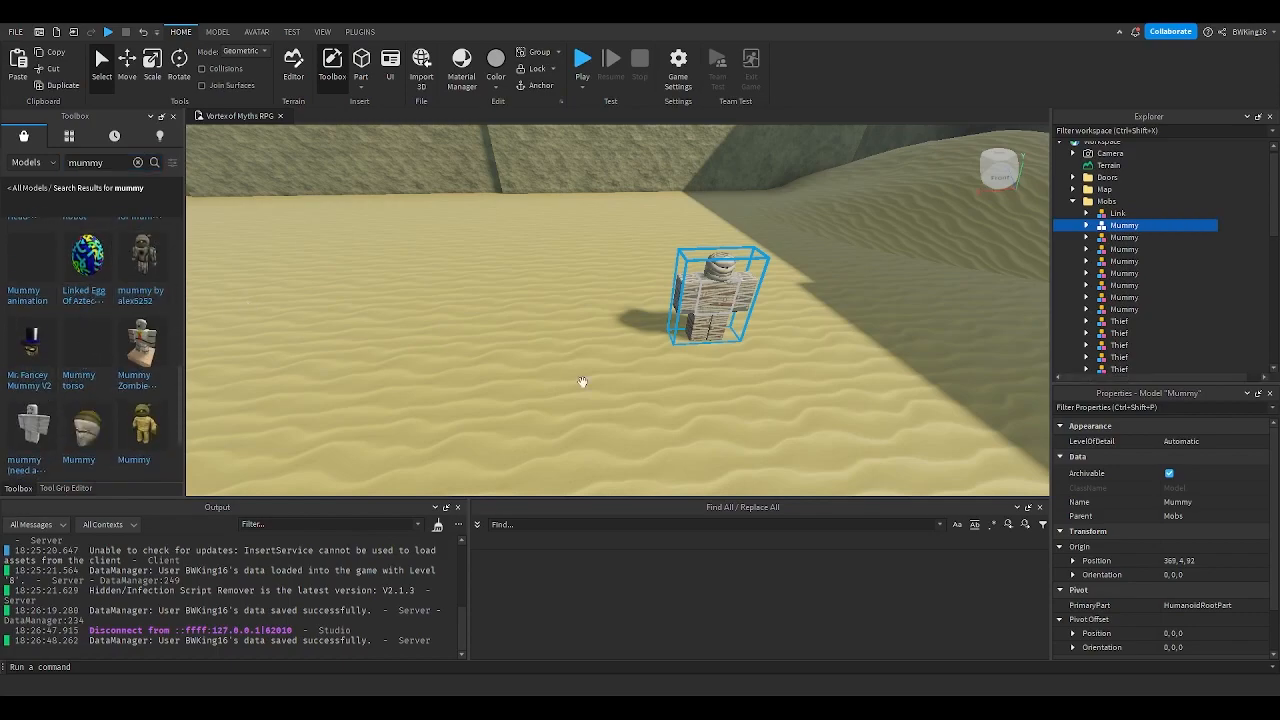
pyautogui.scroll(4, 765, 382)
pyautogui.moveTo(634, 270); pyautogui.dragTo(602, 300)
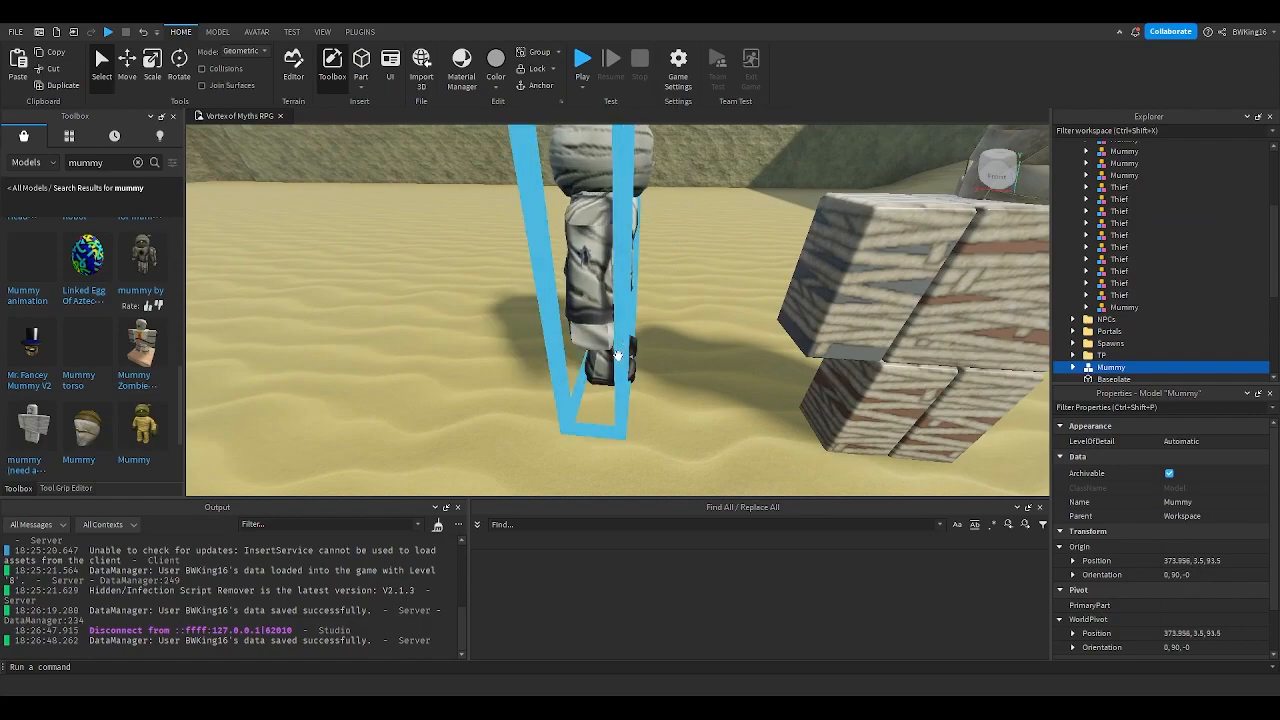
# Step: Rename the duplicated Mummy mob beside the inserted model to Elder Mummy
pyautogui.scroll(-3, 620, 300)
pyautogui.scroll(2, 1138, 274)
pyautogui.click(1120, 147)
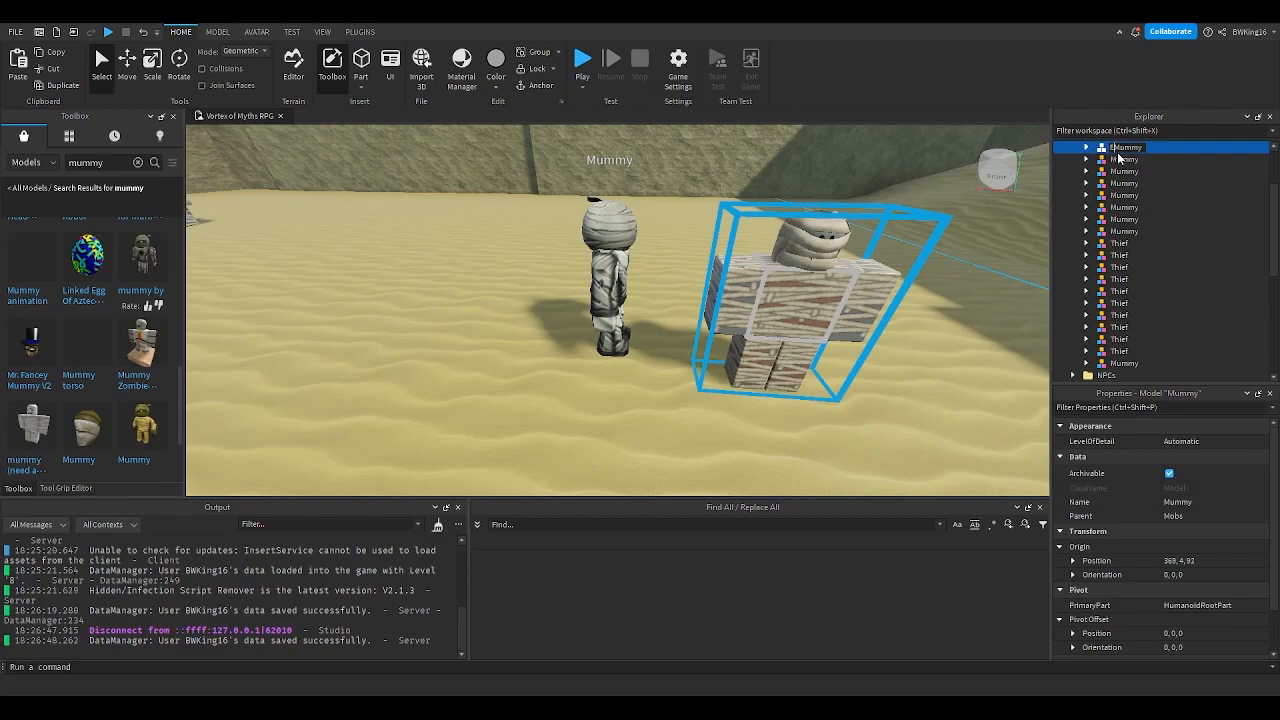
pyautogui.click(581, 301)
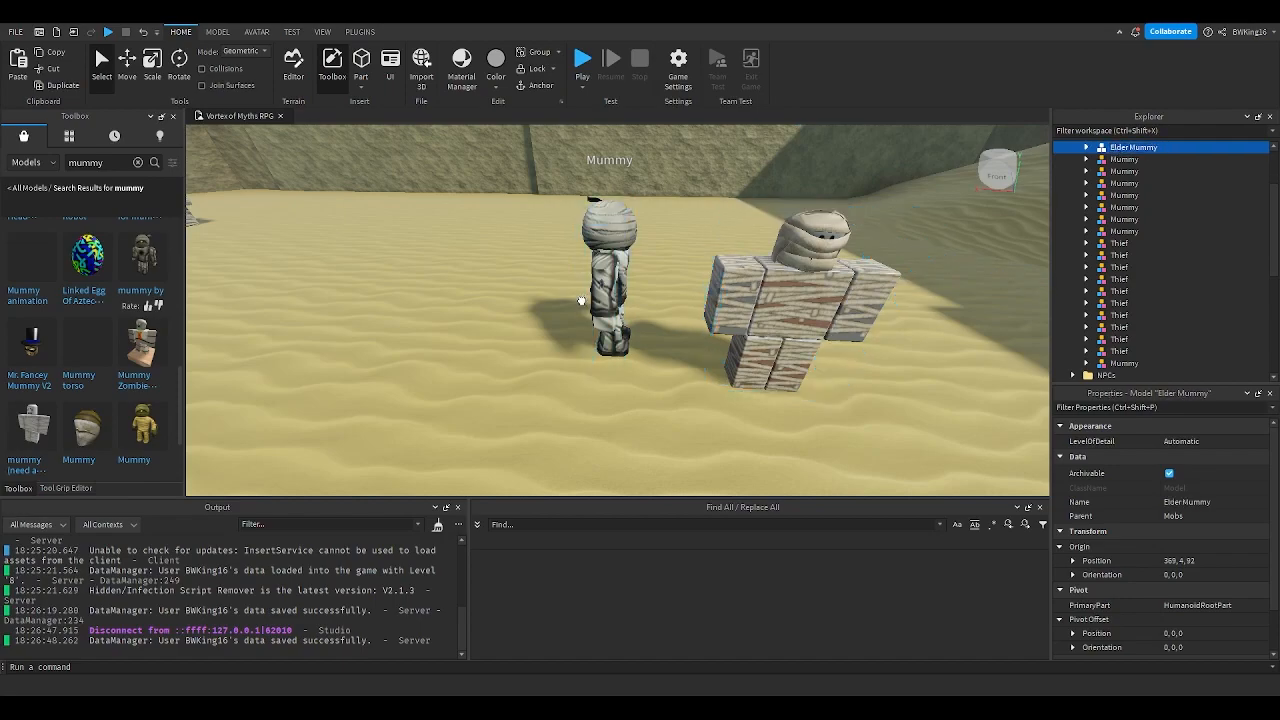
# Step: Delete the extra Shirt nested inside the Pants of the inserted Mummy model
pyautogui.click(599, 299)
pyautogui.scroll(-2, 1105, 257)
pyautogui.click(1074, 265)
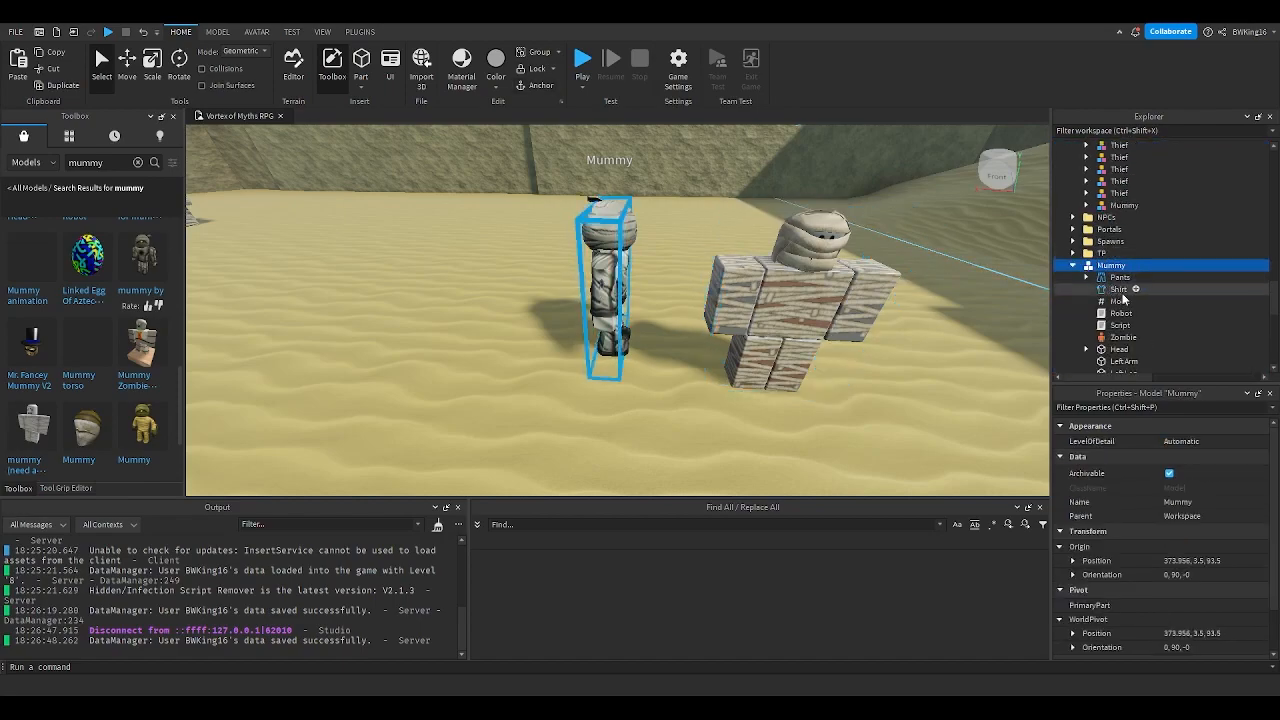
pyautogui.click(1154, 290)
pyautogui.click(1100, 278)
pyautogui.click(1087, 277)
pyautogui.click(1122, 293)
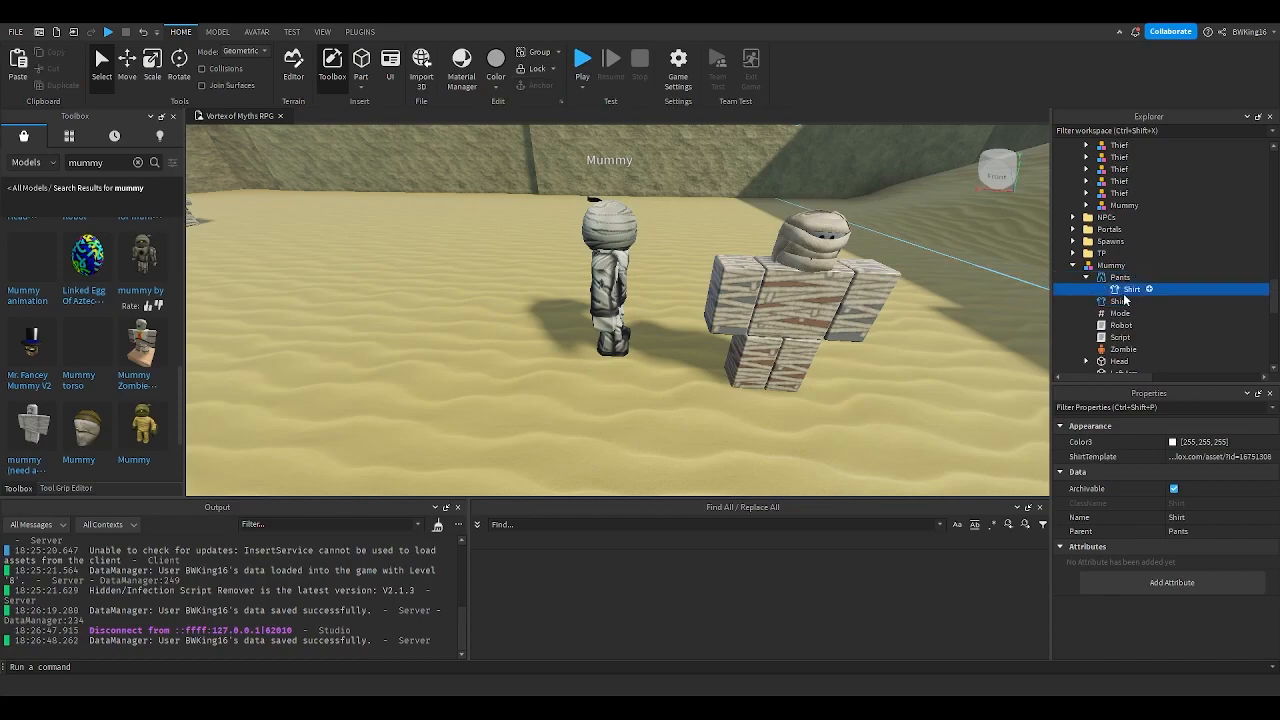
pyautogui.press('Delete')
# Step: Replace the Elder Mummy's two Clothing items with the Pants and Shirt copied from the inserted Mummy model
pyautogui.click(1150, 288)
pyautogui.keyDown('ctrl'); pyautogui.click(1151, 281); pyautogui.keyUp('ctrl')
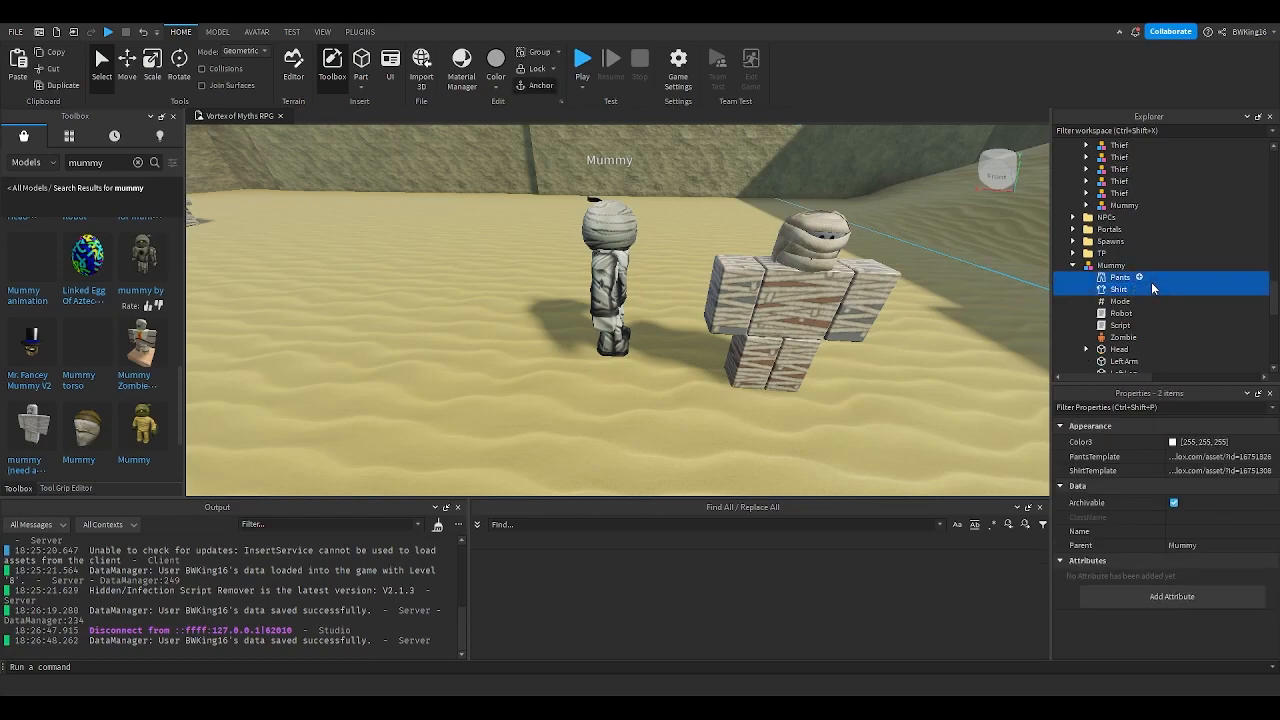
pyautogui.click(829, 281)
pyautogui.click(1087, 181)
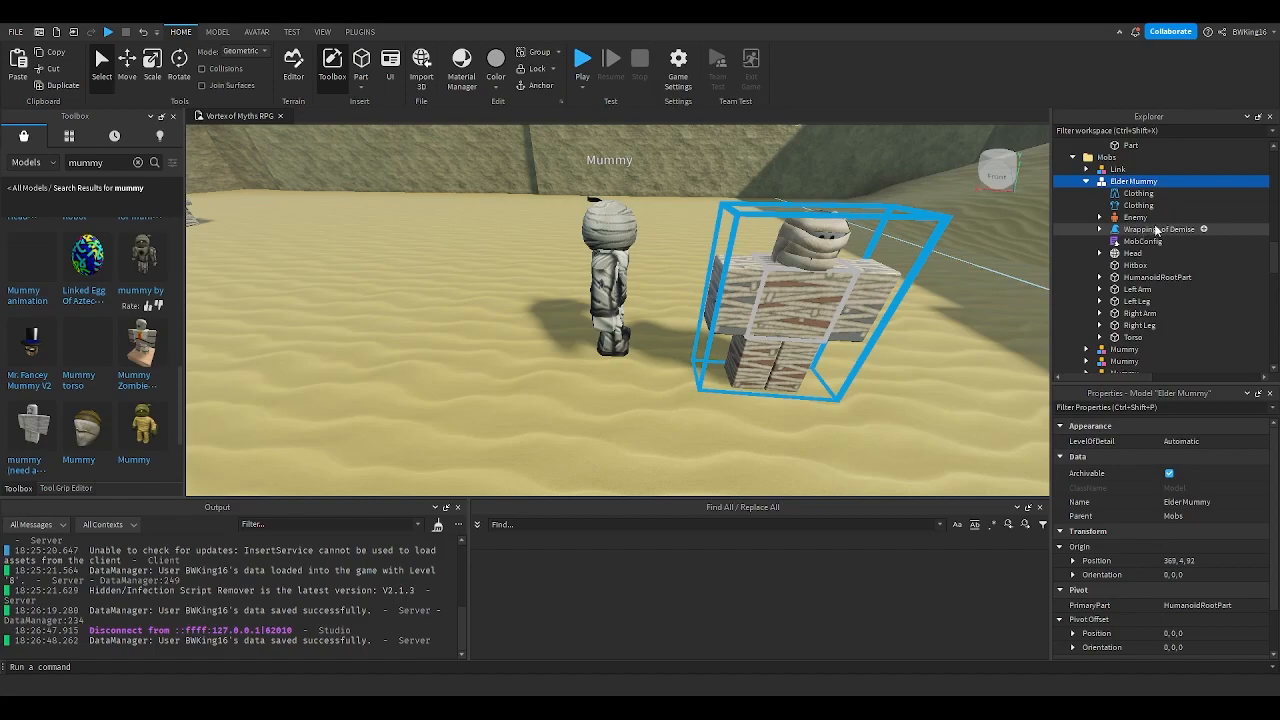
pyautogui.click(1140, 205)
pyautogui.keyDown('shift'); pyautogui.click(1138, 193); pyautogui.keyUp('shift')
pyautogui.press('Delete')
pyautogui.hotkey('ctrl', 'shift', 'v')
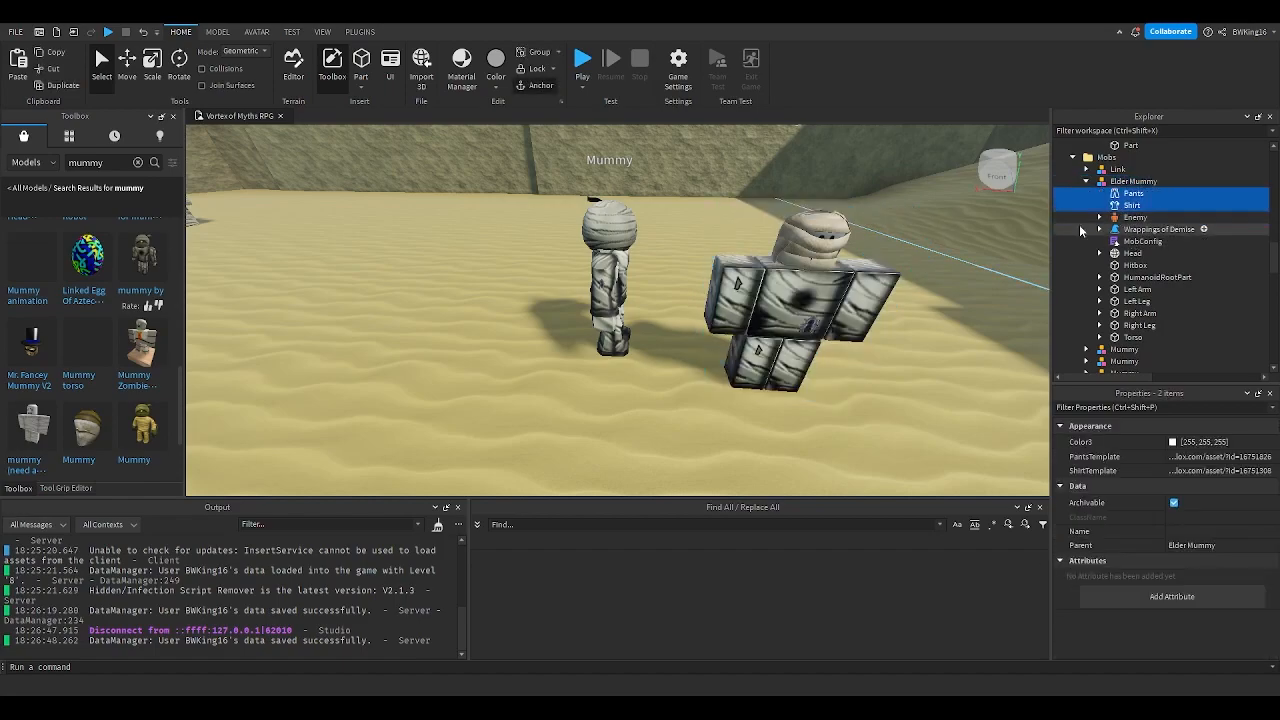
# Step: Examine the inserted Mummy model's components, including its Zombie humanoid and the meshes in its Head
pyautogui.click(612, 284)
pyautogui.scroll(-3, 1105, 243)
pyautogui.scroll(-2, 1105, 243)
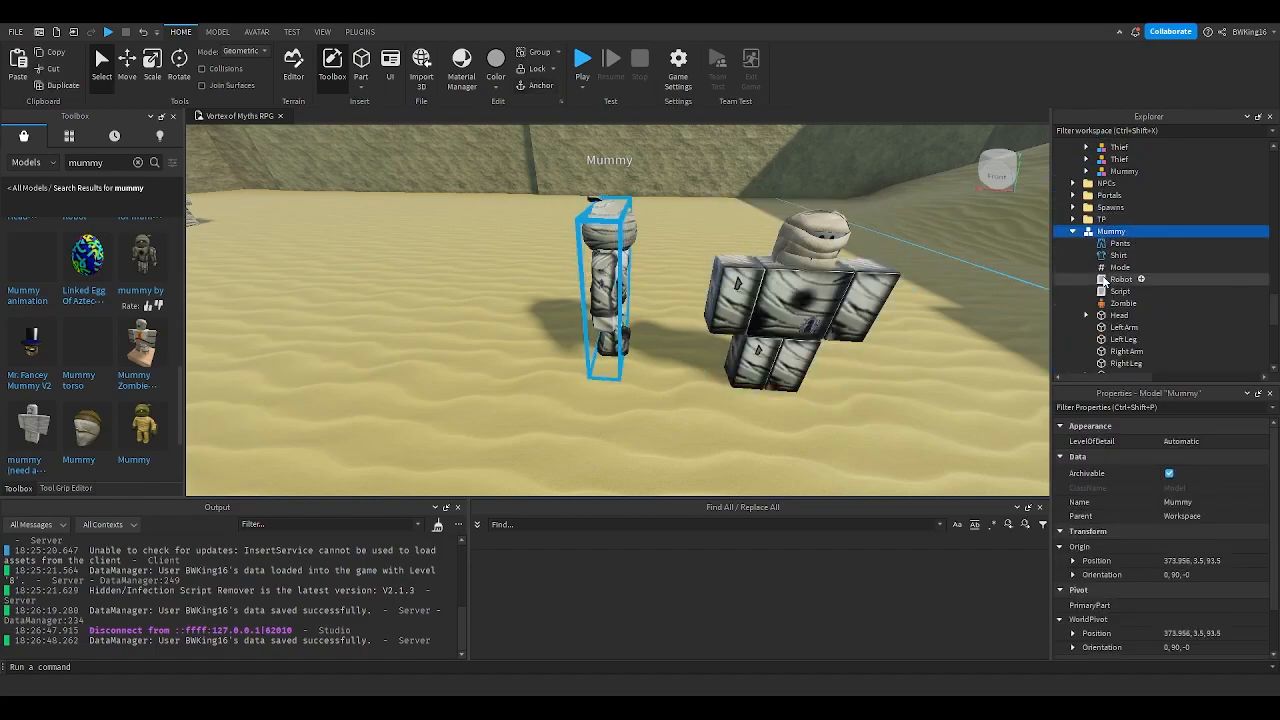
pyautogui.click(1115, 292)
pyautogui.click(1112, 304)
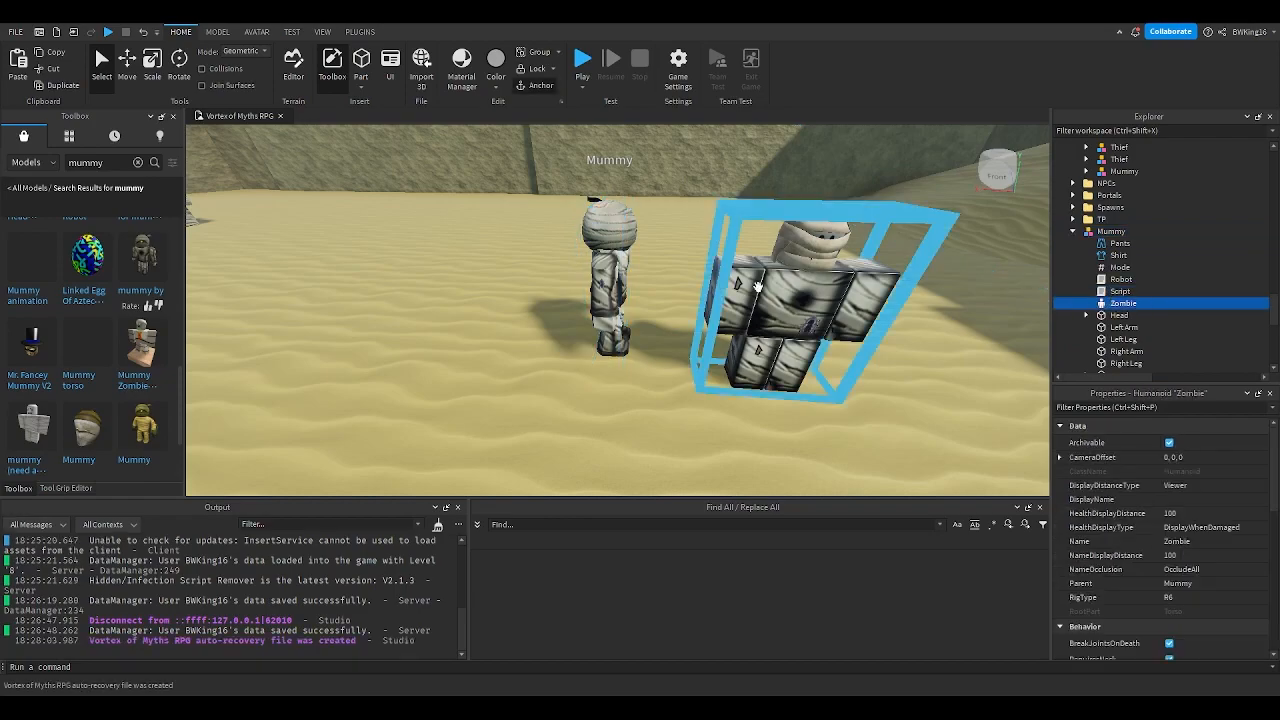
pyautogui.click(758, 288)
pyautogui.press('w')
pyautogui.moveTo(758, 288); pyautogui.dragTo(614, 250, button='right')
pyautogui.press('w')
pyautogui.click(565, 234)
pyautogui.scroll(-3, 1107, 282)
pyautogui.click(1107, 282)
pyautogui.click(1087, 281)
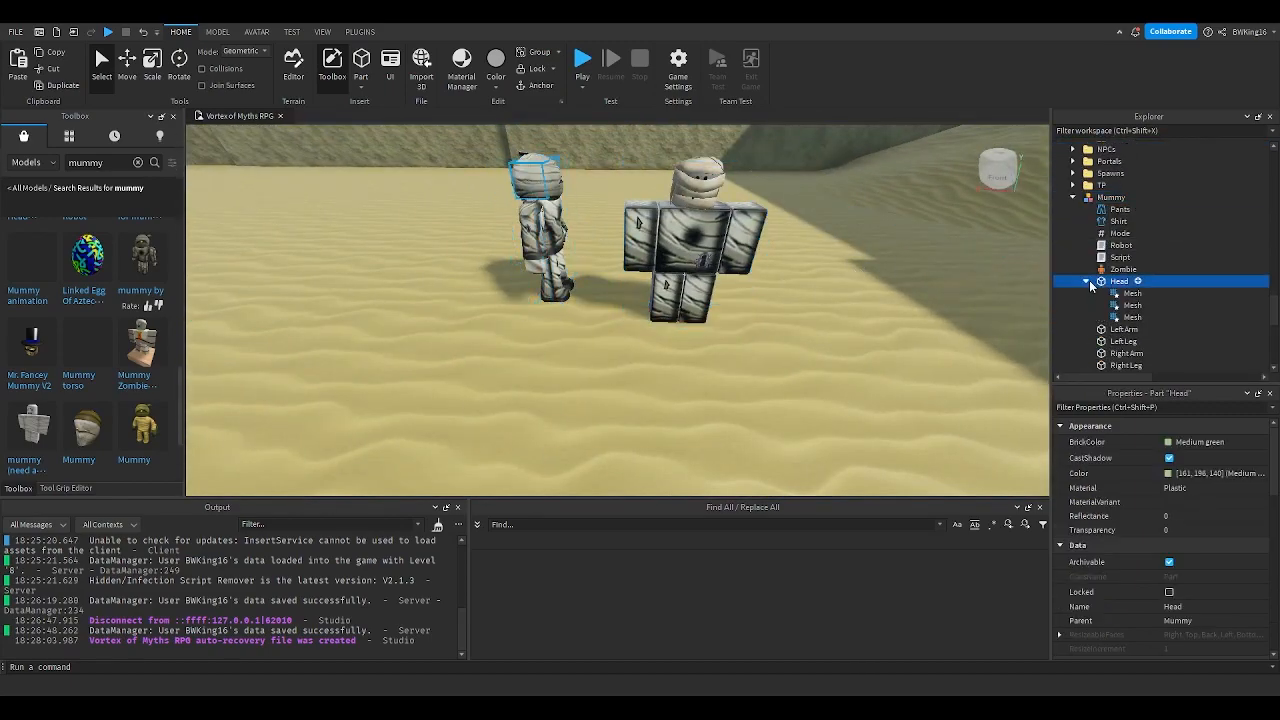
pyautogui.moveTo(330, 345); pyautogui.dragTo(323, 346, button='right')
pyautogui.press('w')
# Step: Insert another Mummy model from the mummy results, then take its Top Hat and discard the model
pyautogui.scroll(8, 141, 335)
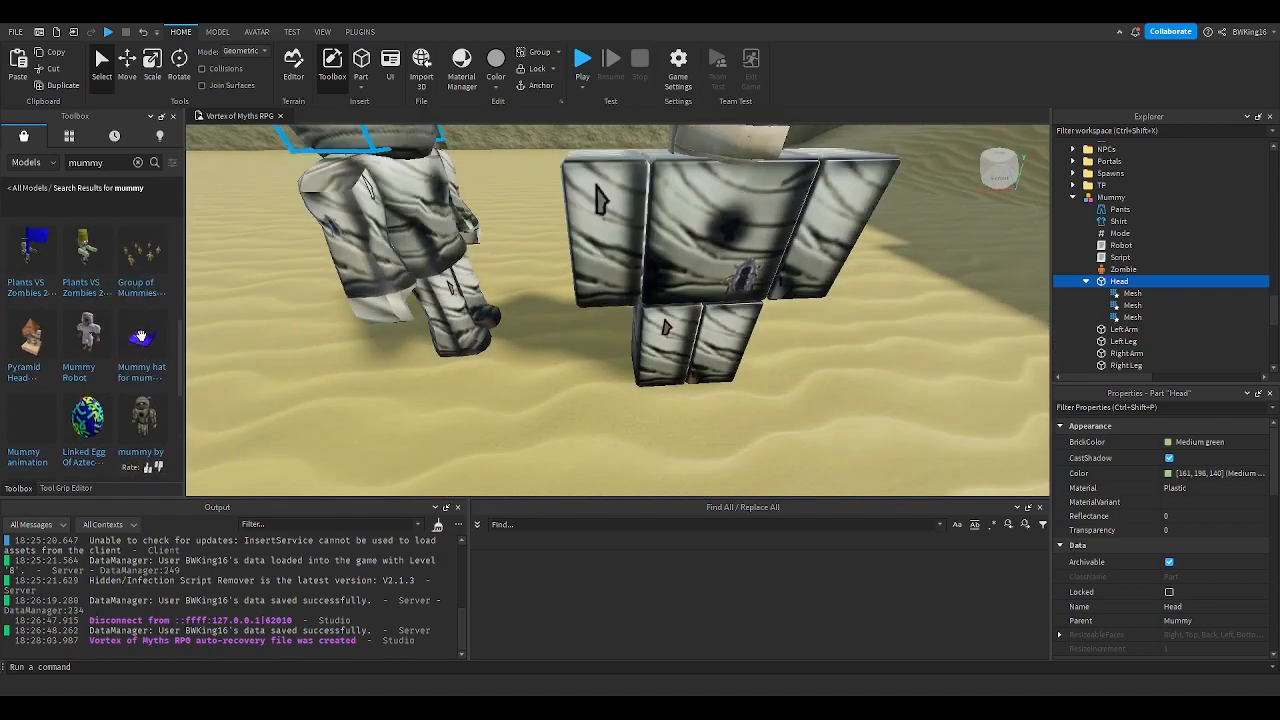
pyautogui.scroll(2, 141, 335)
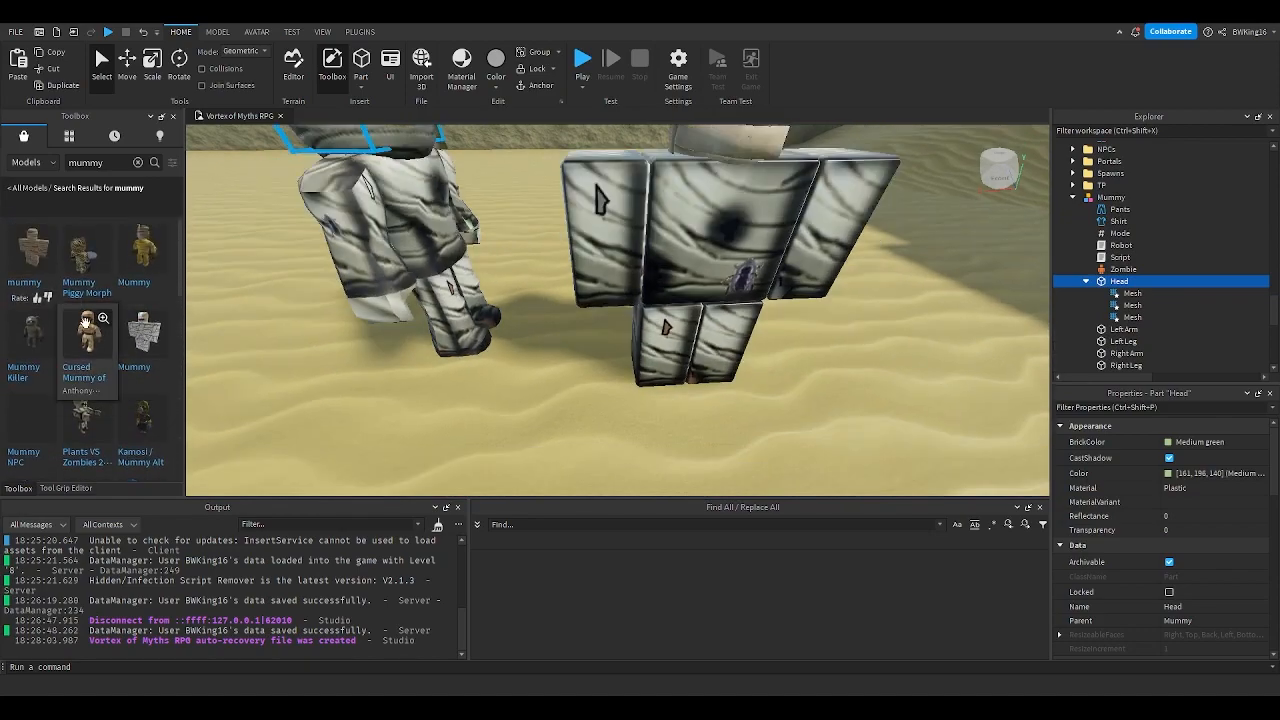
pyautogui.moveTo(115, 270); pyautogui.dragTo(713, 358)
pyautogui.moveTo(713, 358); pyautogui.dragTo(706, 358, button='right')
pyautogui.click(1073, 197)
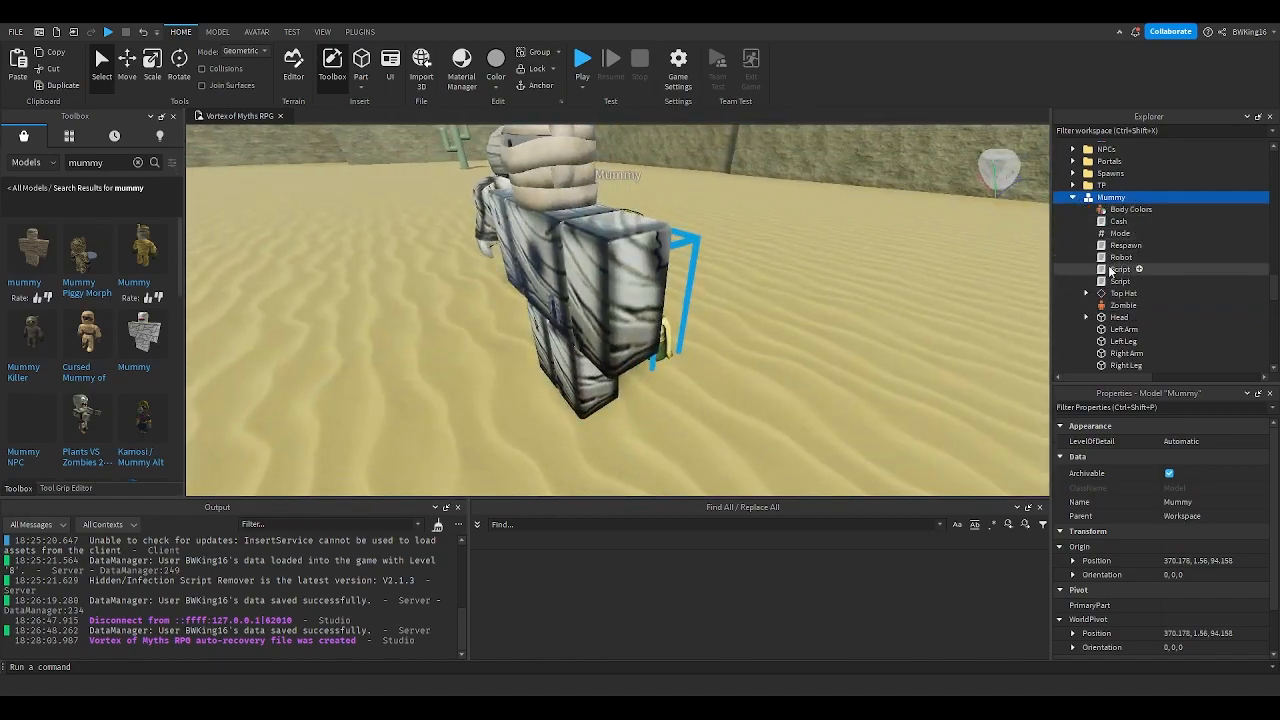
pyautogui.scroll(-1, 1112, 268)
pyautogui.click(1118, 260)
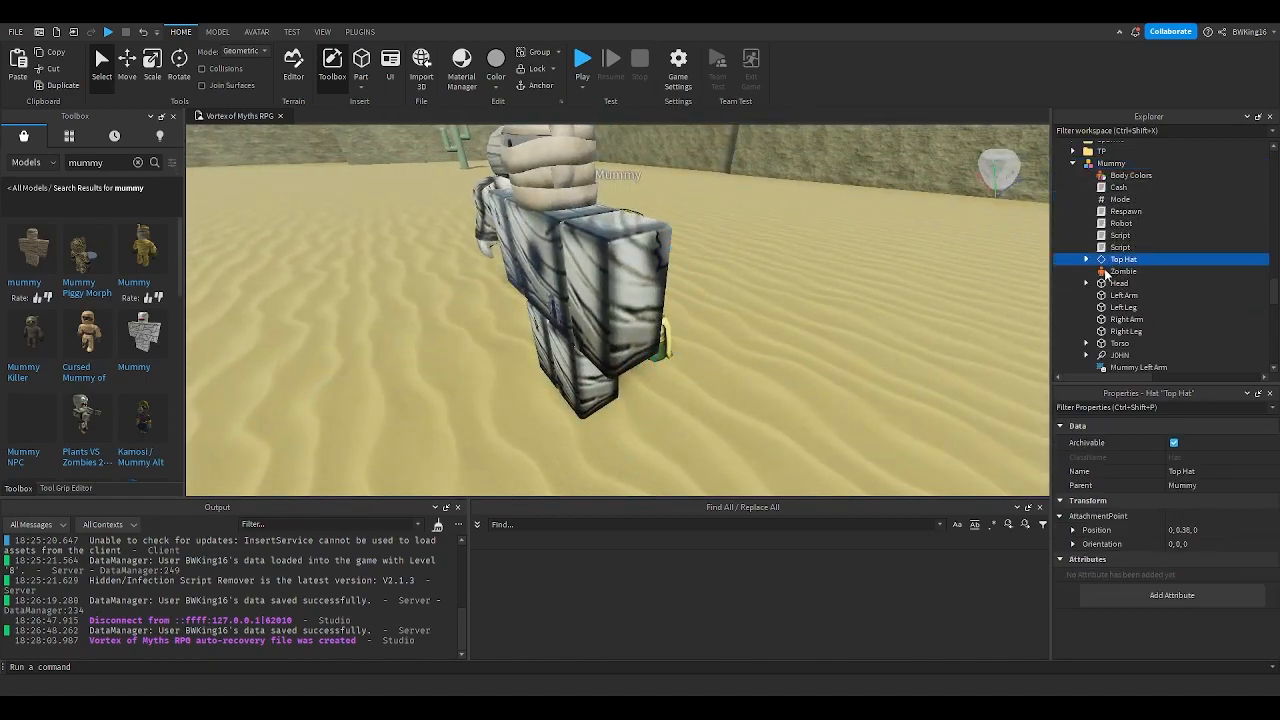
pyautogui.click(1106, 167)
pyautogui.press('Delete')
# Step: Try the Top Hat taken from the discarded model on the Elder Mummy
pyautogui.click(638, 264)
pyautogui.click(1121, 162)
pyautogui.click(1112, 147)
pyautogui.hotkey('ctrl', 'shift', 'v')
pyautogui.scroll(-2, 815, 237)
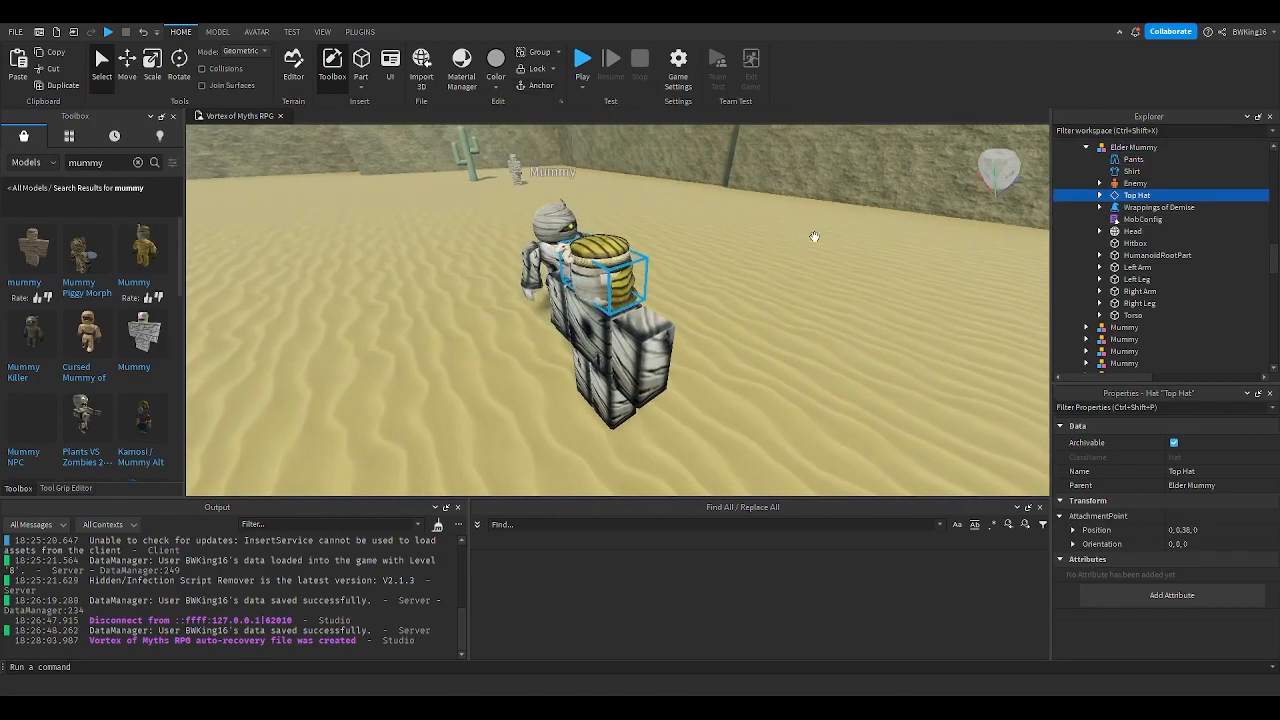
pyautogui.moveTo(815, 237); pyautogui.dragTo(777, 246, button='right')
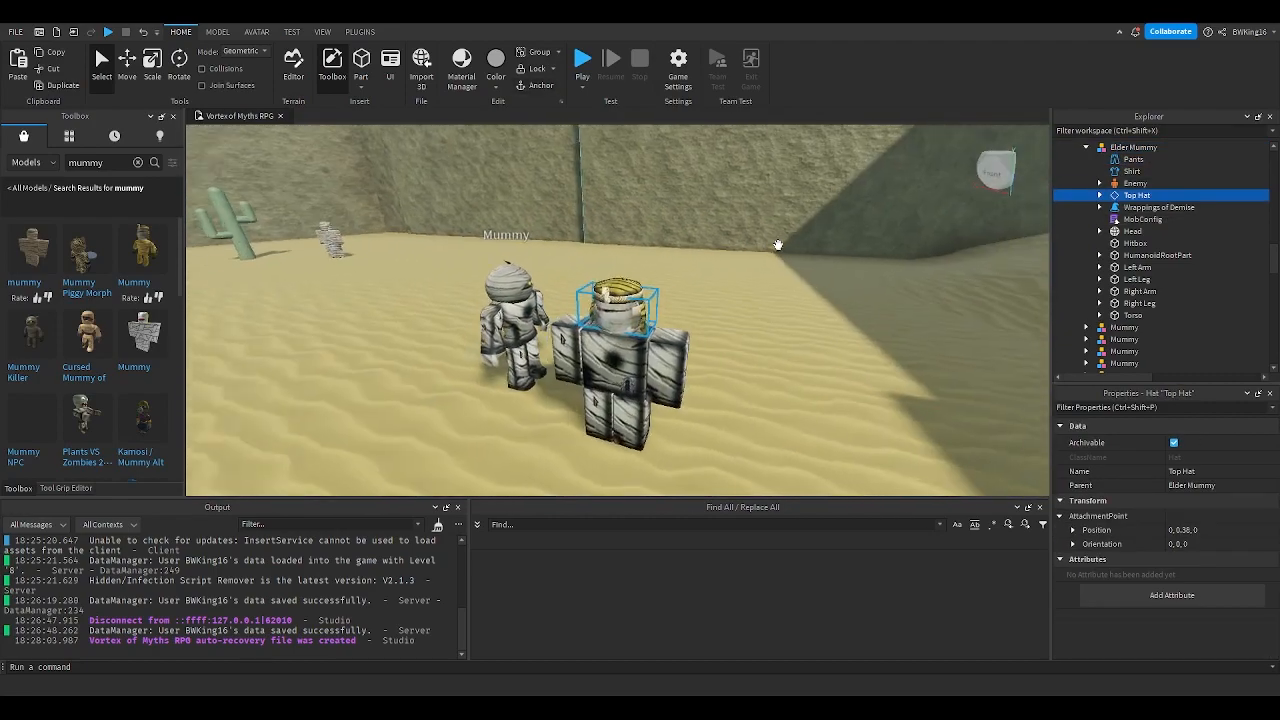
# Step: Delete the Top Hat and the Wrappings of Demise accessory from the Elder Mummy
pyautogui.press('Delete')
pyautogui.click(1133, 147)
pyautogui.click(1158, 195)
pyautogui.press('Delete')
# Step: Try the Evil Mummy retextured hat from the mummy results beside the mobs, then remove it
pyautogui.scroll(-5, 55, 372)
pyautogui.scroll(-5, 55, 372)
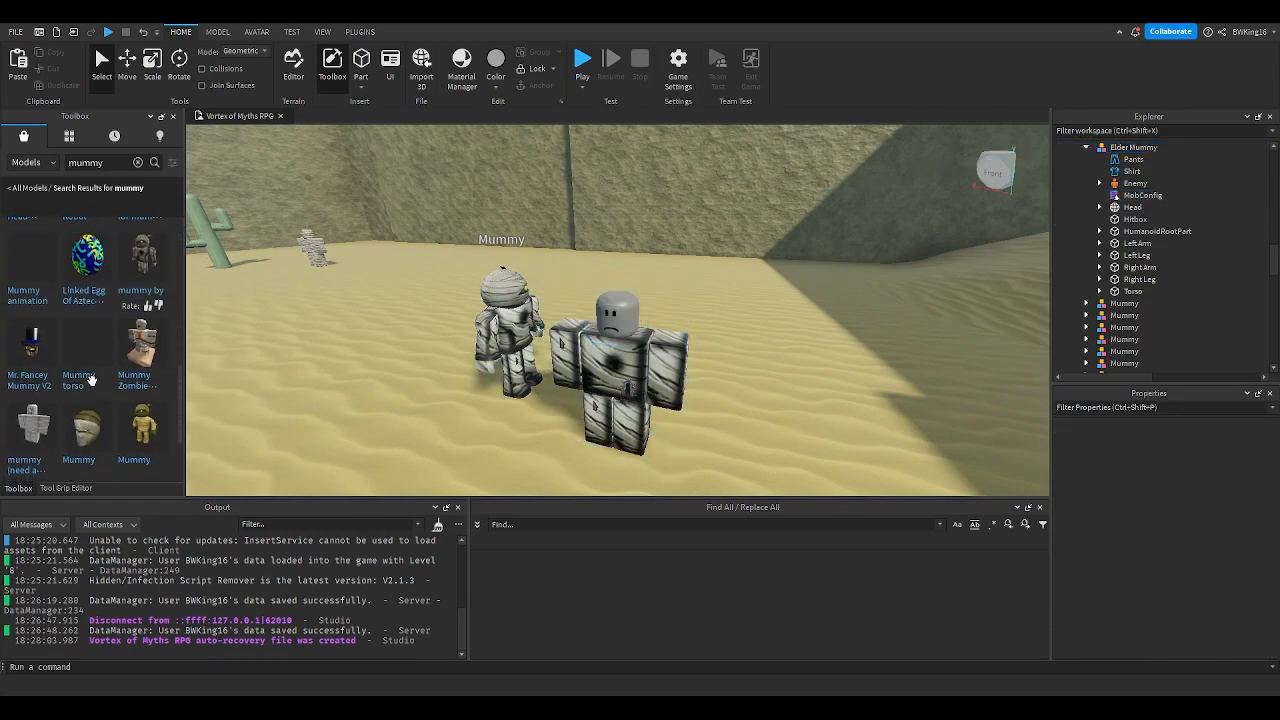
pyautogui.scroll(-3, 130, 358)
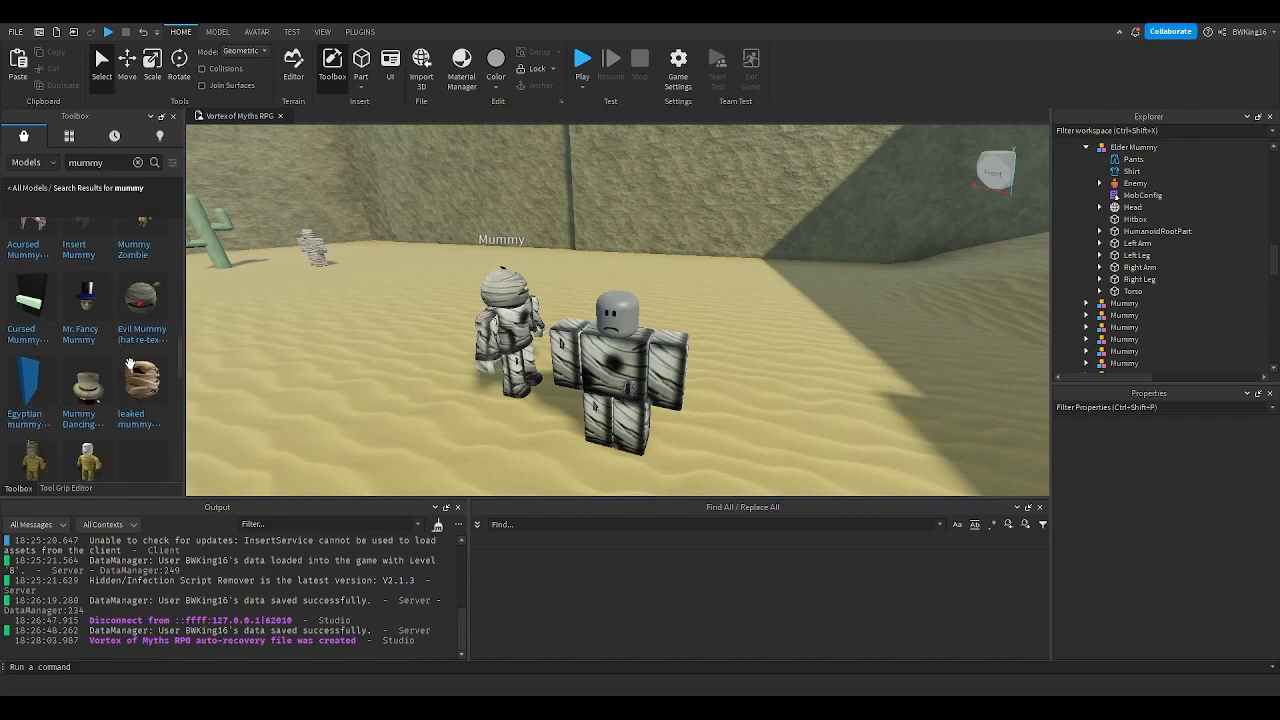
pyautogui.press('a')
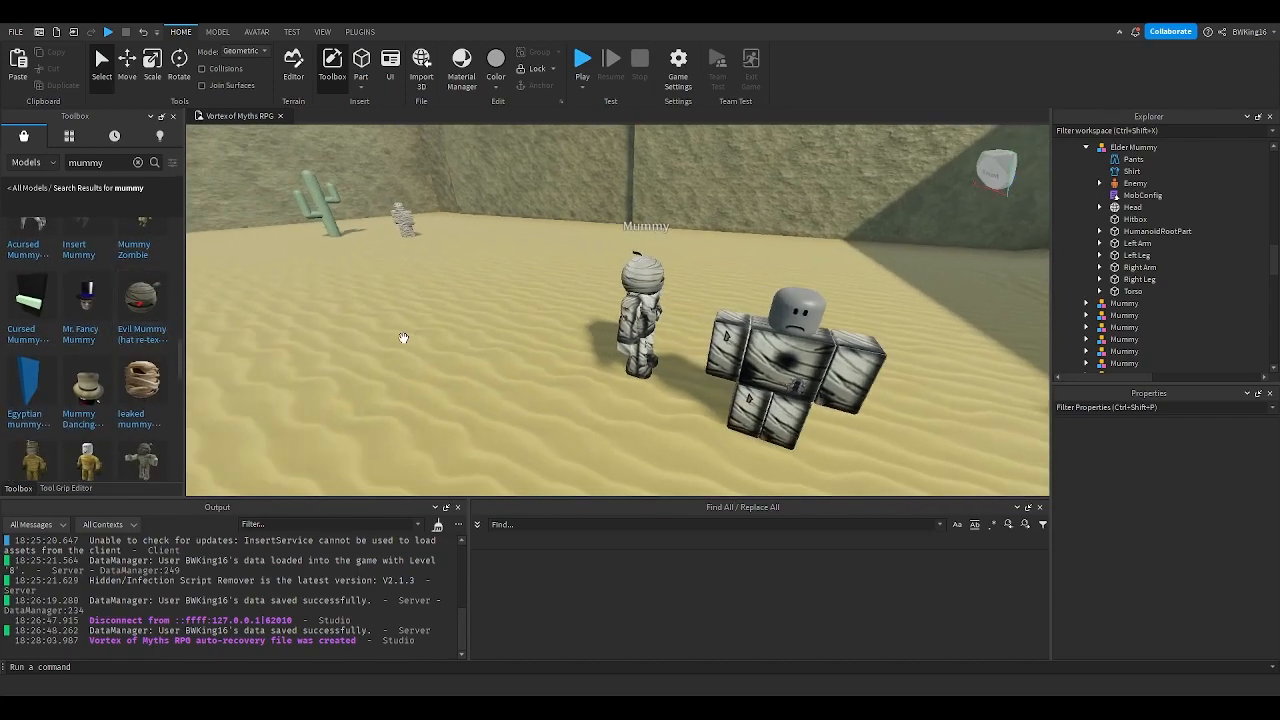
pyautogui.click(634, 280)
pyautogui.press('f')
pyautogui.scroll(-5, 737, 363)
pyautogui.scroll(-8, 1140, 316)
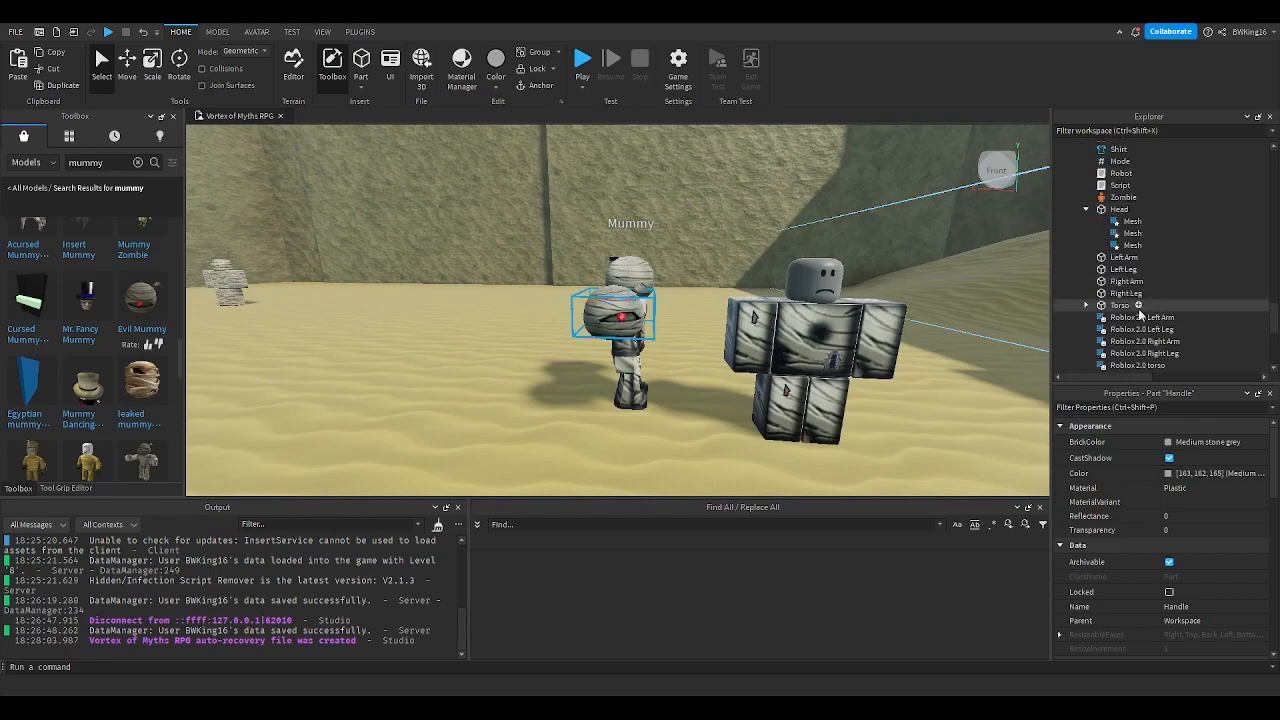
pyautogui.scroll(-5, 1140, 316)
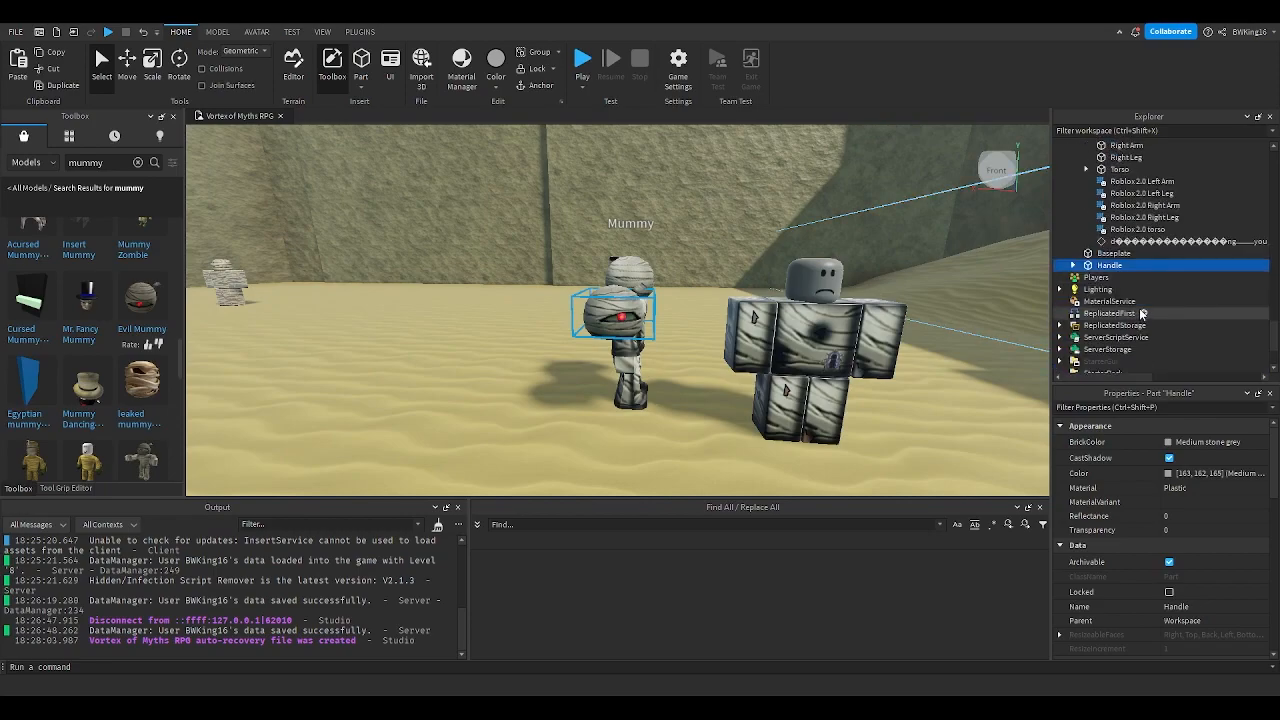
pyautogui.keyDown('ctrl'); pyautogui.click(1125, 286); pyautogui.keyUp('ctrl')
pyautogui.scroll(7, 1120, 280)
pyautogui.click(1111, 193)
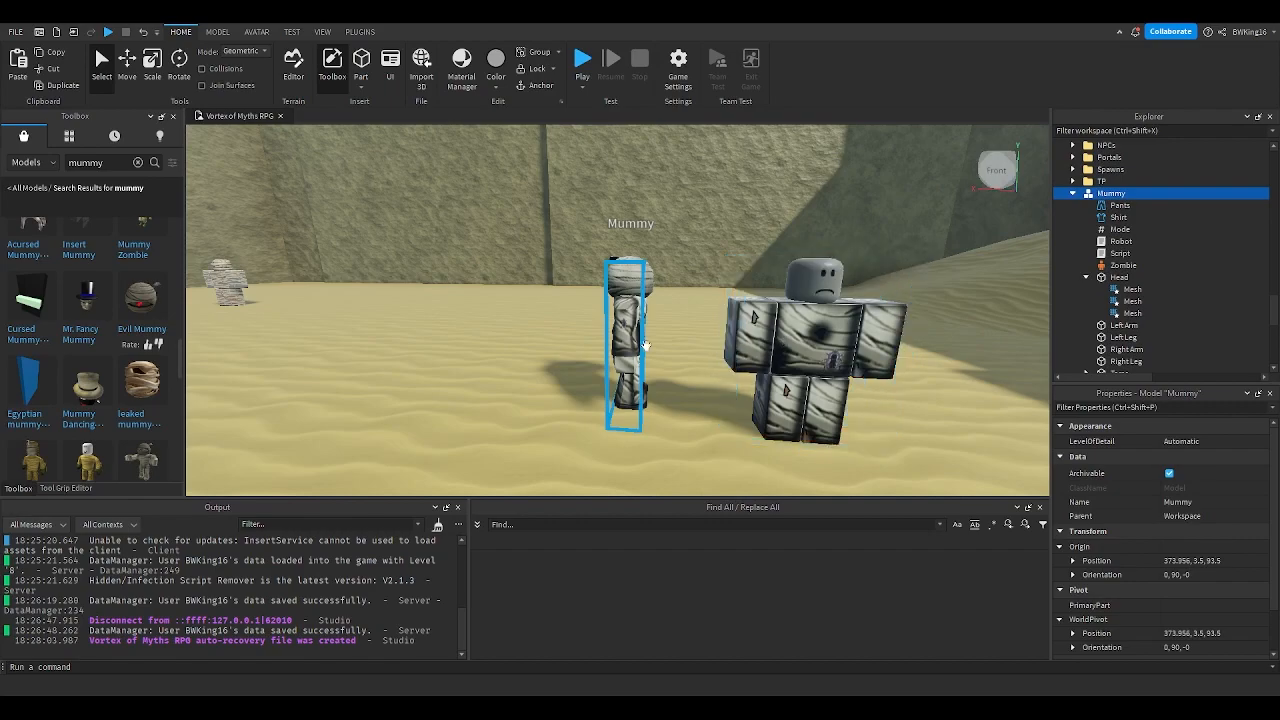
# Step: Insert another Mummy model from the search results beside the Elder Mummy and inspect its parts
pyautogui.scroll(-3, 110, 382)
pyautogui.moveTo(96, 380)
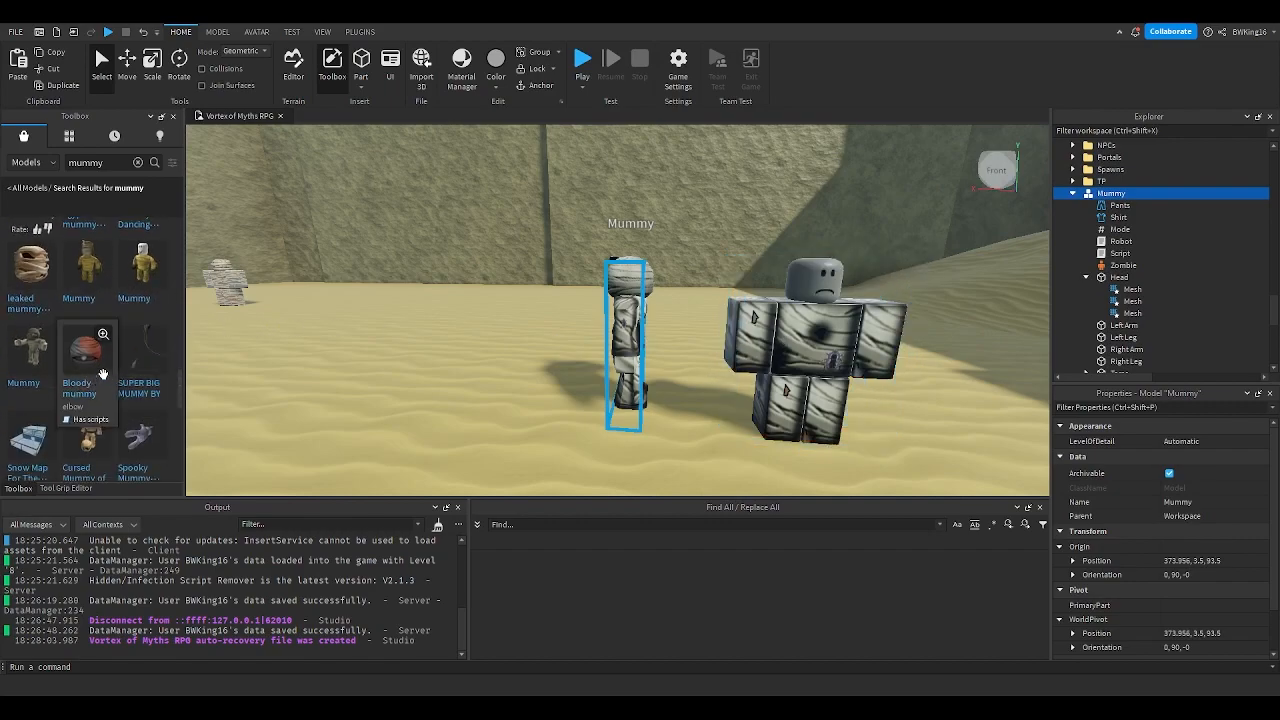
pyautogui.scroll(3, 625, 340)
pyautogui.moveTo(700, 300); pyautogui.dragTo(850, 290, button='right')
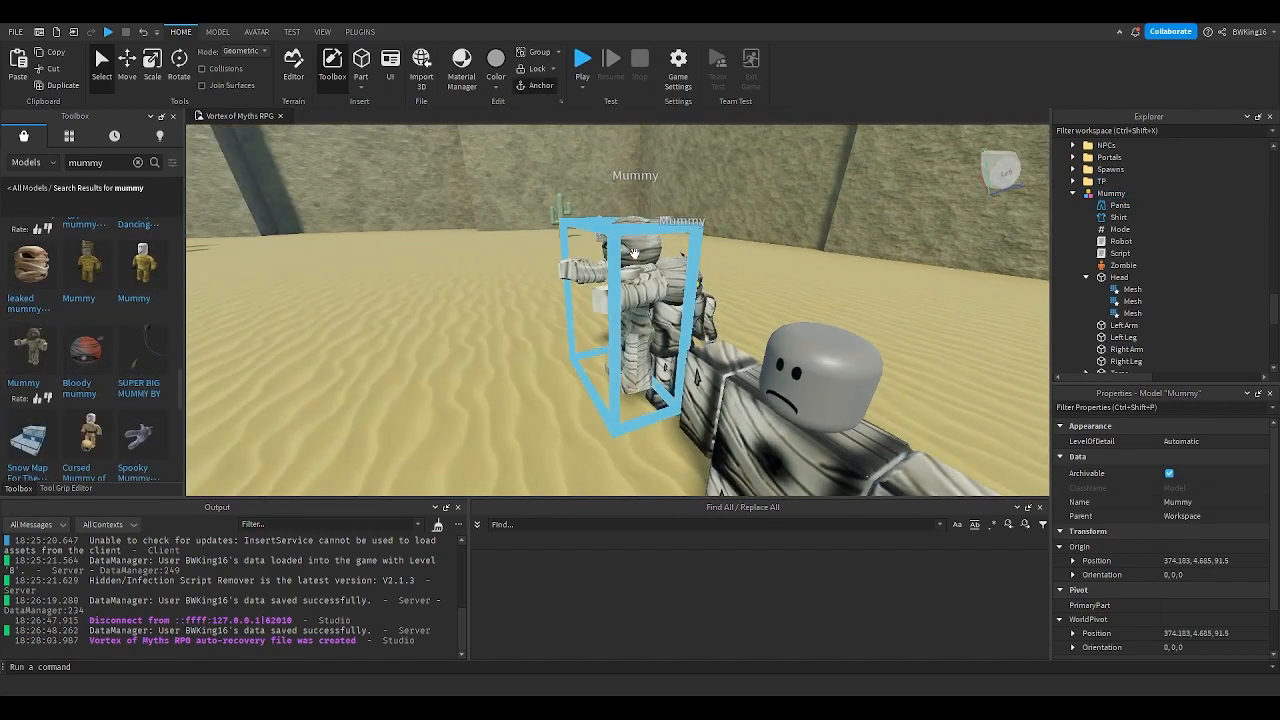
pyautogui.click(632, 243)
pyautogui.scroll(-3, 1150, 270)
pyautogui.click(1086, 265)
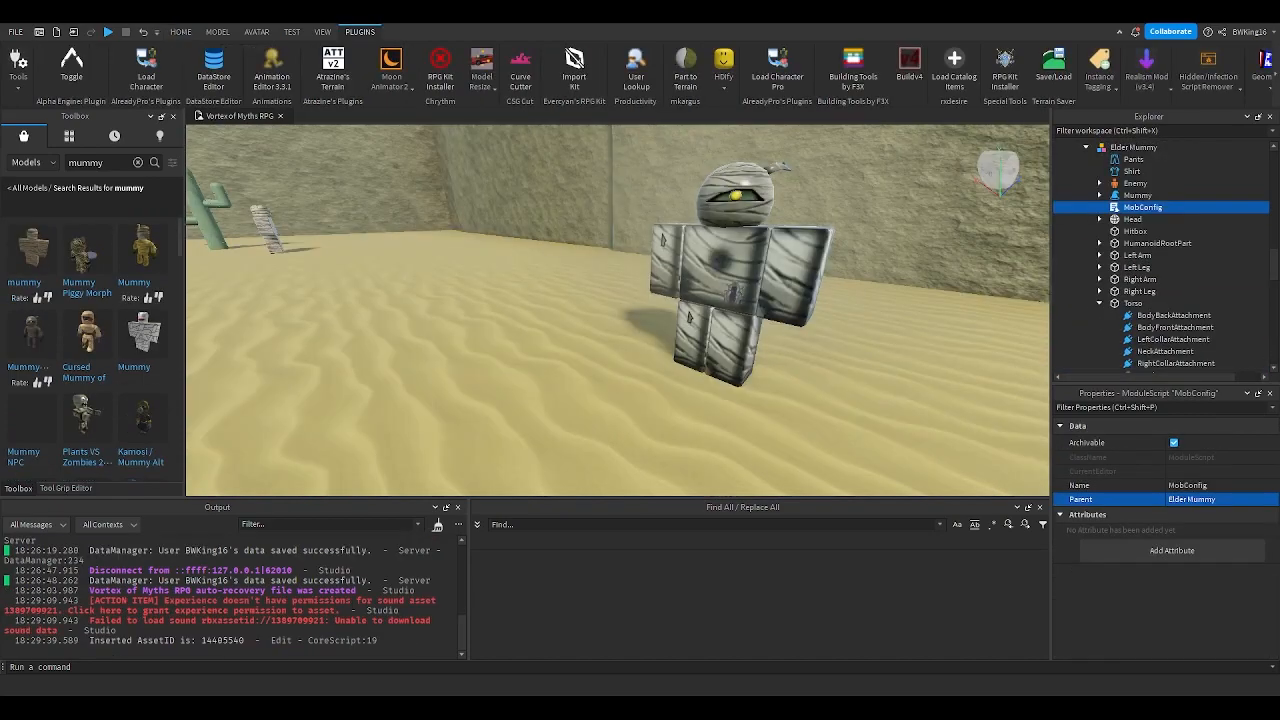
# Step: In the Elder Mummy's MobConfig, set Name to "Elder Mummy", Rank to "Boss" and the mob level to 18
pyautogui.doubleClick(1143, 207)
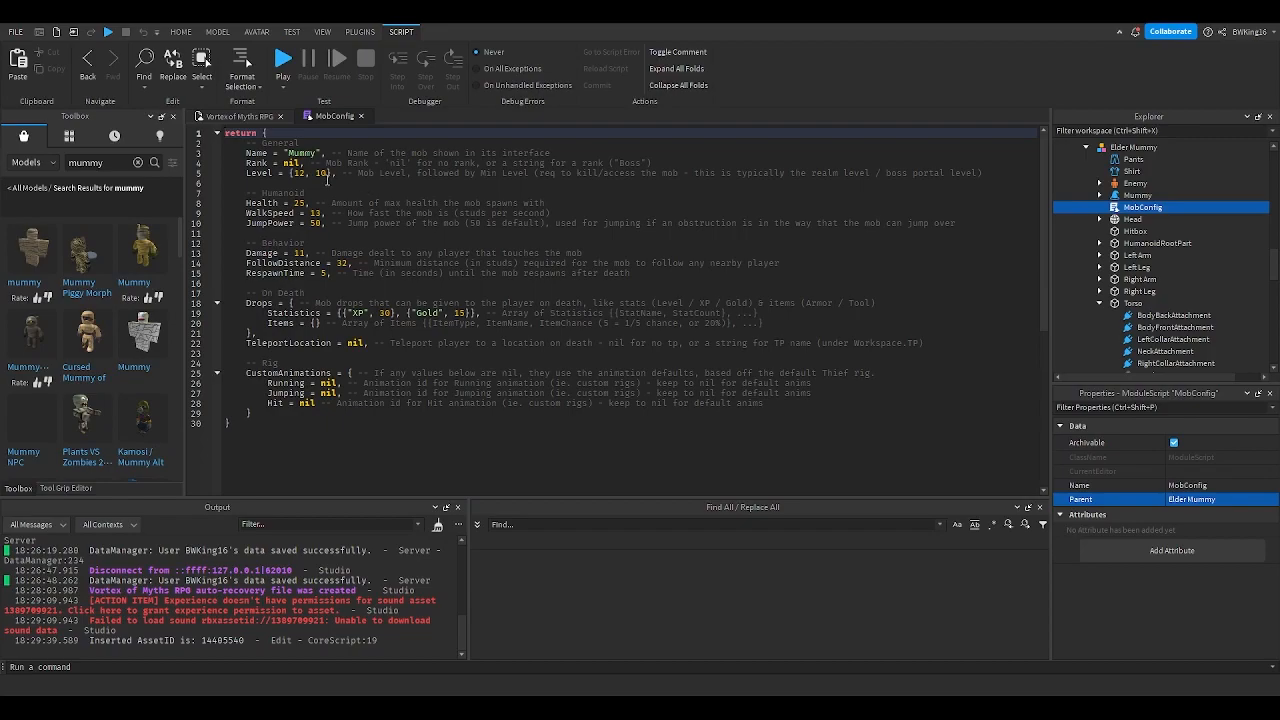
pyautogui.click(300, 153)
pyautogui.doubleClick(292, 163)
pyautogui.click(297, 153)
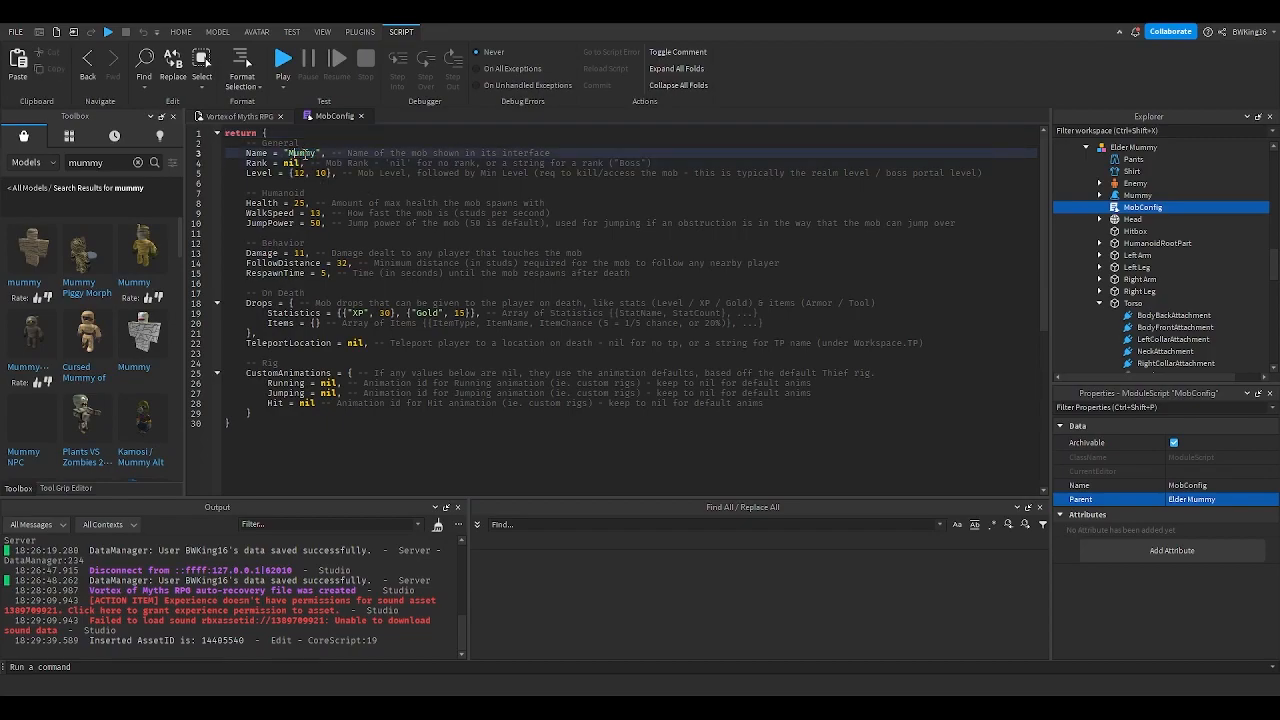
pyautogui.click(288, 163)
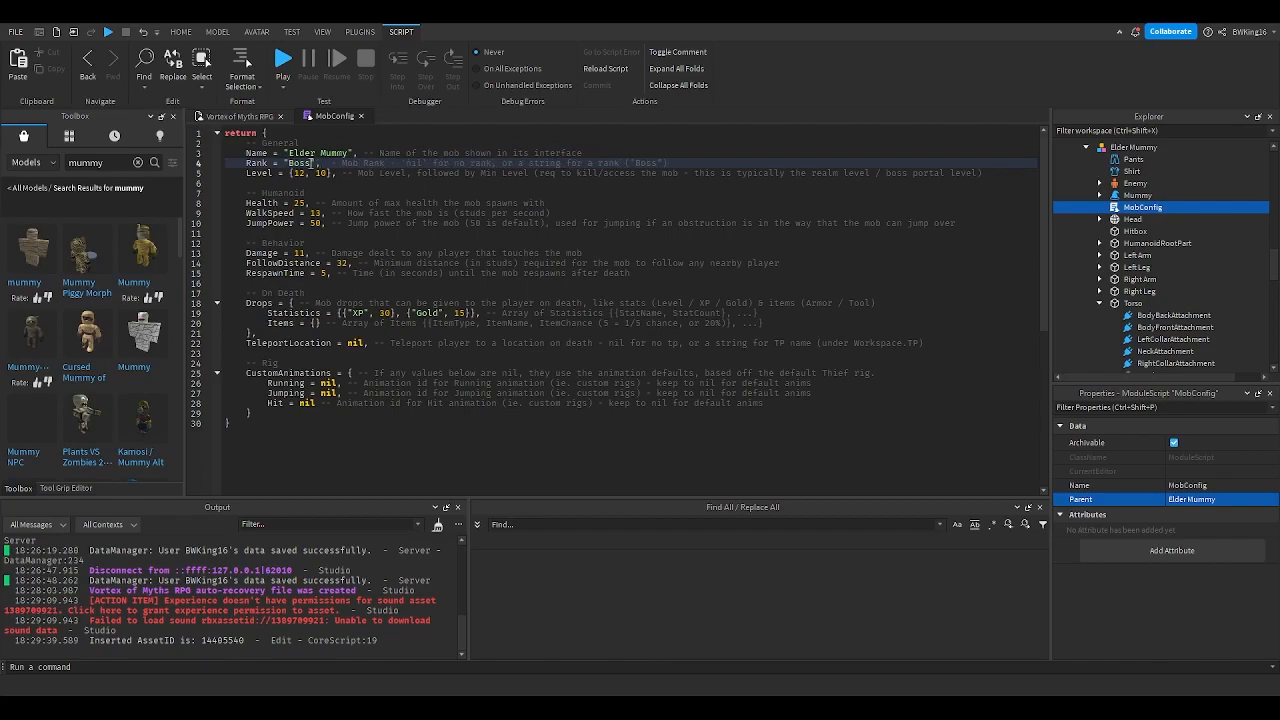
pyautogui.click(334, 173)
pyautogui.press('BackSpace')
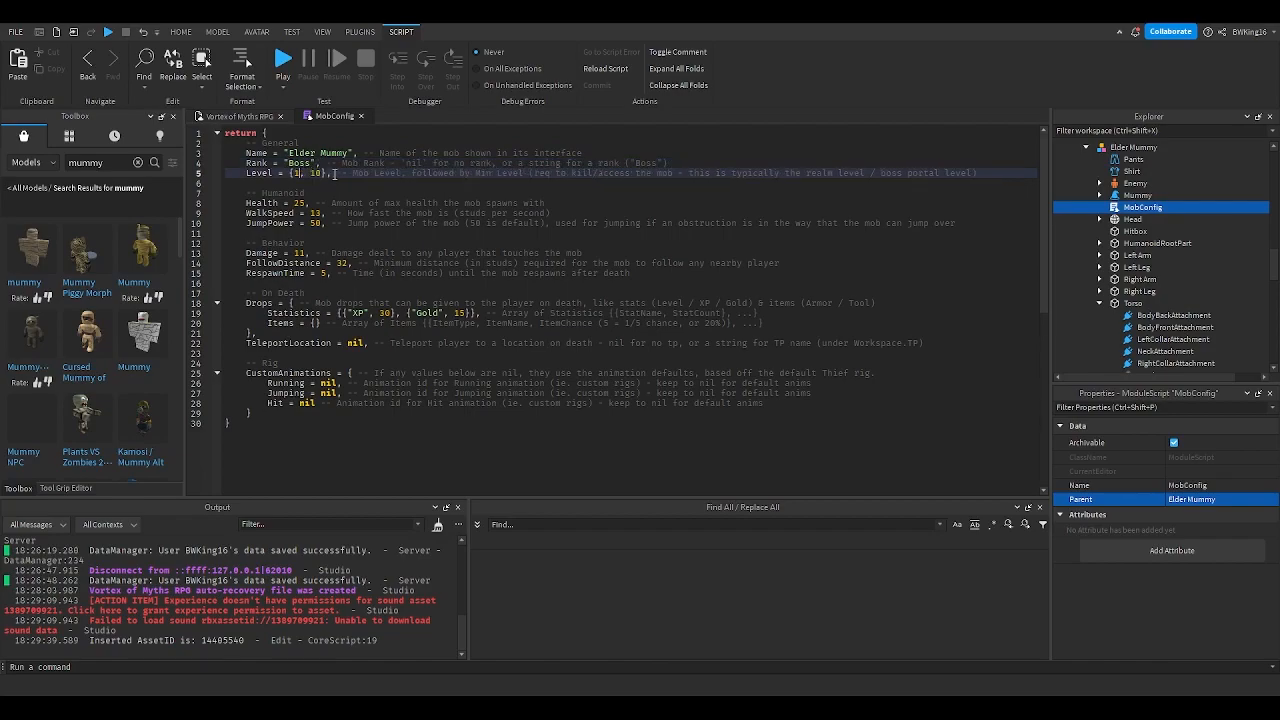
pyautogui.write('28')
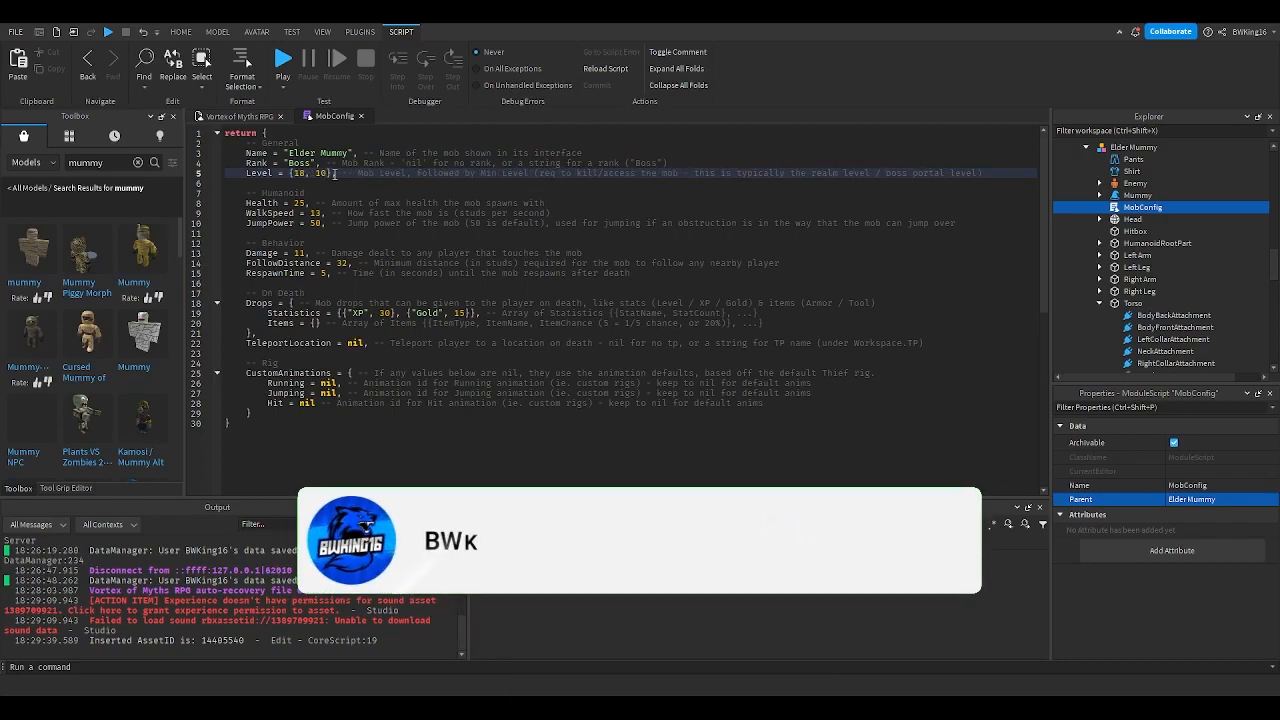
# Step: Set the Elder Mummy's Health to 60 and Damage to 22 in MobConfig
pyautogui.click(301, 203)
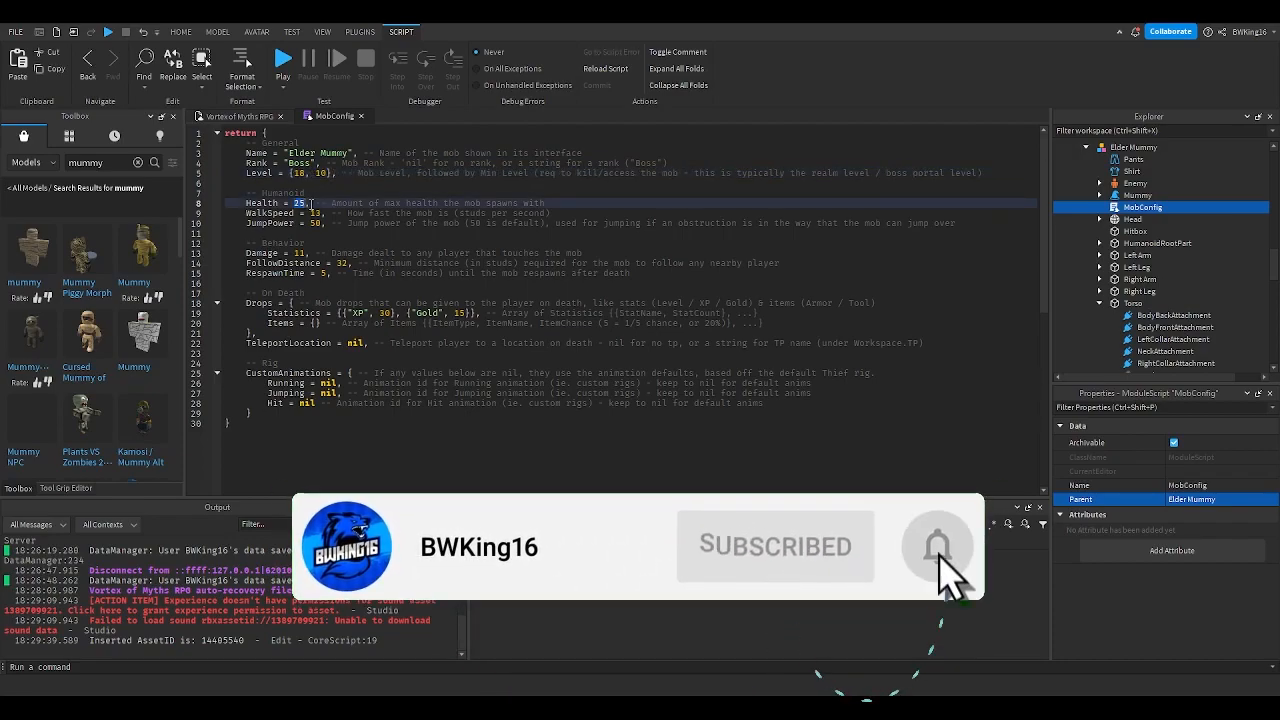
pyautogui.doubleClick(300, 203)
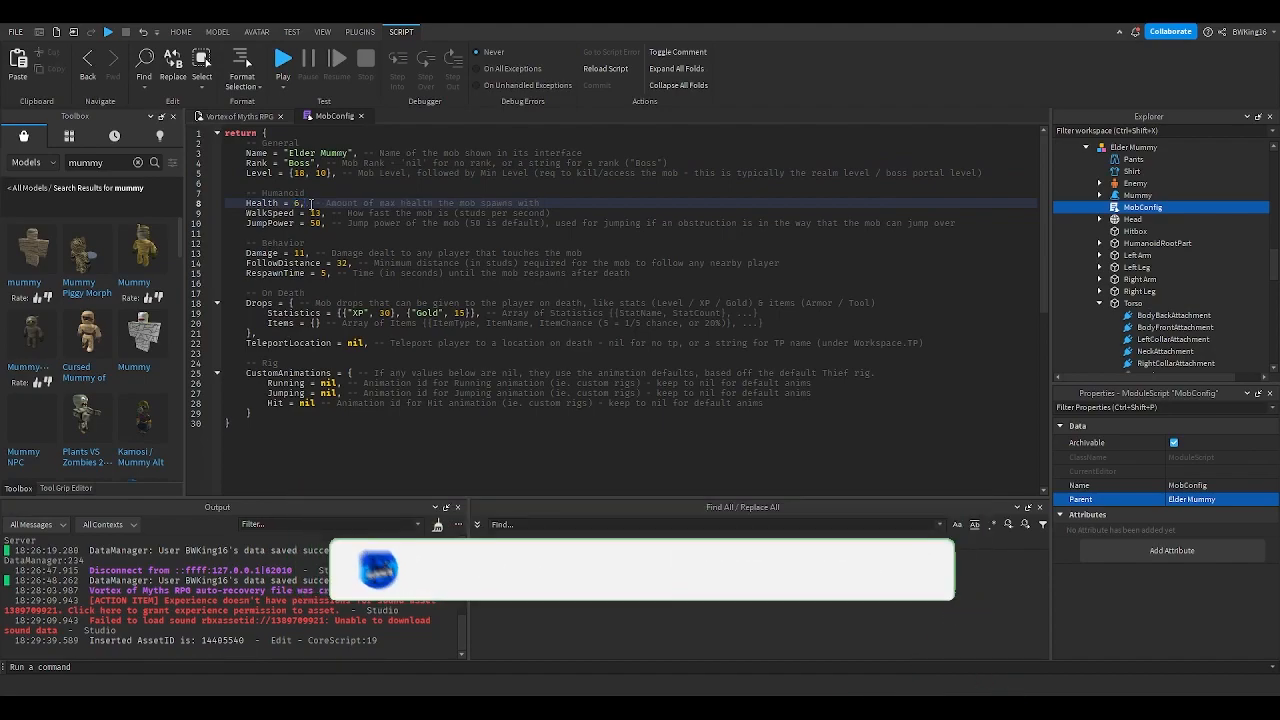
pyautogui.write('6')
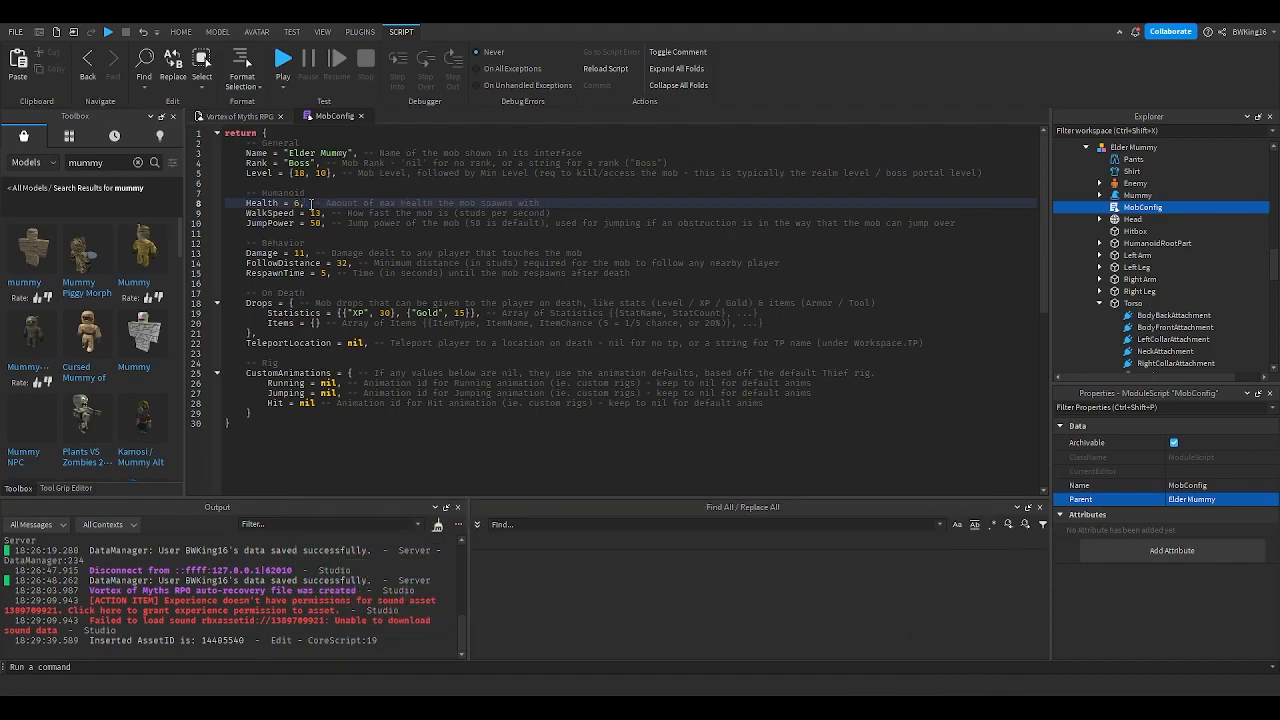
pyautogui.doubleClick(300, 253)
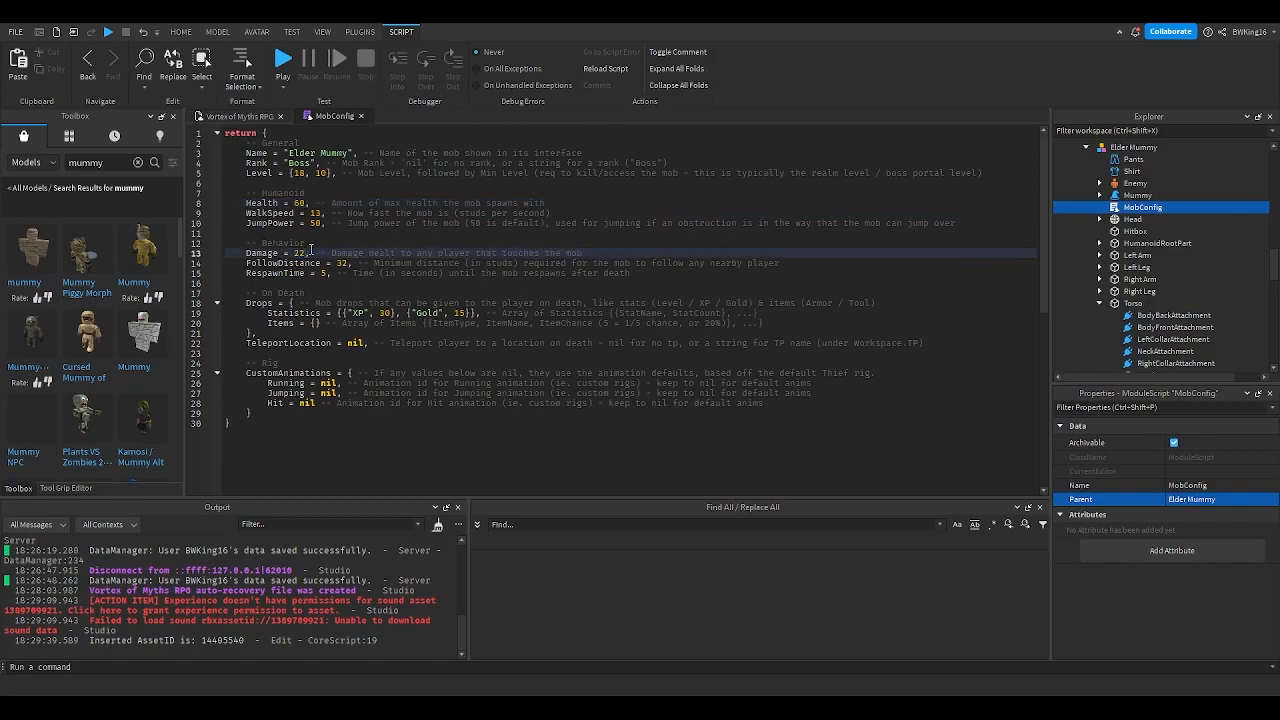
# Step: Set the Elder Mummy's drops to 100 XP and 31 Gold, then close the MobConfig script
pyautogui.doubleClick(385, 313)
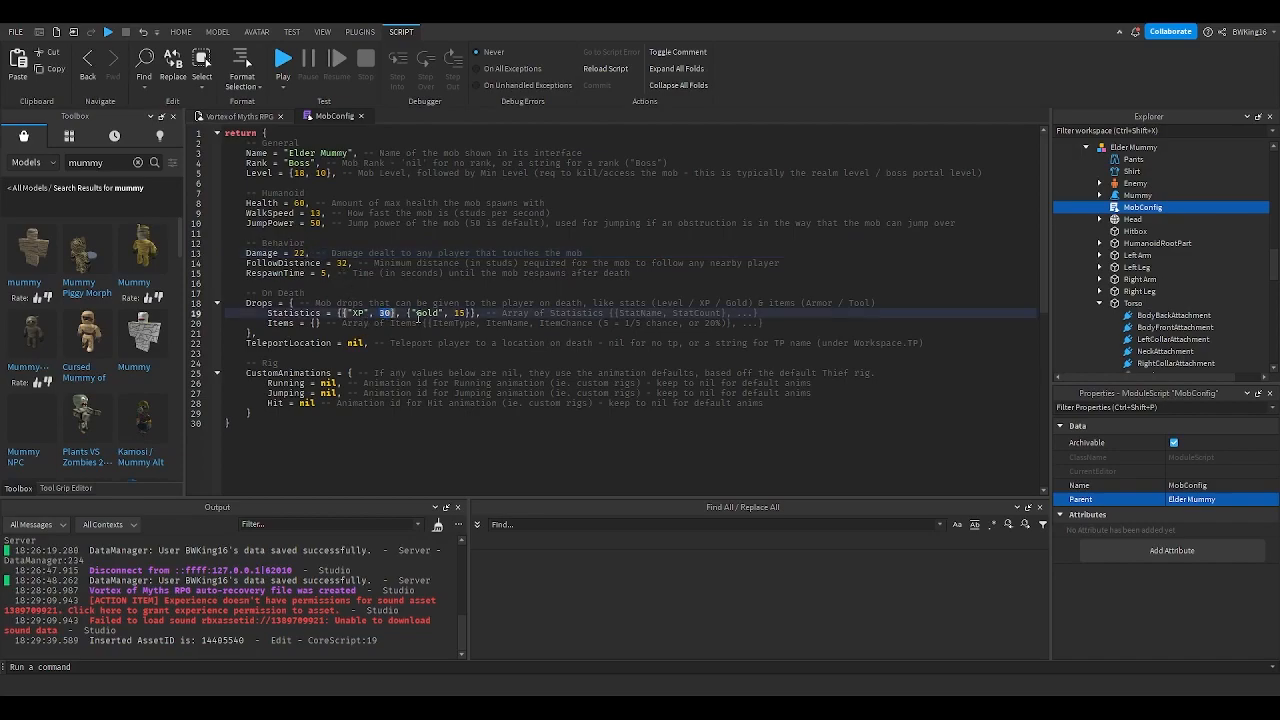
pyautogui.press('BackSpace')
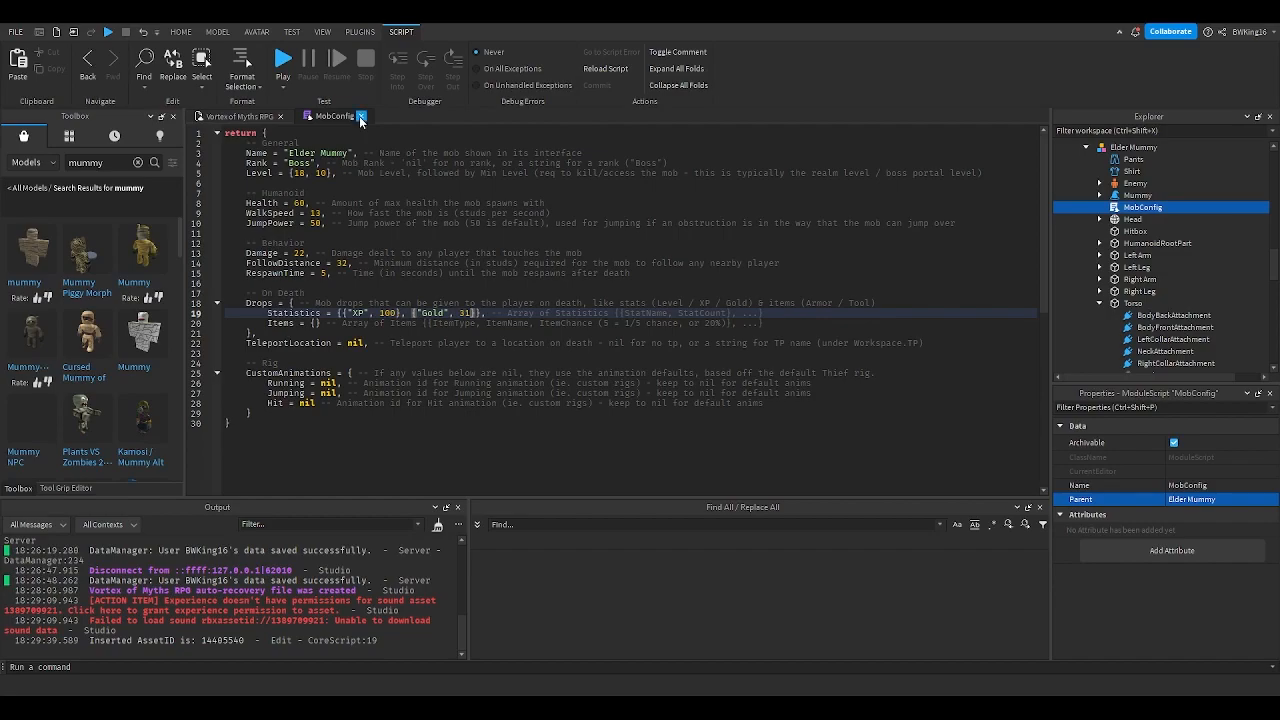
pyautogui.click(361, 118)
# Step: Inspect the Elder Mummy's appearance and reopen its MobConfig script
pyautogui.moveTo(548, 255); pyautogui.dragTo(955, 259, button='right')
pyautogui.press('d')
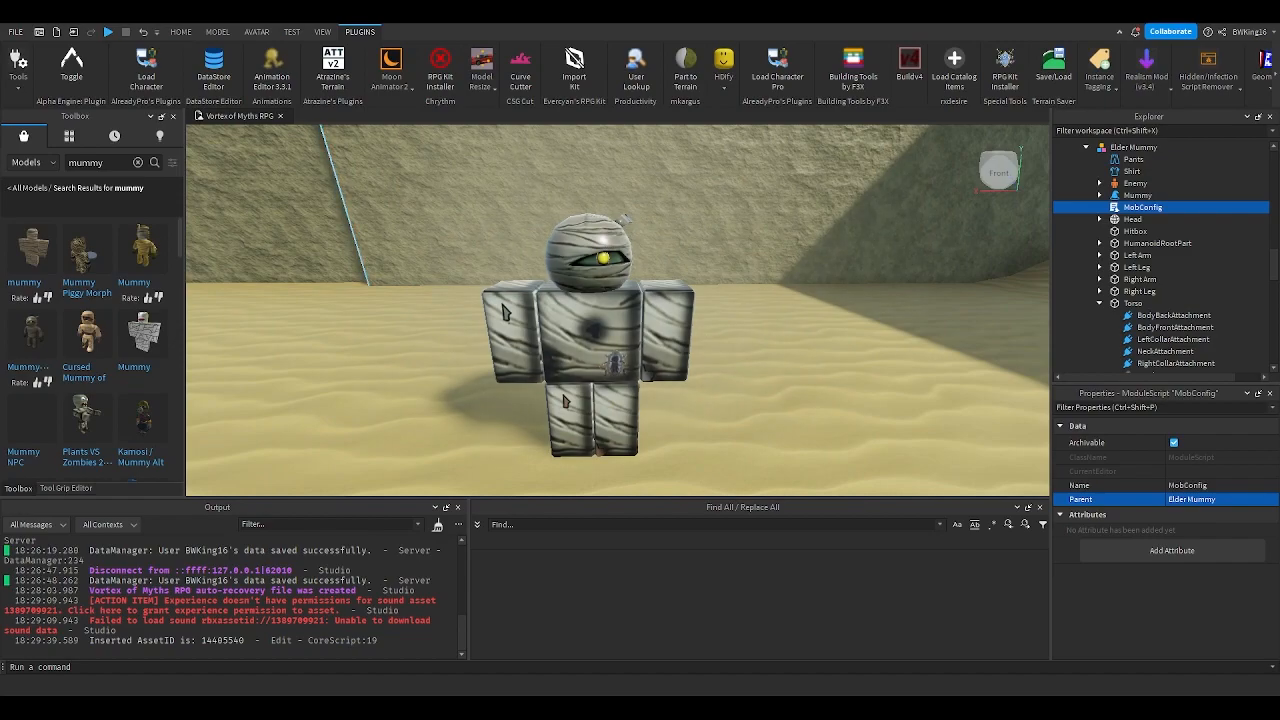
pyautogui.moveTo(860, 302); pyautogui.dragTo(802, 306, button='right')
pyautogui.press('d')
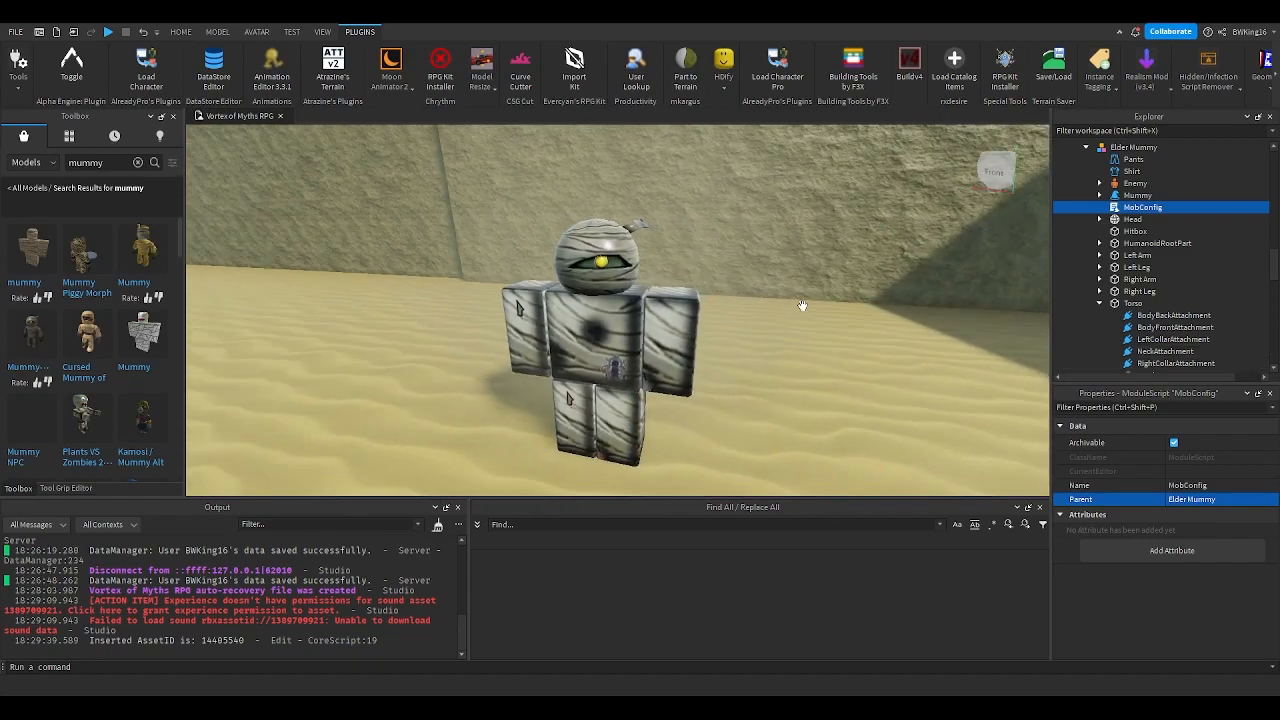
pyautogui.doubleClick(1145, 208)
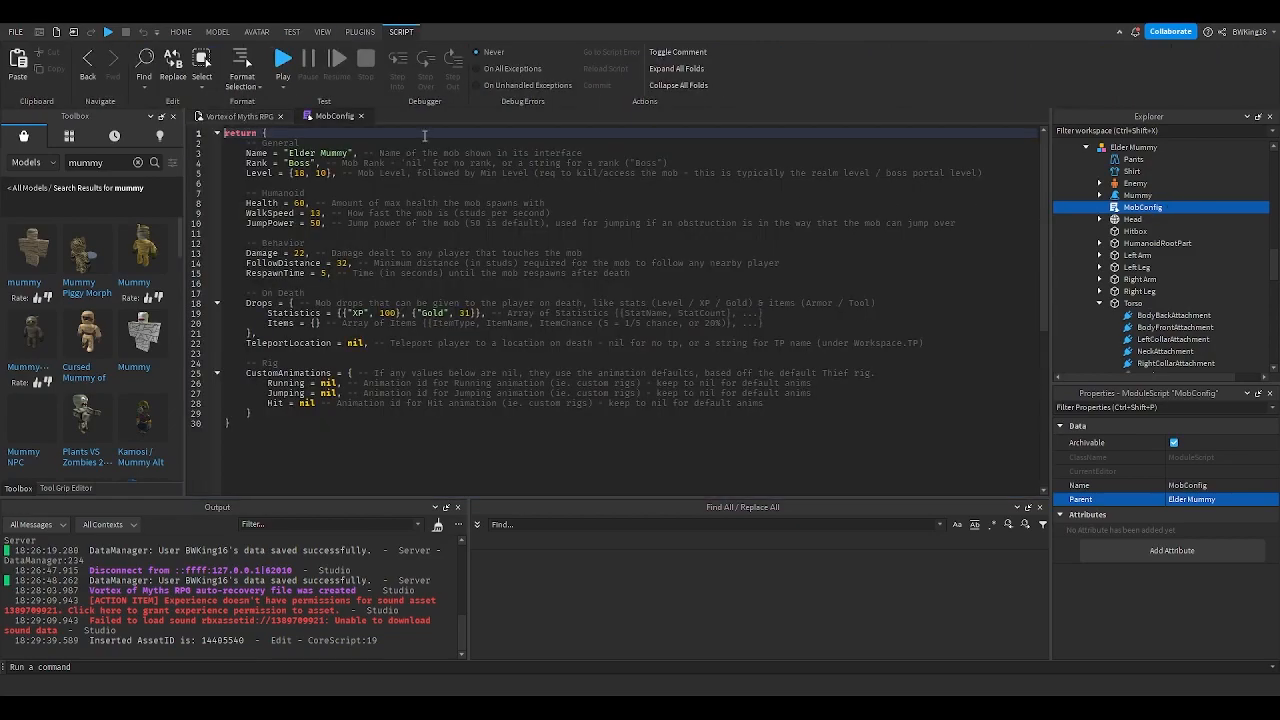
# Step: Close the Elder Mummy's MobConfig script and start a playtest in the desert area
pyautogui.click(363, 119)
pyautogui.press('s')
pyautogui.moveTo(634, 204); pyautogui.dragTo(634, 204, button='right')
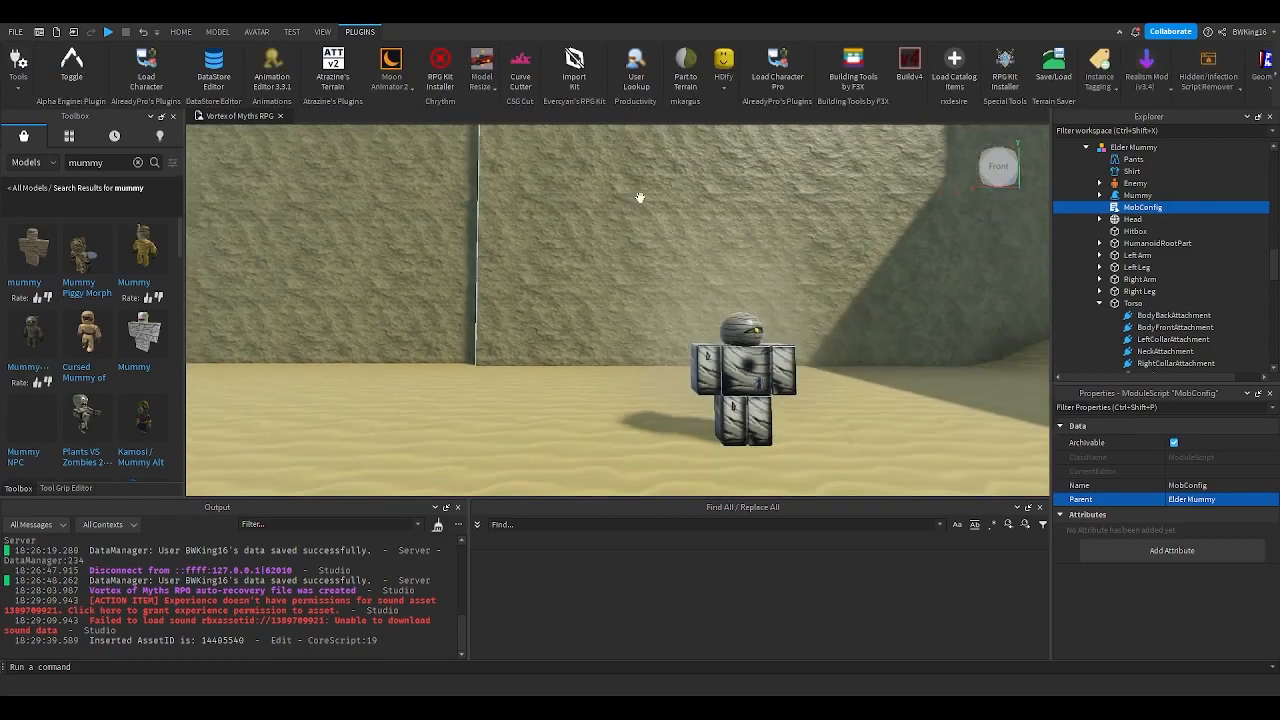
pyautogui.press('s')
pyautogui.click(181, 31)
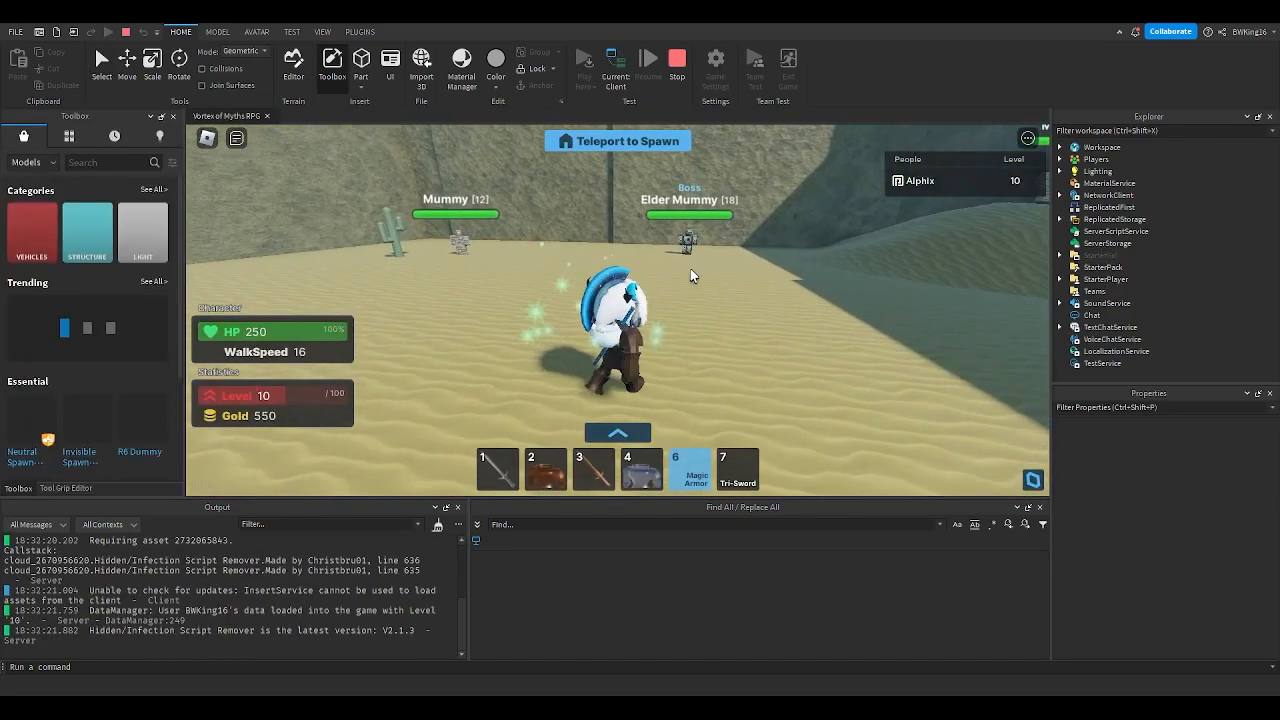
# Step: Approach the Elder Mummy boss in the playtest and equip the Tri-Sword
pyautogui.press('w')
pyautogui.press('d')
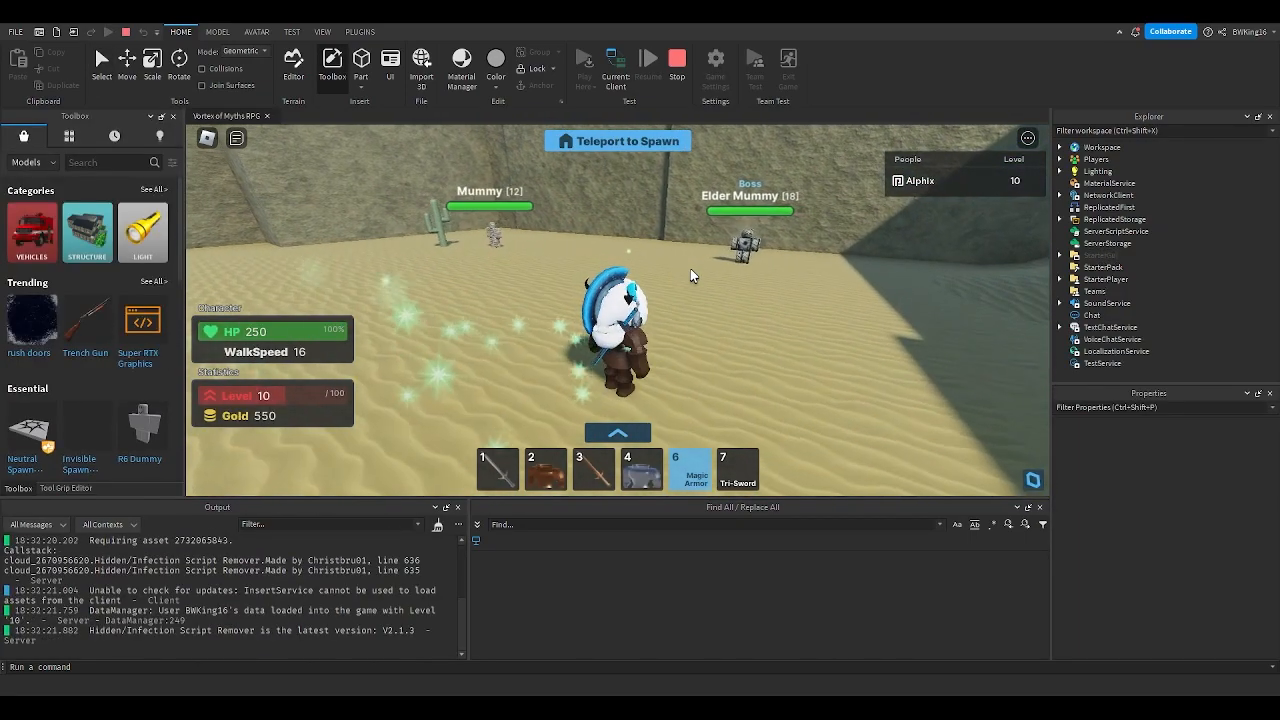
pyautogui.press('w')
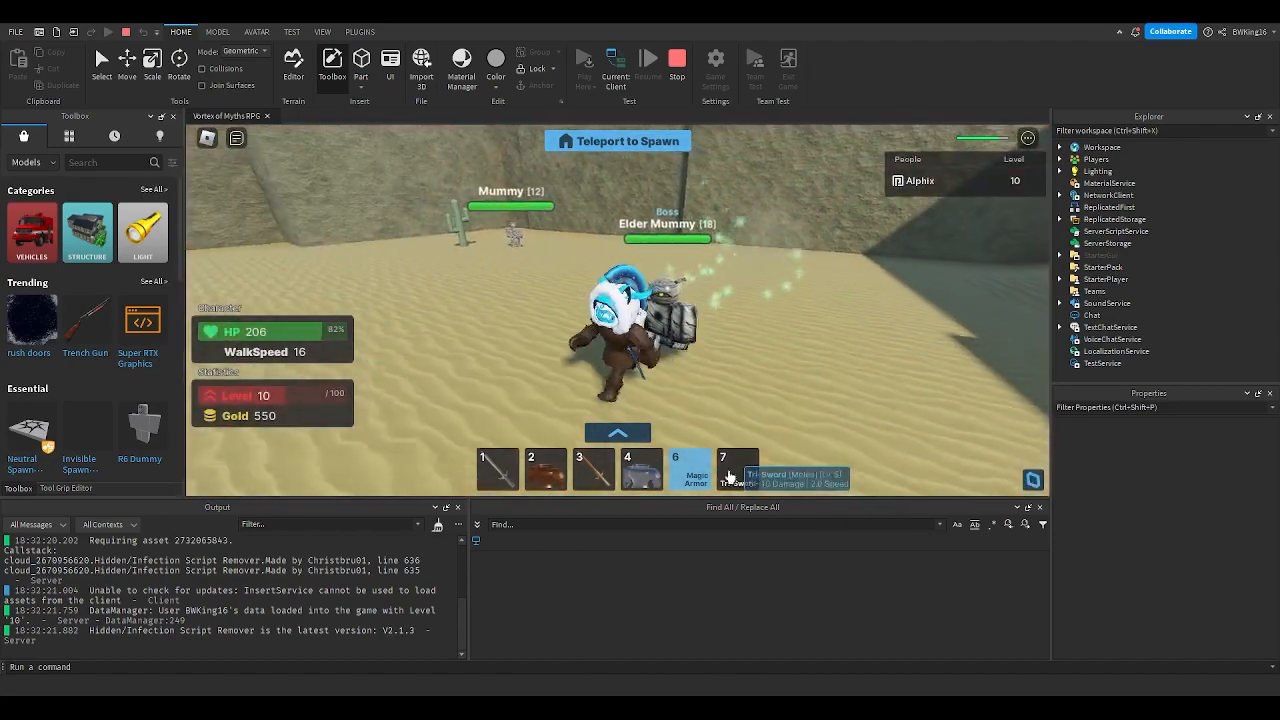
pyautogui.press('7')
pyautogui.press('w')
# Step: Attack the Elder Mummy with the Tri-Sword until it is defeated, circling around it during the fight
pyautogui.click(739, 385)
pyautogui.click(739, 385)
pyautogui.press('d')
pyautogui.click(739, 385)
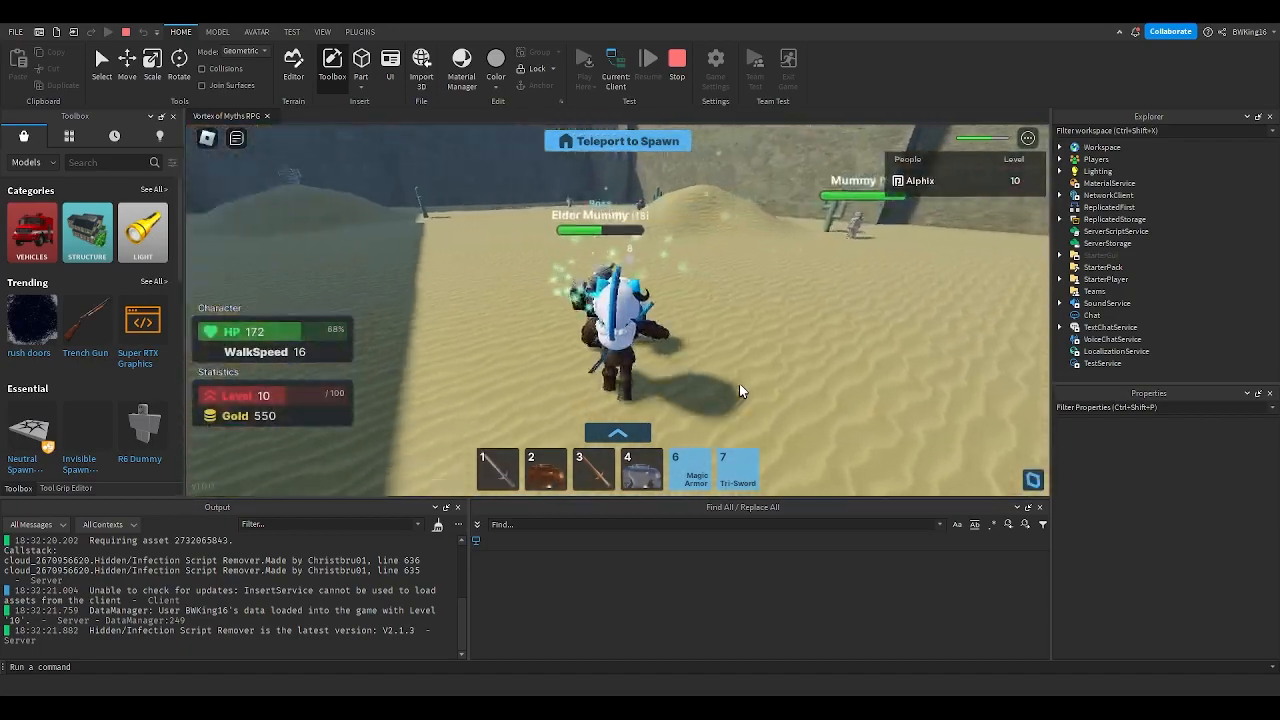
pyautogui.press('d')
pyautogui.click(739, 385)
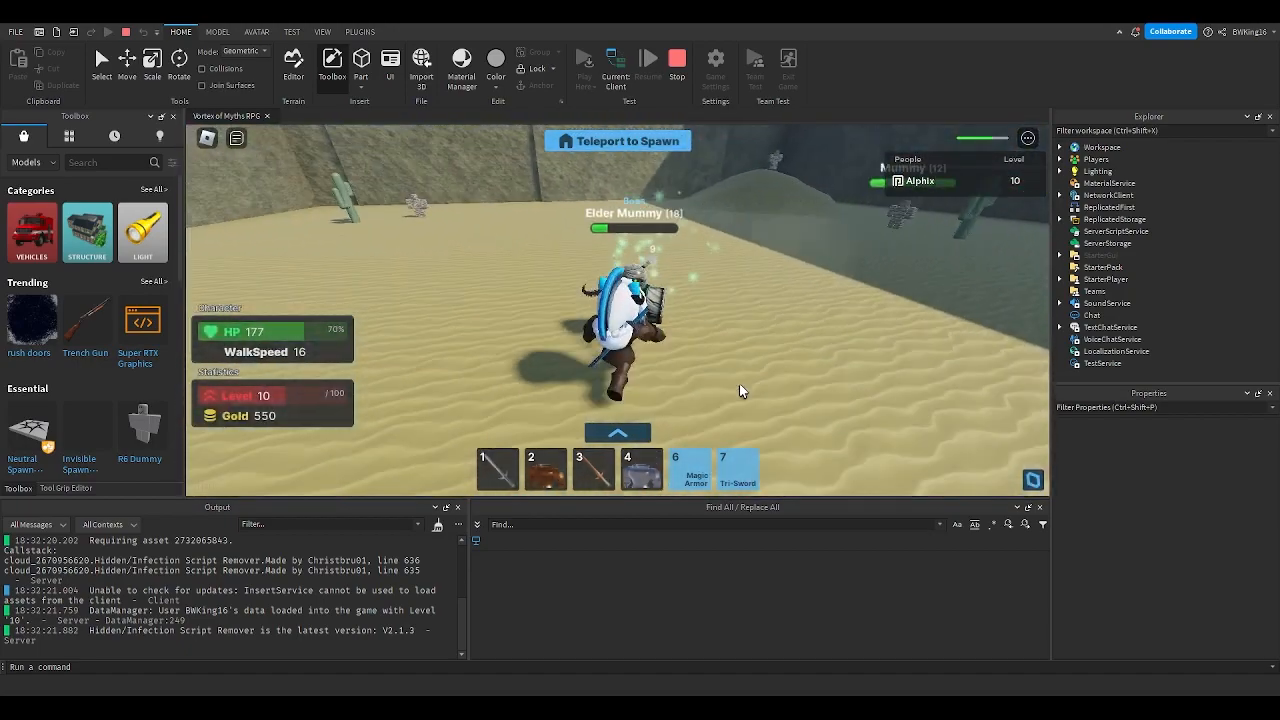
pyautogui.click(739, 385)
pyautogui.press('a')
pyautogui.press('d')
pyautogui.press('a')
pyautogui.press('w')
# Step: Walk through the Heated Desert in the playtest to examine the dunes, cacti and placement of the Mummy mobs
pyautogui.moveTo(744, 358); pyautogui.dragTo(744, 358, button='right')
pyautogui.press('d')
pyautogui.press('w')
pyautogui.press('w')
pyautogui.press('w')
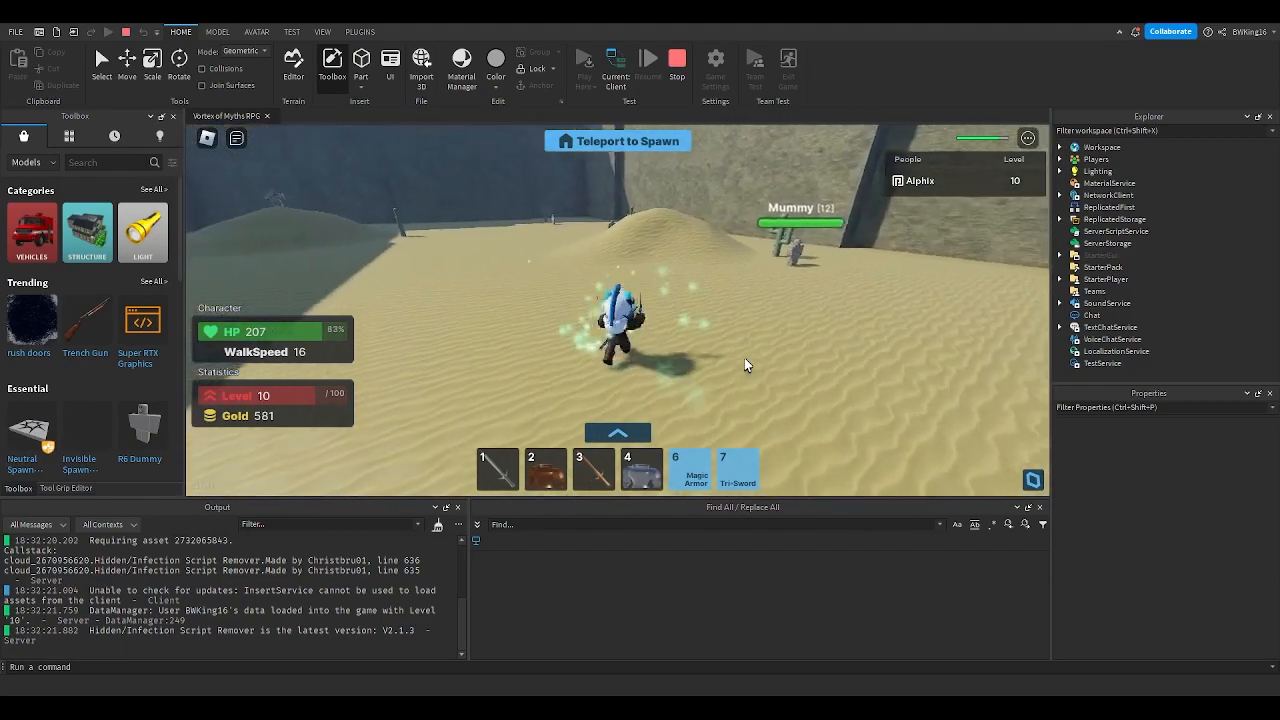
pyautogui.press('a')
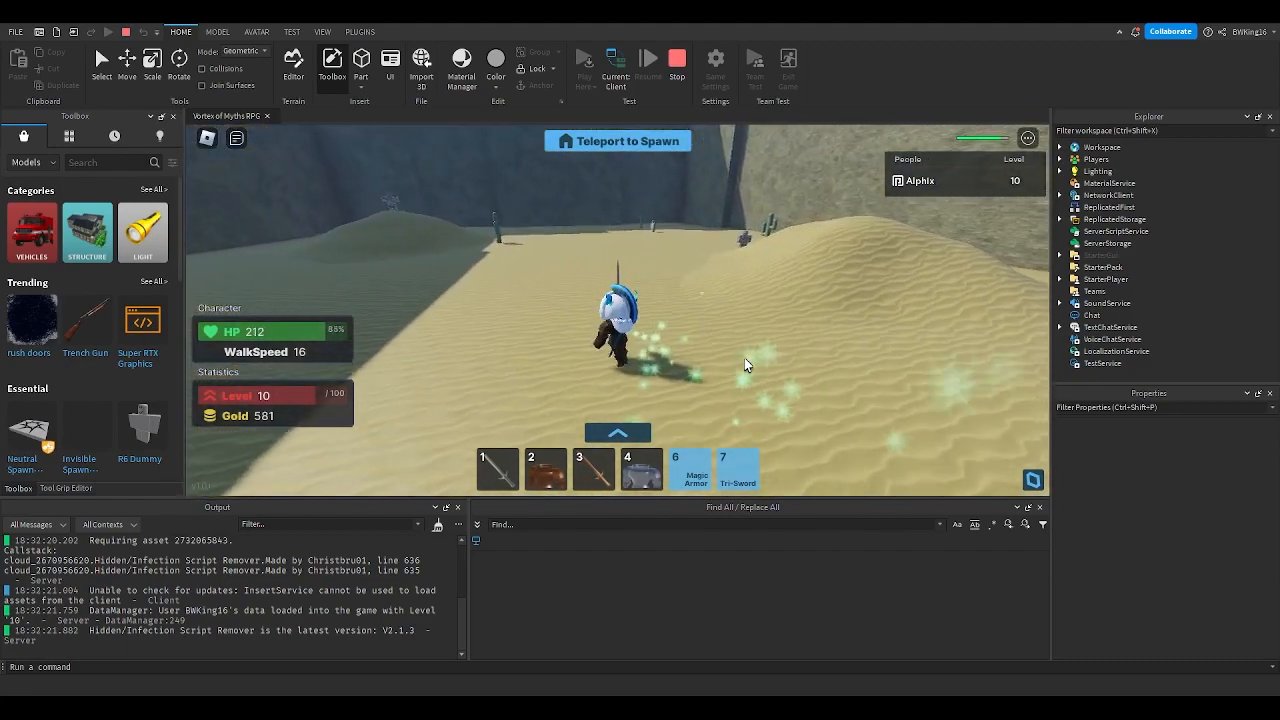
pyautogui.press('a')
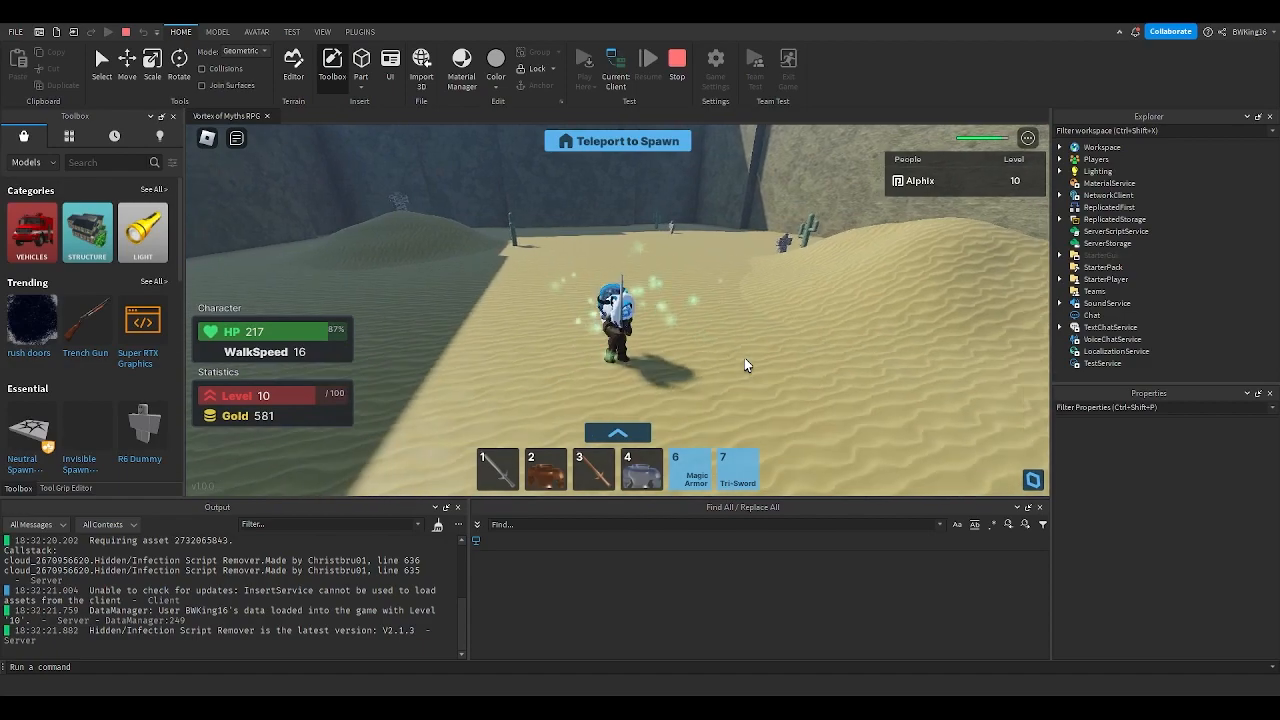
pyautogui.press('d')
pyautogui.press('a')
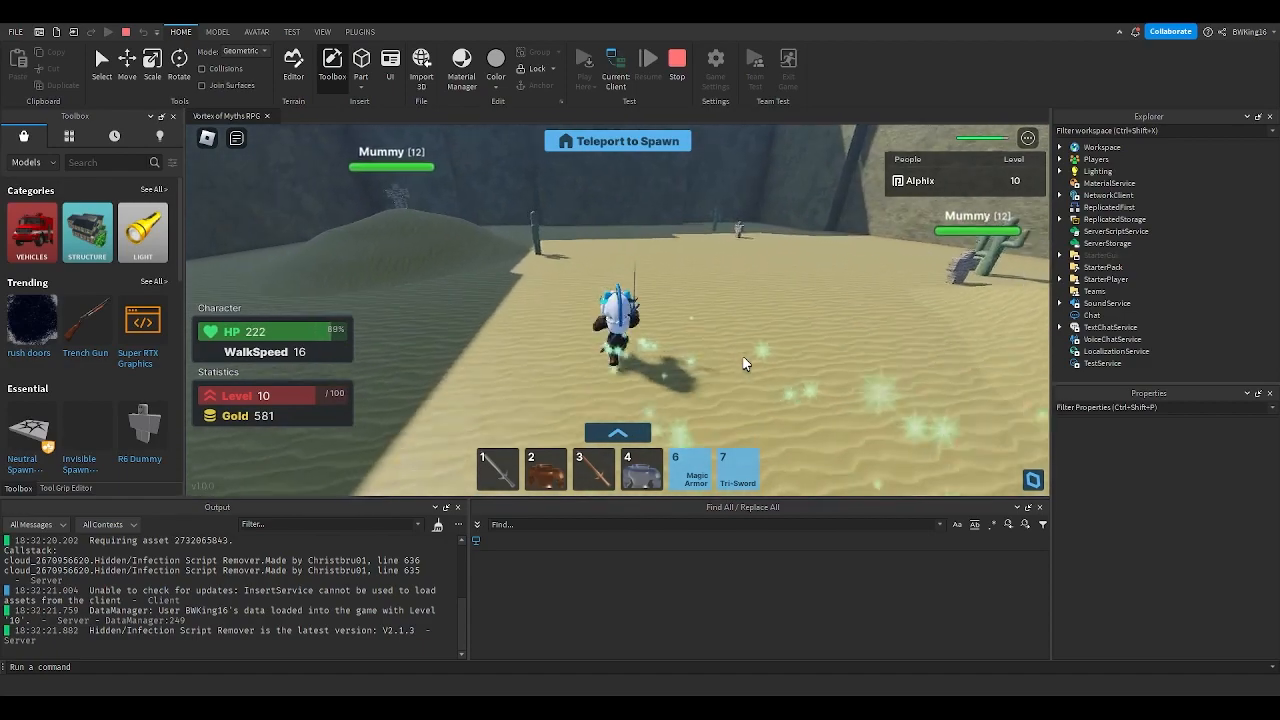
pyautogui.press('a')
pyautogui.press('a')
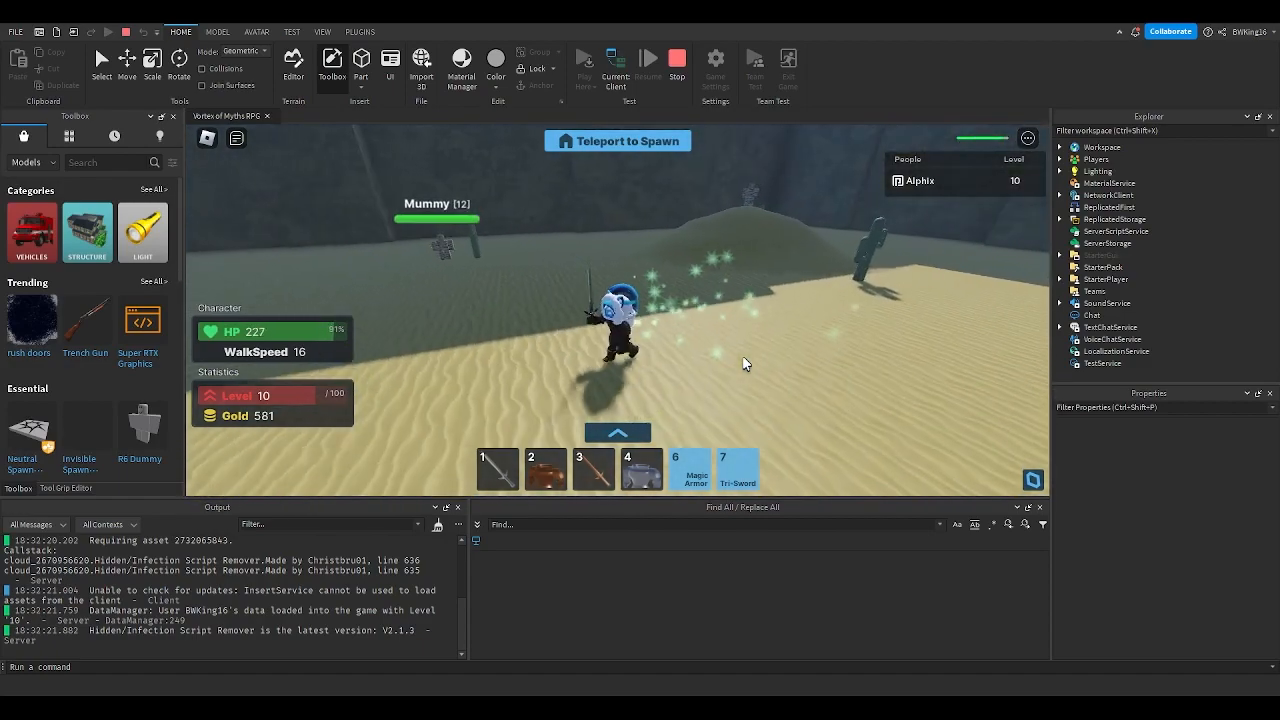
pyautogui.press('s')
pyautogui.press('space')
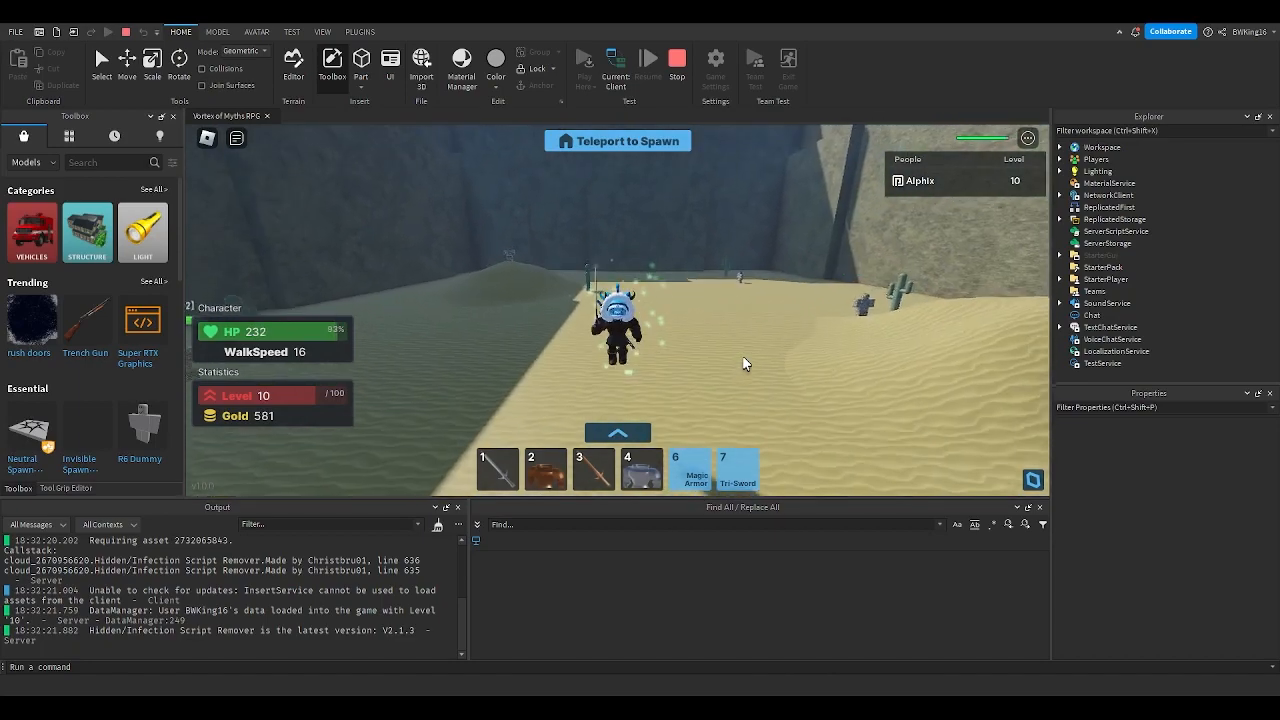
pyautogui.press('w')
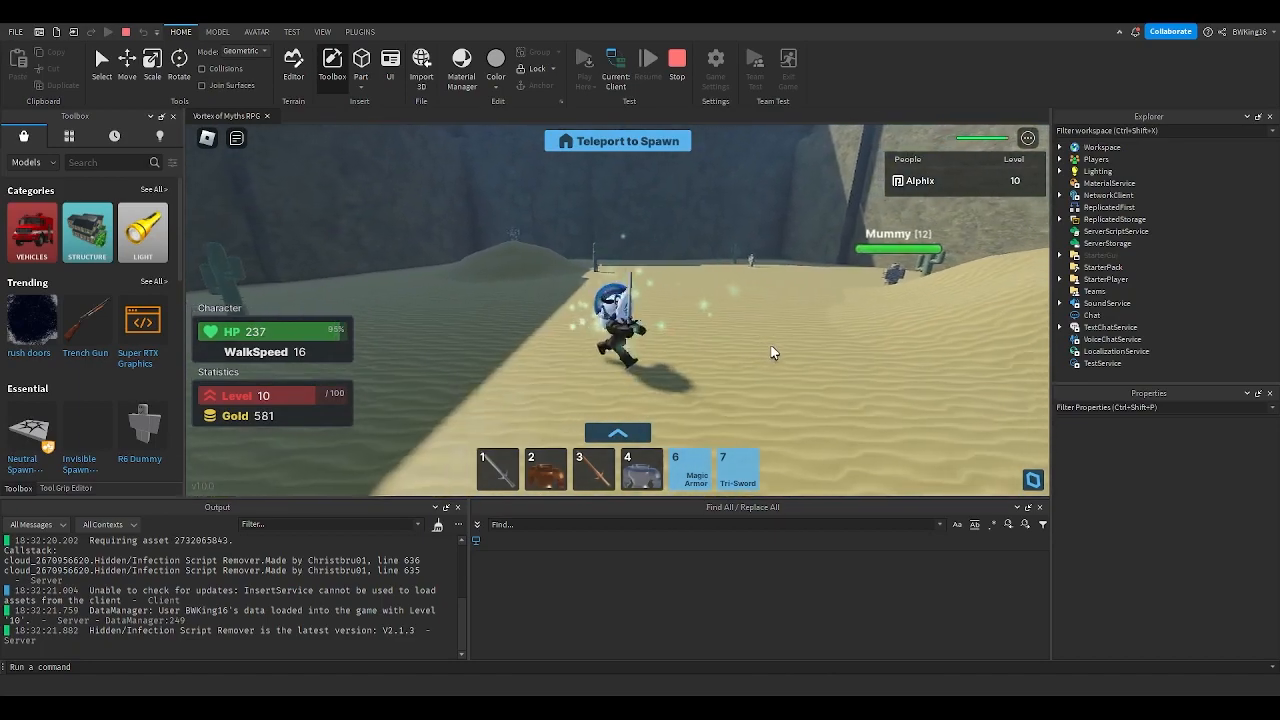
pyautogui.press('a')
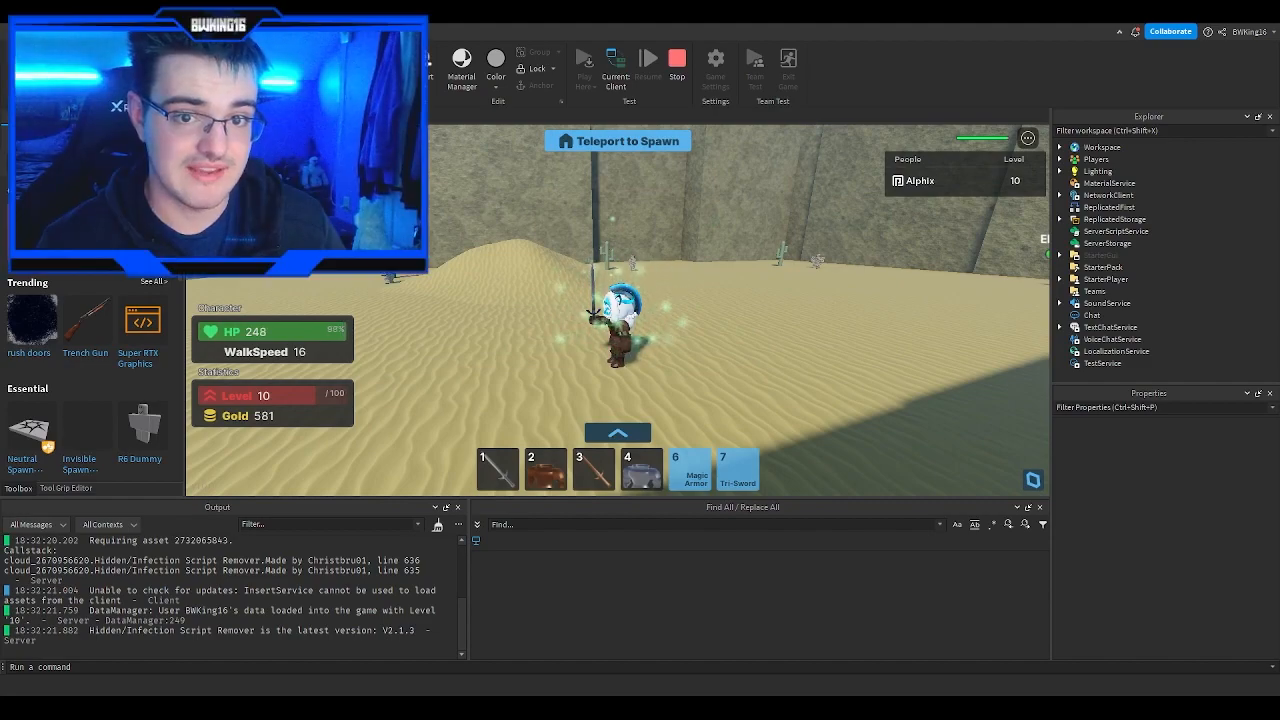
pyautogui.press('d')
pyautogui.press('a')
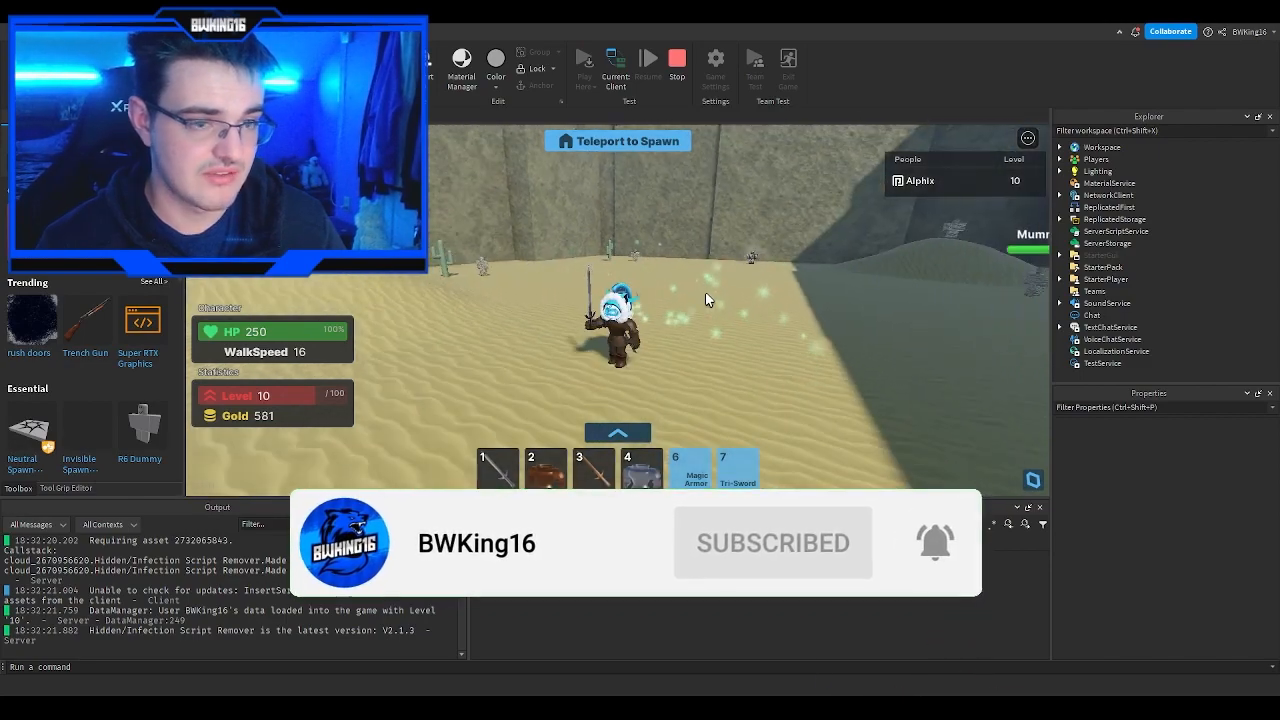